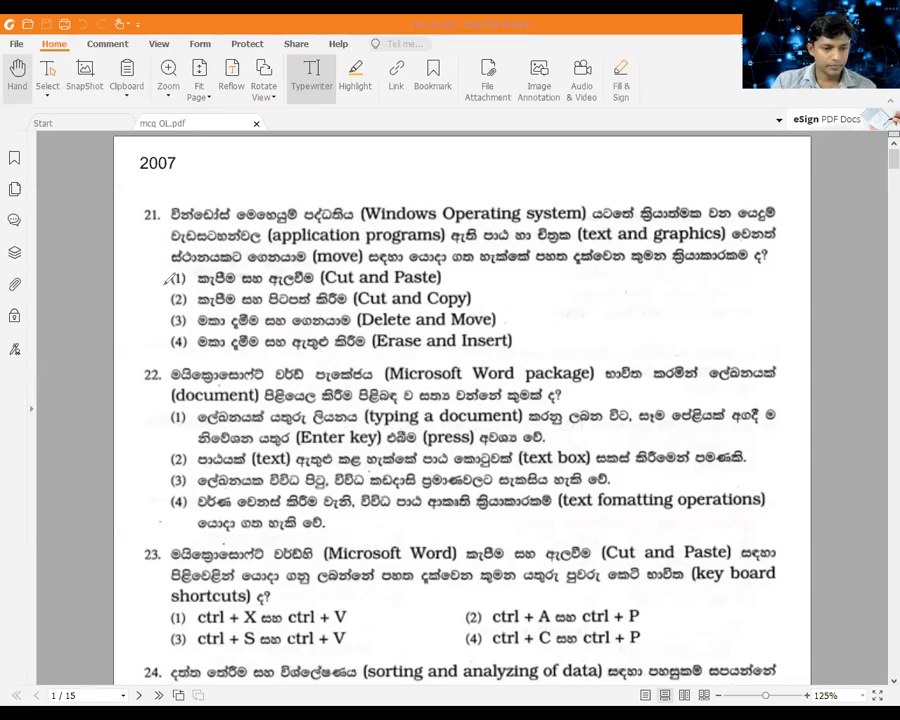
Step: Underline answers 21(1), 22(4) and 23(1) in red, then circle Q21's Cut and Paste option
left_click_drag(160, 287, 205, 286)
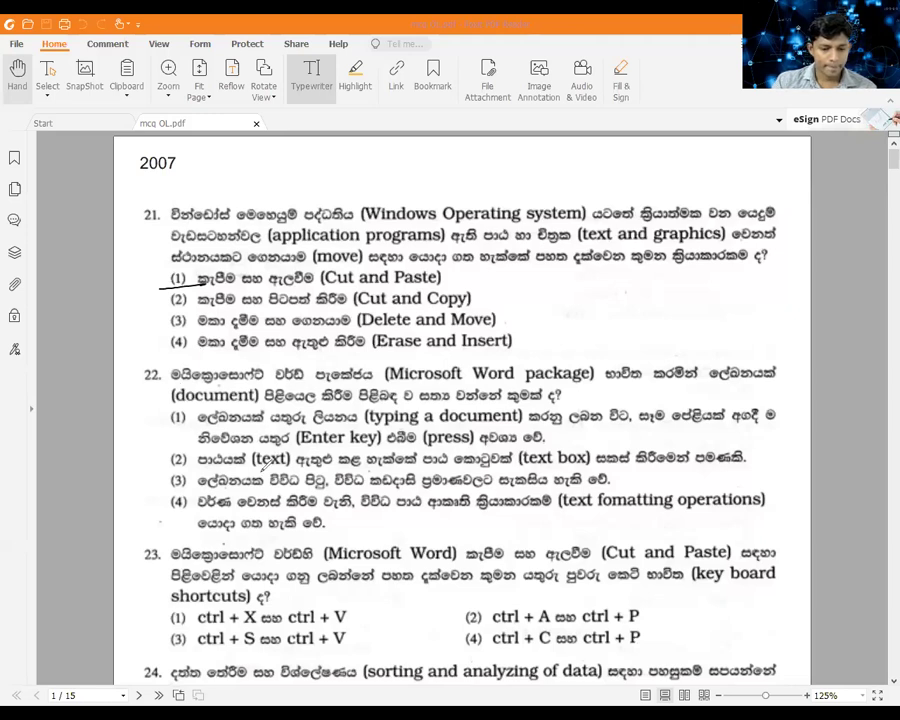
left_click_drag(153, 516, 230, 497)
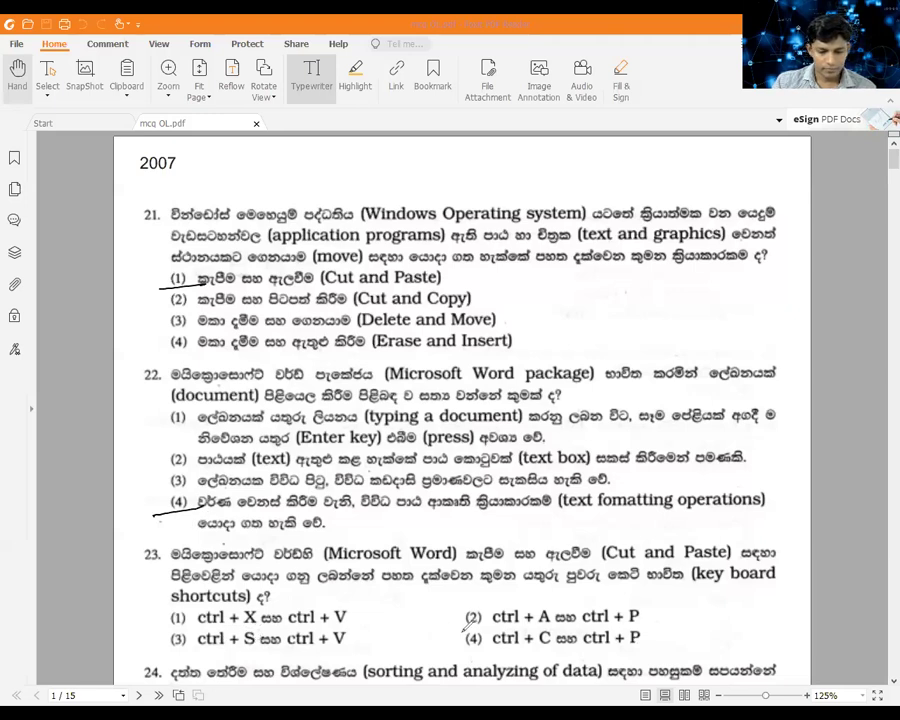
left_click_drag(161, 628, 202, 619)
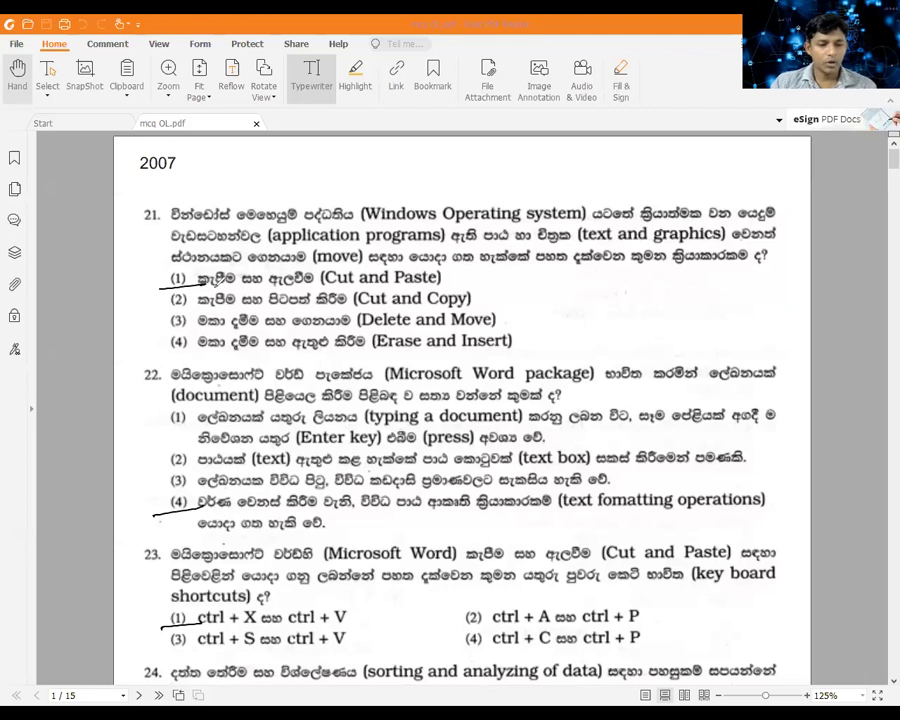
left_click_drag(200, 268, 195, 270)
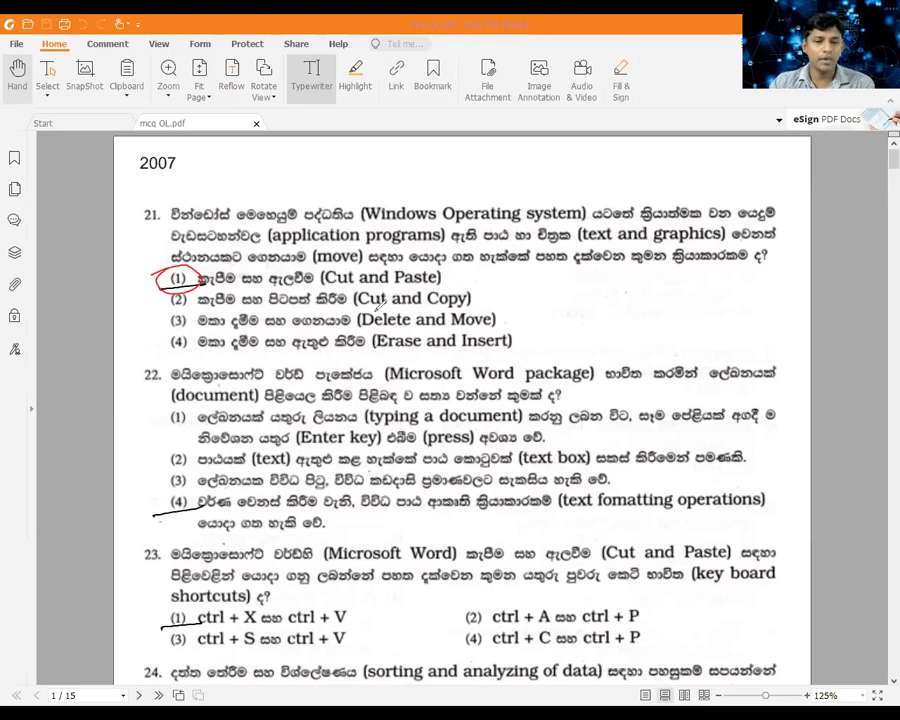
Step: Handwrite ctrl+x, ctrl+v and ctrl+c beside question 21, then underline 'which is true' in Q22
left_click_drag(465, 273, 483, 268)
key("ctrl+z")
mouse_move(524, 270)
left_mouse_down()
mouse_move(514, 280)
mouse_move(562, 264)
mouse_move(616, 270)
left_mouse_up()
mouse_move(675, 262)
left_mouse_down()
mouse_move(666, 274)
mouse_move(694, 262)
mouse_move(776, 258)
left_mouse_up()
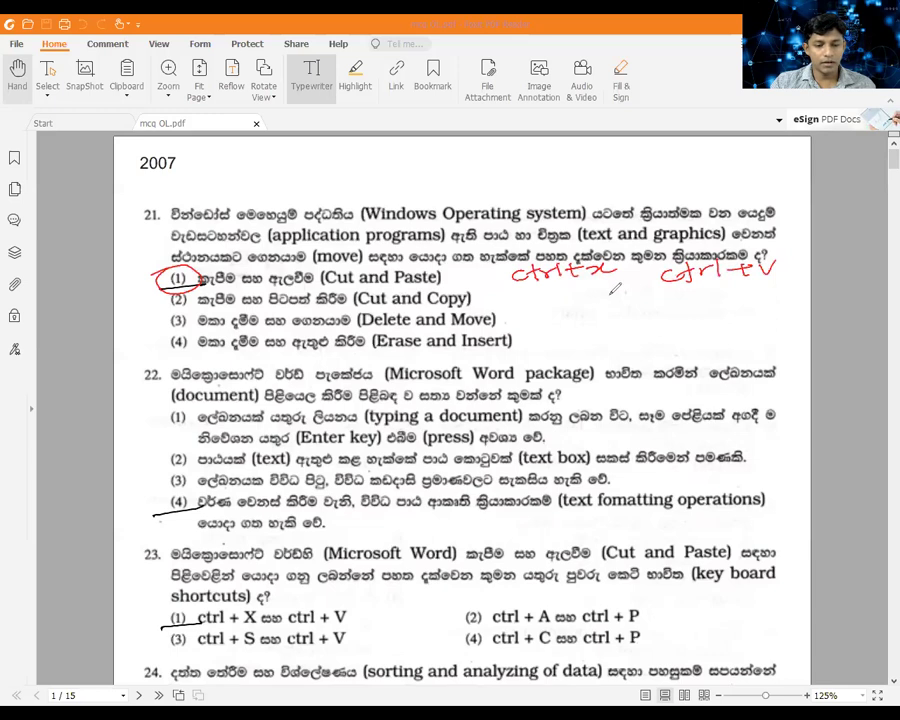
left_click_drag(546, 291, 537, 301)
mouse_move(552, 284)
left_mouse_down()
mouse_move(558, 297)
mouse_move(614, 291)
mouse_move(606, 300)
left_mouse_up()
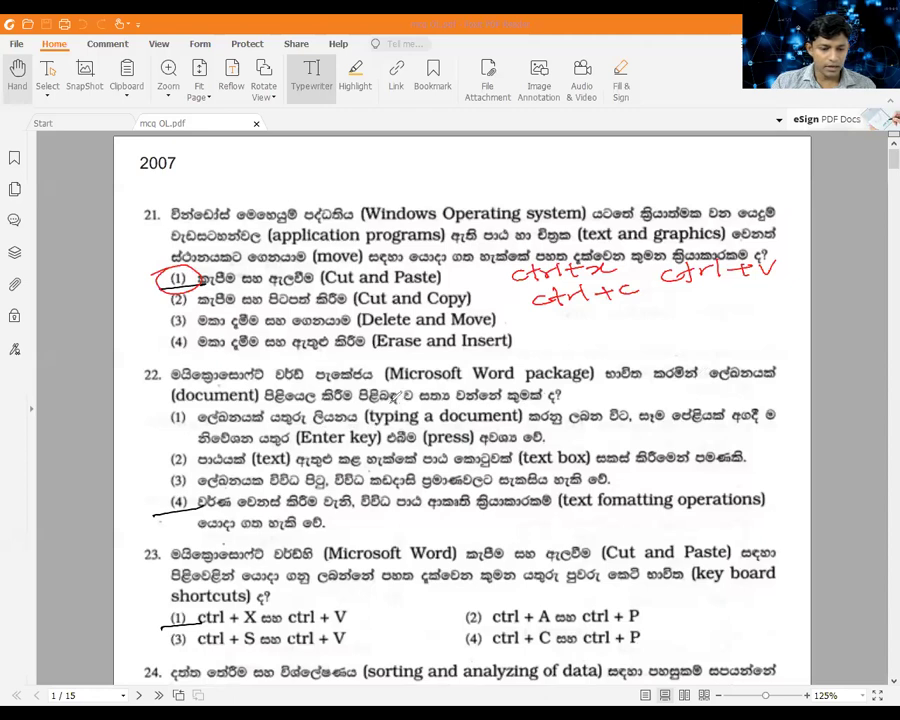
left_click_drag(408, 401, 505, 398)
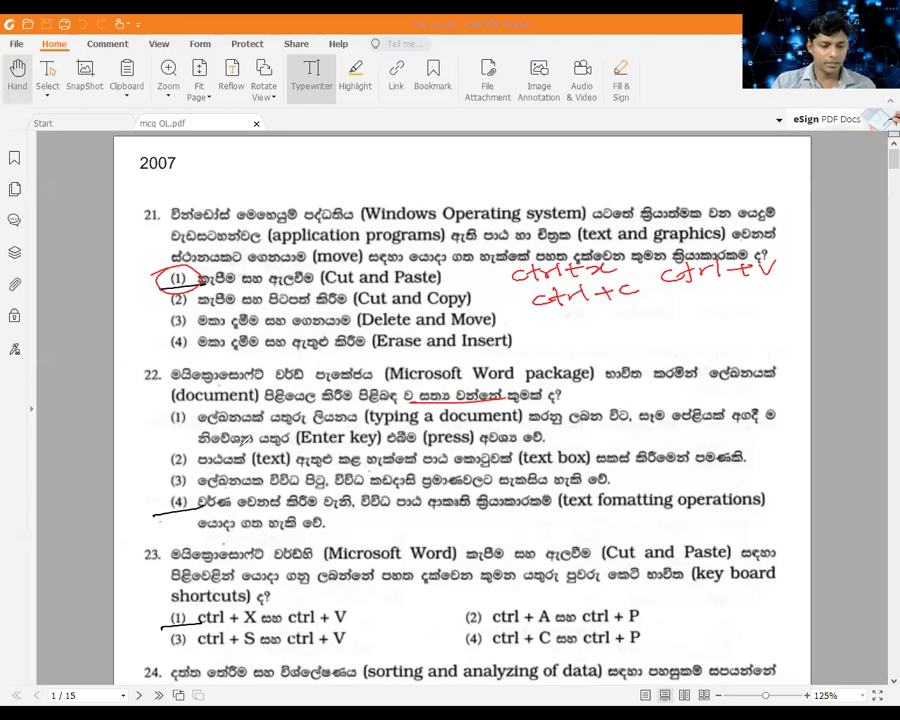
Step: Underline the every-line phrase in Q22 option (1), cross that option out, and extend the line above Q22
left_click_drag(173, 424, 207, 412)
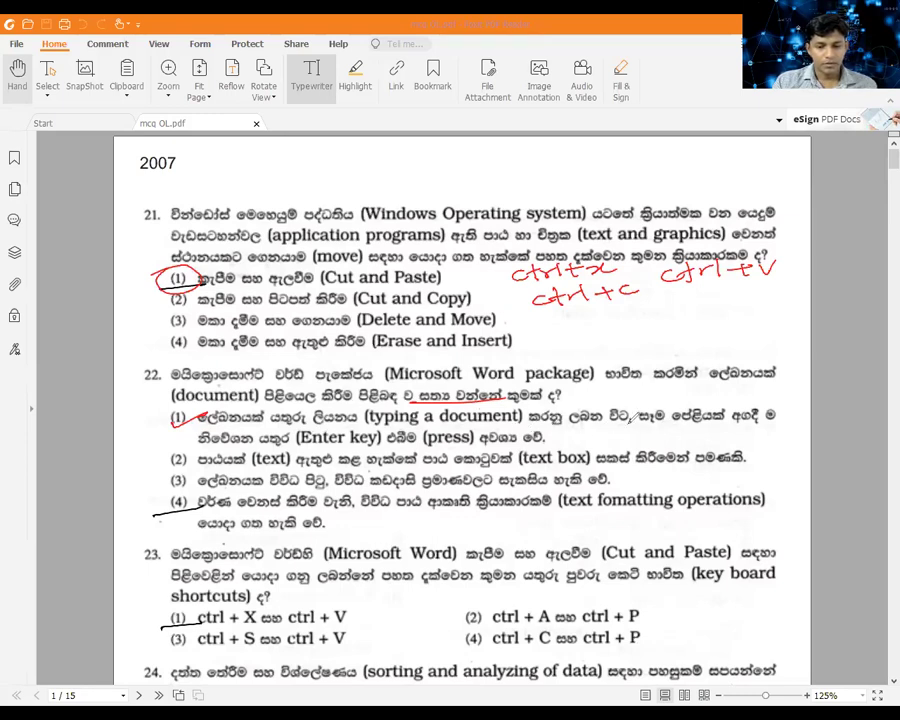
left_click_drag(630, 423, 730, 421)
left_click_drag(175, 418, 210, 413)
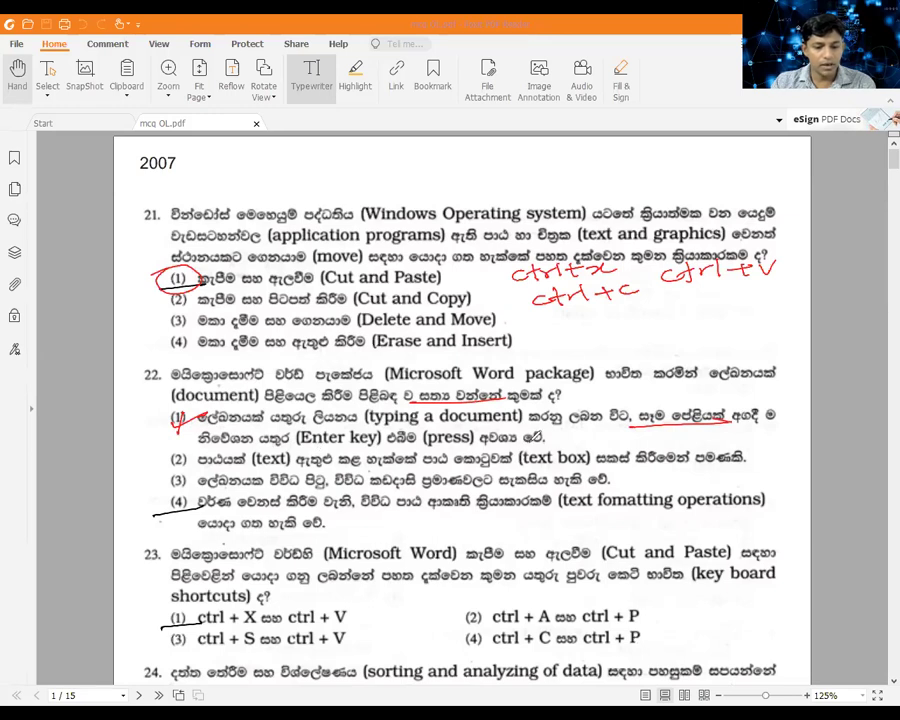
left_click_drag(157, 412, 250, 441)
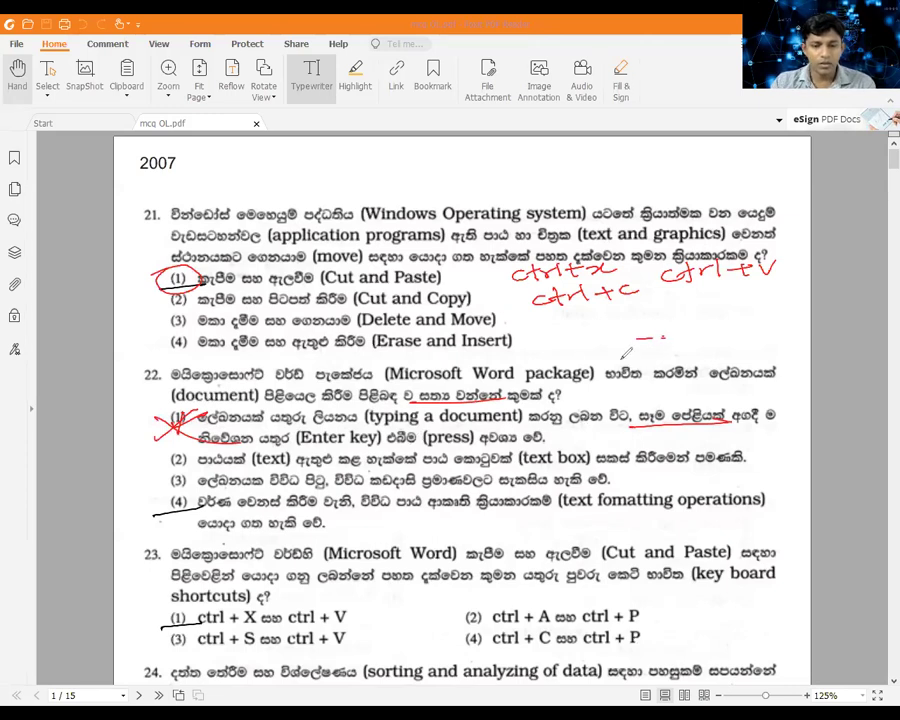
left_click_drag(703, 354, 775, 354)
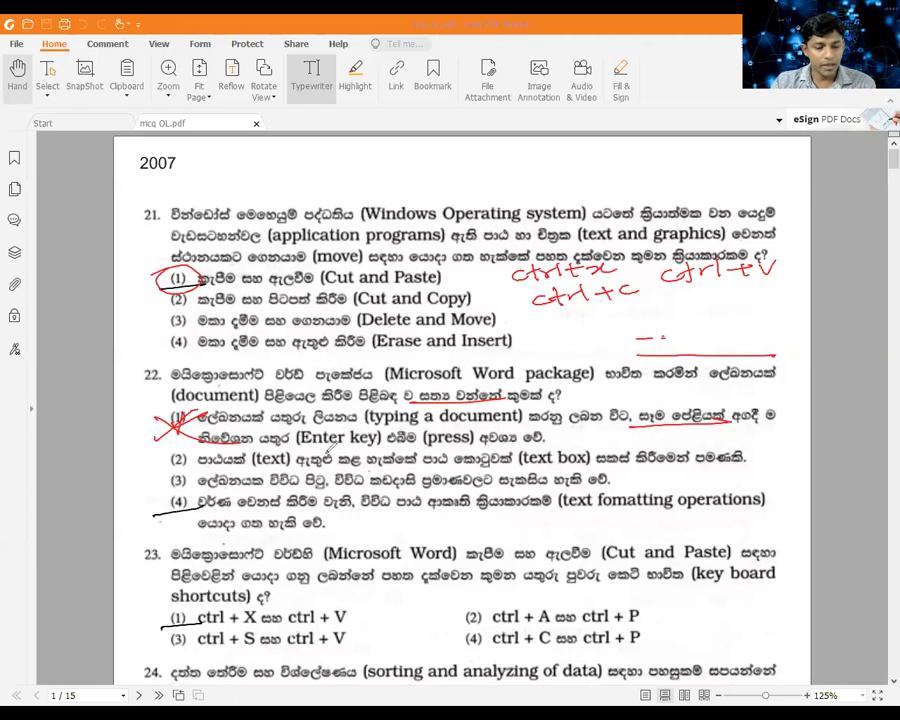
Step: Circle the closing and every-line phrases in Q22 option (1) and cross out options (2) and (3)
left_click_drag(565, 422, 523, 428)
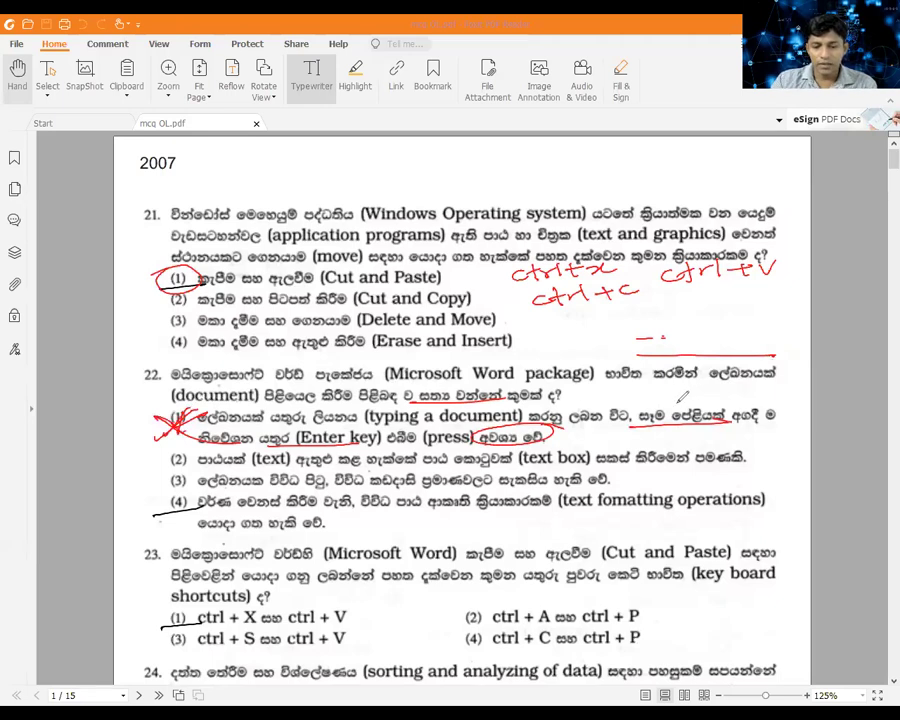
left_click_drag(676, 397, 677, 393)
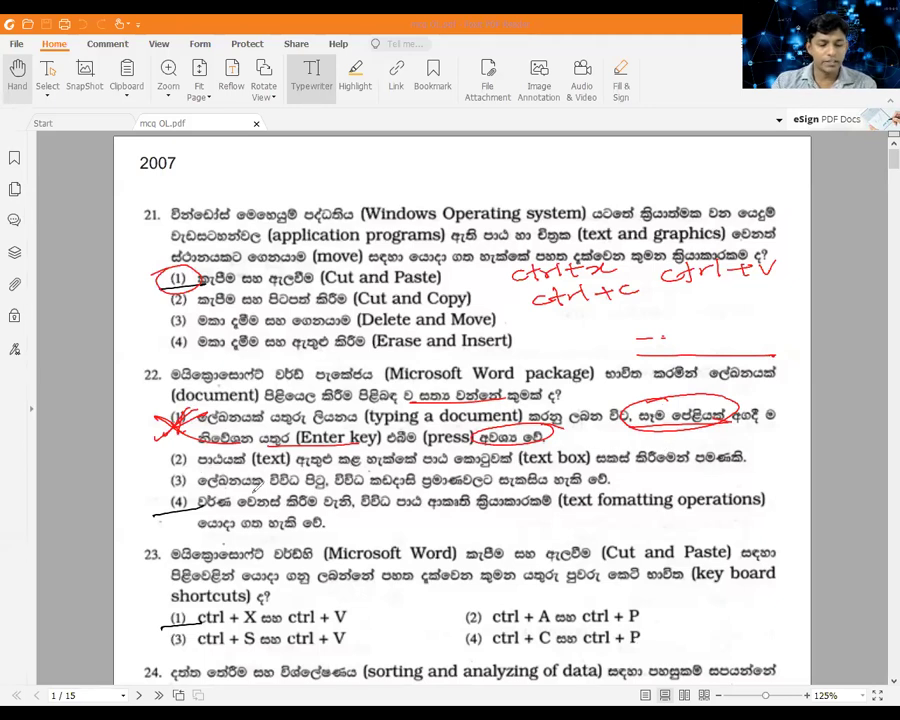
left_click_drag(195, 446, 176, 466)
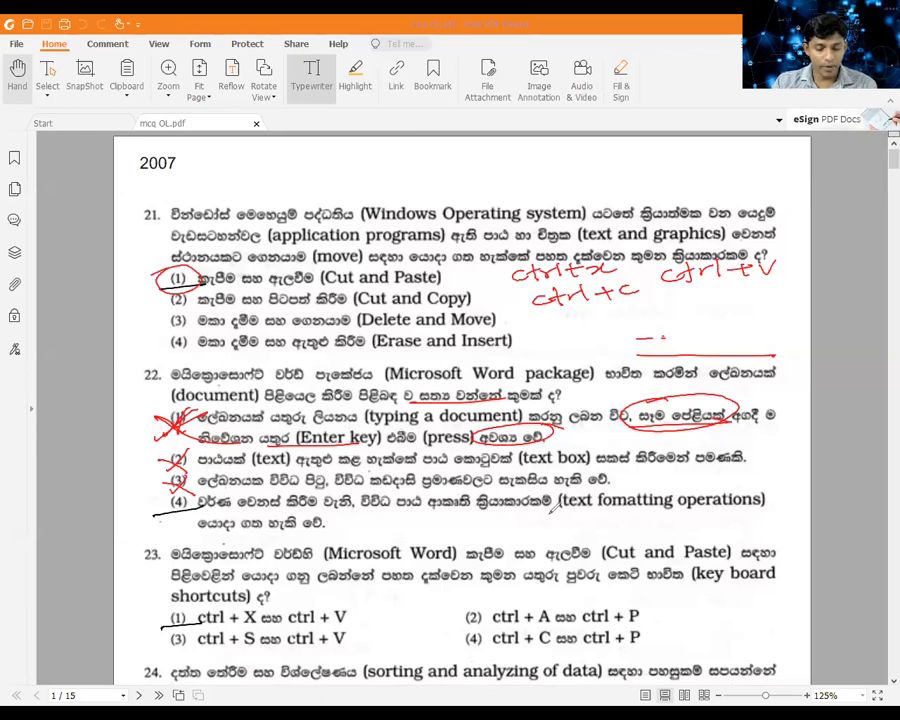
Step: Circle Q22 option (4), underline 'text fomatting' and its first line, and dash after Cut and Paste
left_click_drag(196, 497, 198, 500)
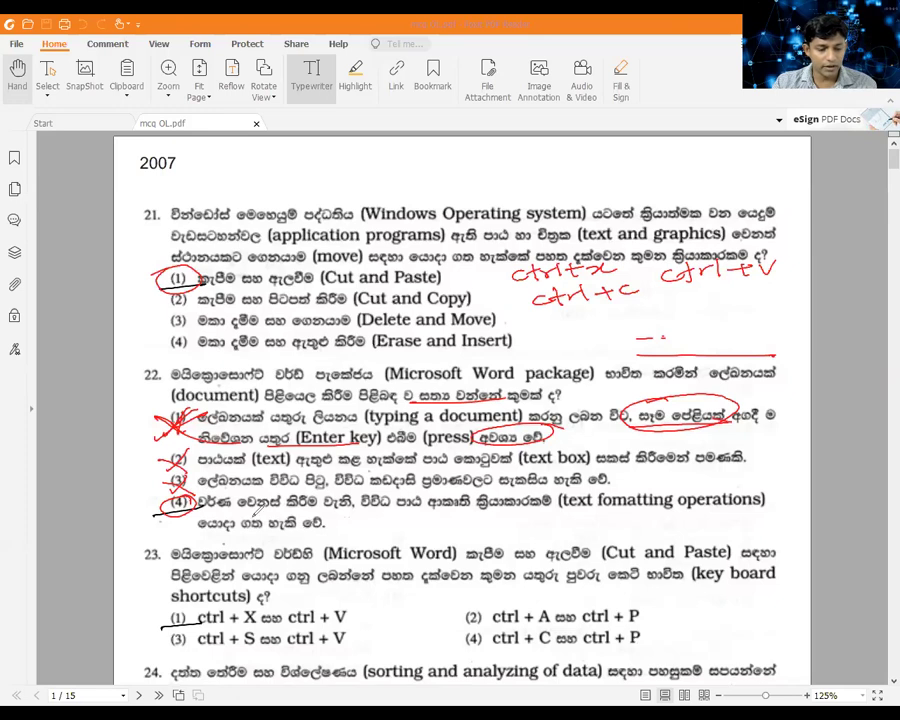
left_click_drag(574, 510, 672, 508)
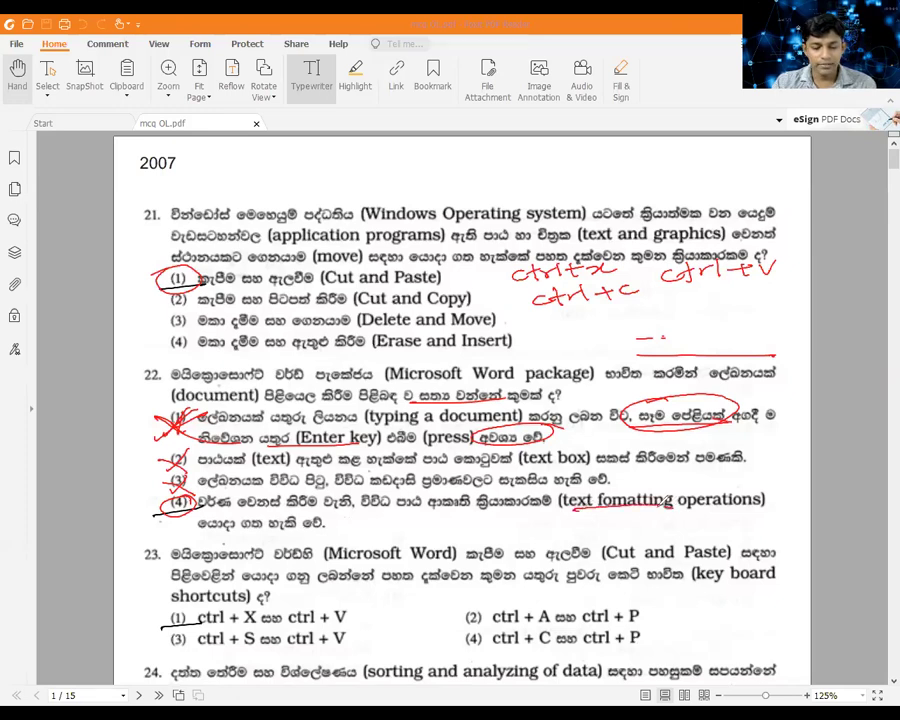
left_click_drag(197, 522, 348, 511)
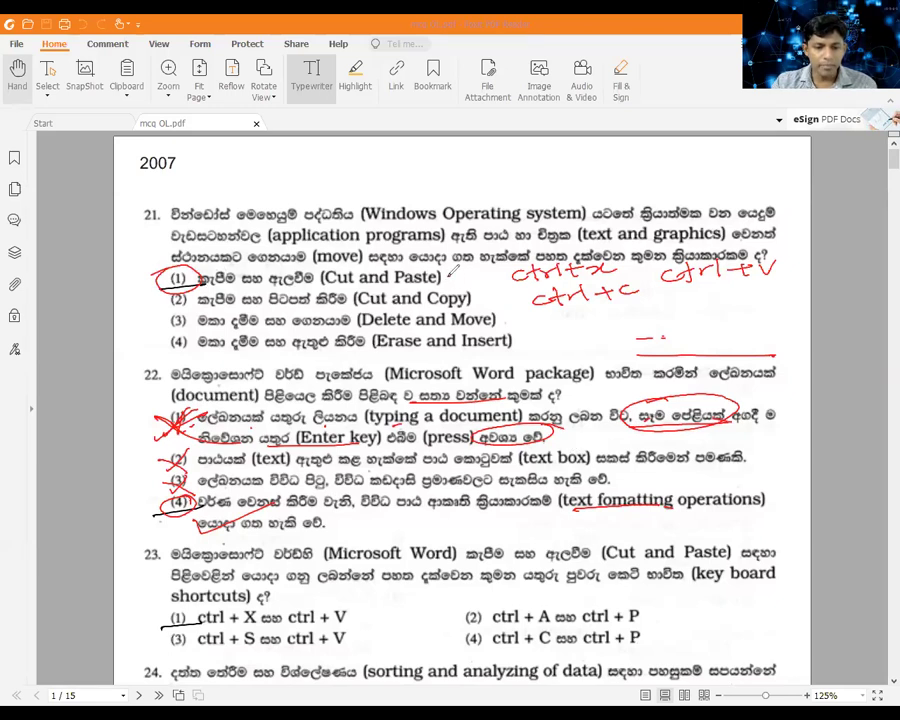
left_click_drag(446, 275, 454, 275)
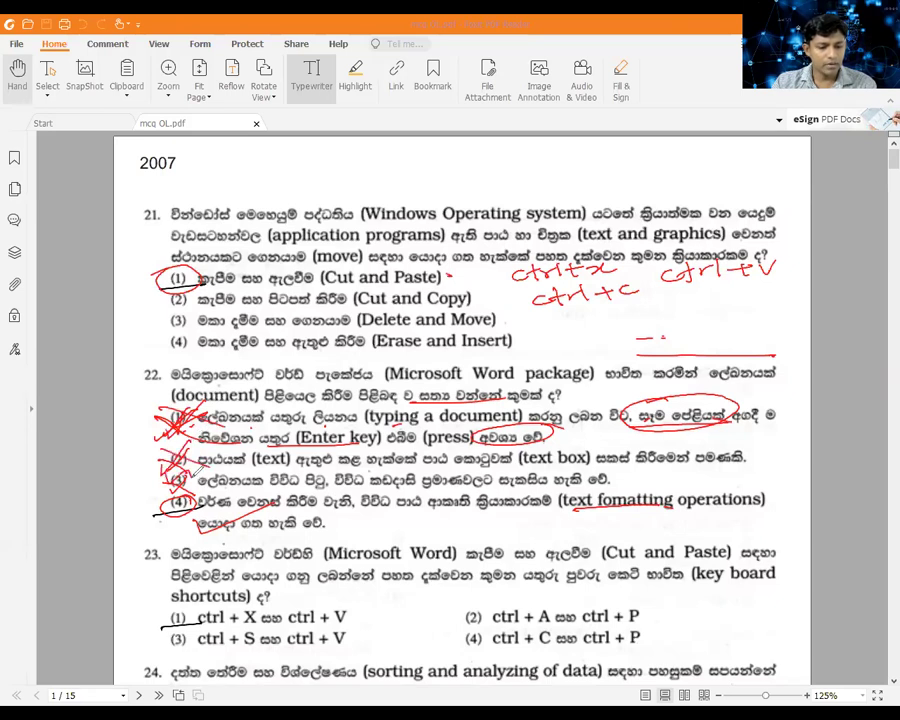
left_click_drag(173, 511, 394, 512)
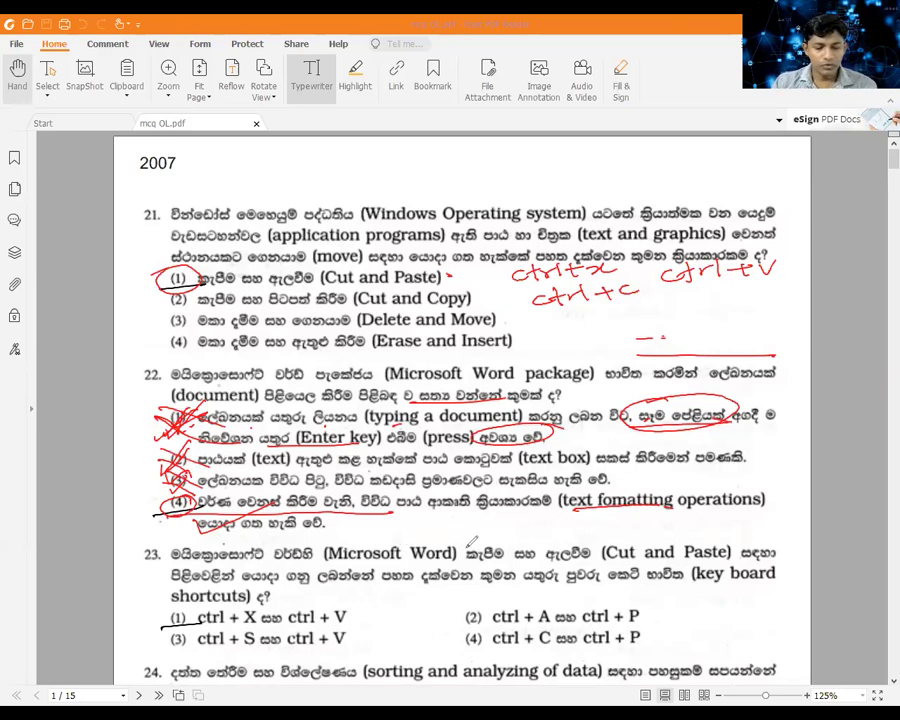
Step: Underline Q23's cut-and-paste phrase and circle option (1), then clear all ink with E
left_click_drag(466, 563, 600, 561)
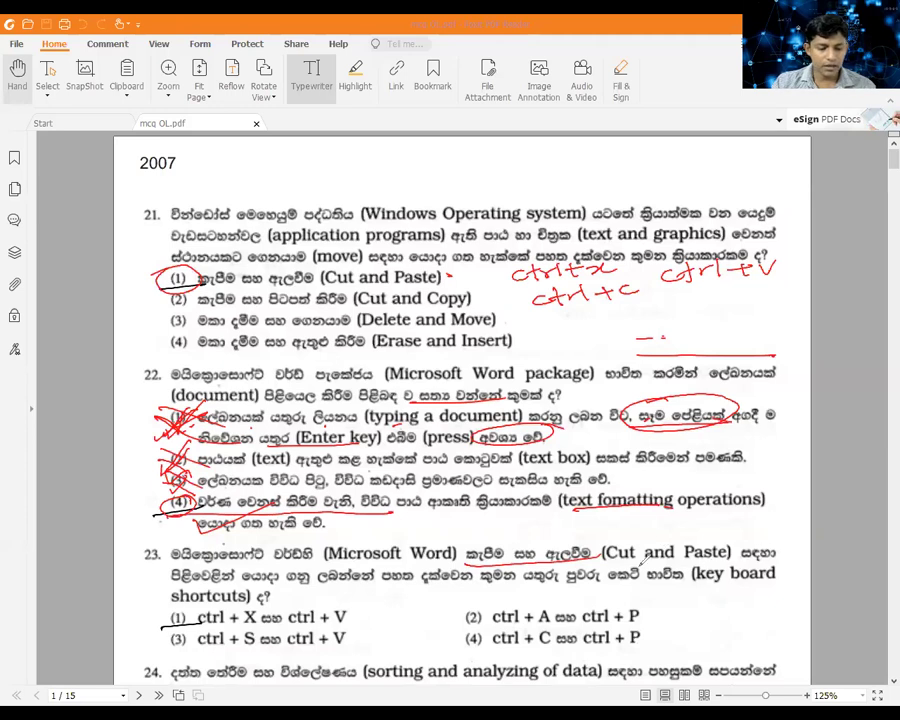
mouse_move(196, 609)
left_mouse_down()
mouse_move(200, 626)
mouse_move(350, 628)
left_mouse_up()
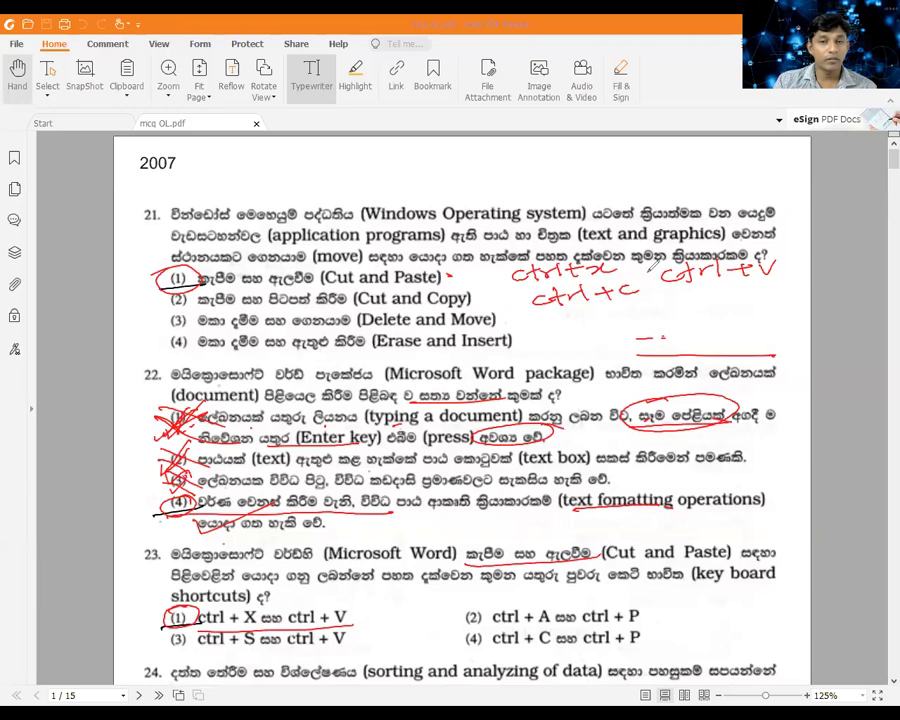
key("e")
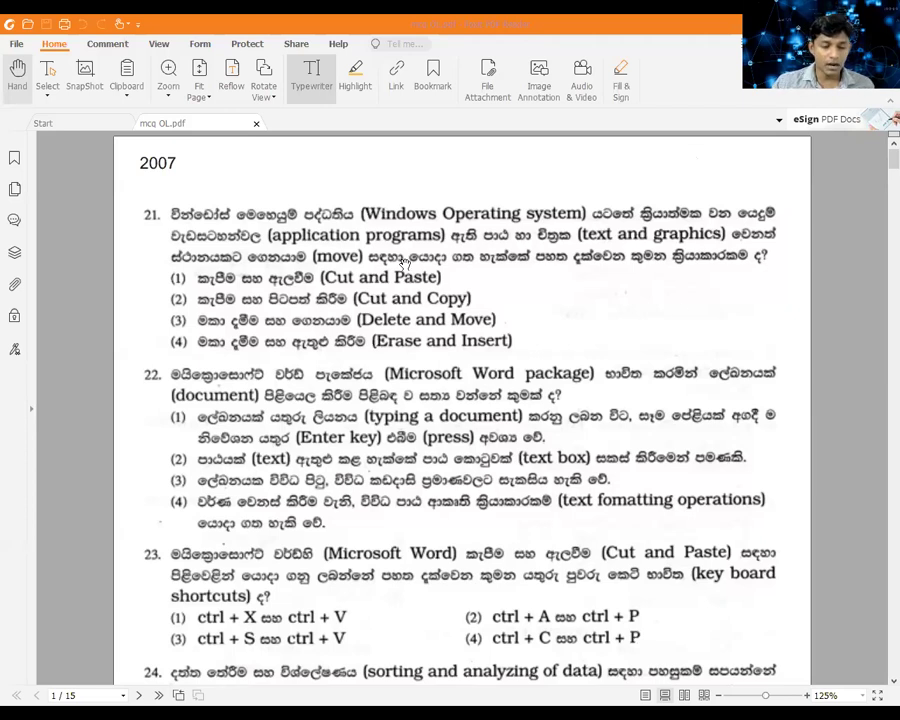
Step: Scroll down to question 26 and draw a red pointer stroke beside its text near the table
scroll(410, 341, "down", 5)
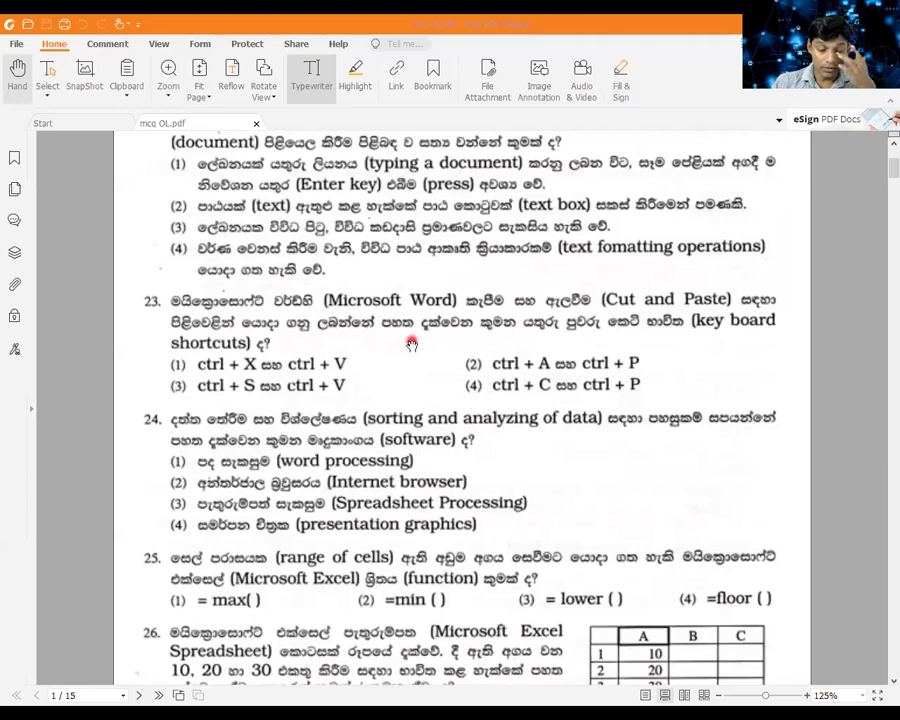
scroll(411, 343, "down", 2)
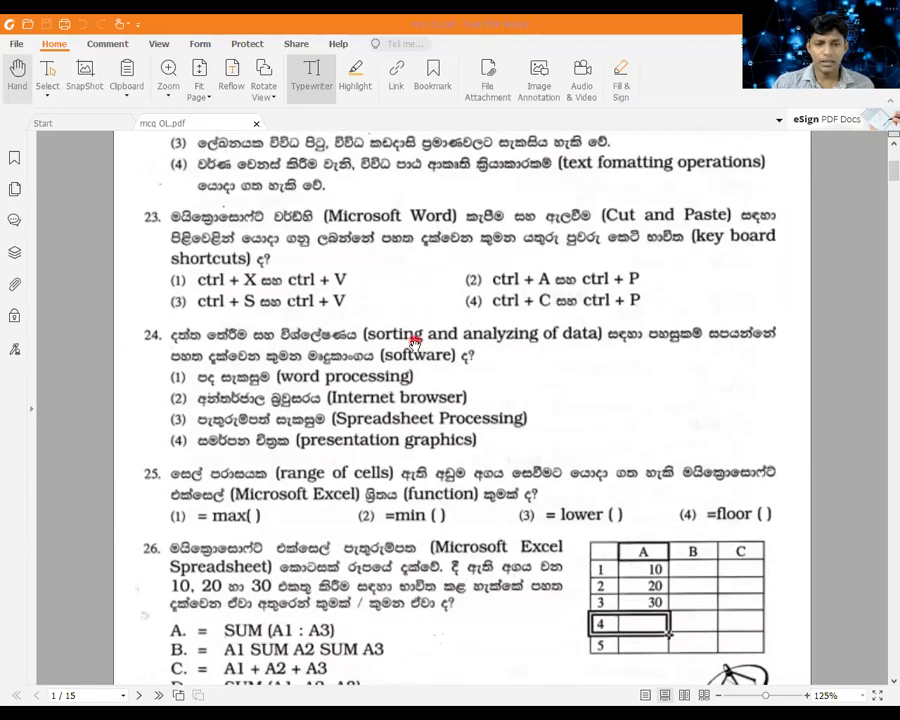
scroll(413, 341, "down", 1)
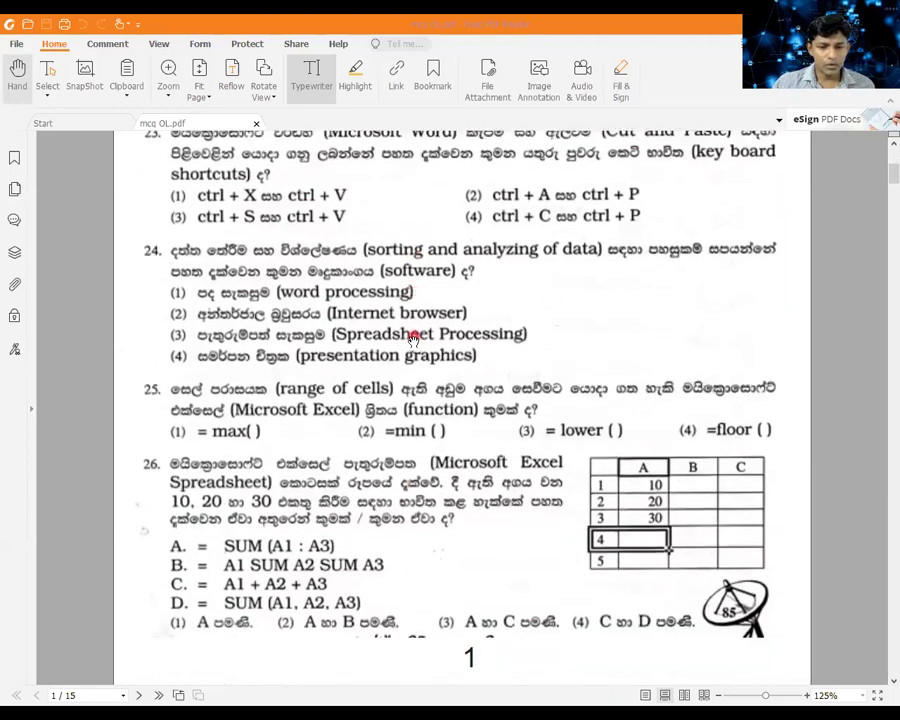
scroll(412, 339, "down", 2)
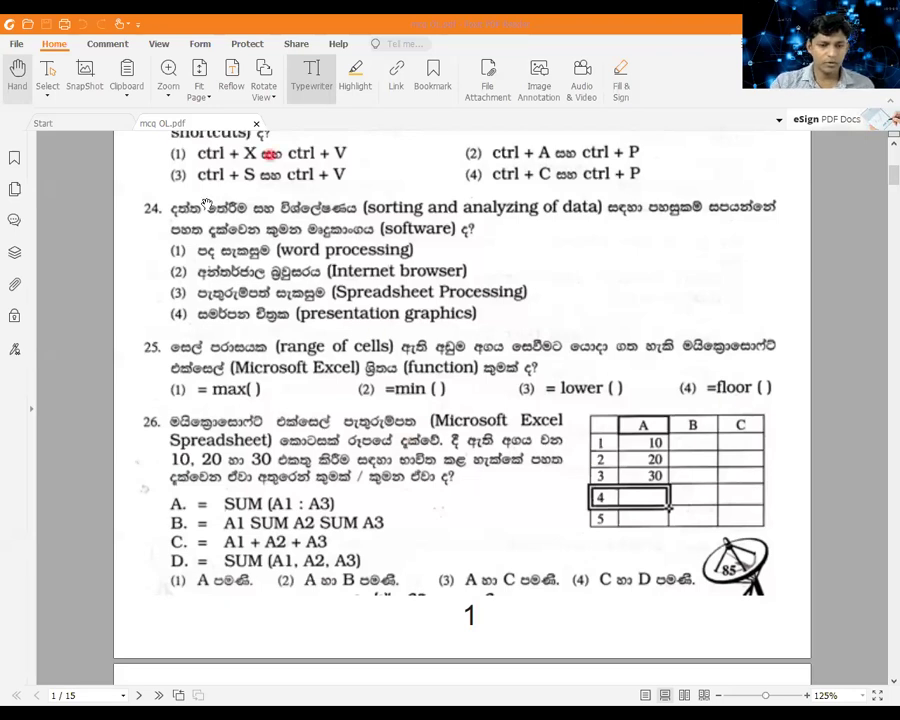
mouse_move(476, 498)
left_mouse_down()
mouse_move(518, 464)
mouse_move(563, 492)
left_mouse_up()
Step: Sketch red arrows and marks across question 26's answers A–D, then erase all that ink with E
mouse_move(518, 466)
left_mouse_down()
mouse_move(516, 508)
mouse_move(425, 500)
mouse_move(366, 524)
left_mouse_up()
mouse_move(425, 503)
left_mouse_down()
mouse_move(460, 528)
mouse_move(447, 540)
mouse_move(352, 506)
left_mouse_up()
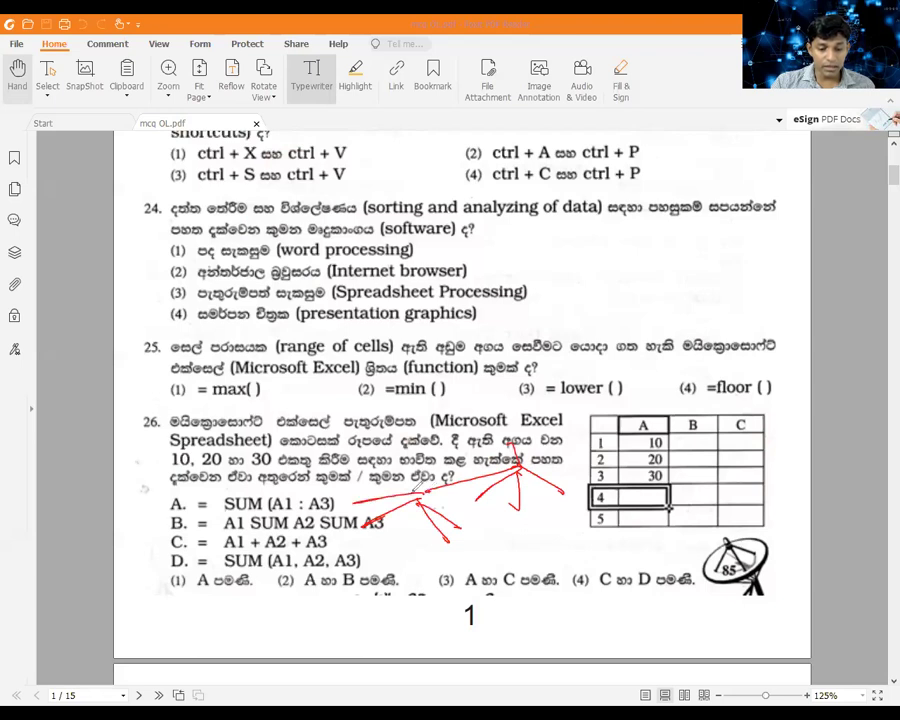
mouse_move(447, 540)
left_mouse_down()
mouse_move(527, 506)
mouse_move(532, 518)
left_mouse_up()
left_click_drag(578, 490, 610, 497)
left_click_drag(345, 535, 300, 545)
left_click_drag(362, 560, 386, 554)
left_click_drag(475, 564, 500, 562)
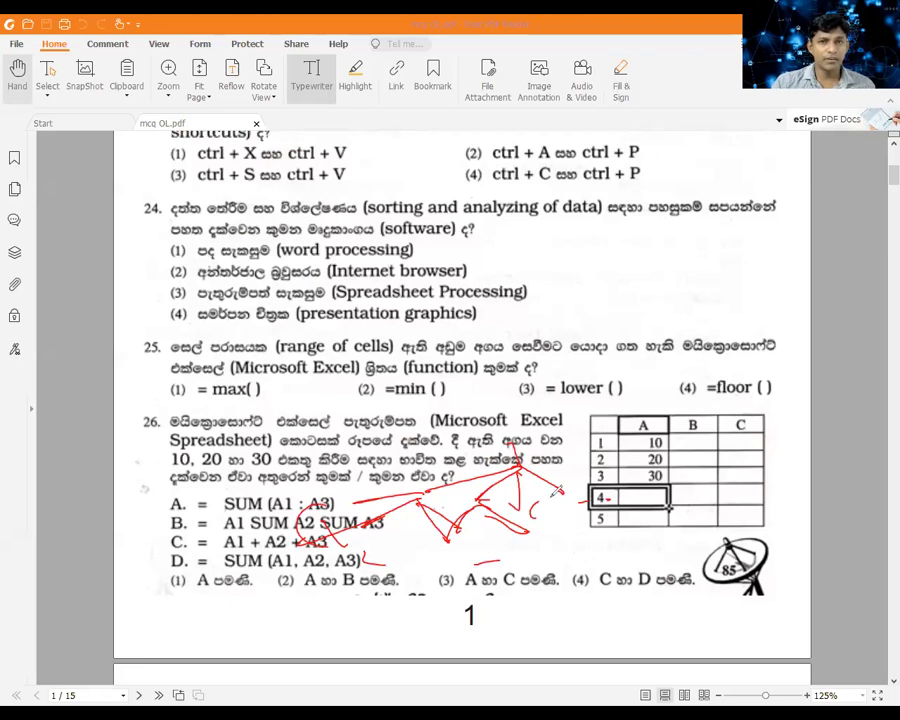
key("e")
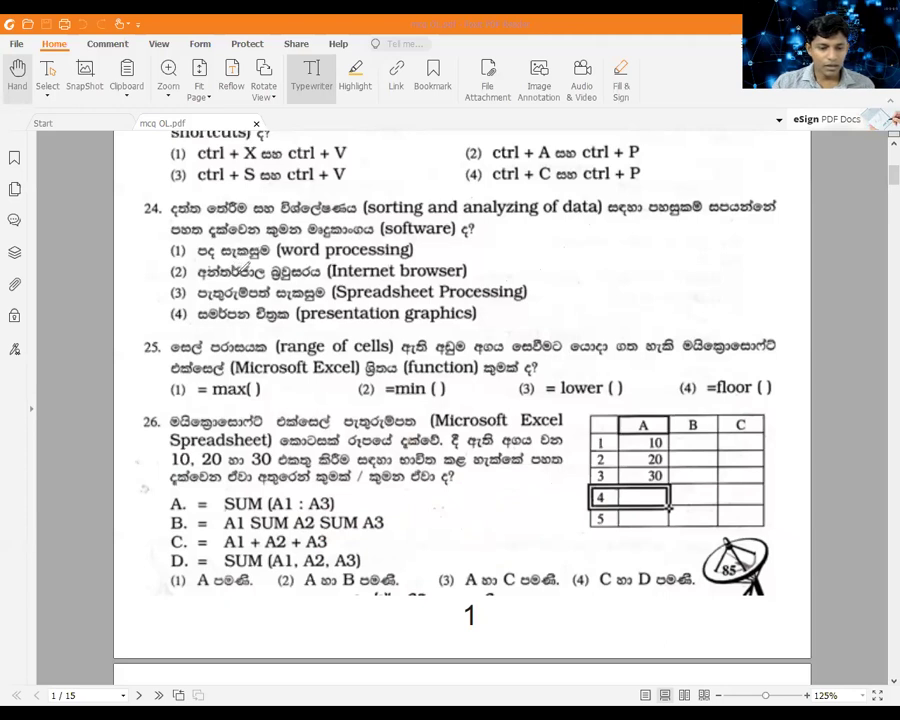
Step: Tick question numbers 24, 25 and 26 in red, and undo a circle drawn around 24
left_click(142, 218)
left_click_drag(142, 354, 150, 346)
left_click_drag(137, 430, 158, 420)
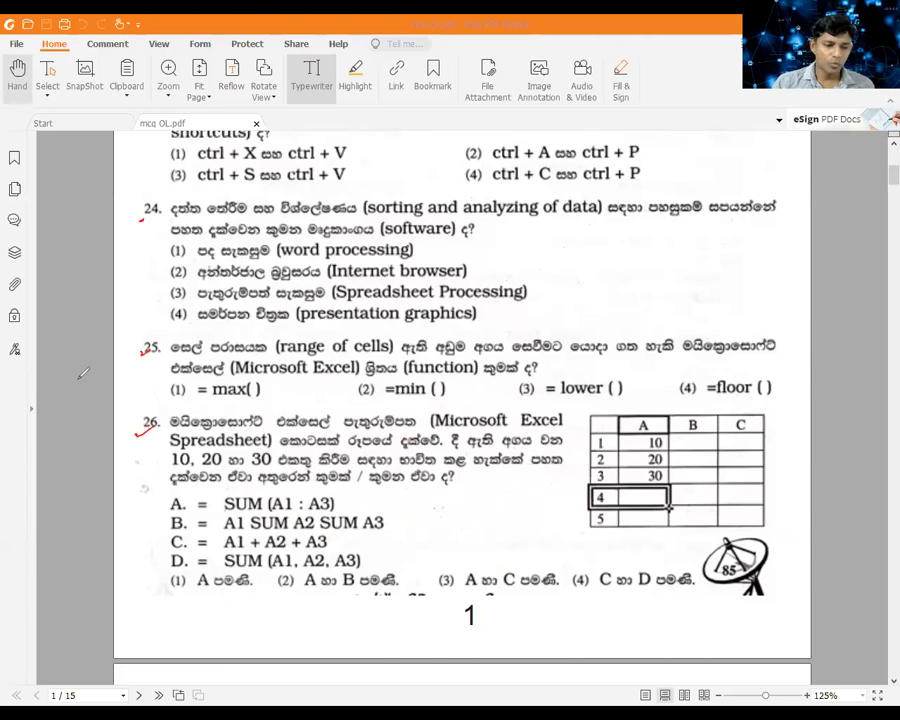
left_click_drag(162, 194, 166, 186)
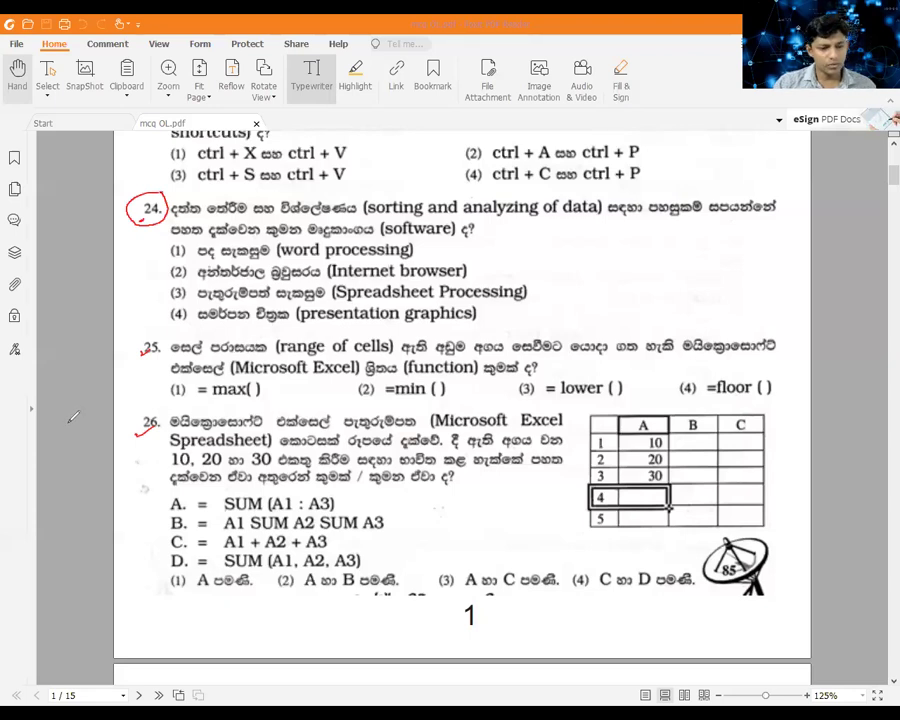
key("ctrl+z")
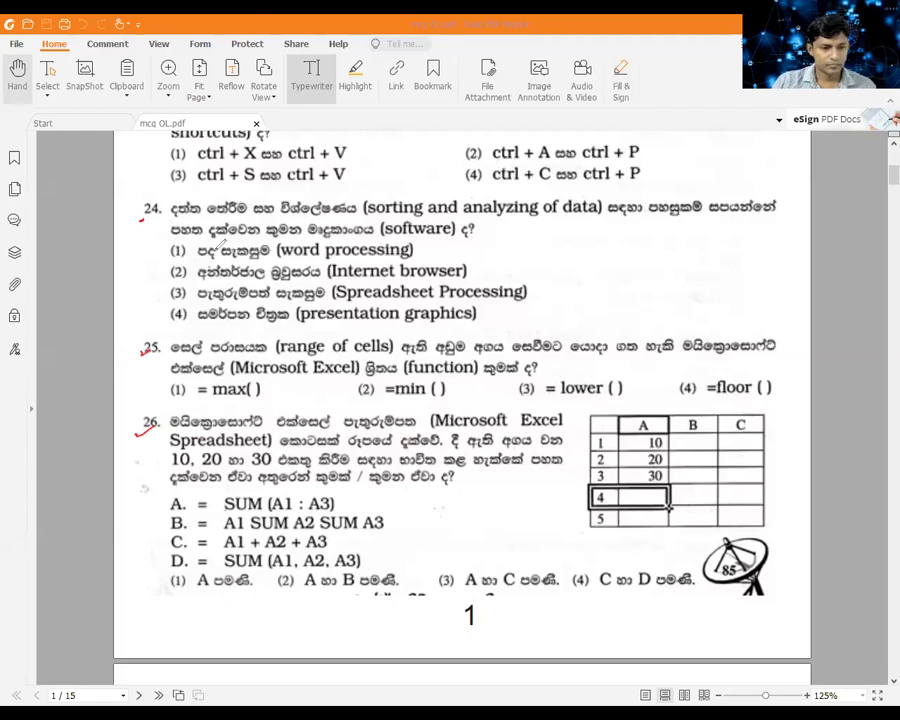
Step: Circle Q24 option (3), Q25's =min() and Q26 option (3), then circle 'sorting' in Q24
left_click_drag(168, 293, 205, 305)
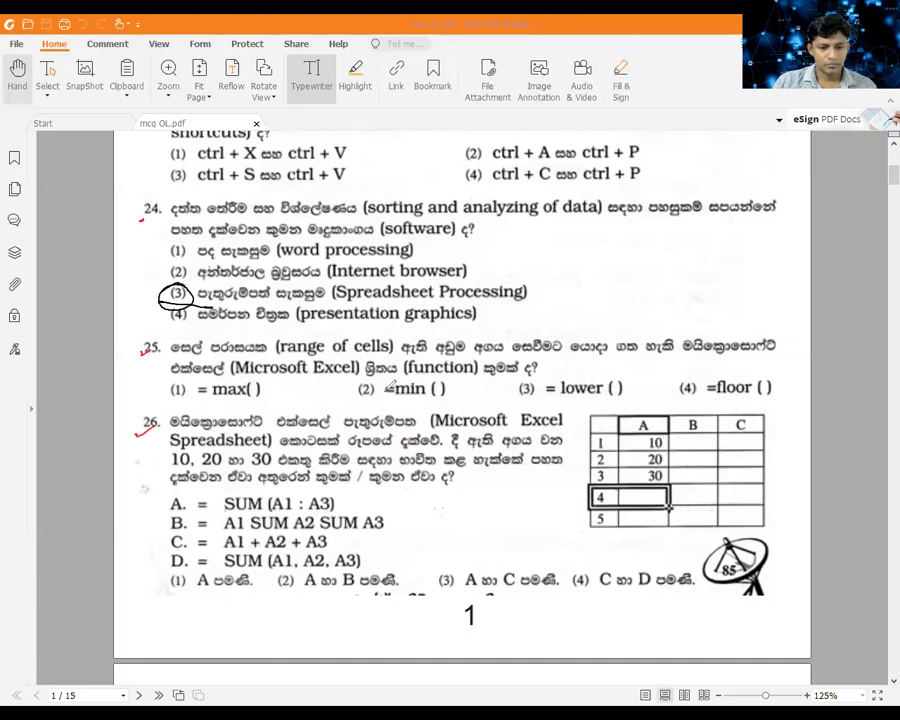
left_click_drag(372, 380, 346, 382)
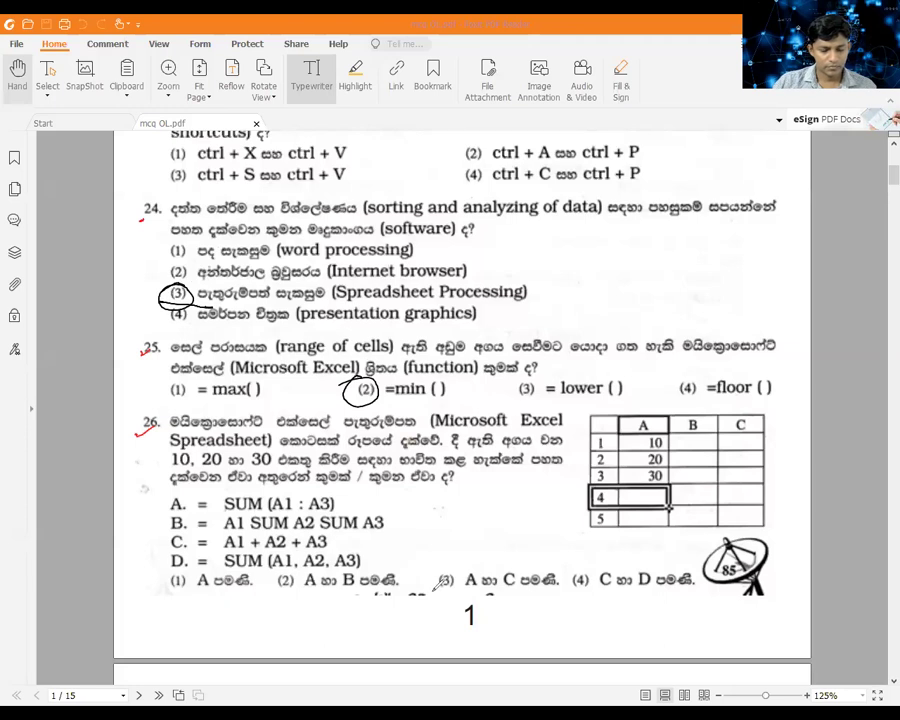
left_click_drag(455, 568, 428, 572)
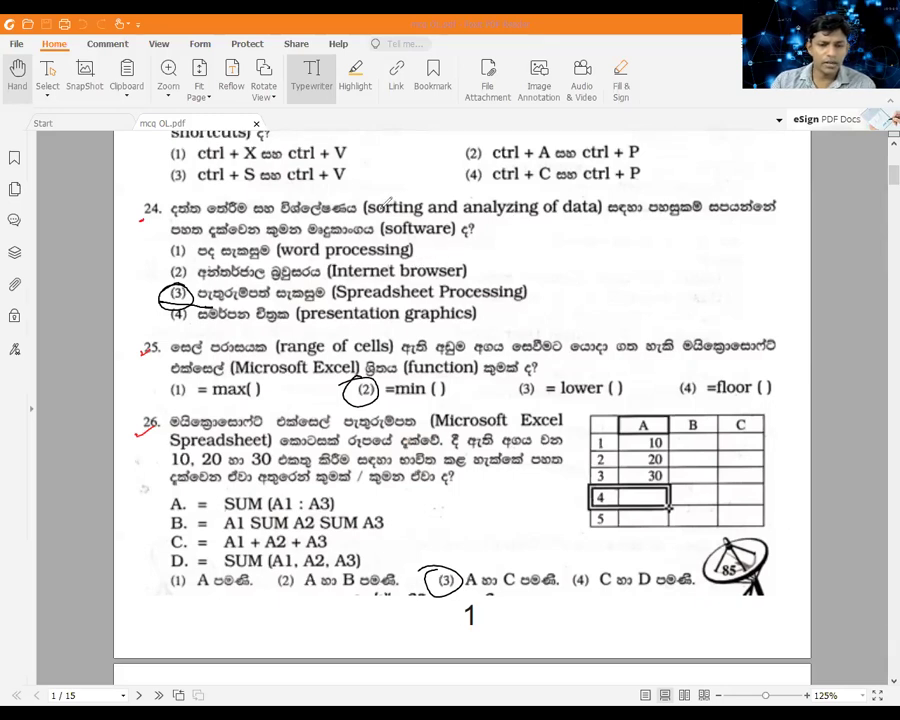
left_click_drag(418, 197, 426, 210)
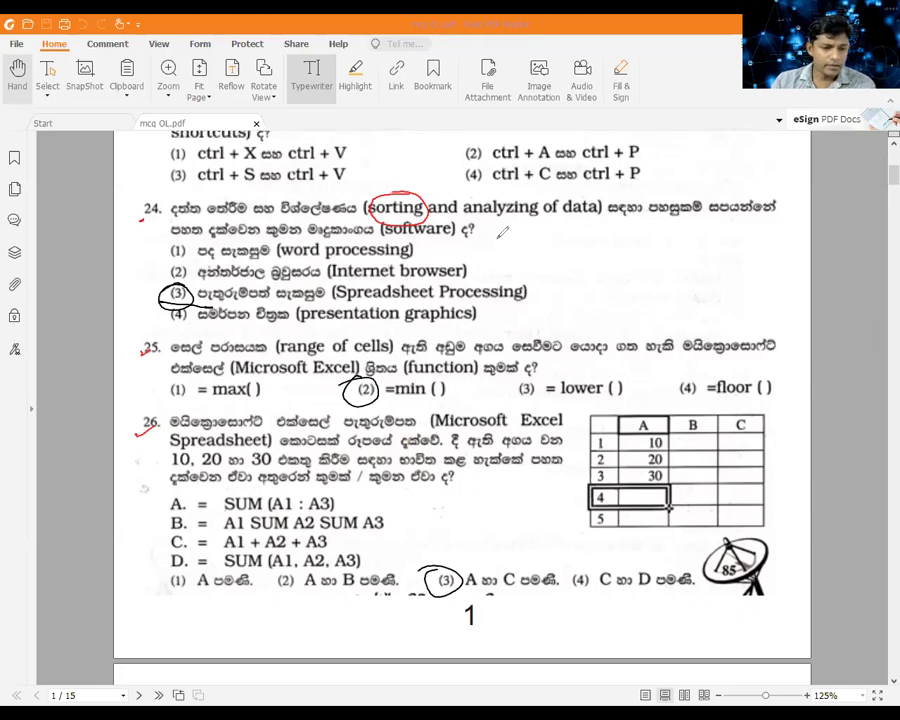
Step: Underline Spreadsheet Processing and circle 'analyzing of data' in Q24, cross out options (1) and (2), loop option (3)
left_click_drag(332, 300, 494, 293)
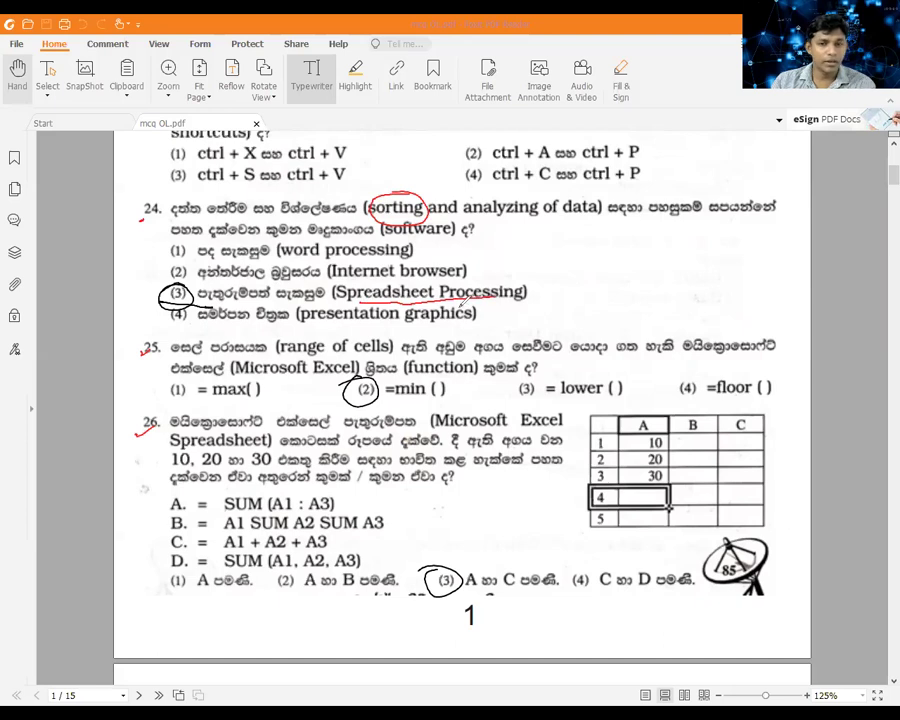
left_click_drag(579, 215, 581, 228)
left_click(585, 293)
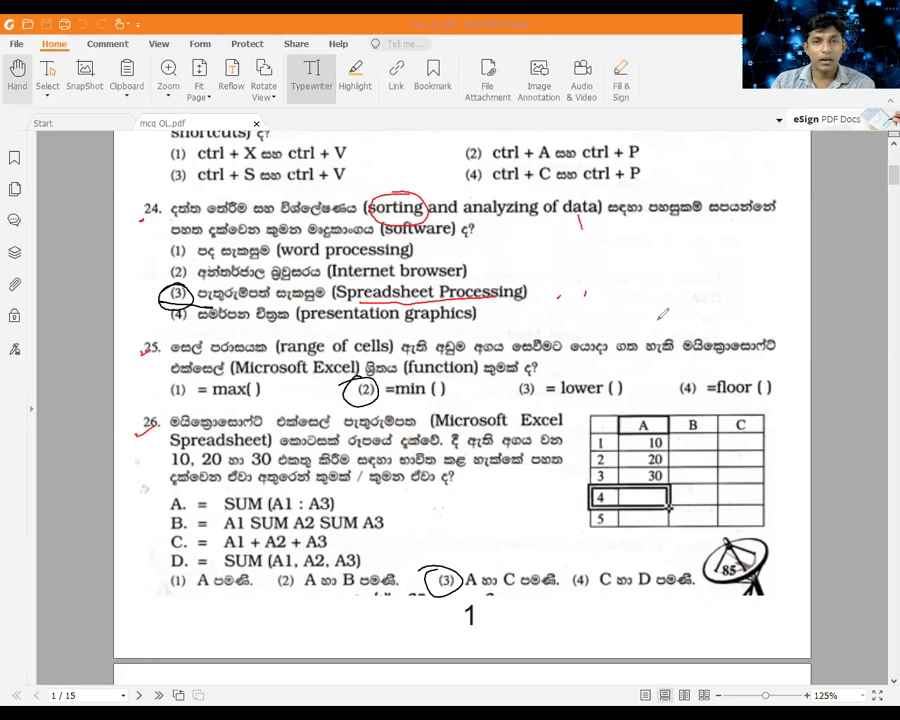
mouse_move(538, 181)
left_mouse_down()
mouse_move(588, 186)
mouse_move(585, 228)
left_mouse_up()
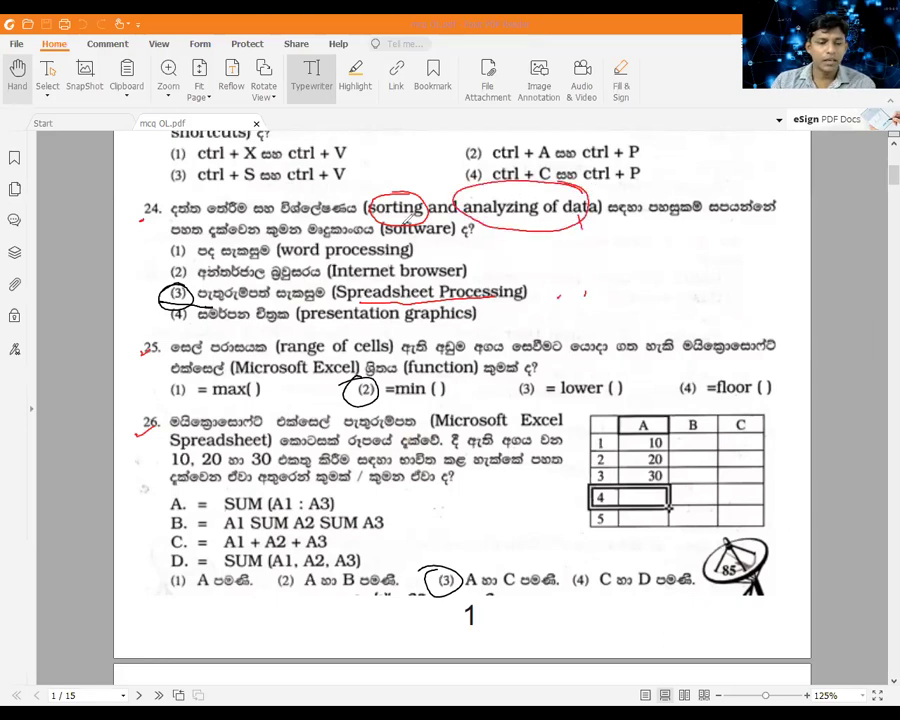
left_click_drag(156, 266, 193, 241)
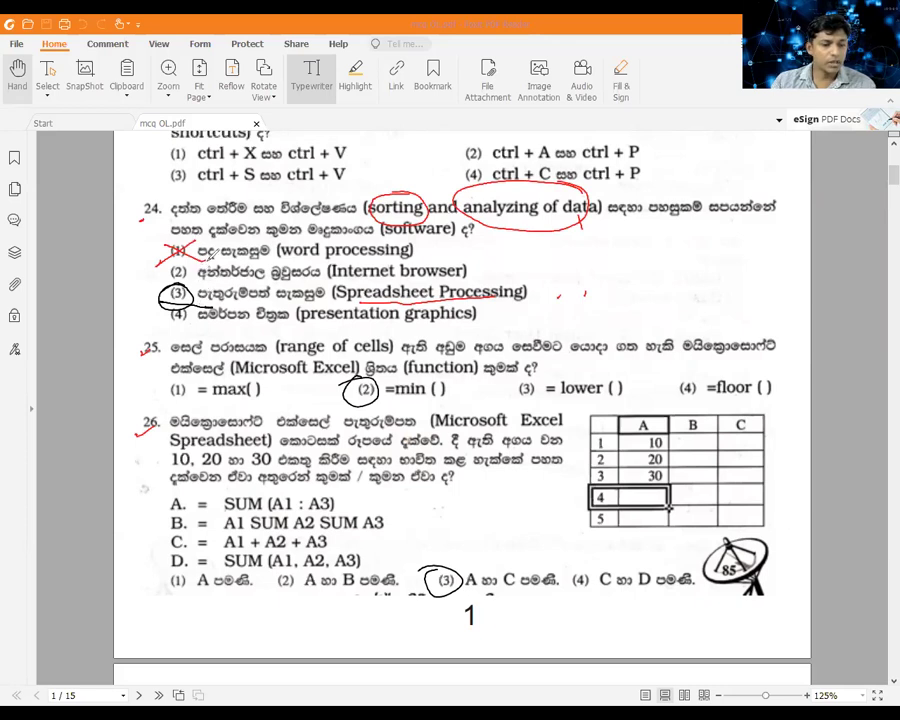
left_click_drag(160, 276, 190, 264)
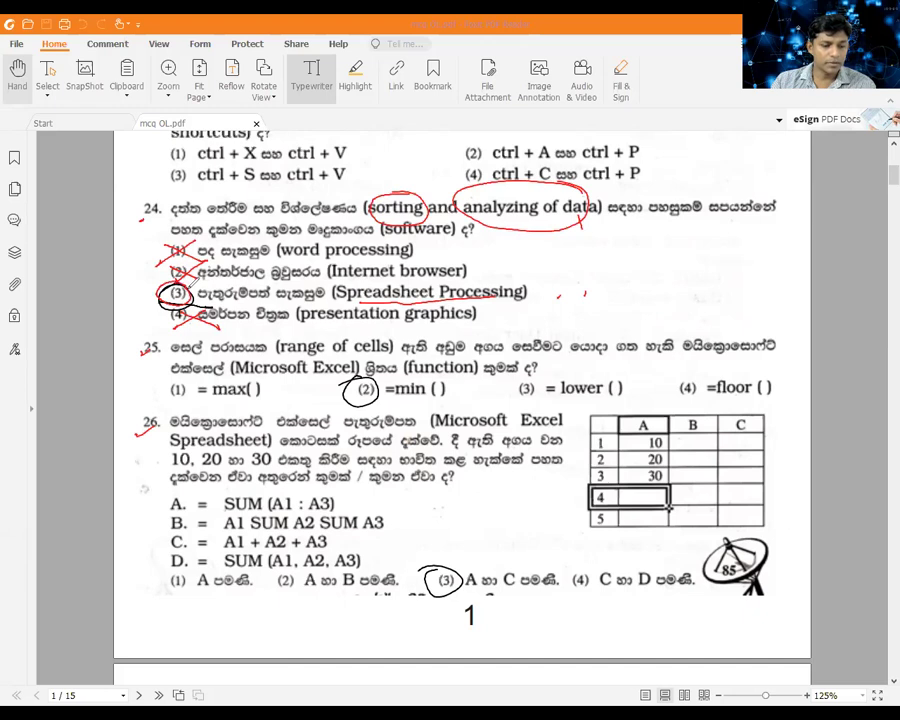
left_click_drag(137, 211, 178, 211)
left_click_drag(236, 210, 289, 210)
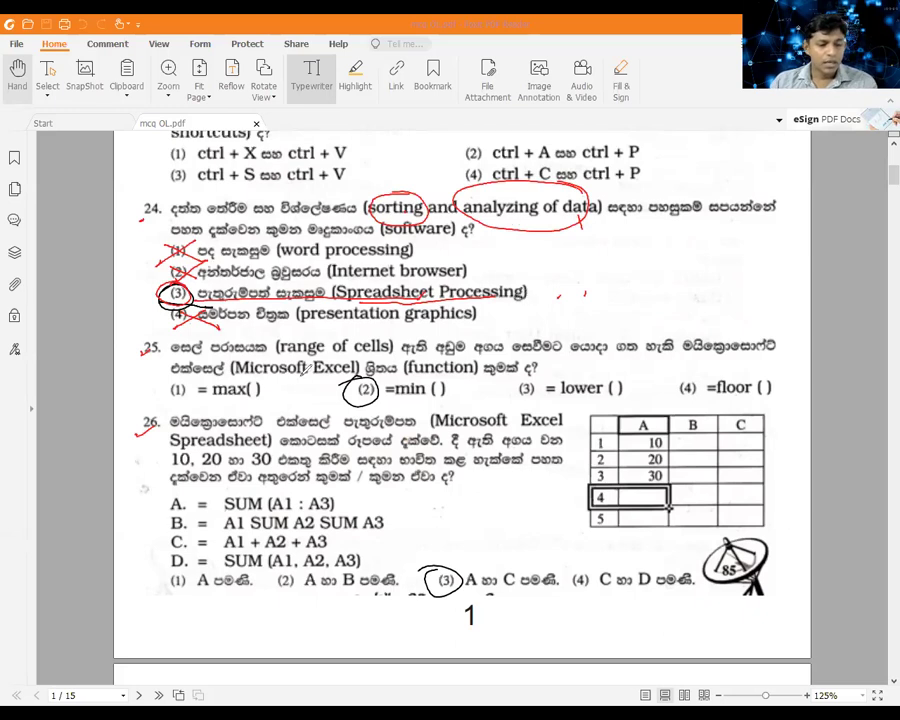
left_click_drag(130, 316, 318, 238)
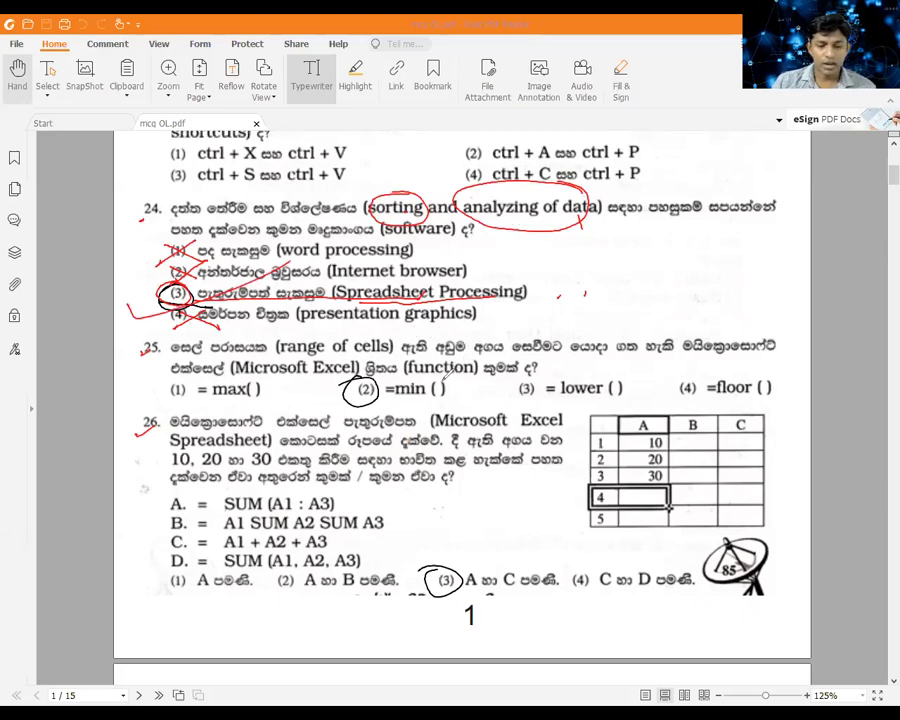
Step: Cross out =max(), =lower() and =floor() in question 25
left_click_drag(244, 384, 268, 406)
left_click_drag(271, 384, 238, 404)
mouse_move(588, 386)
left_mouse_down()
mouse_move(656, 389)
mouse_move(750, 364)
mouse_move(738, 390)
left_mouse_up()
Step: Circle the =min() answer of question 25 again in bolder red and extend a line upward
left_click_drag(345, 385, 520, 398)
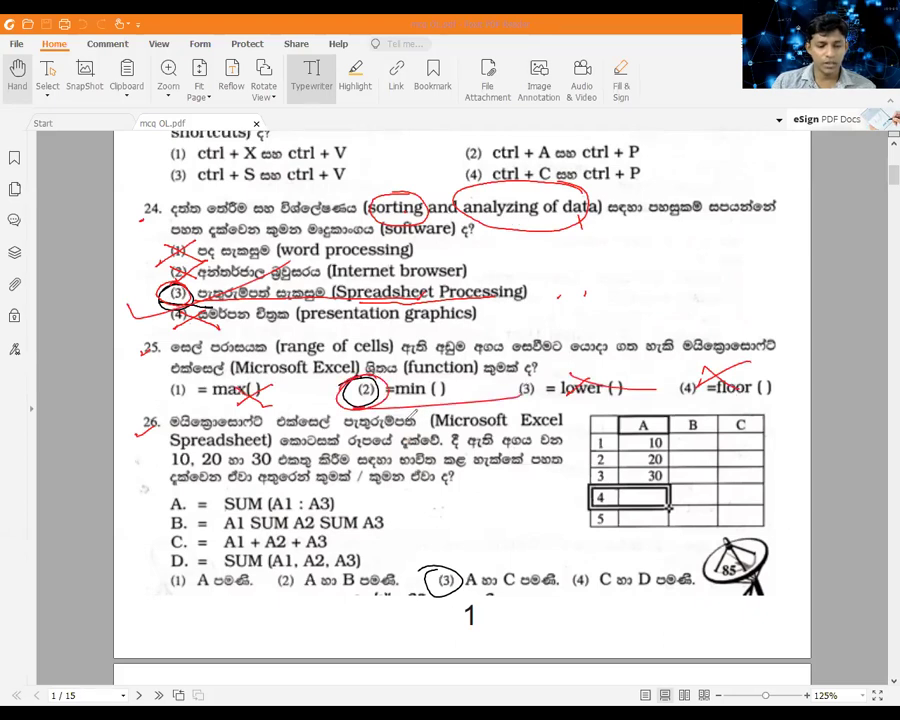
left_click_drag(385, 383, 432, 348)
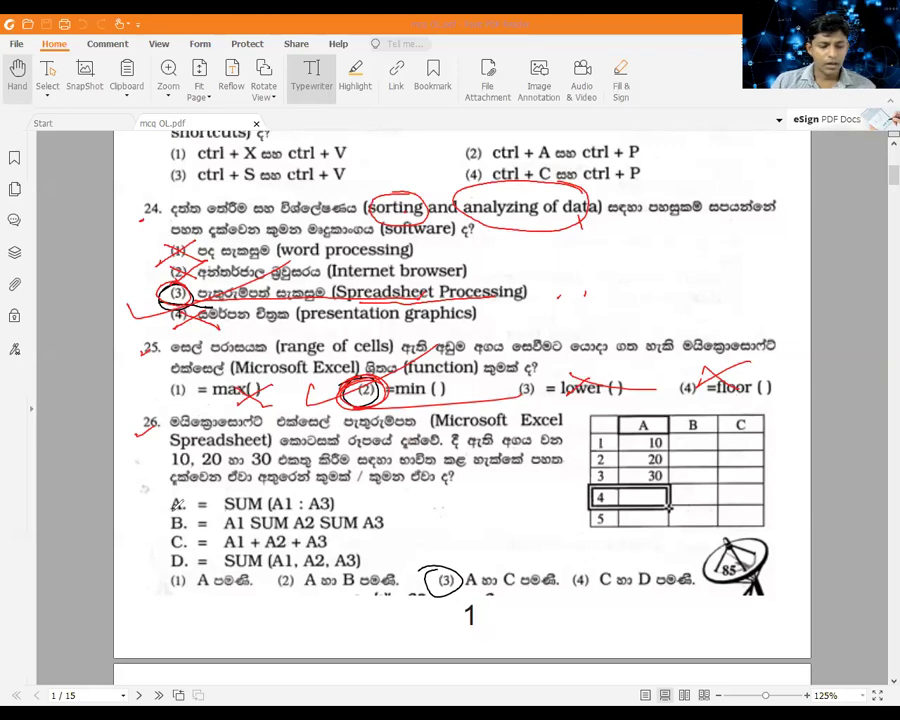
Step: Mark options A, B and C of question 26 and circle 20 in the table's column A
left_click_drag(166, 508, 230, 487)
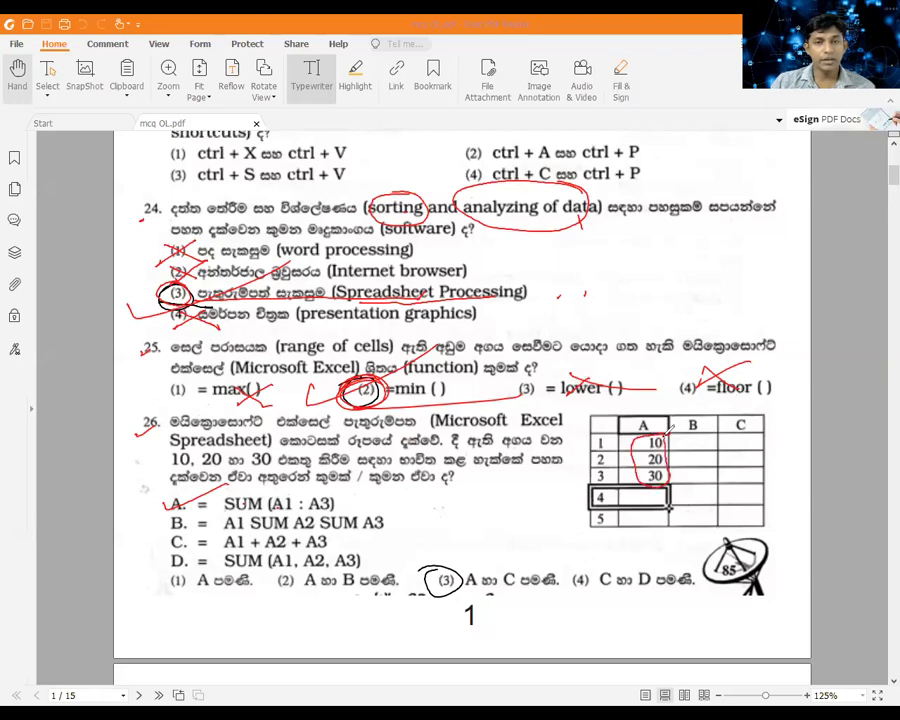
left_click_drag(163, 532, 190, 514)
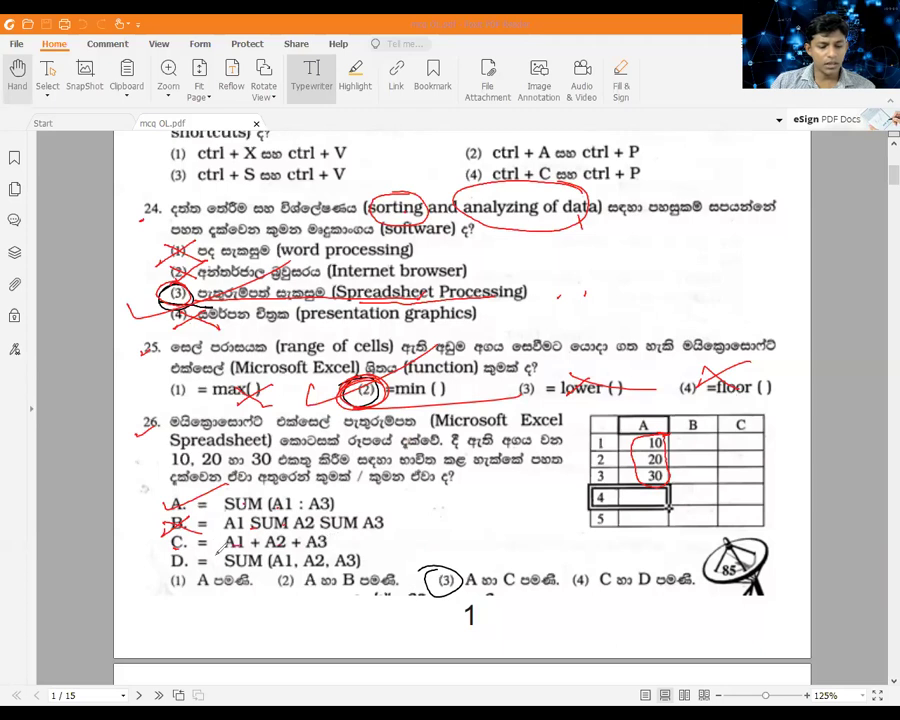
left_click_drag(245, 538, 165, 562)
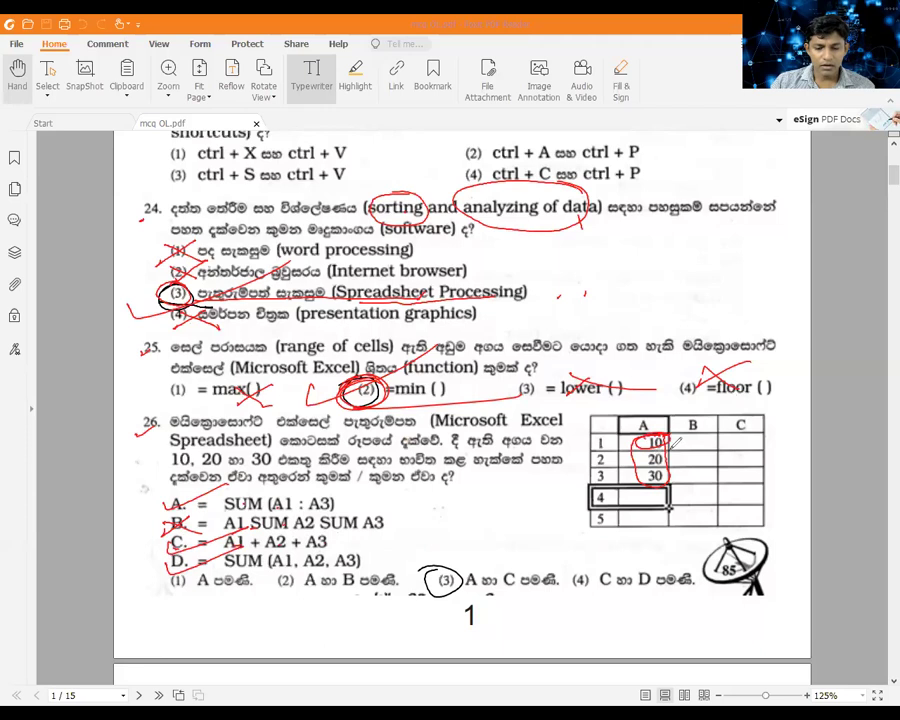
left_click_drag(663, 428, 676, 459)
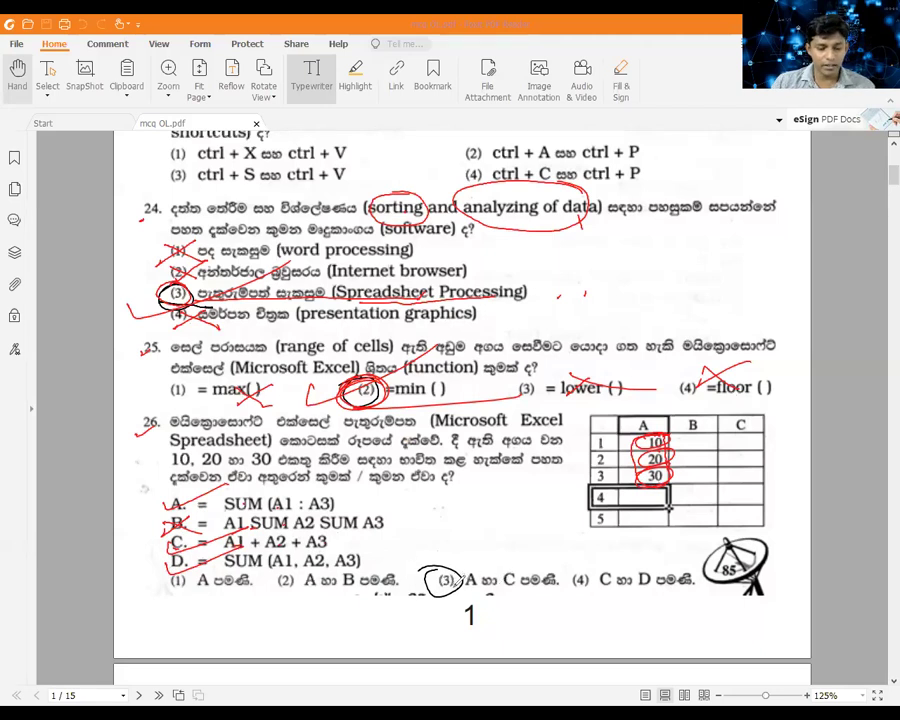
Step: Write and underline 'A C D', link the table to choice (3), and cross out (1), (2), (4)
mouse_move(537, 604)
left_mouse_down()
mouse_move(546, 621)
mouse_move(613, 628)
left_mouse_up()
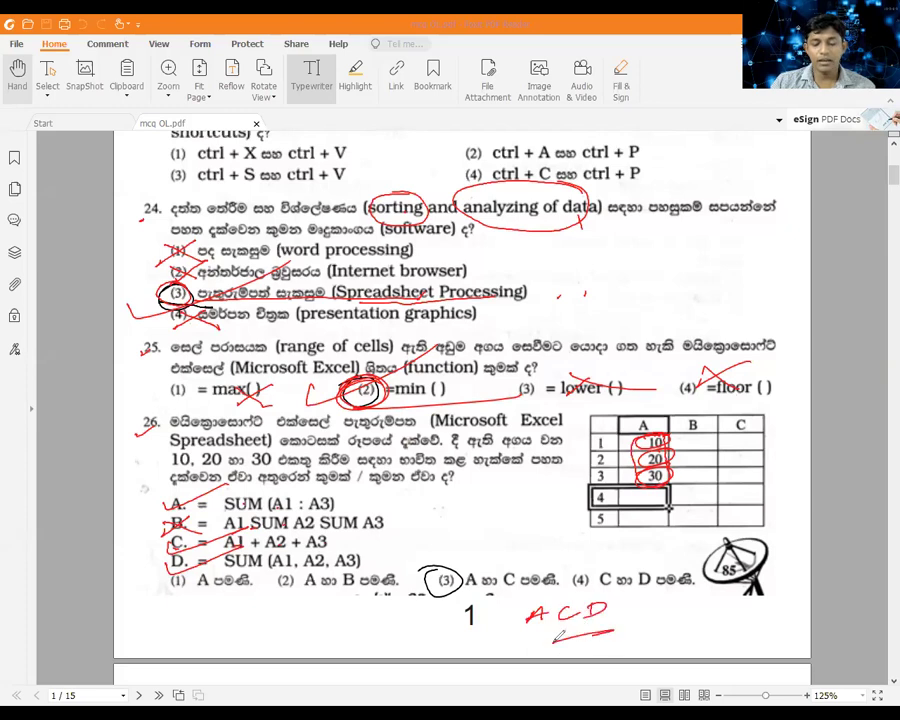
left_click_drag(540, 650, 640, 627)
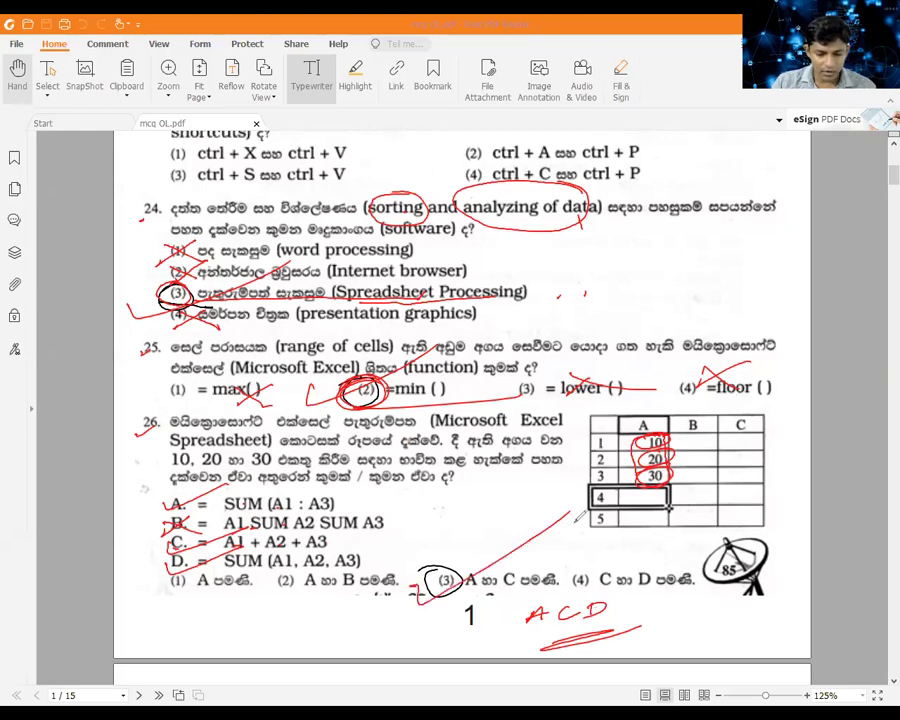
left_click_drag(570, 512, 410, 600)
left_click_drag(195, 603, 368, 598)
mouse_move(580, 588)
left_mouse_down()
mouse_move(630, 576)
mouse_move(632, 592)
mouse_move(766, 524)
left_mouse_up()
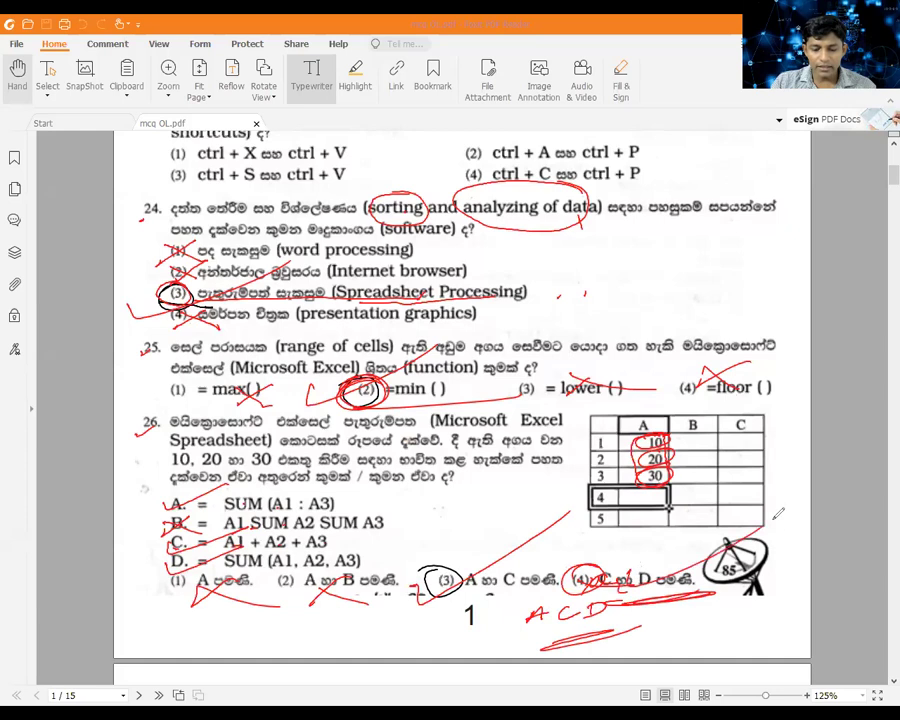
Step: Write a second underlined 'A C D' at the lower right of the page
left_click_drag(511, 627, 522, 625)
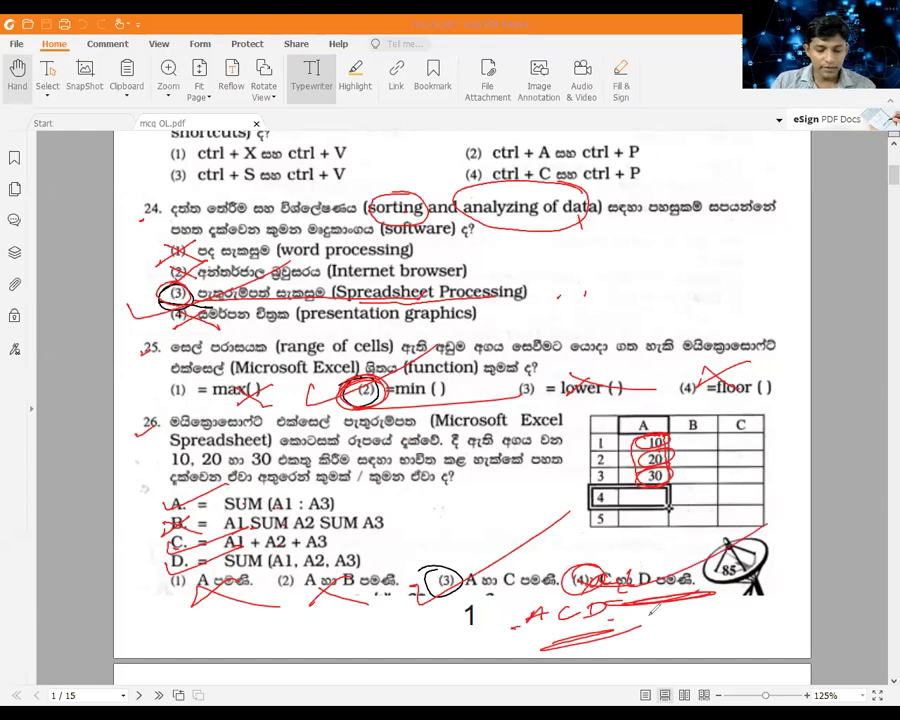
left_click_drag(704, 637, 722, 635)
left_click_drag(710, 630, 790, 626)
mouse_move(700, 652)
left_mouse_down()
mouse_move(800, 640)
mouse_move(848, 645)
left_mouse_up()
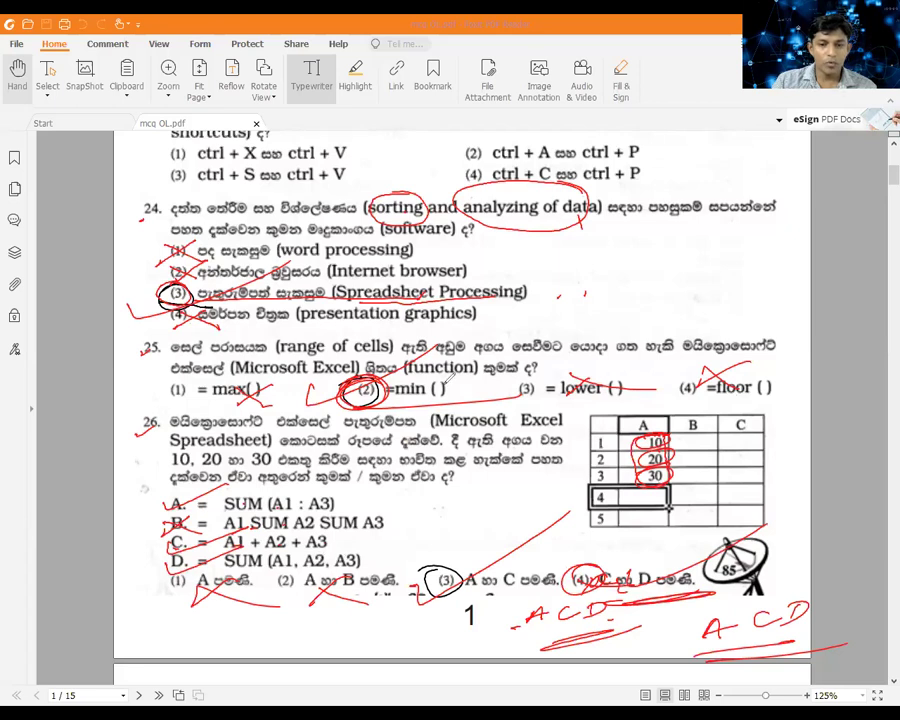
Step: Clear all red ink marks and bring page 2's questions 18–22 into view
key("Escape")
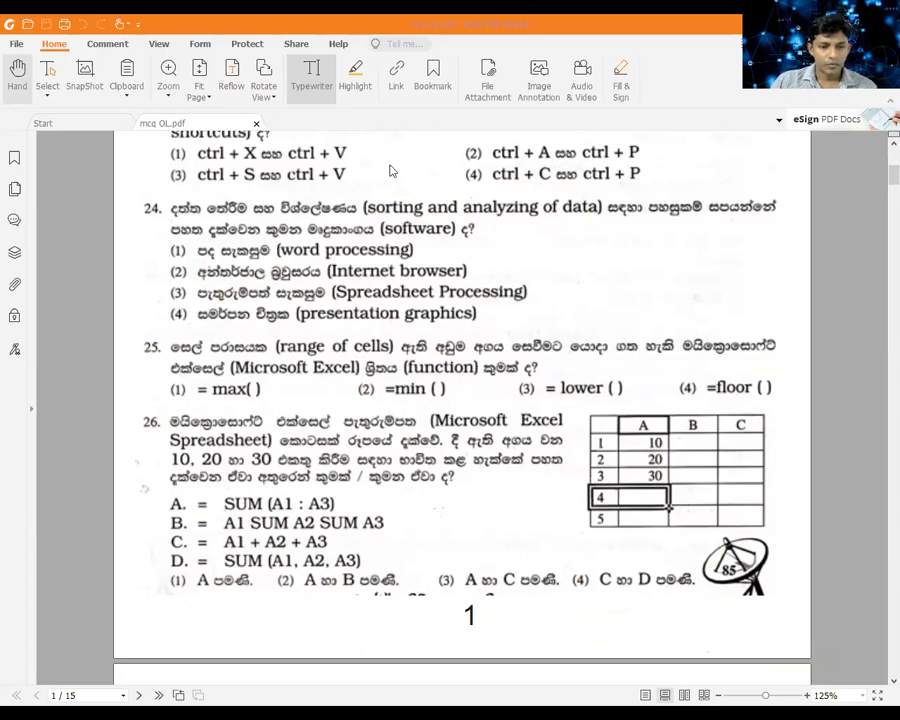
scroll(448, 380, "down", 5)
scroll(495, 384, "down", 1)
scroll(503, 385, "down", 3)
scroll(503, 385, "up", 1)
scroll(503, 385, "down", 1)
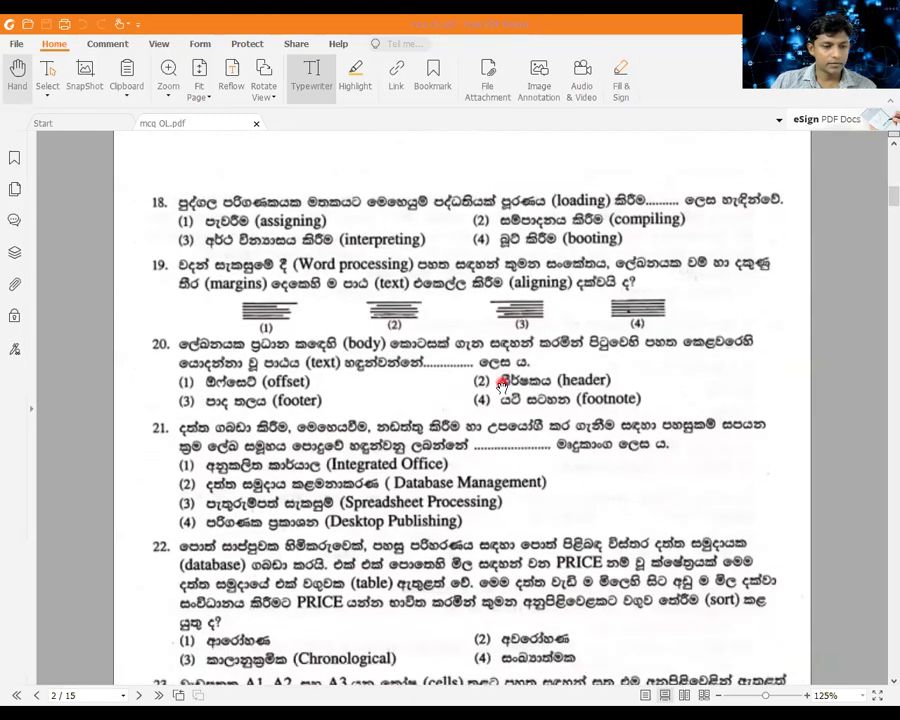
scroll(502, 387, "down", 1)
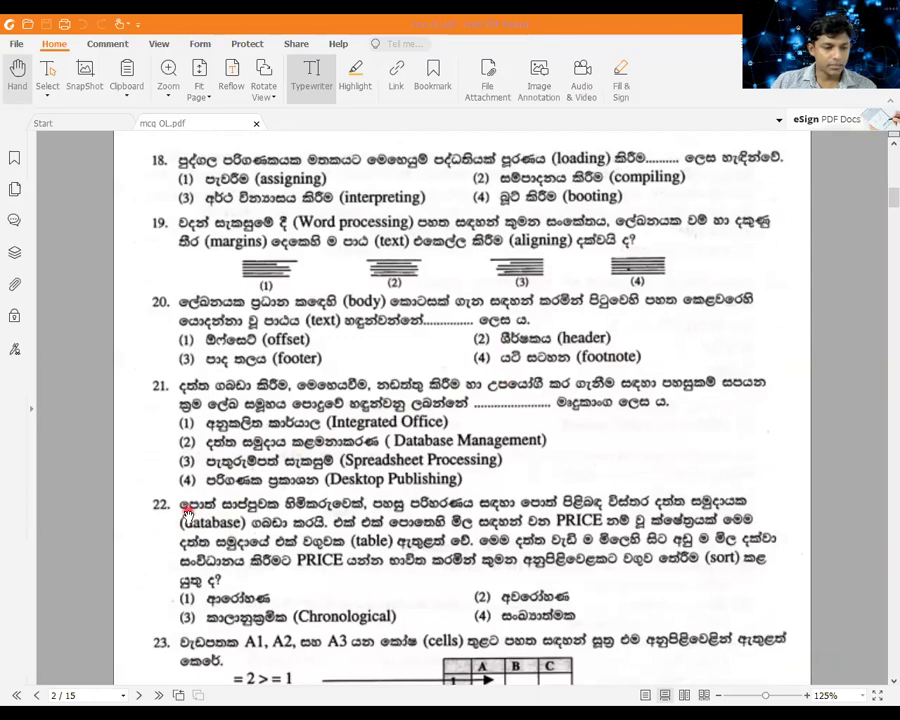
scroll(186, 512, "up", 3)
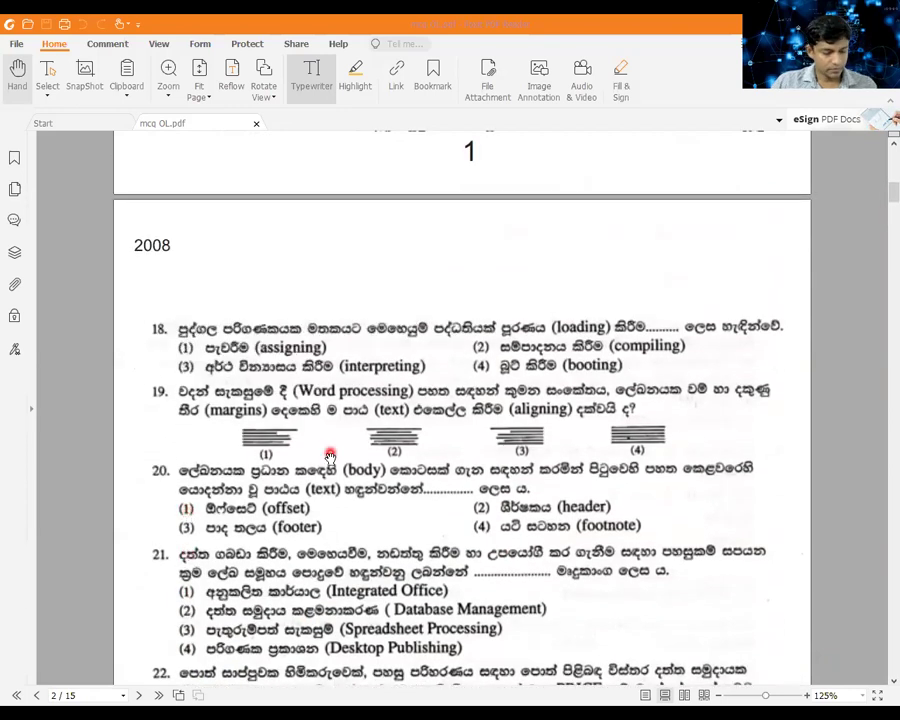
scroll(327, 455, "up", 2)
scroll(326, 456, "down", 2)
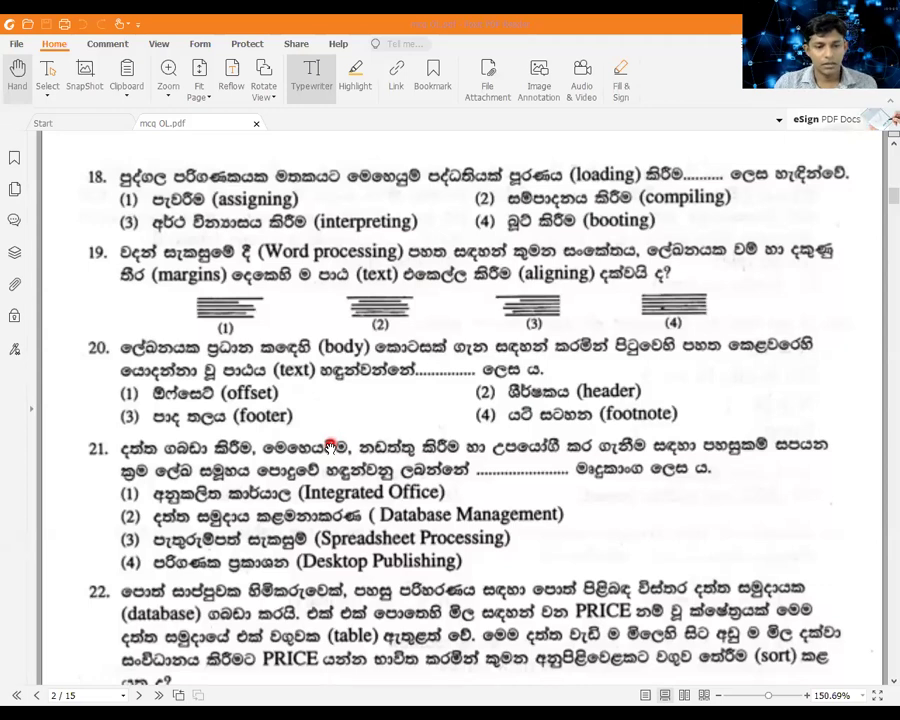
scroll(330, 447, "down", 1)
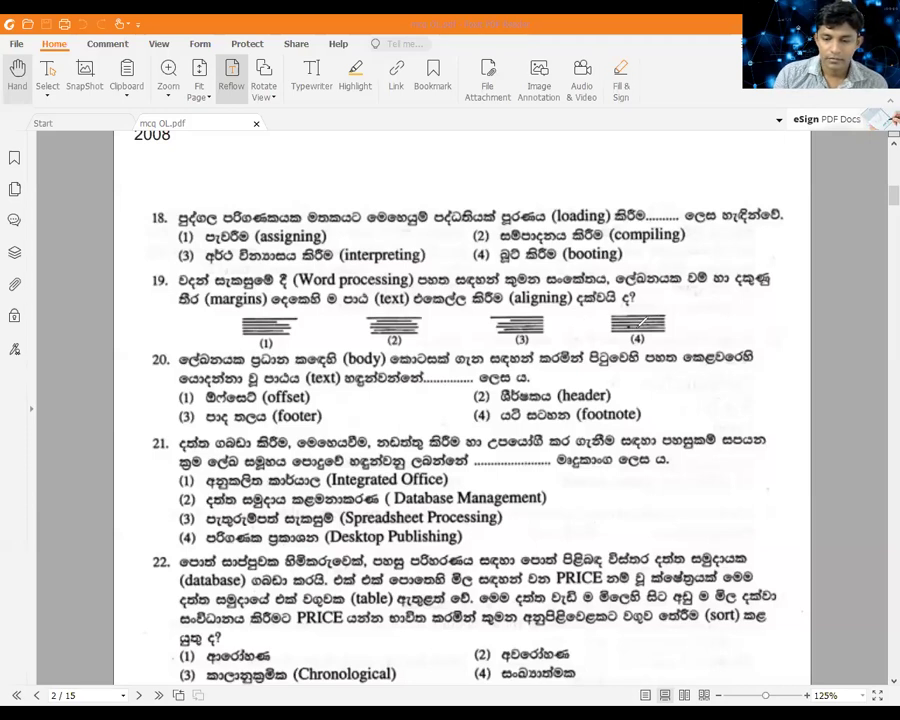
Step: Underline question 19's key words and its option (4), plus question 20's footer option
left_click_drag(466, 269, 583, 268)
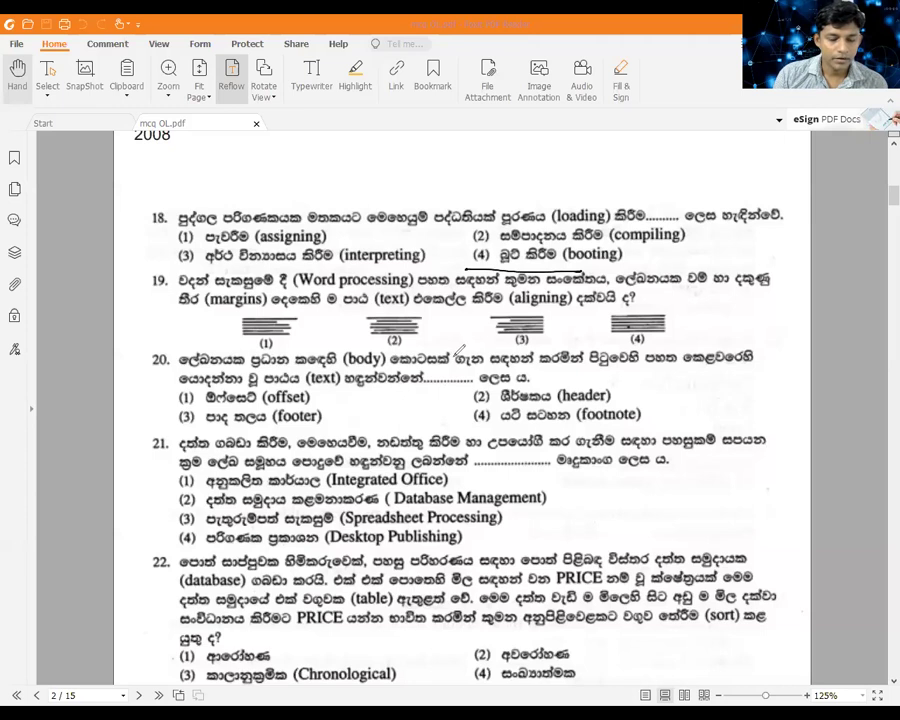
left_click_drag(598, 346, 688, 346)
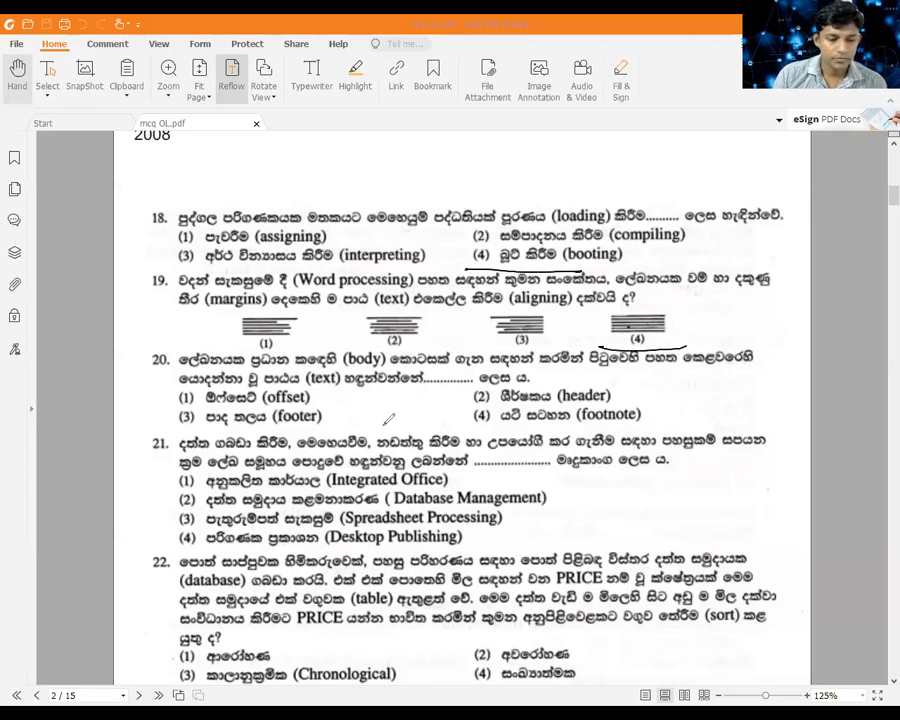
left_click_drag(168, 429, 282, 427)
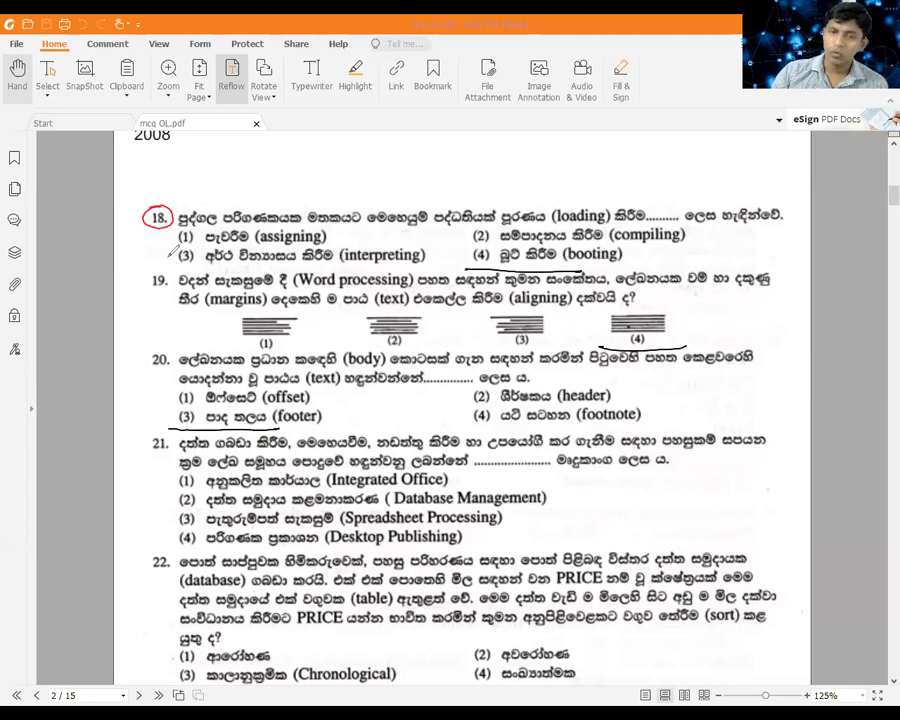
Step: Handwrite the boot sequence CPU → BIOS → post above question 18
left_click_drag(438, 171, 484, 176)
left_click_drag(492, 176, 534, 177)
mouse_move(547, 166)
left_mouse_down()
mouse_move(549, 181)
mouse_move(578, 180)
mouse_move(590, 168)
mouse_move(602, 179)
mouse_move(658, 166)
mouse_move(652, 157)
mouse_move(668, 178)
mouse_move(698, 165)
left_mouse_up()
mouse_move(714, 162)
left_mouse_down()
mouse_move(710, 174)
mouse_move(722, 174)
left_mouse_up()
mouse_move(716, 162)
left_mouse_down()
mouse_move(838, 162)
mouse_move(848, 168)
mouse_move(831, 212)
mouse_move(850, 222)
mouse_move(847, 256)
mouse_move(866, 281)
mouse_move(896, 270)
left_mouse_up()
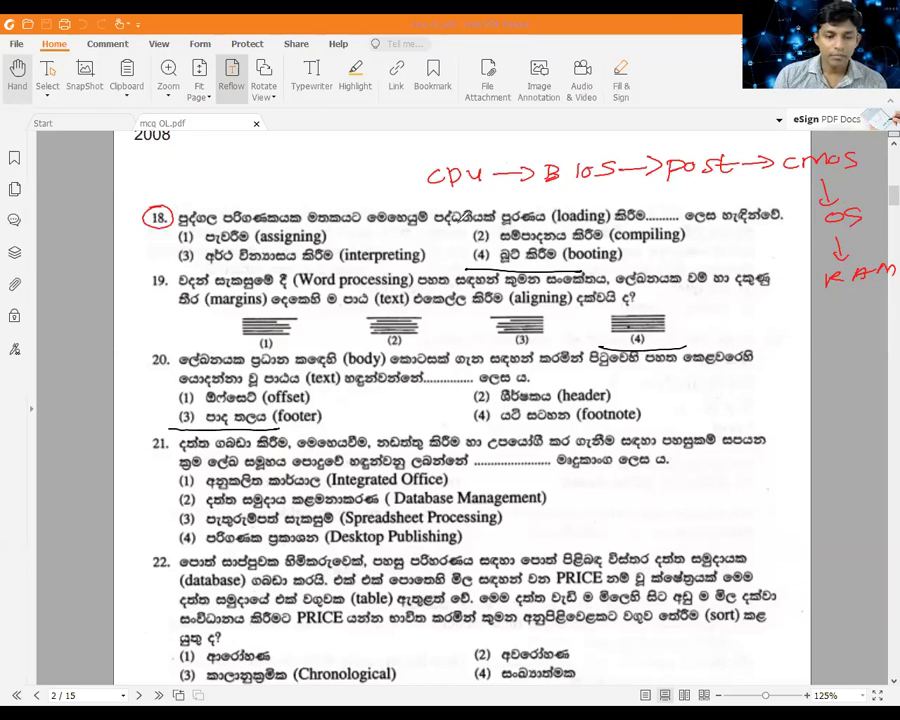
Step: Circle OS in the sequence, draw an arrow to RAM, and circle booting option (4)
left_click_drag(860, 198, 817, 229)
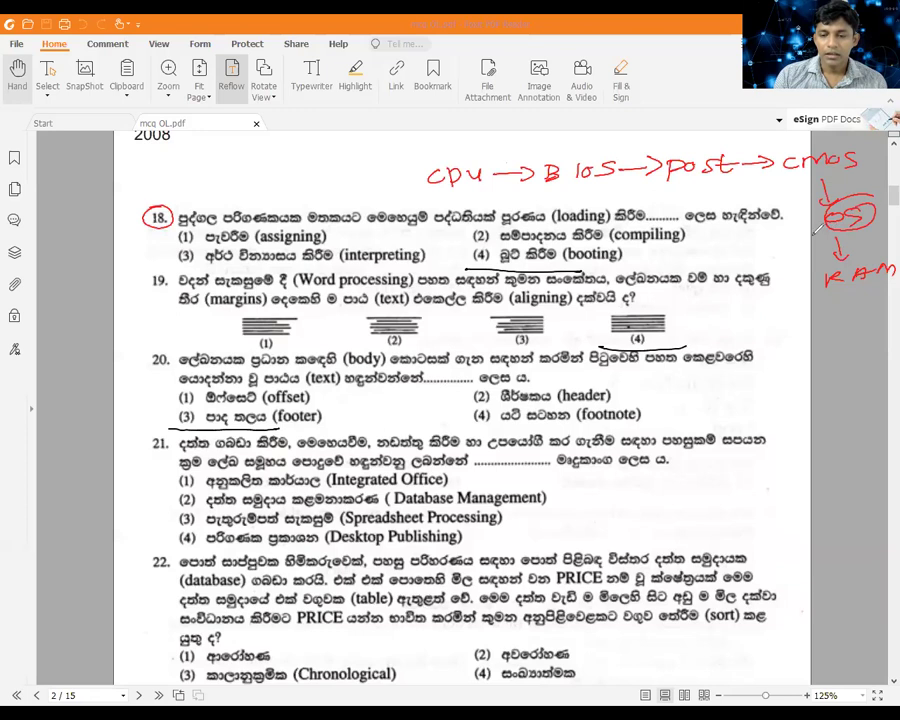
left_click_drag(792, 268, 822, 268)
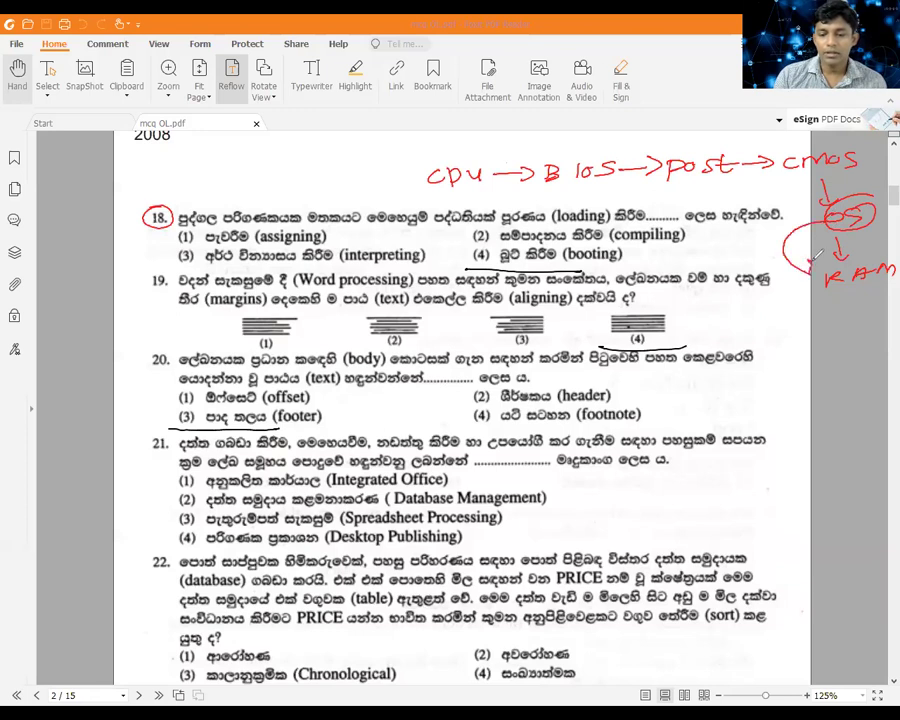
left_click_drag(492, 247, 490, 245)
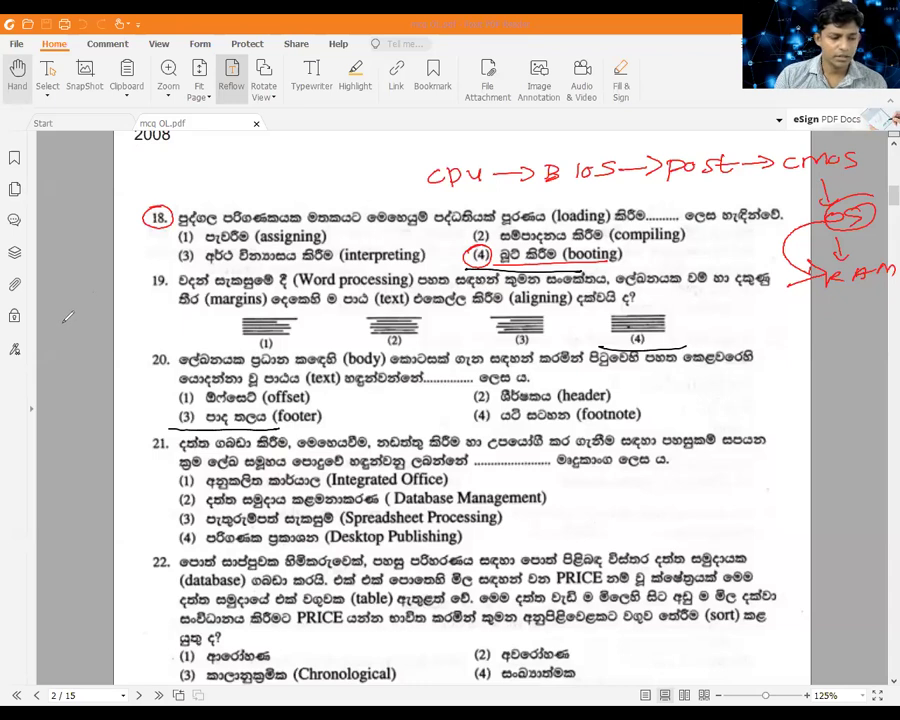
Step: Write '98%' in the left margin beside question 19 and draw a stick figure below it
left_click_drag(64, 318, 60, 338)
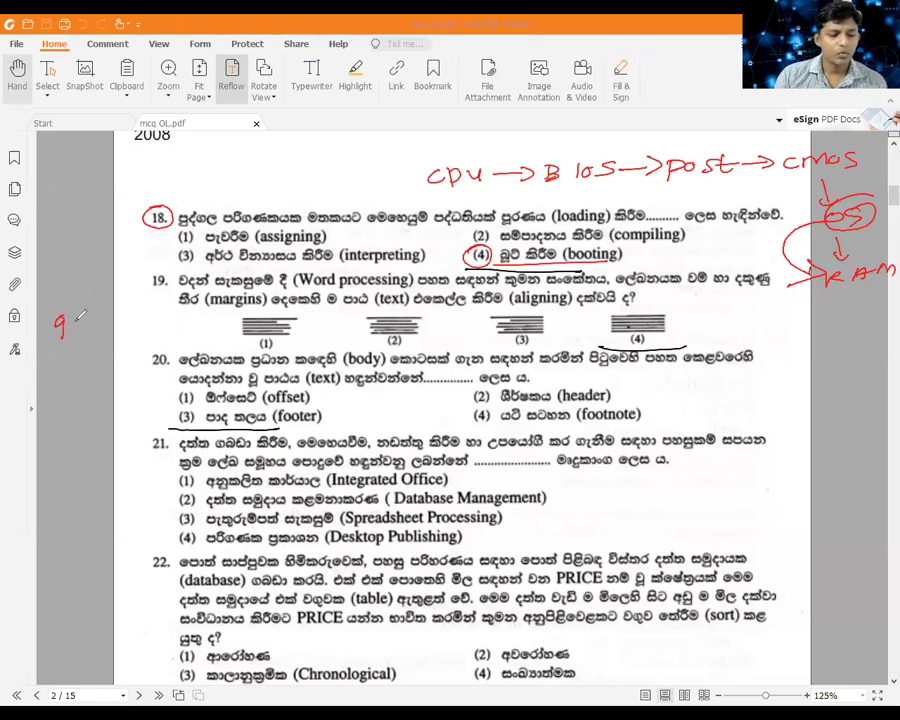
left_click_drag(92, 302, 90, 308)
mouse_move(106, 298)
left_mouse_down()
mouse_move(96, 330)
mouse_move(112, 328)
left_mouse_up()
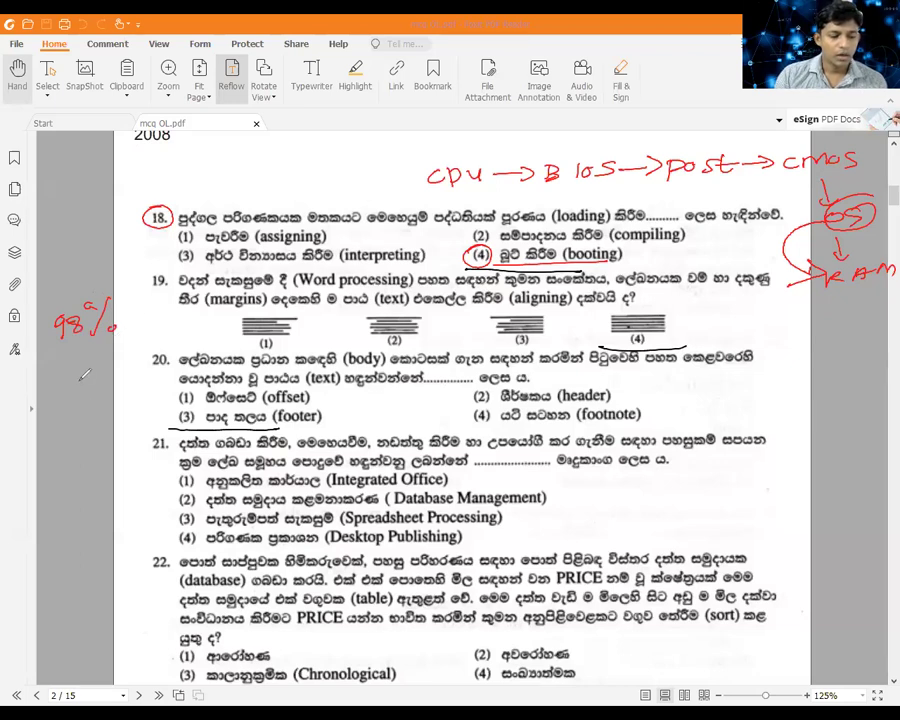
left_click_drag(88, 366, 76, 450)
left_click_drag(70, 402, 87, 396)
left_click_drag(76, 462, 86, 490)
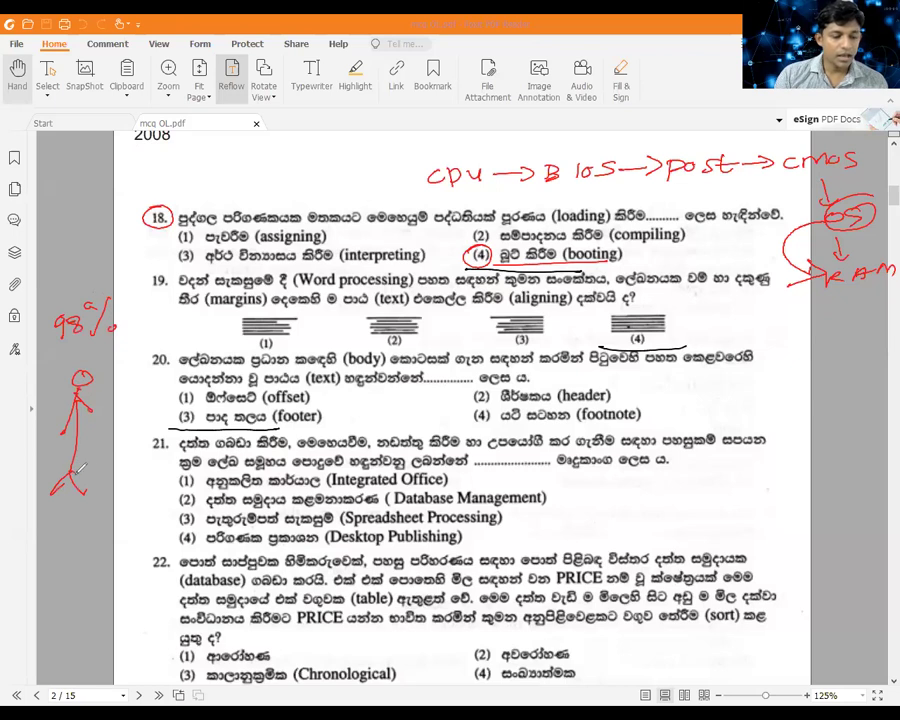
Step: Sketch a small figure to the right of question 20
mouse_move(736, 388)
left_mouse_down()
mouse_move(722, 404)
mouse_move(800, 370)
mouse_move(850, 460)
left_mouse_up()
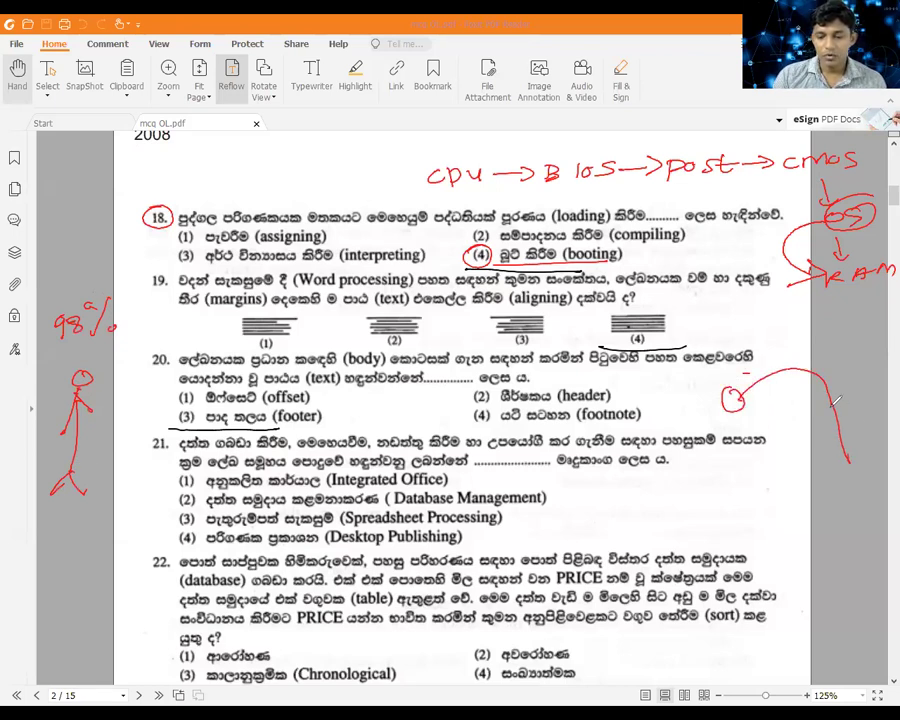
left_click_drag(759, 380, 757, 432)
left_click_drag(774, 382, 790, 416)
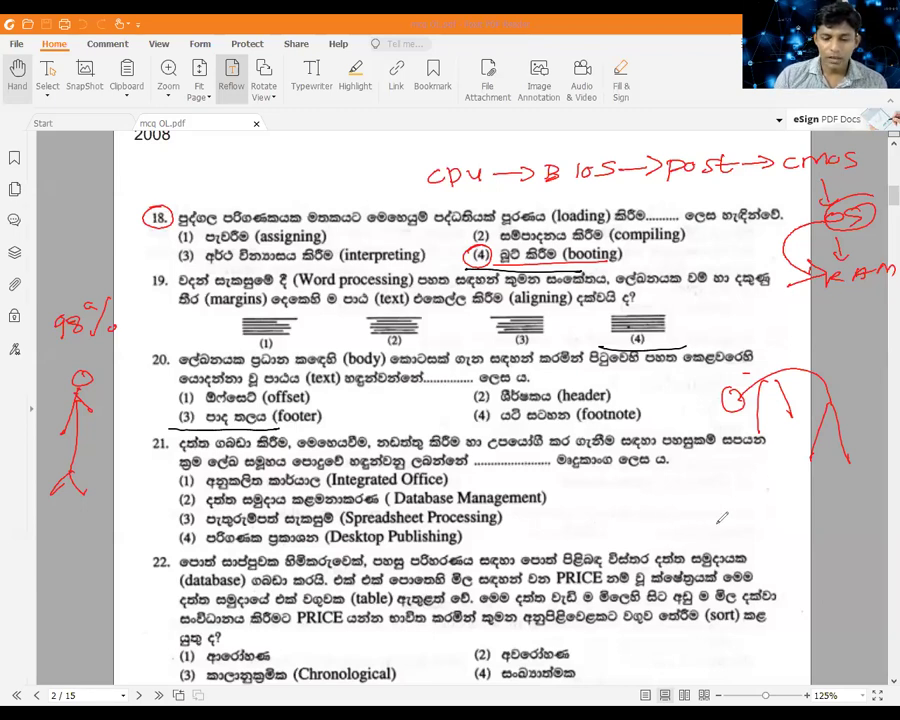
Step: Write '70' right of question 21 and sketch a figure beside it, then cross it out
mouse_move(645, 497)
left_mouse_down()
mouse_move(669, 517)
mouse_move(688, 498)
left_mouse_up()
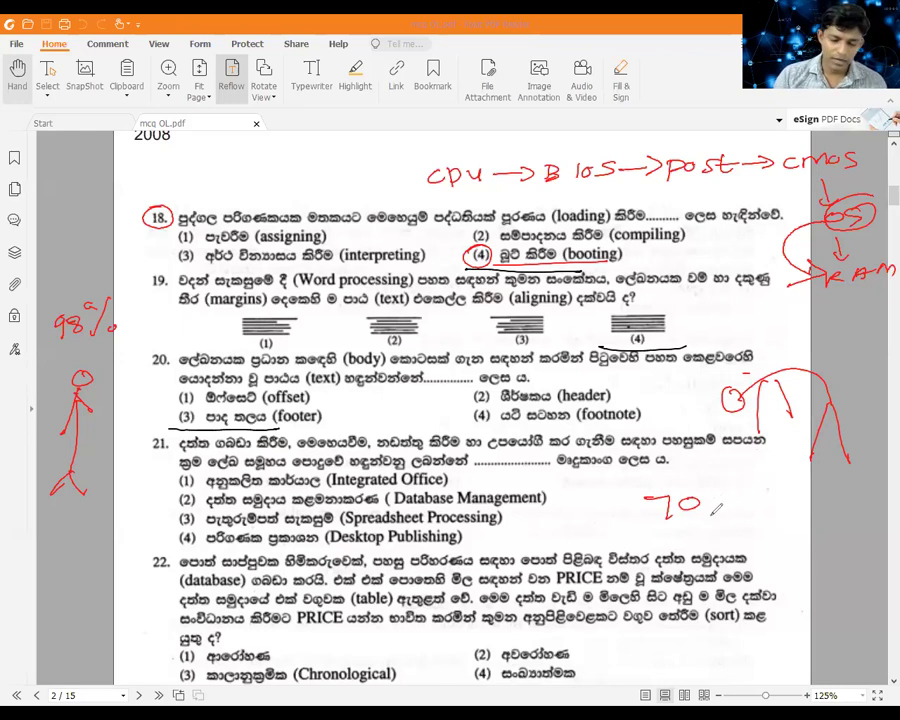
mouse_move(724, 518)
left_mouse_down()
mouse_move(790, 488)
mouse_move(812, 512)
mouse_move(800, 560)
mouse_move(797, 518)
left_mouse_up()
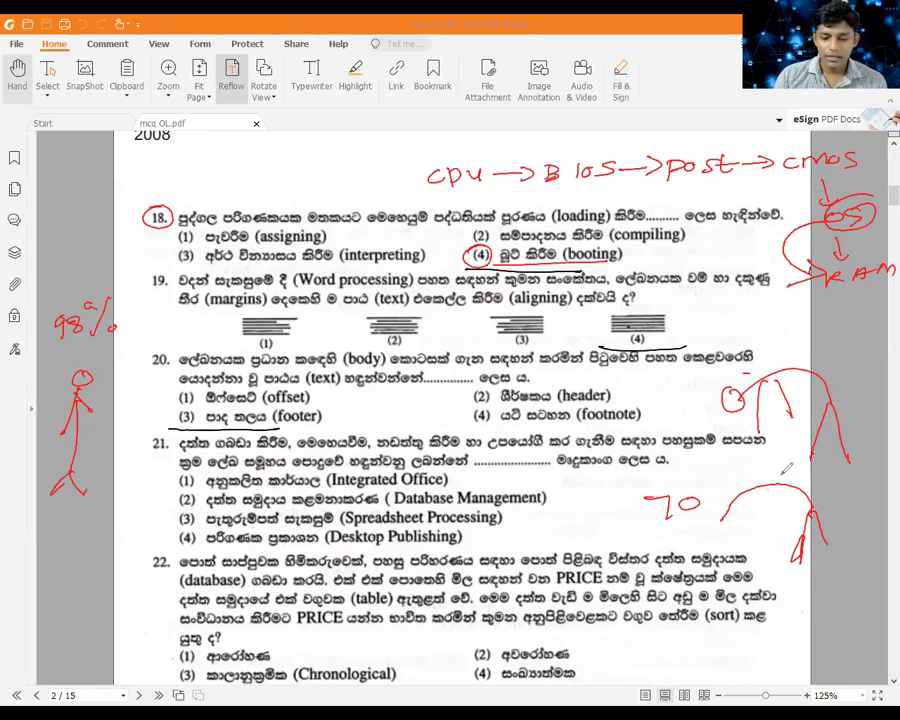
left_click_drag(703, 464, 820, 515)
left_click_drag(792, 461, 740, 525)
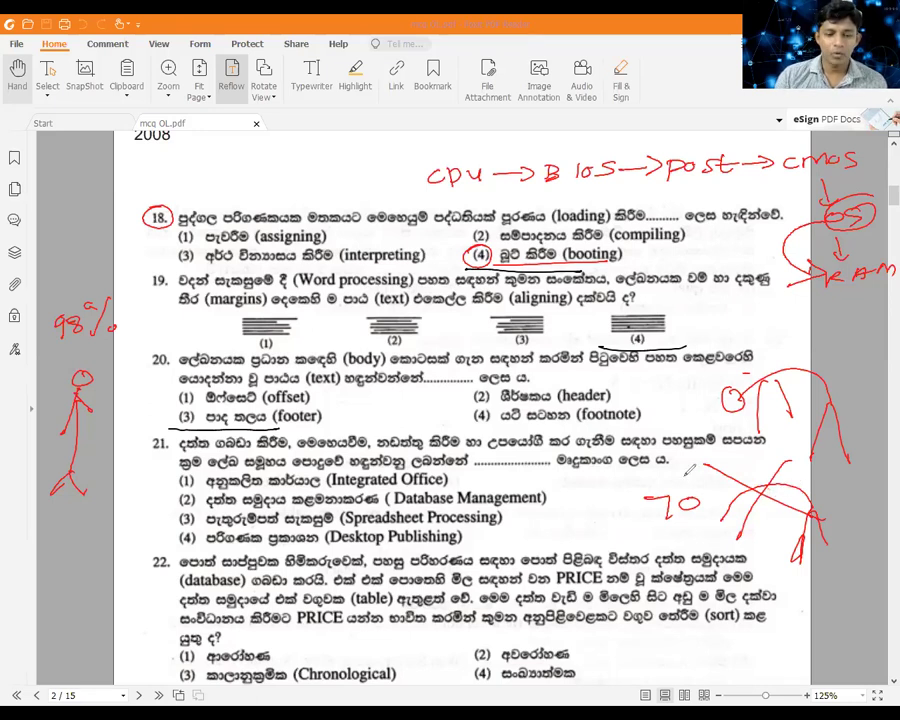
Step: Tick question 21's Database Management option, strike a word, and encircle the margin figures
left_click_drag(533, 503, 562, 489)
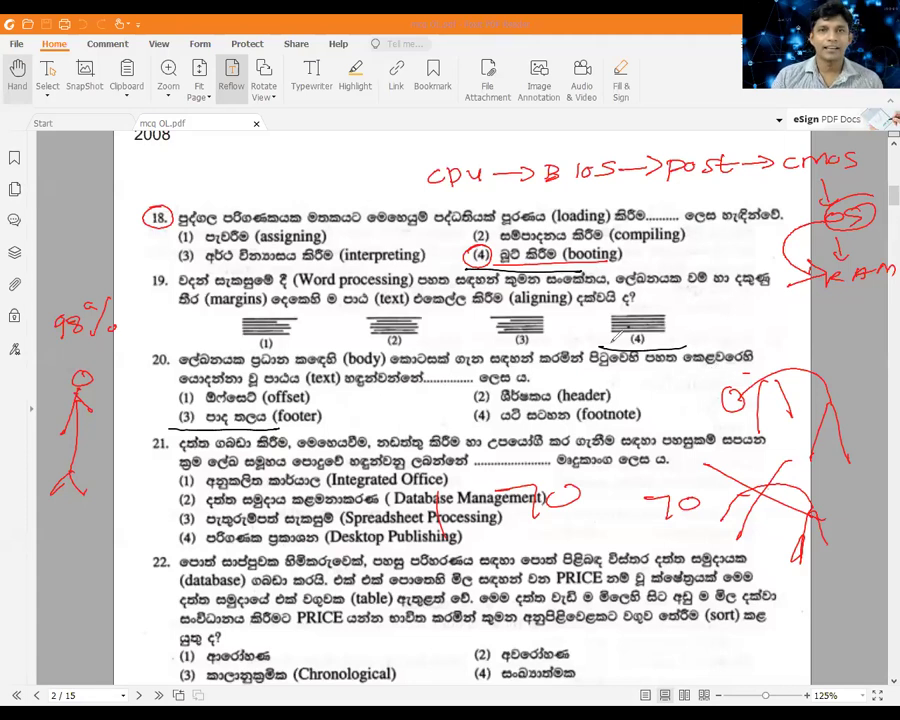
mouse_move(762, 398)
left_mouse_down()
mouse_move(795, 352)
mouse_move(850, 318)
mouse_move(800, 410)
left_mouse_up()
left_click_drag(378, 442, 428, 442)
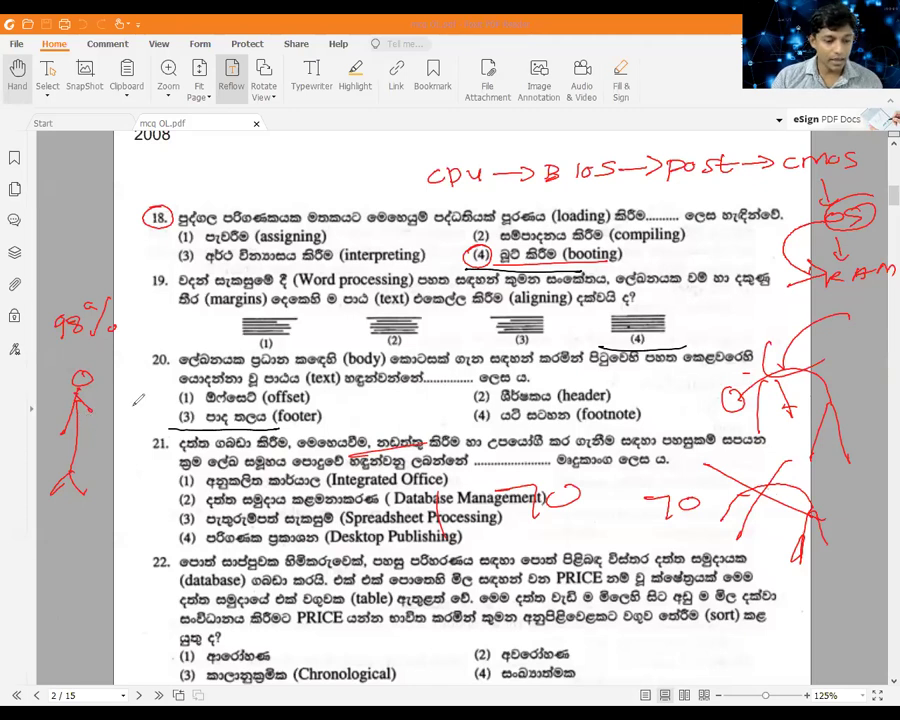
left_click_drag(190, 490, 105, 348)
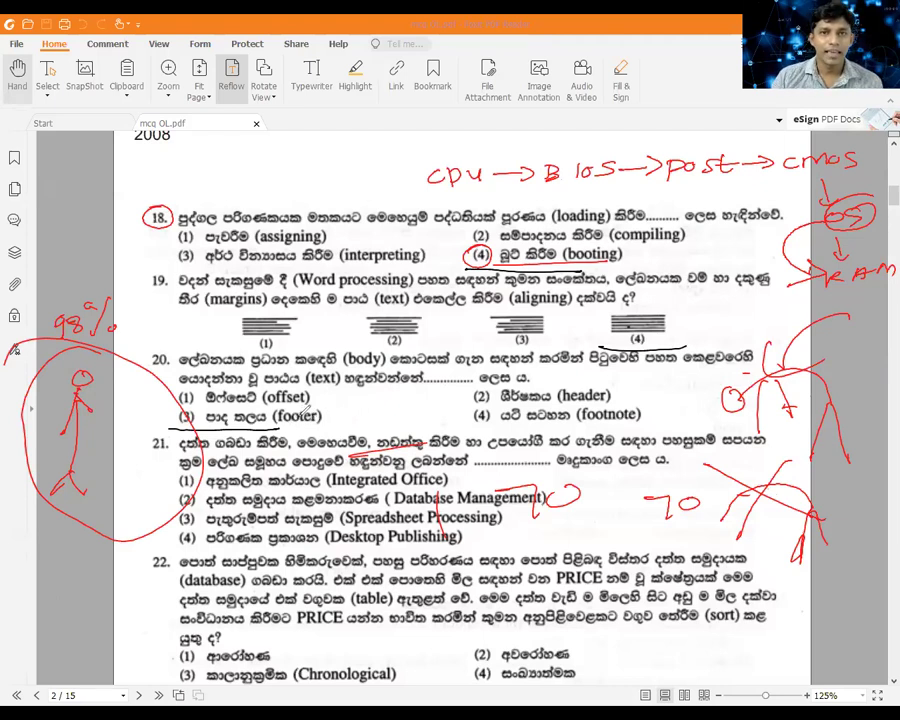
Step: Add a circled P and circled 'SO' above question 18, ring option (1) with arrows both ways
mouse_move(232, 166)
left_mouse_down()
mouse_move(247, 158)
mouse_move(238, 152)
left_mouse_up()
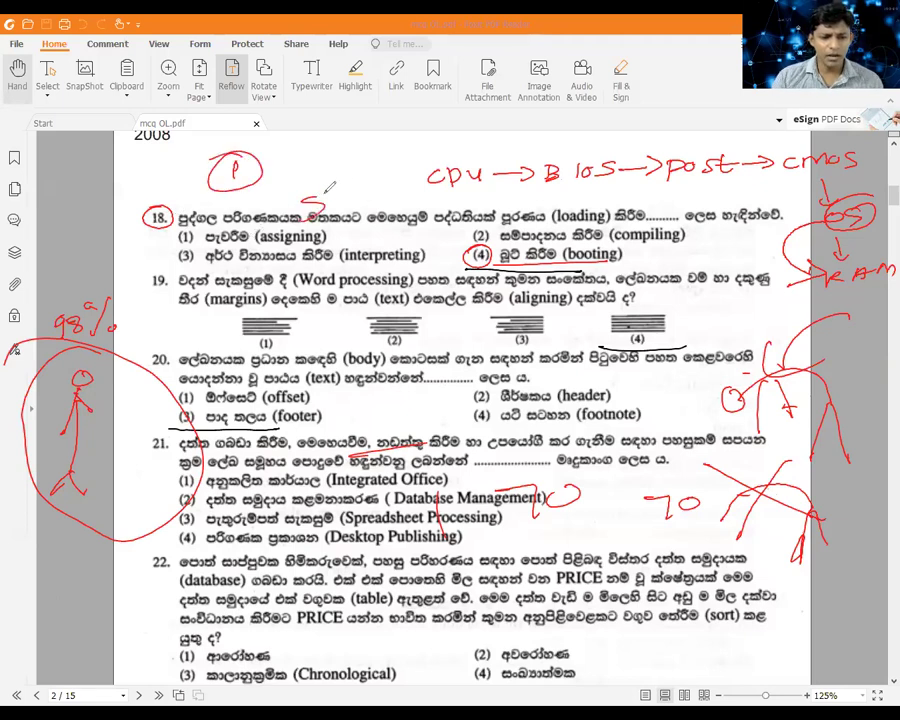
left_click_drag(305, 195, 312, 208)
left_click_drag(335, 196, 334, 197)
left_click_drag(345, 185, 333, 172)
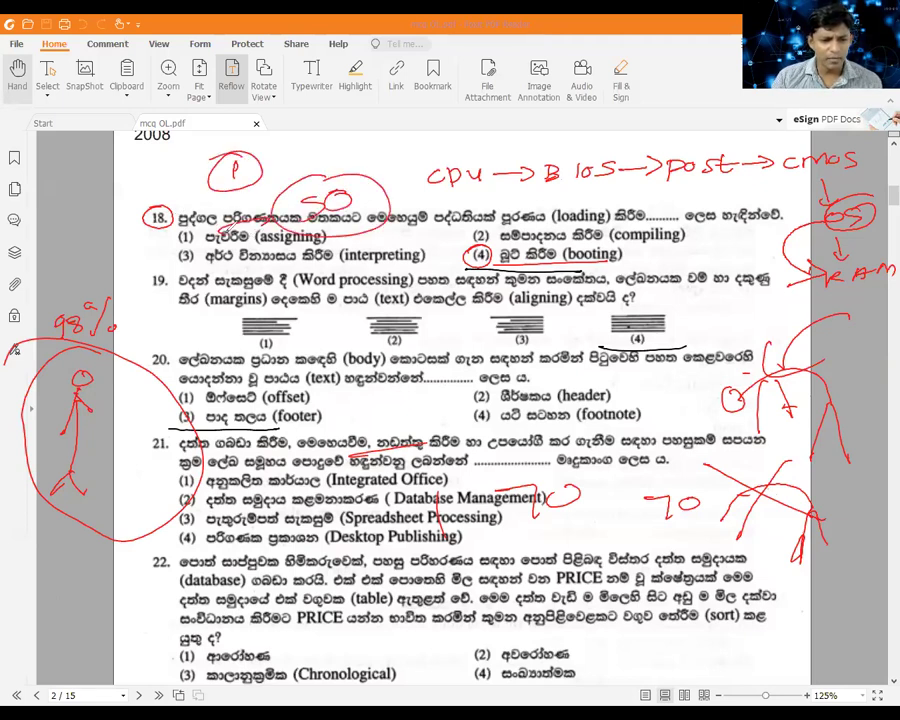
left_click_drag(282, 213, 288, 239)
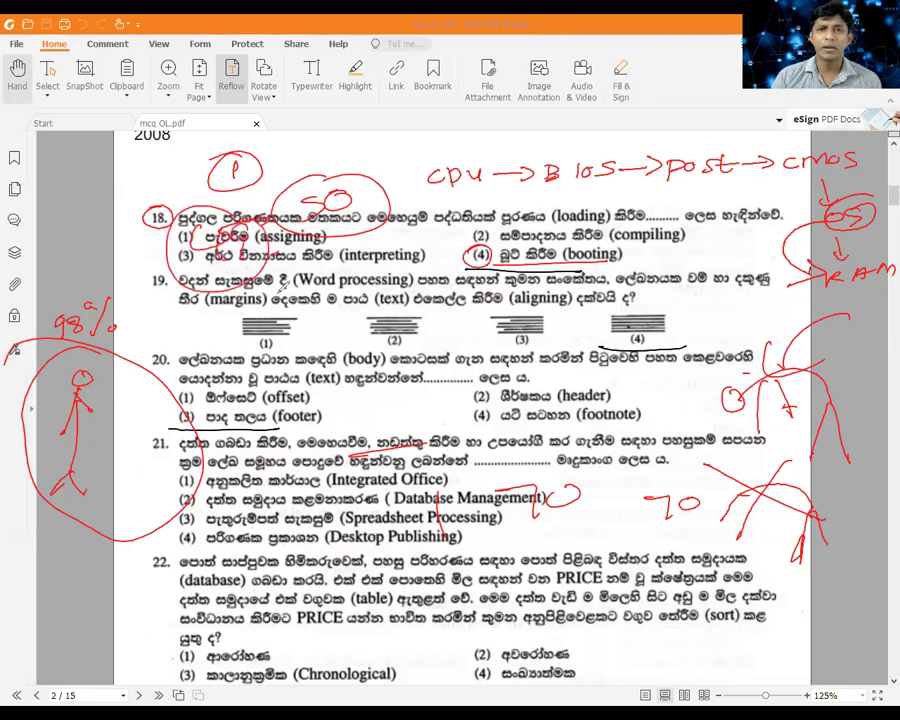
left_click_drag(258, 172, 312, 181)
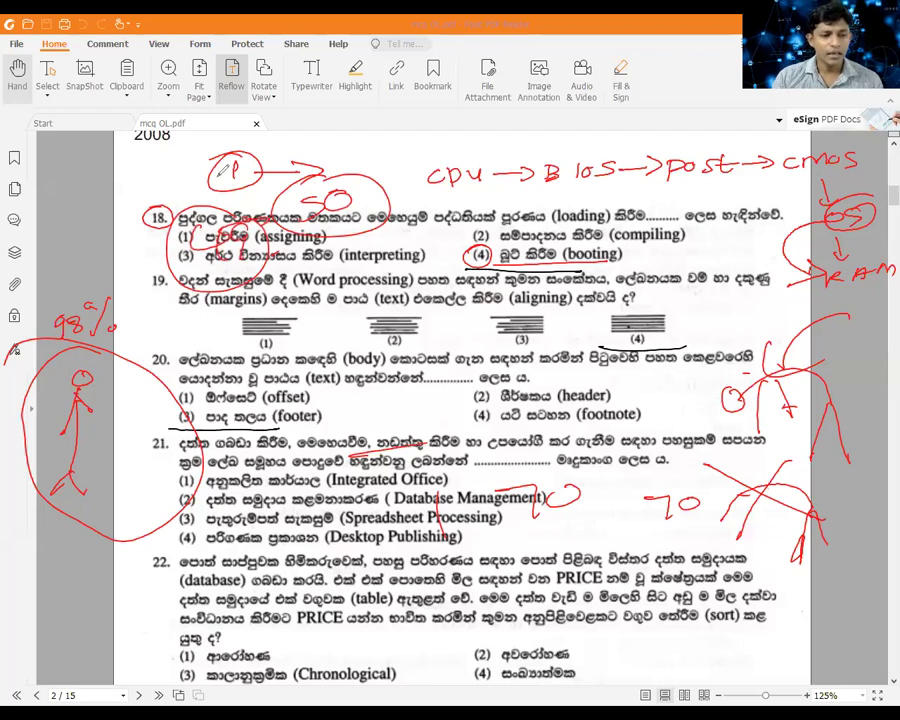
left_click_drag(232, 170, 156, 183)
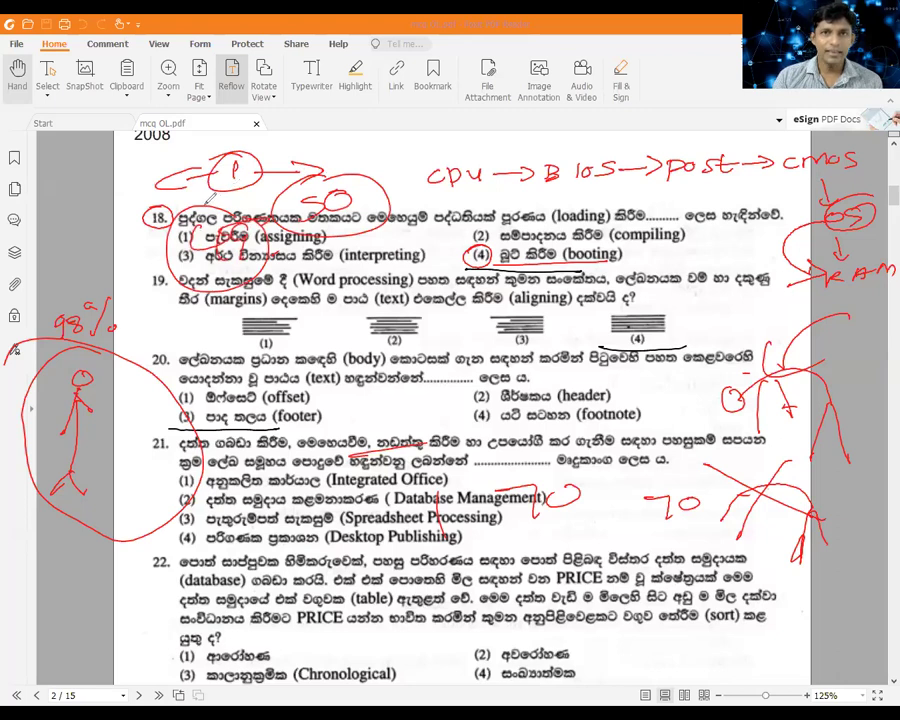
left_click_drag(388, 415, 610, 228)
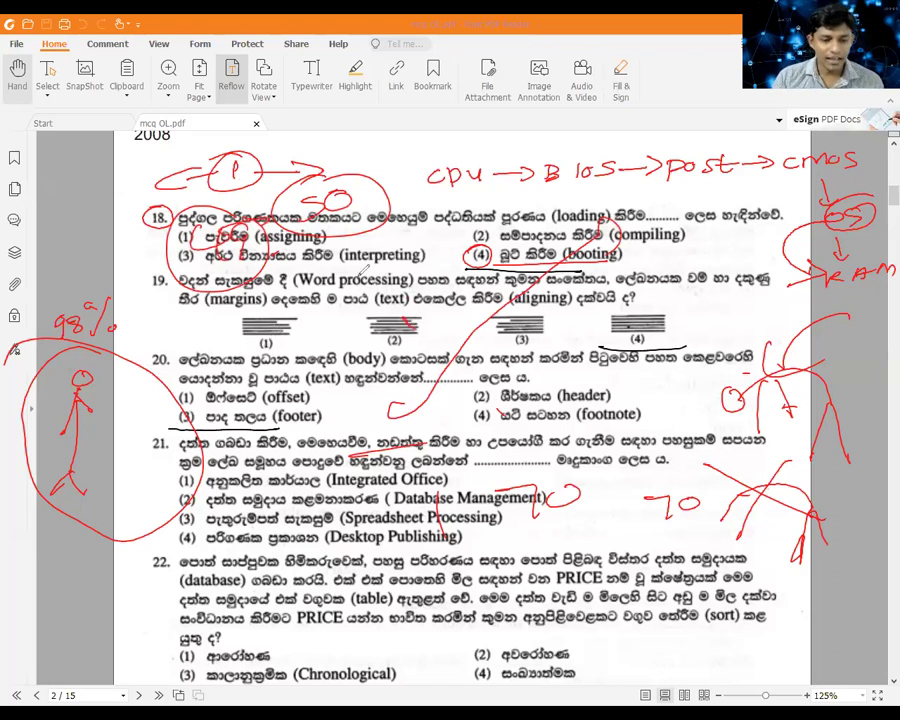
Step: Clear all red ink, then underline and circle option (4) of question 19
key("e")
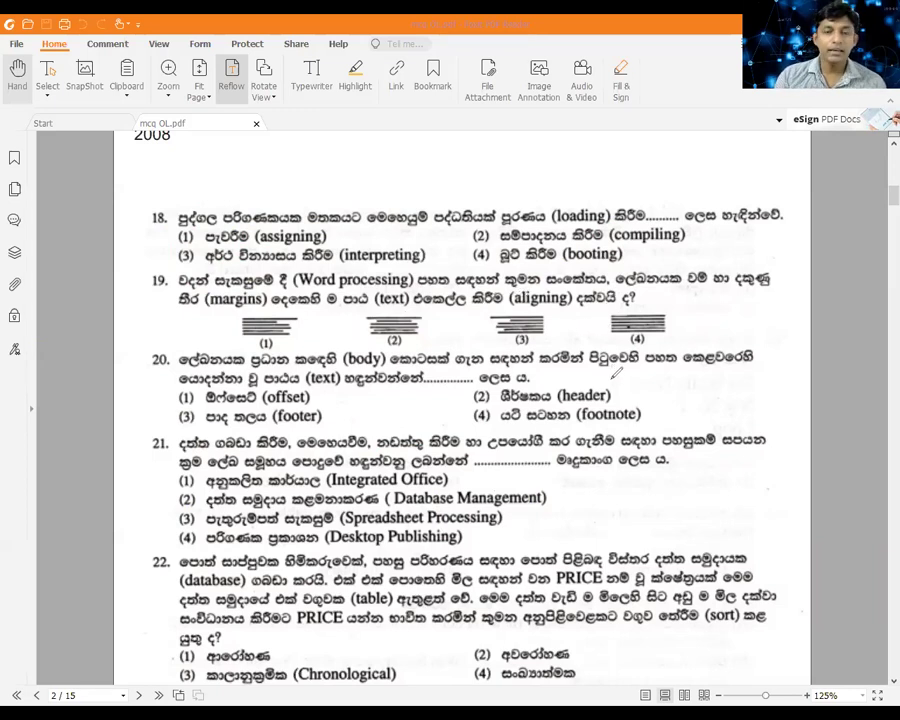
left_click_drag(688, 340, 616, 345)
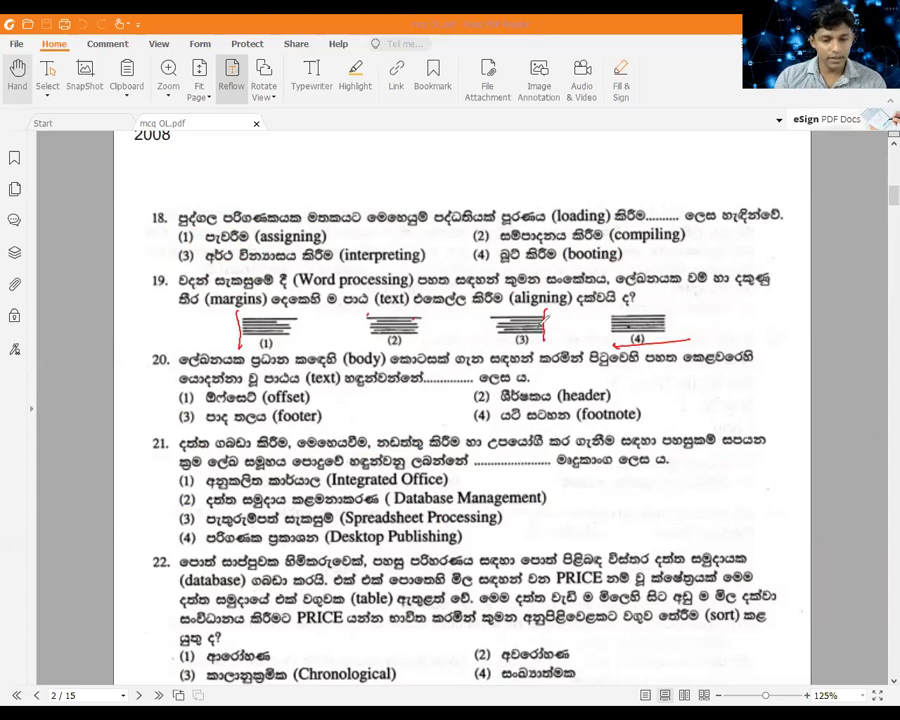
left_click_drag(682, 306, 688, 297)
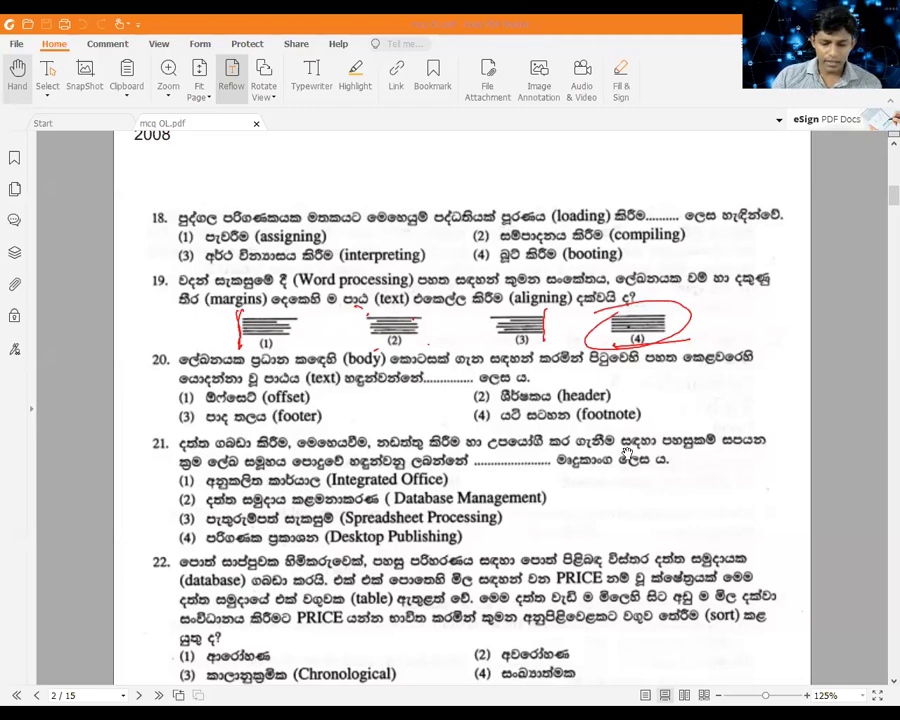
Step: Underline question 20's option (3), footer, in red as its answer
scroll(626, 453, "down", 5)
scroll(680, 530, "down", 2)
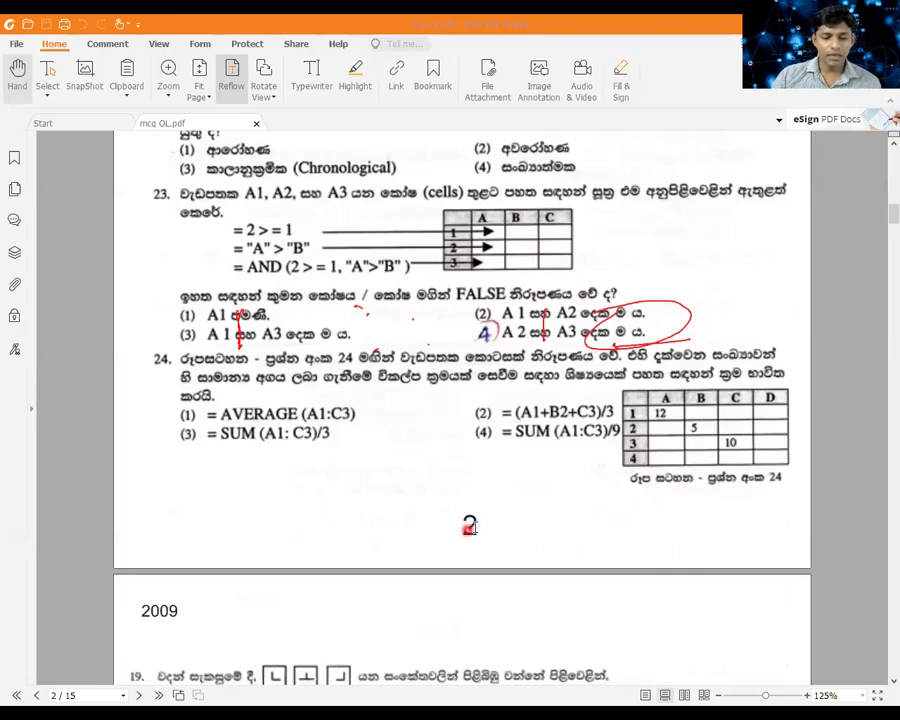
scroll(418, 514, "up", 3)
scroll(447, 511, "up", 2)
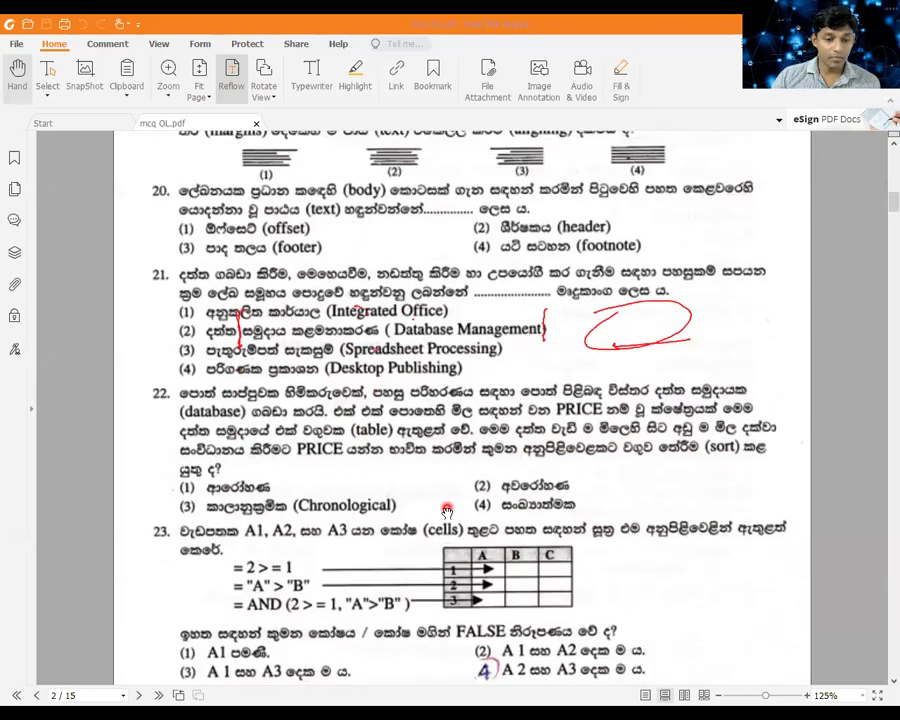
scroll(447, 511, "up", 1)
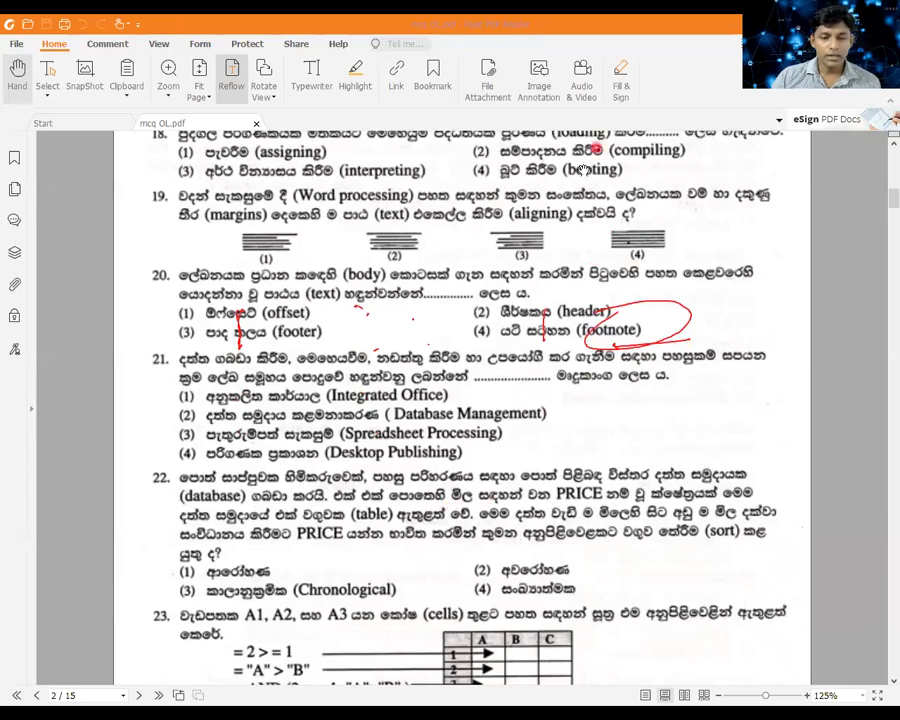
scroll(280, 255, "up", 1)
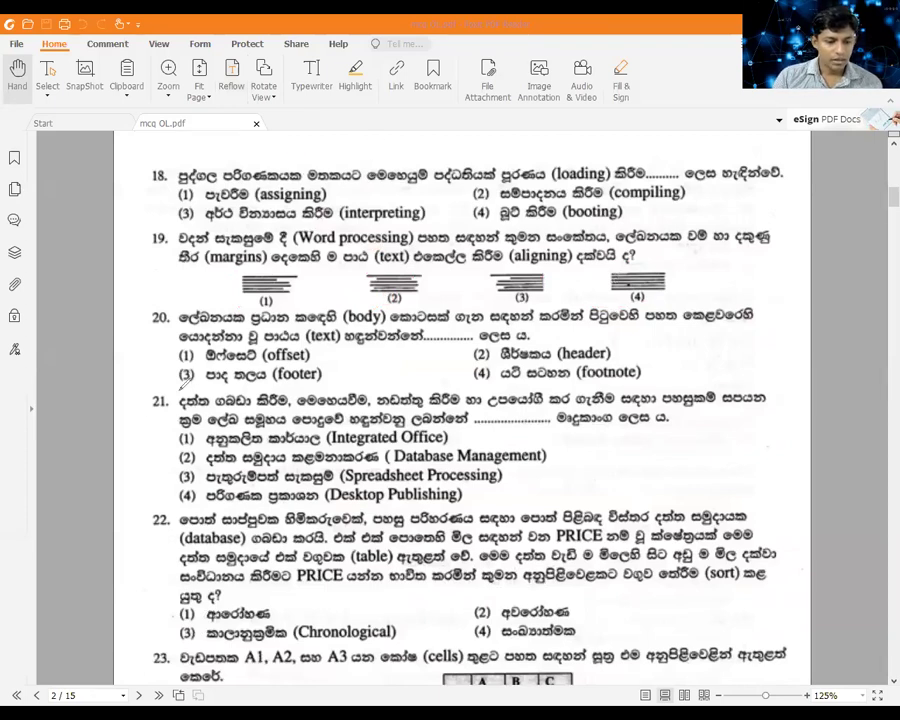
left_click_drag(160, 388, 320, 383)
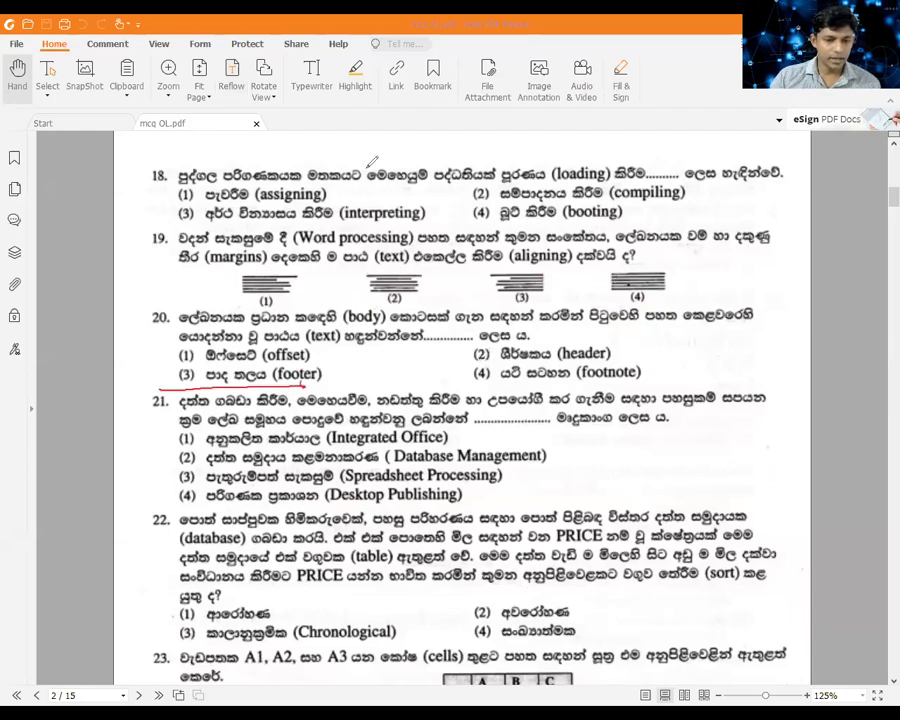
scroll(371, 157, "up", 3)
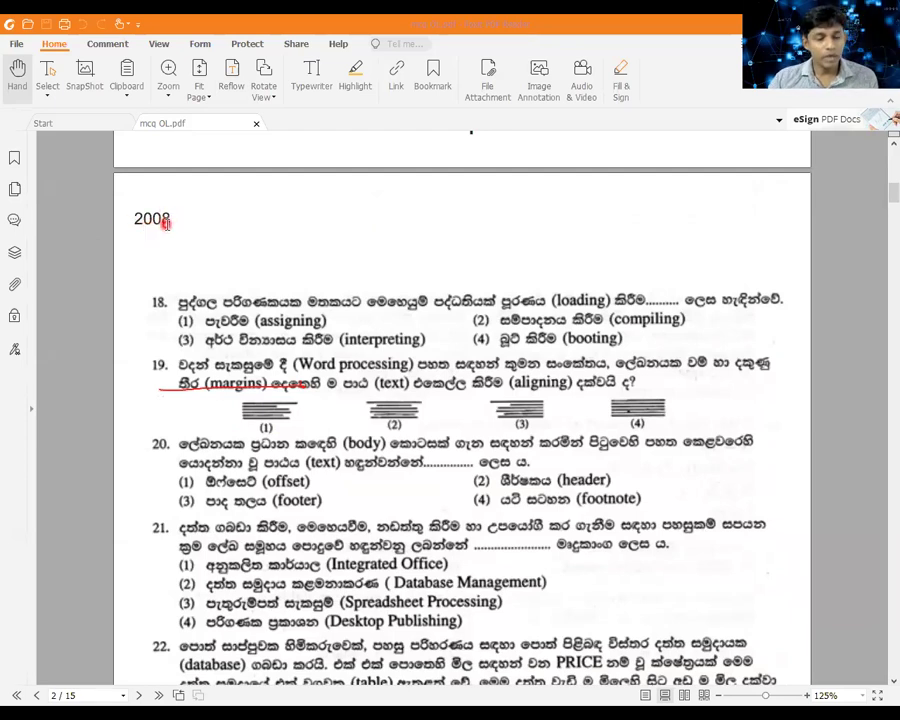
scroll(208, 212, "down", 3)
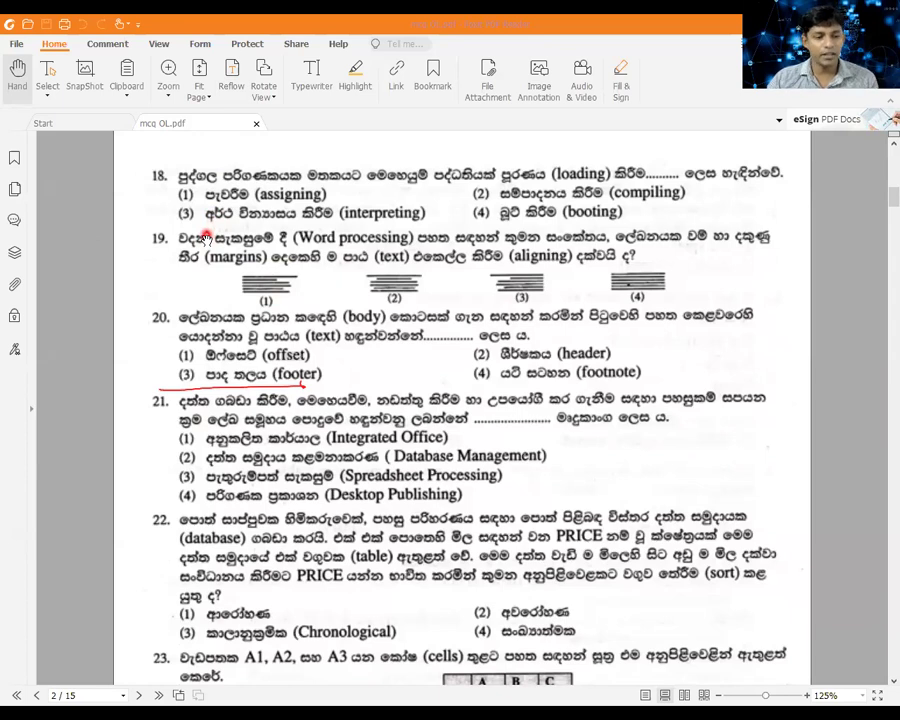
scroll(205, 236, "up", 2)
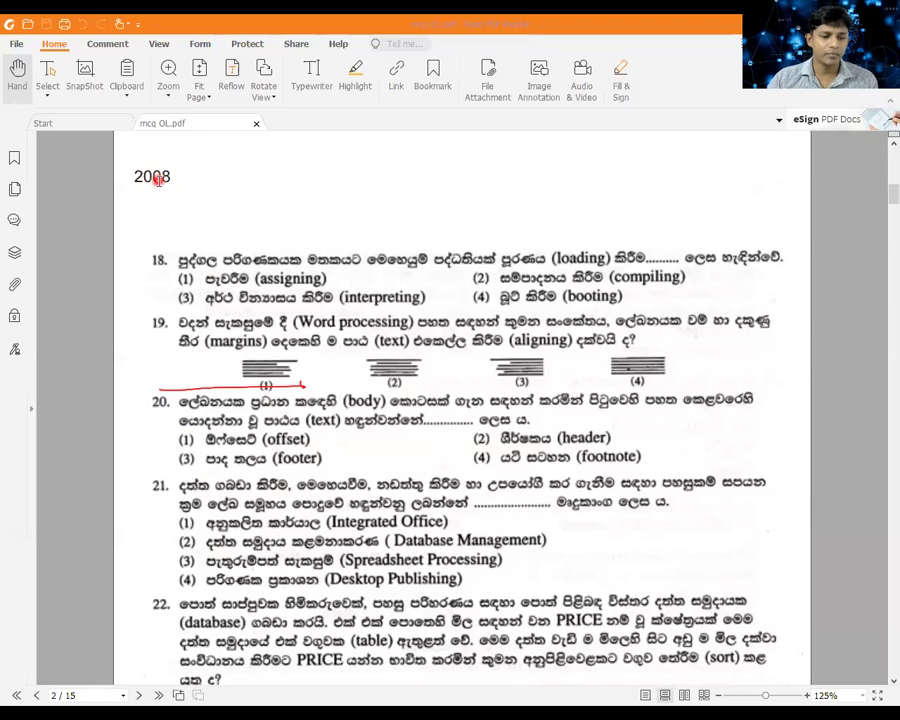
scroll(157, 180, "down", 5)
scroll(300, 600, "down", 5)
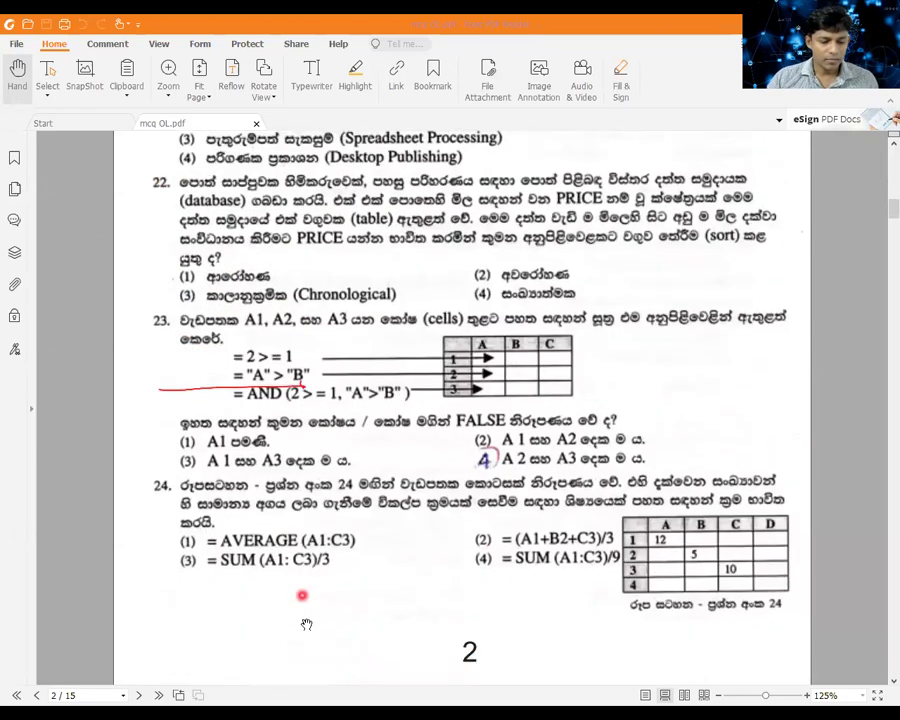
scroll(390, 625, "down", 2)
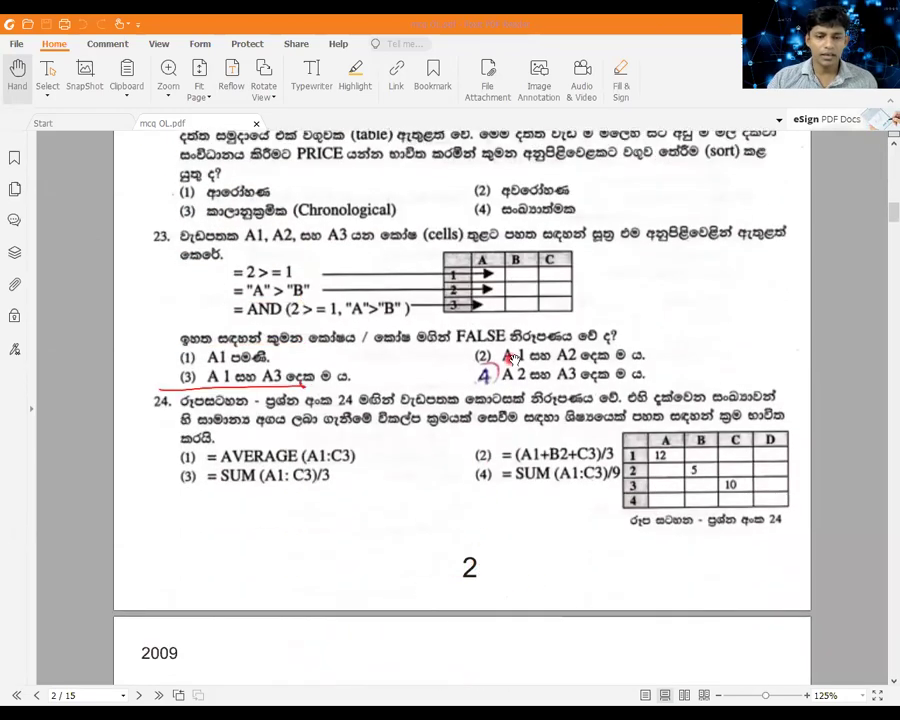
scroll(362, 240, "up", 3)
scroll(512, 345, "up", 3)
scroll(512, 345, "up", 1)
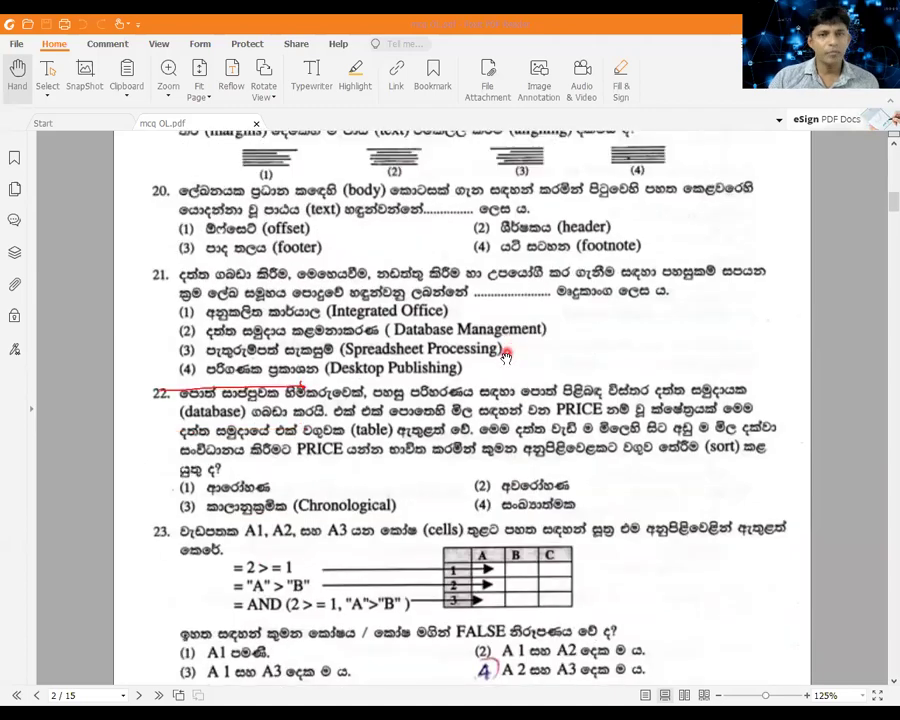
scroll(502, 358, "up", 2)
scroll(500, 362, "up", 1)
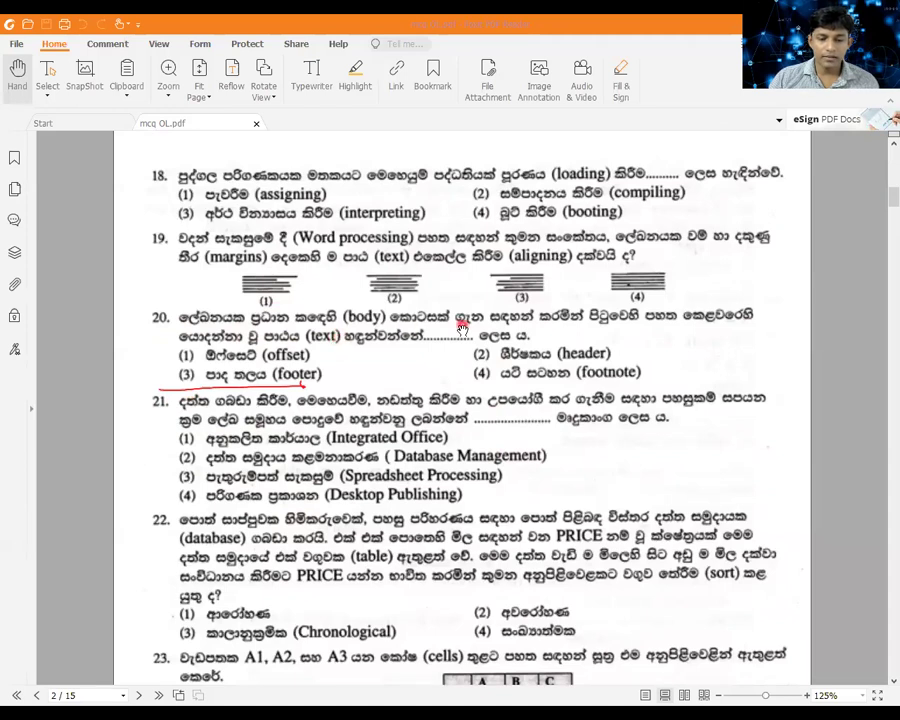
Step: Dismiss the page's shortcut menu, scroll down, and circle question numbers 21, 22 and 23
right_click(417, 349)
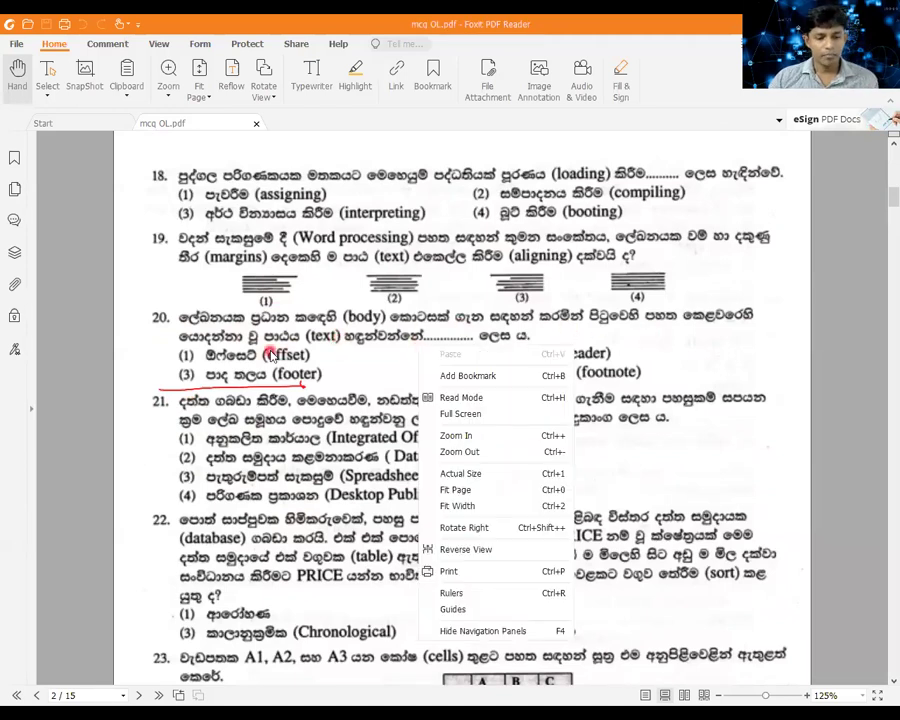
left_click(270, 355)
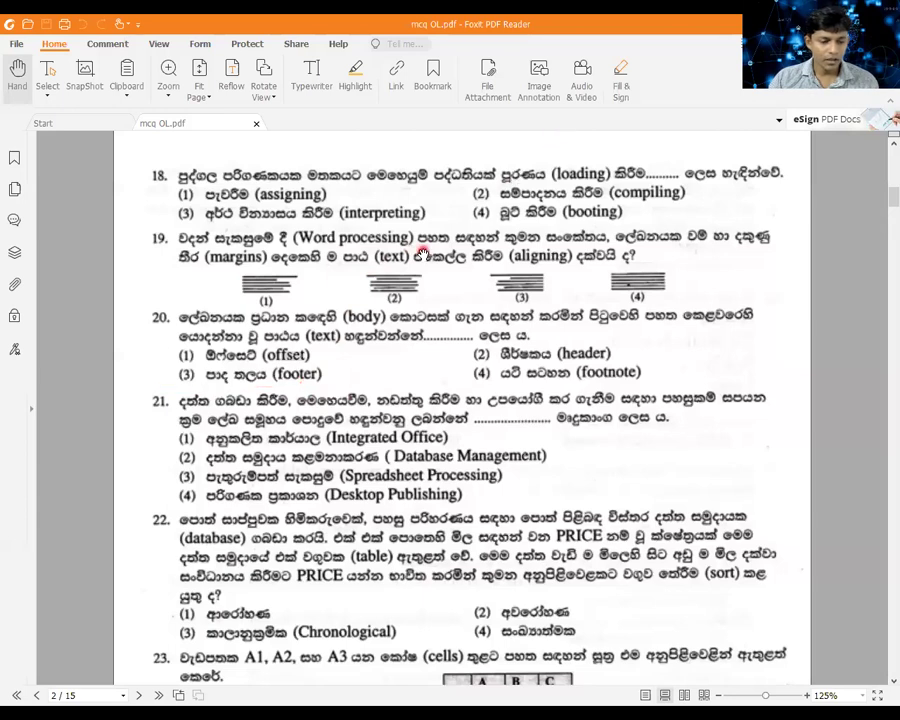
scroll(510, 176, "down", 3)
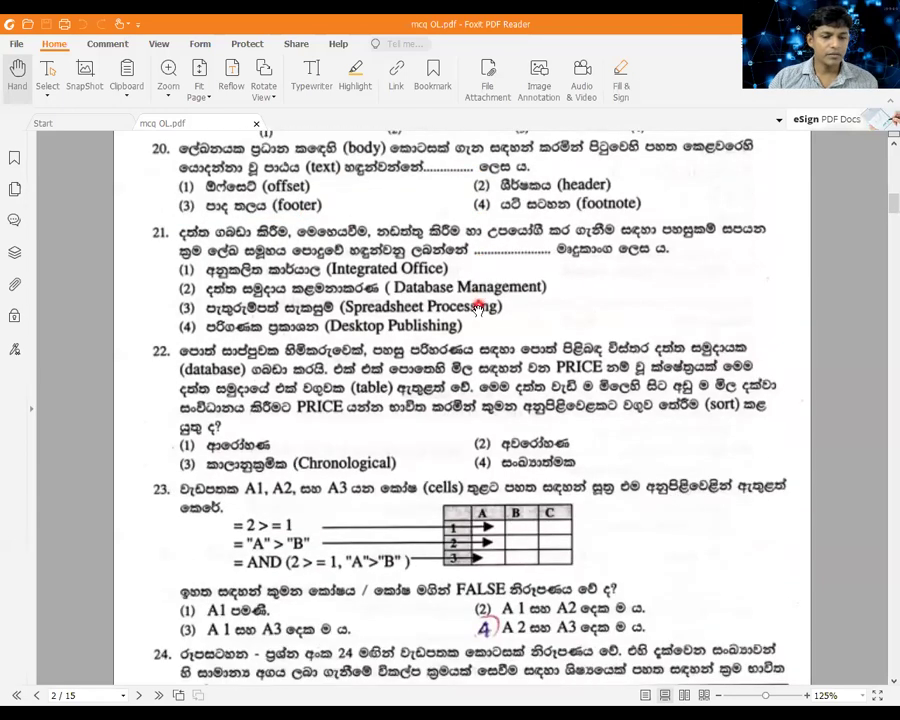
scroll(479, 309, "down", 1)
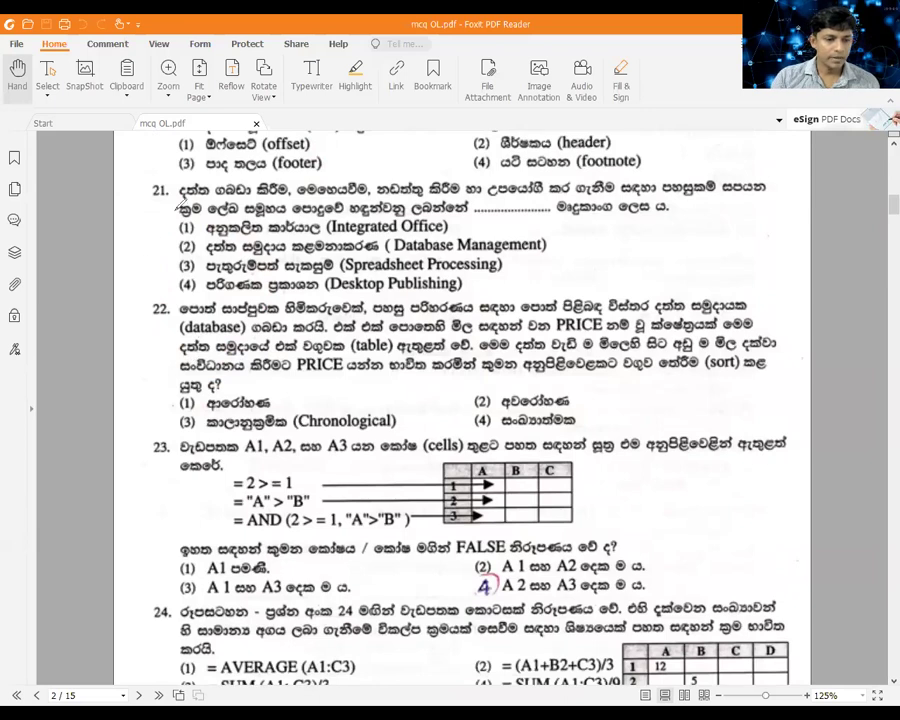
left_click_drag(172, 182, 165, 180)
left_click_drag(168, 282, 163, 278)
left_click_drag(170, 436, 113, 440)
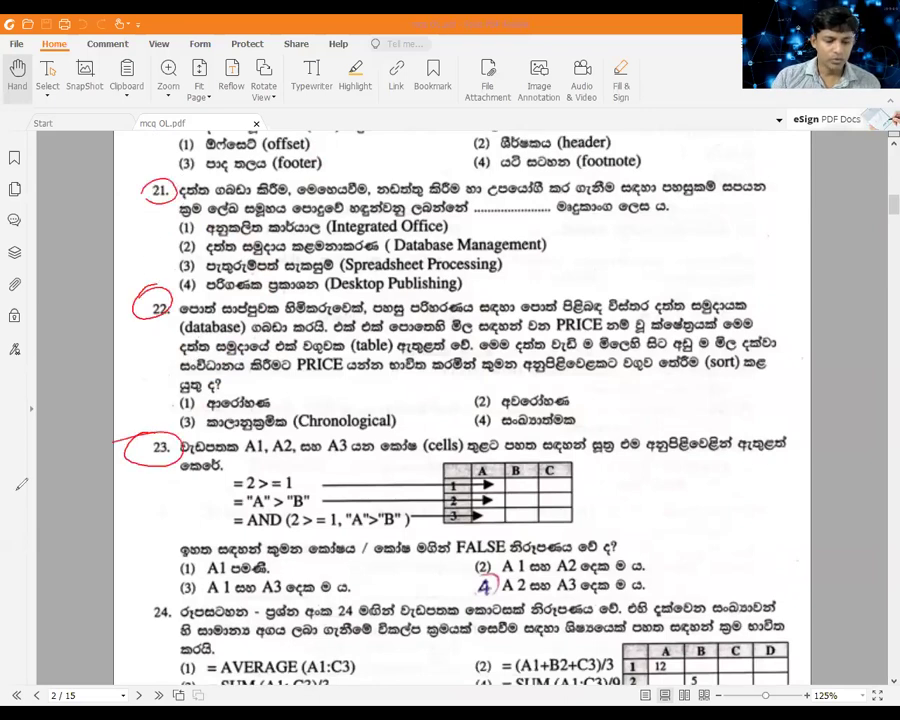
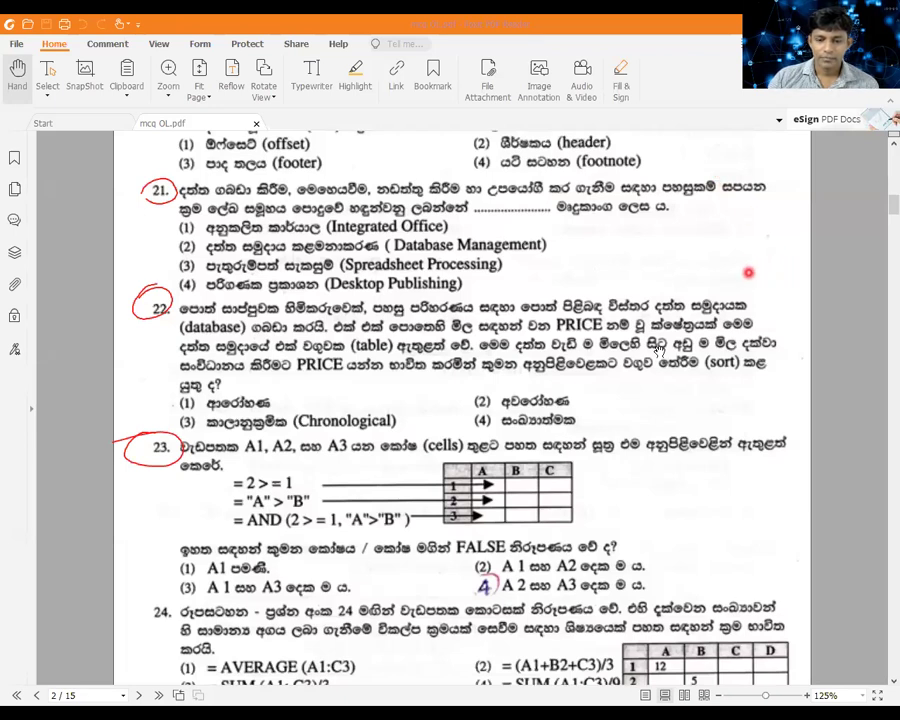
Step: Finish the red circle around question 22's number, then dismiss the page's context menu
left_click_drag(152, 300, 168, 292)
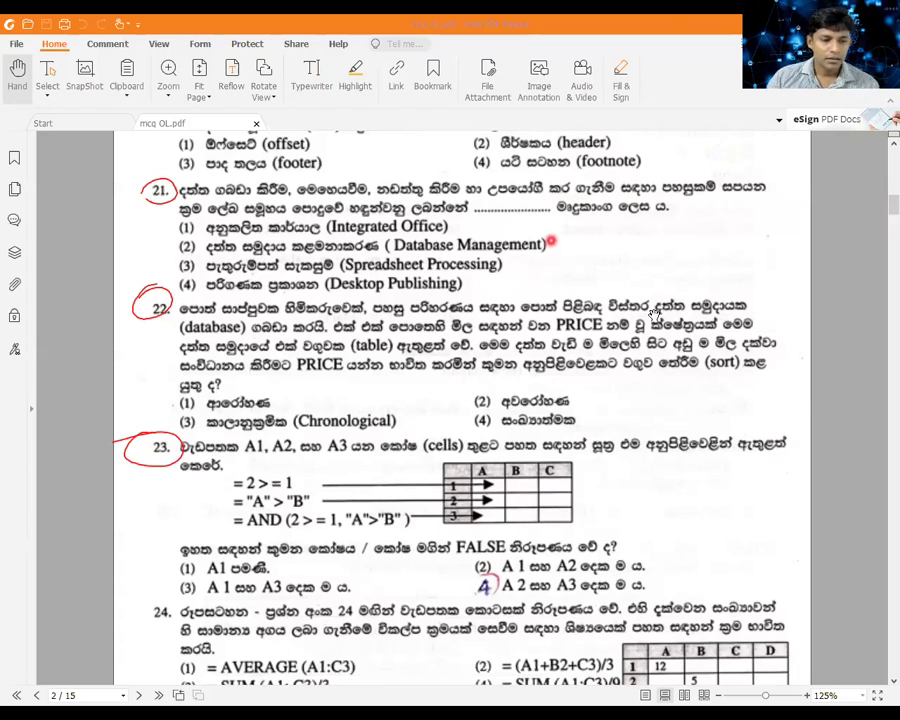
right_click(334, 465)
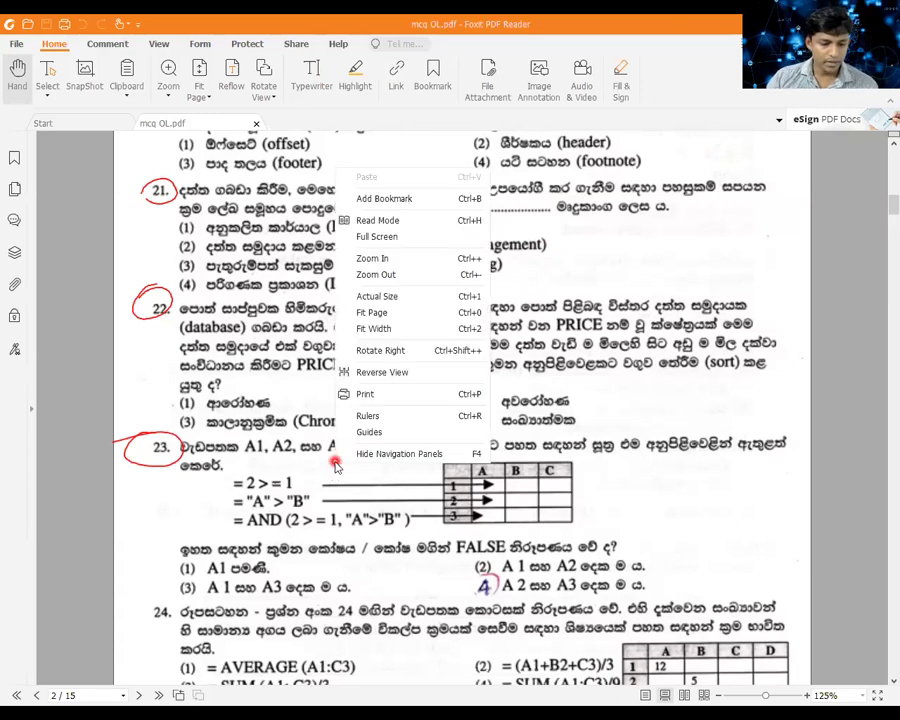
left_click(297, 538)
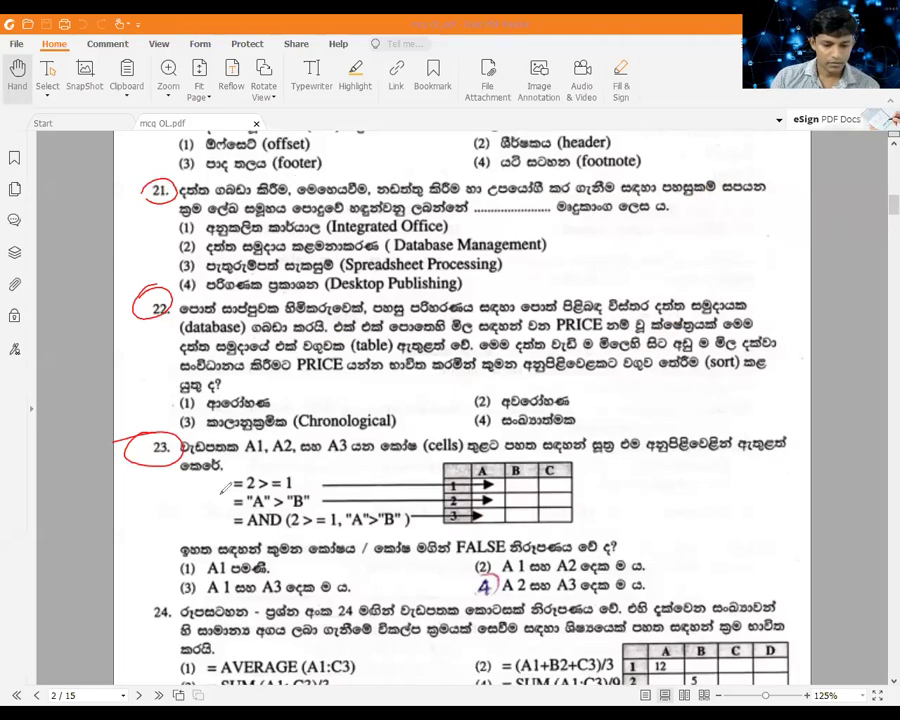
Step: Circle question 23's option (2), then underline question 21's opening words and its Database Management option
left_click_drag(490, 550, 440, 571)
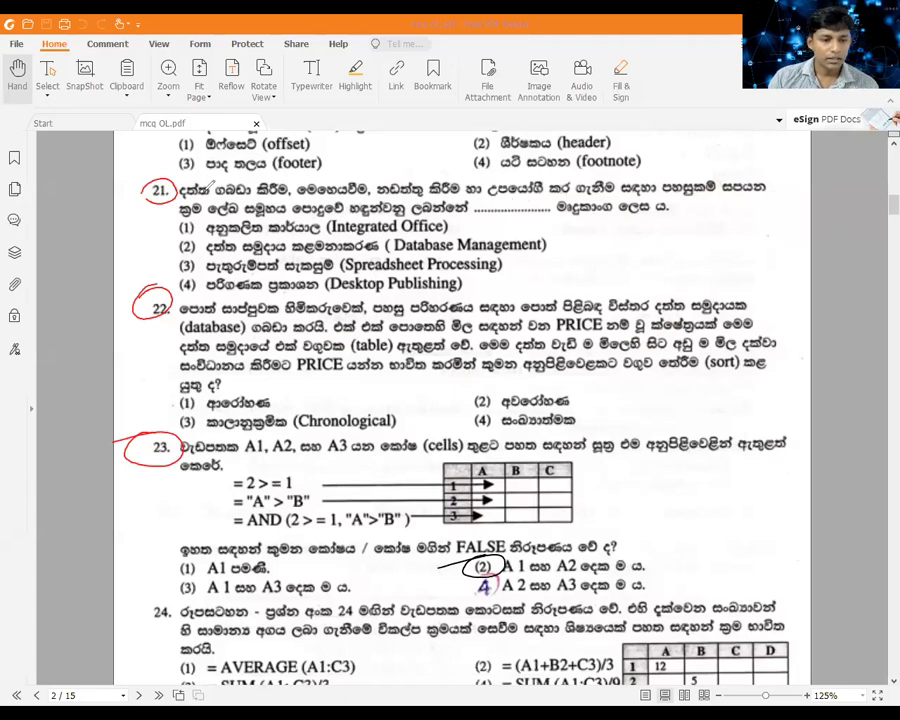
left_click_drag(188, 199, 318, 200)
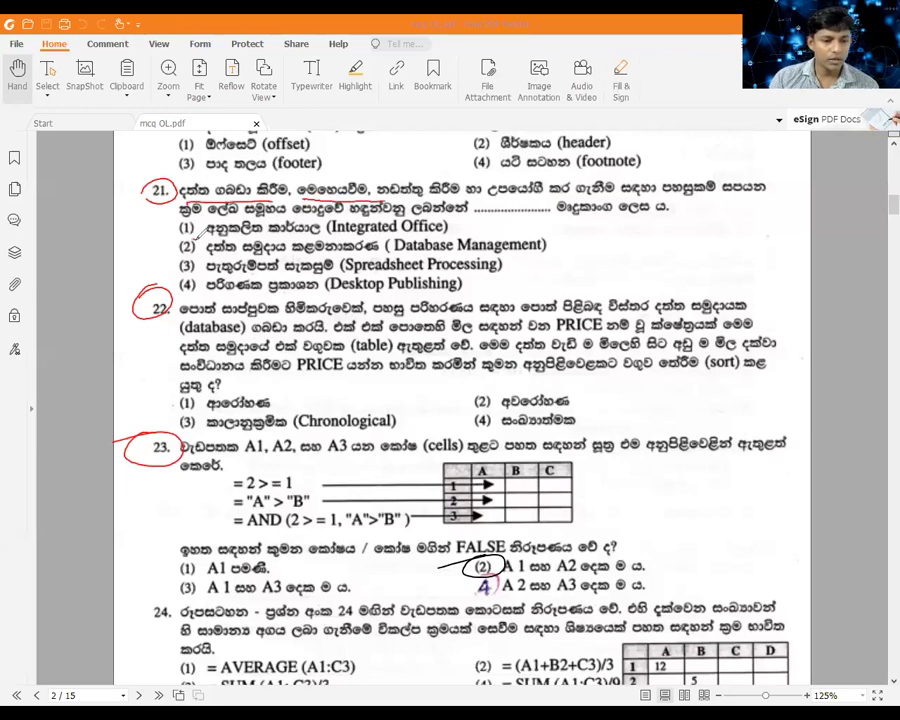
left_click_drag(210, 253, 545, 251)
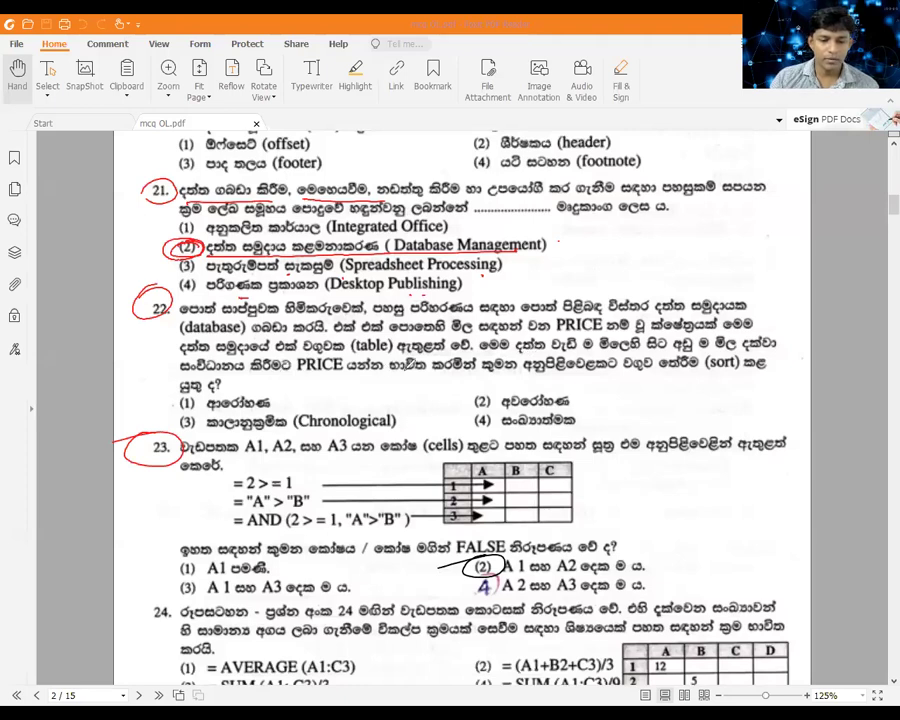
Step: Draw red arrows linking question 21 to question 22 and the margin, and underline and circle question 22's option (2)
left_click_drag(590, 218, 581, 301)
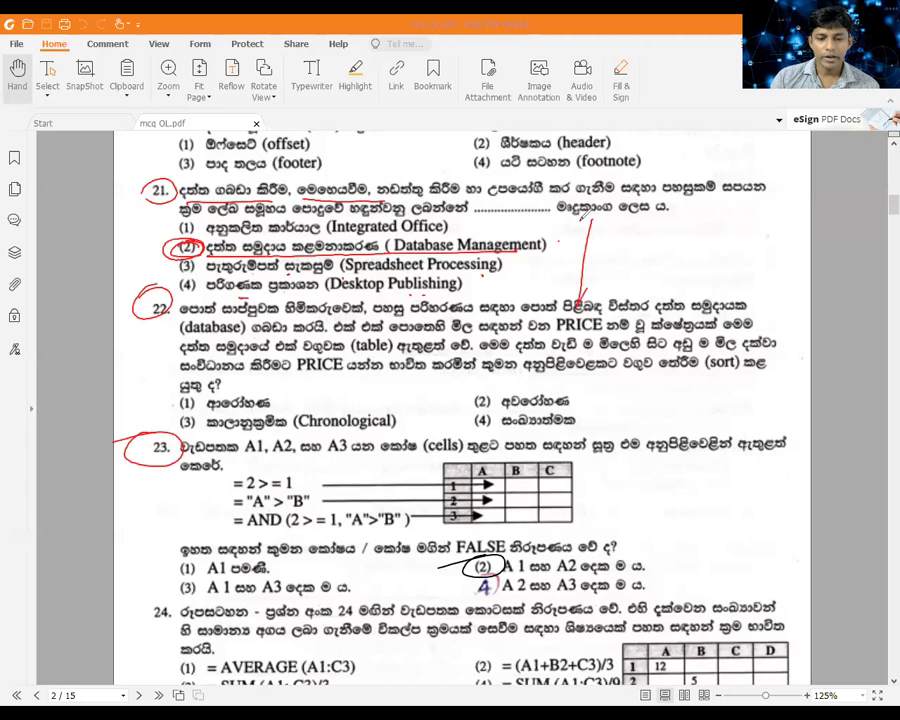
left_click_drag(590, 217, 873, 283)
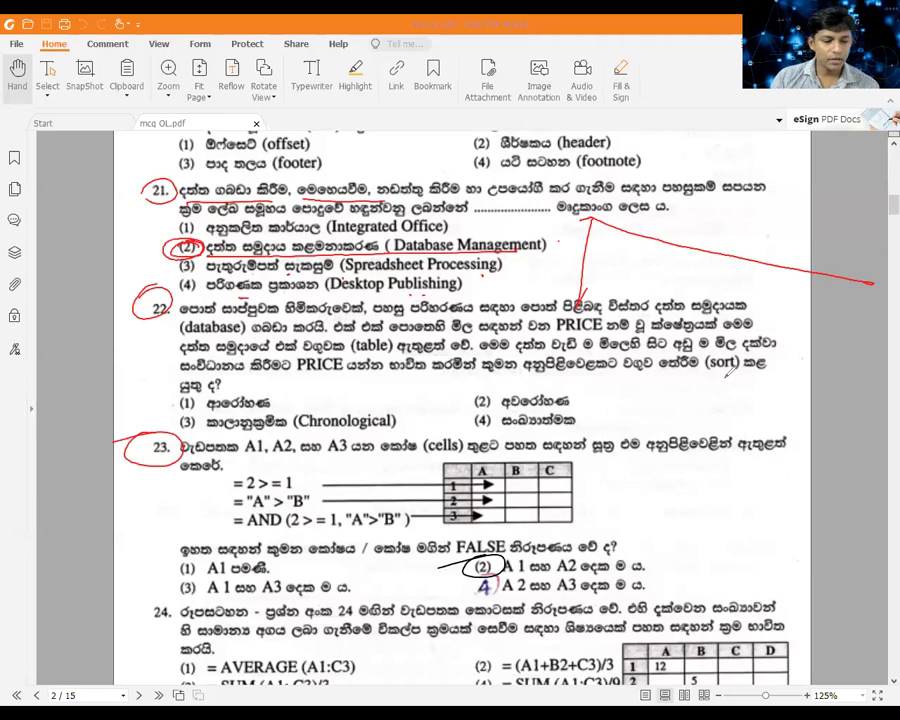
left_click_drag(462, 408, 588, 406)
left_click_drag(835, 268, 578, 213)
left_click_drag(862, 276, 870, 290)
left_click_drag(418, 390, 503, 383)
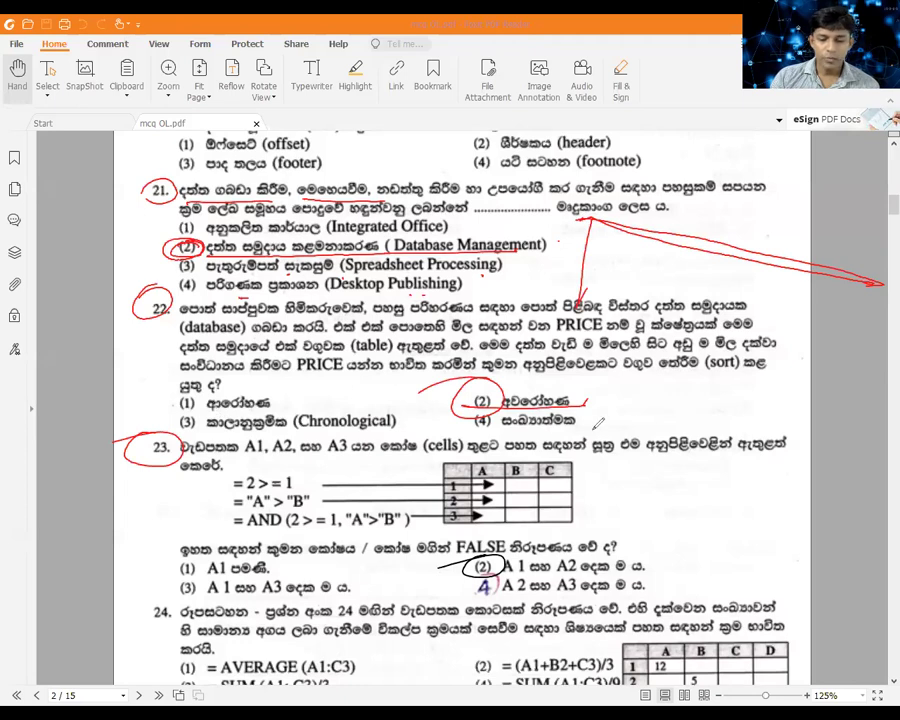
left_click_drag(614, 425, 843, 405)
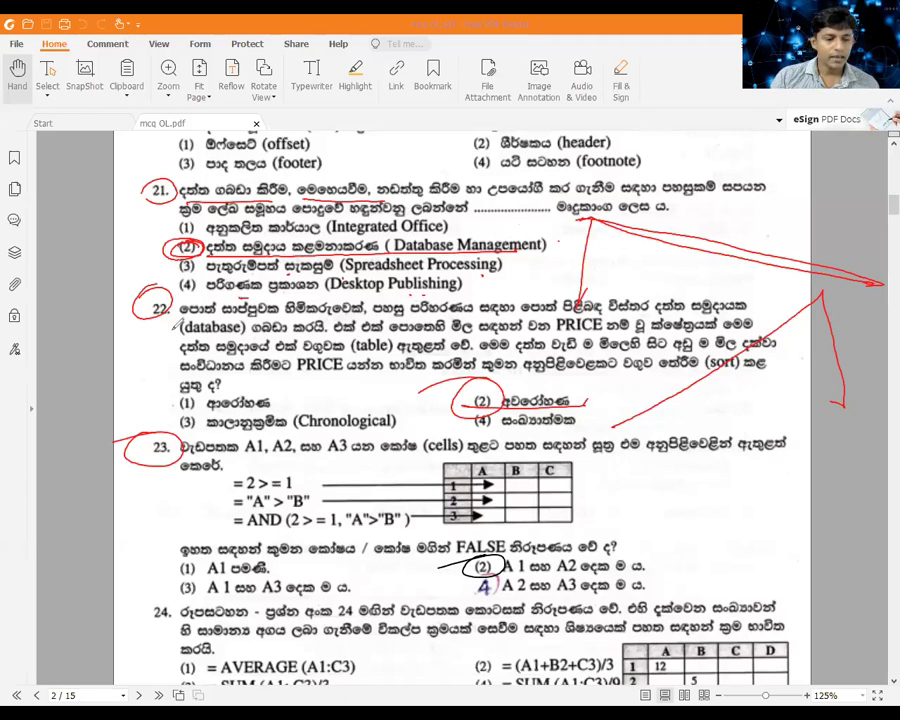
left_click_drag(490, 380, 458, 399)
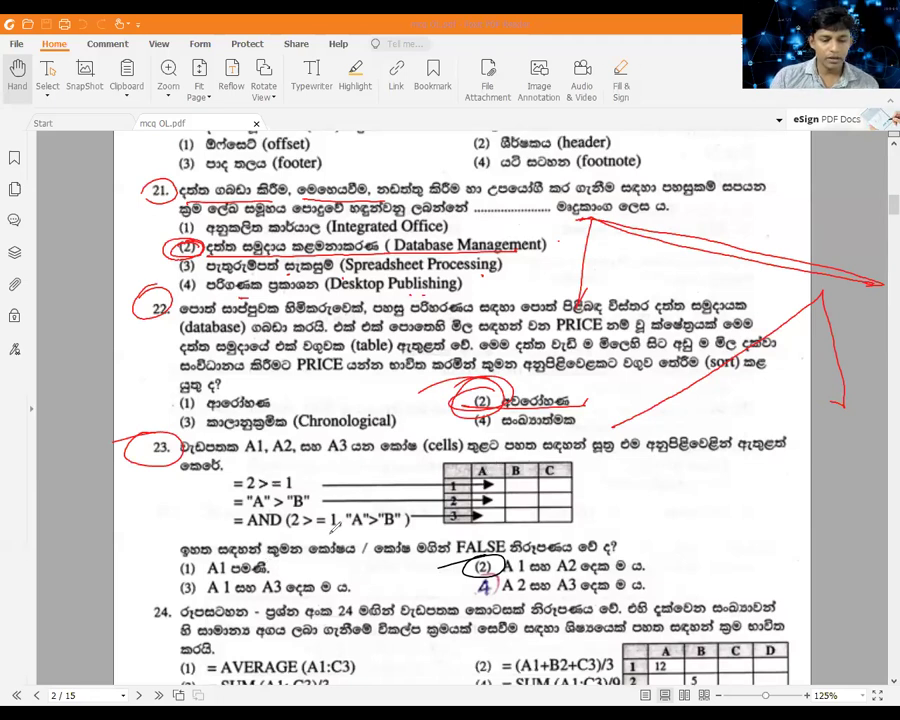
Step: Handwrite '=2>=1 = True' beside question 23's formula table
mouse_move(619, 484)
left_mouse_down()
mouse_move(645, 478)
mouse_move(640, 489)
mouse_move(681, 494)
mouse_move(720, 481)
left_mouse_up()
left_click_drag(706, 490, 722, 488)
left_click_drag(736, 467, 739, 490)
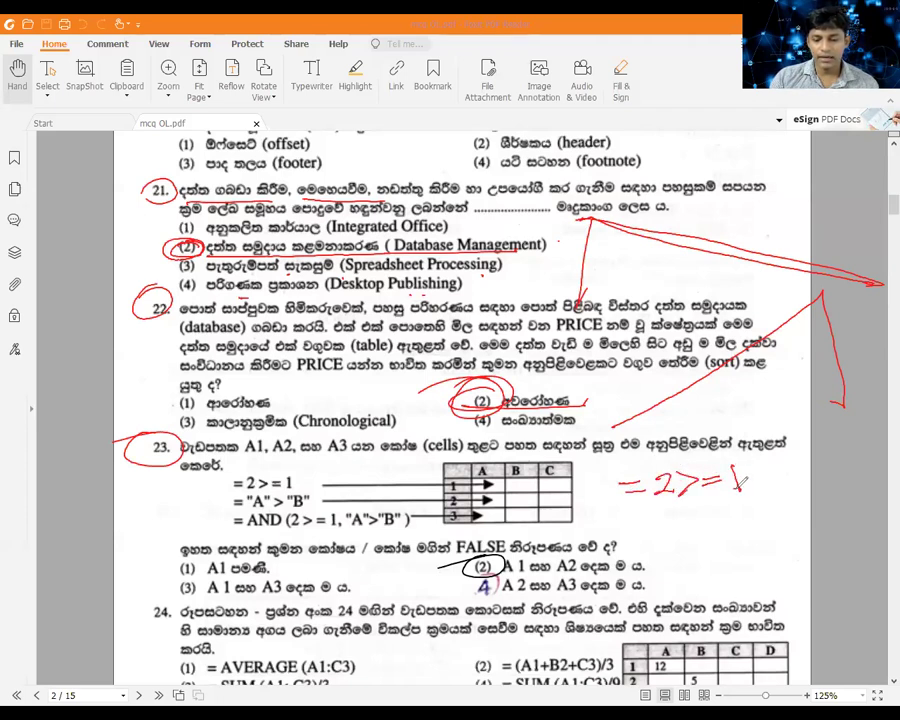
mouse_move(768, 479)
left_mouse_down()
mouse_move(784, 484)
mouse_move(814, 462)
left_mouse_up()
mouse_move(801, 465)
left_mouse_down()
mouse_move(799, 481)
mouse_move(870, 460)
left_mouse_up()
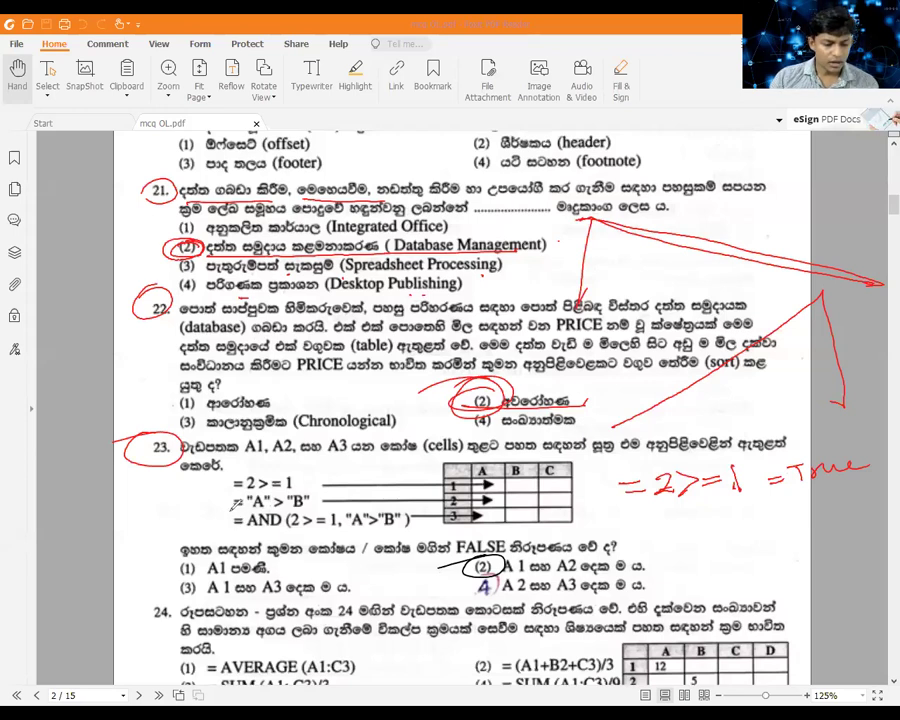
Step: Write False beside the "A">"B" and AND formulas, circle answer 4, then erase the freehand ink
mouse_move(206, 497)
left_mouse_down()
mouse_move(198, 512)
mouse_move(243, 504)
left_mouse_up()
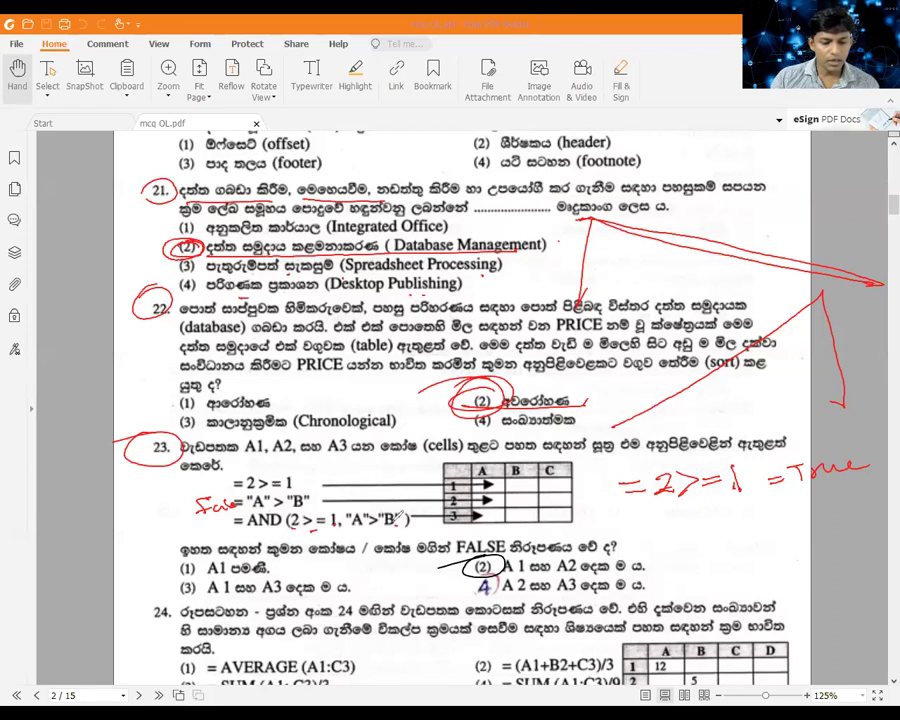
left_click_drag(207, 524, 238, 532)
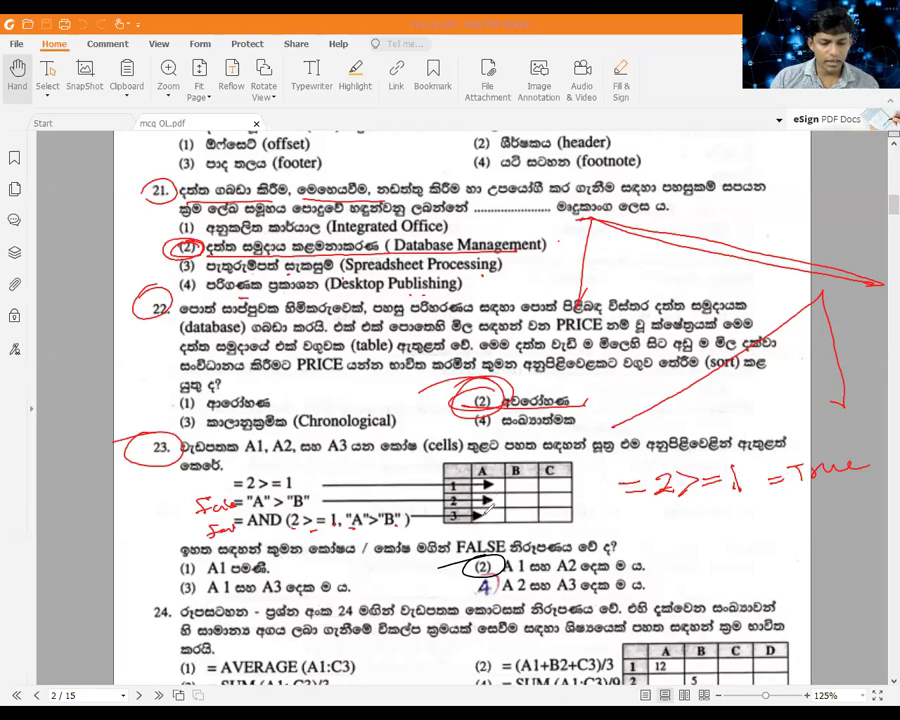
mouse_move(496, 578)
left_mouse_down()
mouse_move(488, 576)
mouse_move(642, 594)
left_mouse_up()
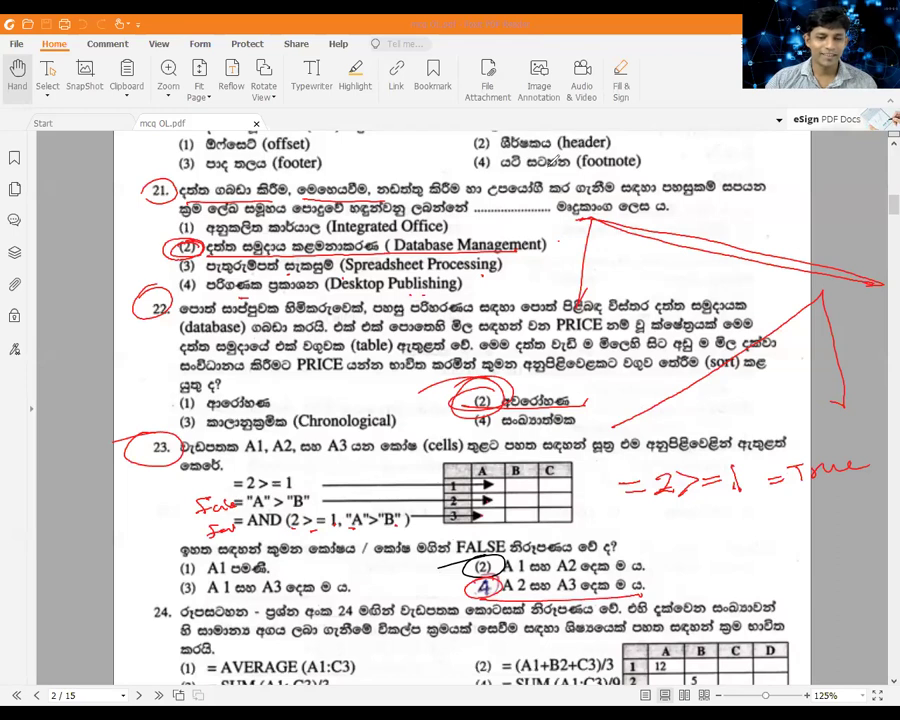
key("e")
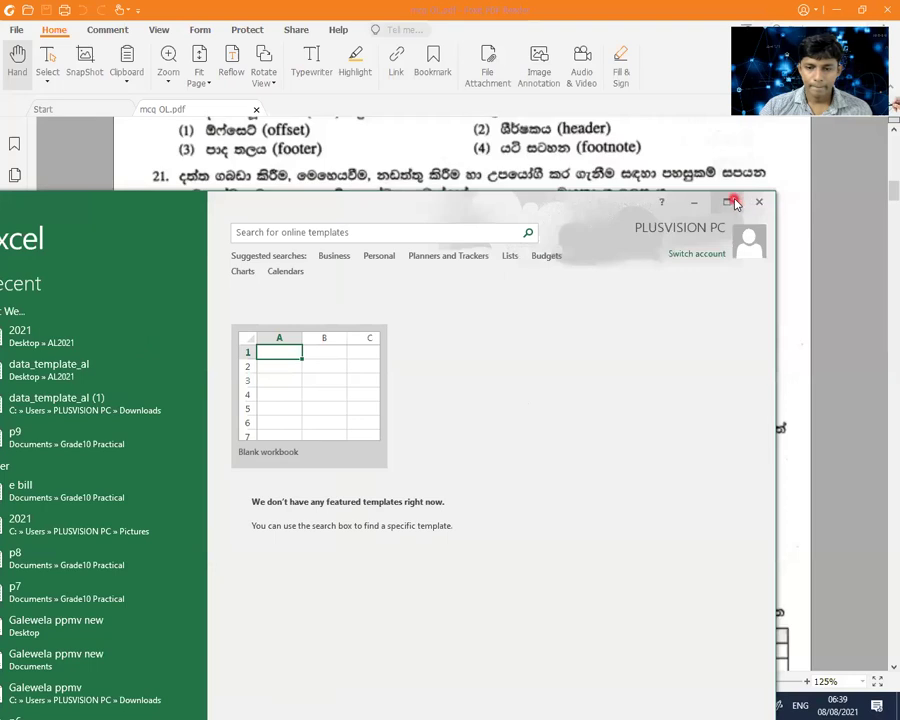
Step: Open a blank Book1 workbook and place its window below the exam PDF showing question 23
left_click(732, 200)
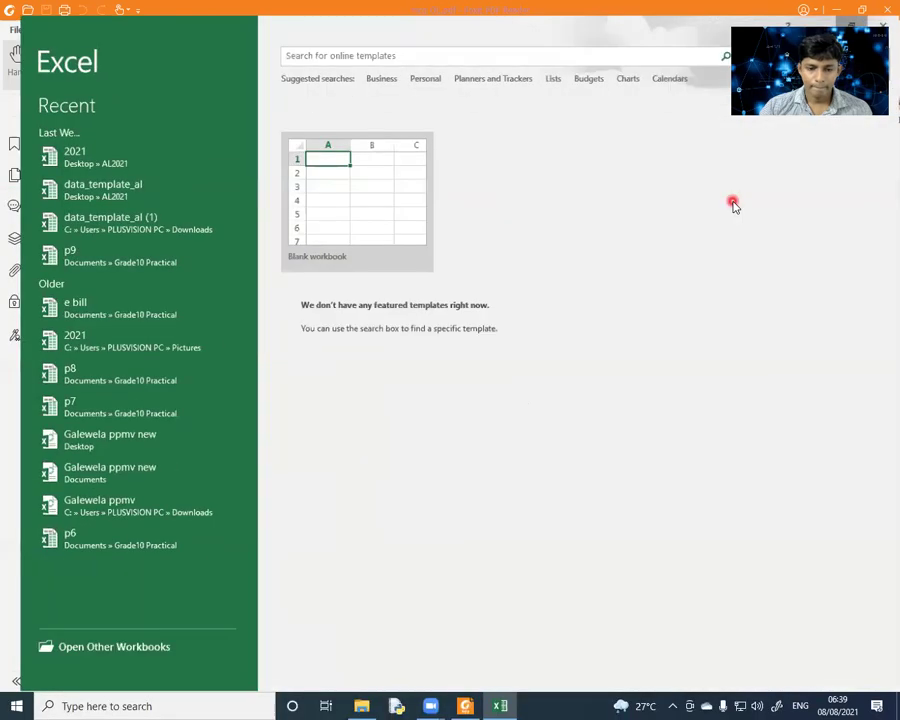
left_click(362, 200)
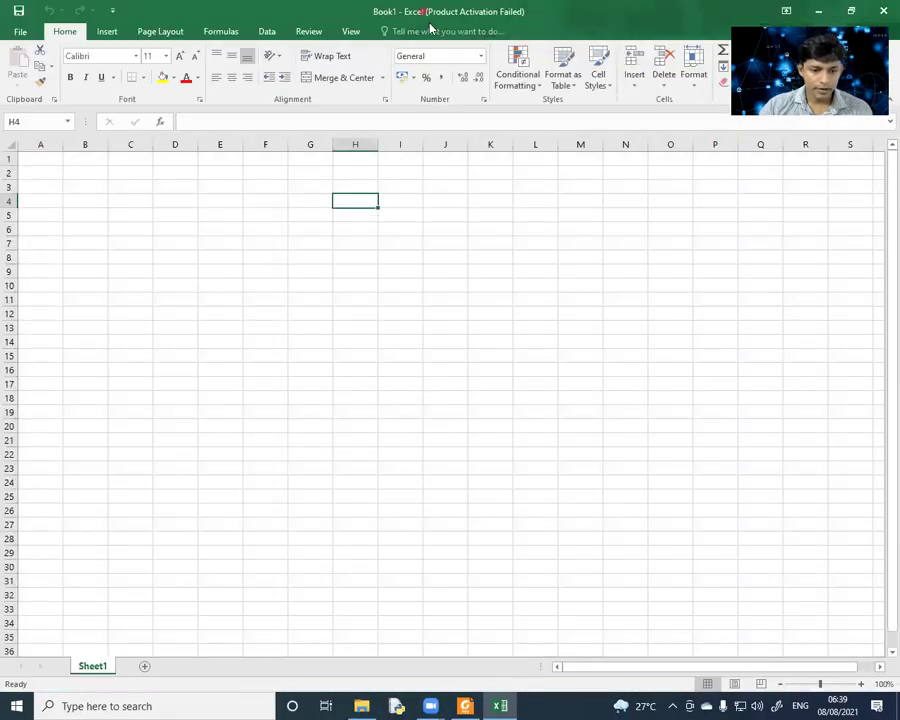
left_click_drag(430, 28, 440, 465)
left_click(455, 292)
scroll(455, 292, "down", 3)
scroll(455, 292, "down", 2)
scroll(456, 330, "down", 2)
left_click(462, 700)
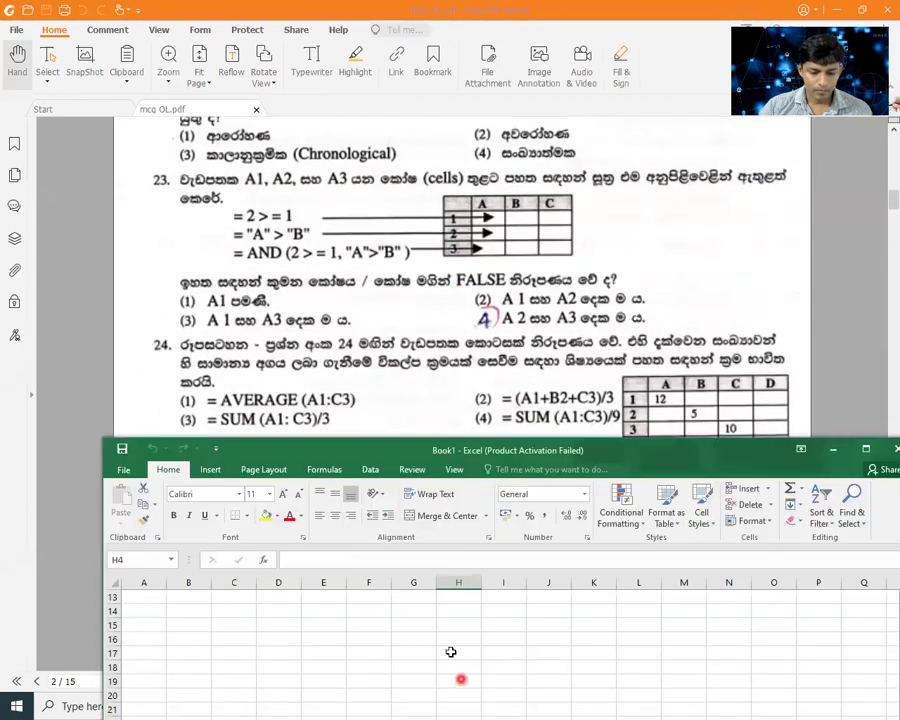
left_click_drag(453, 444, 468, 386)
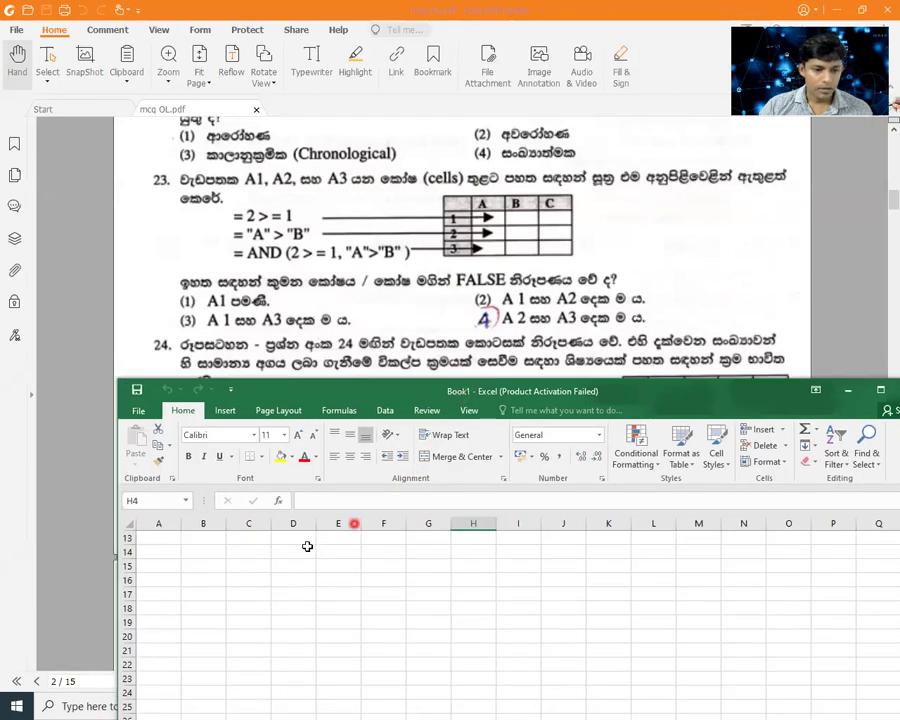
Step: Enter =2>=1 in B13 to show TRUE
left_click(210, 541)
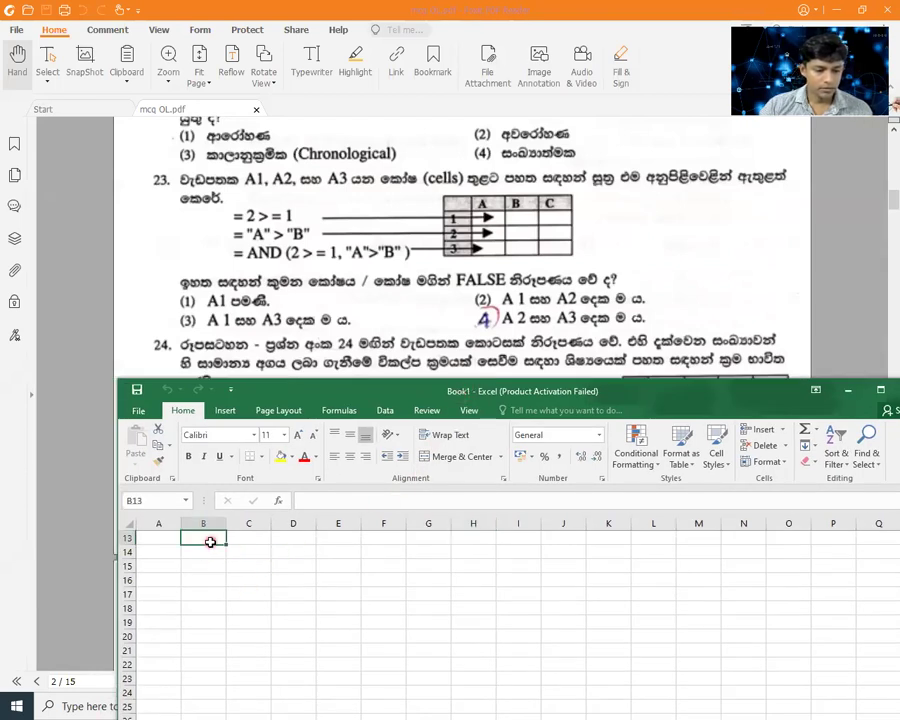
scroll(210, 541, "up", 3)
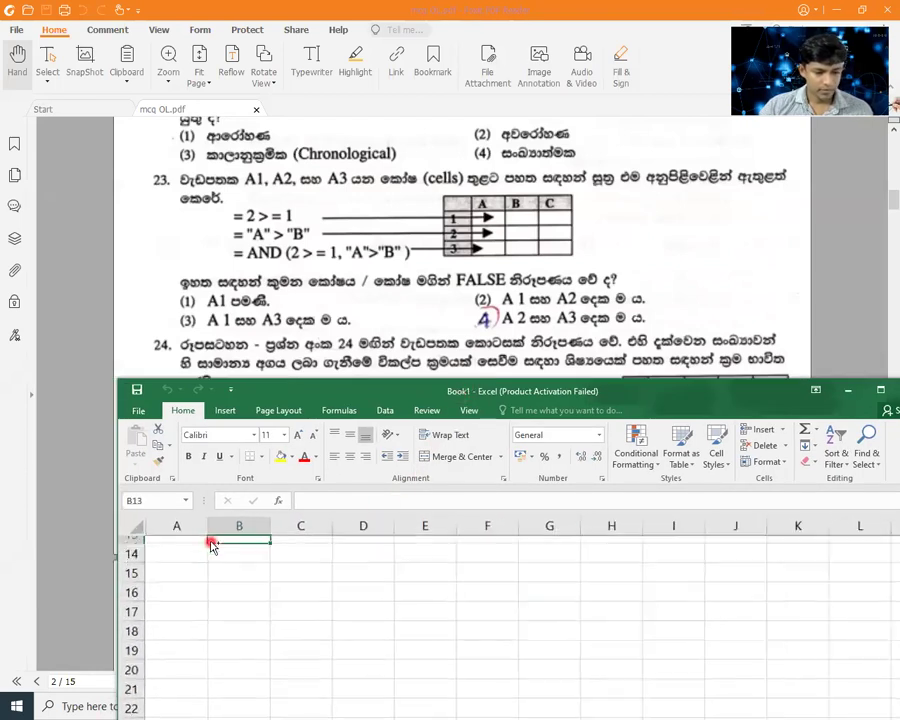
scroll(208, 537, "up", 2)
scroll(210, 541, "up", 1)
type("=")
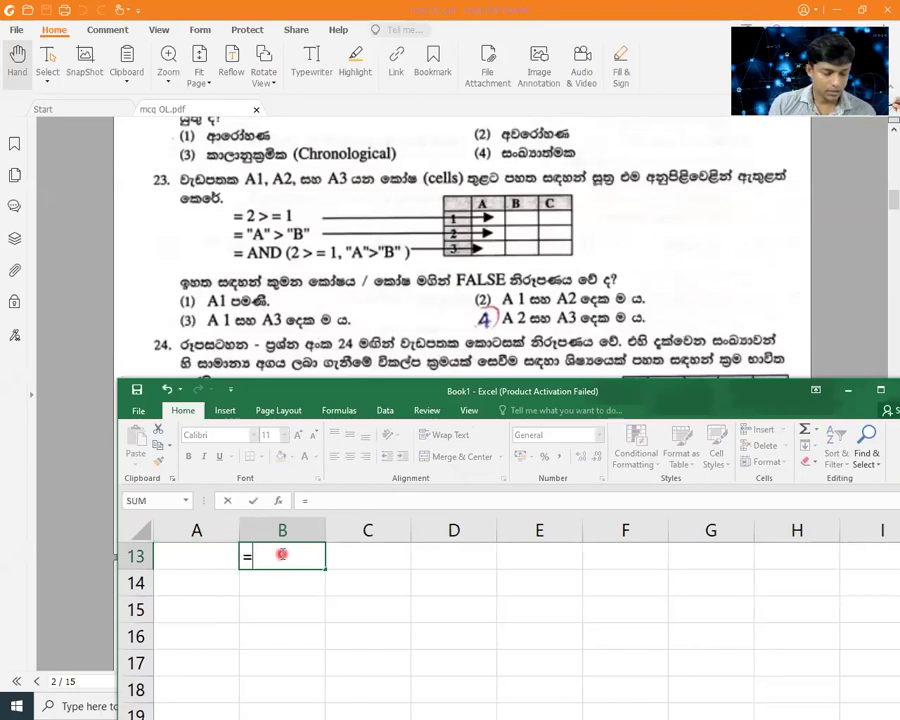
type("2>=1")
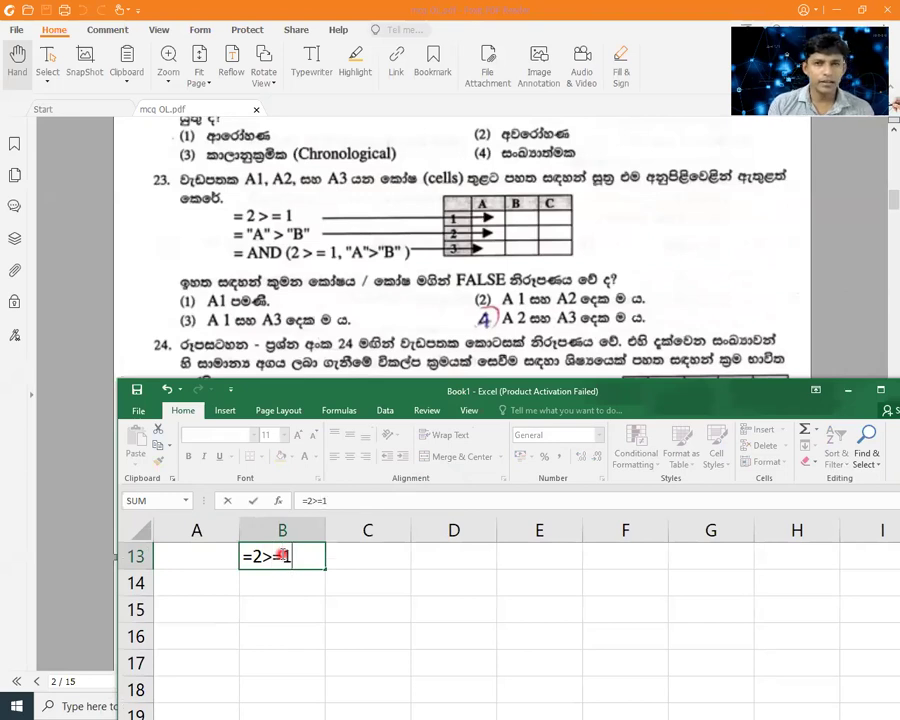
key("Return")
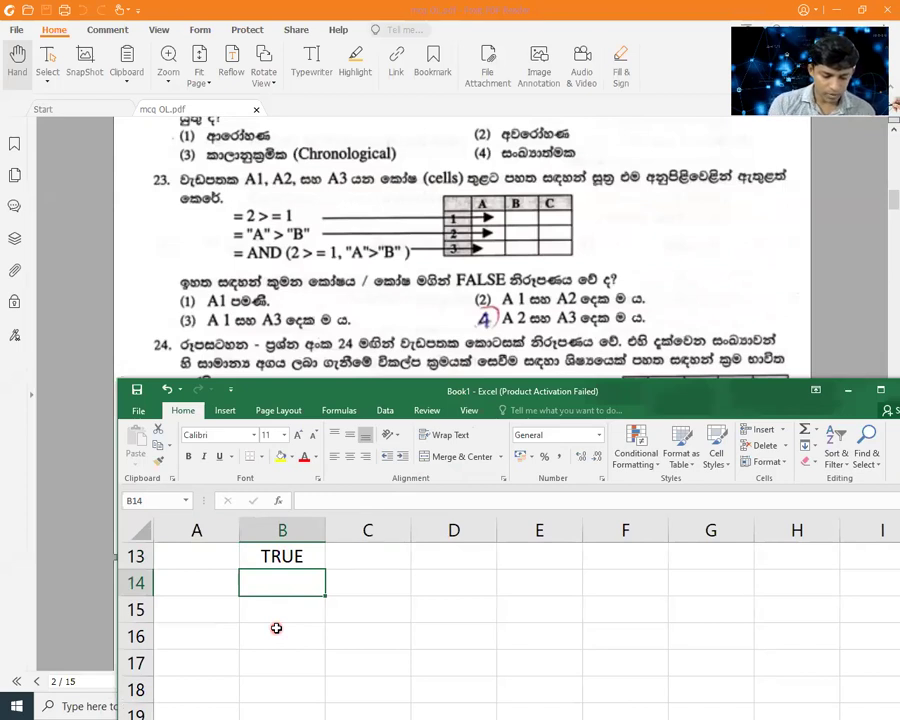
Step: Enter ="A">"B" in B14 and ="B">"A" in B15
type("+")
key("BackSpace")
type("=")
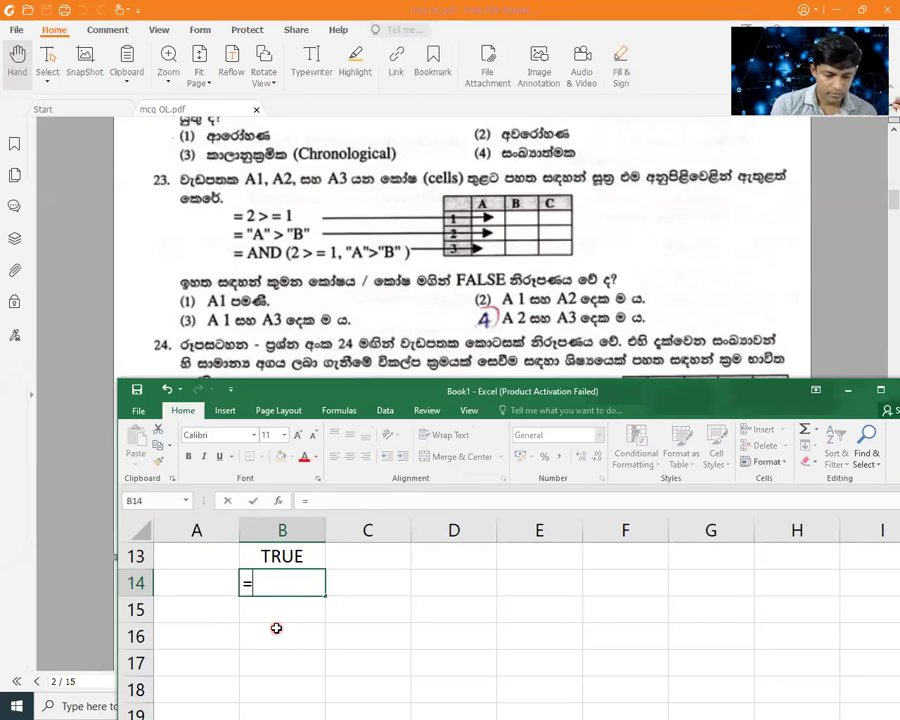
type("\"A\"")
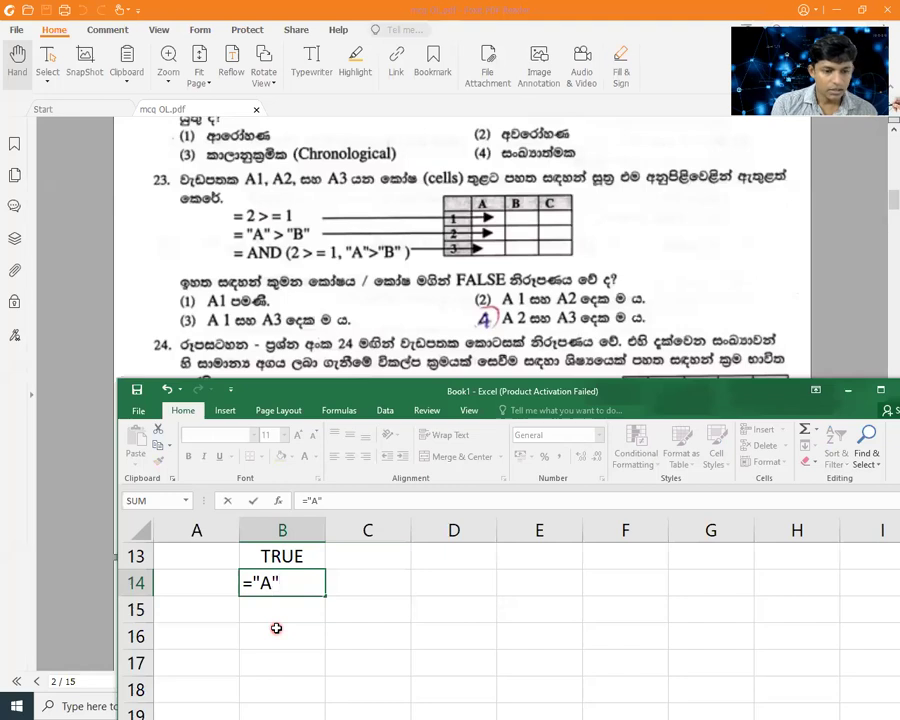
type(">\"B\"")
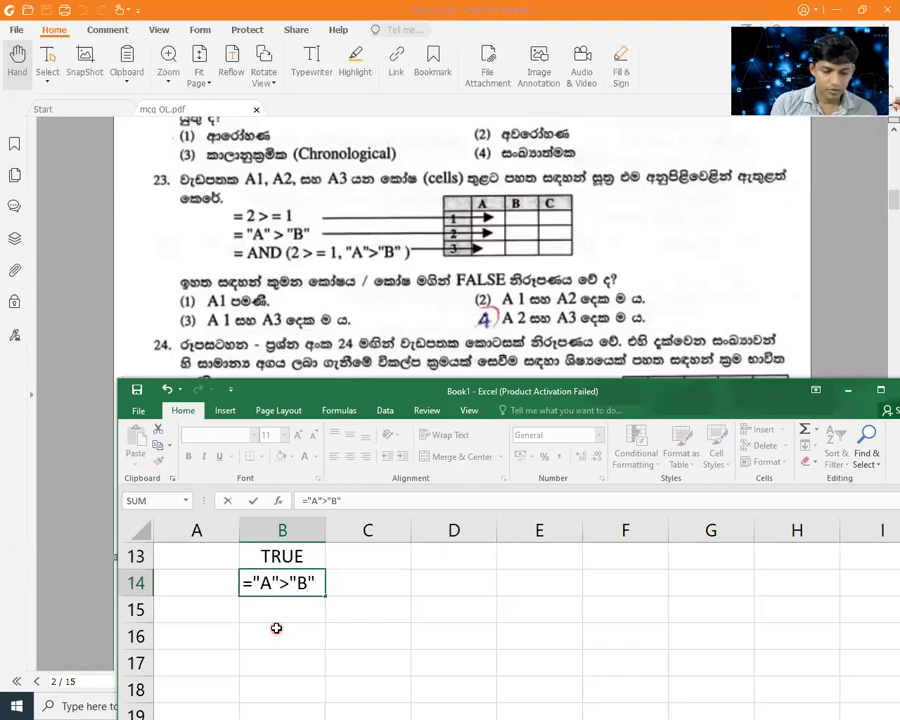
key("Return")
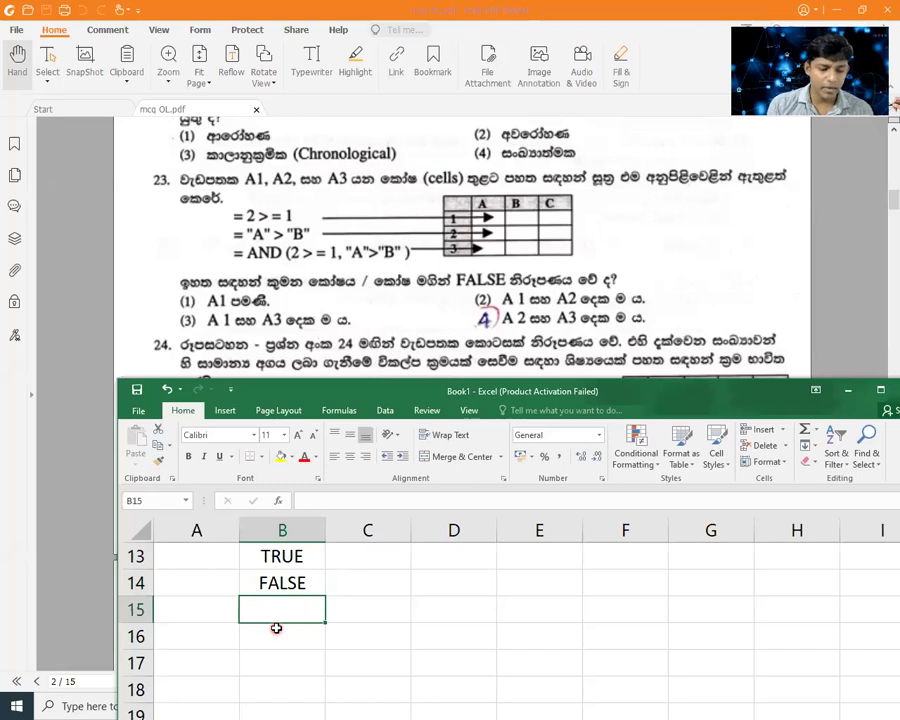
type("=")
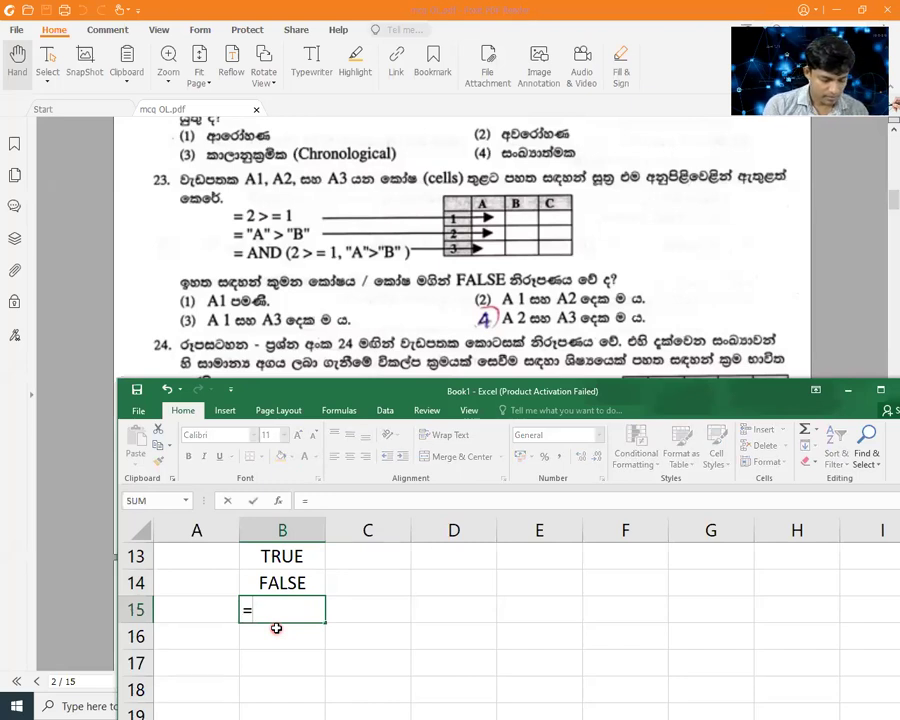
type("\"B")
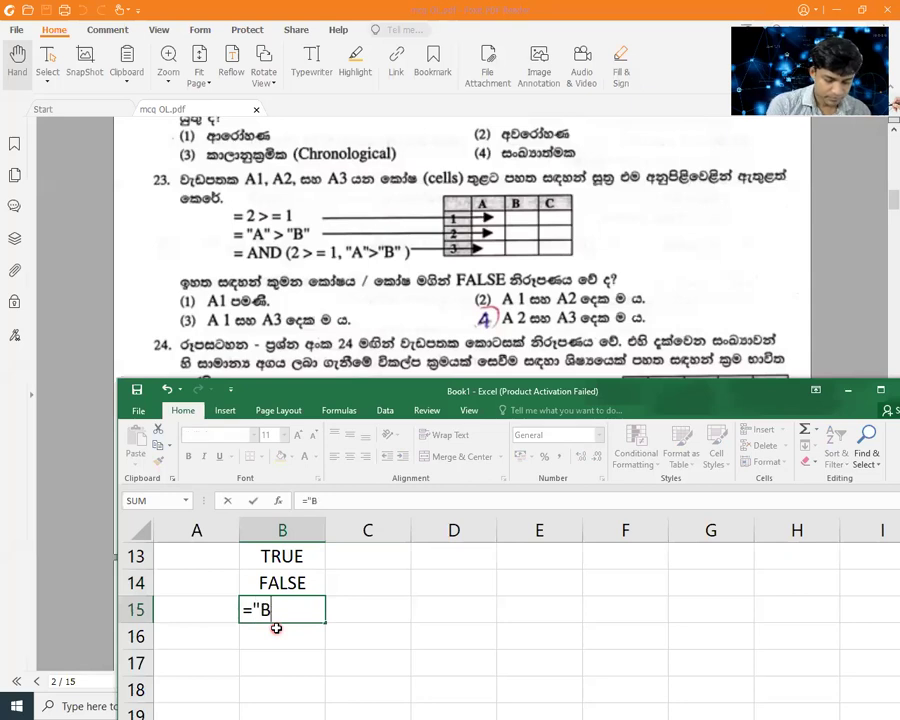
type("\">\"A\"")
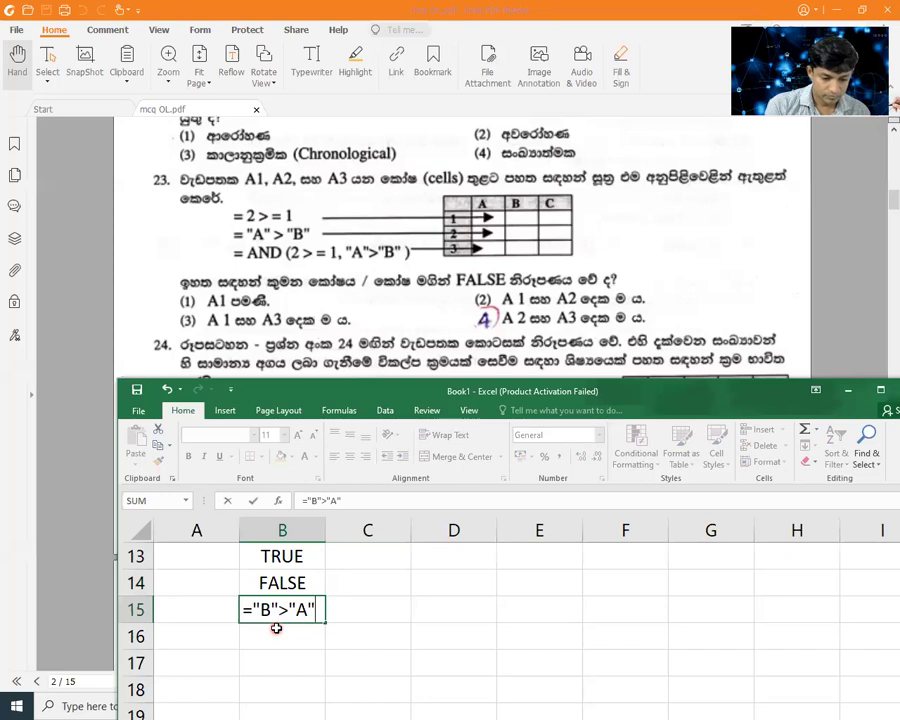
key("Return")
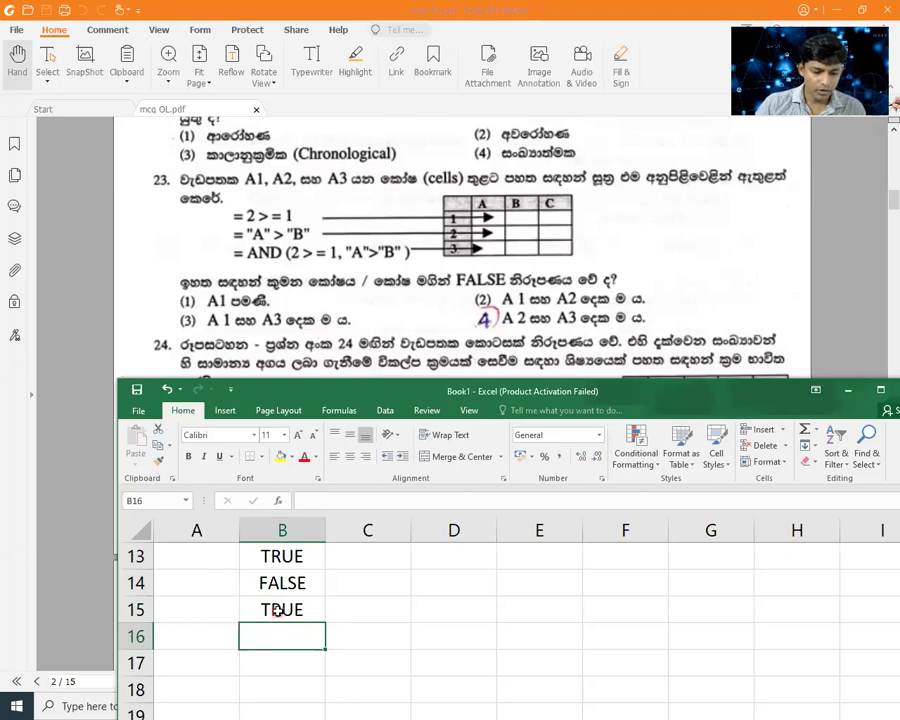
Step: Fix B14 back to ="A">"B" after the formula error, then re-check B15's formula
double_click(275, 608)
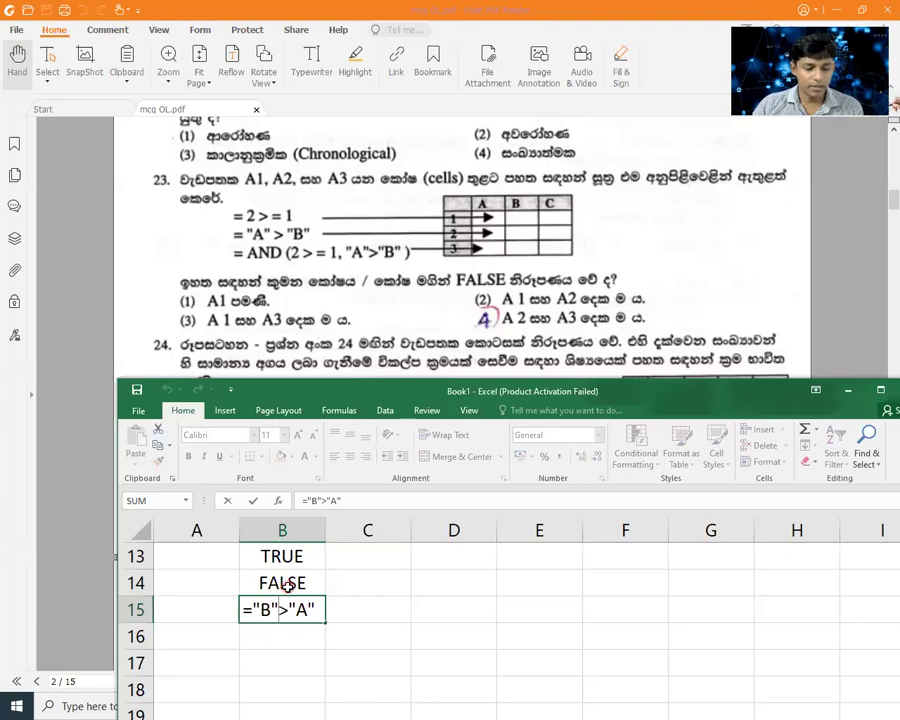
left_click(287, 588)
double_click(287, 588)
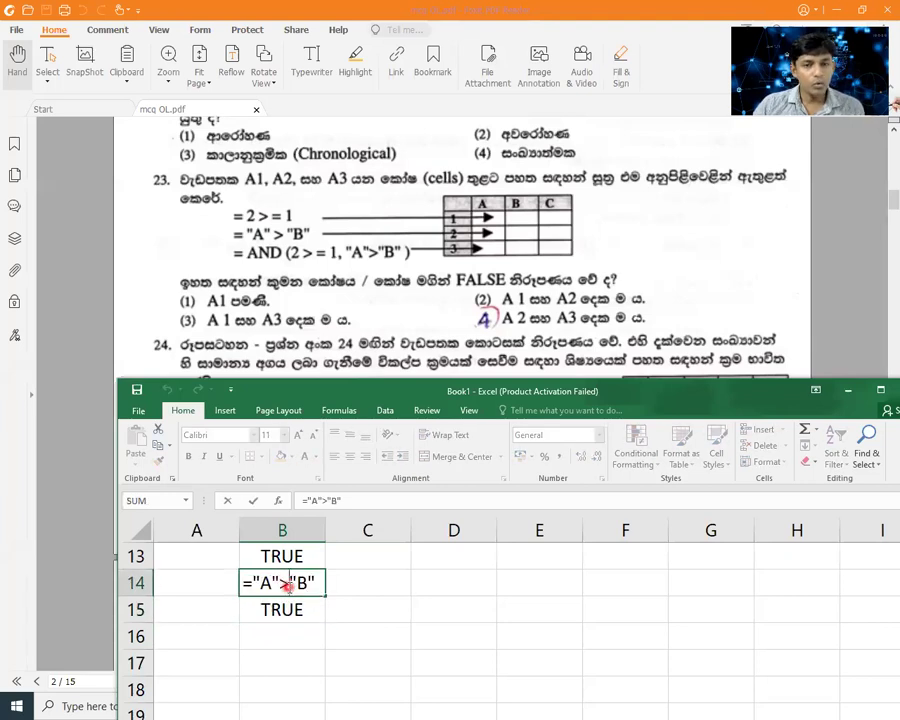
left_click(272, 608)
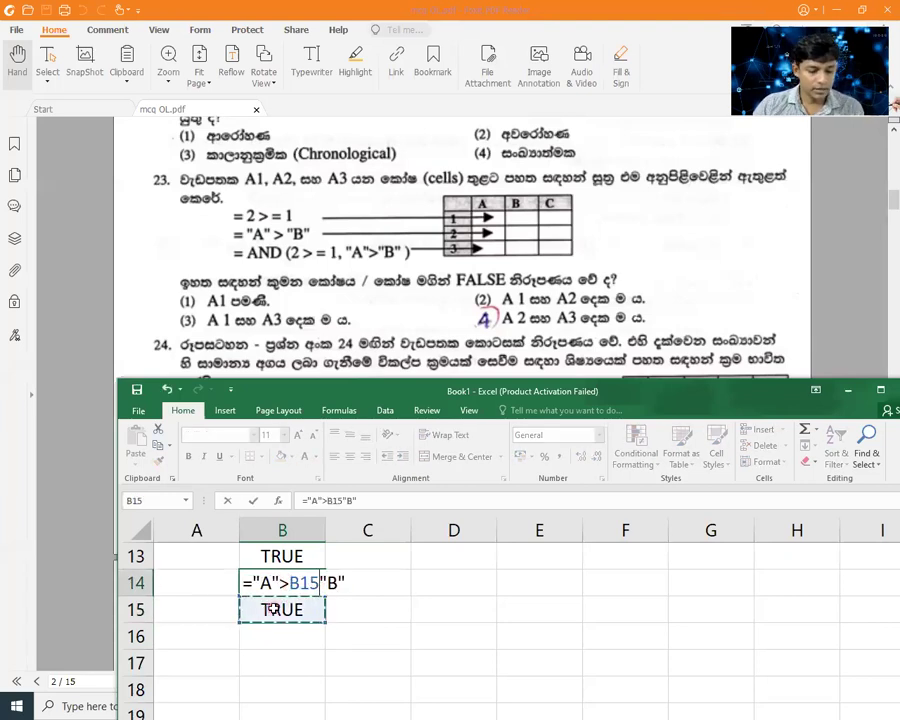
key("Return")
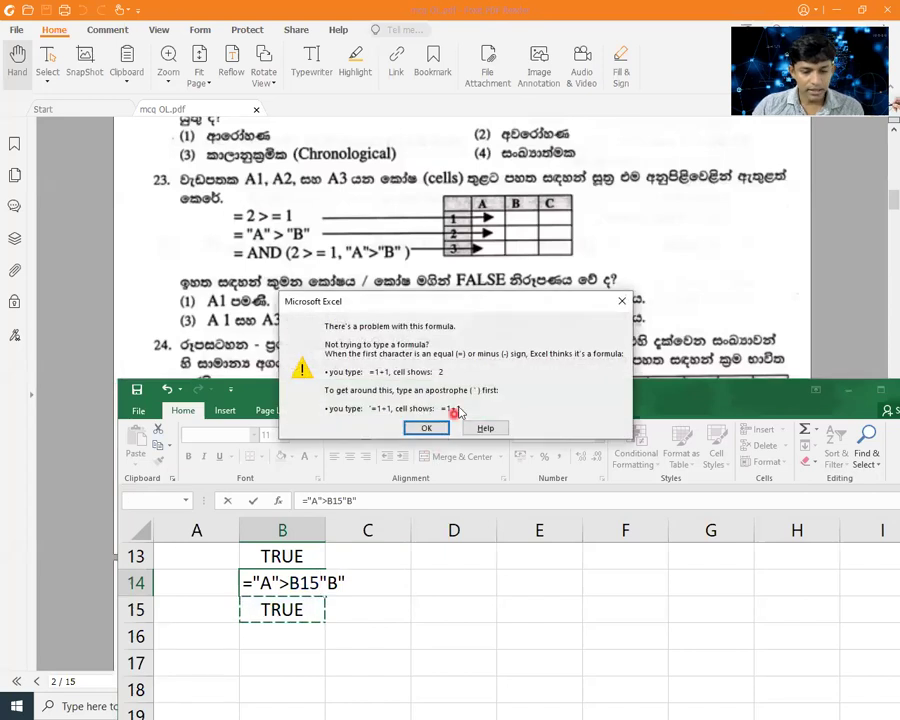
left_click(427, 428)
key("BackSpace")
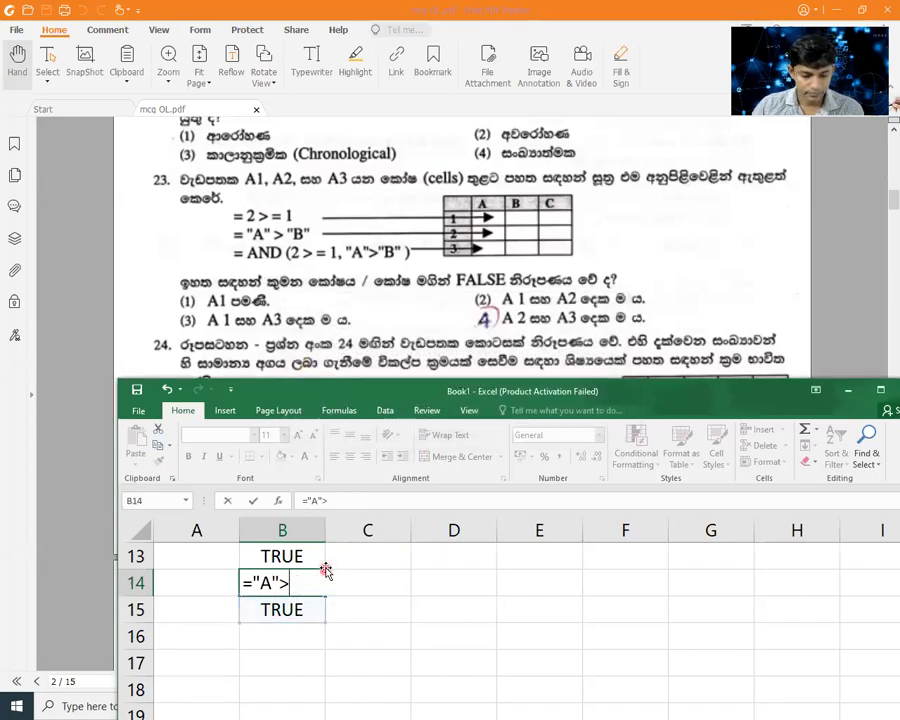
type("\"B\"")
key("Return")
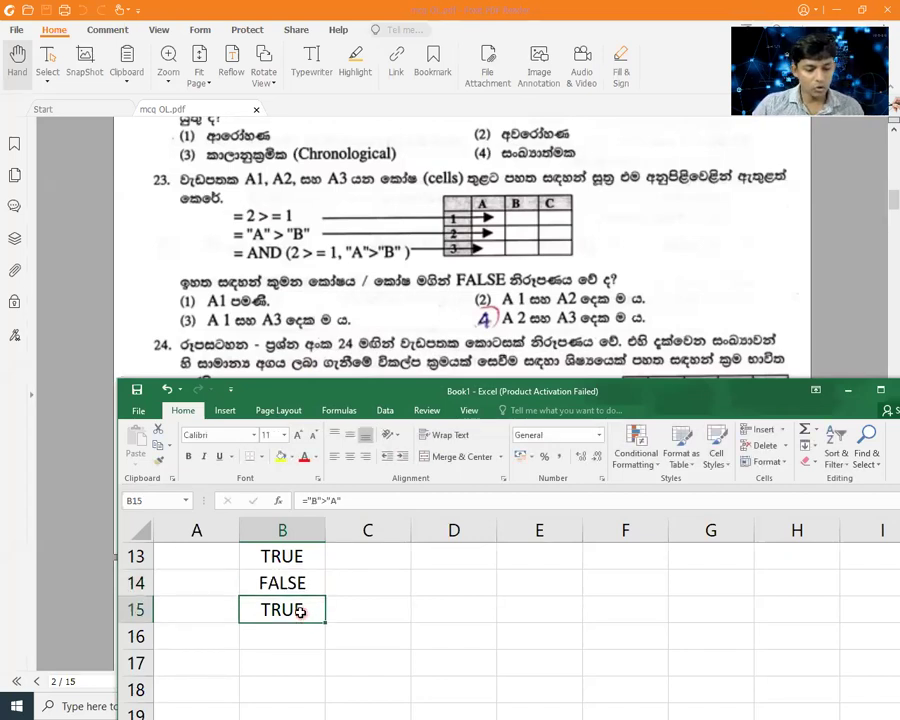
double_click(300, 612)
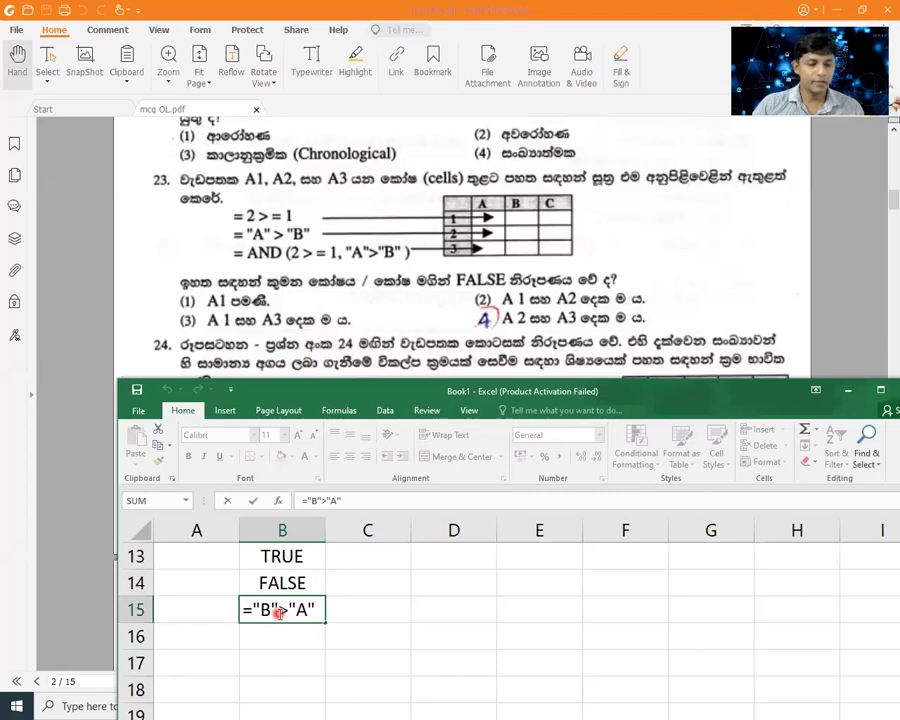
key("Return")
Step: Enter =AND(2>=1,"A">"B") in C13
left_click(368, 559)
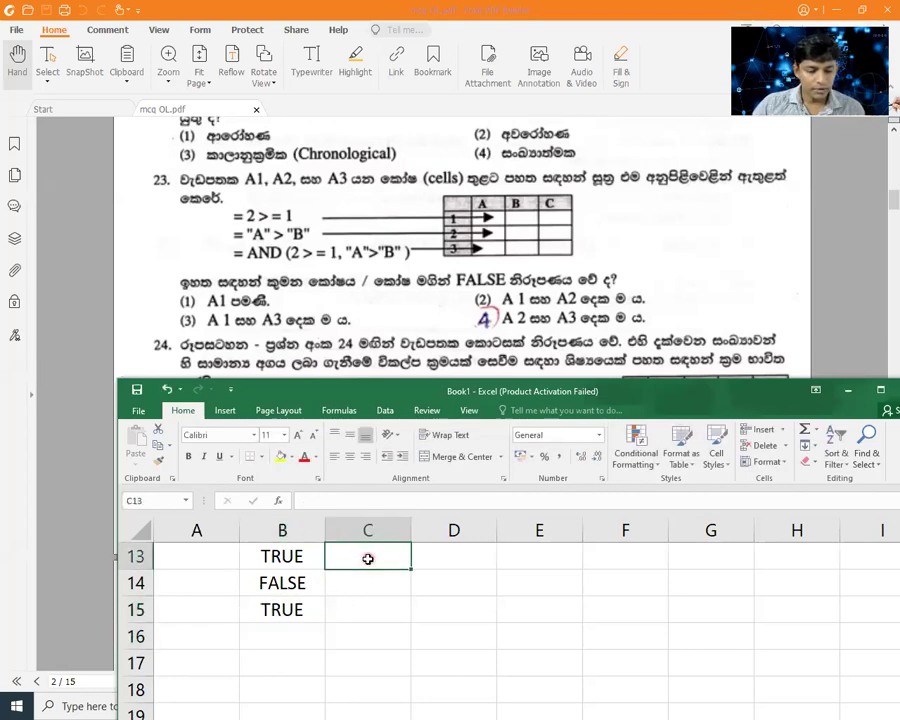
type("=")
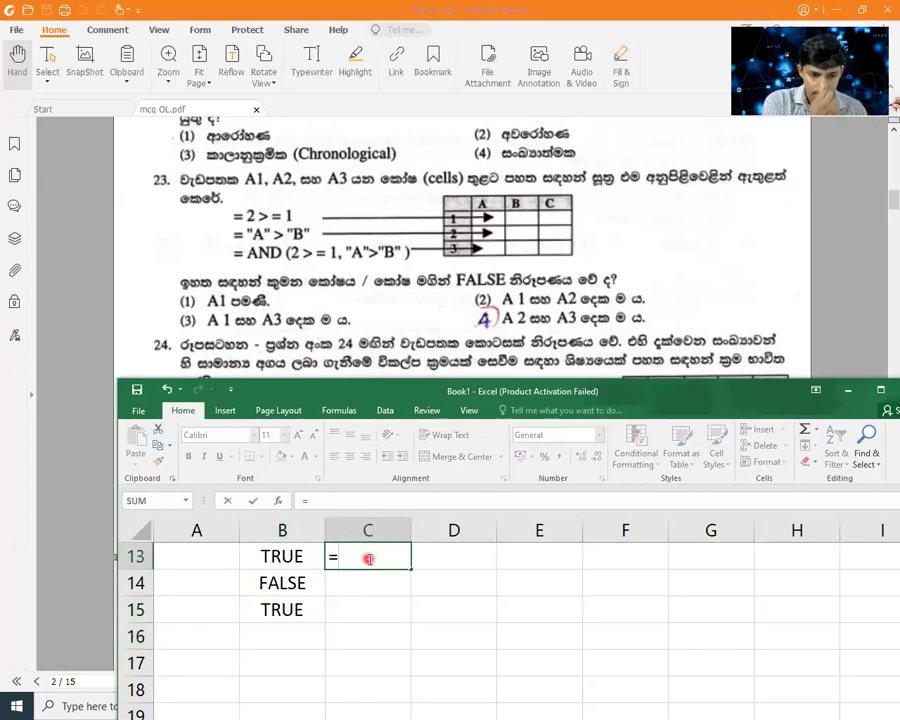
type("ans")
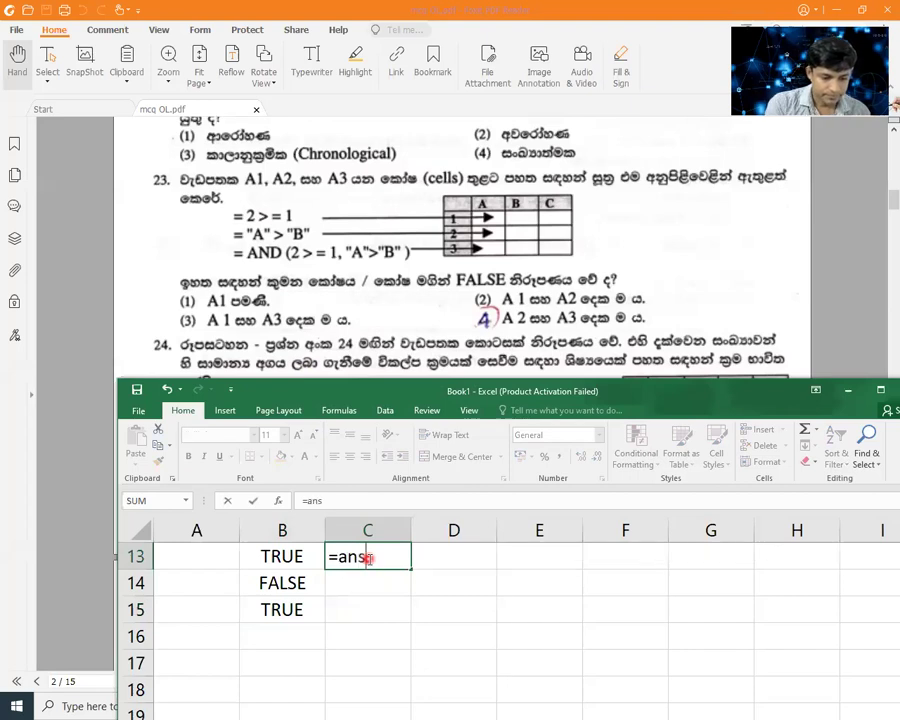
key("BackSpace")
type("d(")
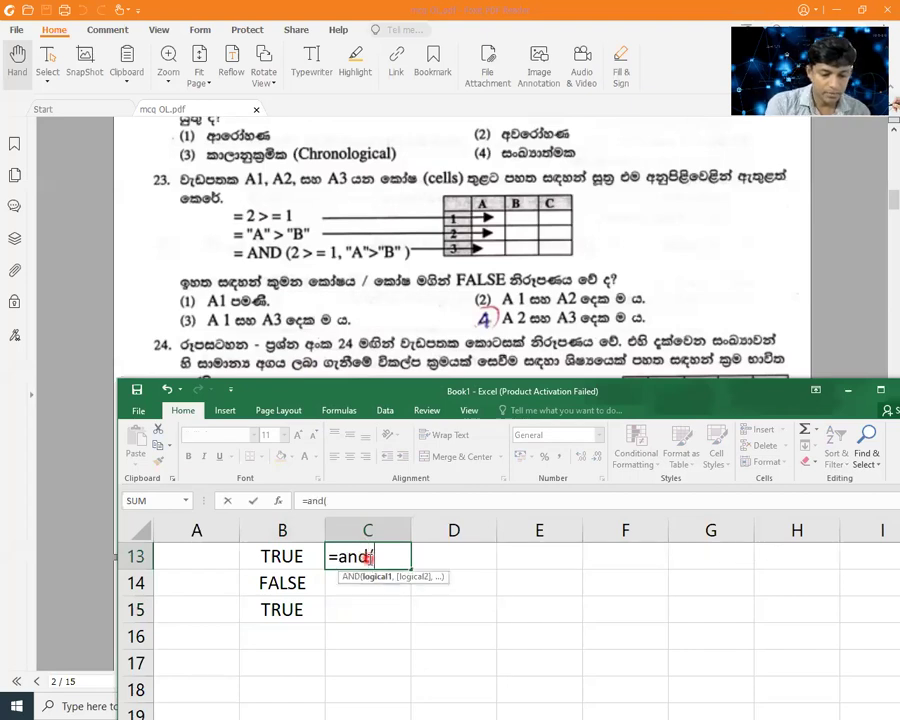
type("2>")
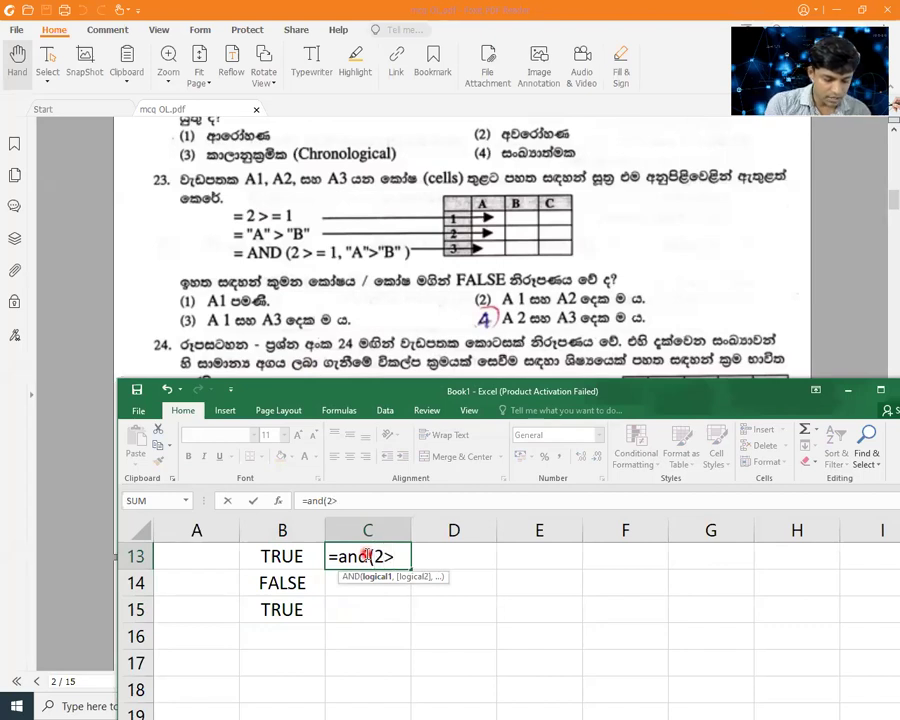
type("=1,")
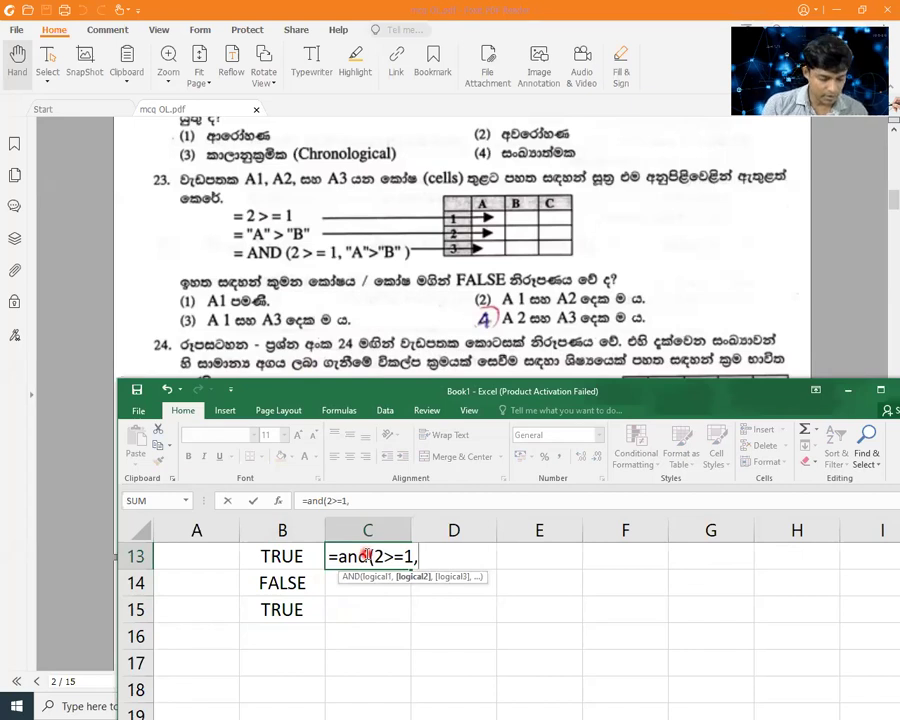
type("\"a")
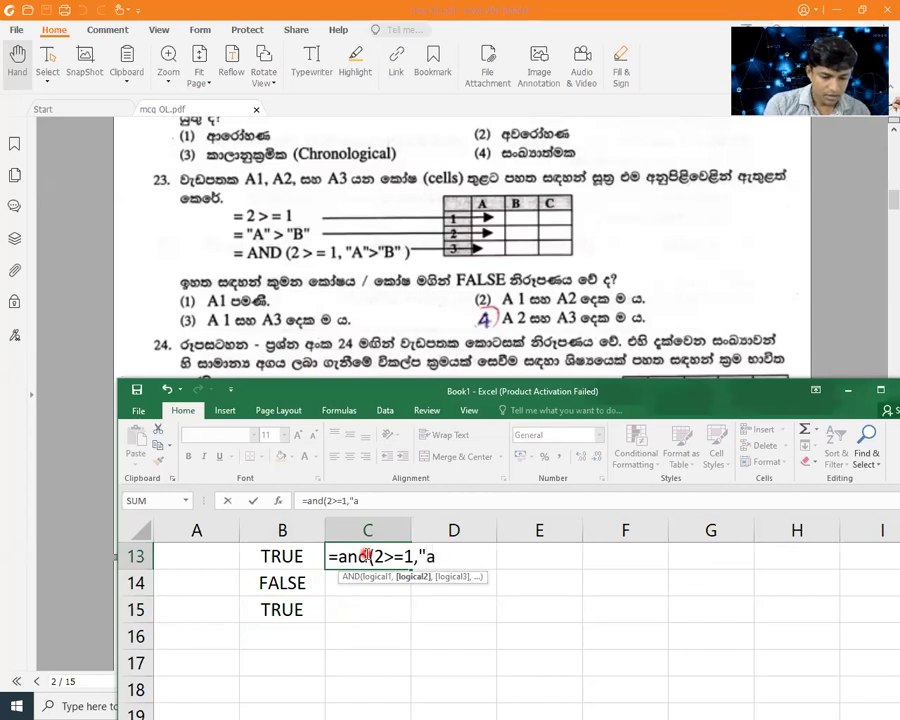
key("BackSpace")
type("A\">\"B\")")
key("Return")
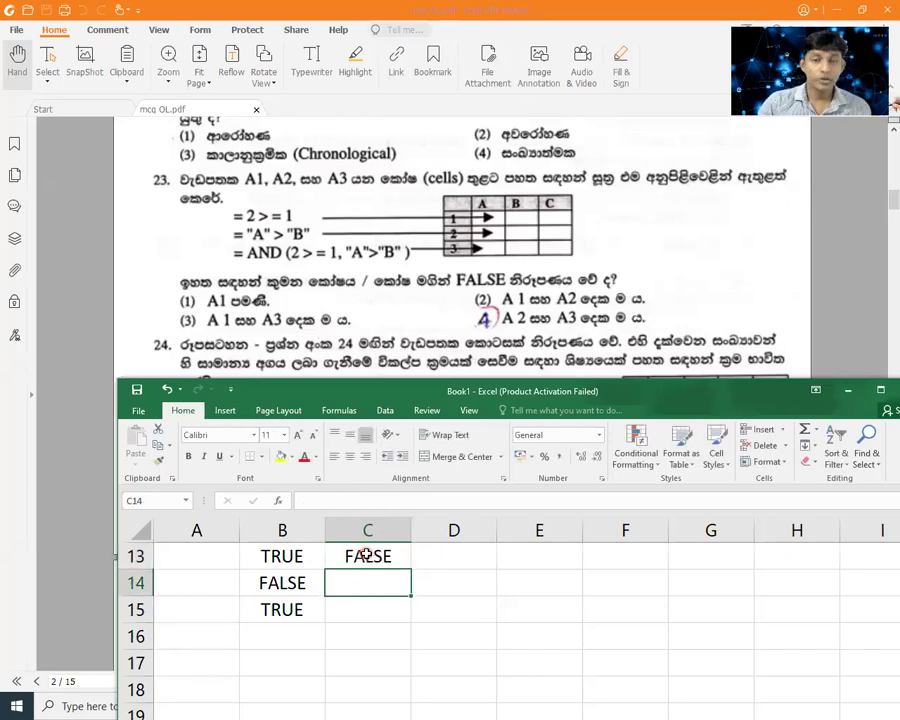
Step: Change C13's comparison to "B">"A" so the AND returns TRUE, and return to the PDF
double_click(360, 555)
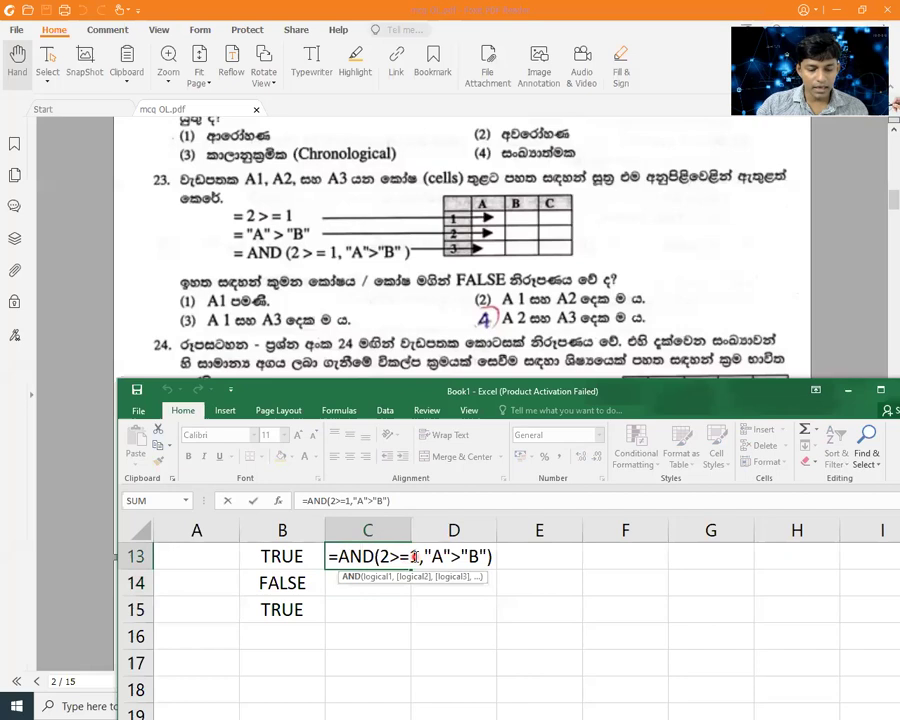
left_click(383, 556)
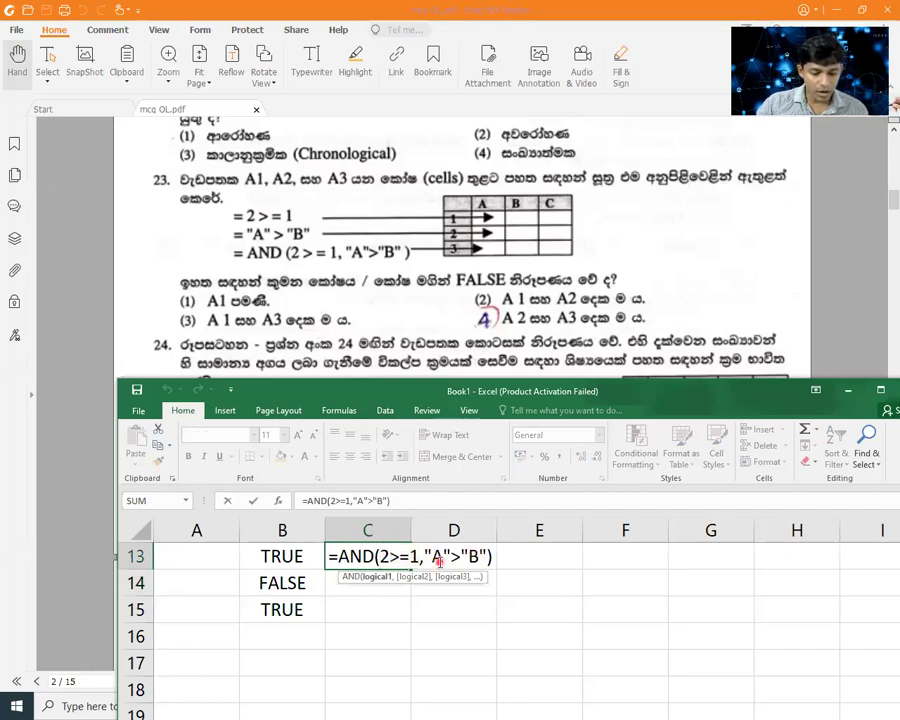
left_click(438, 560)
key("BackSpace")
type("B")
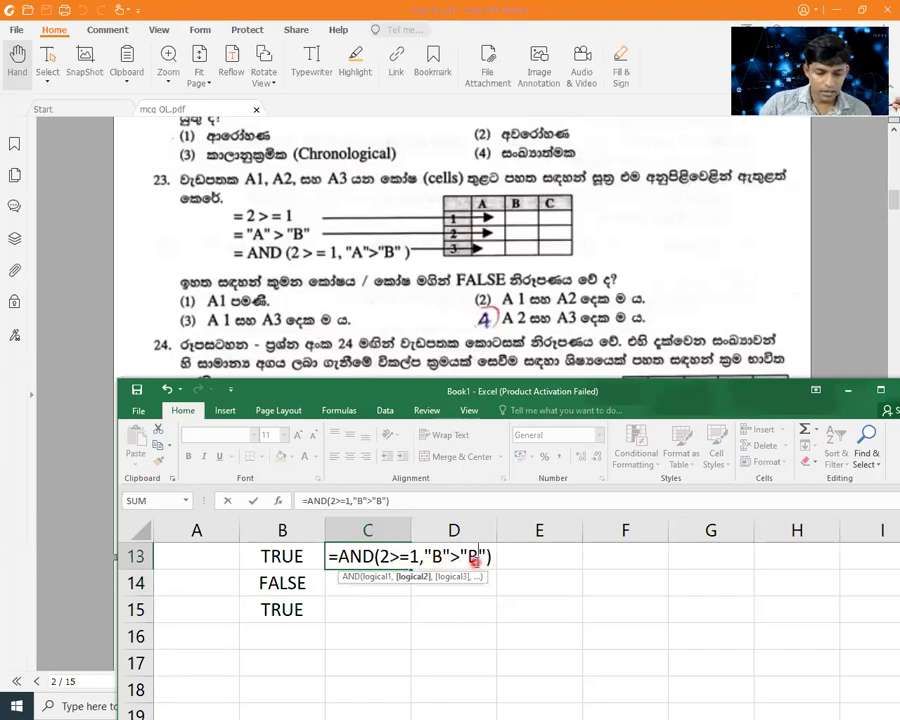
key("BackSpace")
type("A")
key("Return")
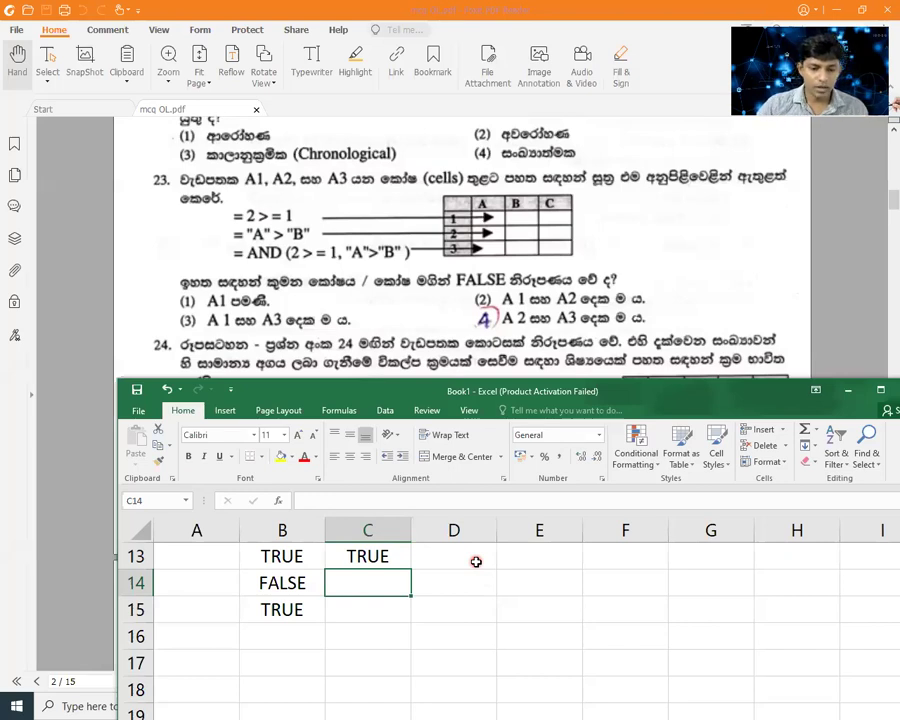
left_click(526, 232)
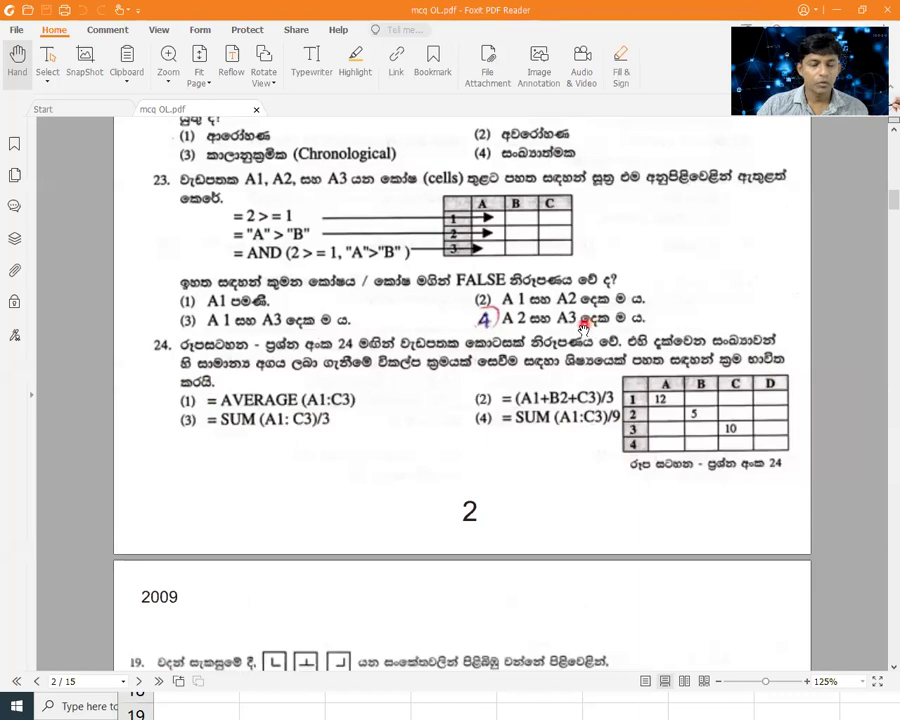
Step: Scroll the exam page to question 24's four formula options and dismiss the page's context menu
scroll(583, 329, "down", 3)
scroll(466, 368, "down", 2)
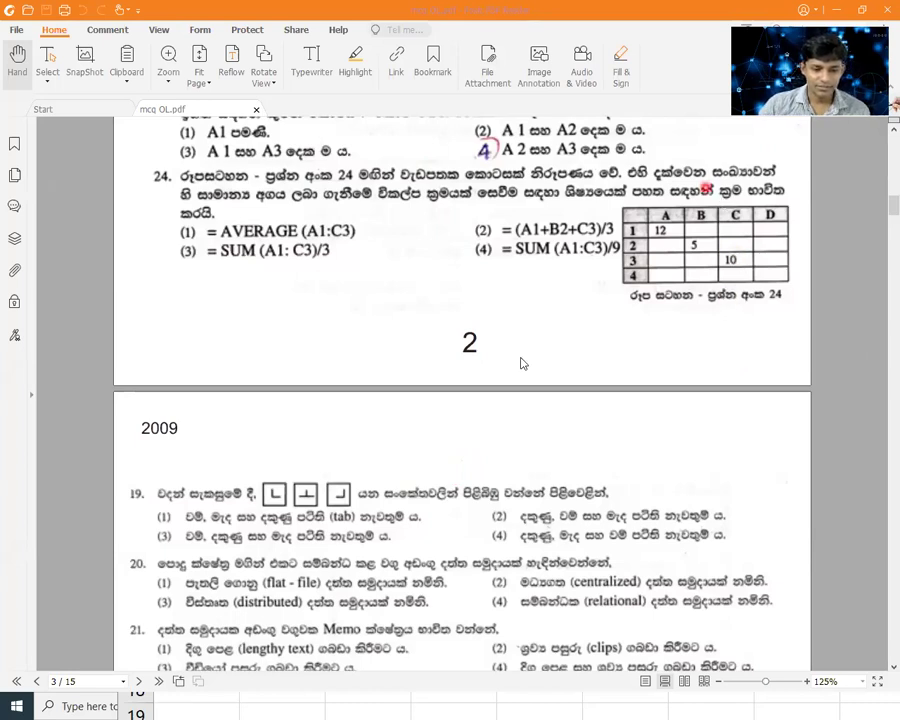
left_click(566, 228)
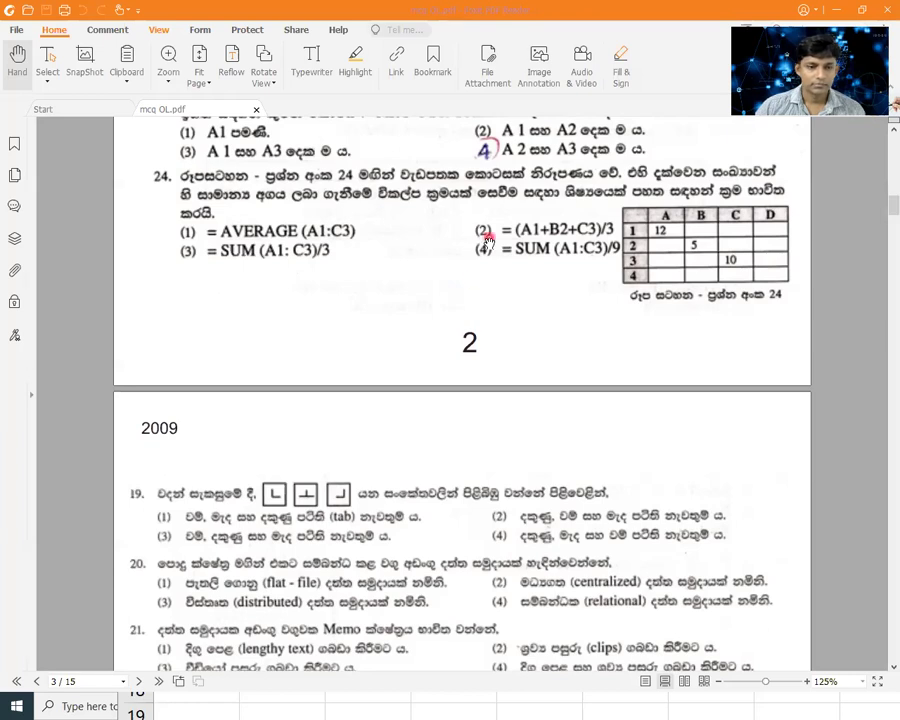
left_click(444, 233)
left_click(394, 357)
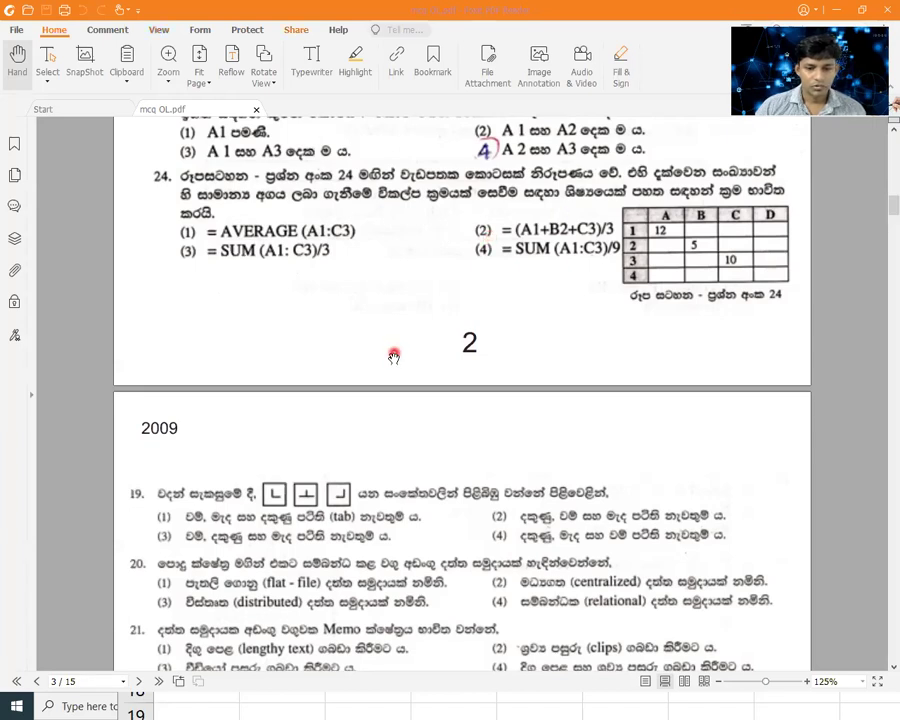
right_click(391, 344)
left_click(378, 301)
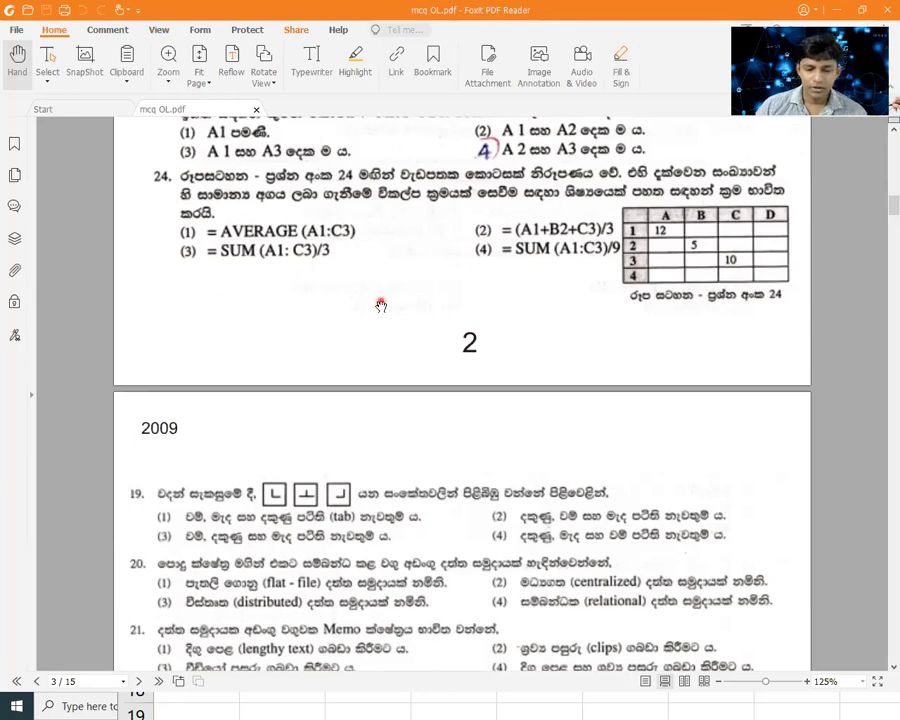
right_click(380, 304)
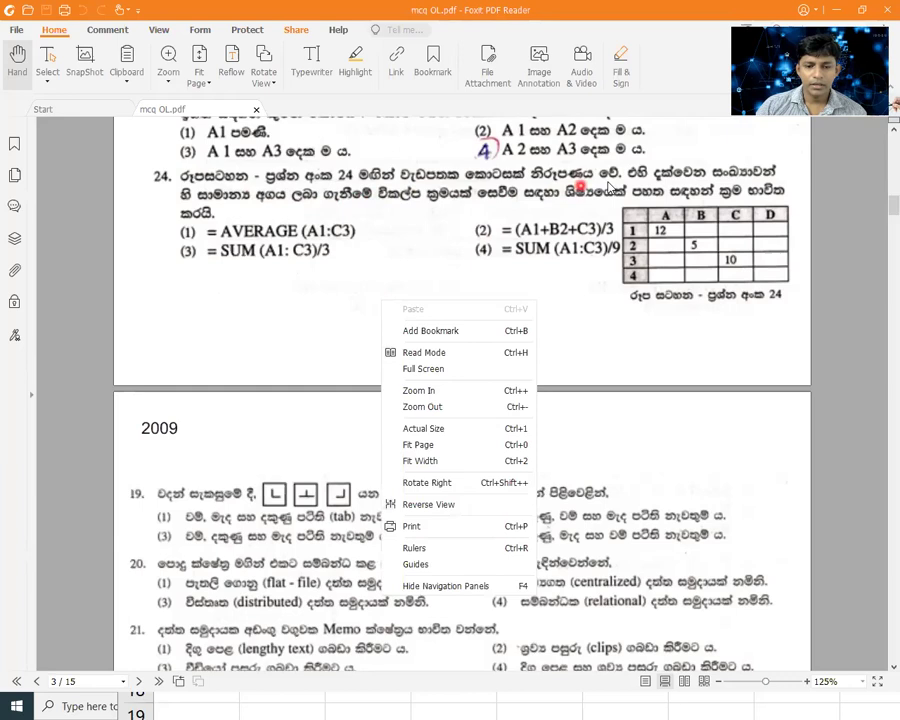
left_click(615, 176)
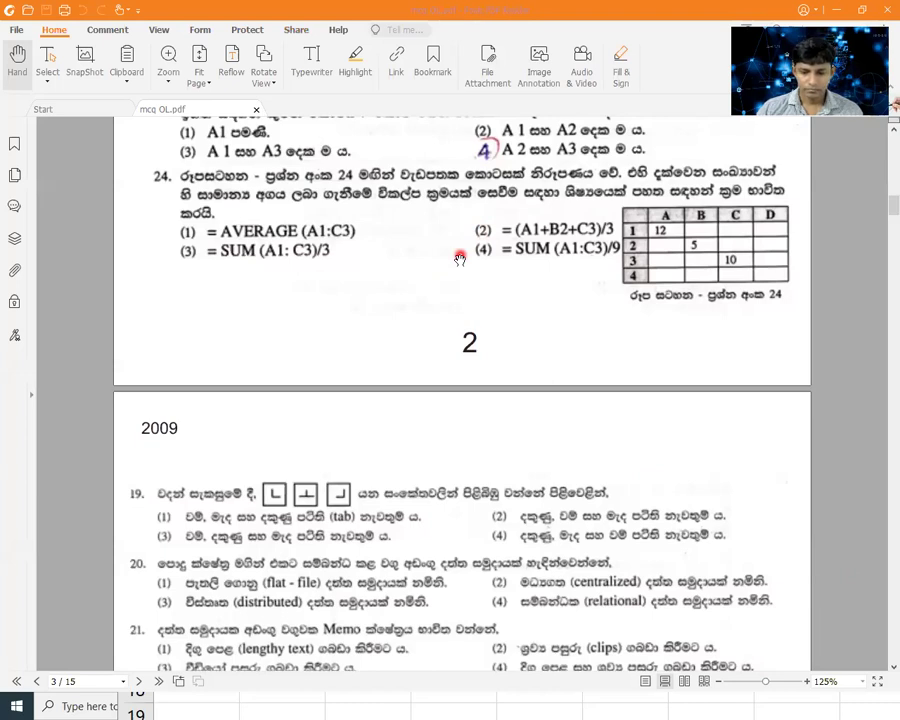
Step: Move the workbook up and clear the old TRUE/FALSE results in B13:C15
left_click(414, 706)
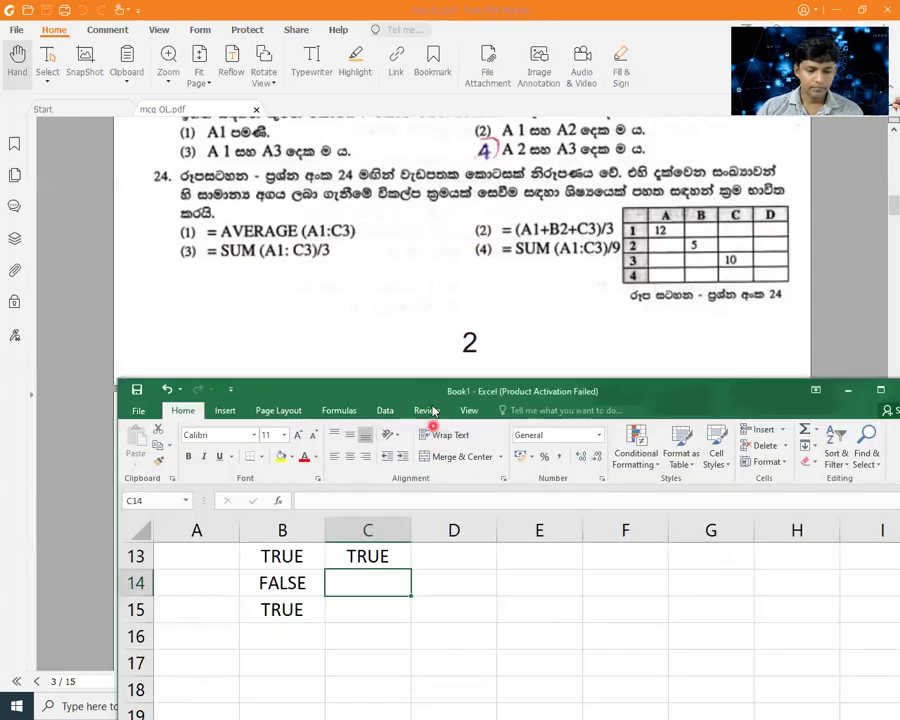
left_click_drag(432, 391, 432, 321)
left_click_drag(275, 486, 341, 535)
key("Delete")
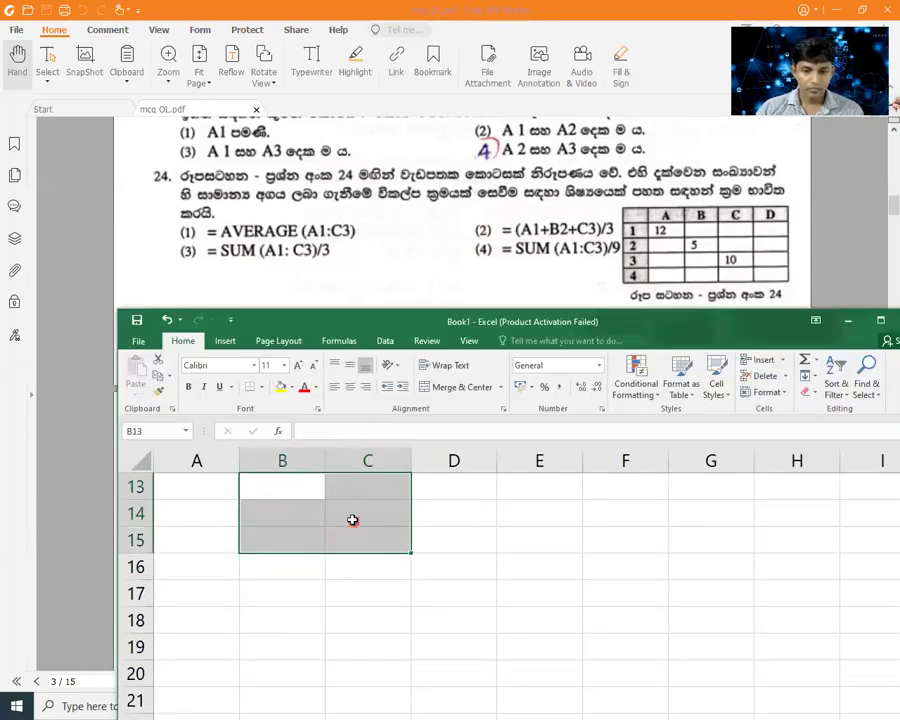
scroll(195, 496, "up", 4)
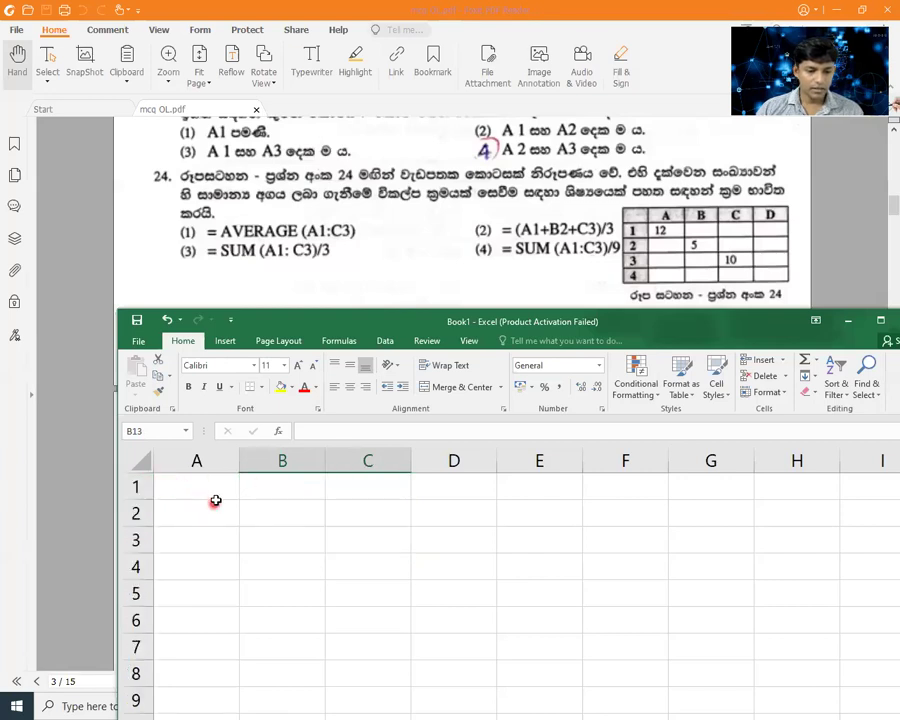
Step: Enter question 24's table values: 12 in A1, 5 in B2, 10 in C3
left_click(212, 487)
type("12")
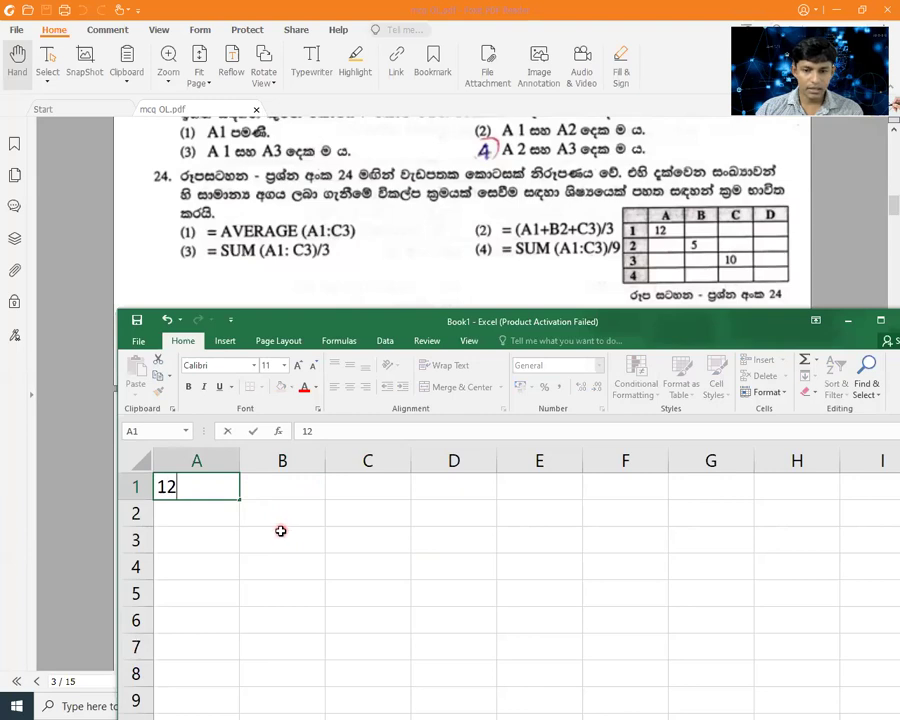
left_click(283, 519)
type("5")
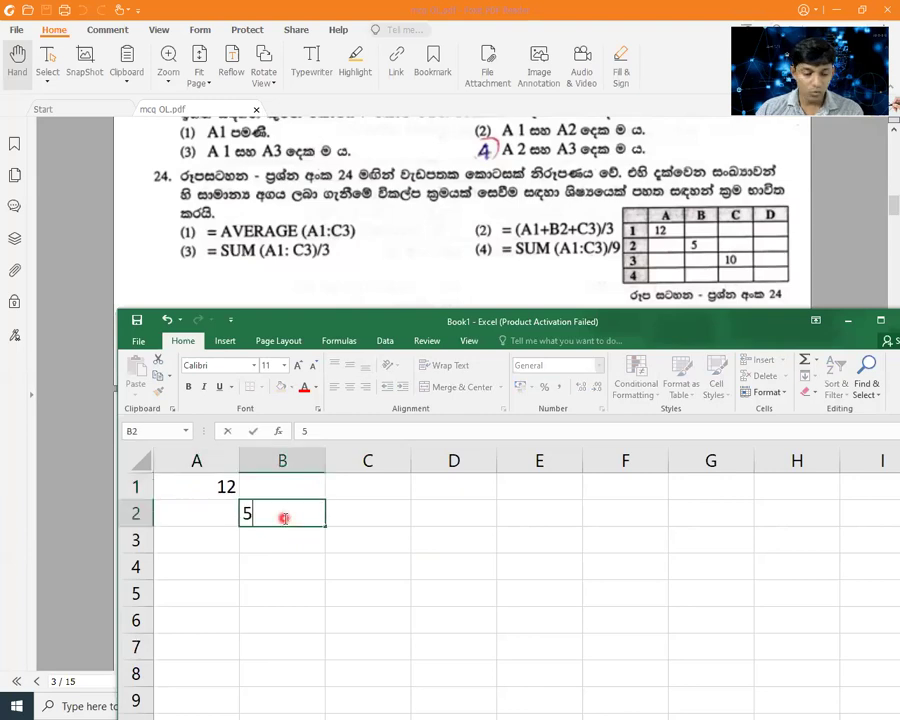
left_click(383, 542)
type("10")
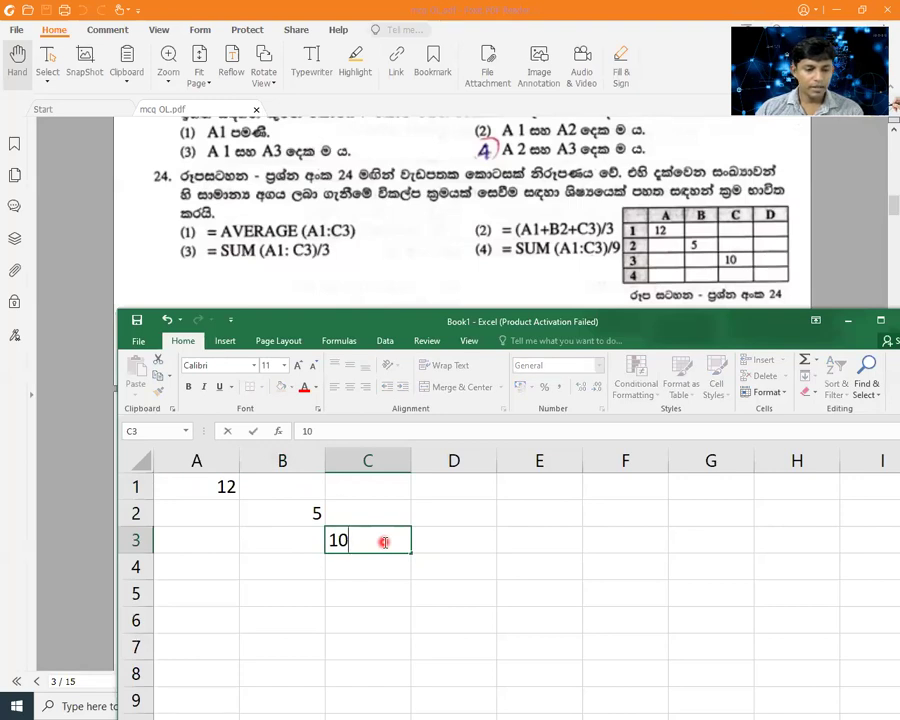
left_click(466, 487)
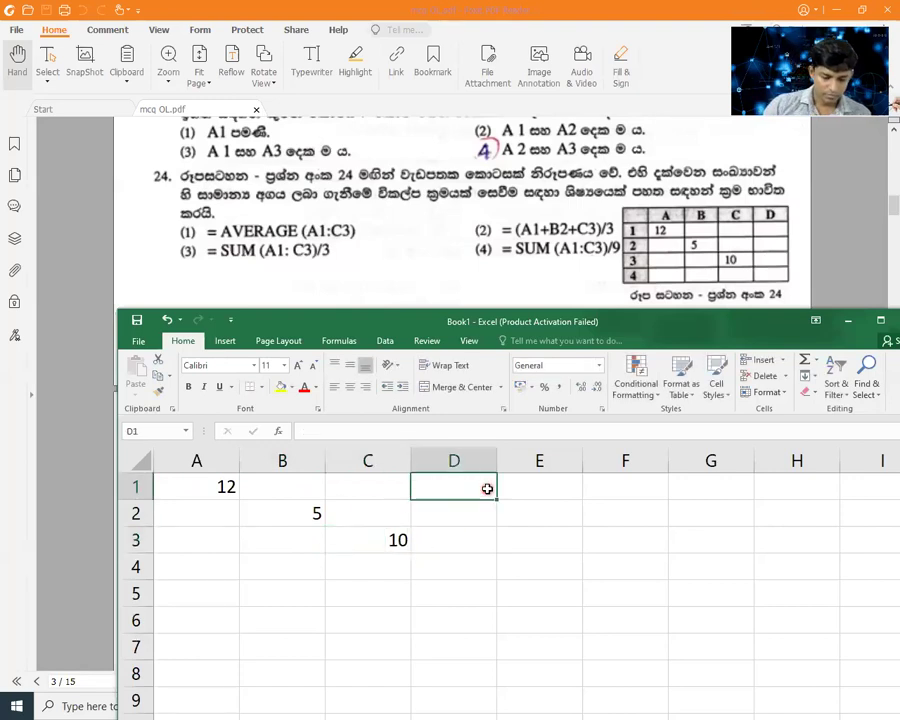
type("=")
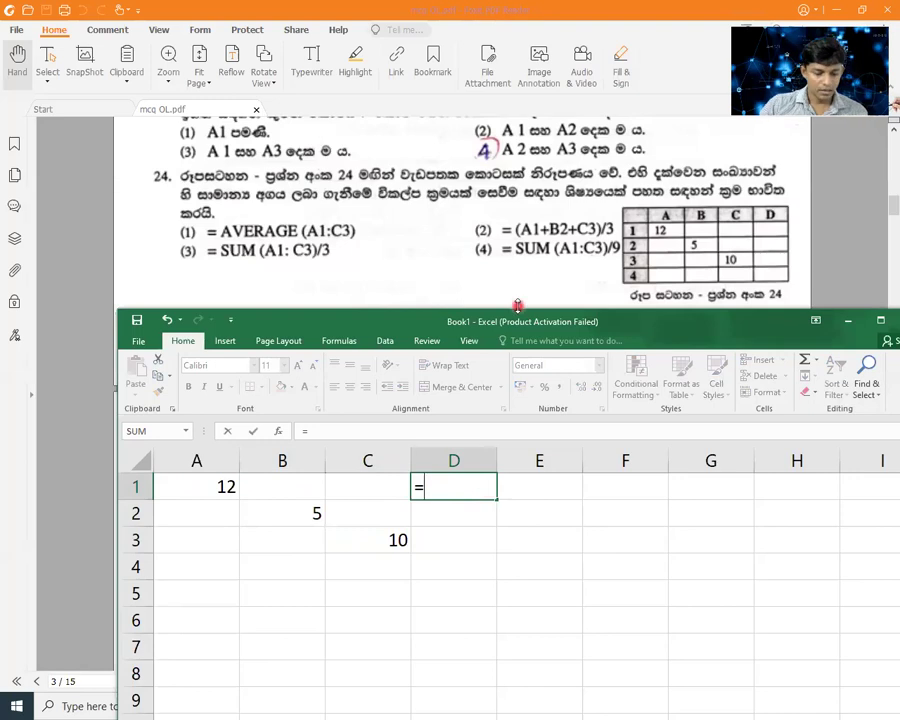
type("average")
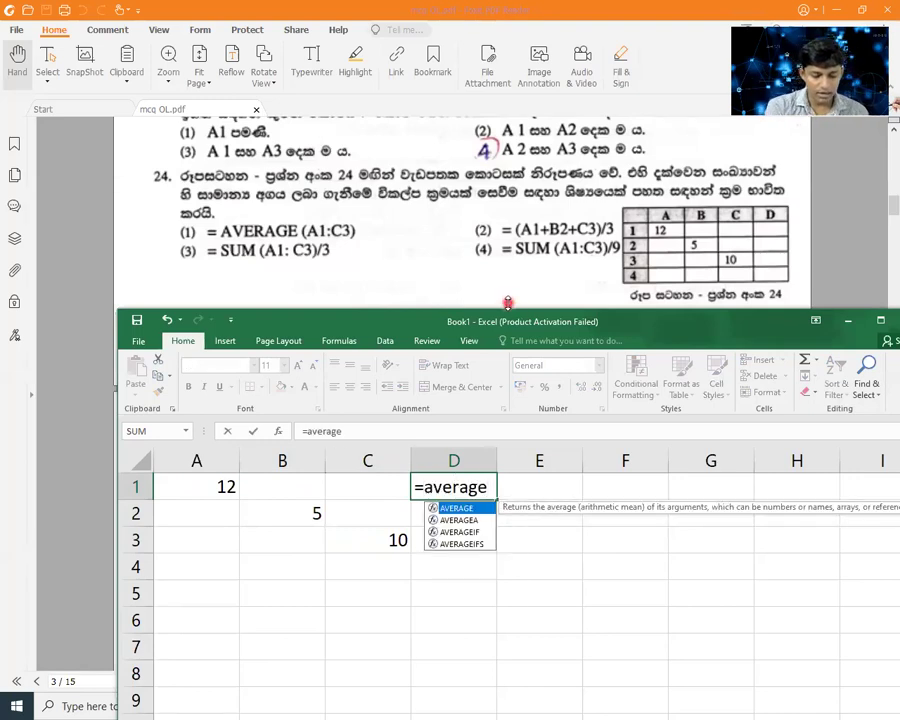
type("(")
Step: Complete =AVERAGE(A1:C3) in D1, which shows 9
mouse_move(185, 486)
left_mouse_down()
mouse_move(296, 536)
mouse_move(334, 539)
left_mouse_up()
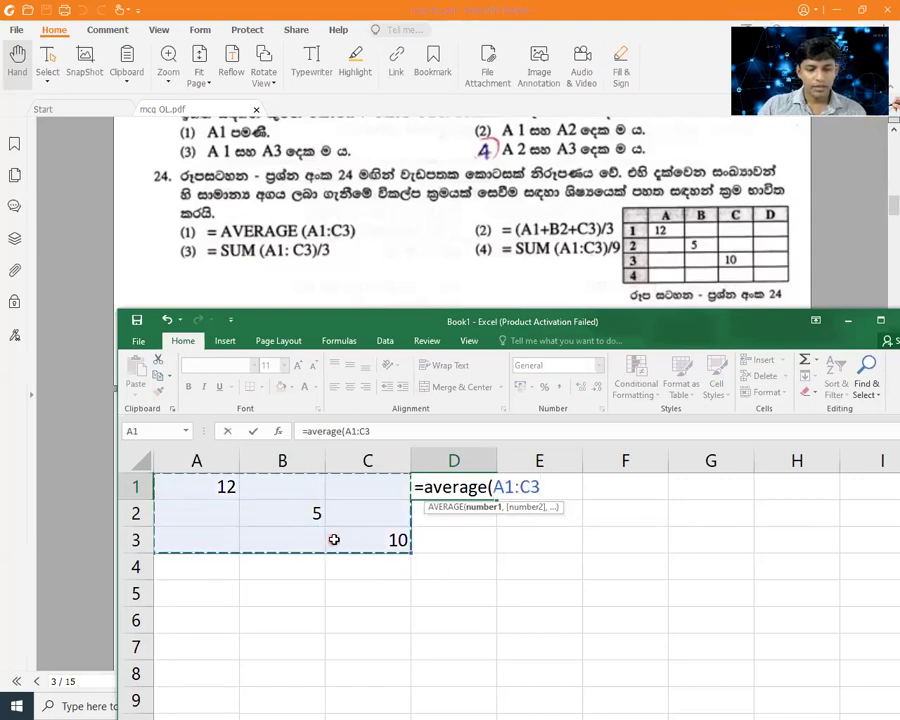
type(")")
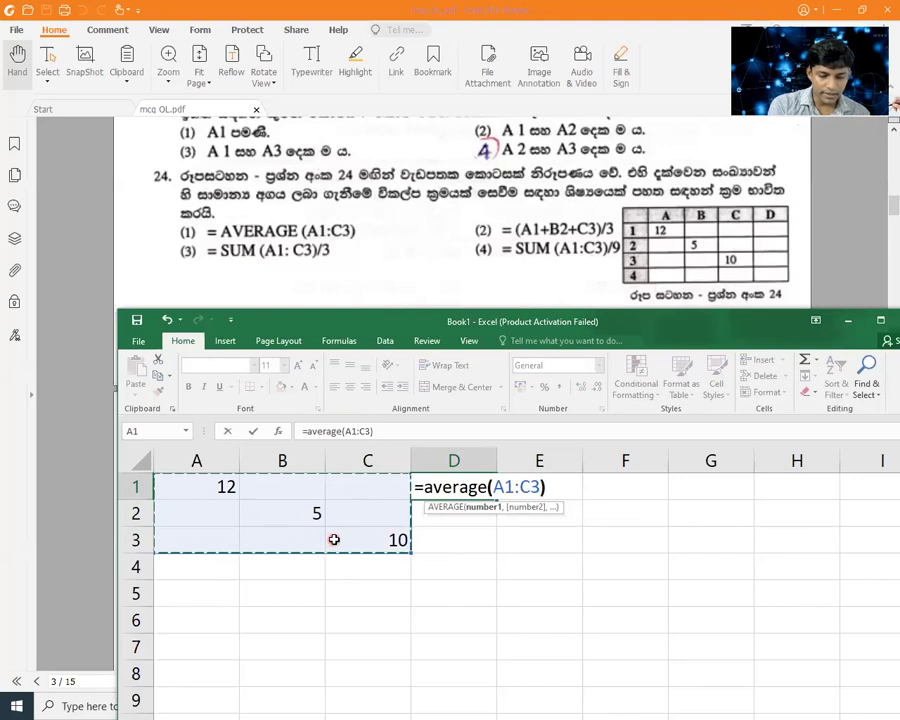
key("Return")
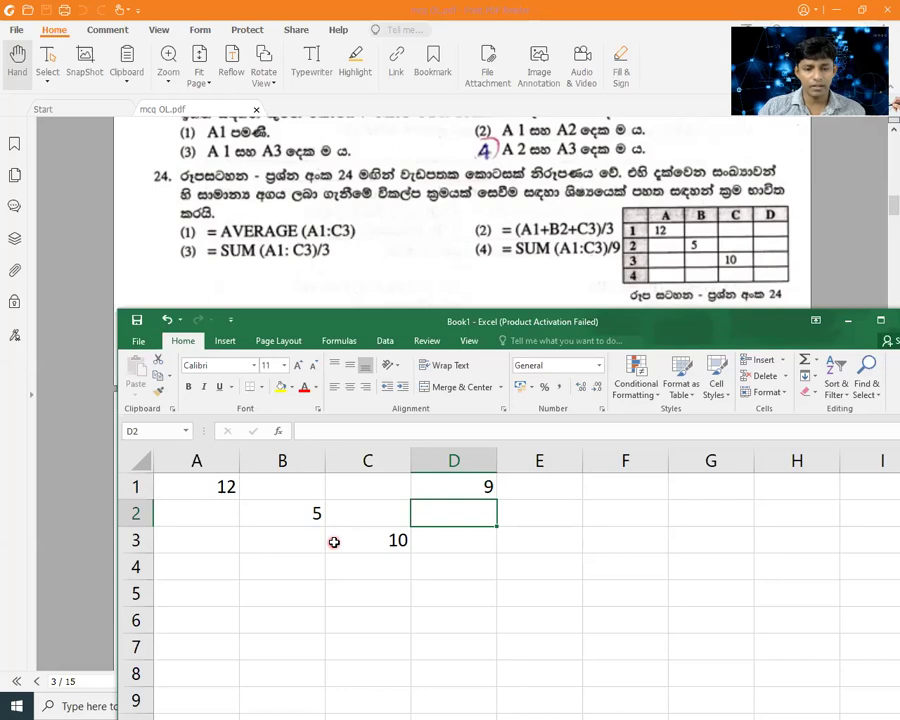
Step: Enter =(A1+B2+C3)/3 in D2 to test option (2)
type("=")
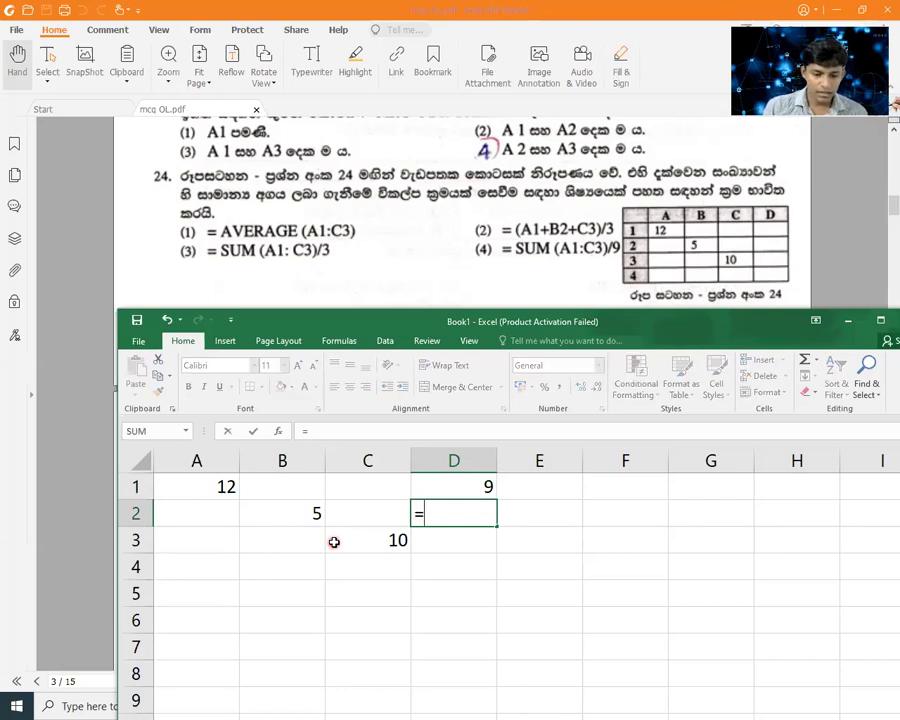
type("(")
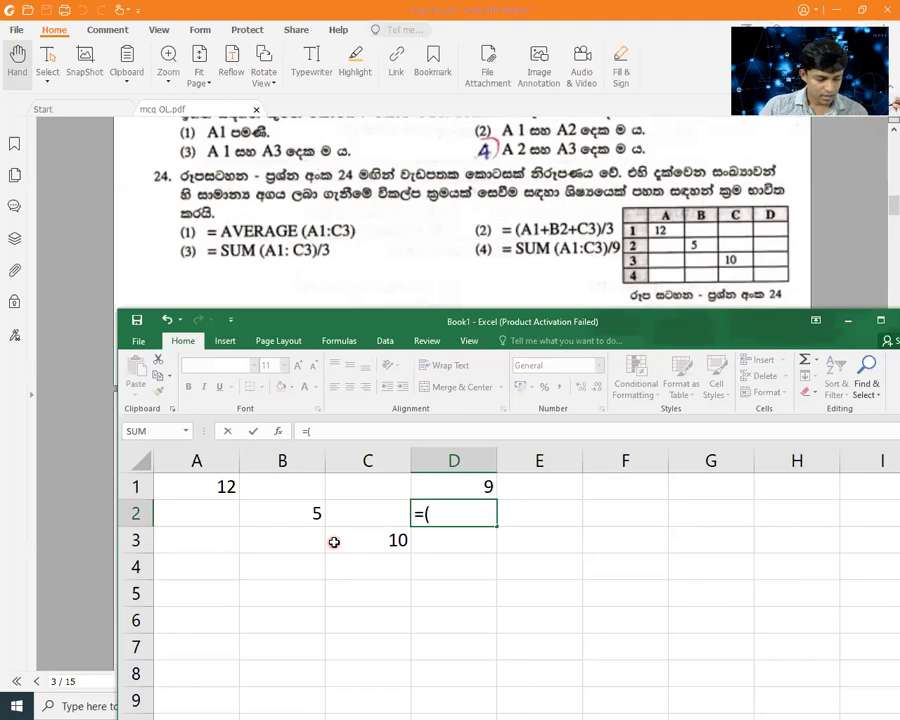
left_click(213, 485)
type("+")
left_click(292, 512)
type("+")
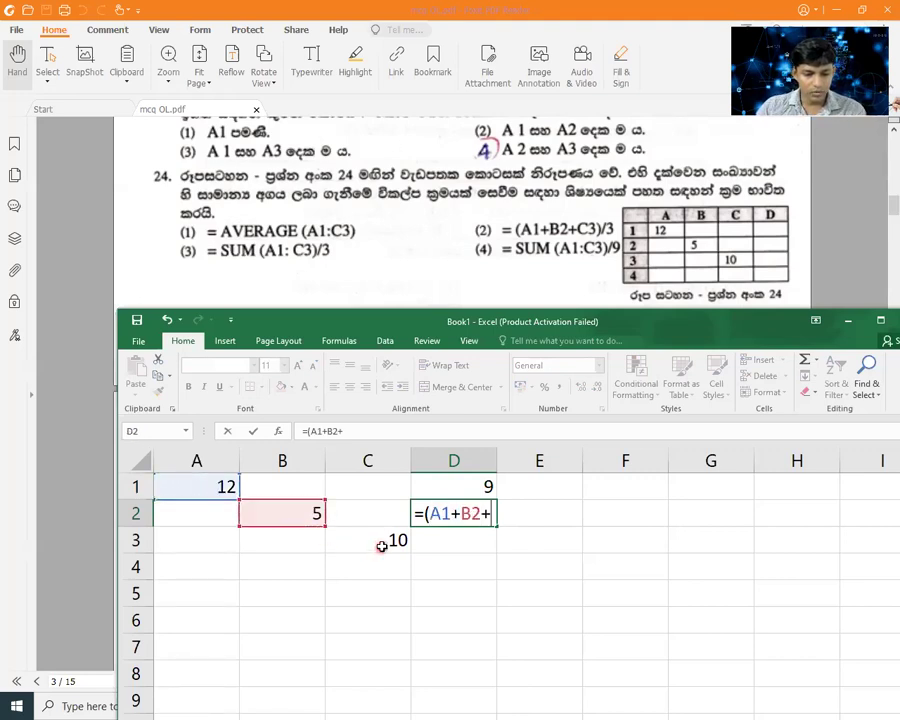
left_click(381, 546)
type(")")
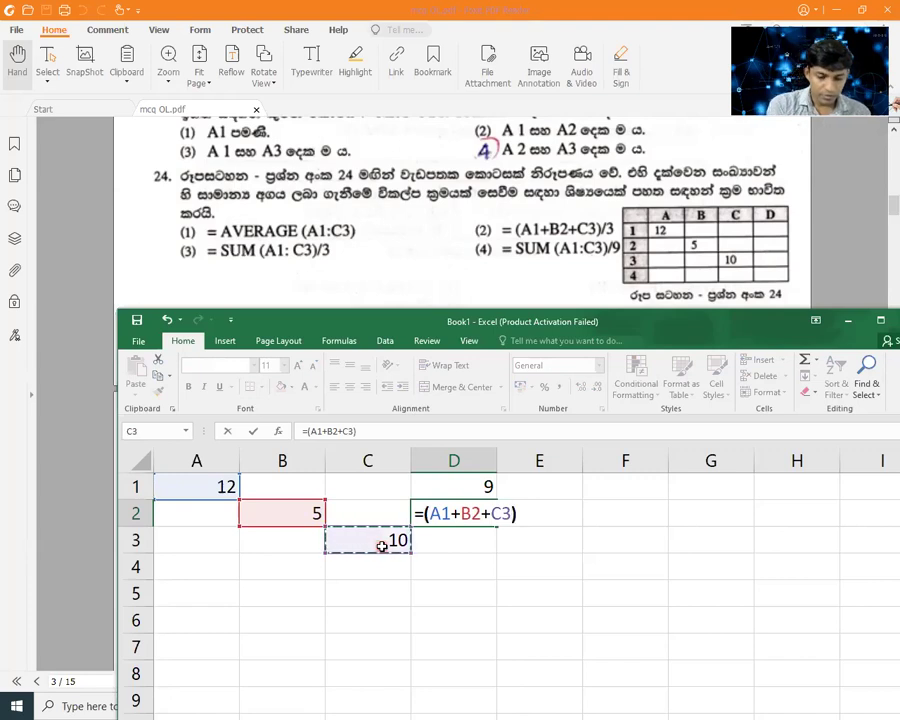
type("/3")
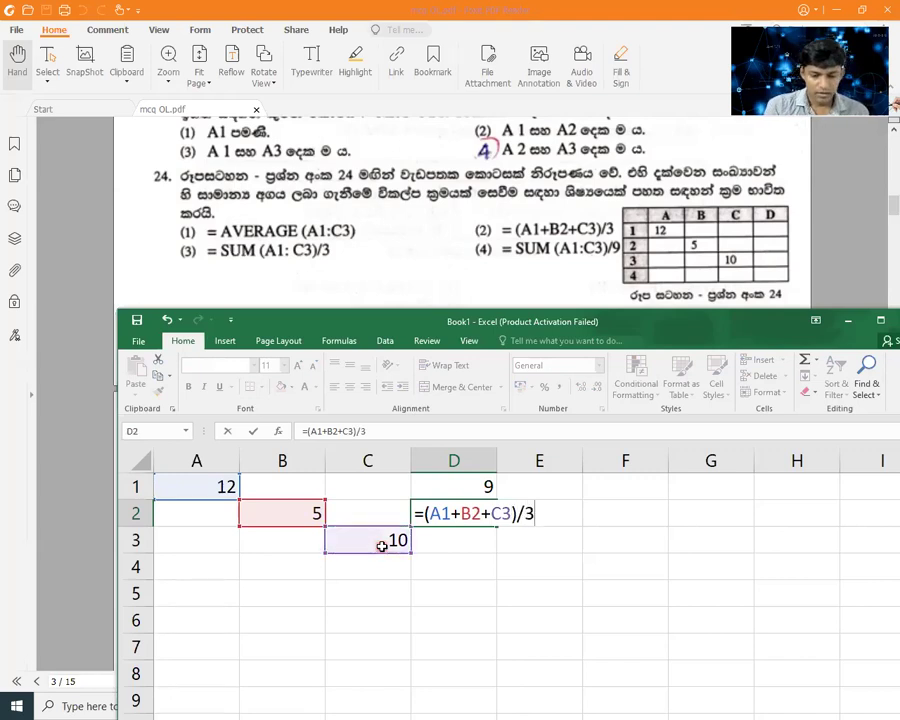
key("Return")
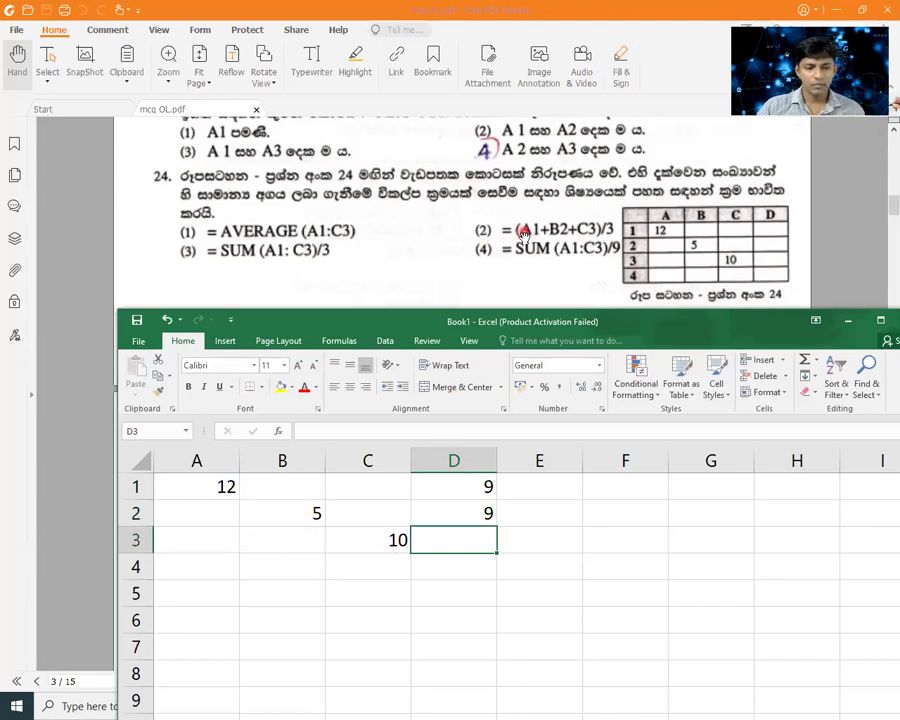
Step: Enter =SUM(A1:C3)/3 in cell D3
type("=")
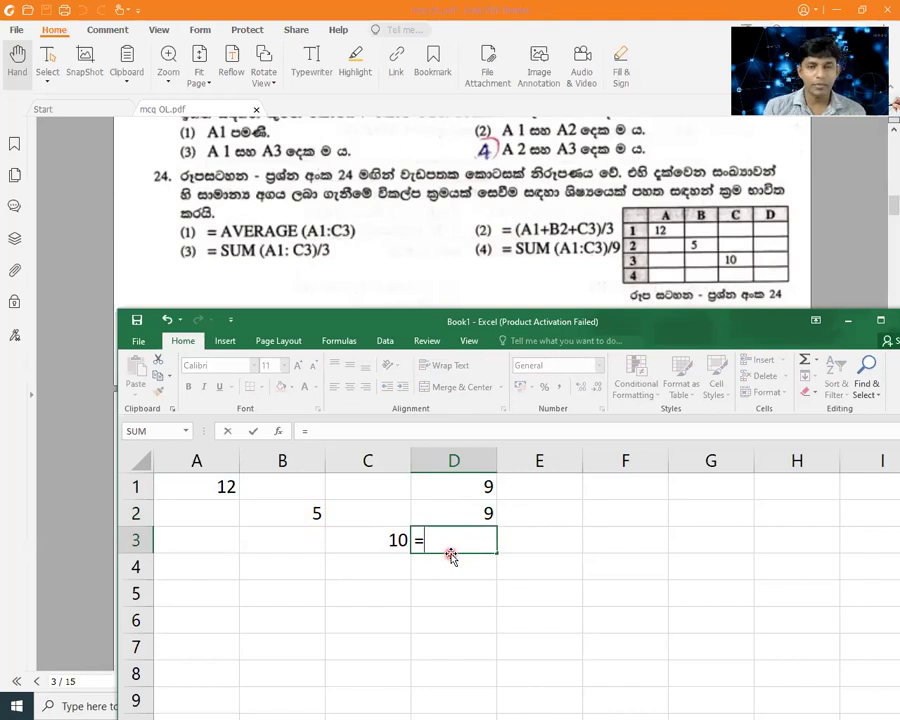
type("sum)")
key("BackSpace")
type("(")
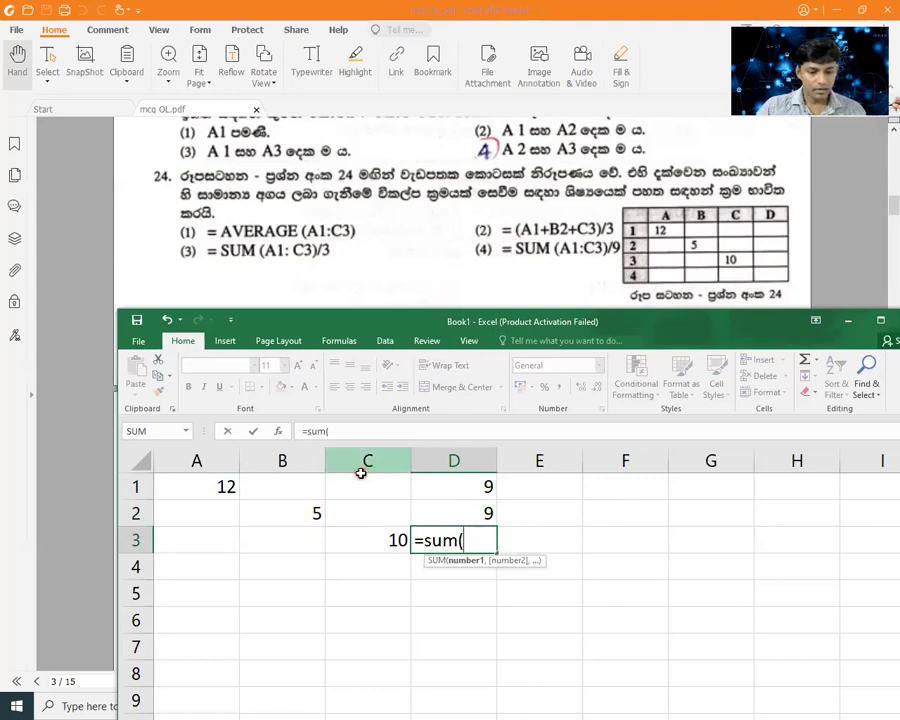
left_click_drag(195, 484, 342, 533)
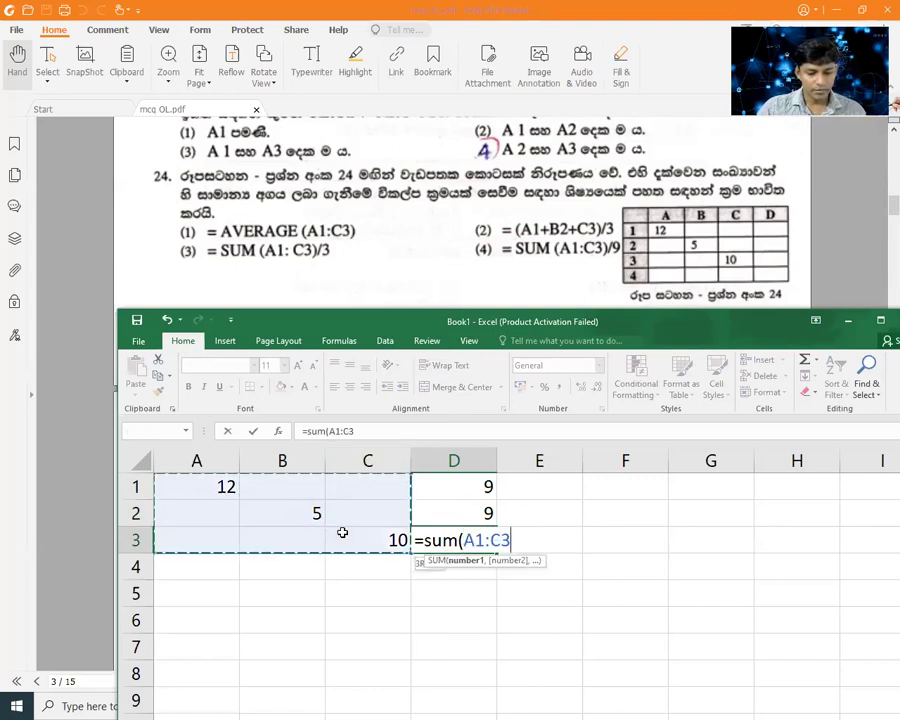
type(")")
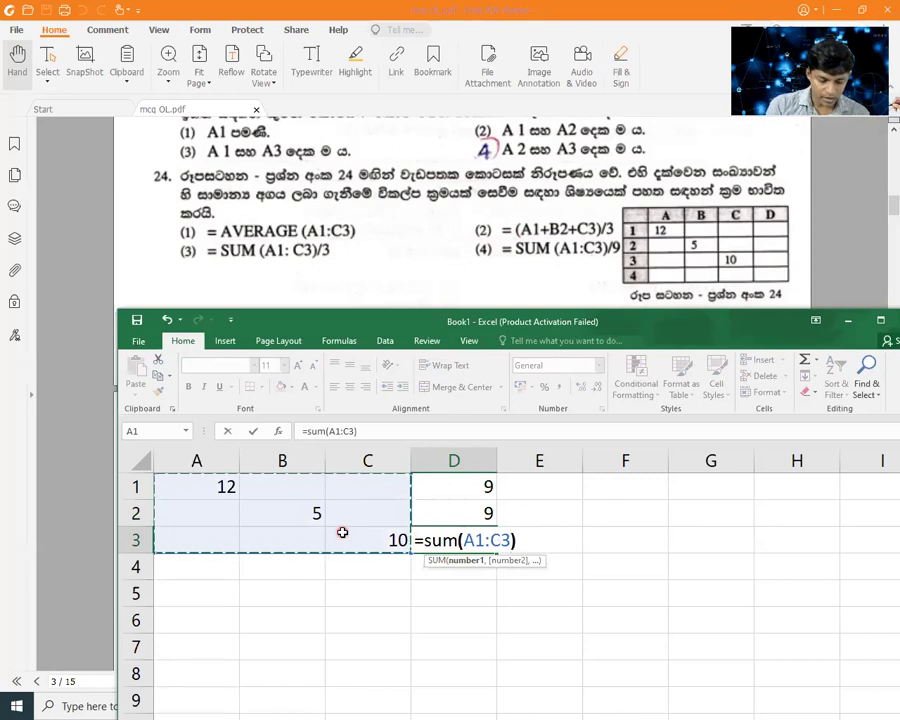
type("/3")
key("Return")
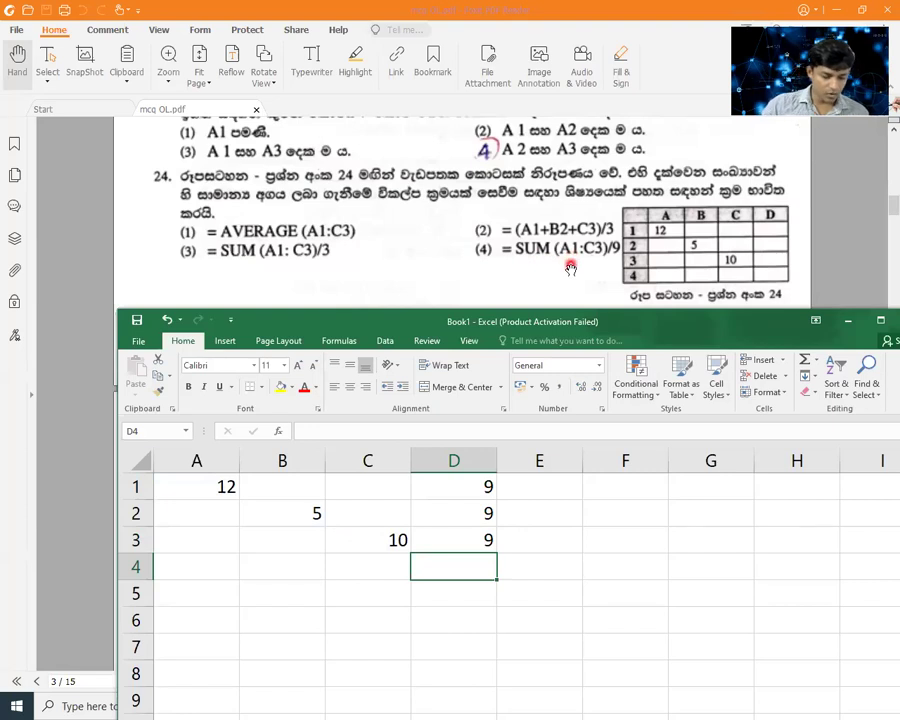
Step: Enter =SUM(A1:C3)/9 in cell D4, which returns 3
type("=sum(")
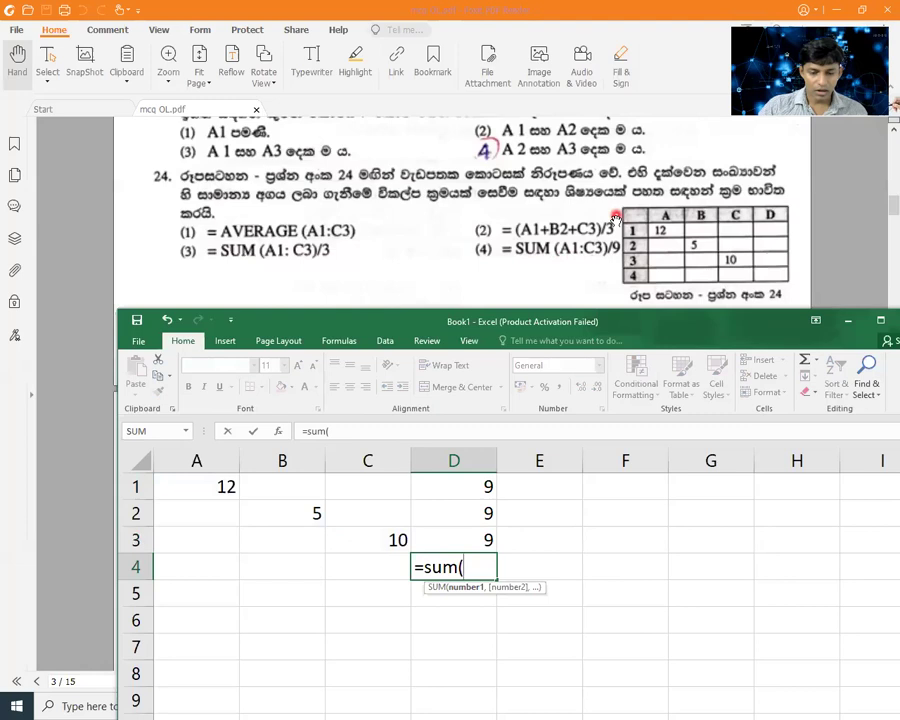
left_click_drag(213, 486, 338, 530)
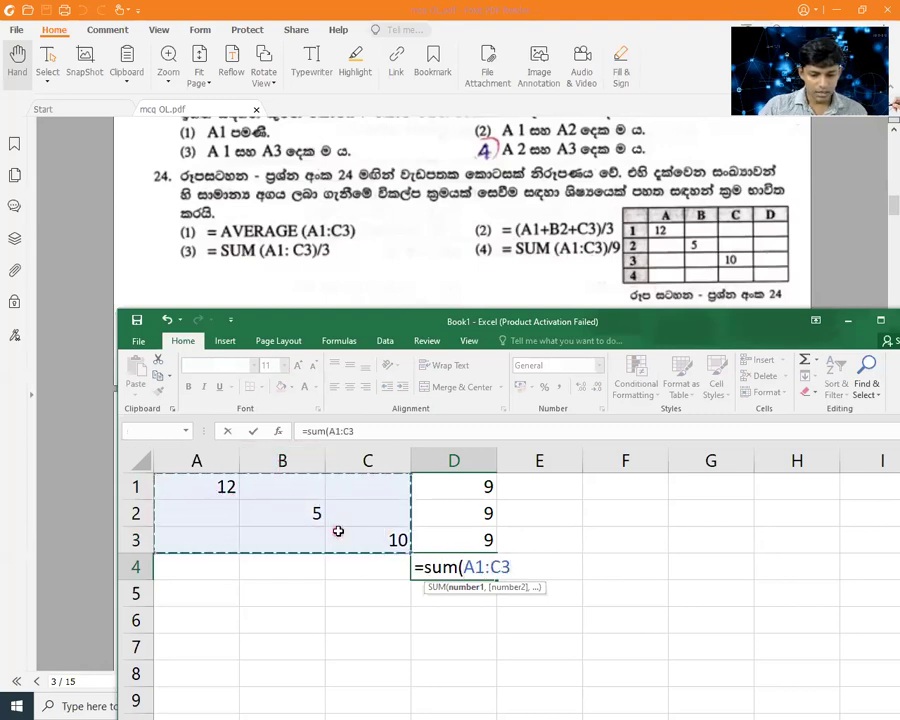
type(")/")
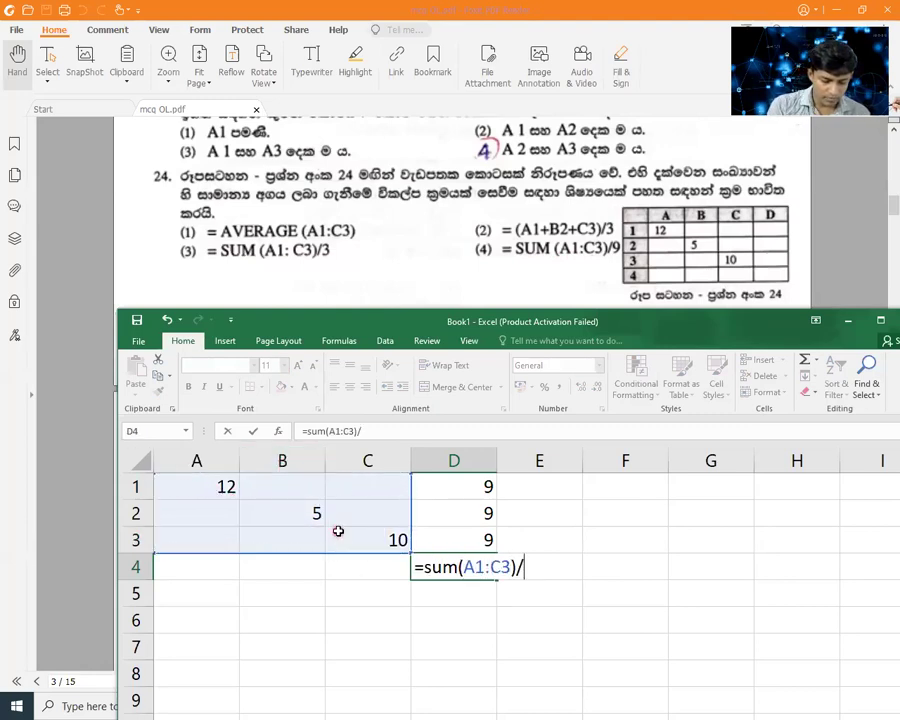
type("9")
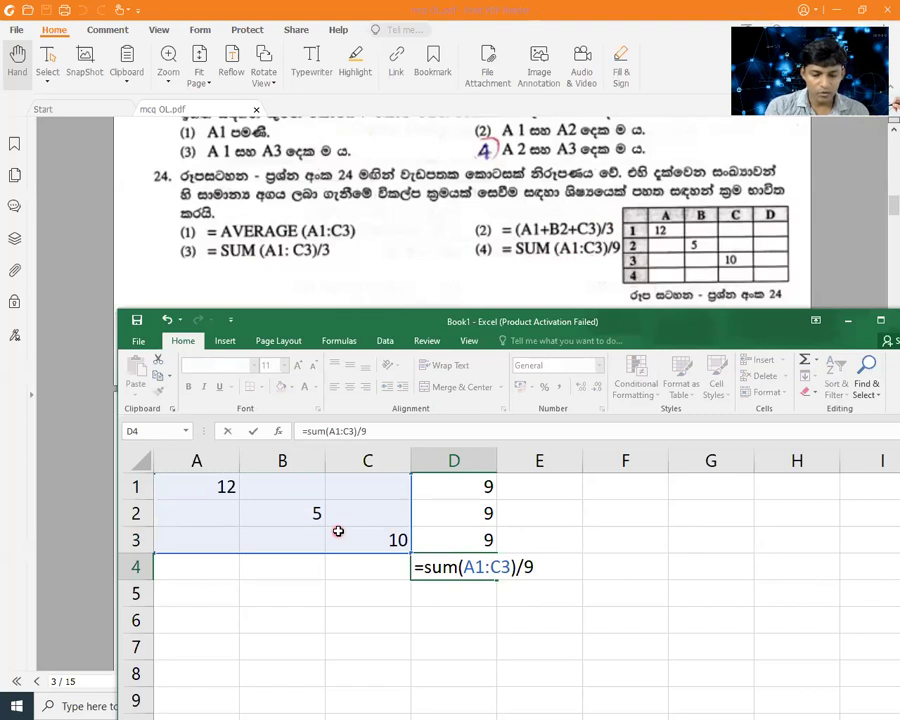
key("Return")
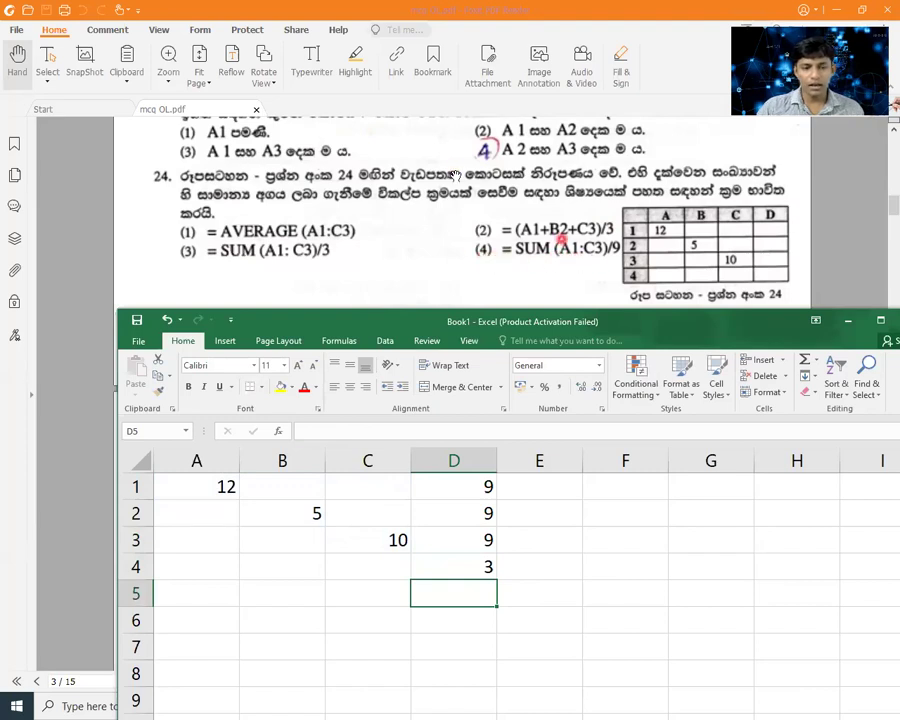
left_click(522, 205)
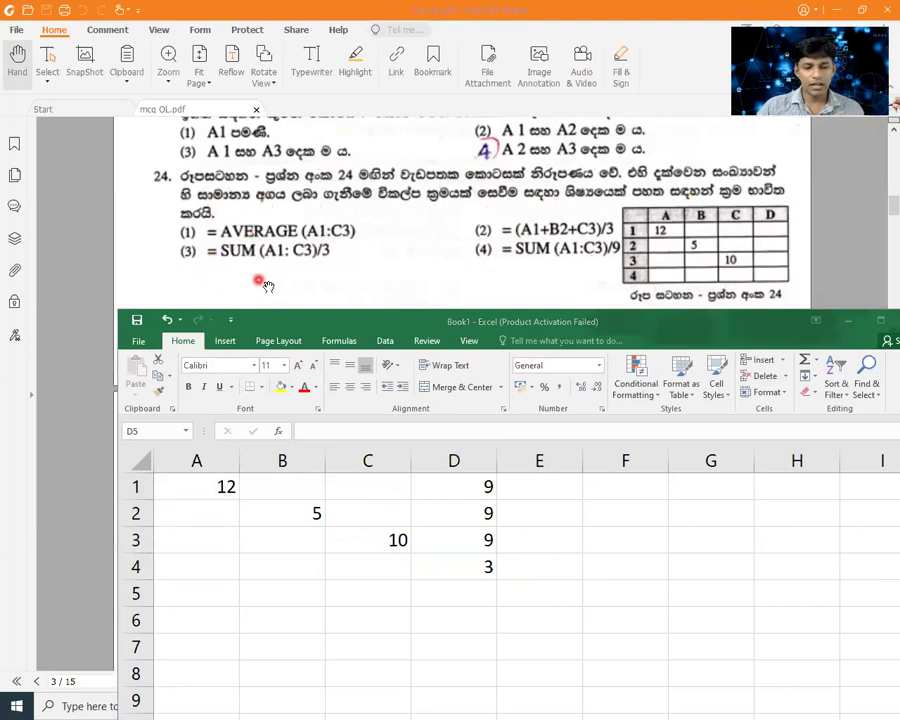
Step: Bring the exam PDF forward and scroll to the 2009 page's questions 19–24
left_click(450, 280)
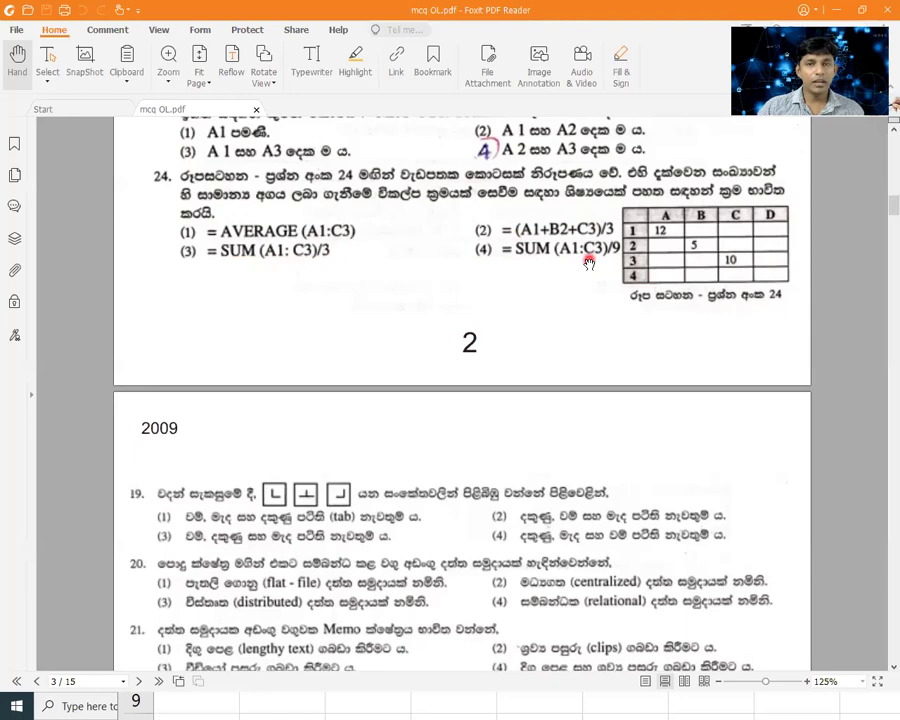
scroll(589, 263, "down", 1)
scroll(589, 263, "down", 2)
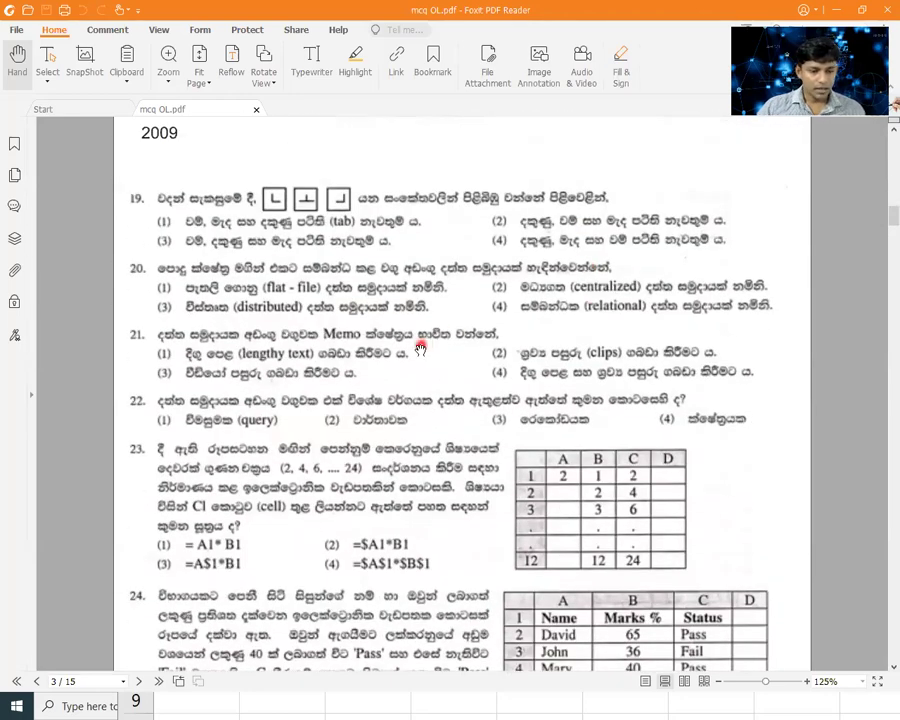
scroll(420, 344, "up", 1, "ctrl")
scroll(414, 352, "down", 1)
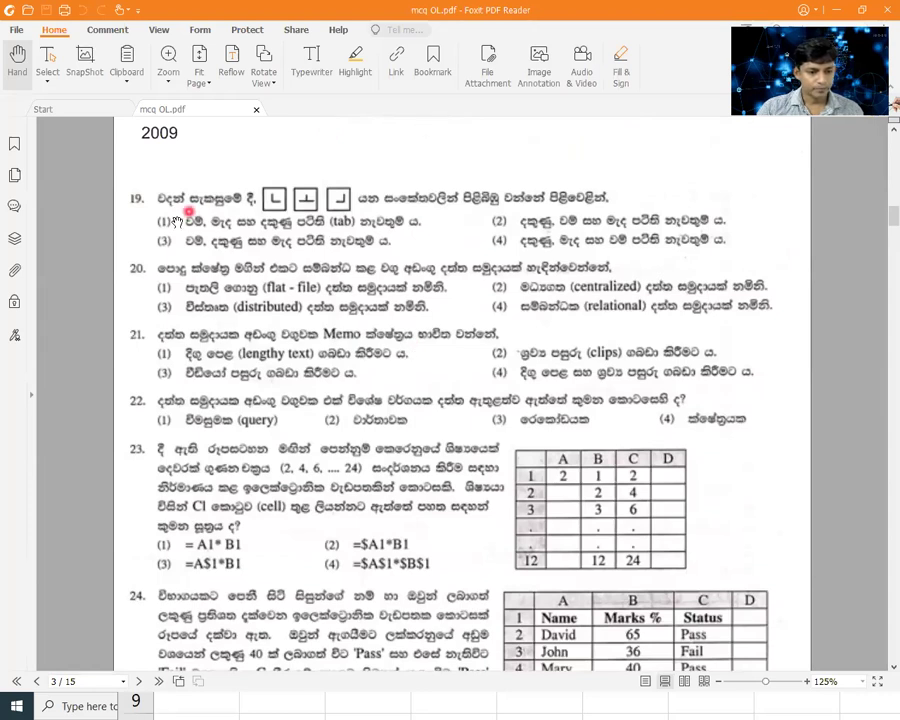
Step: Circle question numbers 20–21 in red, tick 19 and 23, then mark 19 and 23 in green
mouse_move(124, 268)
left_mouse_down()
mouse_move(143, 250)
mouse_move(126, 262)
left_mouse_up()
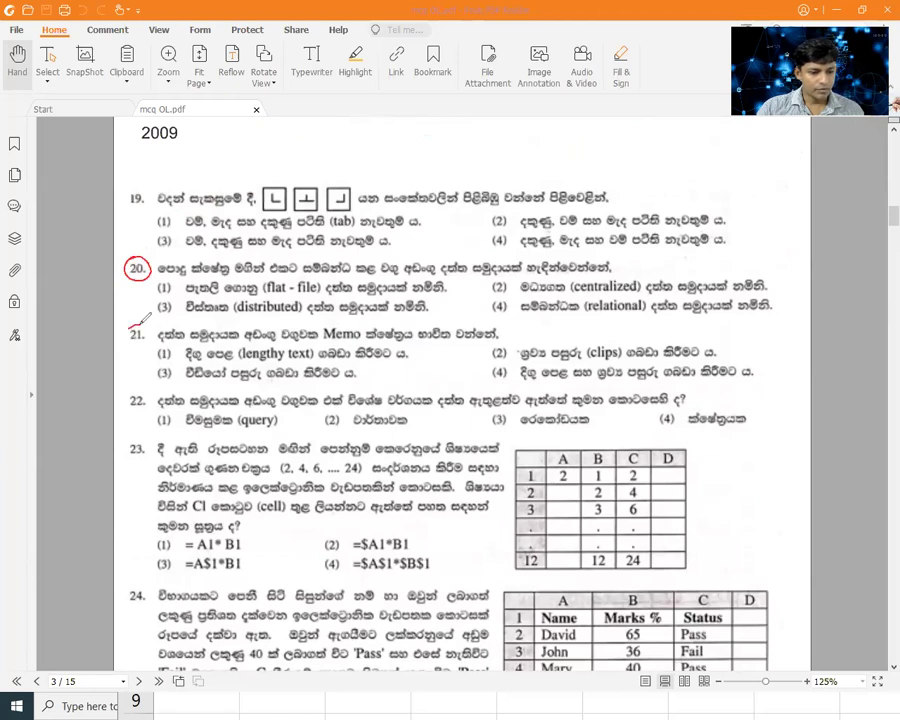
mouse_move(148, 316)
left_mouse_down()
mouse_move(154, 338)
mouse_move(128, 396)
left_mouse_up()
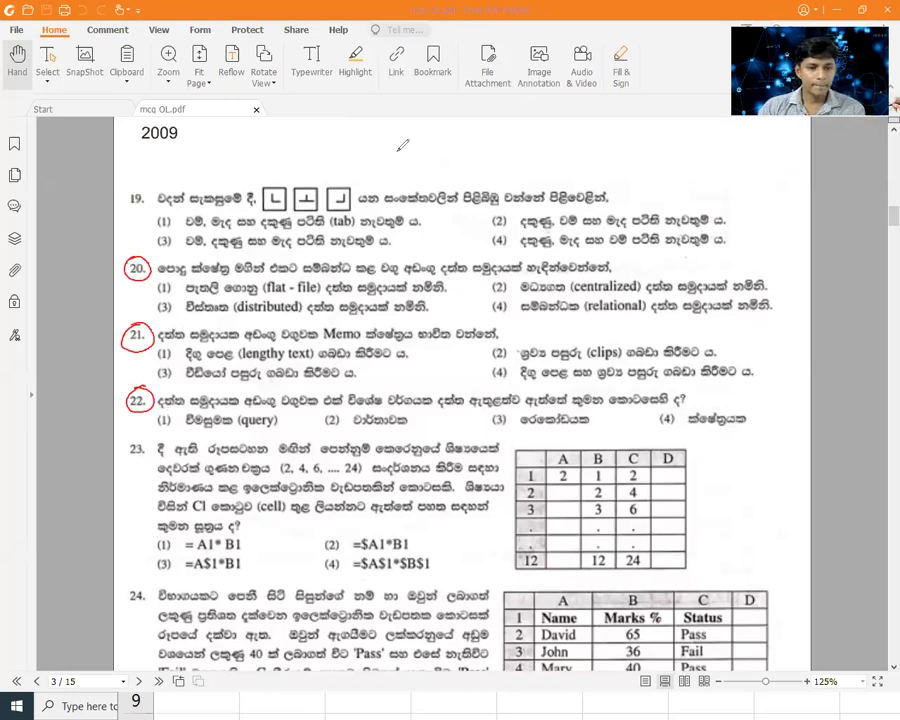
left_click_drag(128, 209, 175, 190)
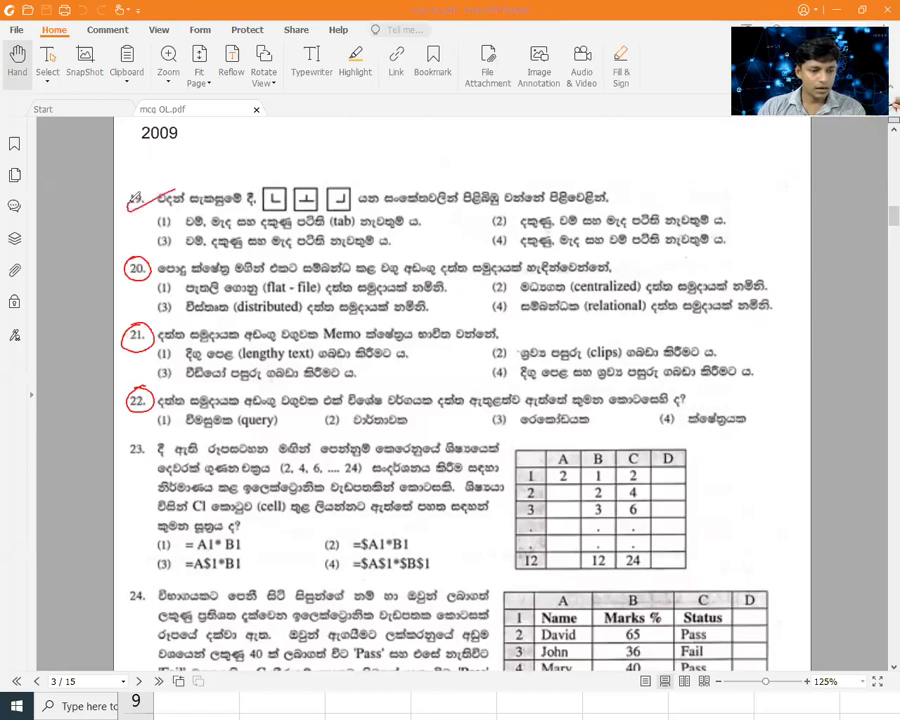
left_click_drag(127, 454, 171, 437)
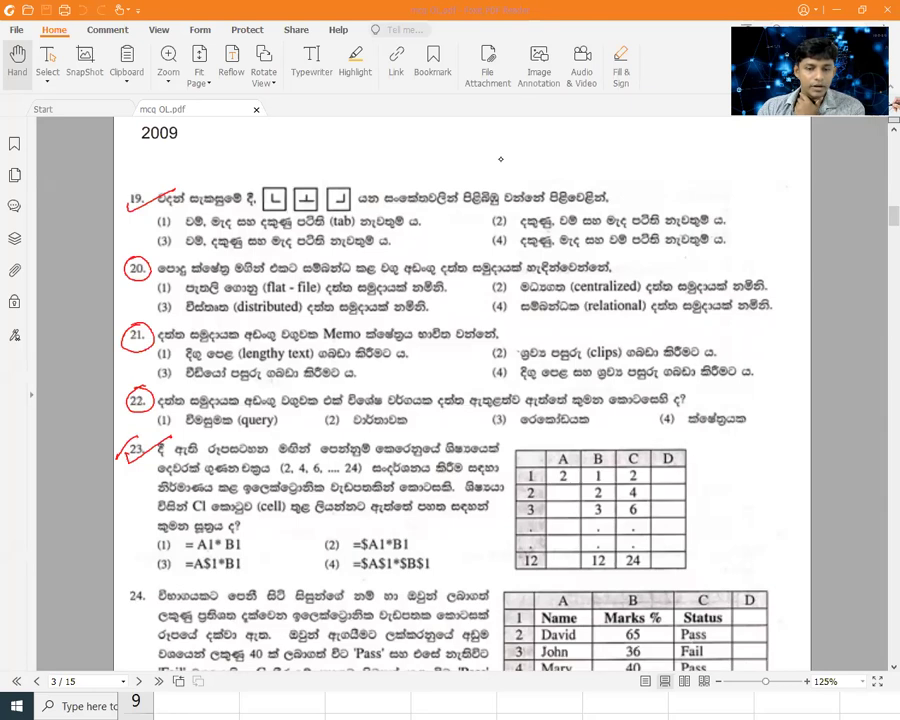
left_click_drag(160, 186, 168, 190)
mouse_move(110, 455)
left_mouse_down()
mouse_move(143, 421)
mouse_move(158, 426)
left_mouse_up()
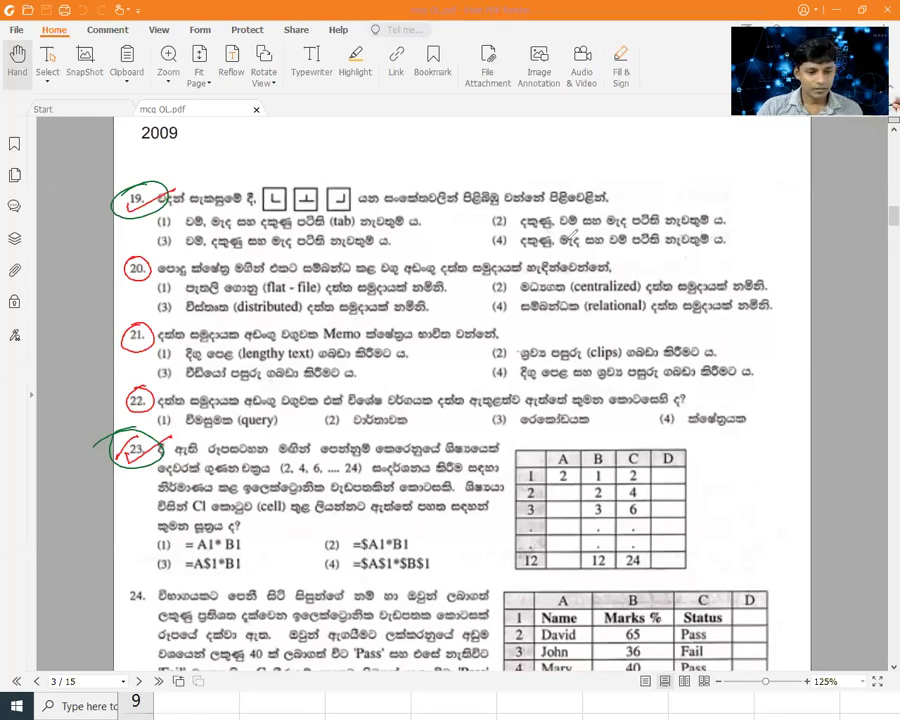
Step: Underline Q19 option (1) and Q23 option (3) in red, sketch tab symbols, and ring option (1) in blue
left_click_drag(153, 230, 204, 229)
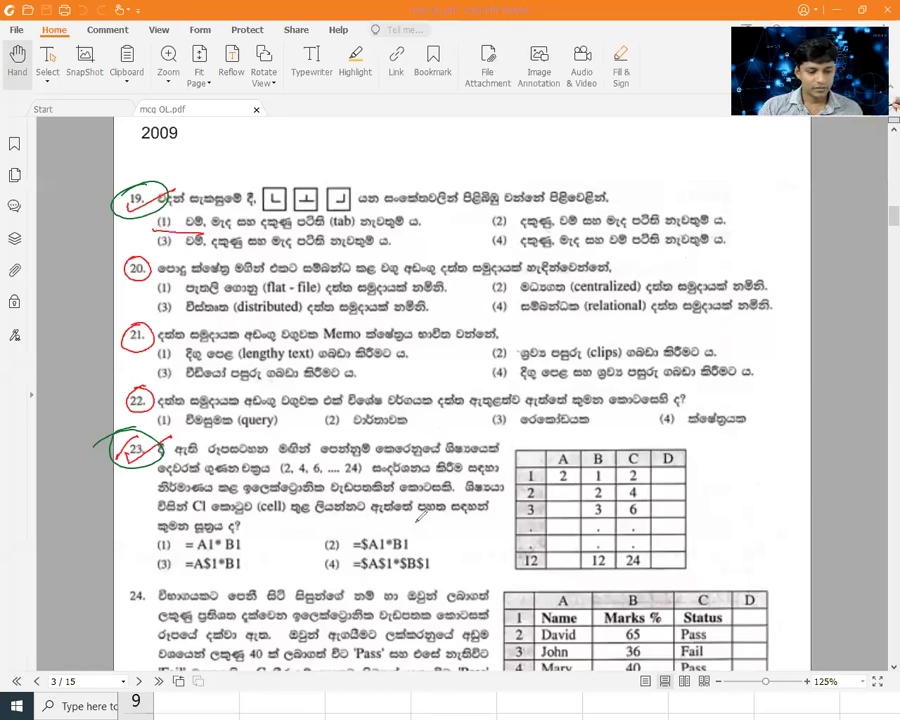
left_click_drag(156, 564, 197, 577)
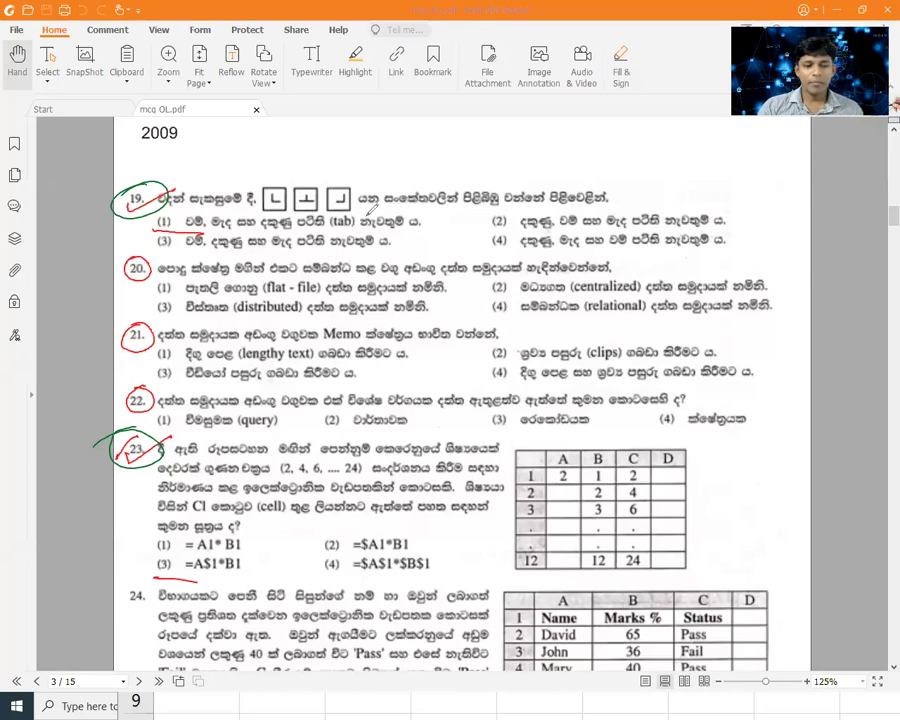
mouse_move(381, 153)
left_mouse_down()
mouse_move(402, 173)
mouse_move(441, 170)
left_mouse_up()
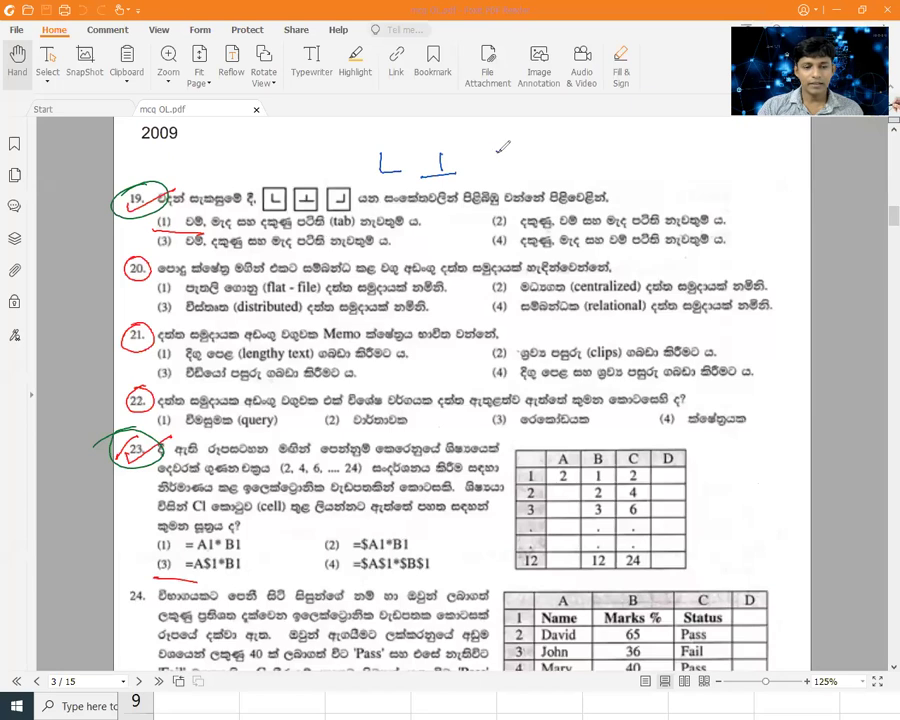
mouse_move(548, 144)
left_mouse_down()
mouse_move(564, 166)
mouse_move(581, 142)
left_mouse_up()
left_click_drag(549, 176, 598, 174)
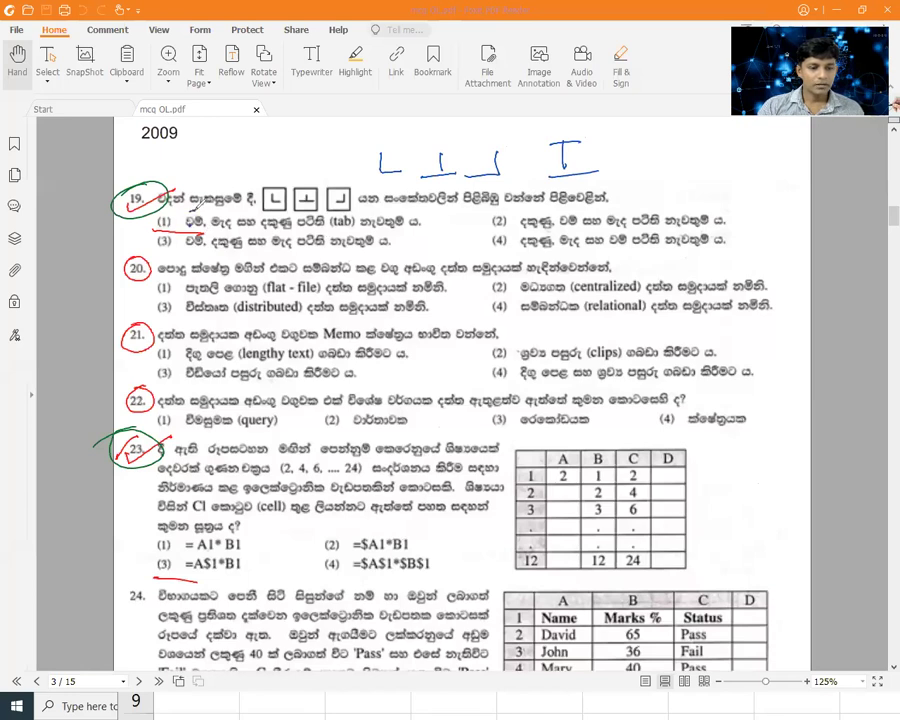
mouse_move(264, 192)
left_mouse_down()
mouse_move(294, 180)
mouse_move(360, 182)
left_mouse_up()
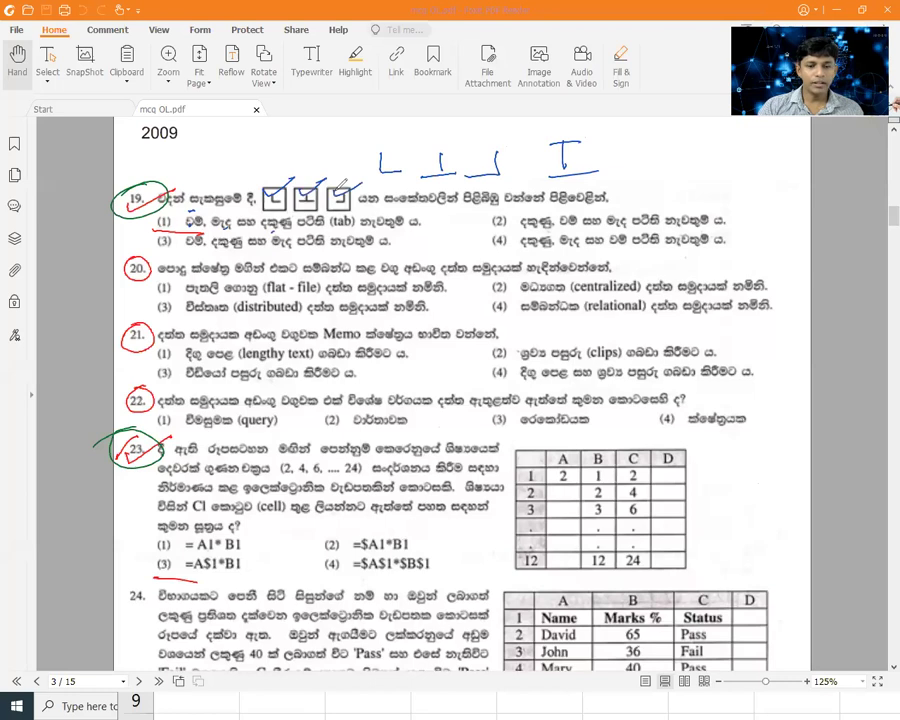
left_click_drag(195, 214, 288, 226)
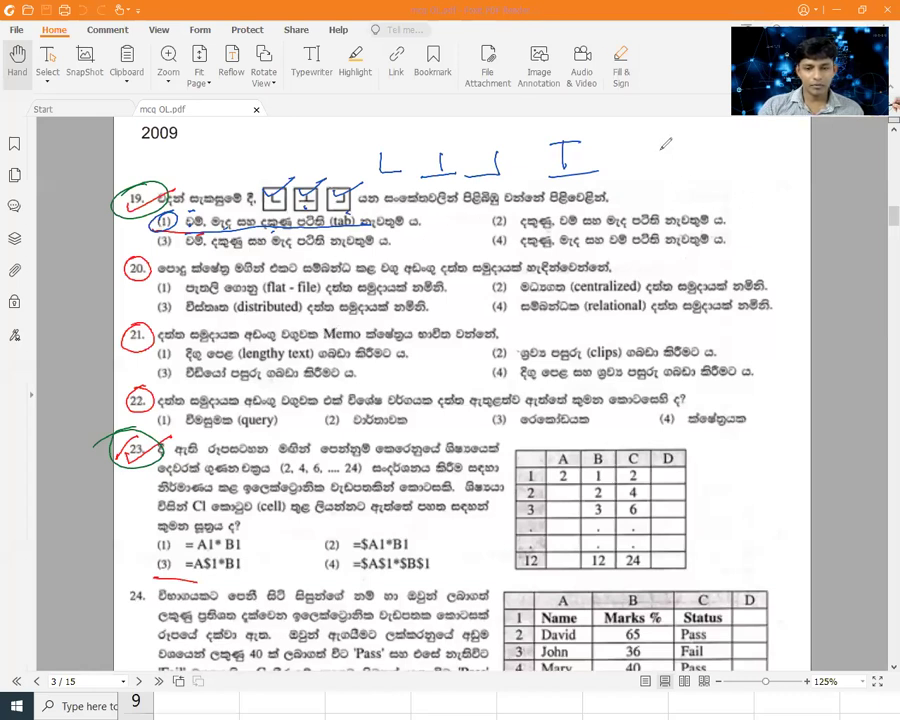
Step: Sketch two text-alignment diagrams at the top right and add a stroke to the tab sketches
mouse_move(656, 143)
left_mouse_down()
mouse_move(660, 185)
mouse_move(690, 148)
mouse_move(694, 174)
mouse_move(725, 137)
left_mouse_up()
left_click_drag(660, 152, 702, 150)
left_click_drag(660, 169, 700, 166)
left_click_drag(752, 133, 760, 185)
mouse_move(723, 150)
left_mouse_down()
mouse_move(785, 140)
mouse_move(800, 172)
left_mouse_up()
left_click_drag(720, 193, 803, 185)
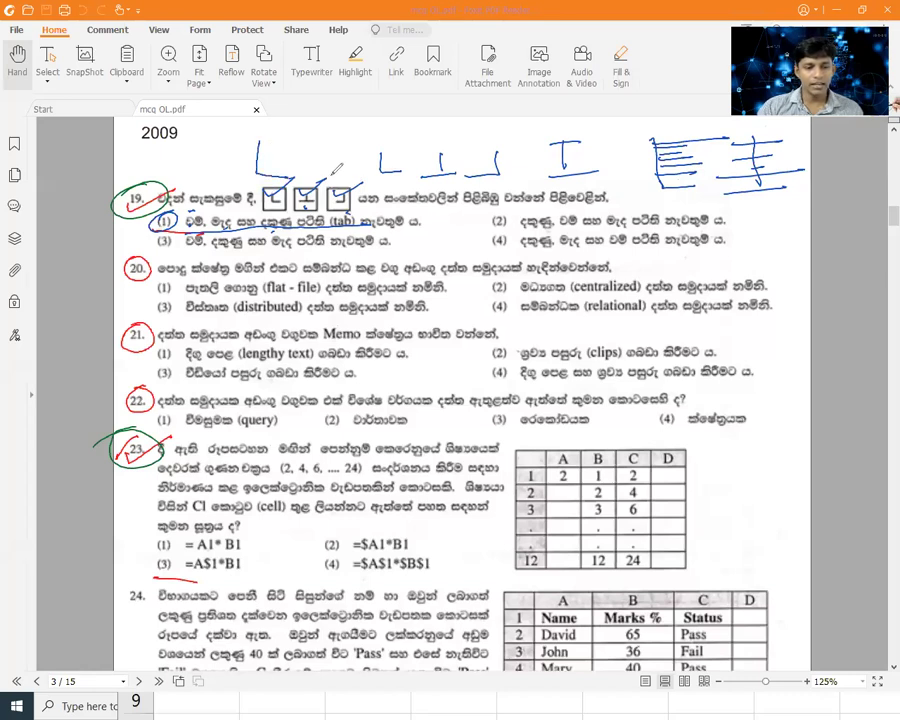
left_click_drag(322, 150, 322, 172)
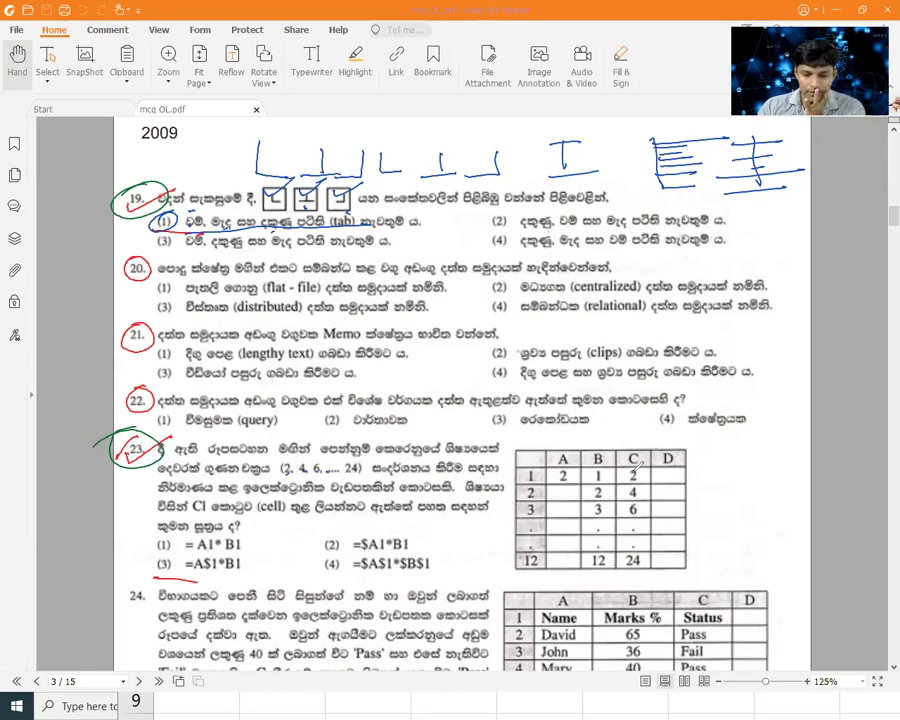
Step: Mark question 23's table with an arrow to C1 and circles around column B's 2 and 3
left_click_drag(643, 473, 727, 450)
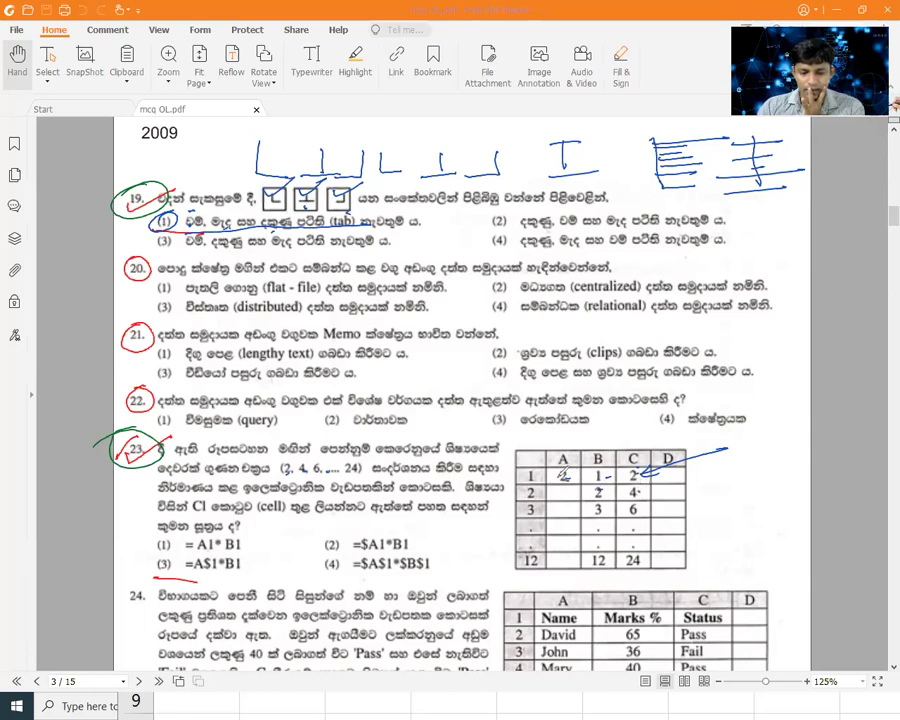
mouse_move(594, 507)
left_mouse_down()
mouse_move(606, 534)
mouse_move(630, 536)
mouse_move(590, 546)
mouse_move(637, 540)
left_mouse_up()
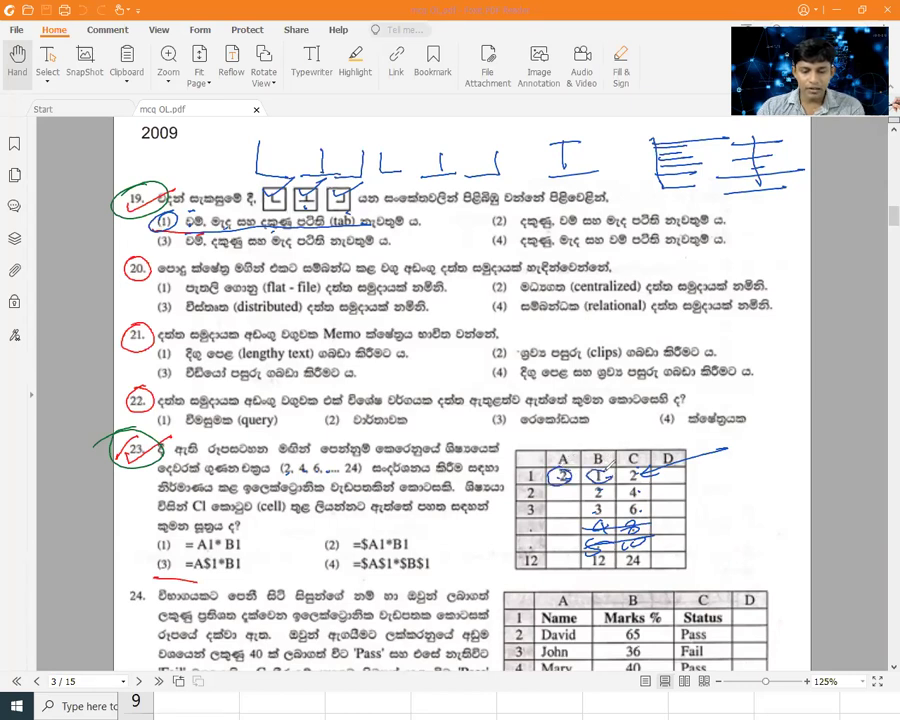
left_click_drag(604, 483, 592, 516)
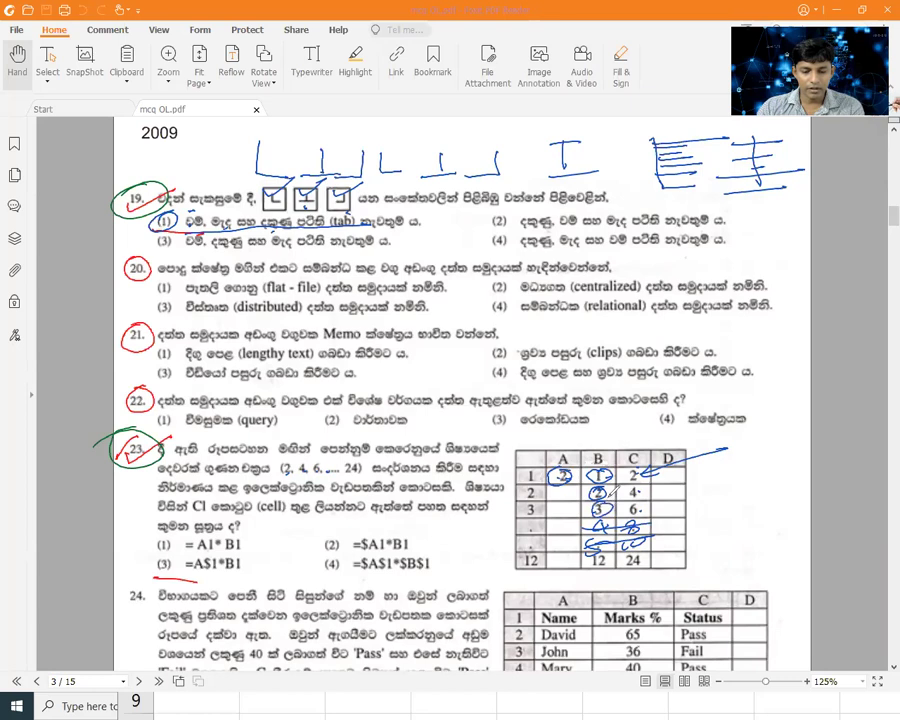
Step: Handwrite three =A$1*B formula lines beside the question 23 table
mouse_move(737, 445)
left_mouse_down()
mouse_move(757, 442)
mouse_move(759, 450)
mouse_move(792, 438)
left_mouse_up()
mouse_move(778, 433)
left_mouse_down()
mouse_move(804, 442)
mouse_move(821, 420)
mouse_move(821, 436)
mouse_move(862, 404)
mouse_move(860, 417)
mouse_move(893, 420)
left_mouse_up()
mouse_move(733, 479)
left_mouse_down()
mouse_move(752, 476)
mouse_move(753, 484)
left_mouse_up()
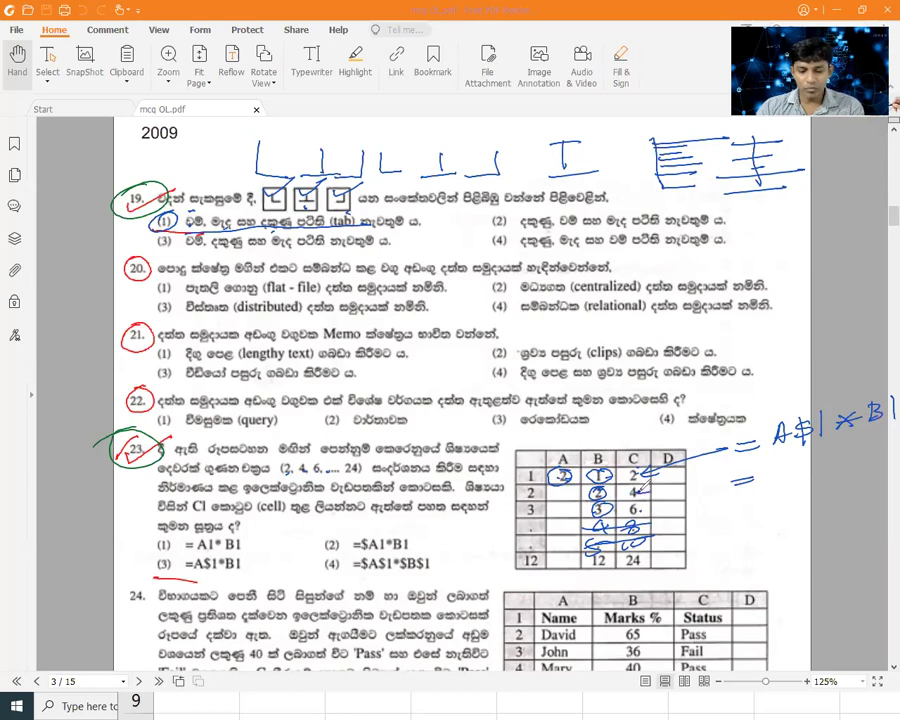
mouse_move(785, 455)
left_mouse_down()
mouse_move(797, 486)
mouse_move(810, 462)
mouse_move(810, 478)
mouse_move(846, 470)
mouse_move(830, 471)
left_mouse_up()
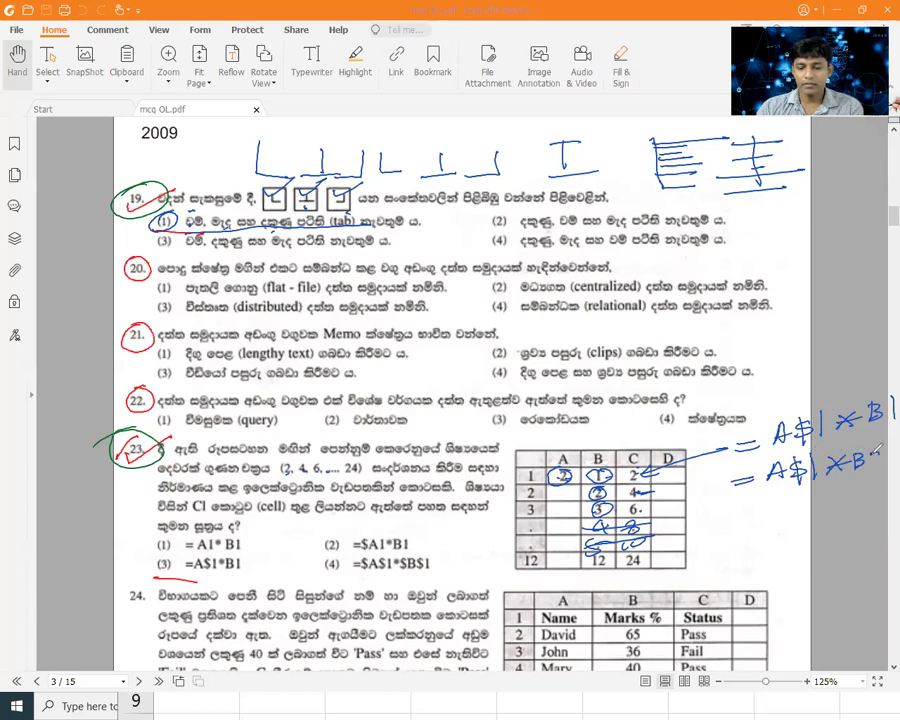
left_click_drag(735, 514, 758, 511)
mouse_move(737, 523)
left_mouse_down()
mouse_move(786, 512)
mouse_move(812, 488)
mouse_move(796, 513)
left_mouse_up()
mouse_move(801, 490)
left_mouse_down()
mouse_move(803, 518)
mouse_move(846, 510)
left_mouse_up()
mouse_move(846, 497)
left_mouse_down()
mouse_move(830, 512)
mouse_move(866, 488)
mouse_move(863, 510)
mouse_move(878, 507)
left_mouse_up()
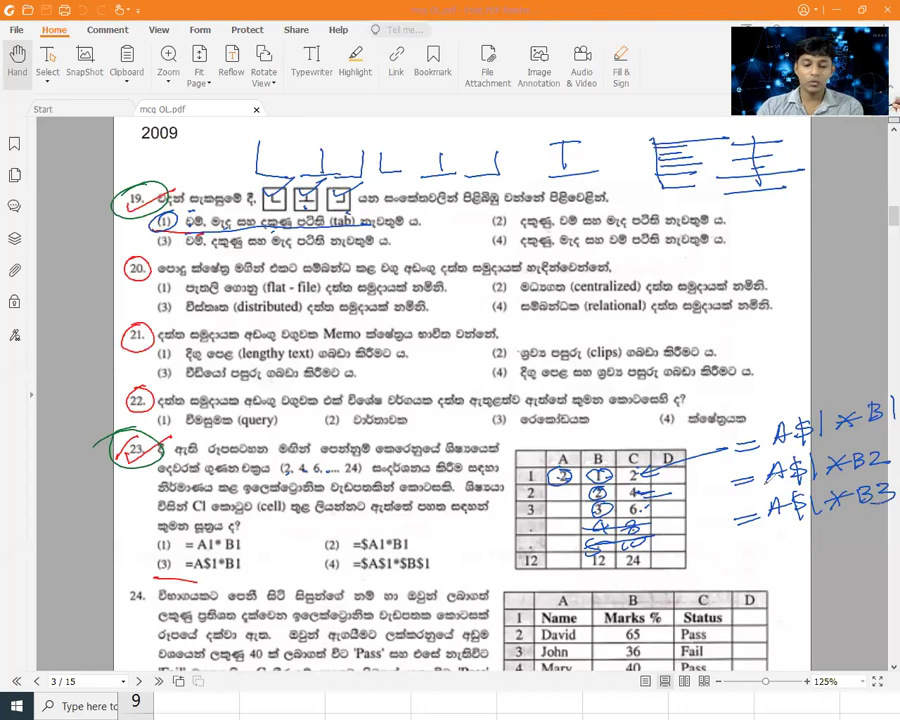
Step: Circle A1's 2 heavily, draw two downward arrows, and mark option (3) =A$1*B1 in blue
mouse_move(570, 464)
left_mouse_down()
mouse_move(545, 472)
mouse_move(568, 484)
mouse_move(566, 468)
mouse_move(590, 482)
mouse_move(596, 565)
left_mouse_up()
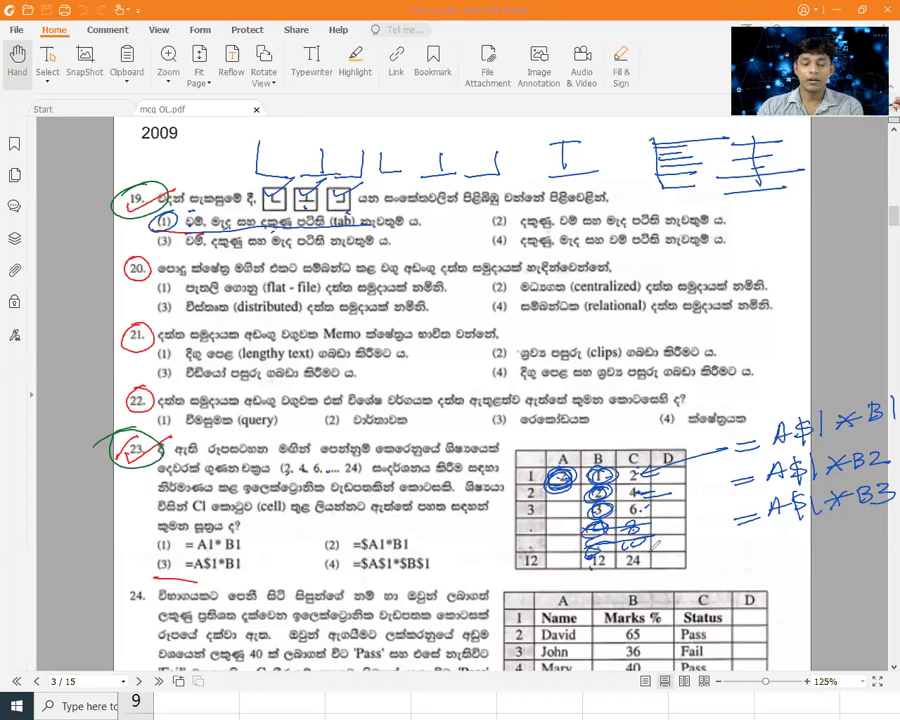
left_click_drag(846, 345, 840, 378)
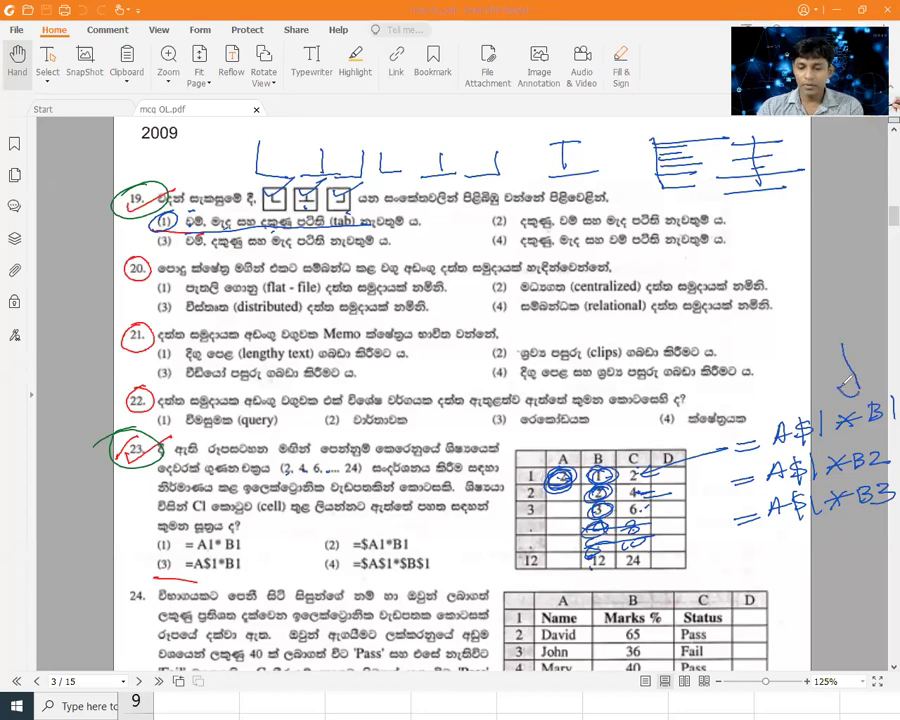
left_click_drag(768, 372, 770, 410)
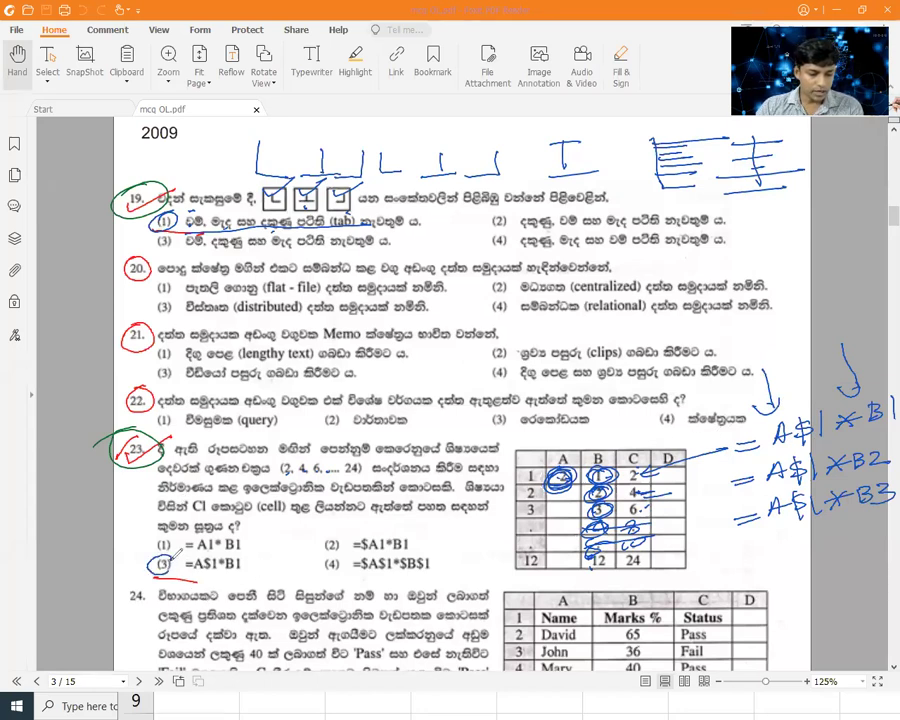
mouse_move(188, 575)
left_mouse_down()
mouse_move(263, 572)
mouse_move(268, 550)
mouse_move(245, 550)
left_mouse_up()
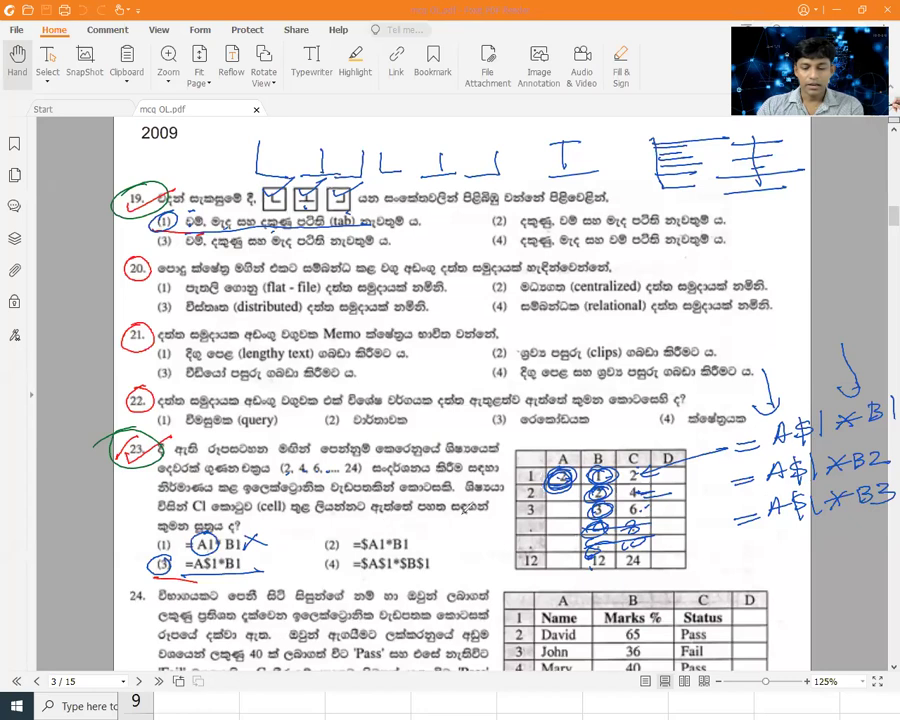
Step: Write further formula notes (=A|*B1, =A2*) by the lower table and an arrow after option (2)
left_click_drag(732, 569, 830, 557)
mouse_move(828, 540)
left_mouse_down()
mouse_move(812, 558)
mouse_move(836, 561)
left_mouse_up()
mouse_move(836, 539)
left_mouse_down()
mouse_move(837, 560)
mouse_move(858, 557)
left_mouse_up()
left_click_drag(752, 600, 768, 597)
left_click_drag(754, 606, 798, 600)
left_click_drag(784, 595, 837, 579)
mouse_move(822, 580)
left_mouse_down()
mouse_move(835, 592)
mouse_move(870, 585)
left_mouse_up()
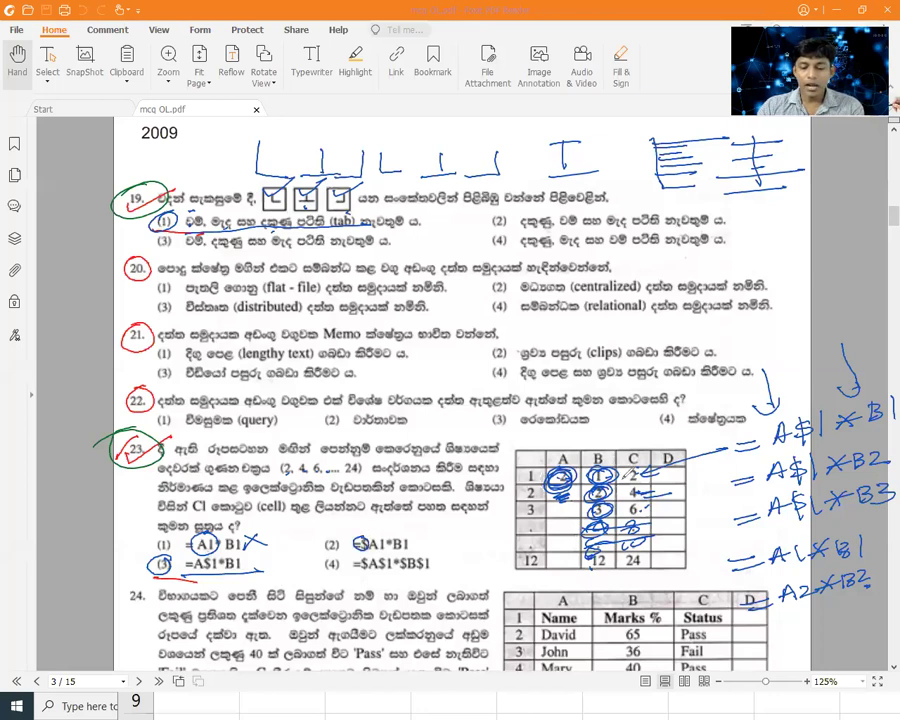
left_click_drag(422, 545, 447, 530)
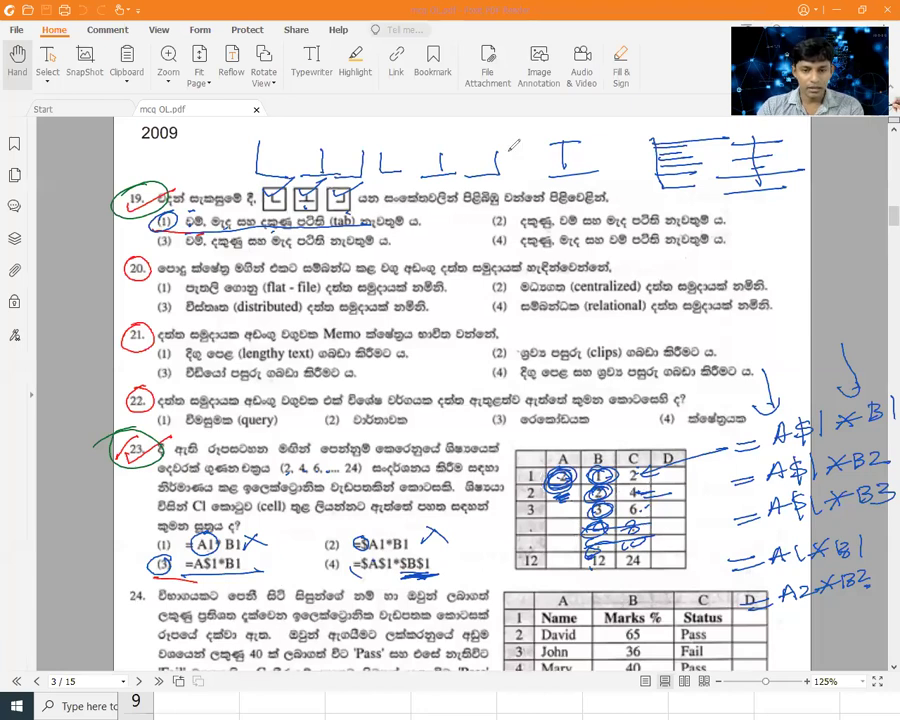
Step: Clear all ink, draw an underline under option (3) and a curved arrow, then erase them
key("e")
left_click_drag(141, 575, 237, 578)
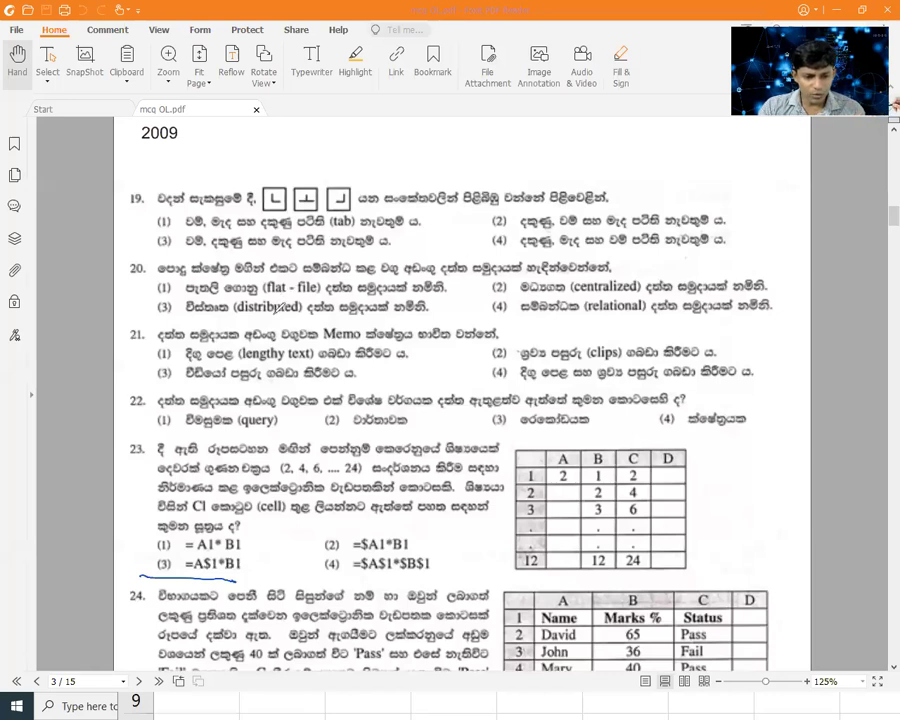
left_click_drag(258, 306, 445, 435)
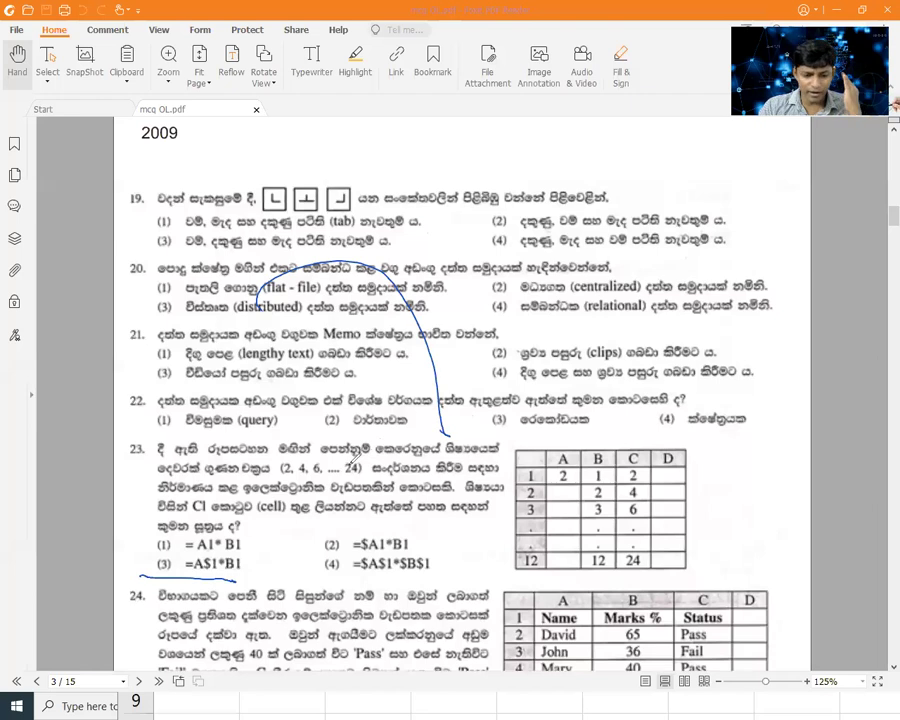
key("e")
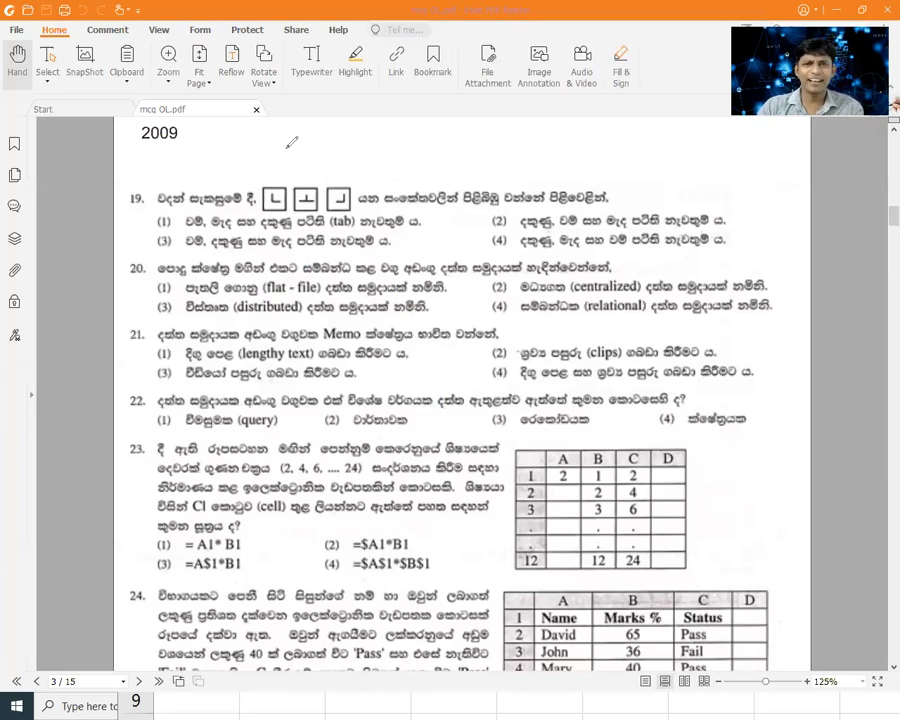
Step: Scroll down to bring question 24's IF-formula table and question 25 into view
scroll(468, 354, "down", 3)
scroll(478, 354, "down", 2)
scroll(486, 327, "down", 3)
scroll(486, 327, "down", 1)
scroll(490, 325, "down", 1)
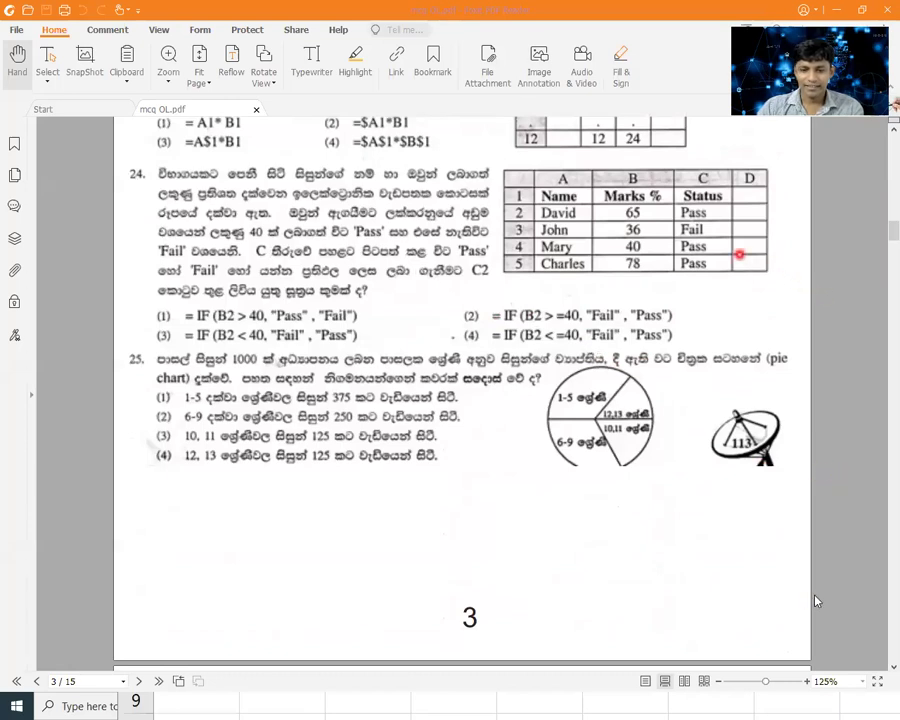
scroll(815, 600, "up", 1)
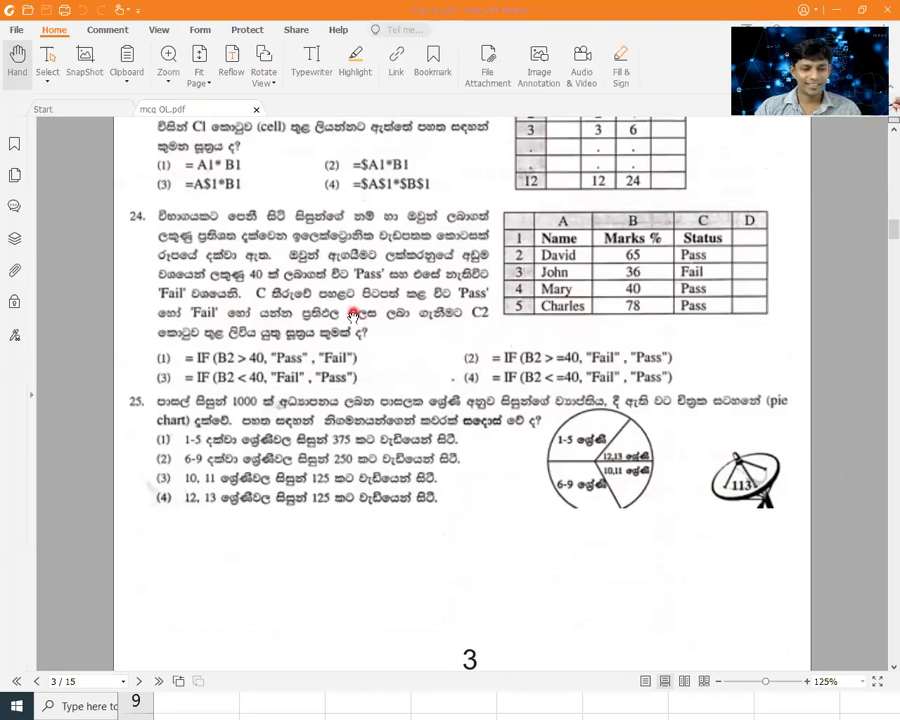
scroll(362, 310, "down", 1)
scroll(358, 318, "up", 1)
scroll(356, 316, "up", 1)
scroll(352, 312, "up", 1)
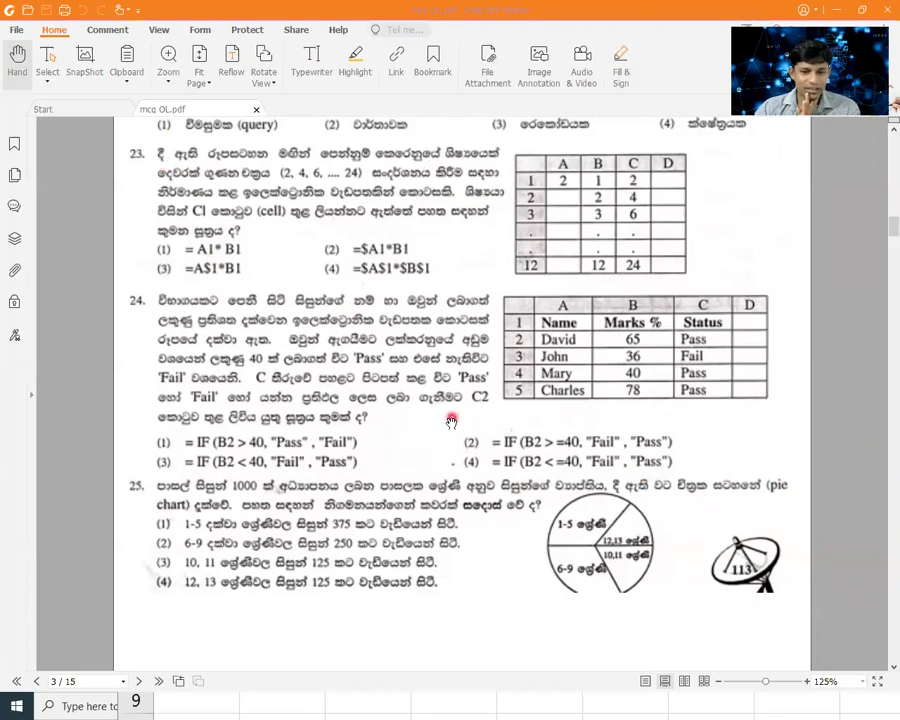
scroll(290, 305, "down", 3)
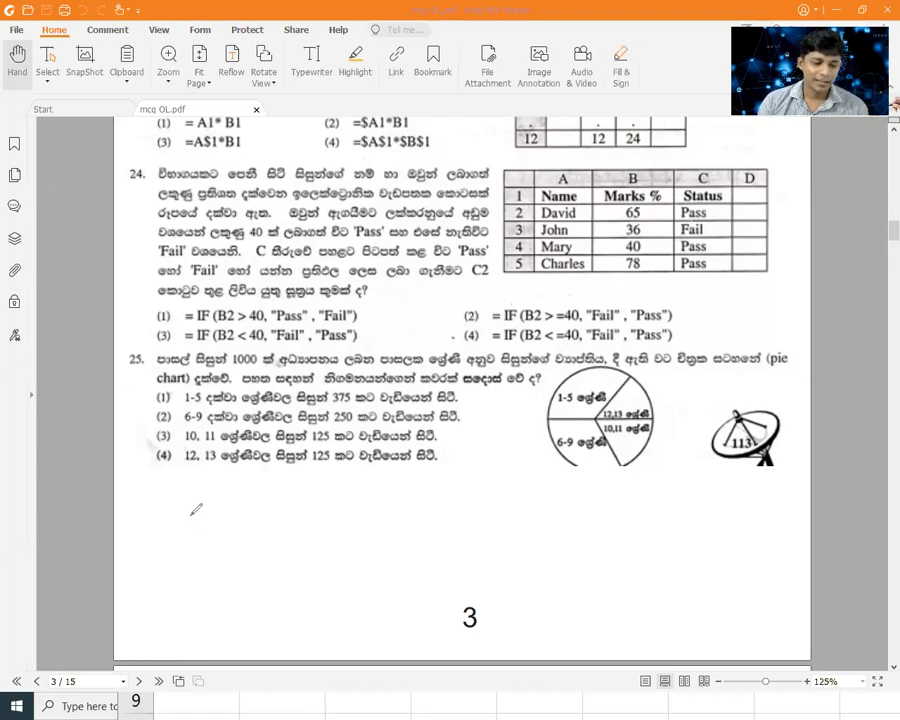
Step: Write and undo a number note, then handwrite 'Maths → ICT' below question 25
mouse_move(176, 512)
left_mouse_down()
mouse_move(222, 522)
mouse_move(258, 506)
mouse_move(256, 518)
left_mouse_up()
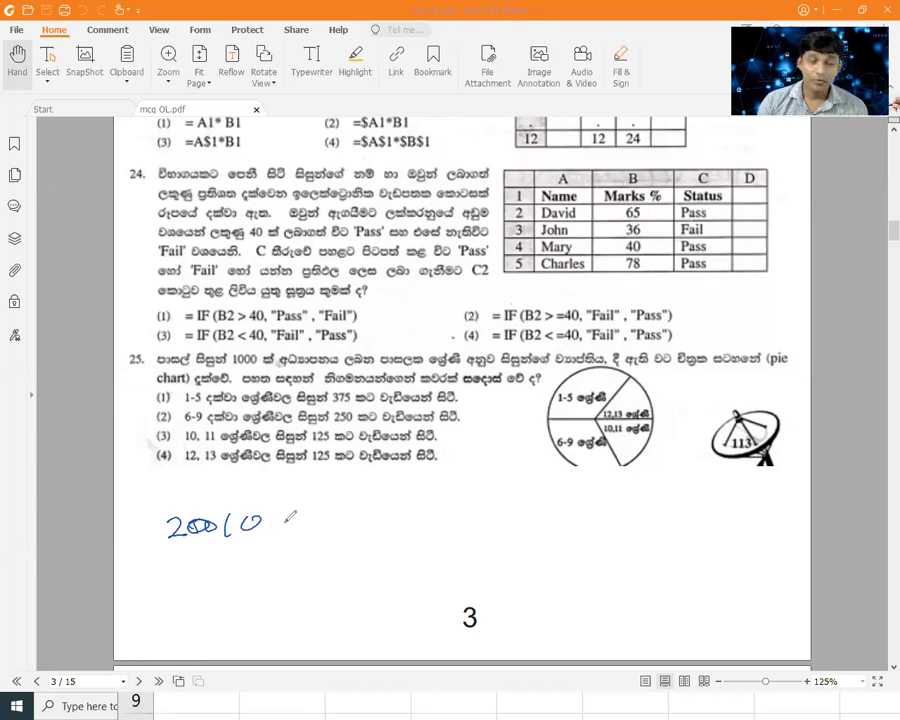
mouse_move(324, 484)
left_mouse_down()
mouse_move(338, 486)
mouse_move(328, 513)
mouse_move(362, 486)
left_mouse_up()
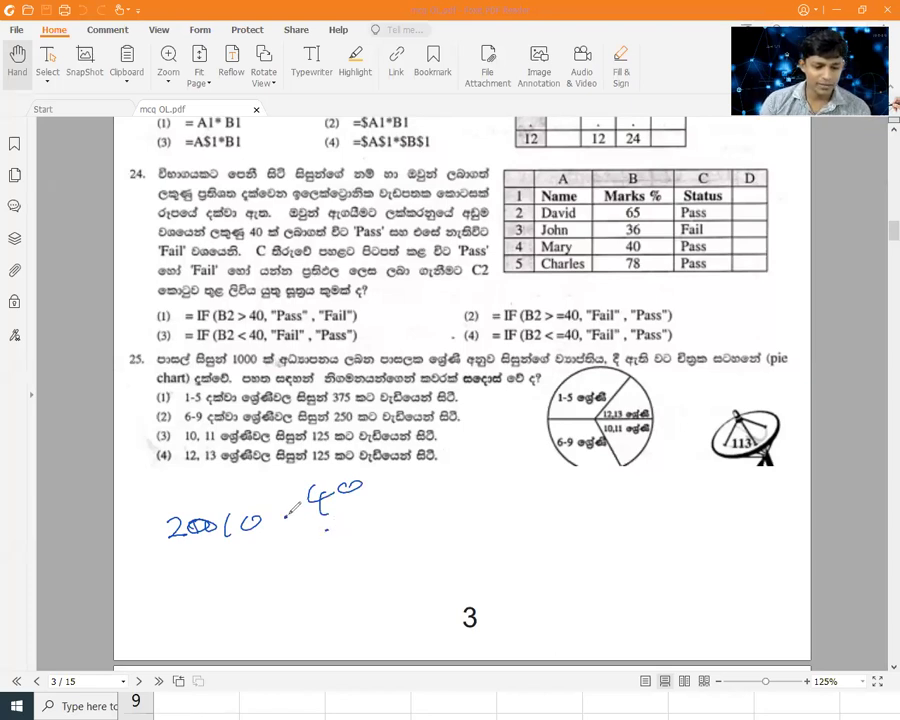
left_click_drag(287, 518, 300, 511)
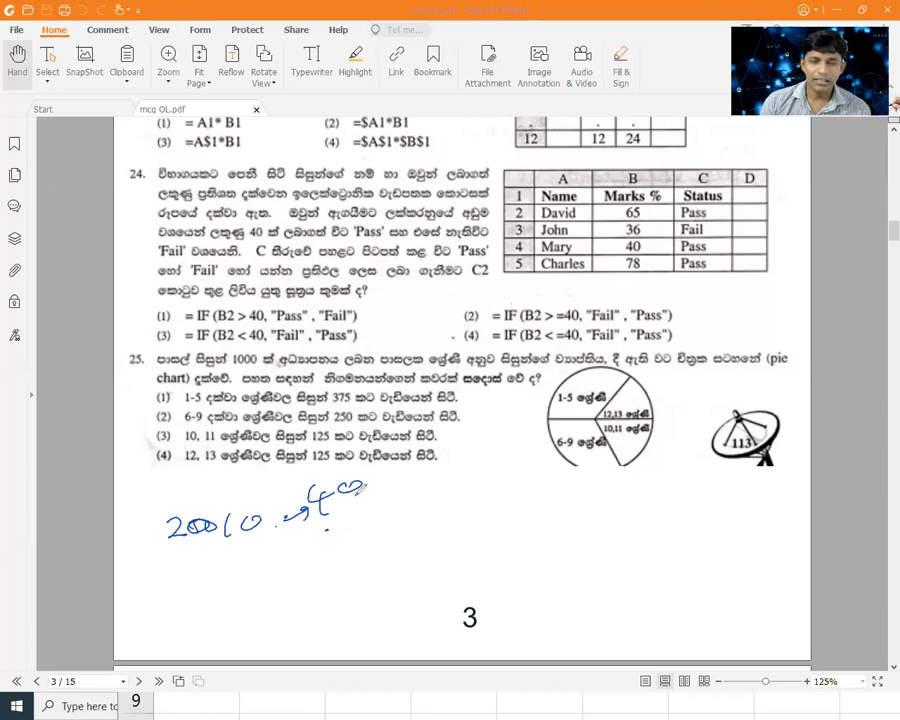
key("ctrl+z")
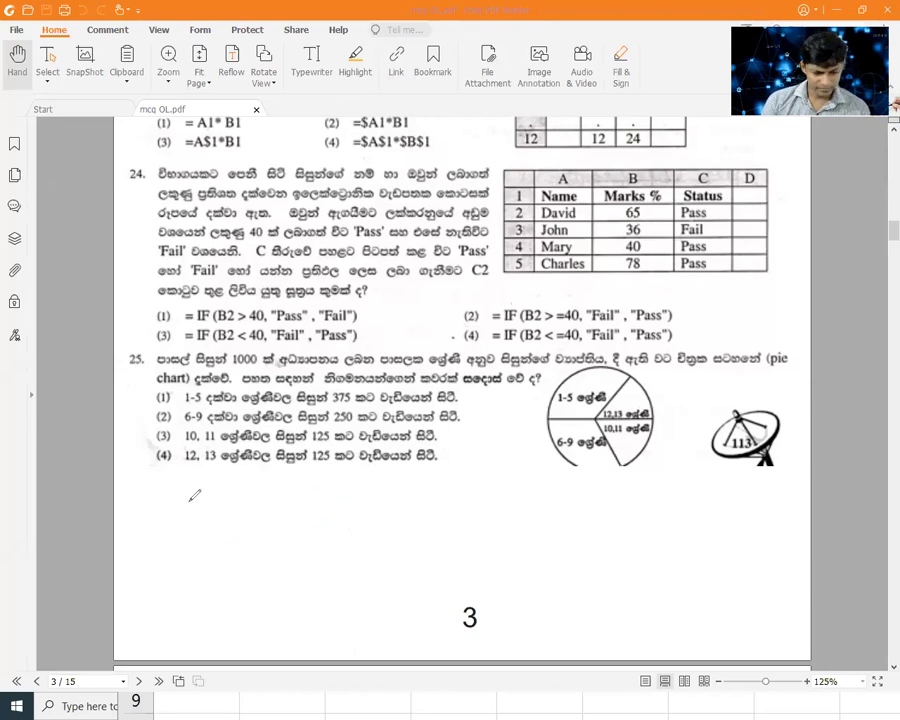
mouse_move(182, 515)
left_mouse_down()
mouse_move(235, 495)
mouse_move(252, 512)
mouse_move(270, 510)
left_mouse_up()
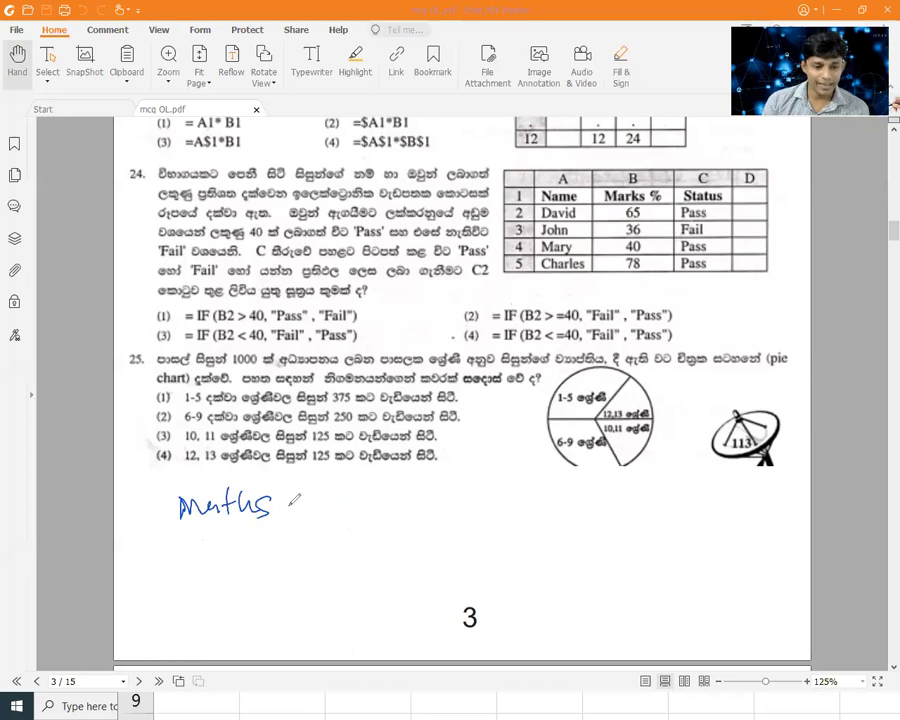
mouse_move(286, 505)
left_mouse_down()
mouse_move(344, 488)
mouse_move(388, 490)
left_mouse_up()
mouse_move(405, 476)
left_mouse_down()
mouse_move(430, 464)
mouse_move(418, 490)
mouse_move(435, 463)
left_mouse_up()
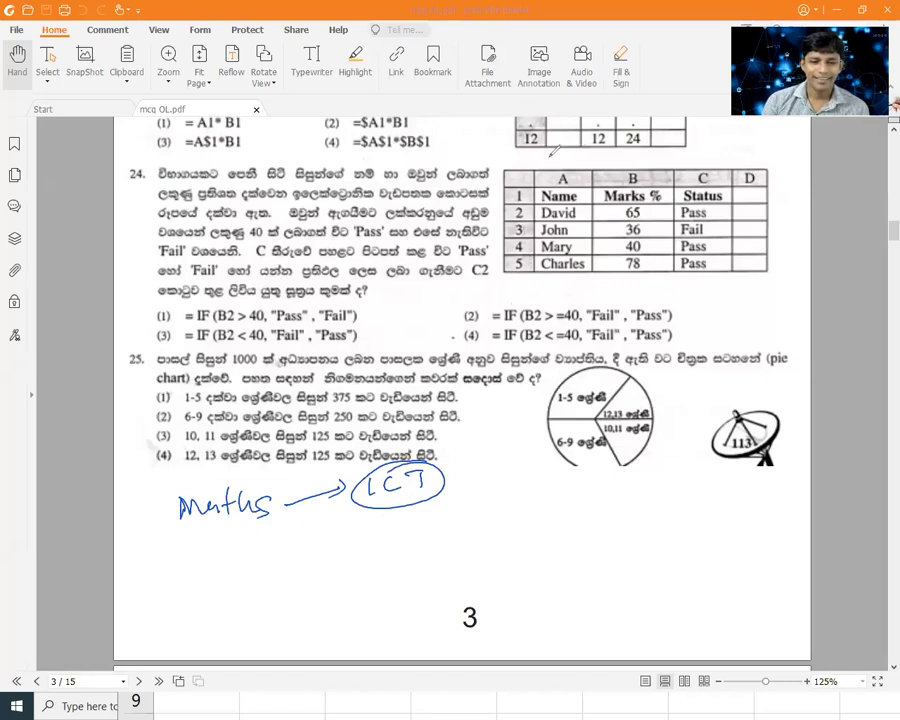
Step: Replace the Maths → ICT note with a handwritten '2 – 5', a sloping underline and a curve
key("ctrl+z")
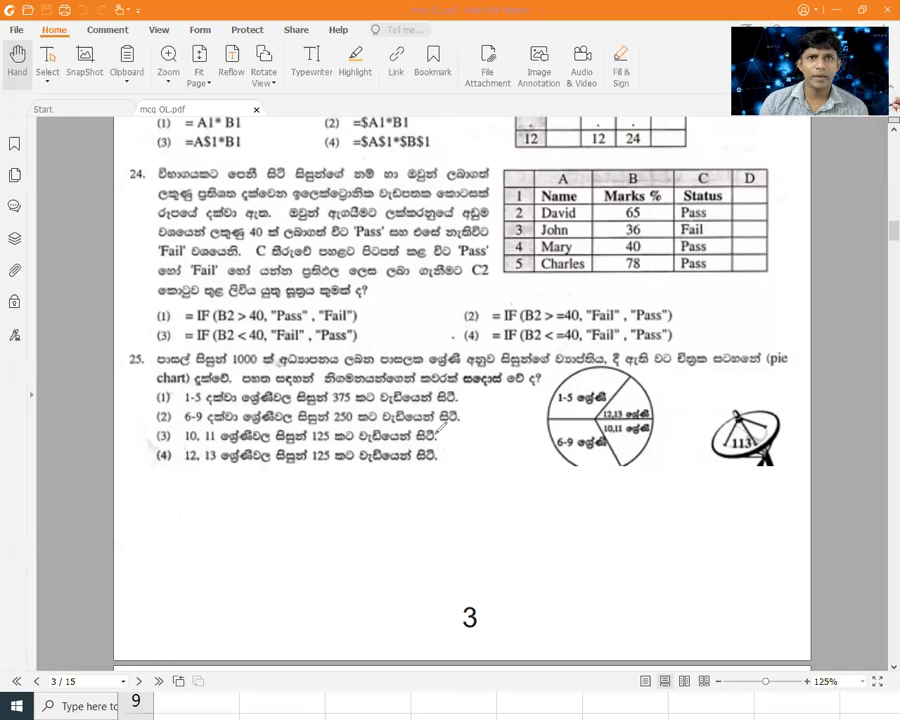
mouse_move(206, 530)
left_mouse_down()
mouse_move(232, 552)
mouse_move(305, 533)
left_mouse_up()
left_click_drag(318, 517, 351, 511)
left_click_drag(180, 587, 388, 553)
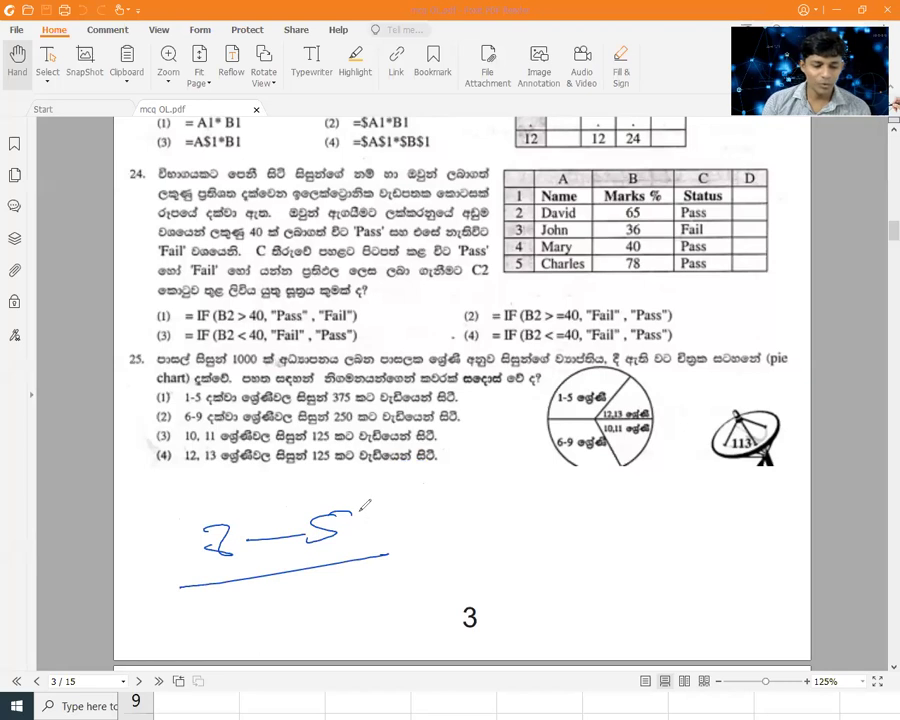
left_click_drag(453, 484, 290, 530)
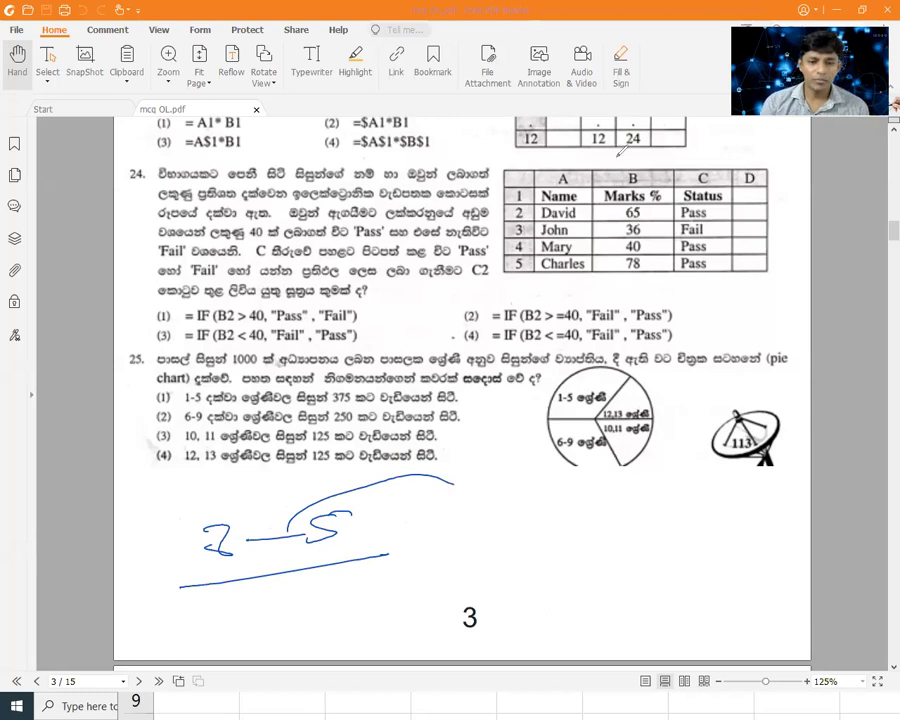
Step: Erase the sketch, underline Q24 option (4) and Q25 option (1) in blue, and Pass/Fail conditions in red
key("e")
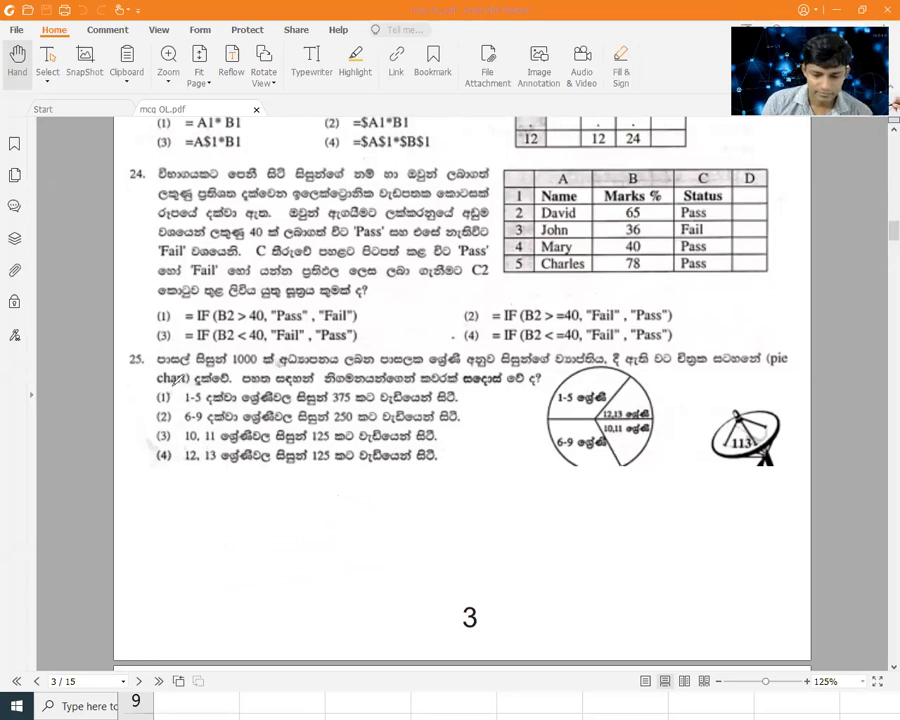
left_click_drag(461, 342, 552, 334)
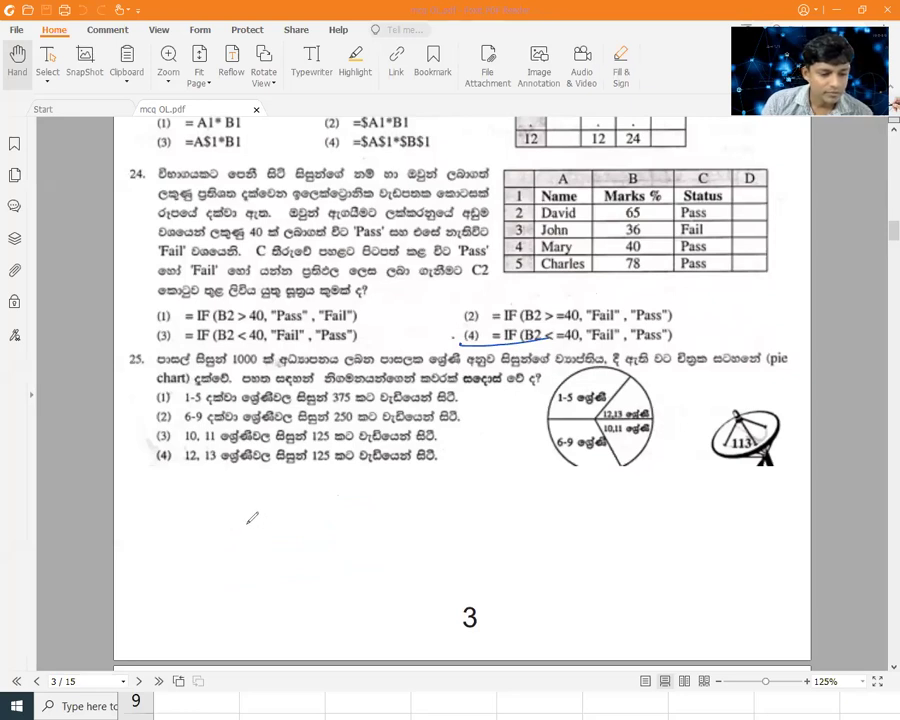
left_click_drag(157, 407, 226, 402)
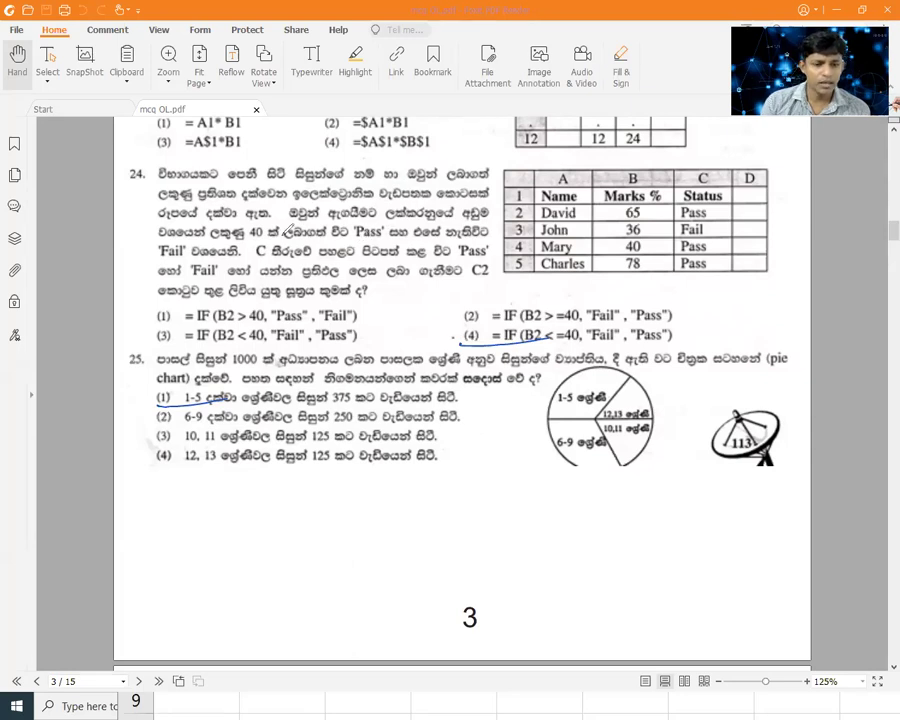
left_click_drag(245, 238, 376, 239)
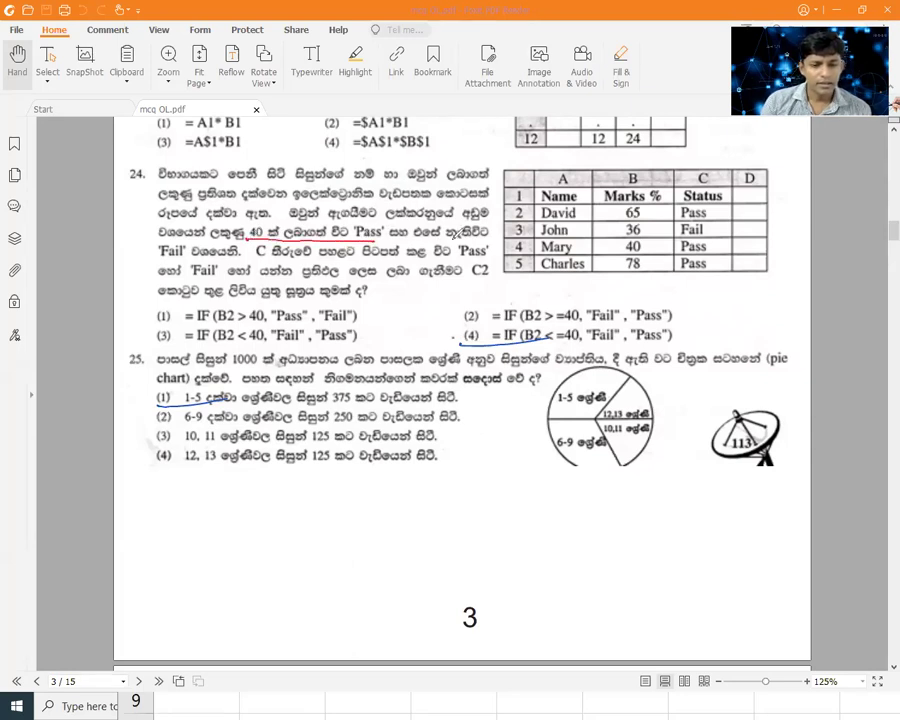
left_click_drag(150, 258, 240, 257)
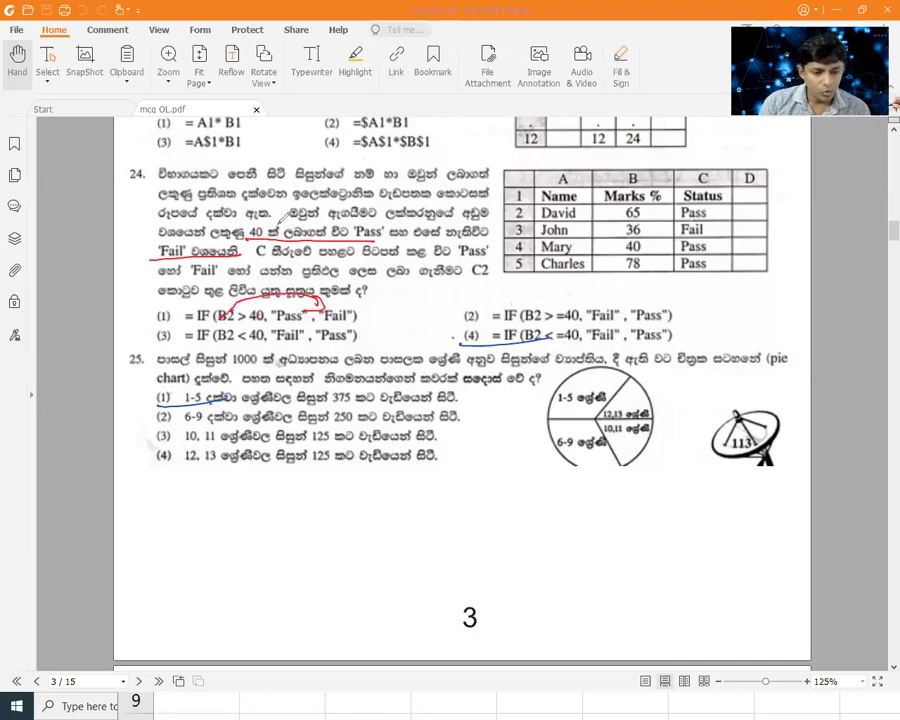
Step: In red pen, circle the 40 marks phrase and option (2)'s "Fail", mark option (4), and underline option (3)
left_click_drag(282, 224, 236, 222)
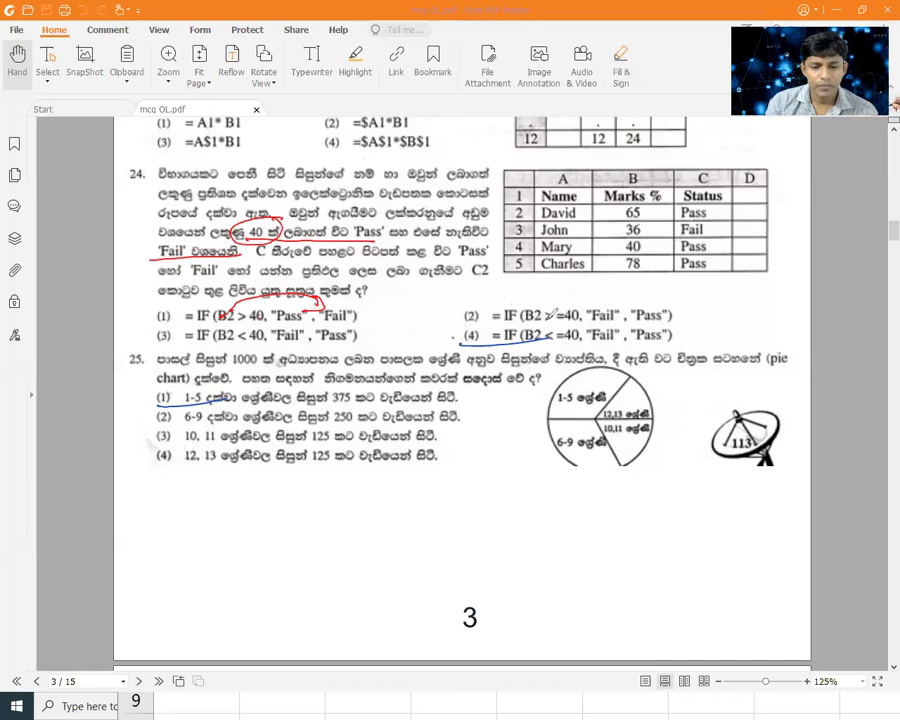
left_click_drag(519, 322, 545, 320)
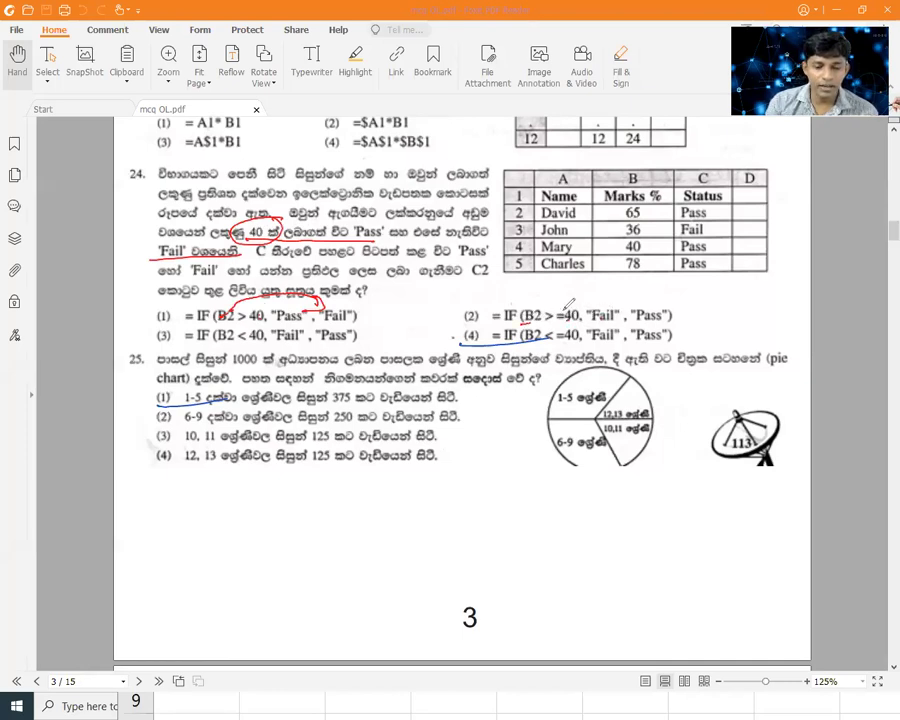
mouse_move(593, 299)
left_mouse_down()
mouse_move(614, 295)
mouse_move(566, 312)
left_mouse_up()
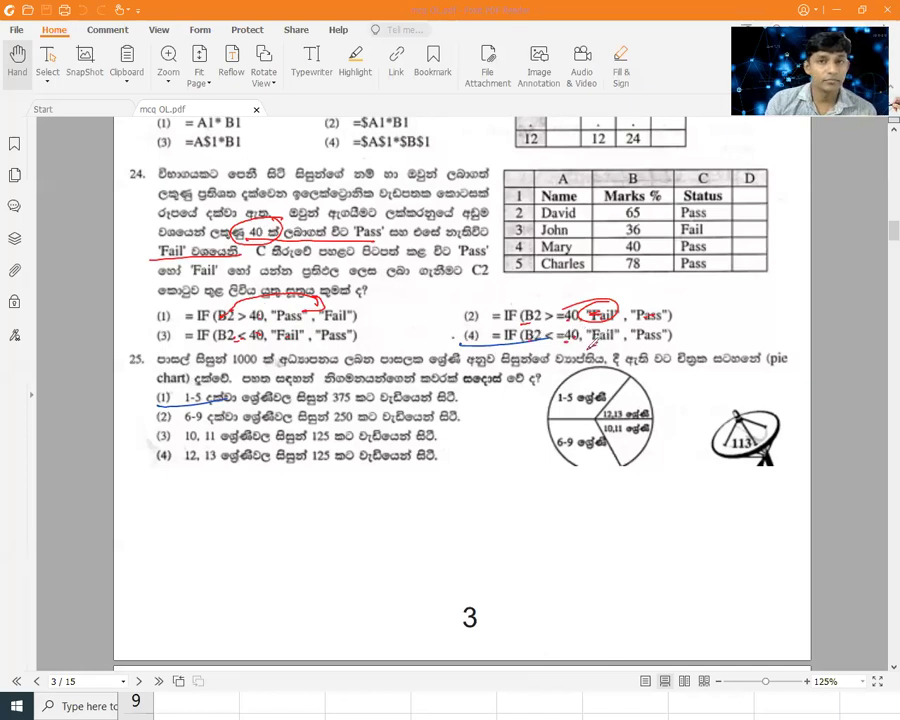
left_click_drag(499, 329, 497, 341)
left_click_drag(148, 345, 375, 342)
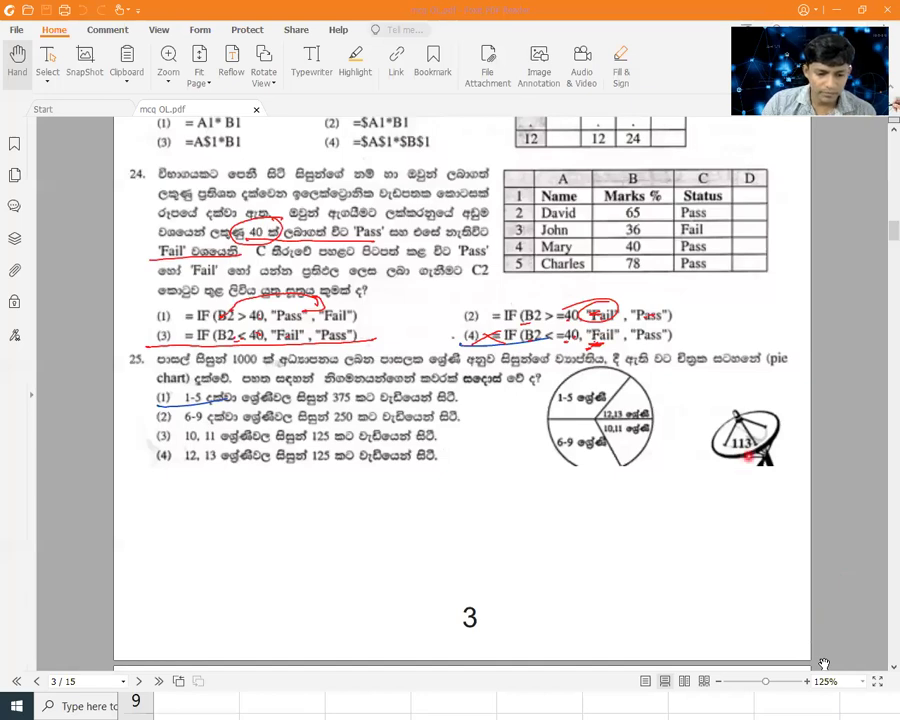
Step: Clear the old test values from A1:D4 in the Excel workbook
left_click(506, 702)
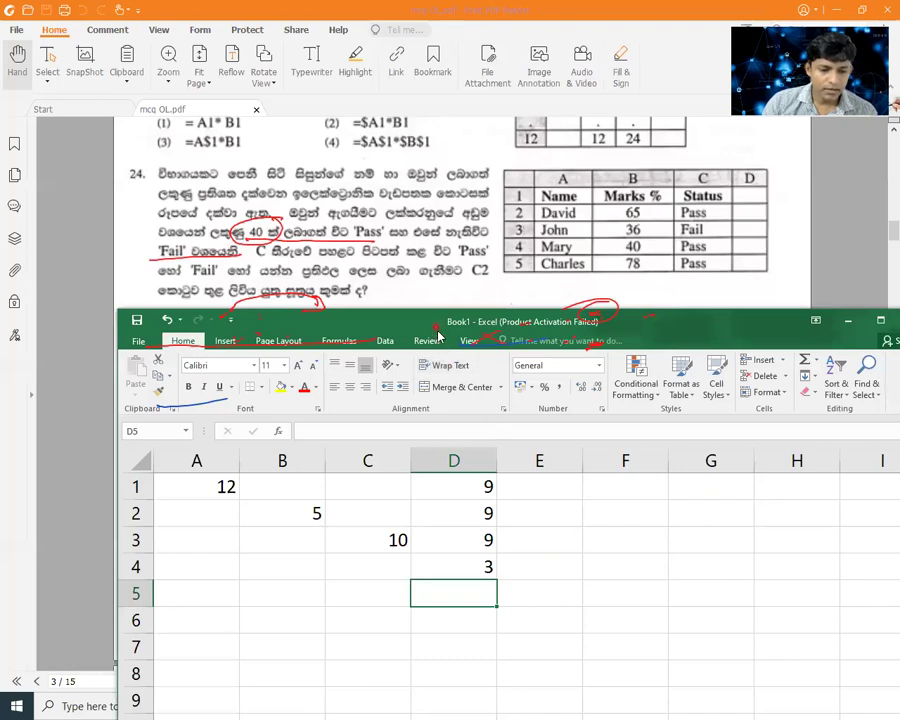
left_click_drag(437, 331, 445, 395)
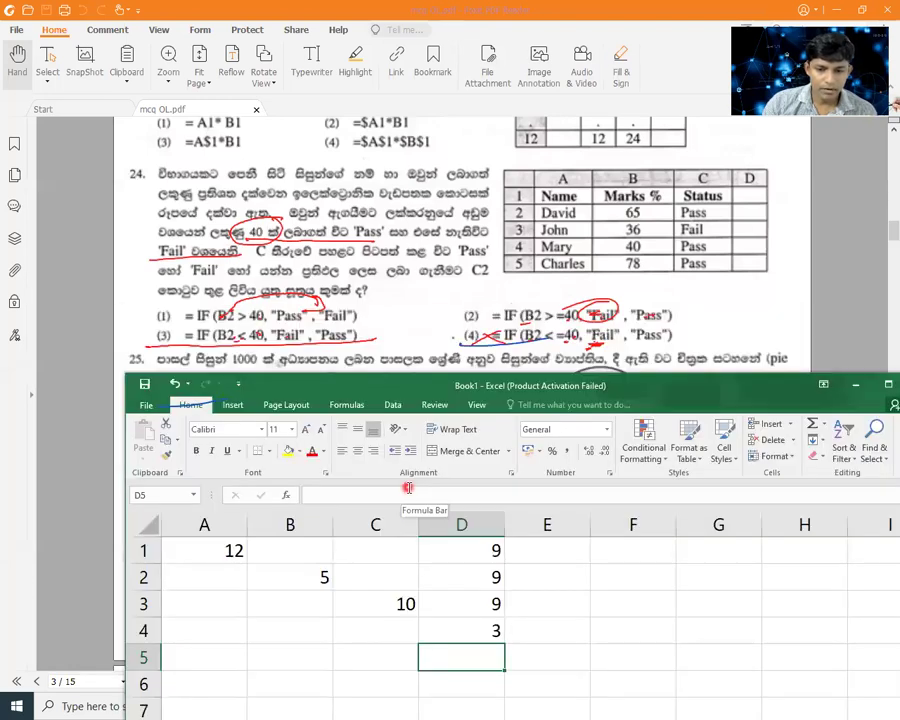
left_click_drag(191, 545, 435, 636)
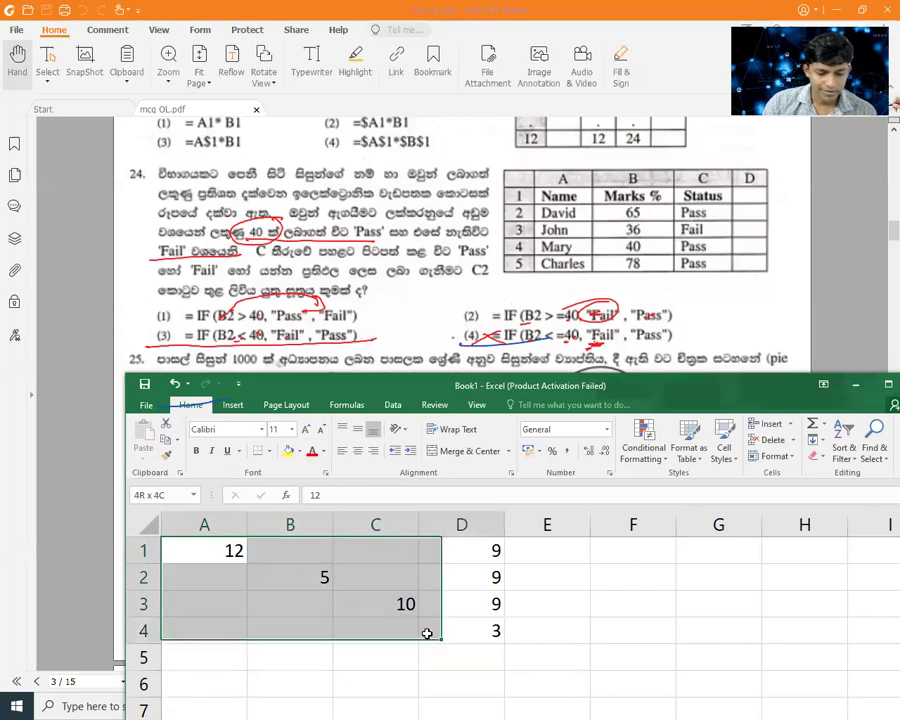
key("Delete")
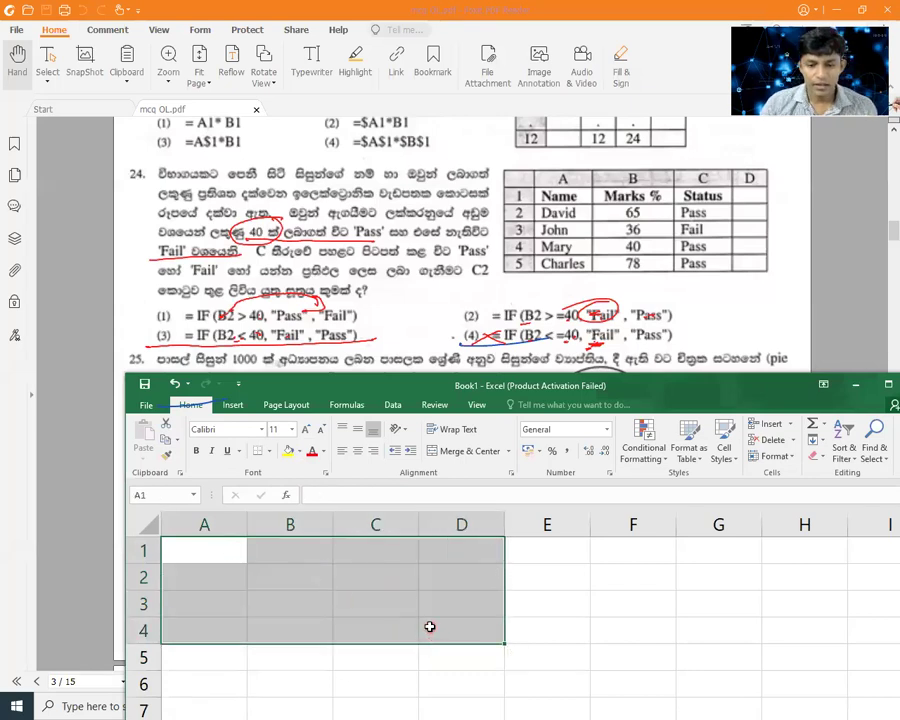
Step: Enter the marks 65, 36, 40 and 78 into B1:B4
left_click(270, 554)
type("65")
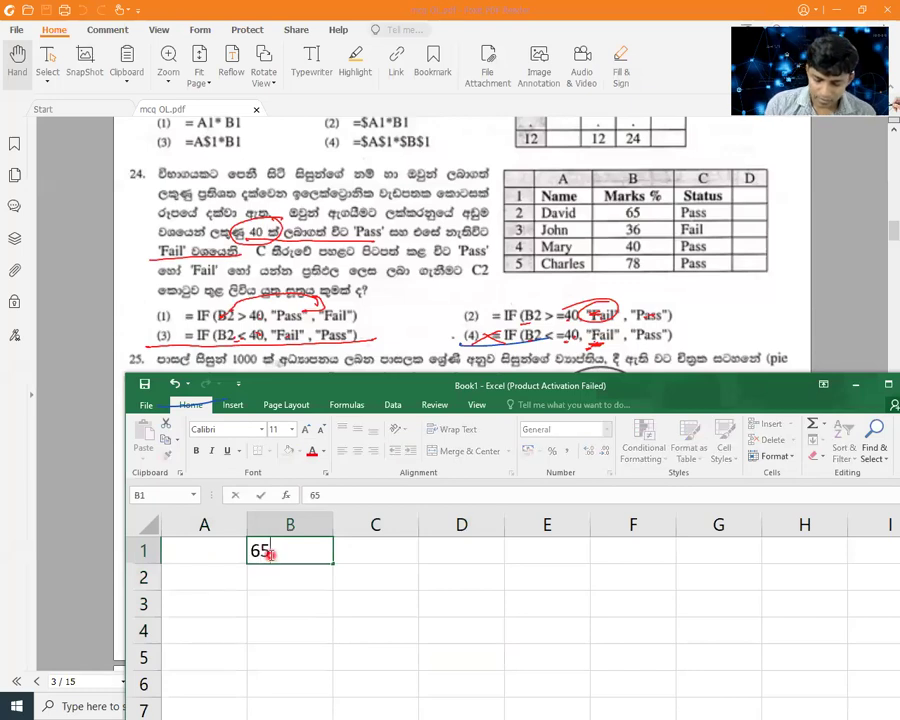
key("Return")
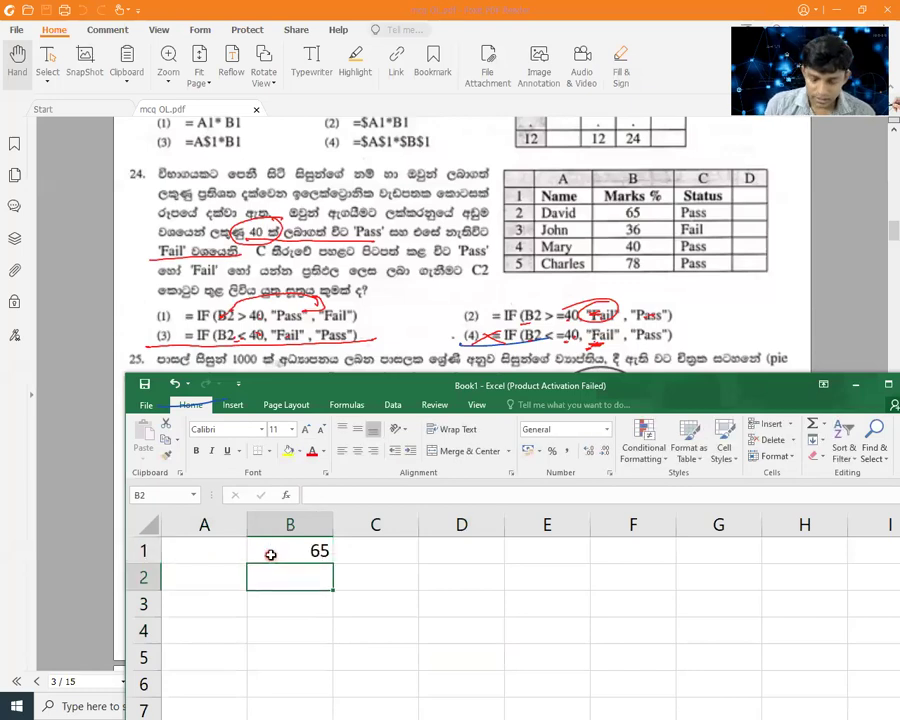
type("36")
key("Return")
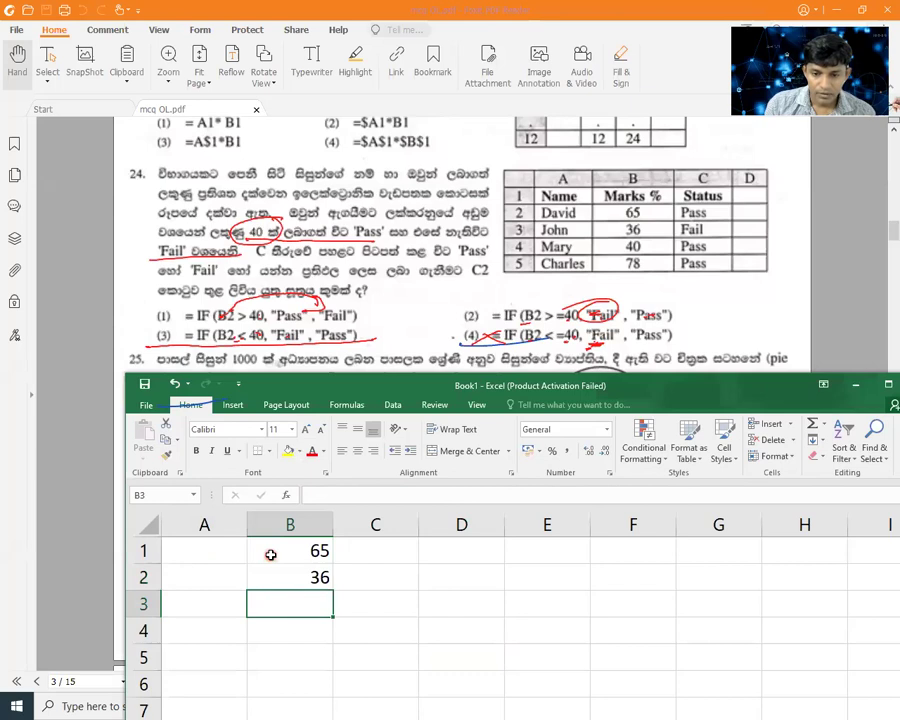
type("40")
key("Return")
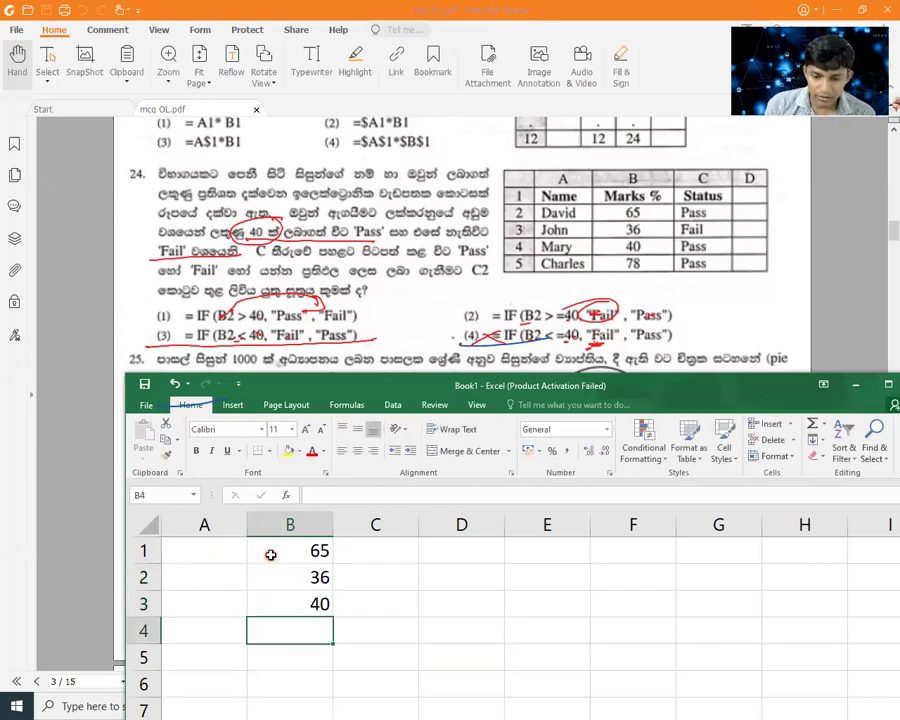
type("78")
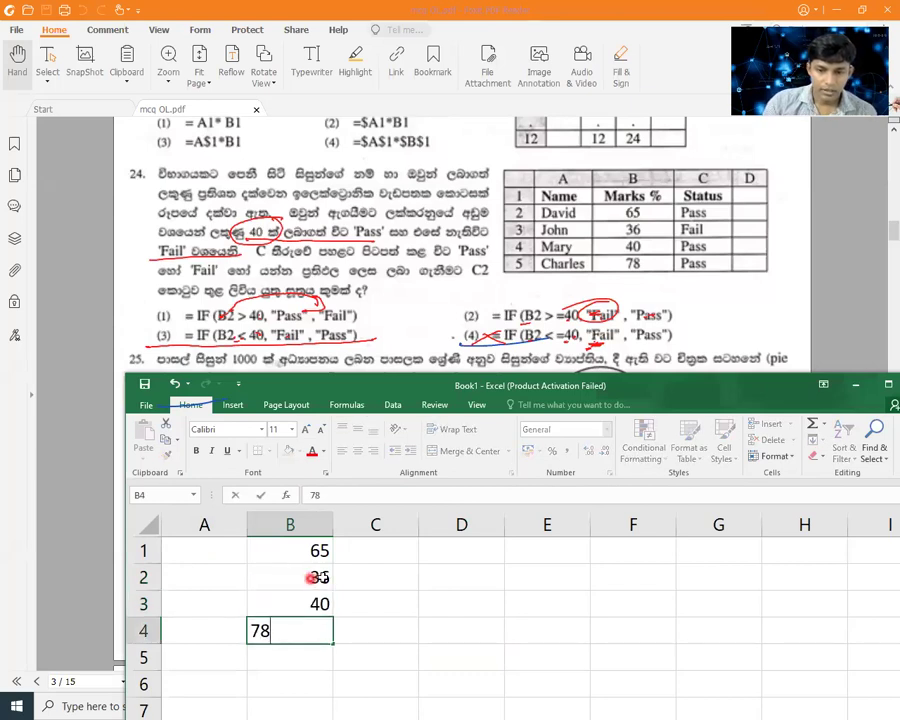
left_click(375, 550)
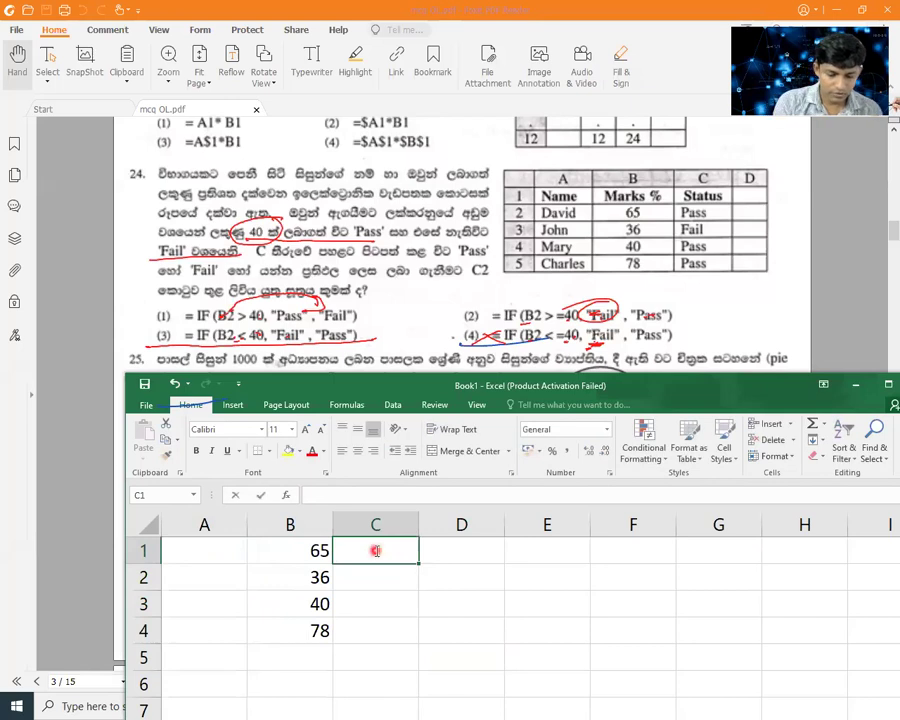
Step: Enter =IF(B2<40,"Fail","Pass") in cell C1
type("=if")
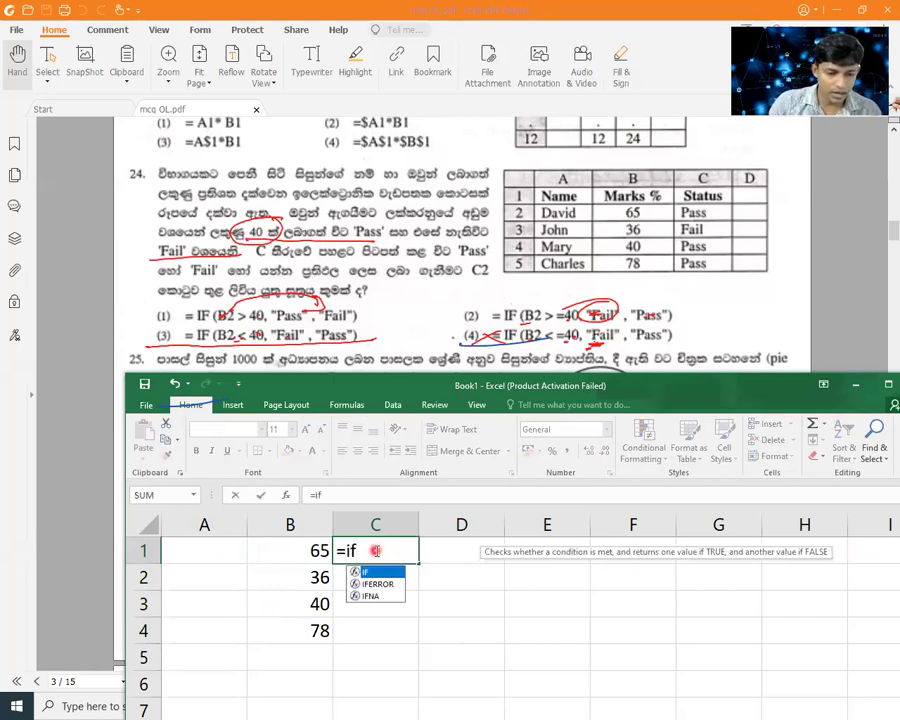
type("(")
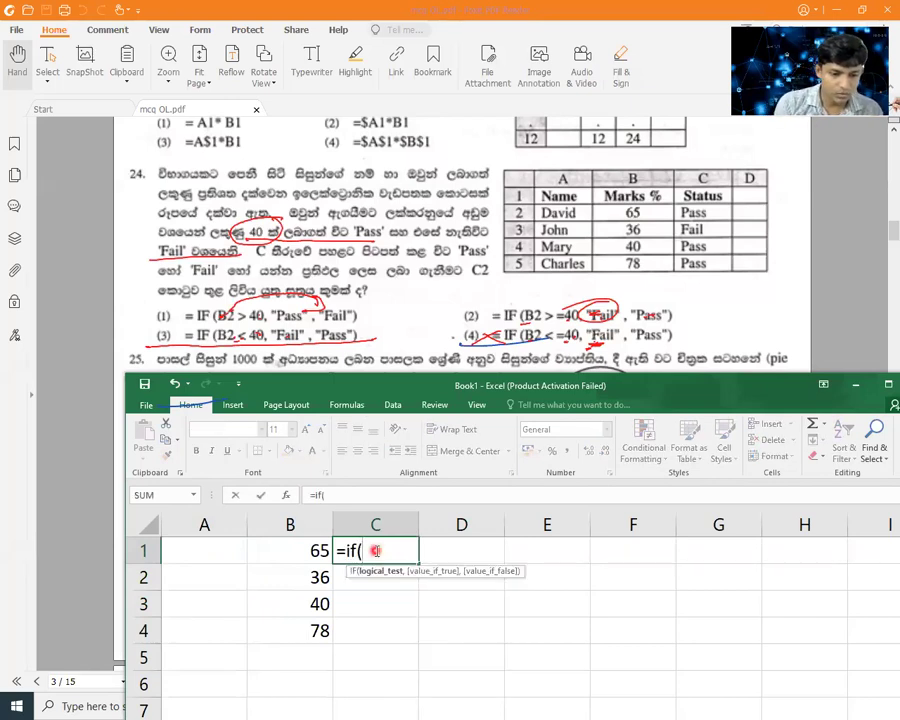
type("b2")
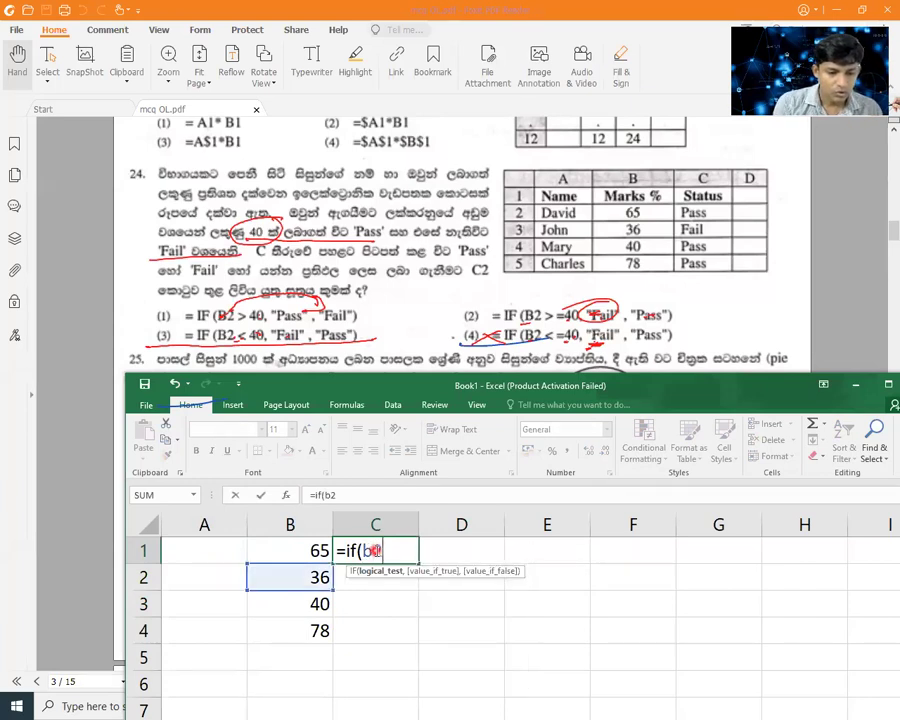
type("<40,")
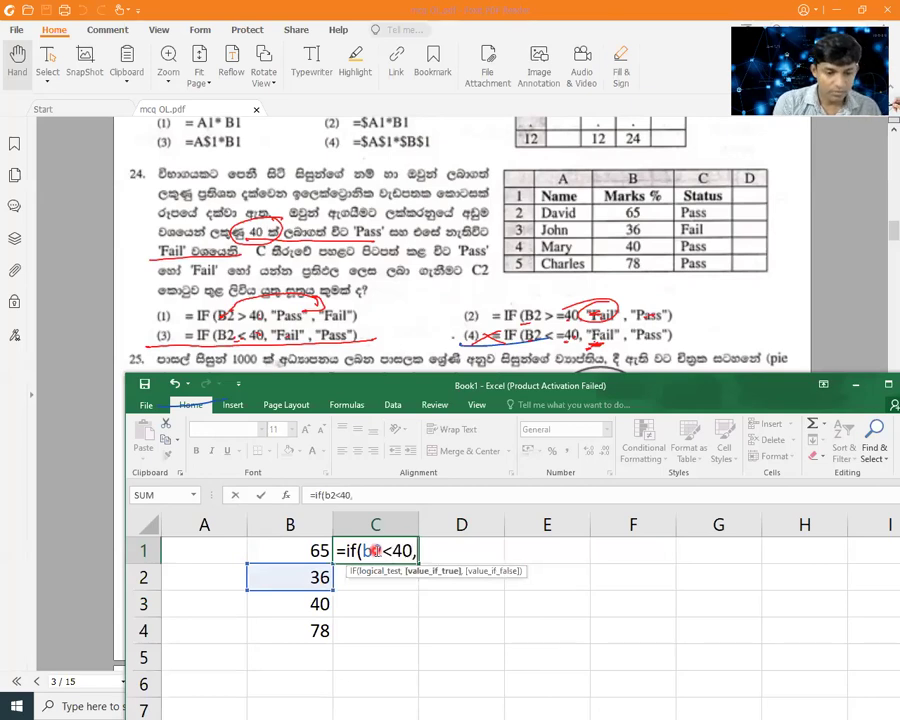
type("\"Pass")
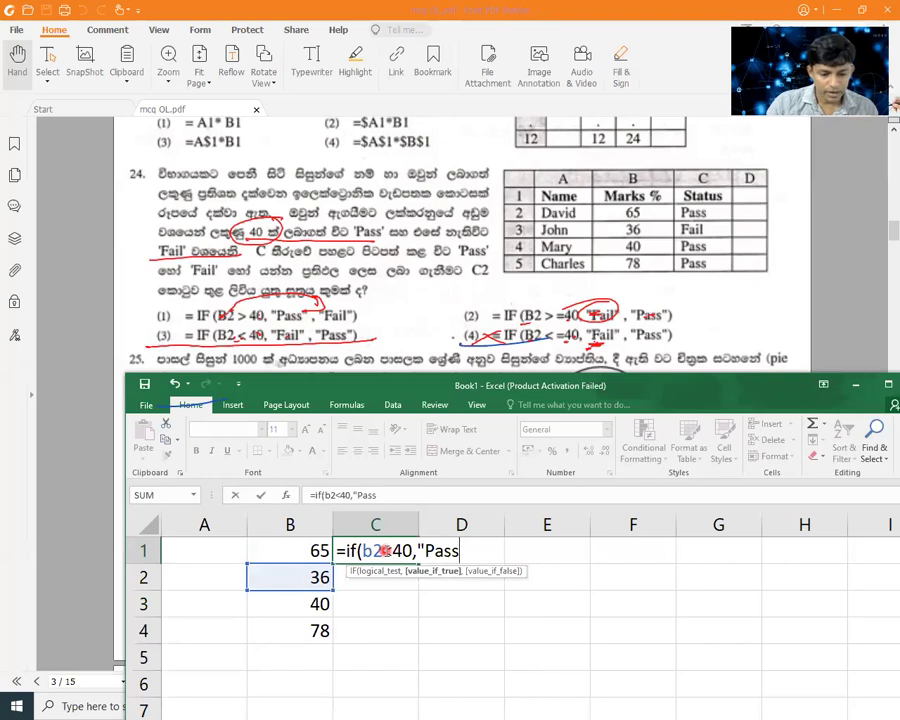
key("BackSpace")
key("BackSpace")
key("BackSpace")
key("BackSpace")
type("Fail\",\"Pass\"")
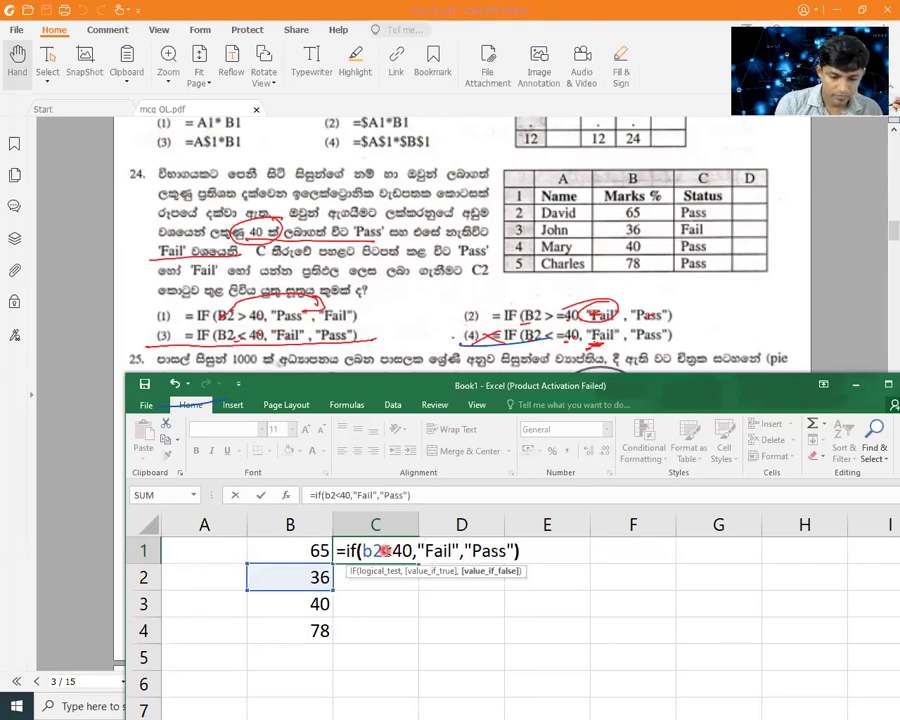
key("Return")
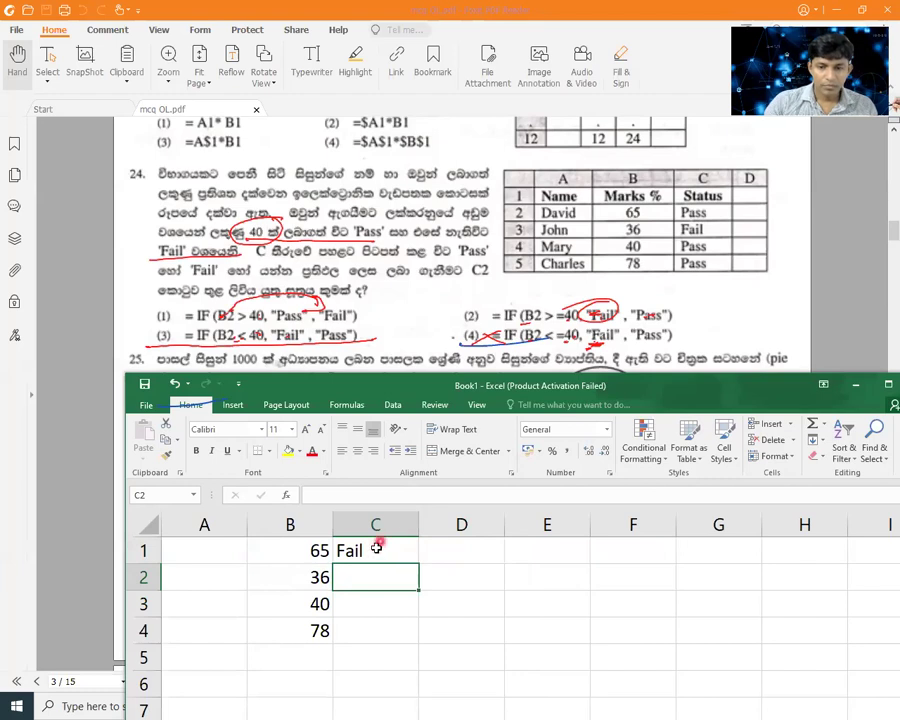
Step: Correct C1's formula to reference B1 instead of B2
left_click(375, 547)
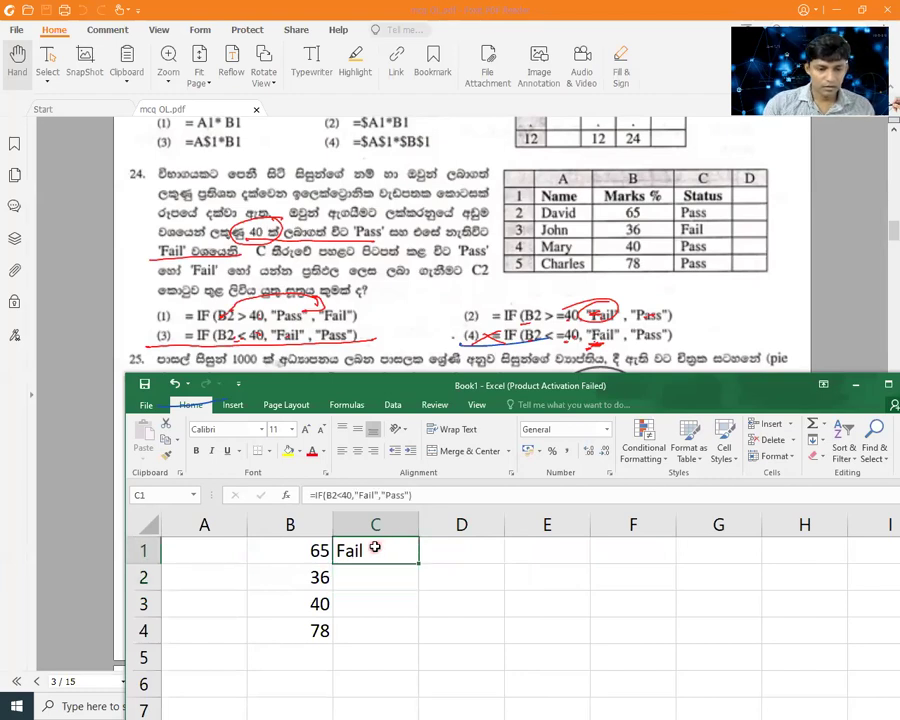
double_click(375, 547)
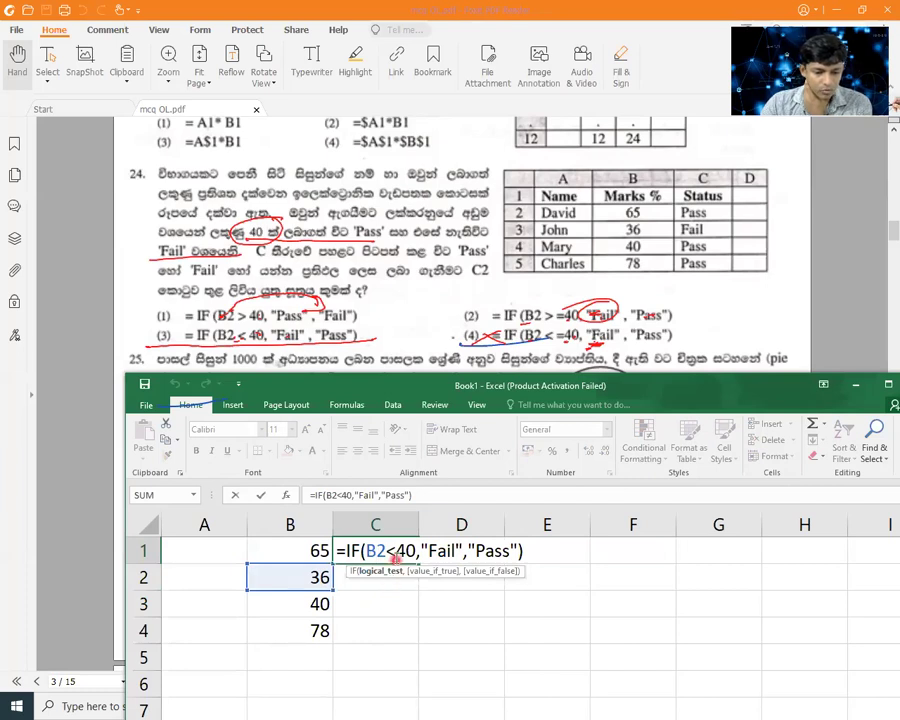
key("BackSpace")
type("1")
key("Return")
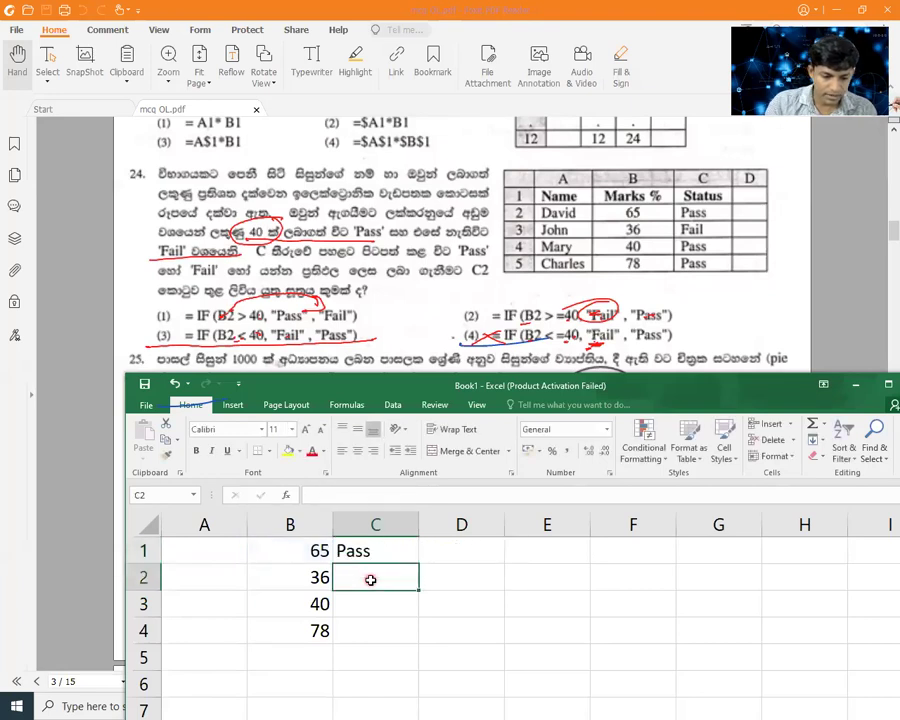
Step: Move the four marks down one row from B1:B4 to B2:B5
left_click(408, 548)
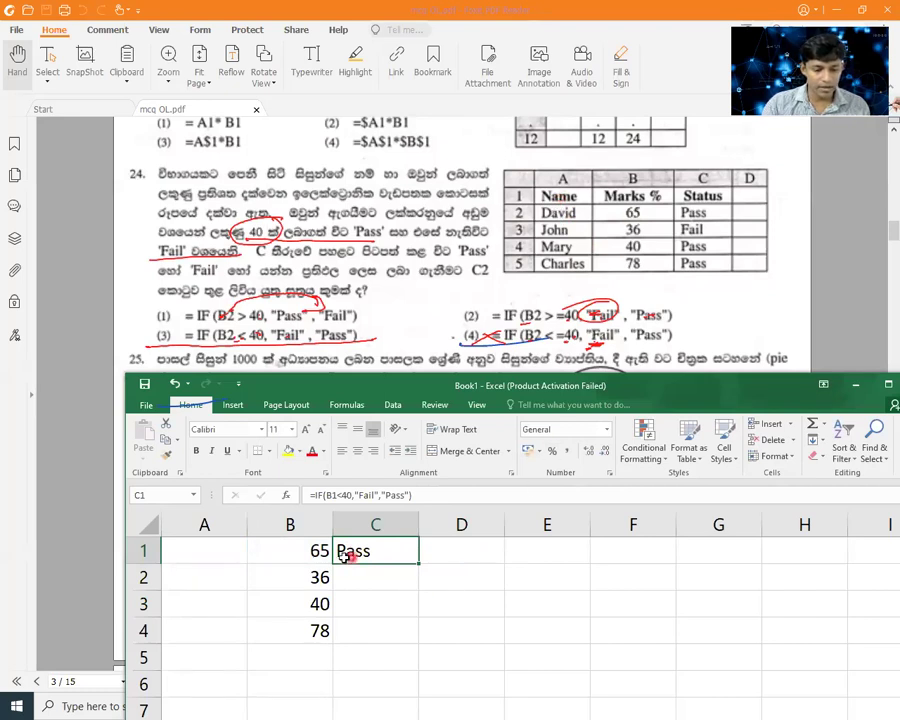
left_click_drag(311, 548, 305, 630)
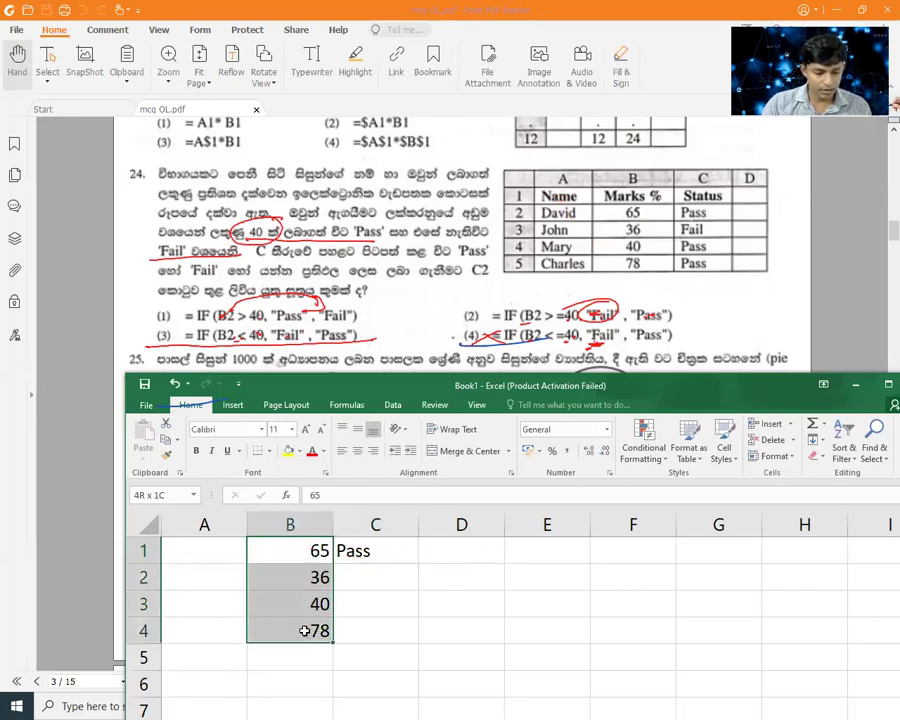
left_click_drag(303, 541, 311, 574)
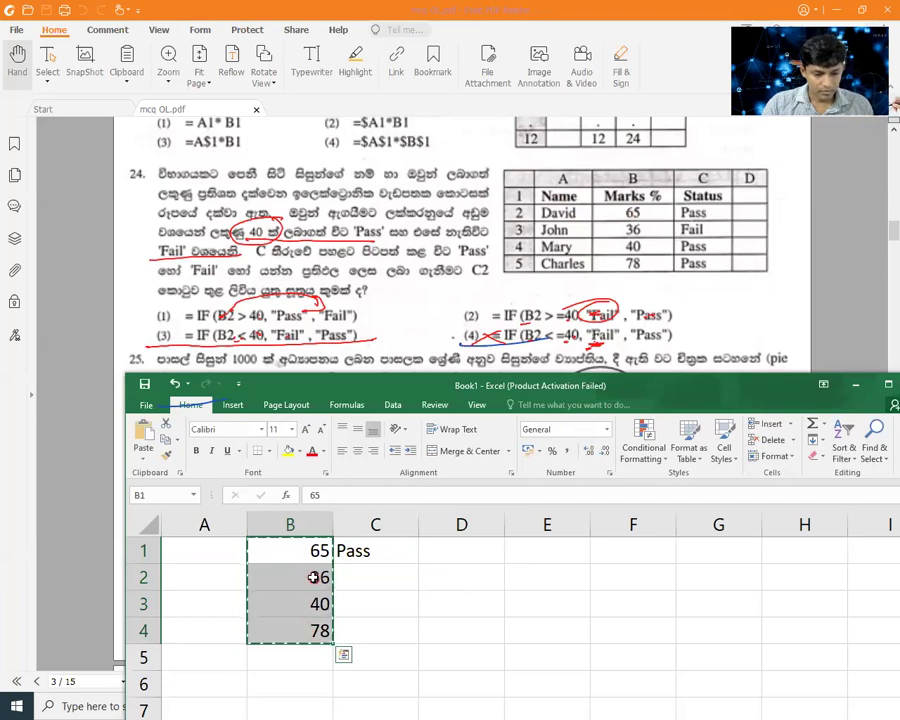
Step: Move the IF formula from C1 into C2
left_click(368, 551)
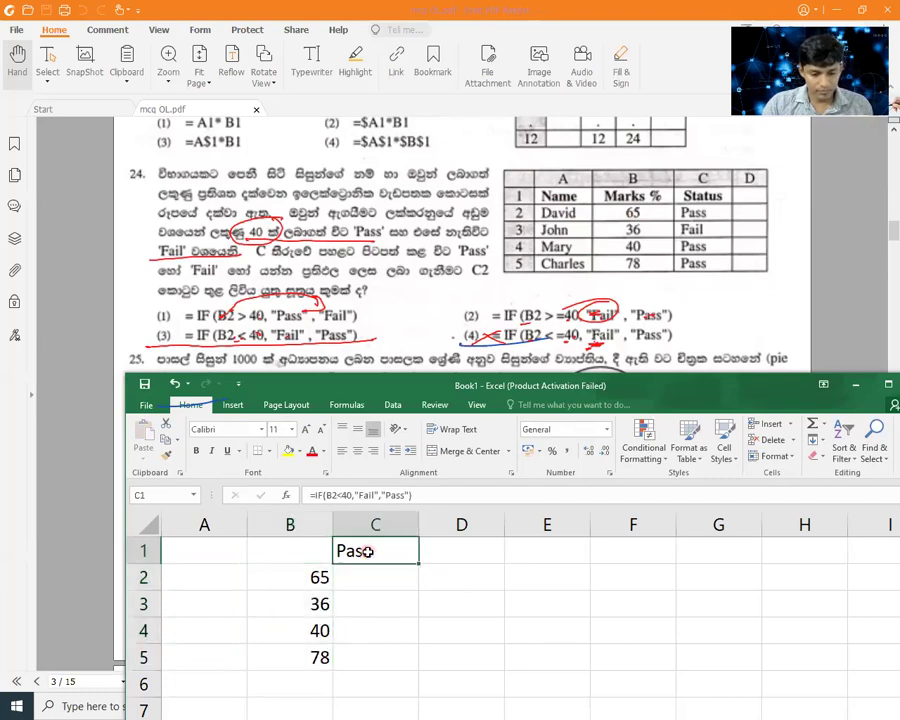
double_click(368, 551)
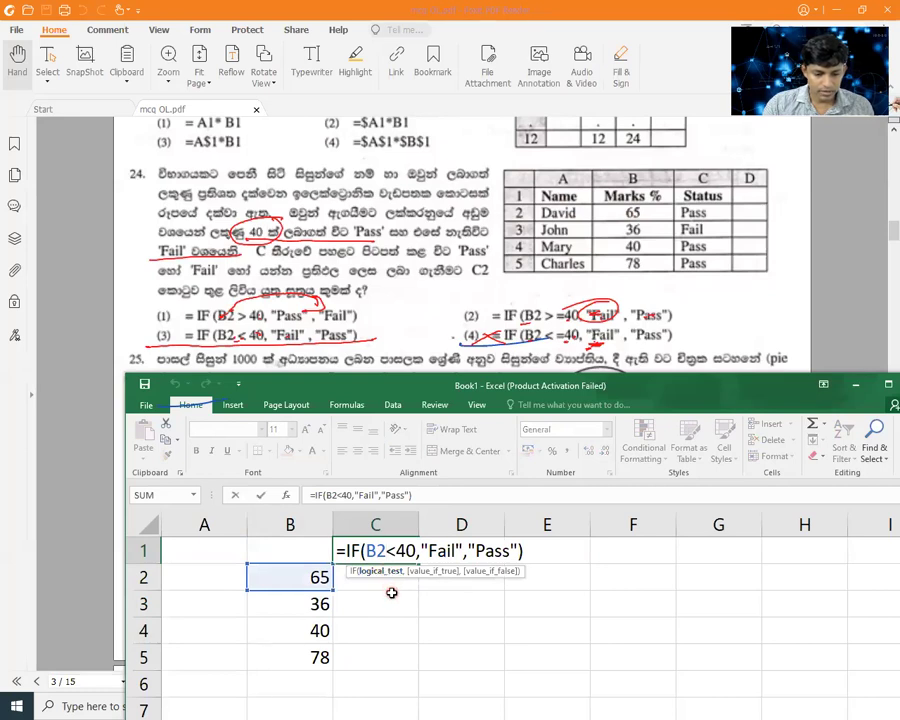
key("Return")
left_click(362, 549)
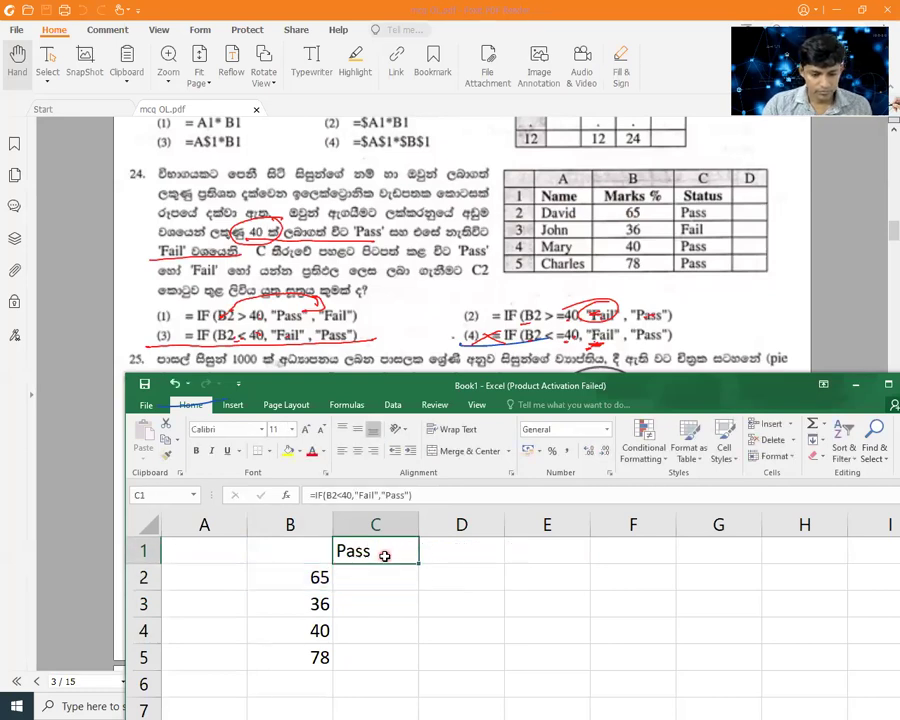
key("ctrl+c")
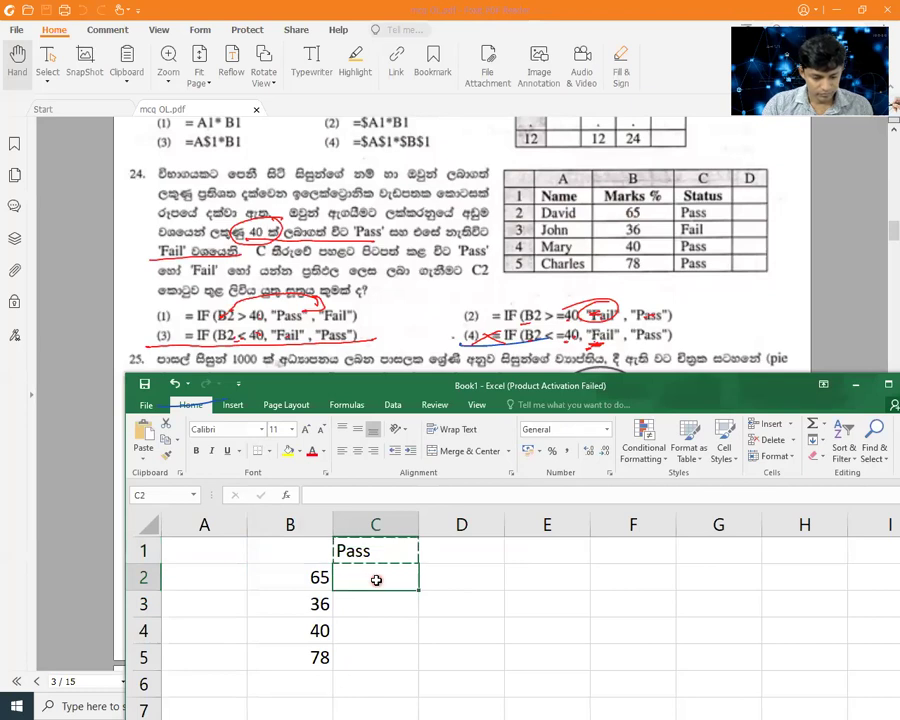
key("ctrl+v")
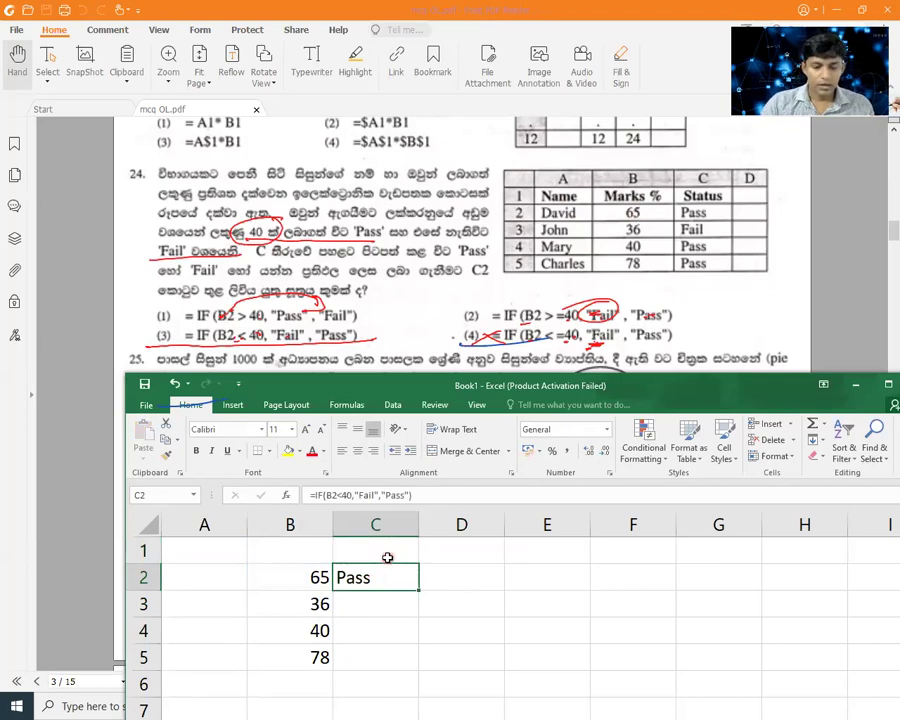
Step: Fill the C2 IF formula down to C5, giving Pass, Fail, Pass, Pass
double_click(406, 580)
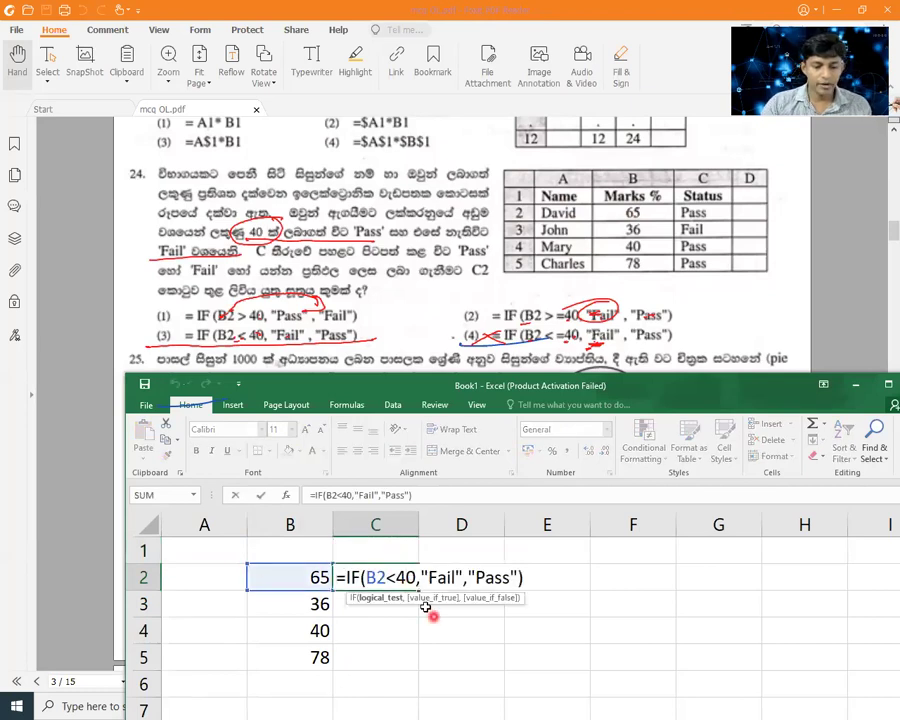
key("Return")
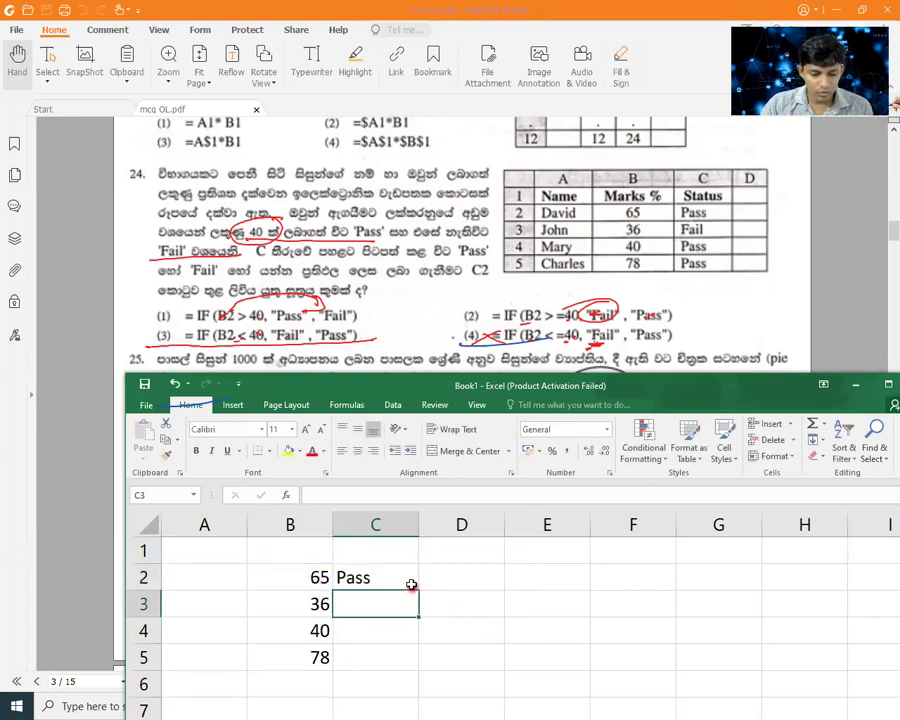
left_click(410, 580)
left_click_drag(418, 590, 425, 669)
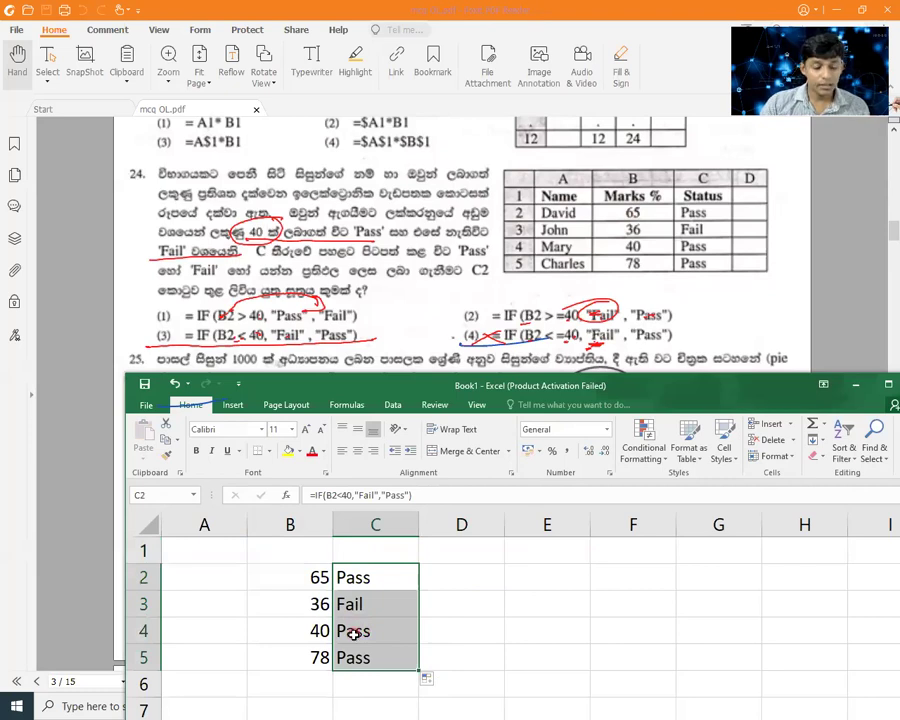
left_click(350, 634)
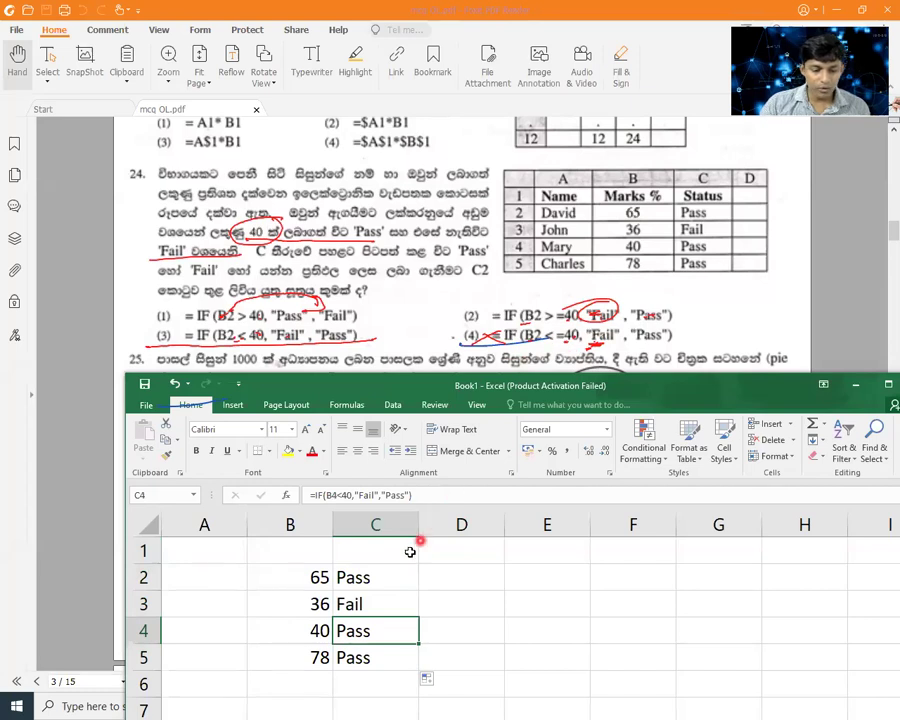
left_click(445, 577)
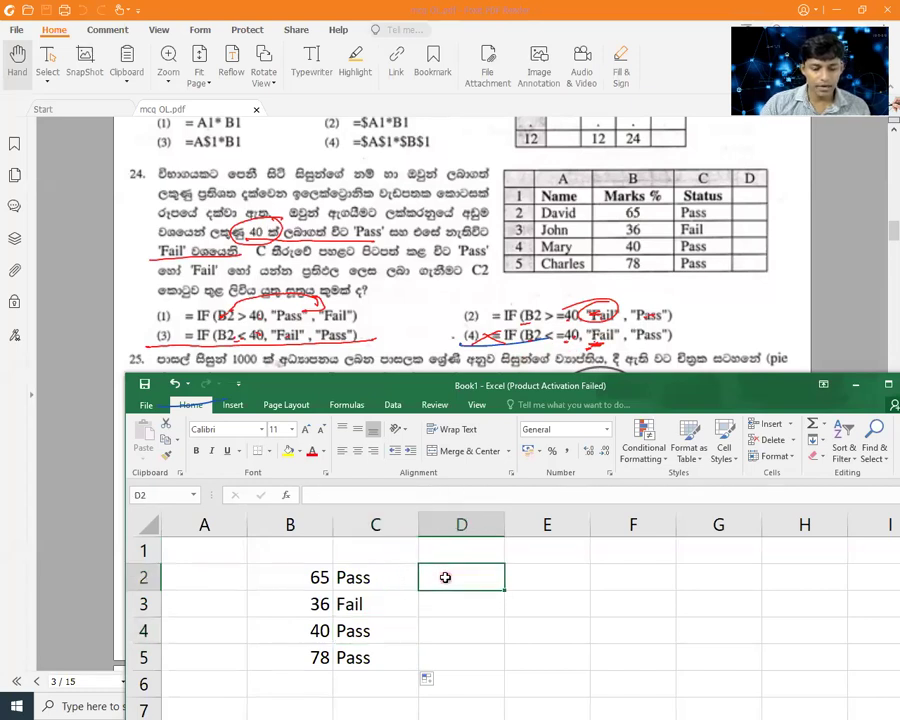
left_click(342, 577)
double_click(347, 577)
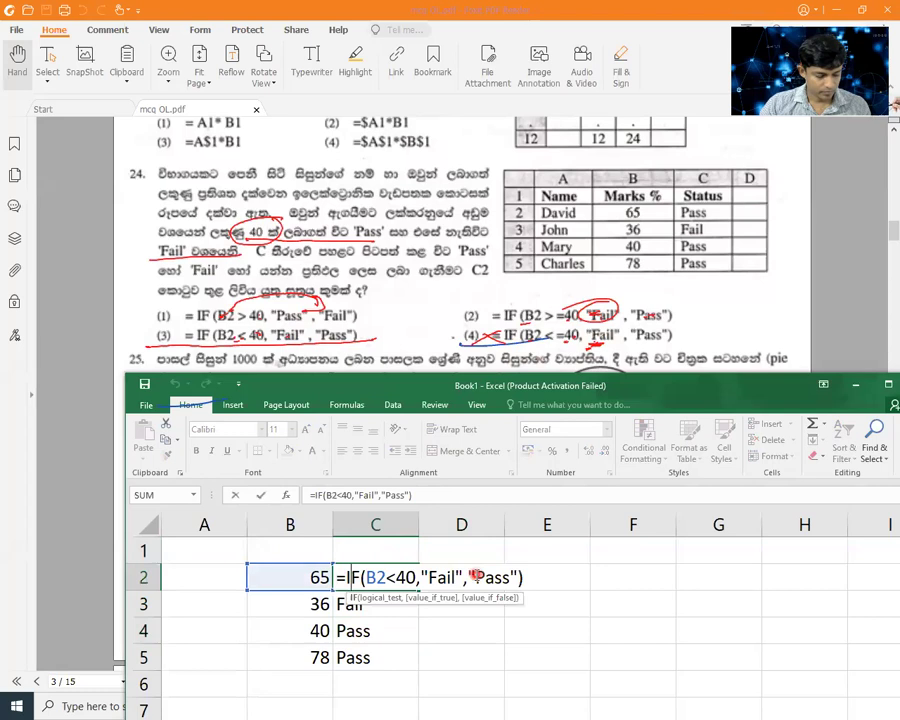
key("Return")
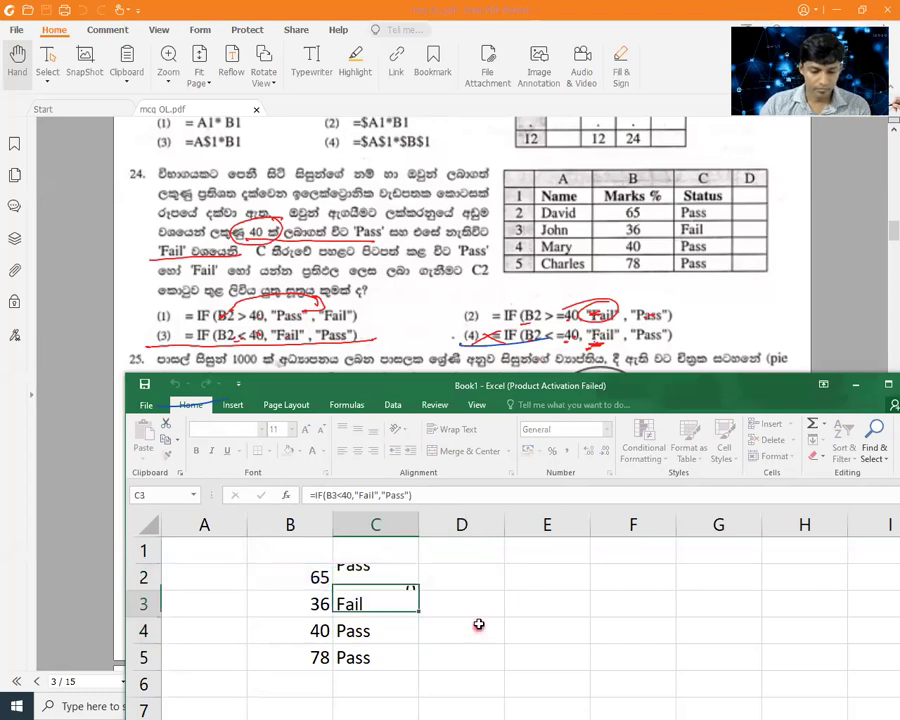
left_click(354, 577)
key("ctrl+c")
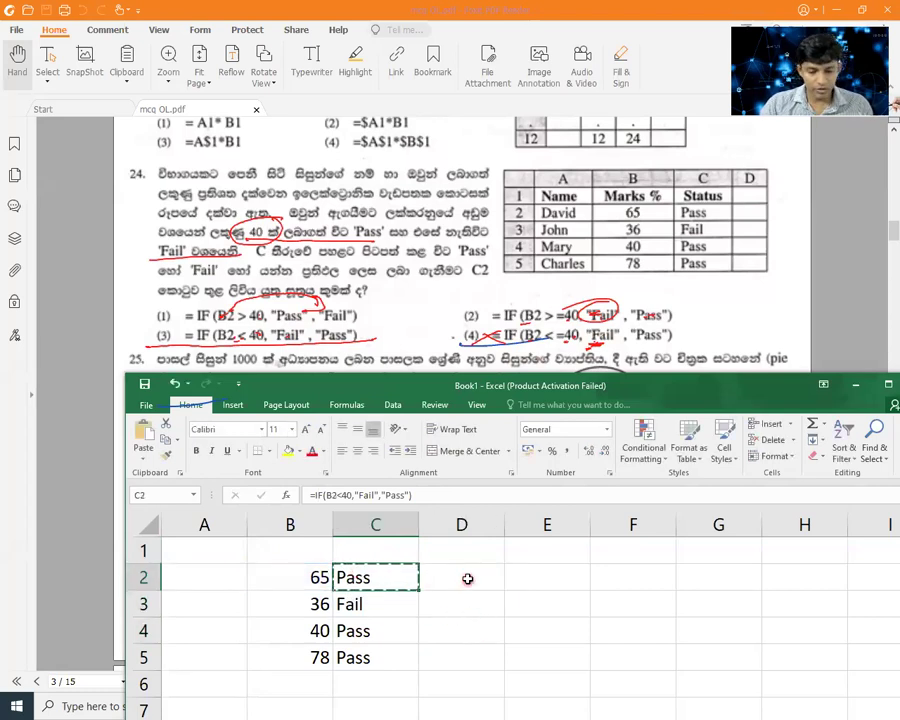
left_click(465, 577)
key("ctrl+v")
double_click(467, 578)
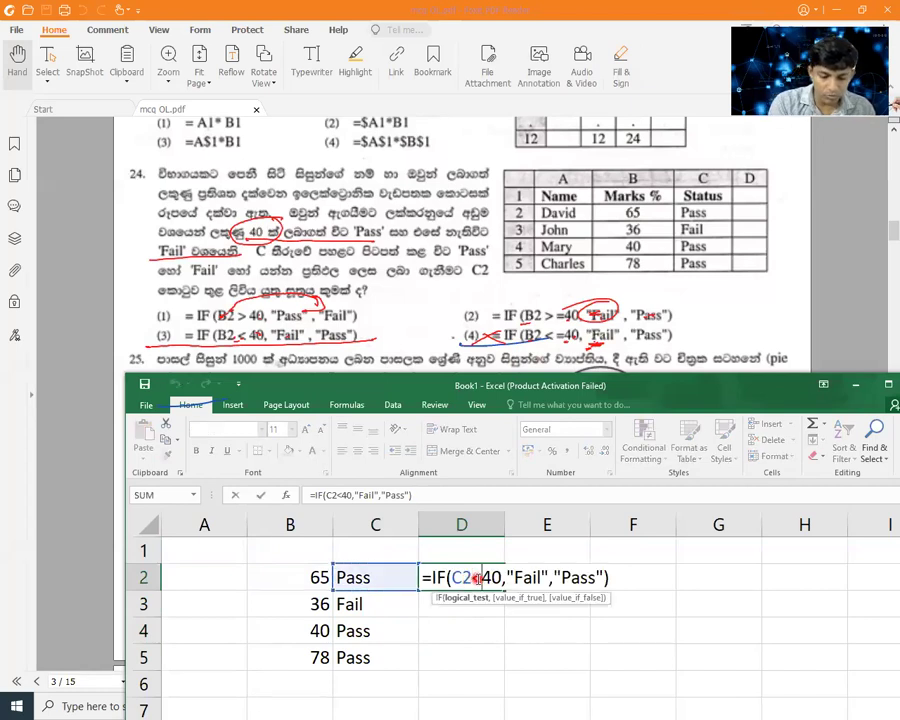
type("=")
key("Return")
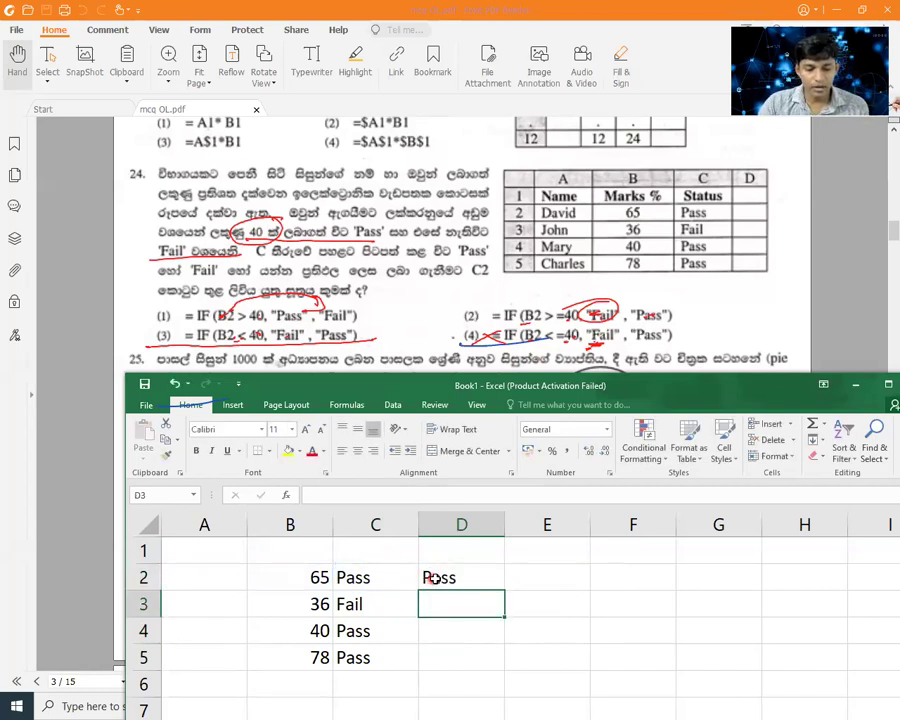
left_click(435, 578)
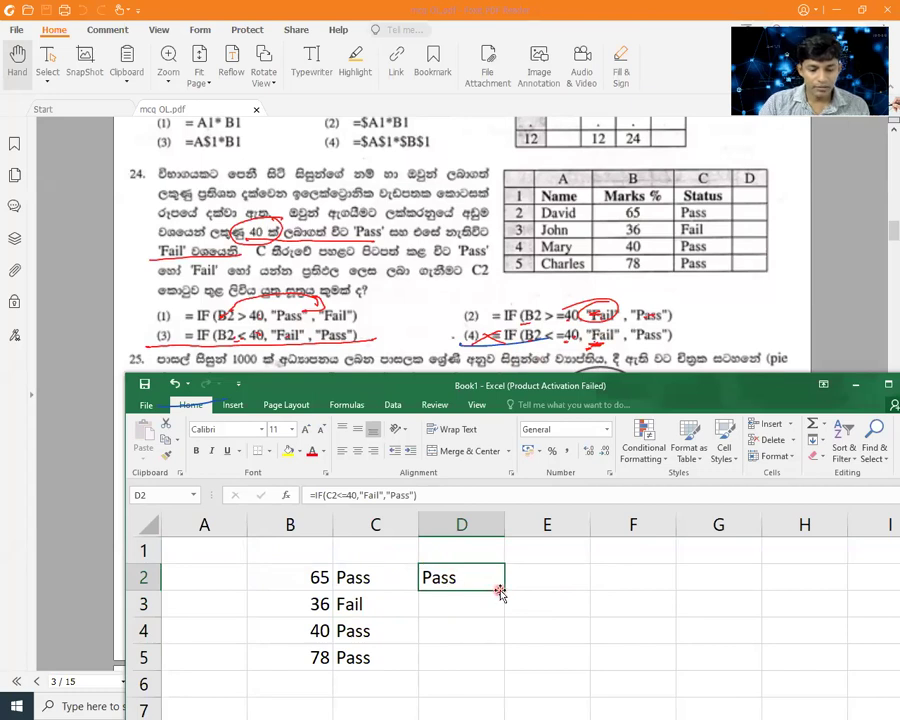
left_click_drag(500, 592, 530, 669)
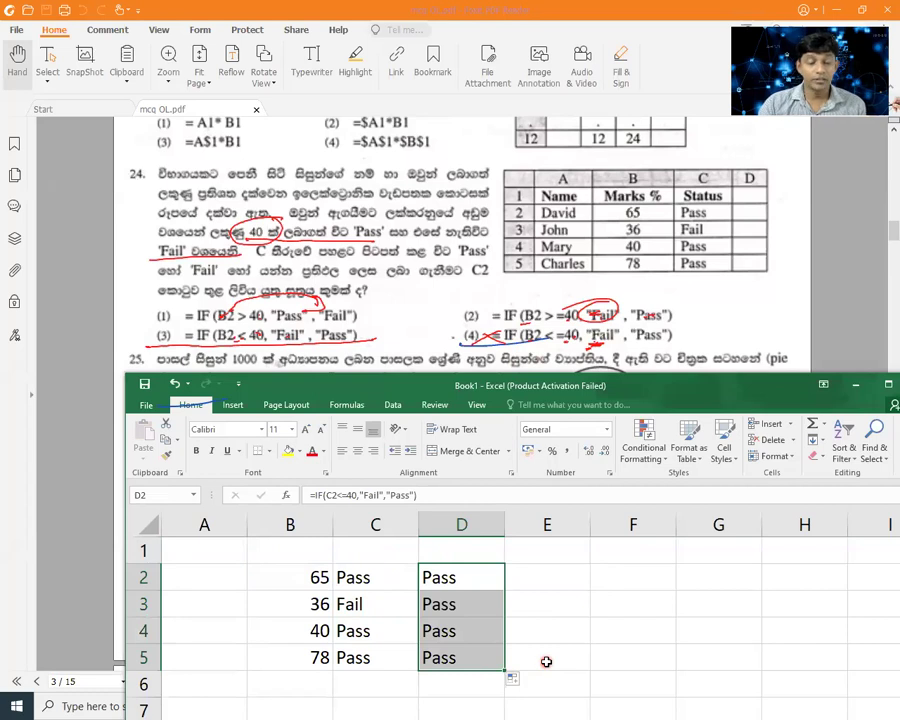
left_click(546, 661)
double_click(465, 606)
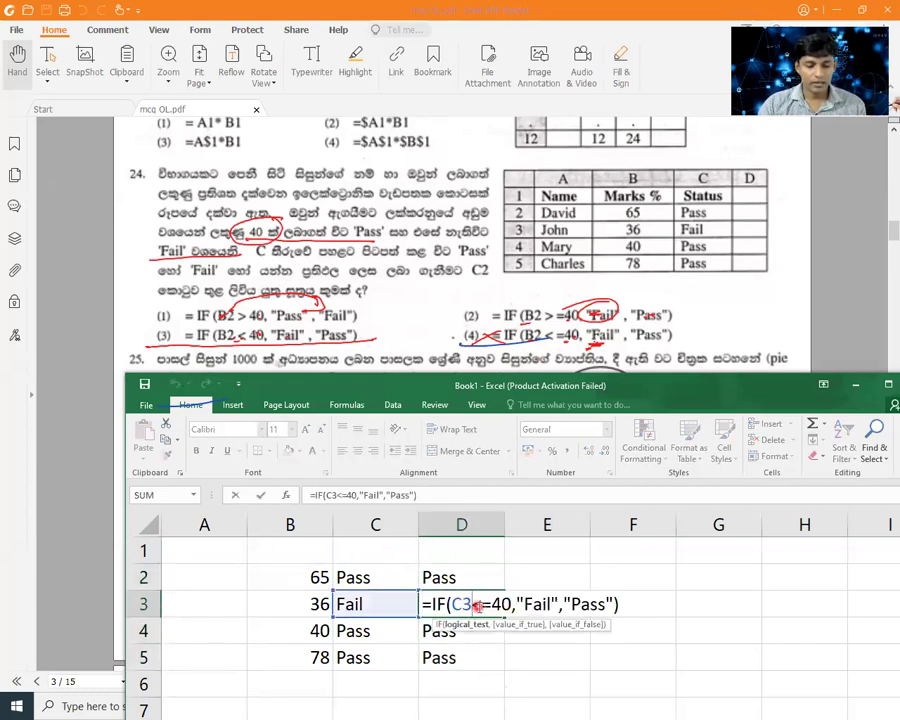
key("Return")
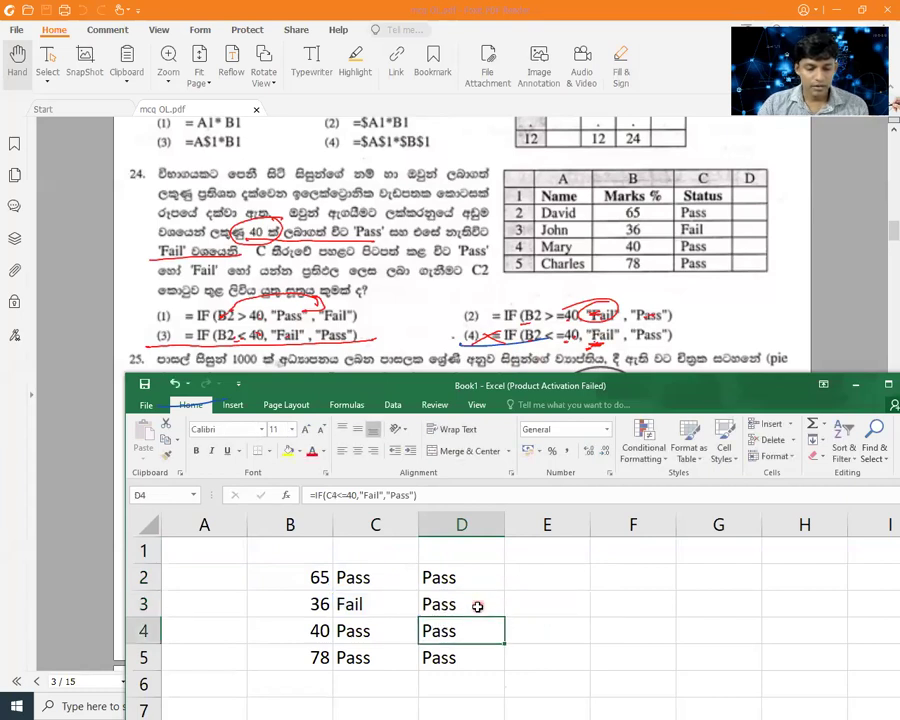
left_click_drag(434, 577, 440, 650)
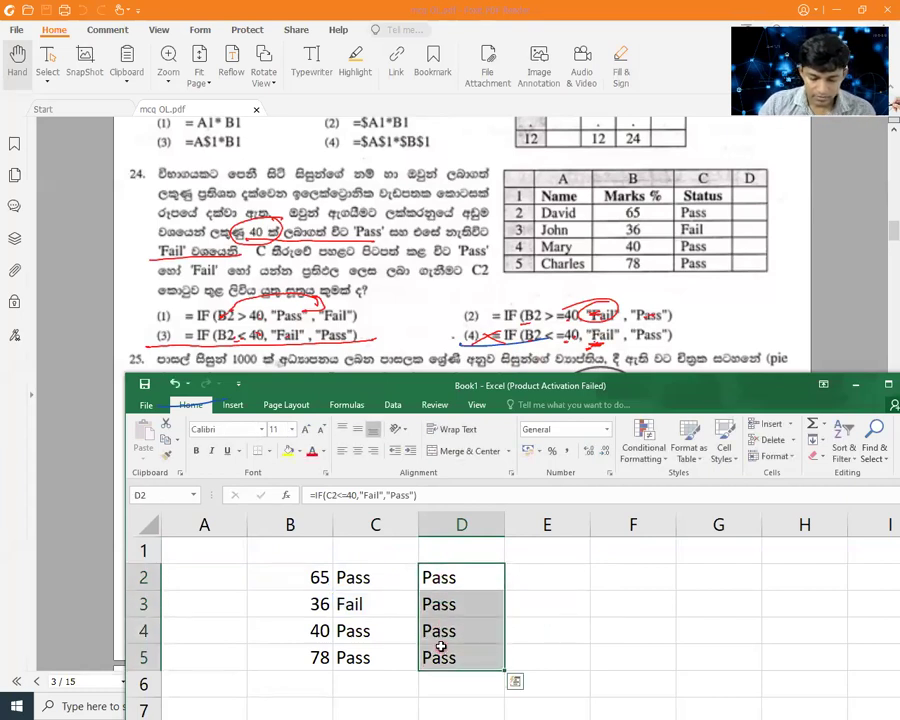
key("Delete")
Step: Enter =IF(B2<=40,"Fail","Pass") in D2 and fill it down to D5
left_click(442, 584)
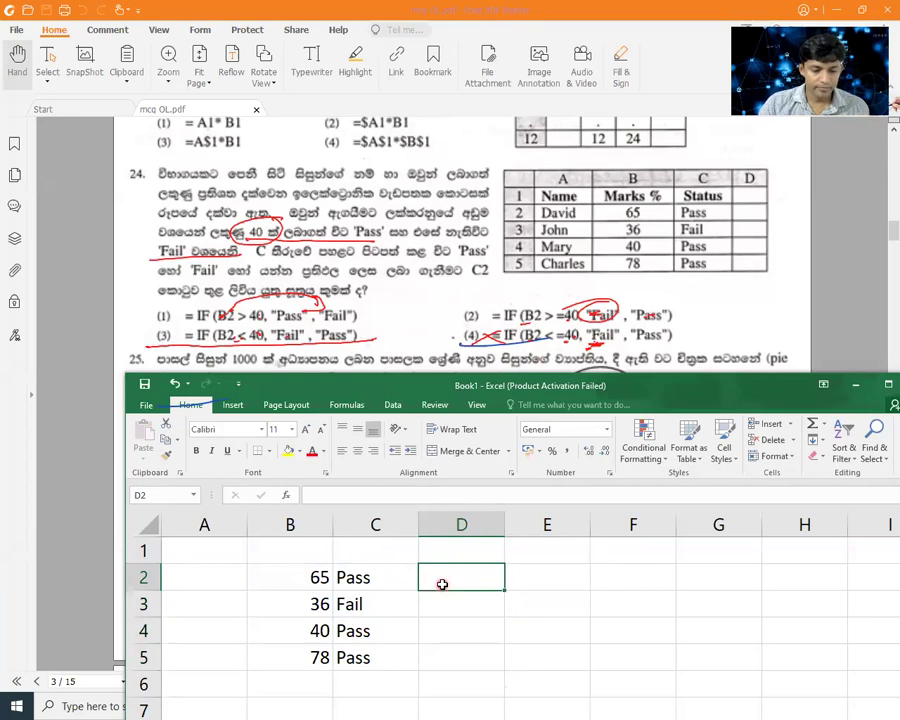
type("=")
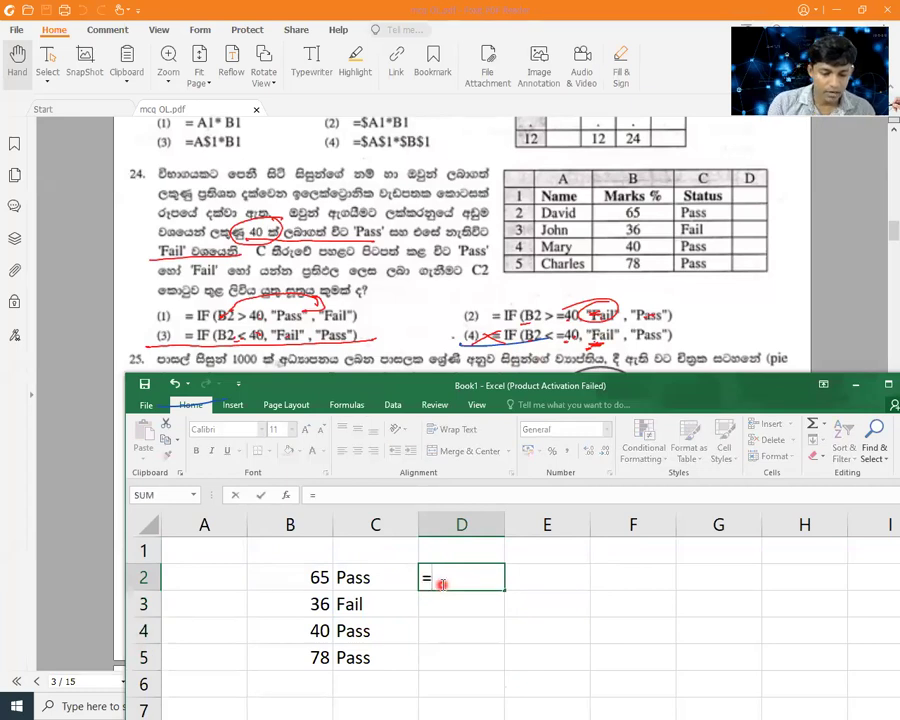
type("if")
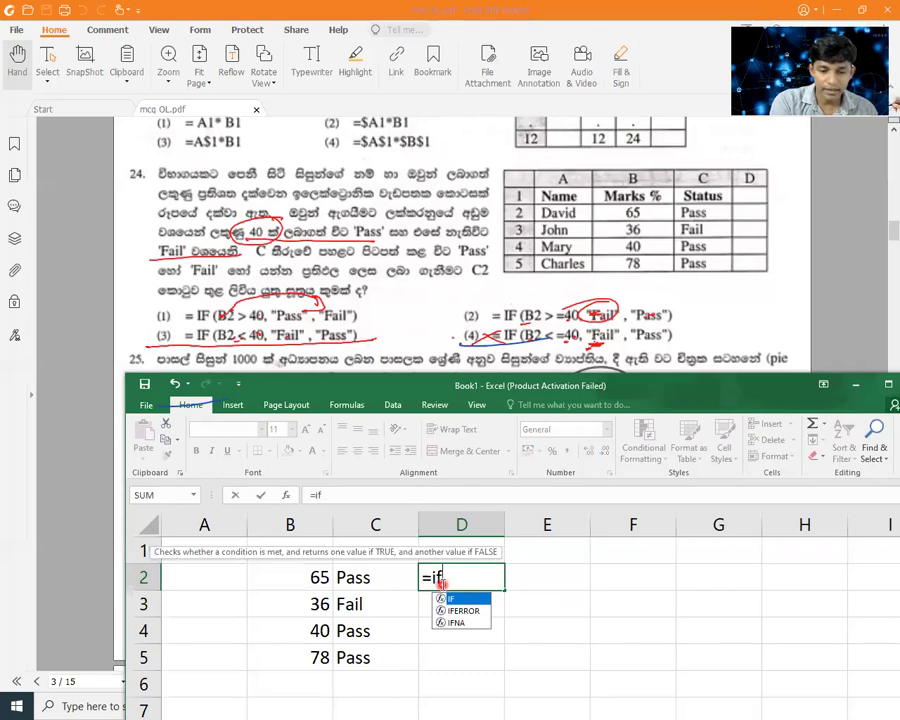
type("(b")
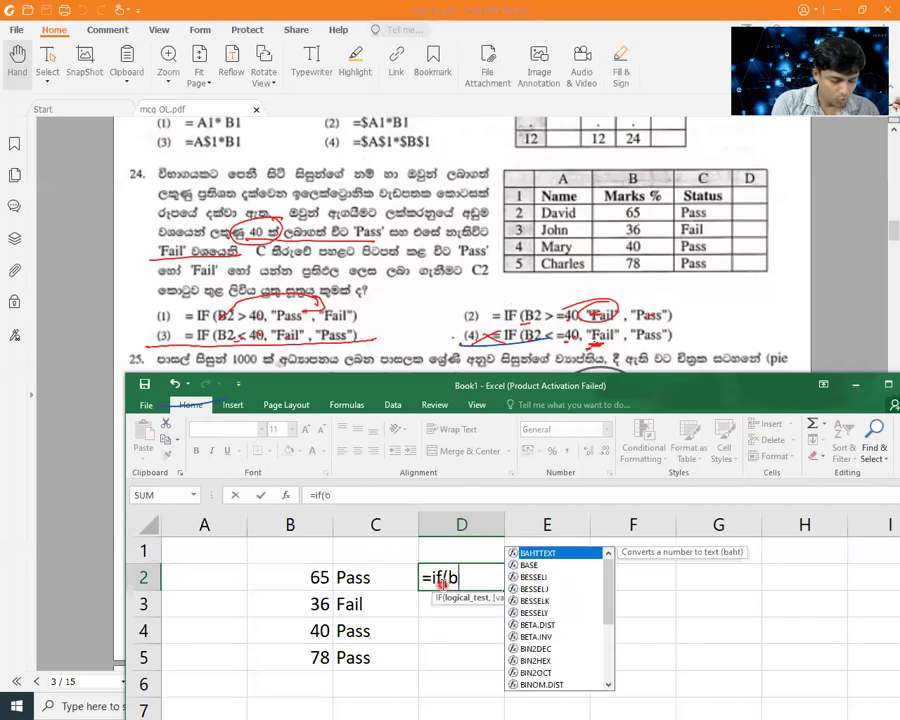
type("2<=")
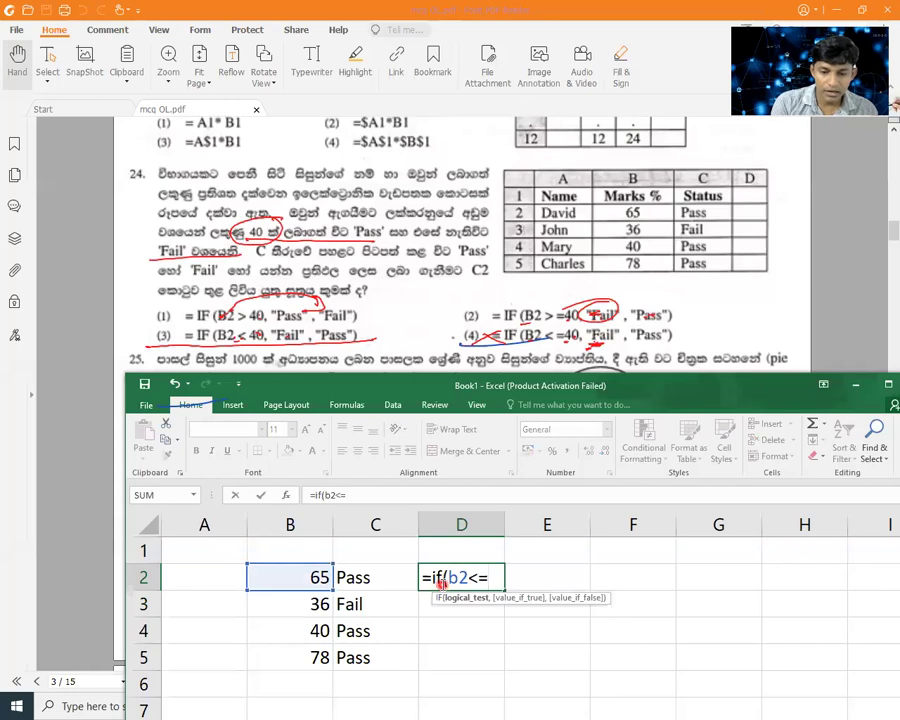
type("40,\"Fail\",\"")
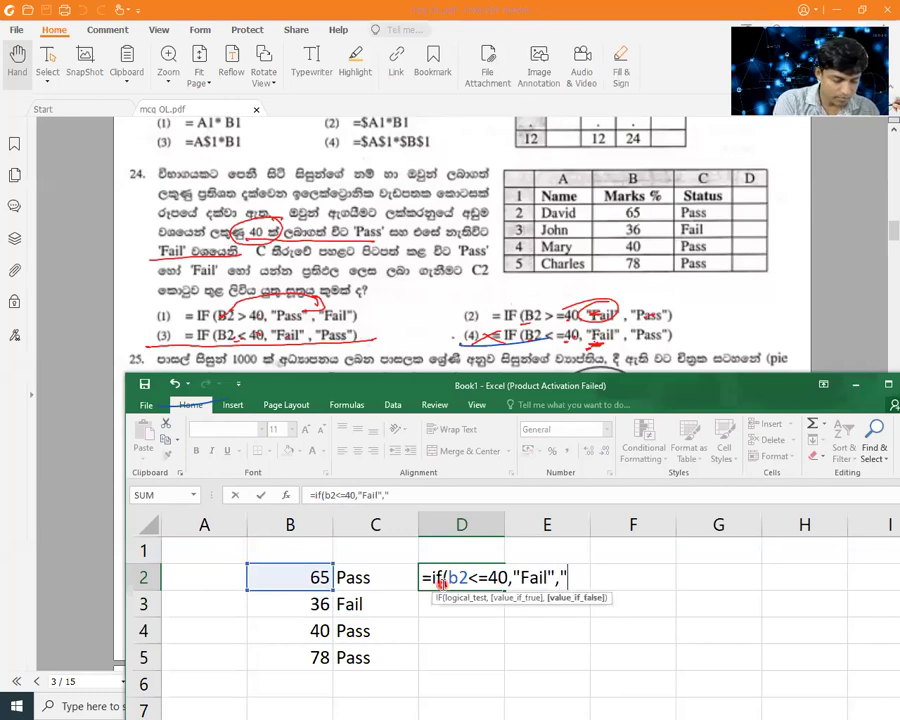
type("Pass")
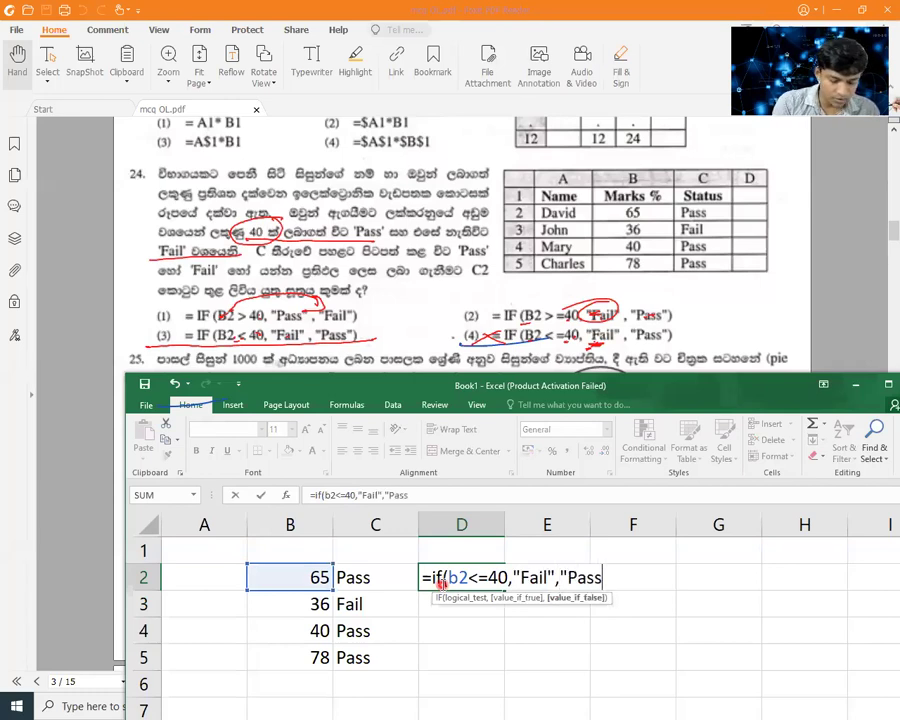
type("\")")
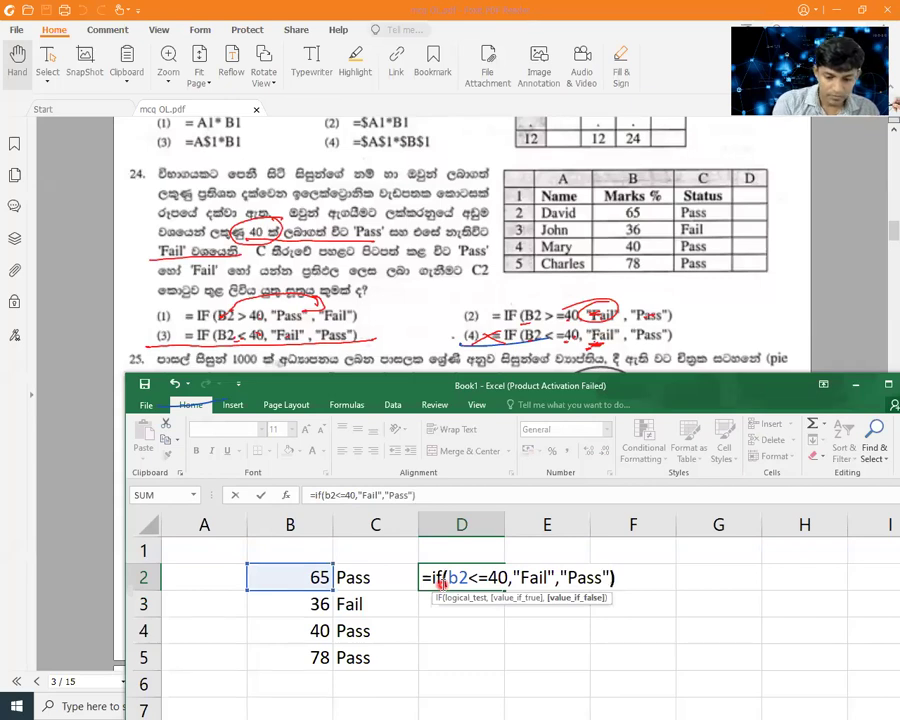
key("Return")
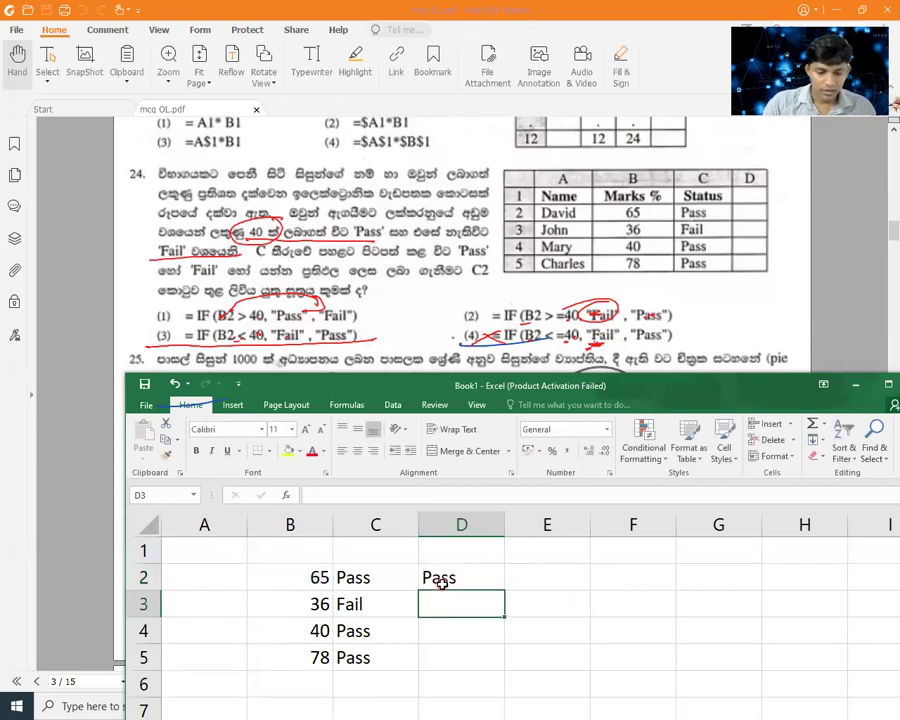
left_click(442, 584)
left_click_drag(505, 588, 500, 661)
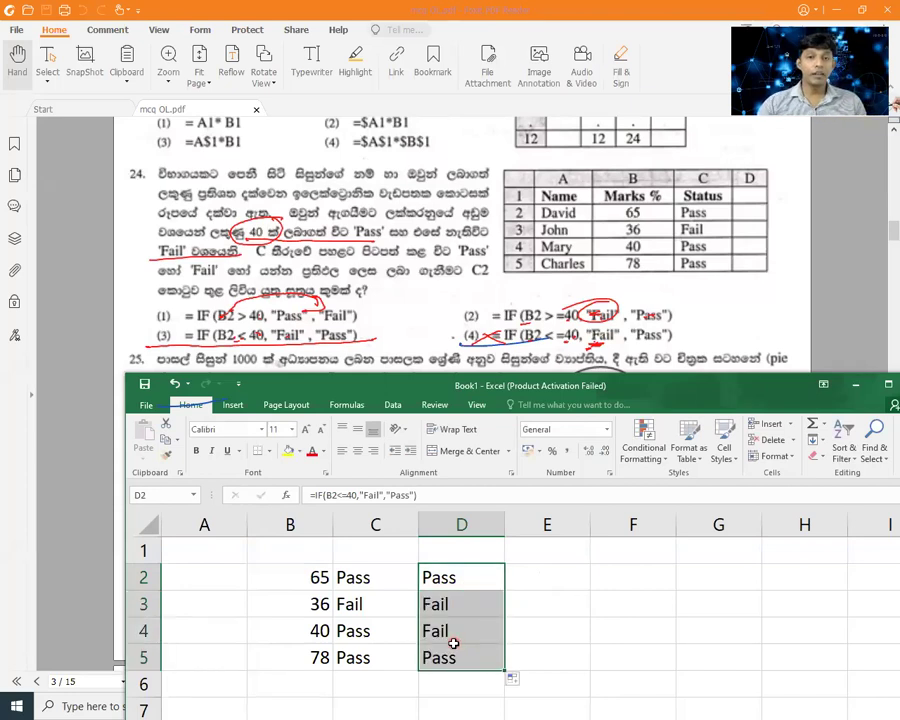
Step: Check the D3 and D4 formulas, then bring the exam PDF back in front of Excel
double_click(478, 610)
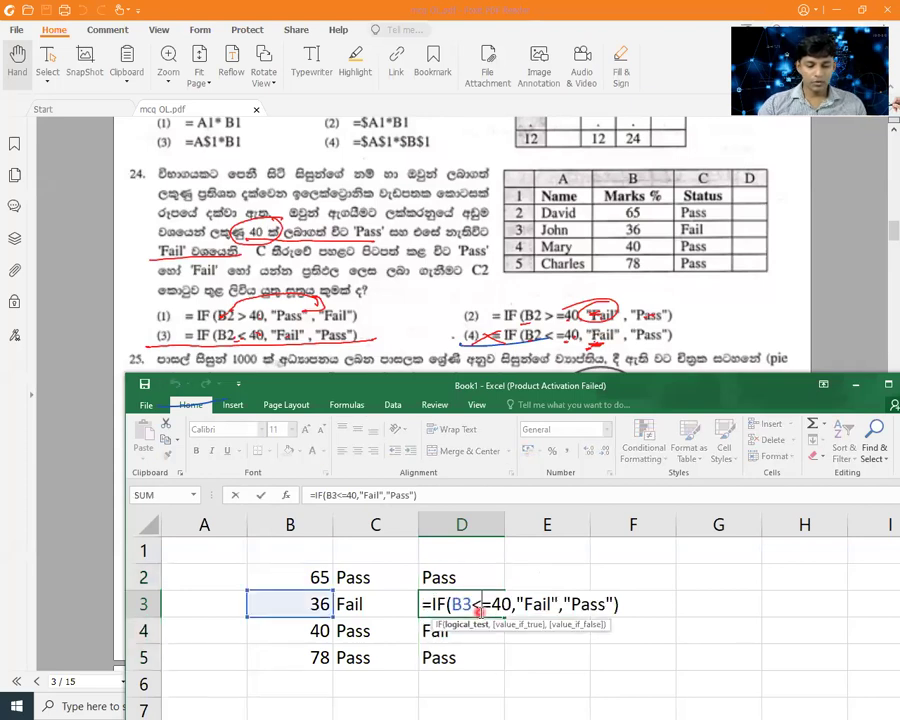
key("Return")
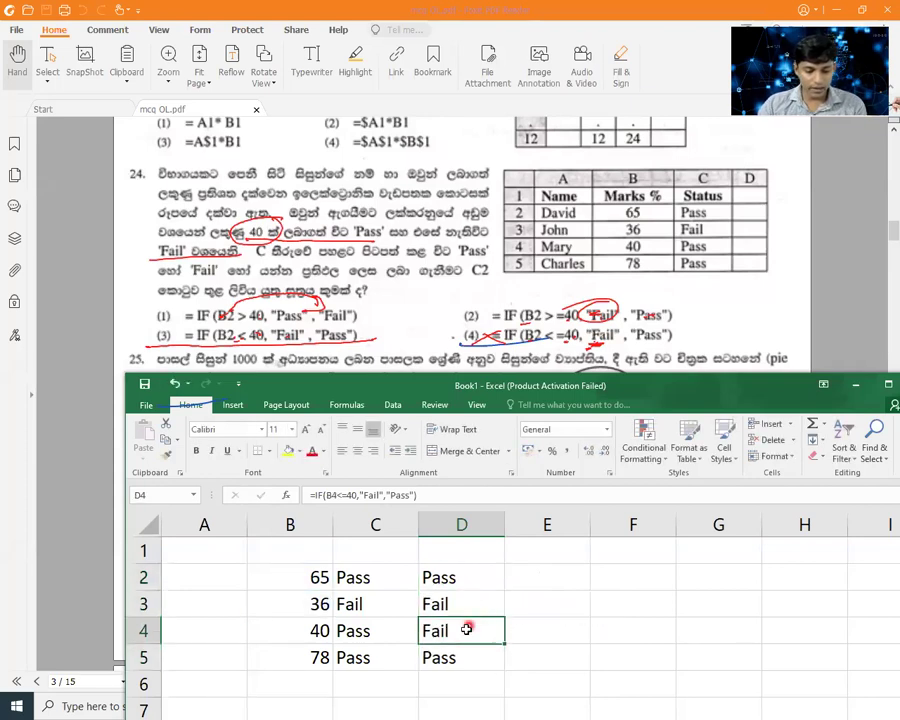
double_click(465, 630)
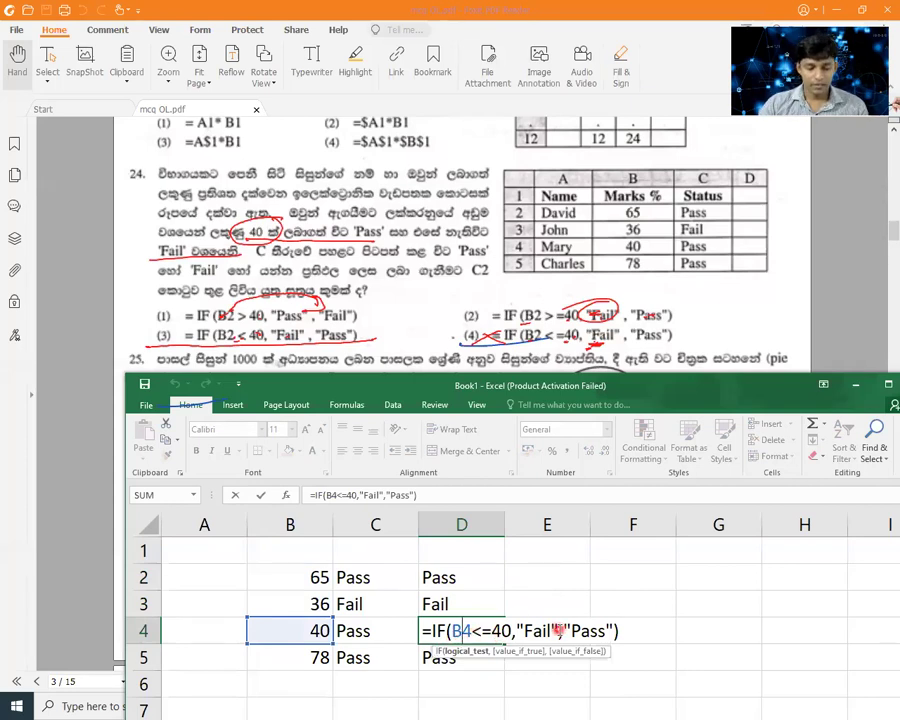
key("Return")
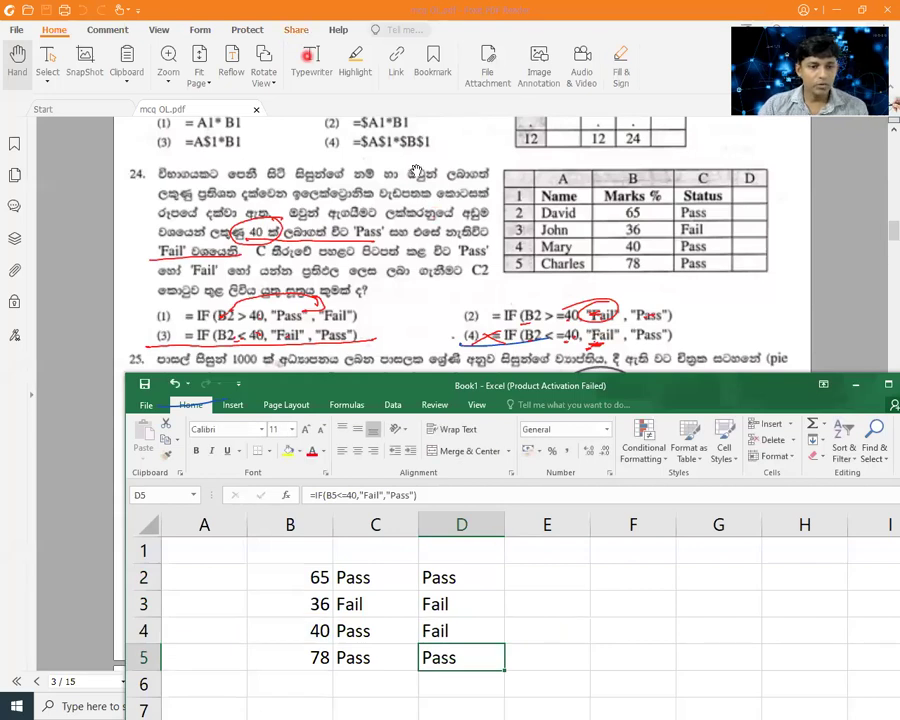
left_click(415, 172)
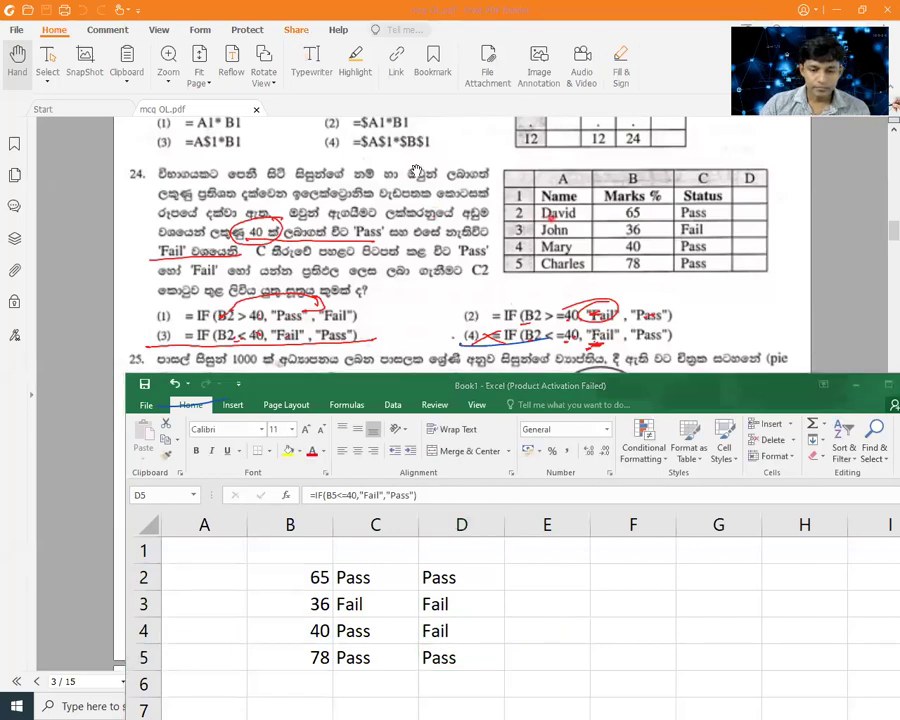
left_click(466, 232)
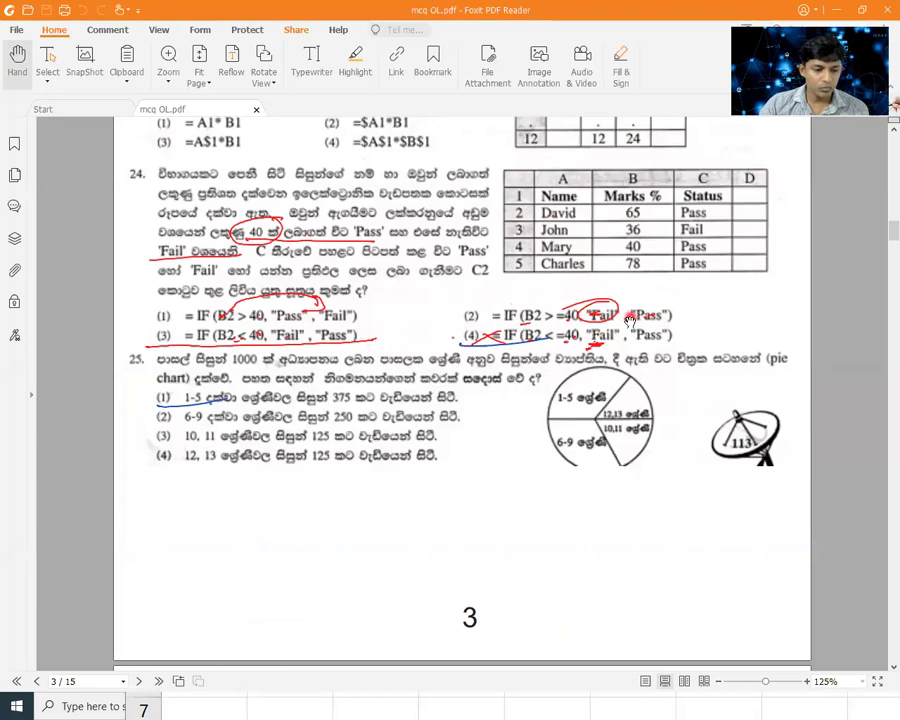
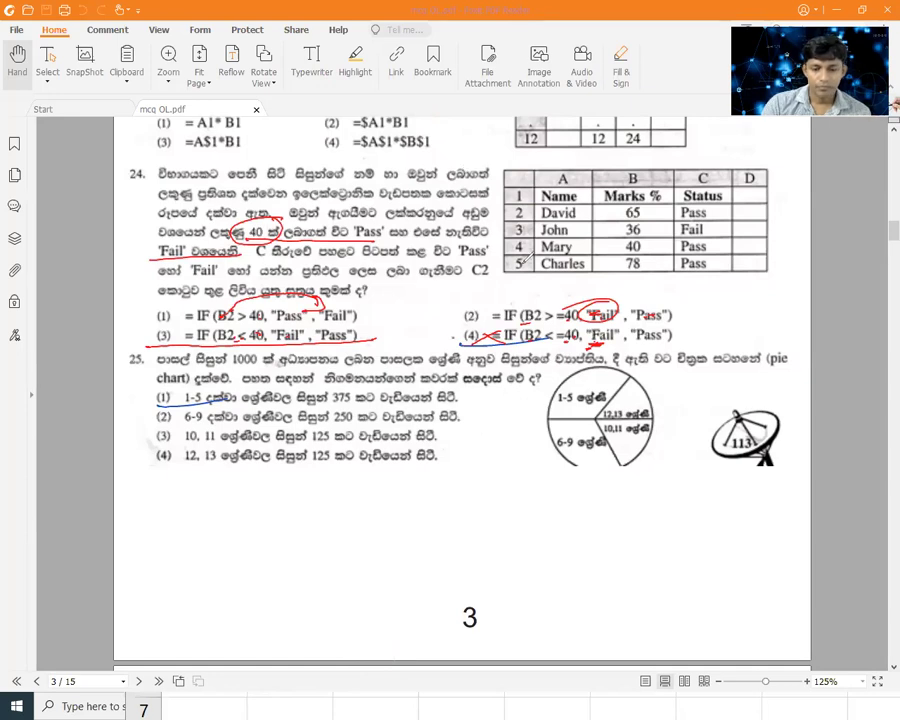
Step: Mark the question 25 pie chart slices in red ink, noting 500 and 5-00 beside it
left_click_drag(548, 384, 645, 373)
left_click_drag(540, 410, 705, 392)
left_click_drag(719, 380, 717, 382)
left_click_drag(730, 378, 728, 380)
mouse_move(548, 430)
left_mouse_down()
mouse_move(675, 427)
mouse_move(650, 490)
left_mouse_up()
left_click_drag(666, 483, 697, 481)
left_click_drag(701, 476, 714, 478)
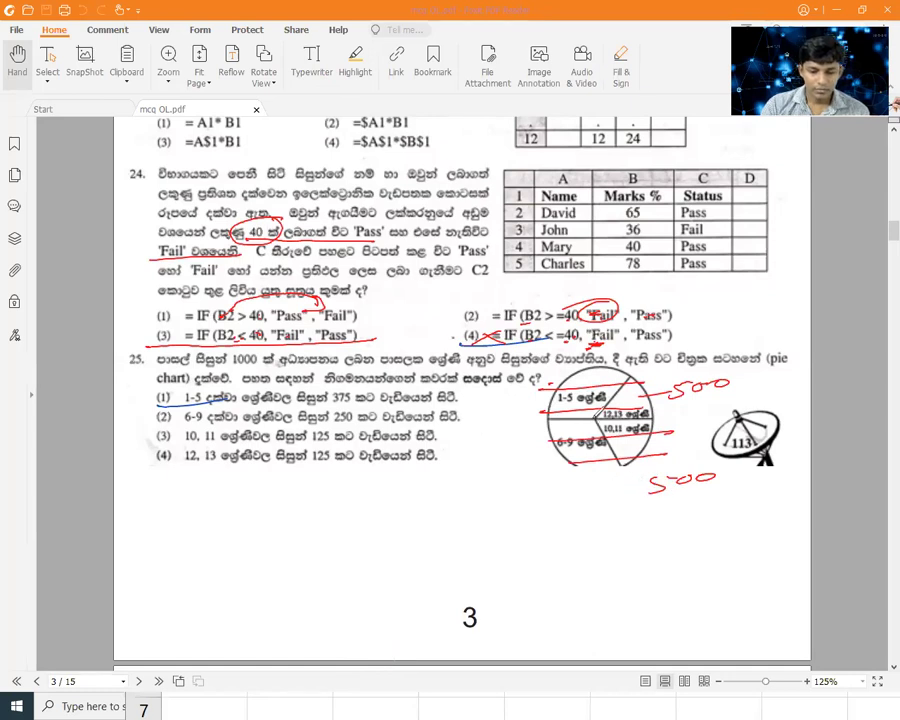
left_click_drag(598, 440, 601, 484)
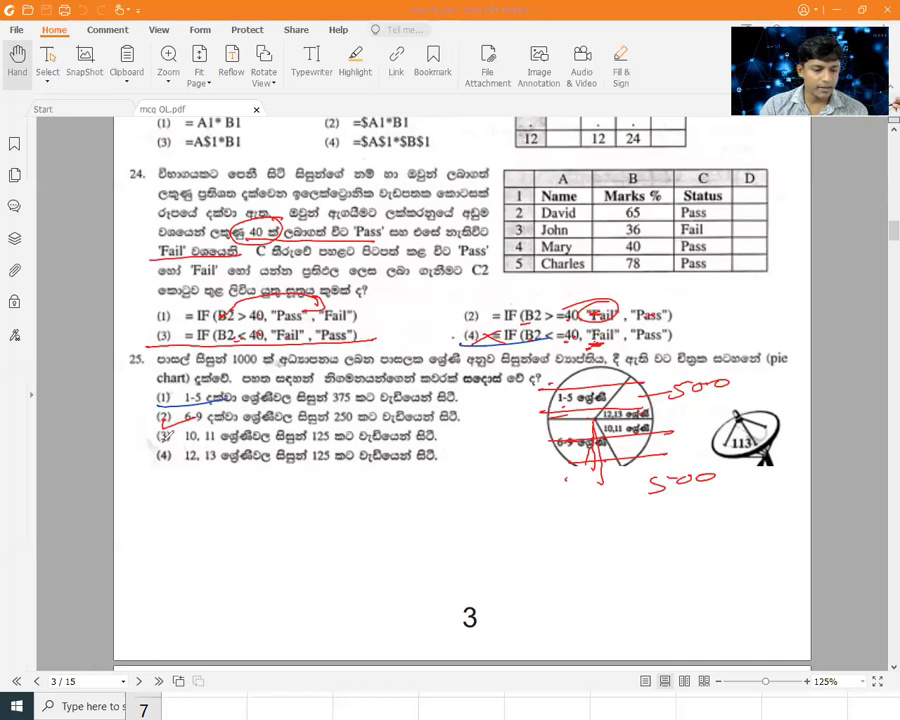
Step: Mark options (3) and (4), circle and underline option (1) of question 25, then wipe all ink
left_click_drag(160, 440, 215, 456)
left_click_drag(172, 392, 170, 388)
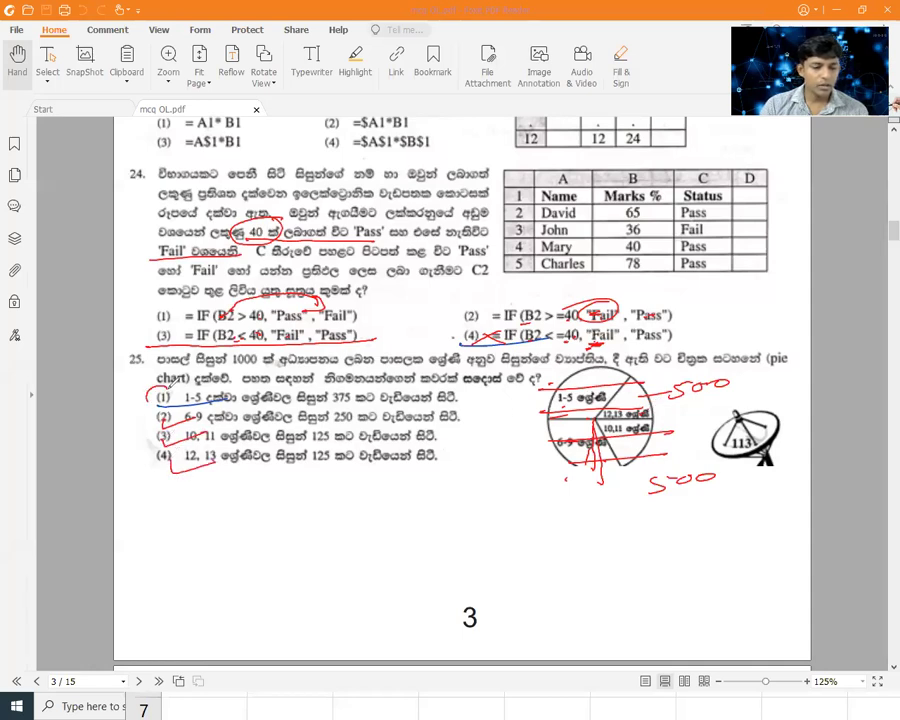
left_click_drag(240, 406, 460, 405)
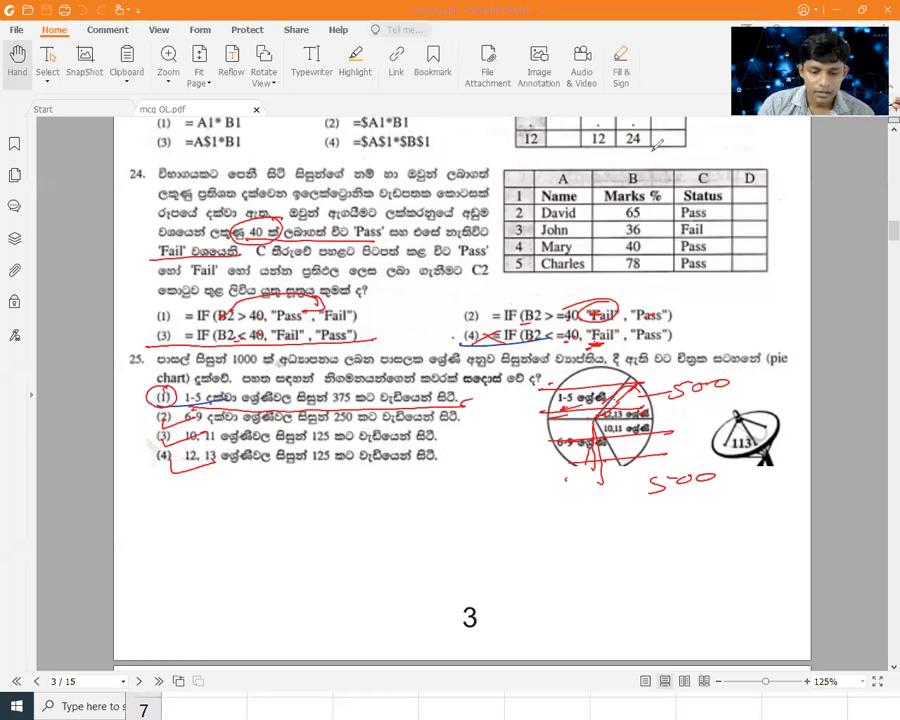
key("e")
left_click_drag(524, 414, 547, 413)
left_click(669, 411)
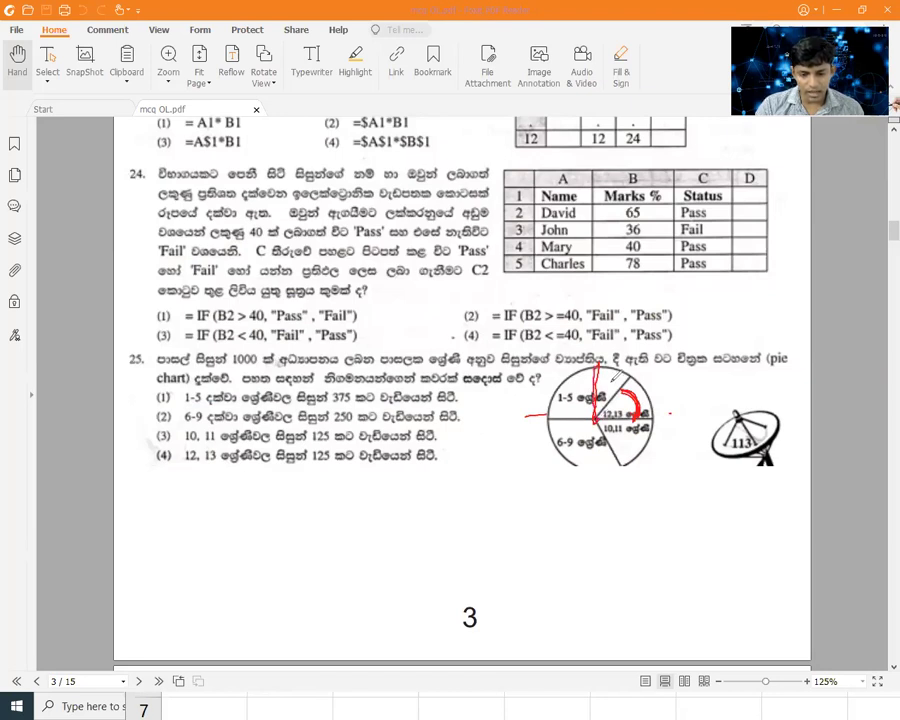
left_click_drag(561, 396, 565, 402)
left_click_drag(620, 397, 637, 383)
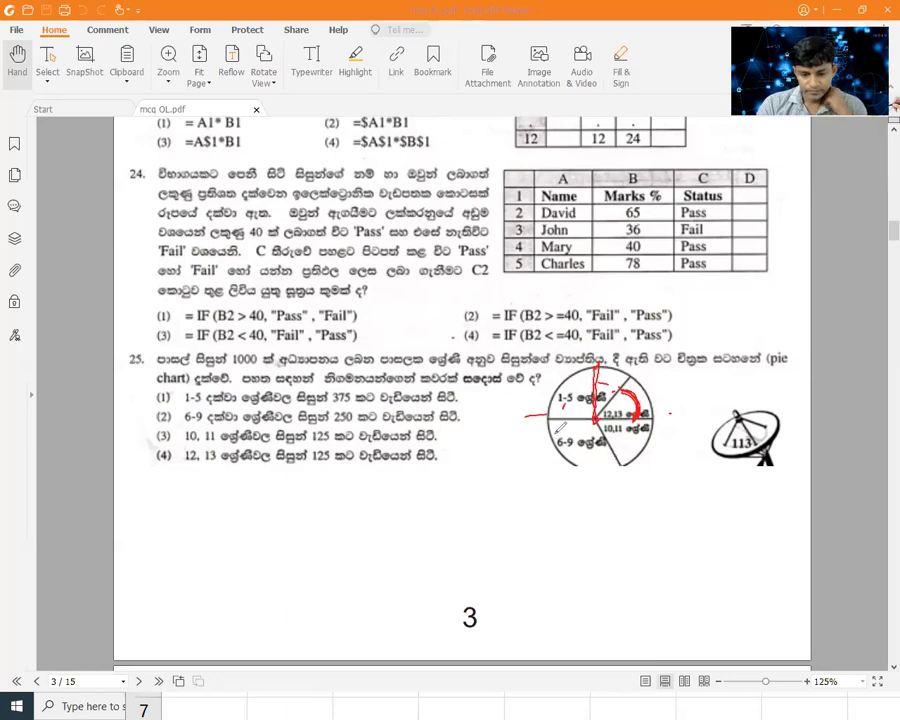
key("e")
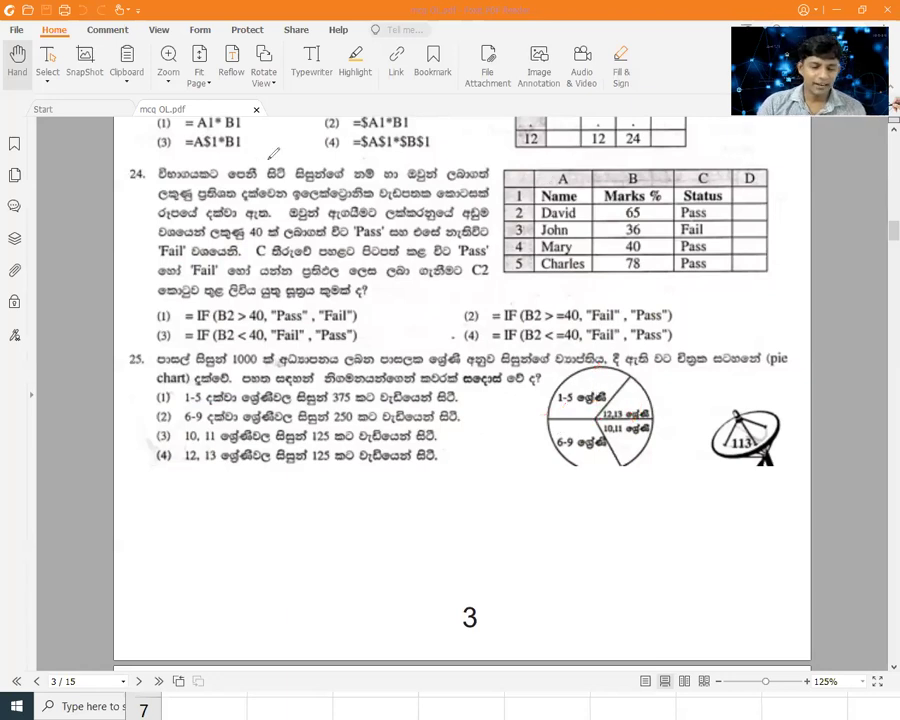
Step: Scroll down to page 4 and underline the start of question 15 under the 2010 heading
scroll(376, 260, "down", 1)
scroll(394, 352, "down", 4)
scroll(398, 350, "down", 3)
scroll(401, 360, "down", 2)
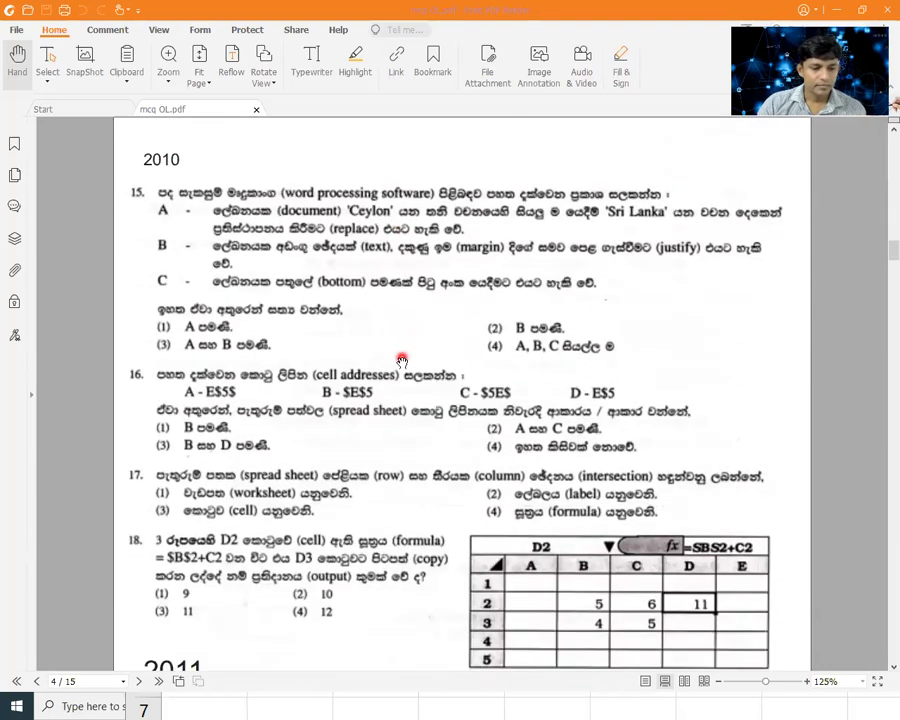
scroll(401, 360, "down", 1)
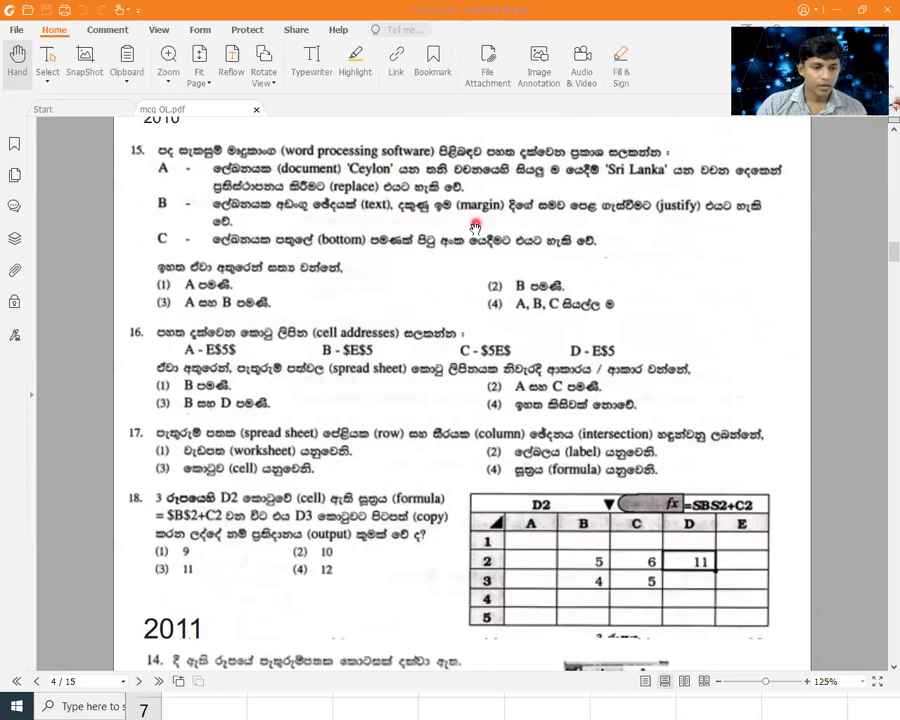
left_click_drag(183, 150, 131, 166)
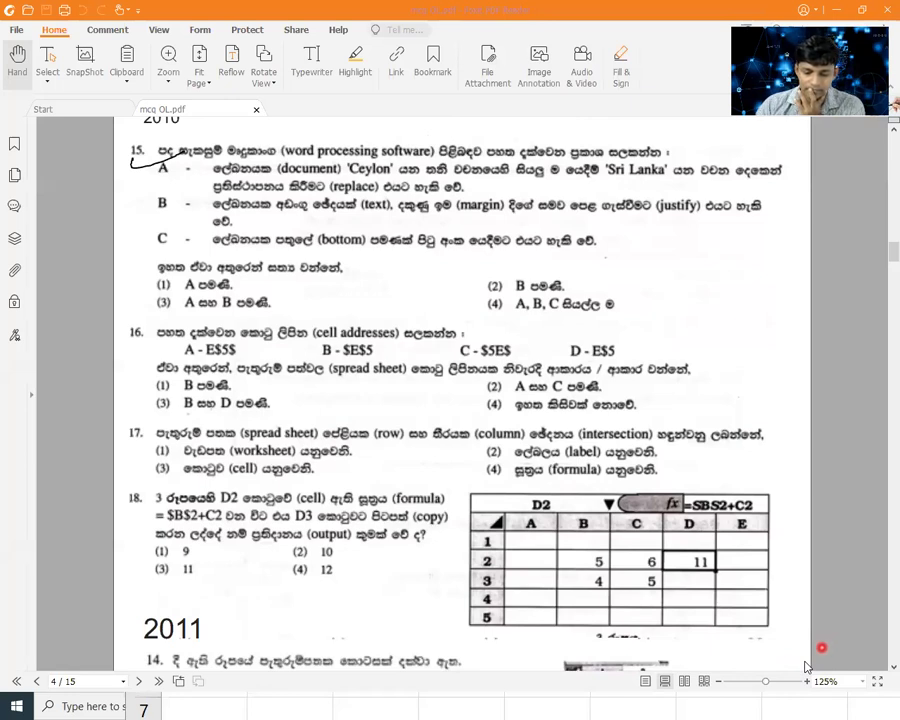
scroll(647, 362, "up", 1)
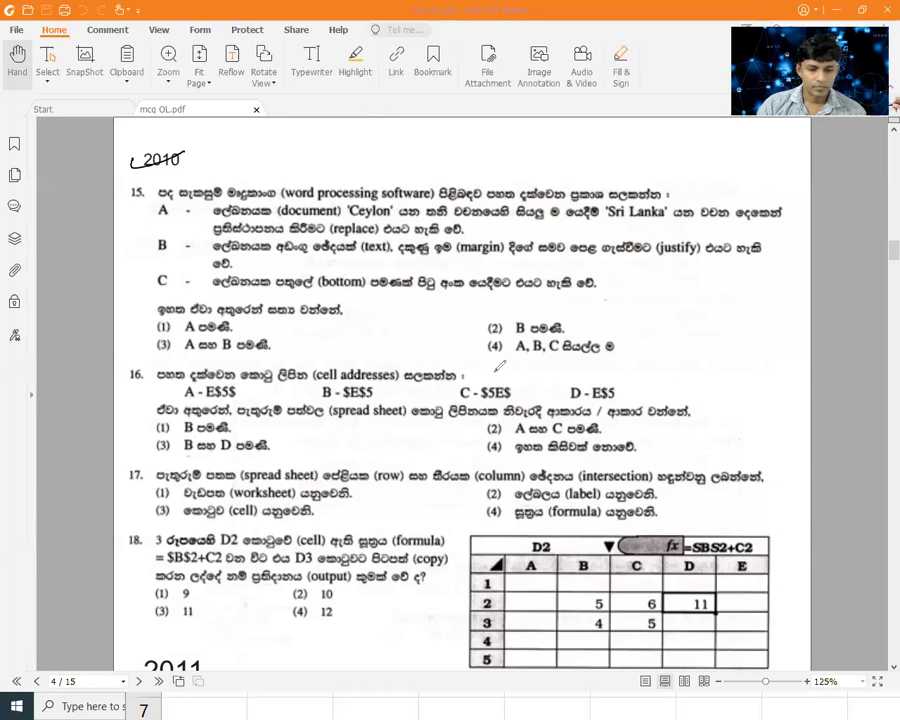
Step: Underline option (4) and strike out labels A and C of question 15
left_click_drag(482, 355, 543, 361)
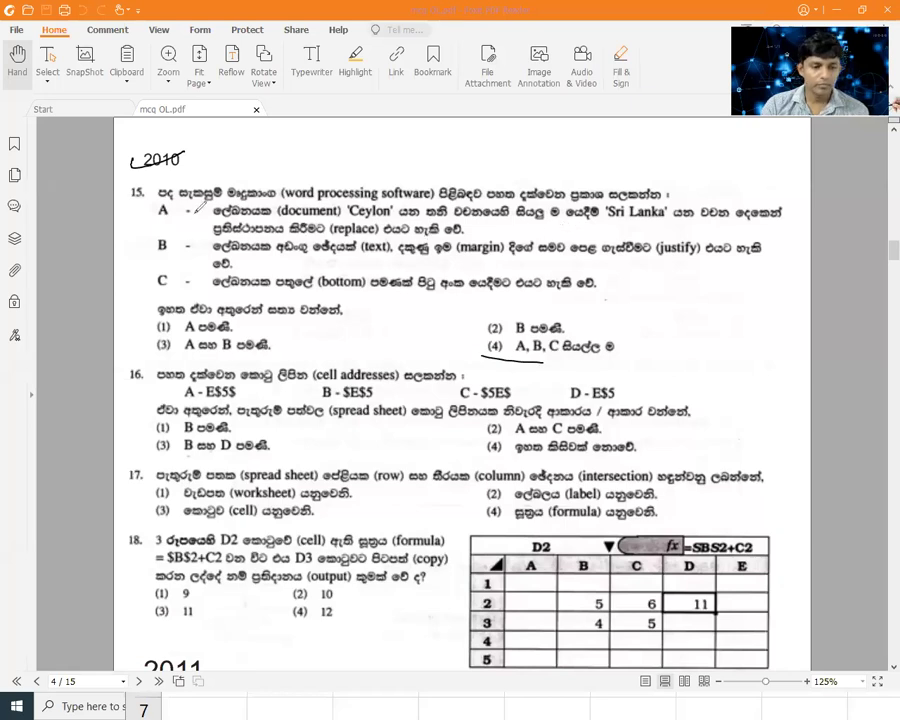
left_click_drag(155, 212, 228, 203)
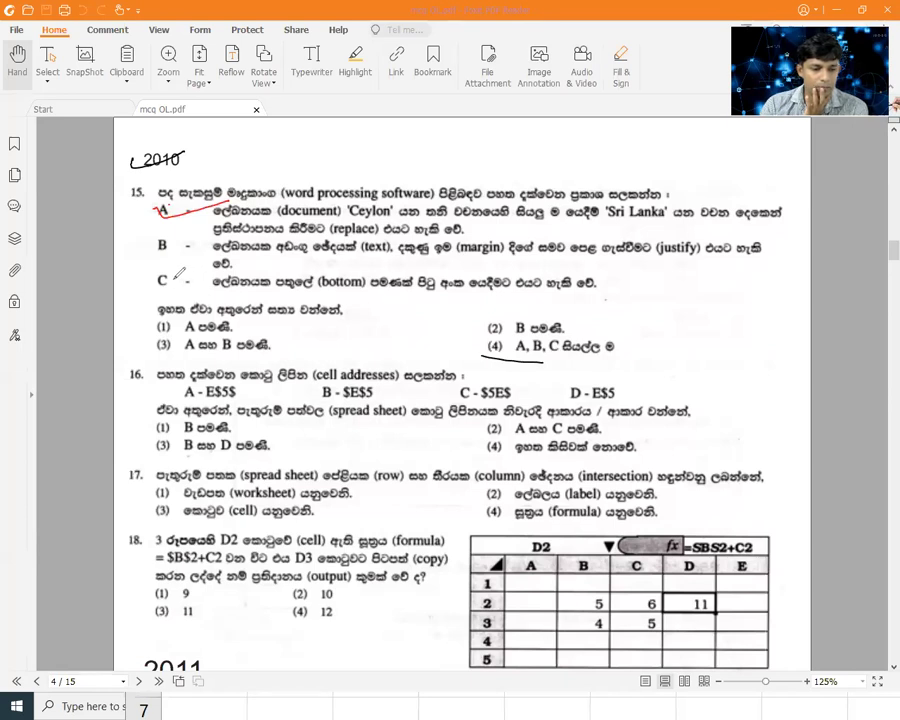
left_click_drag(158, 274, 176, 272)
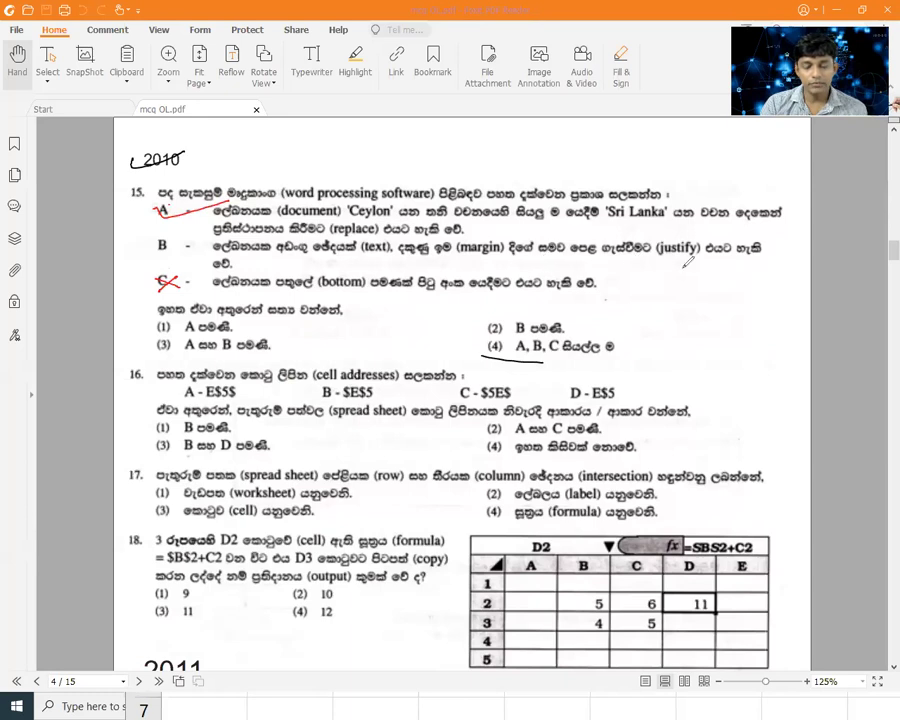
Step: Sketch red strokes, including an H shape, in the right and top margins, and cross out label B
left_click_drag(756, 123, 725, 197)
left_click_drag(780, 272, 777, 352)
left_click_drag(702, 282, 714, 365)
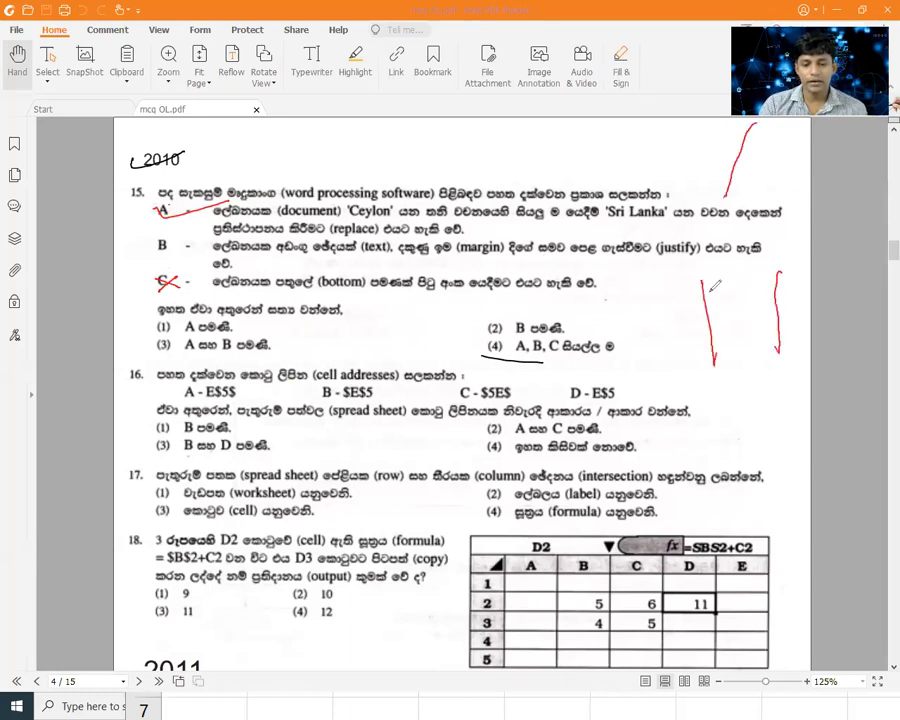
left_click_drag(707, 318, 783, 310)
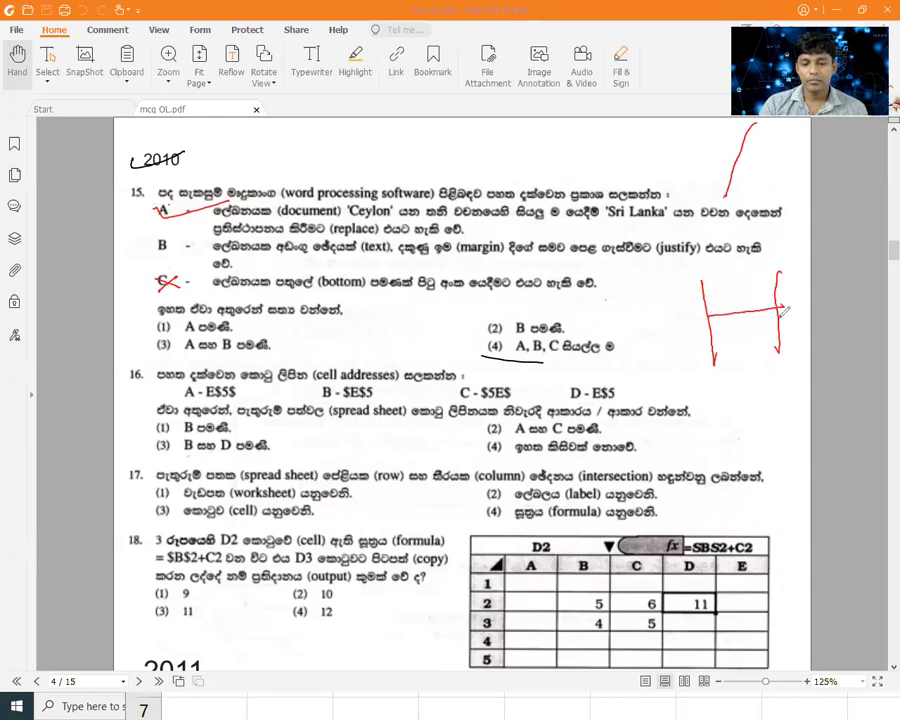
left_click_drag(828, 168, 791, 275)
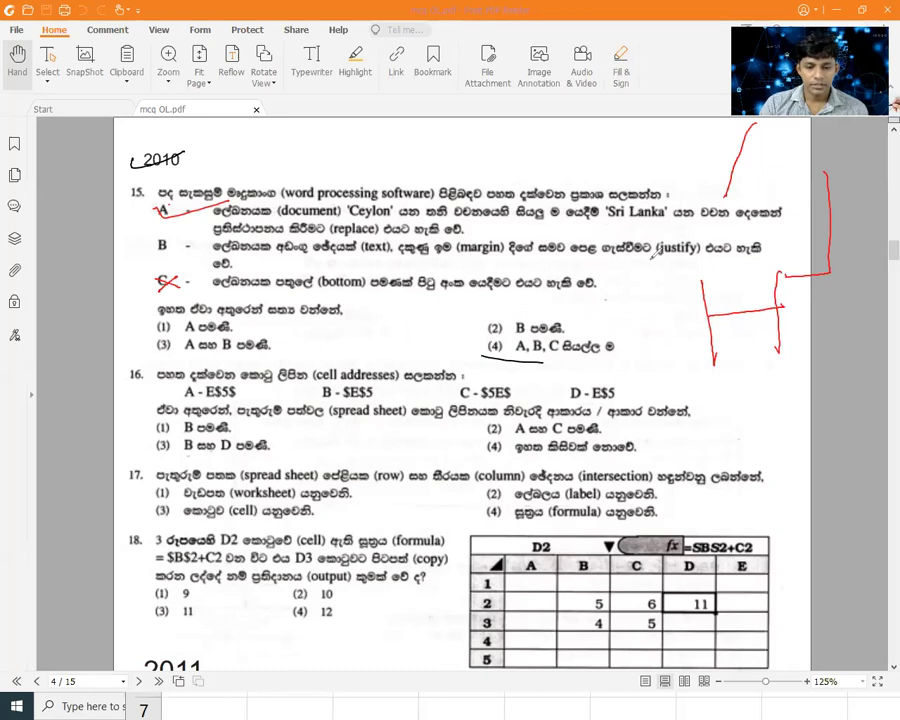
left_click_drag(634, 122, 637, 185)
left_click_drag(679, 122, 684, 186)
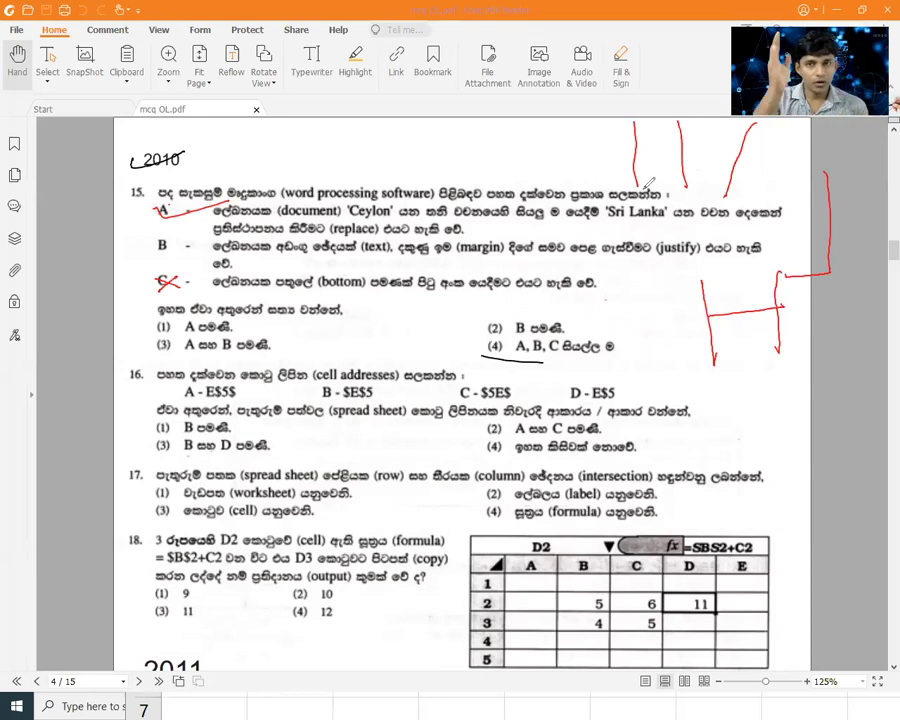
mouse_move(146, 238)
left_mouse_down()
mouse_move(176, 254)
mouse_move(145, 256)
left_mouse_up()
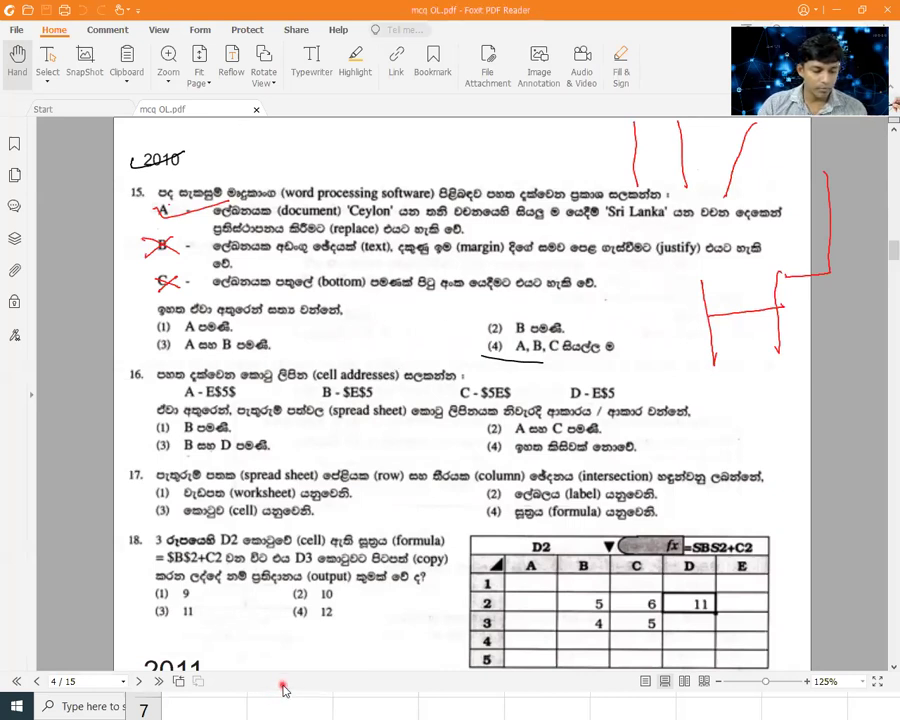
Step: Launch Word 2016 from search, dismiss the default-program and activation prompts, and start a blank document
left_click(88, 705)
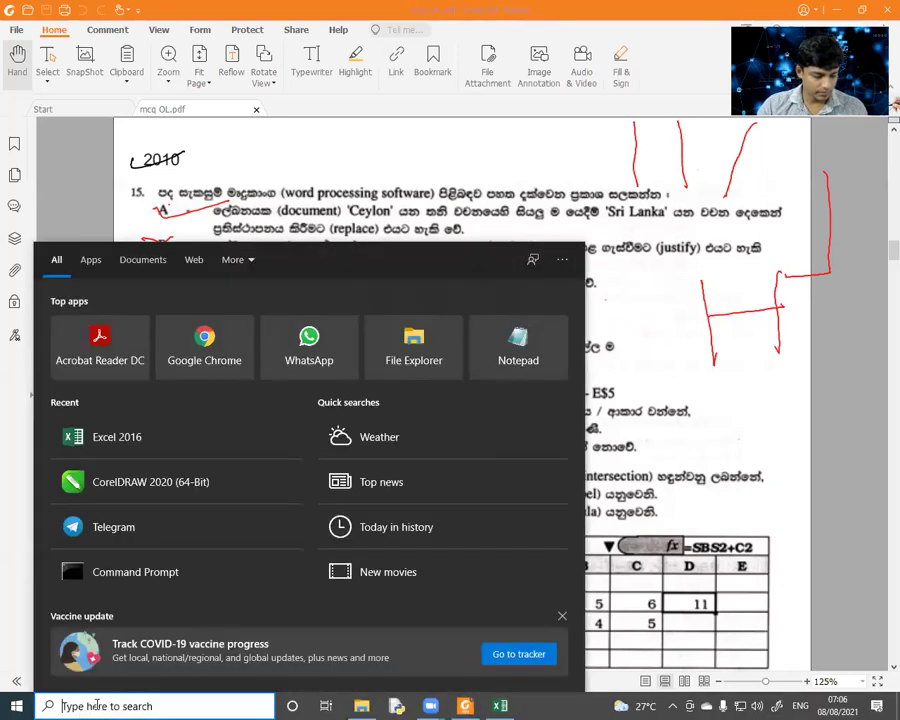
type("w")
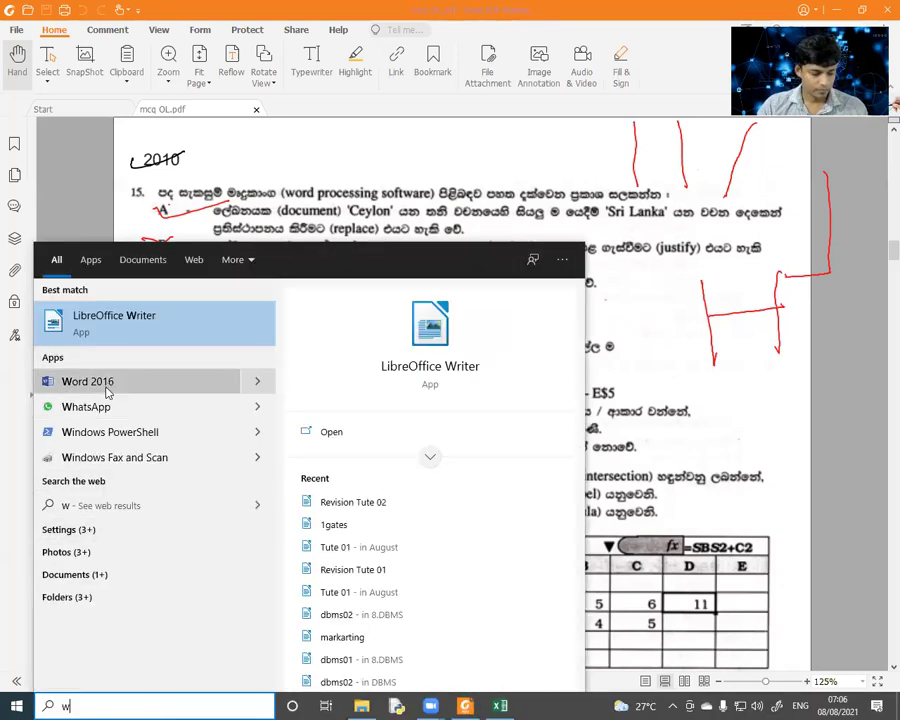
left_click(88, 382)
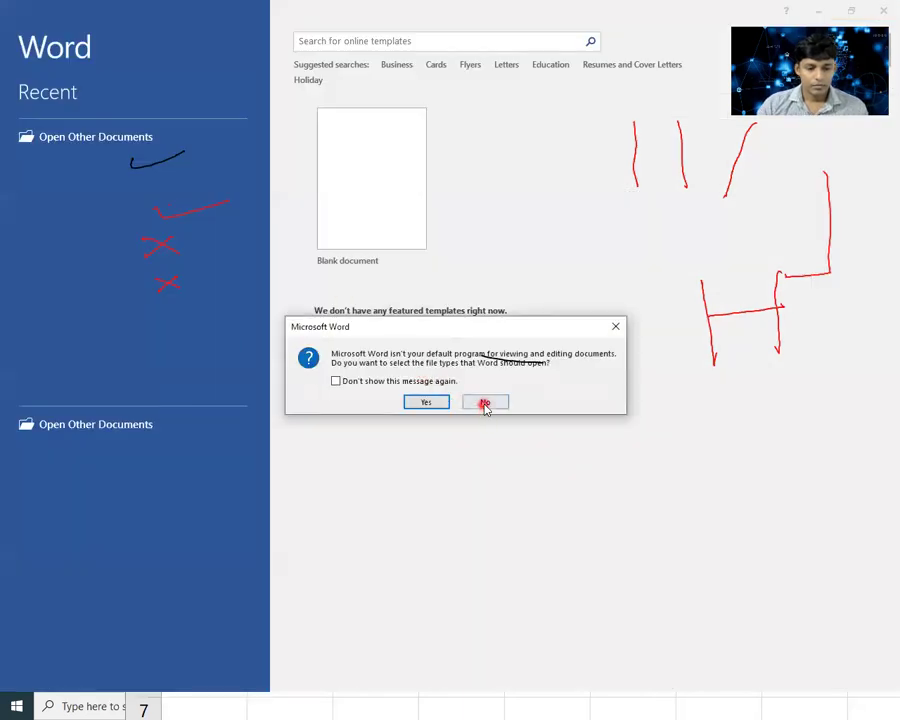
left_click(484, 401)
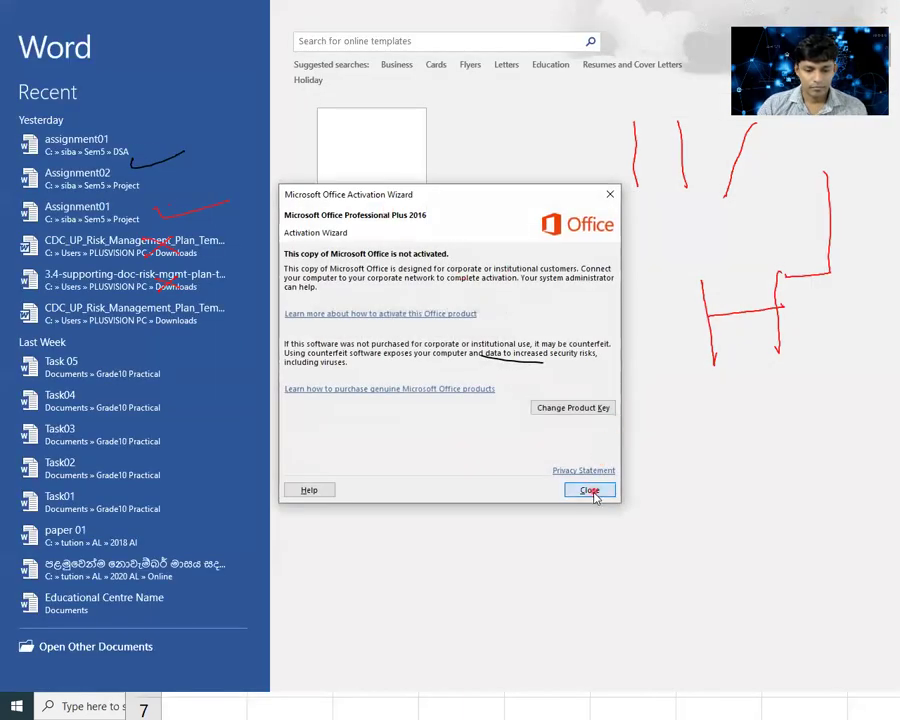
left_click(588, 487)
left_click(388, 200)
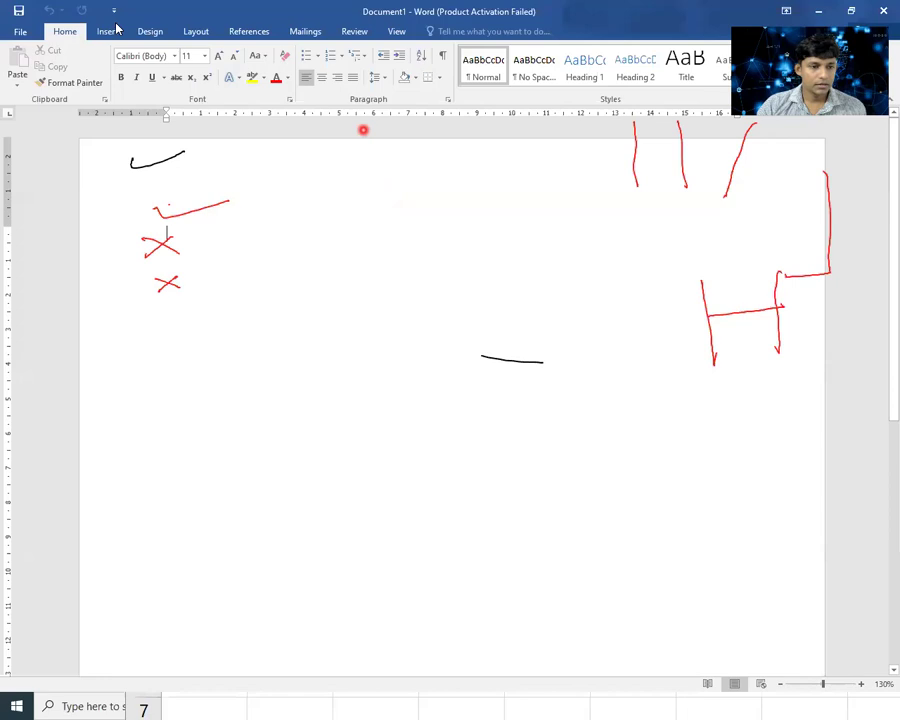
key("e")
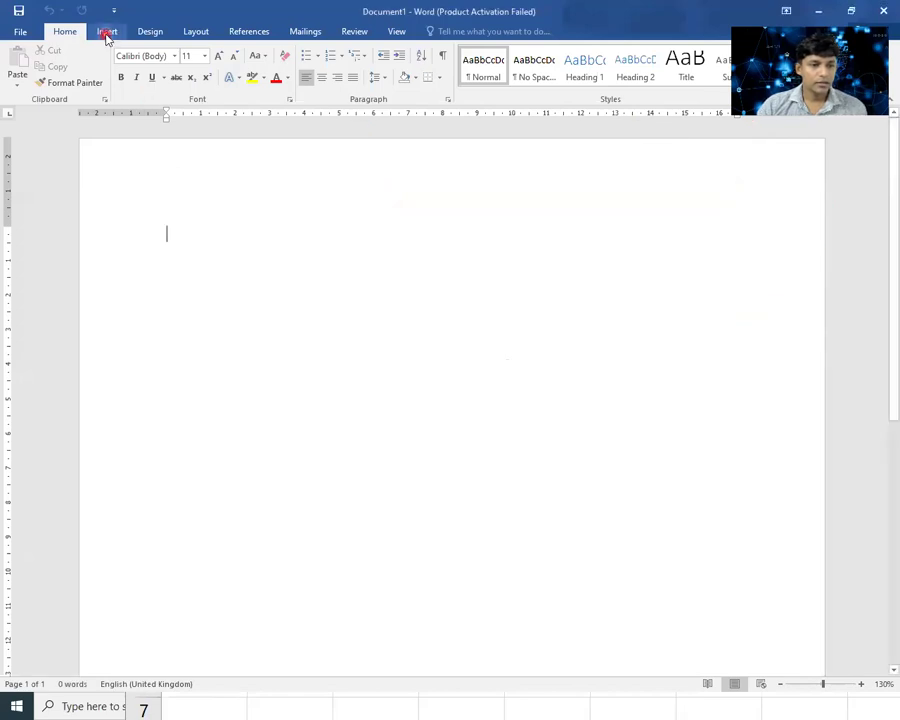
Step: Insert a Plain Number 1 page number at the top of the page, then close the window
left_click(108, 32)
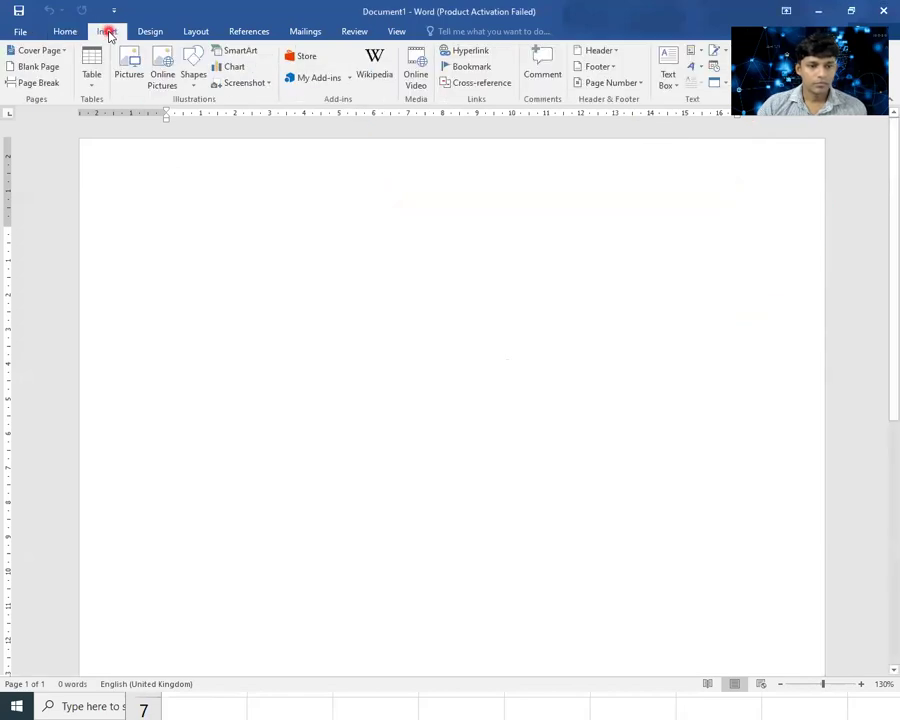
left_click(612, 82)
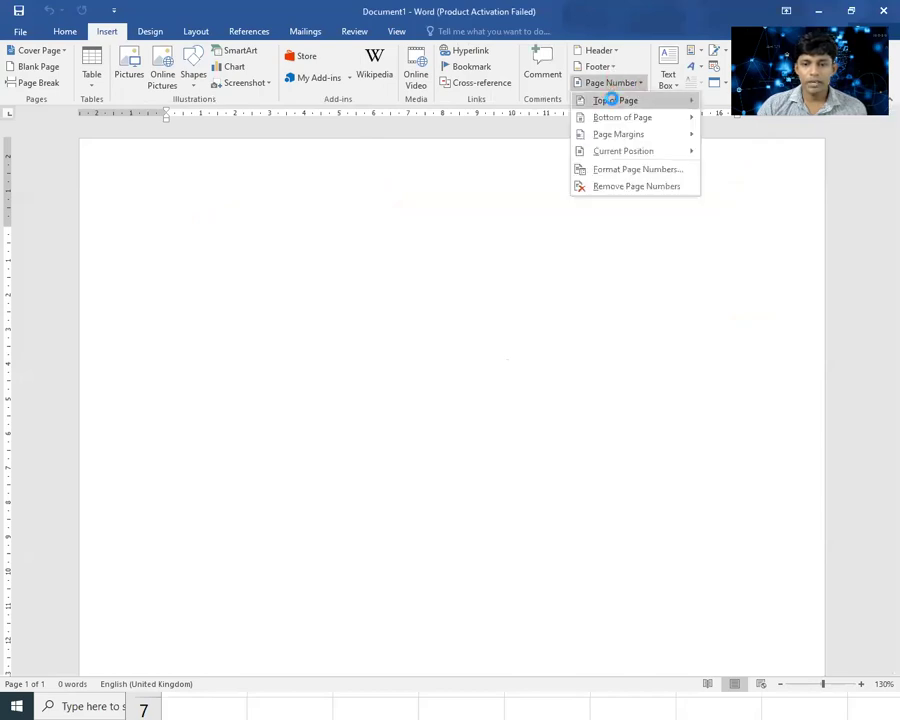
left_click(368, 166)
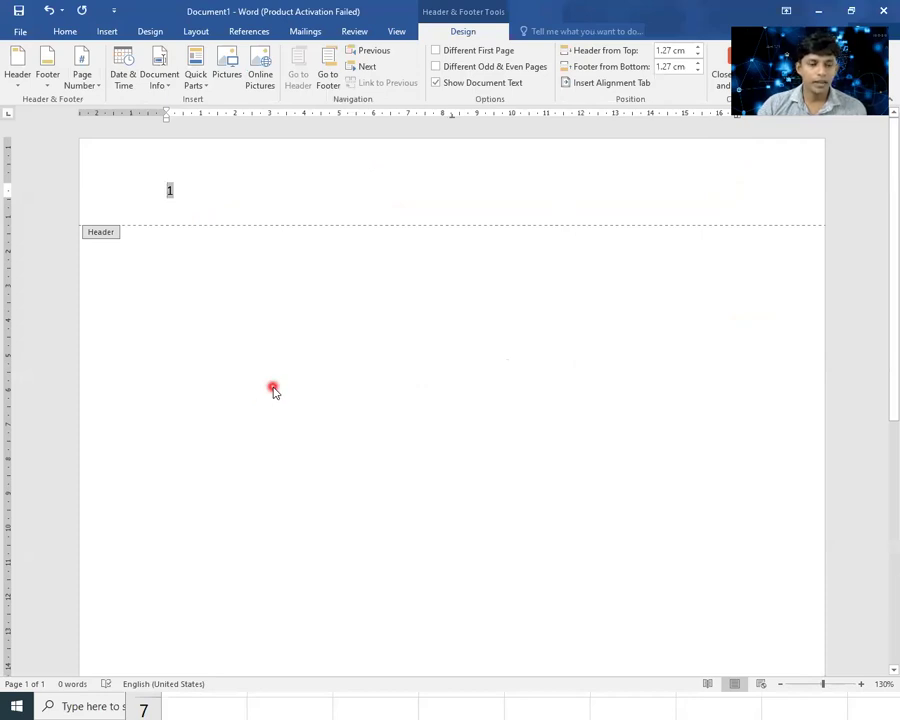
left_click(880, 12)
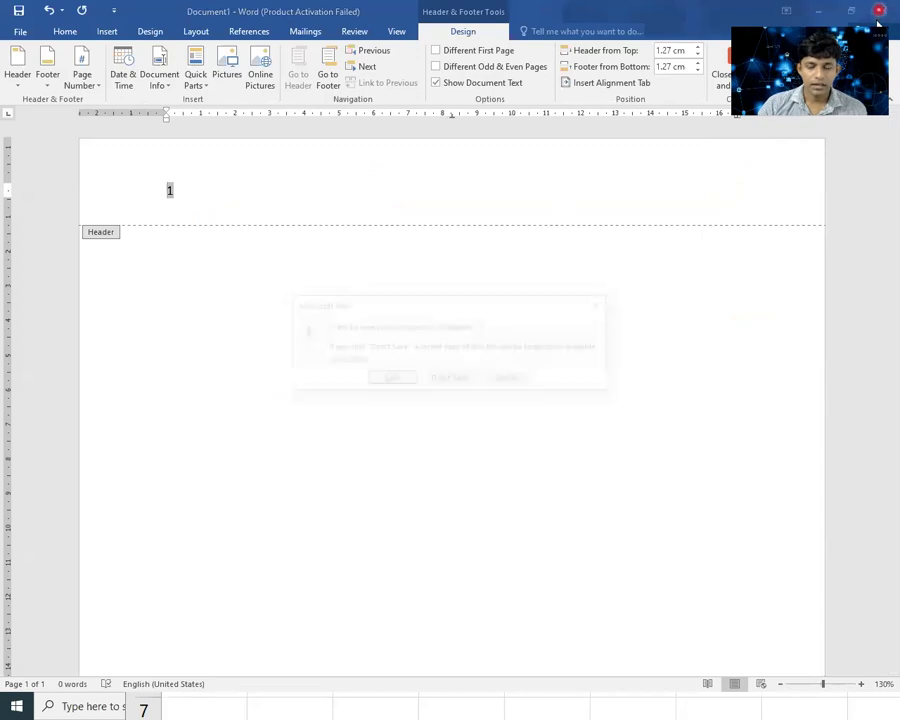
Step: Close Word without saving and return to page 4 of mcq OL.pdf in Foxit
left_click(450, 380)
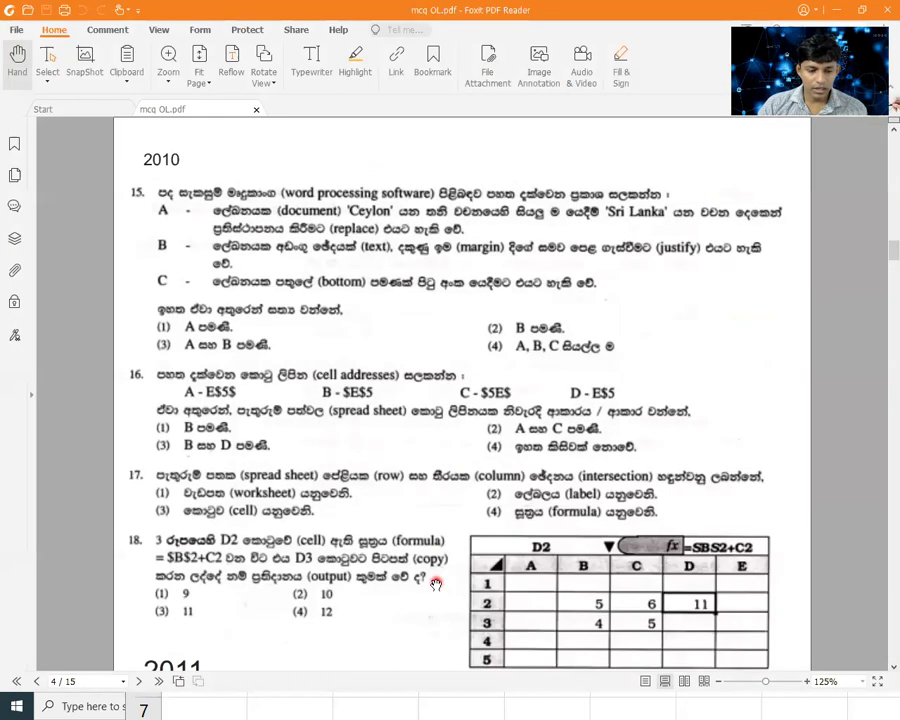
left_click_drag(317, 358, 320, 318)
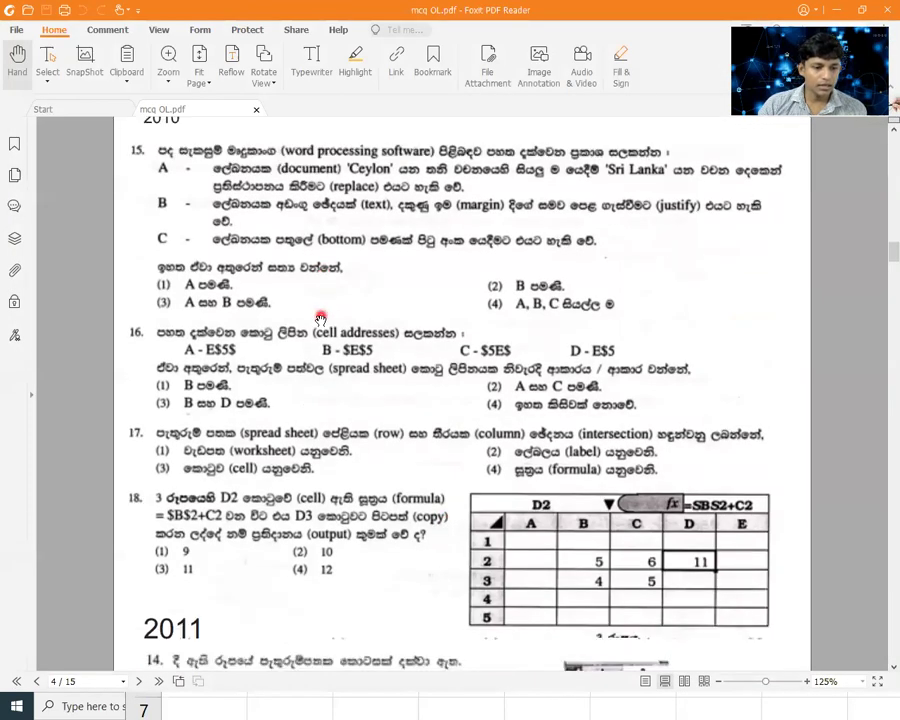
left_click(346, 605)
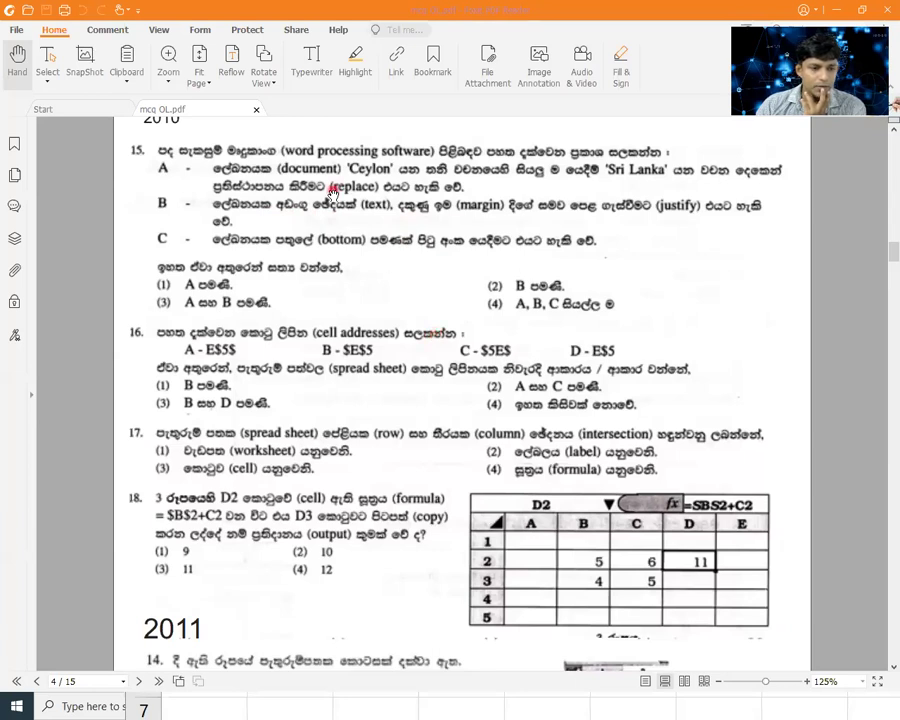
scroll(213, 240, "up", 1)
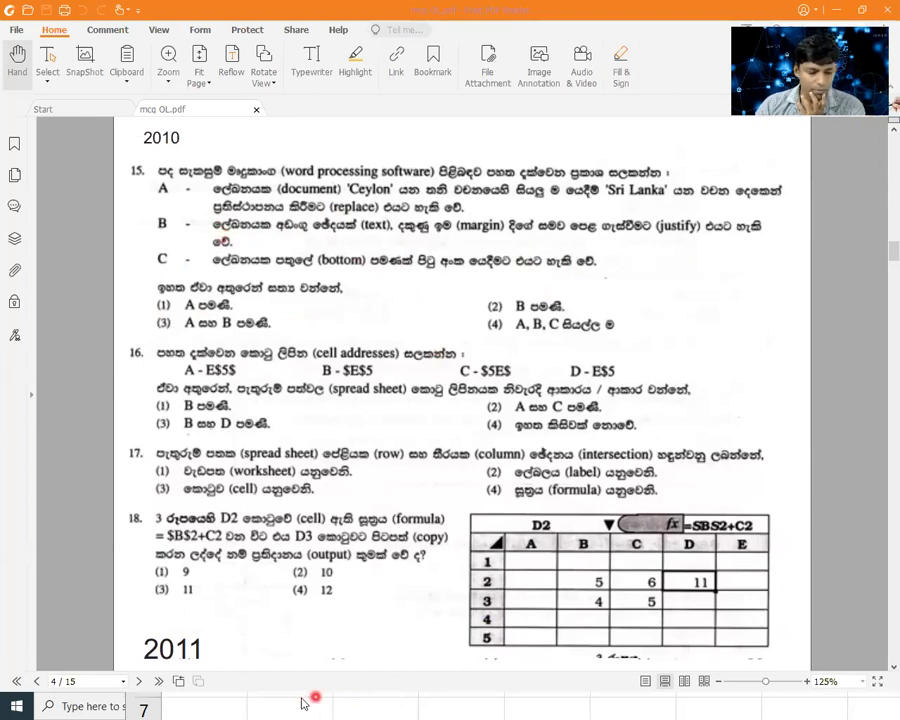
Step: Relaunch Word 2016 from recent apps, decline the default-program and activation prompts, and open a blank document
left_click(90, 705)
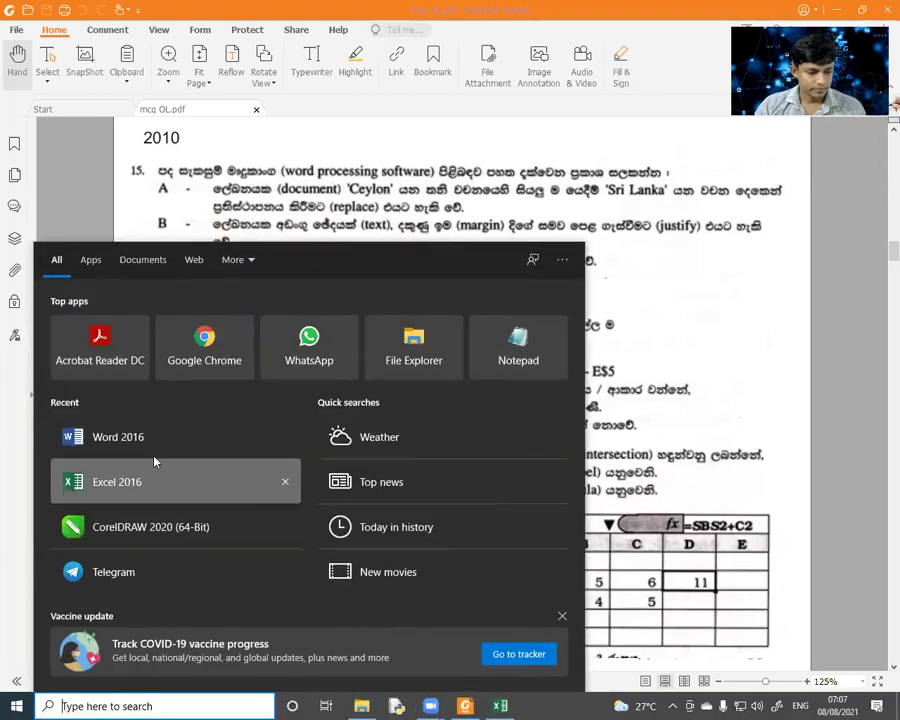
left_click(150, 435)
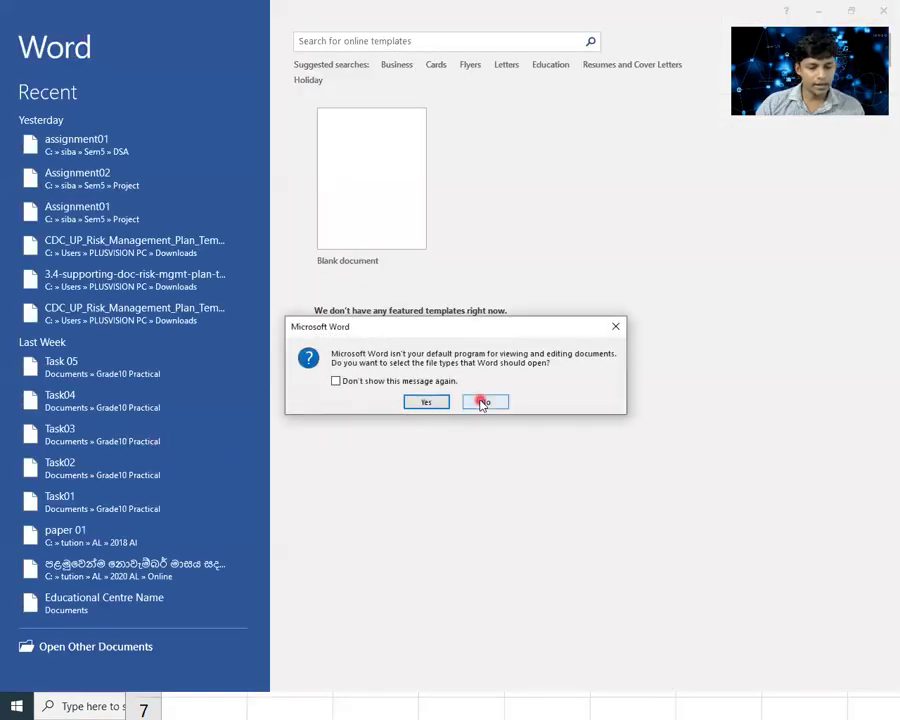
left_click(481, 400)
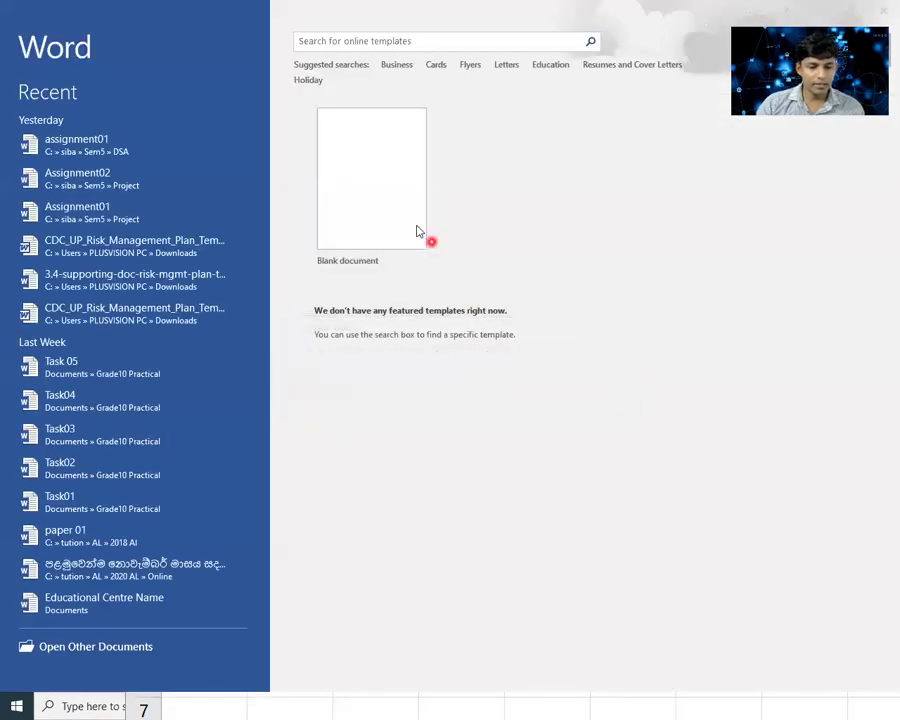
left_click(614, 193)
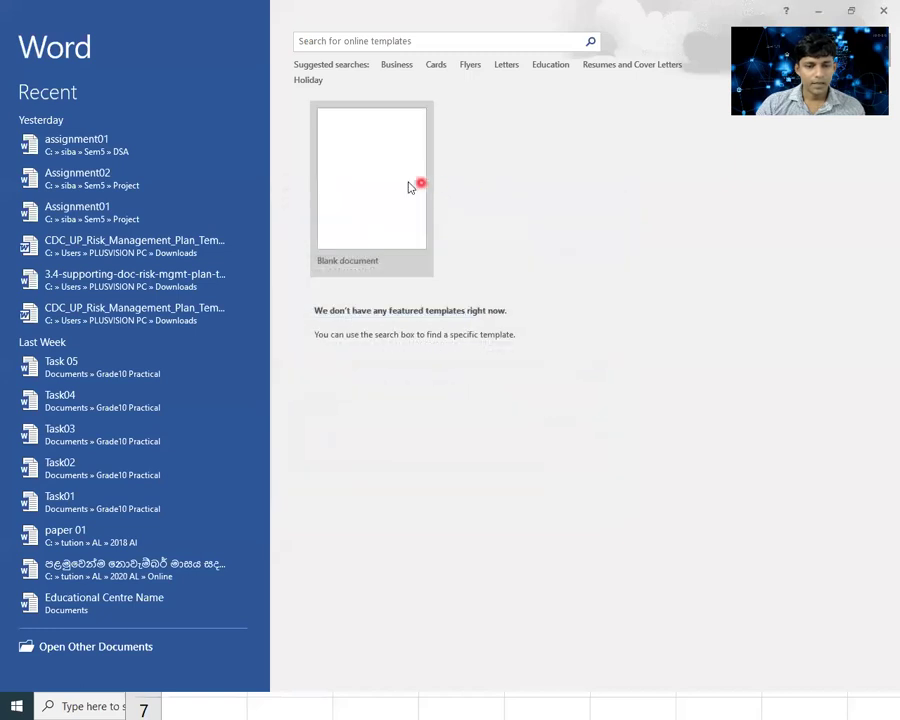
left_click(410, 187)
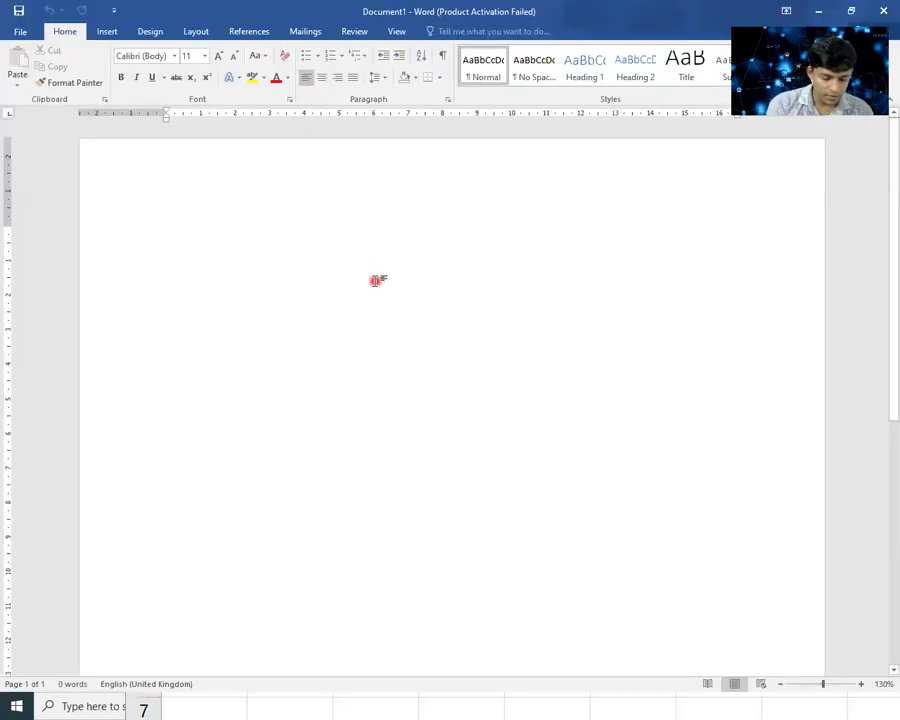
Step: Generate sample paragraphs with =rand(), select all the text, and justify it
type("=rand")
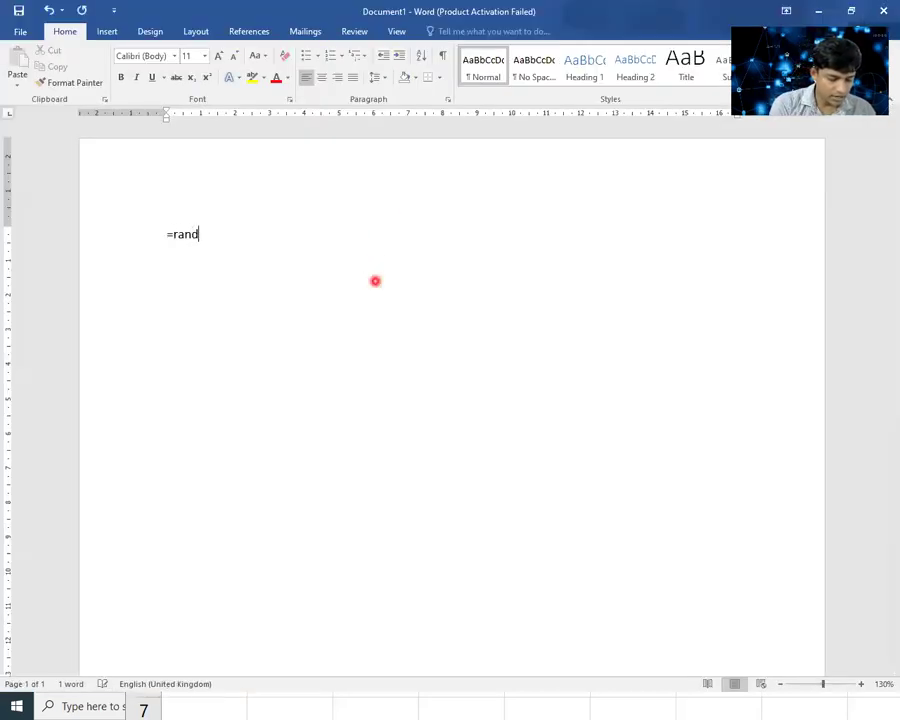
type("()")
key("Return")
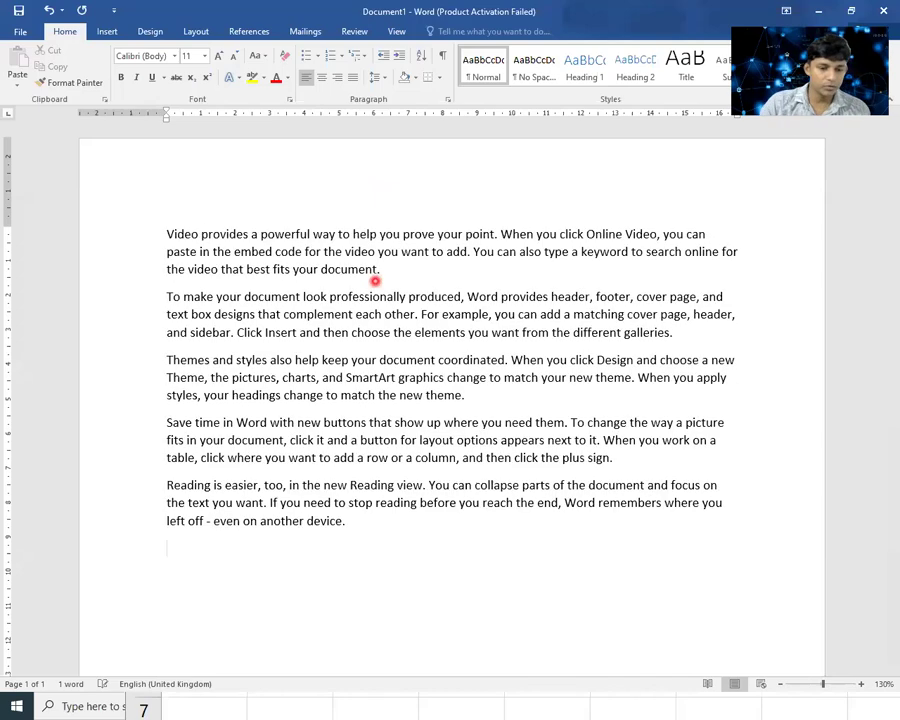
key("ctrl+a")
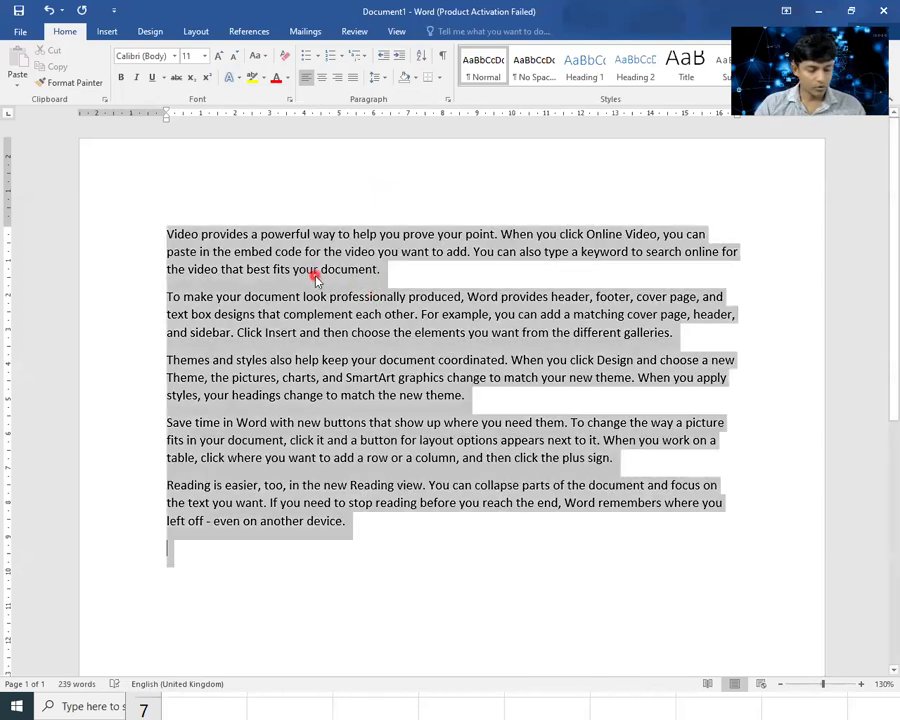
key("ctrl+j")
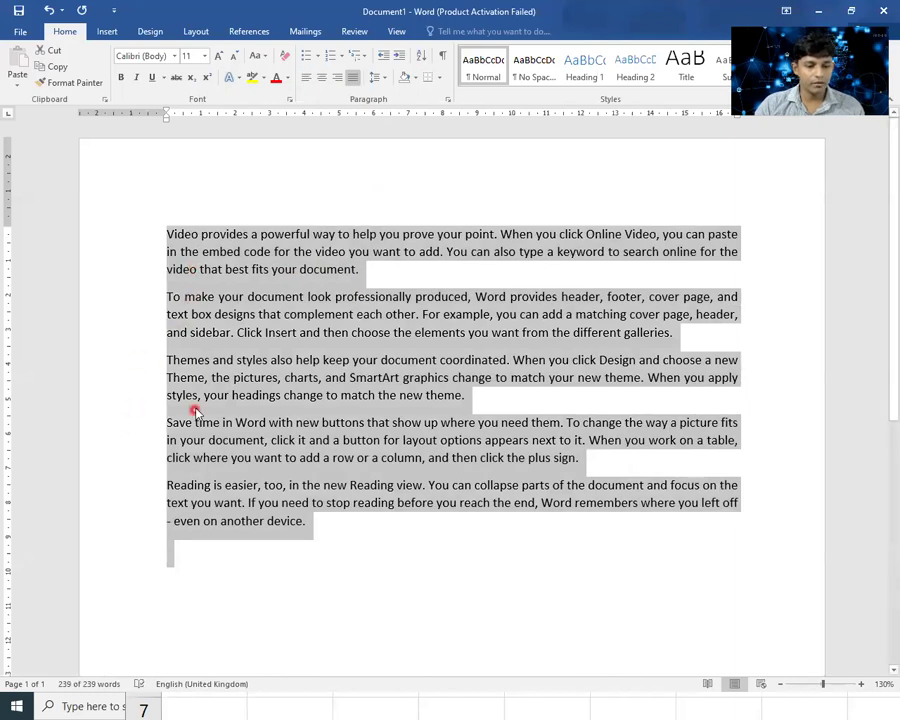
Step: Cycle the paragraphs through centre, left, centre, right and justify alignment, then deselect
left_click(320, 80)
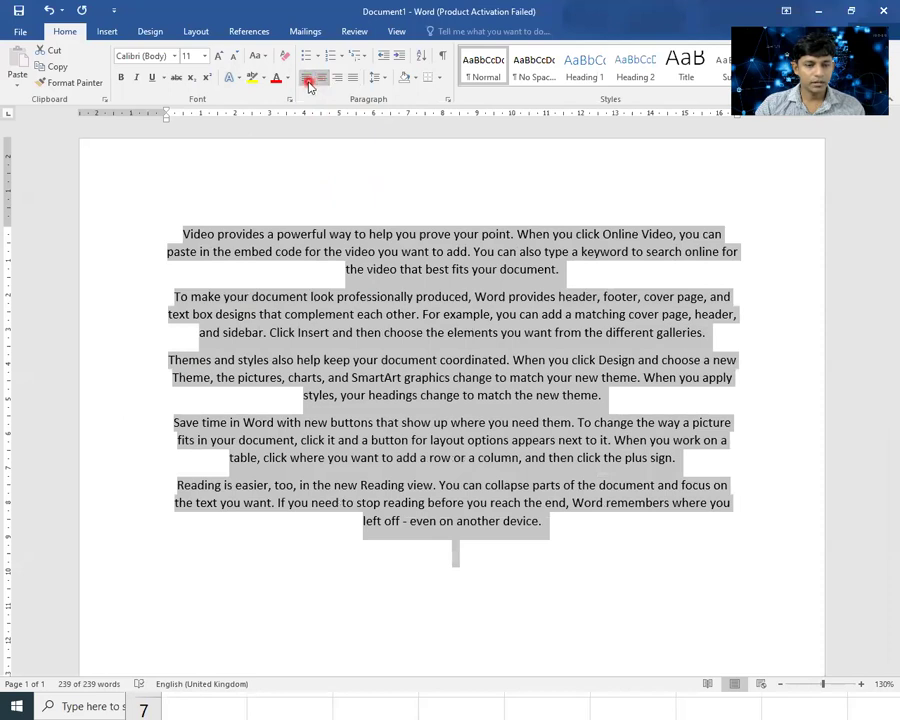
left_click(309, 84)
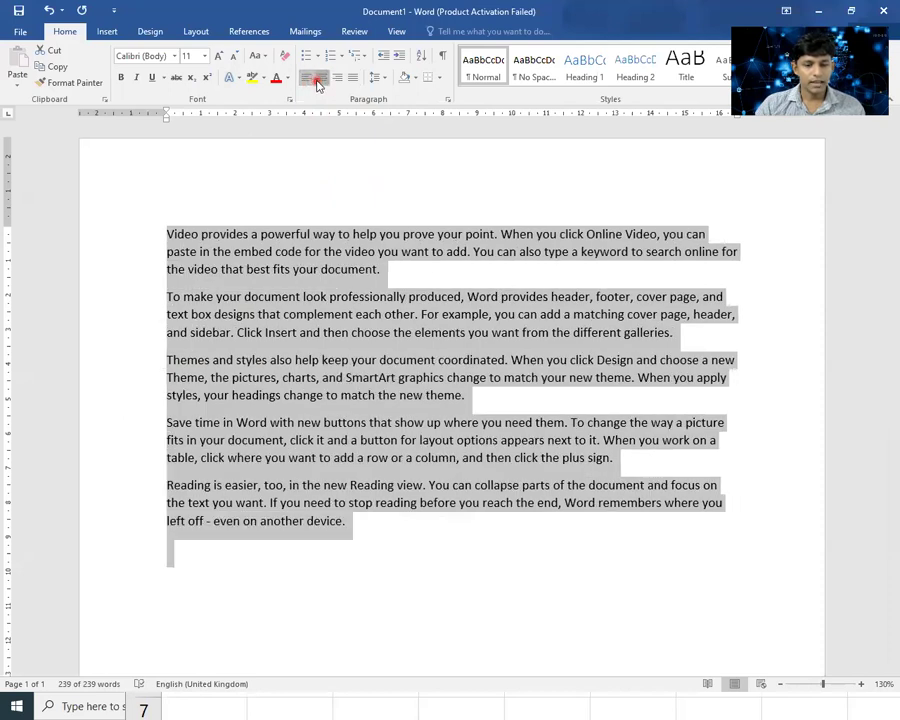
left_click(319, 82)
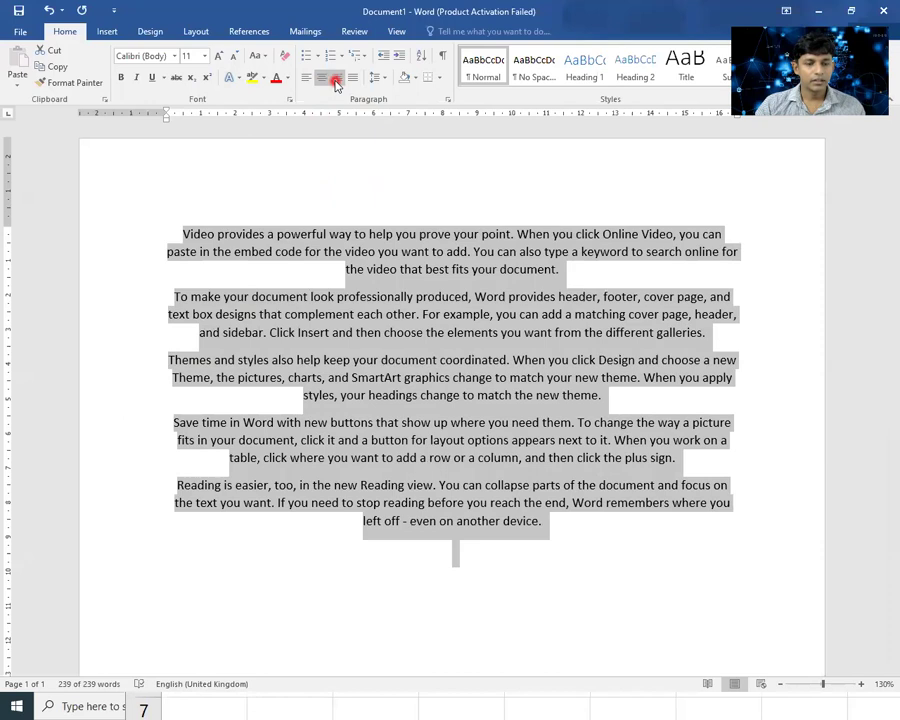
left_click(337, 80)
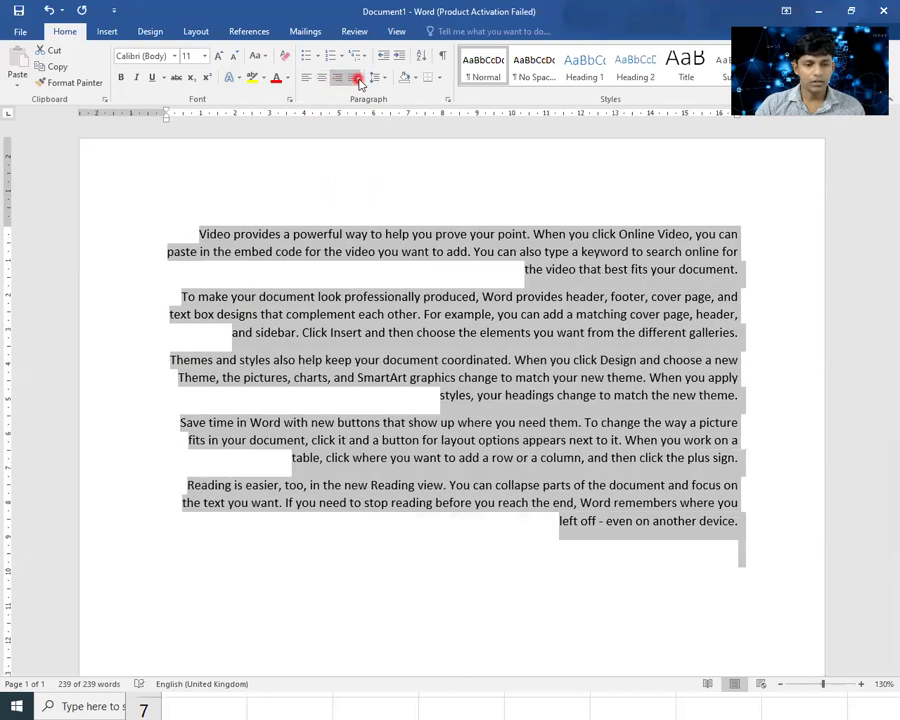
left_click(353, 79)
left_click(749, 348)
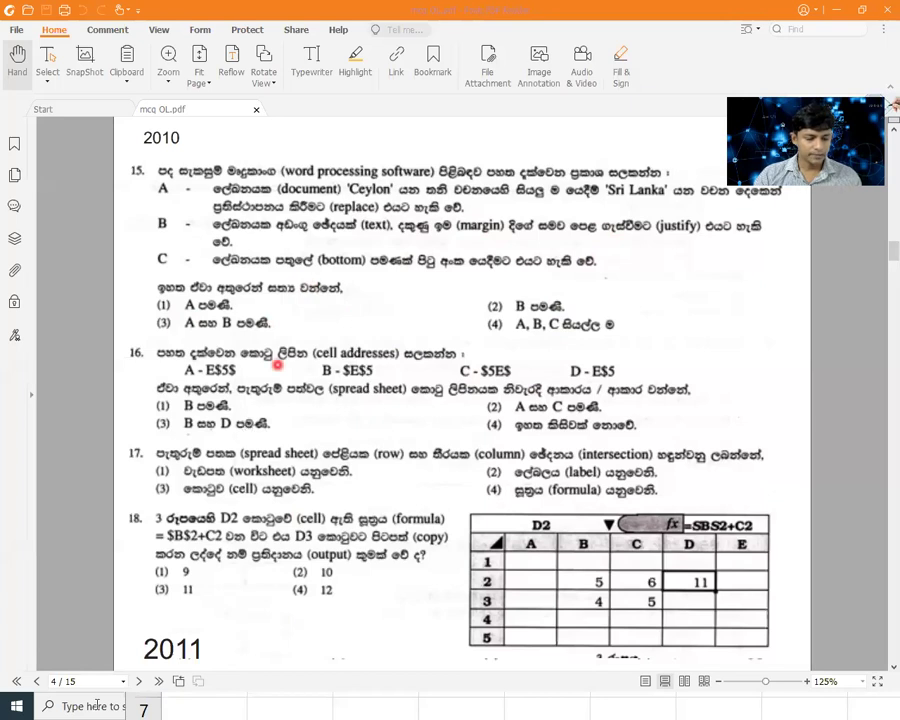
Step: Bring Foxit PDF Reader to the front and minimize it
key("super")
left_click(752, 207)
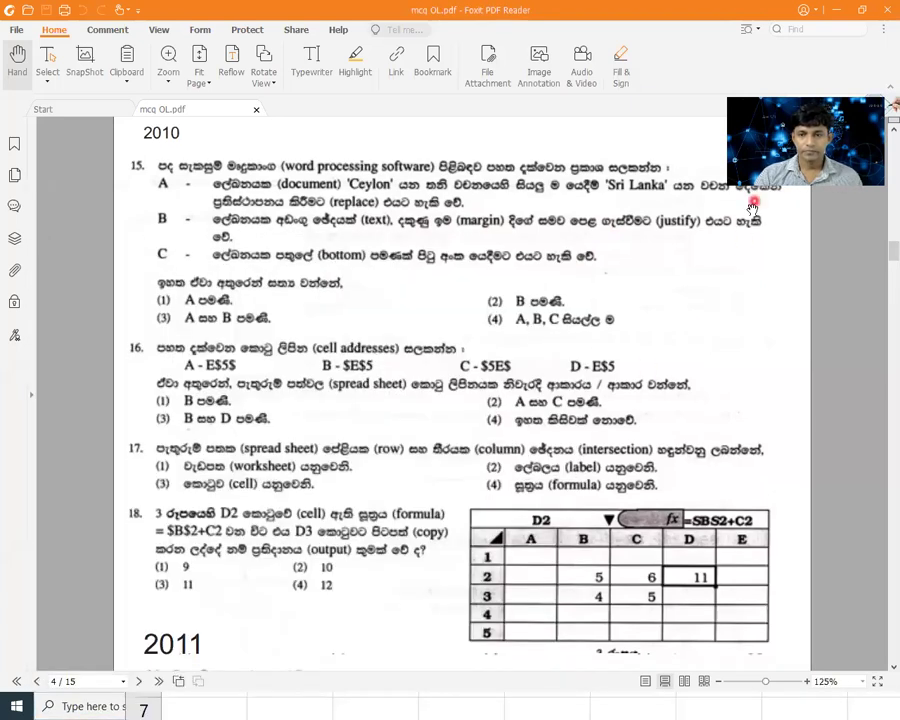
left_click(838, 9)
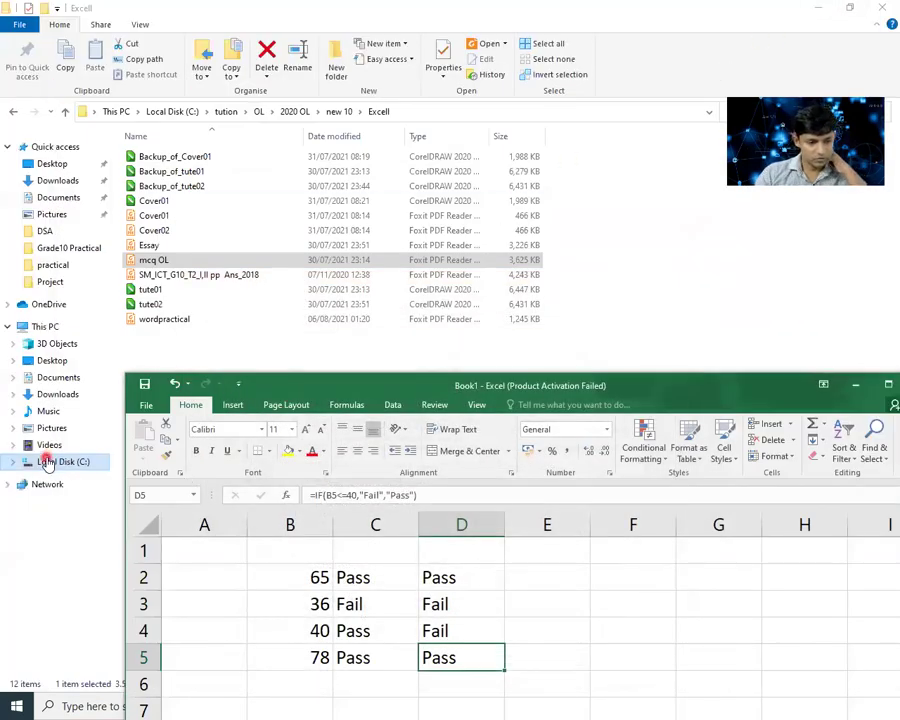
Step: Browse to C:\tution\OL\Ol Passed PapersYapa\marking and open the 2010 marking scheme PDF
left_click(46, 460)
left_click(140, 412)
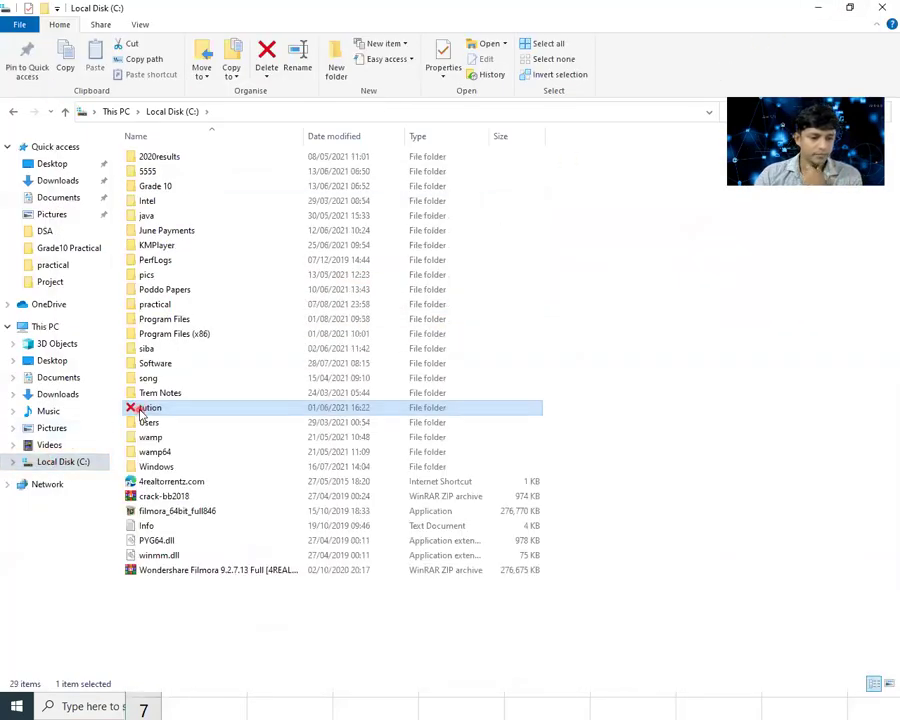
double_click(142, 412)
double_click(143, 231)
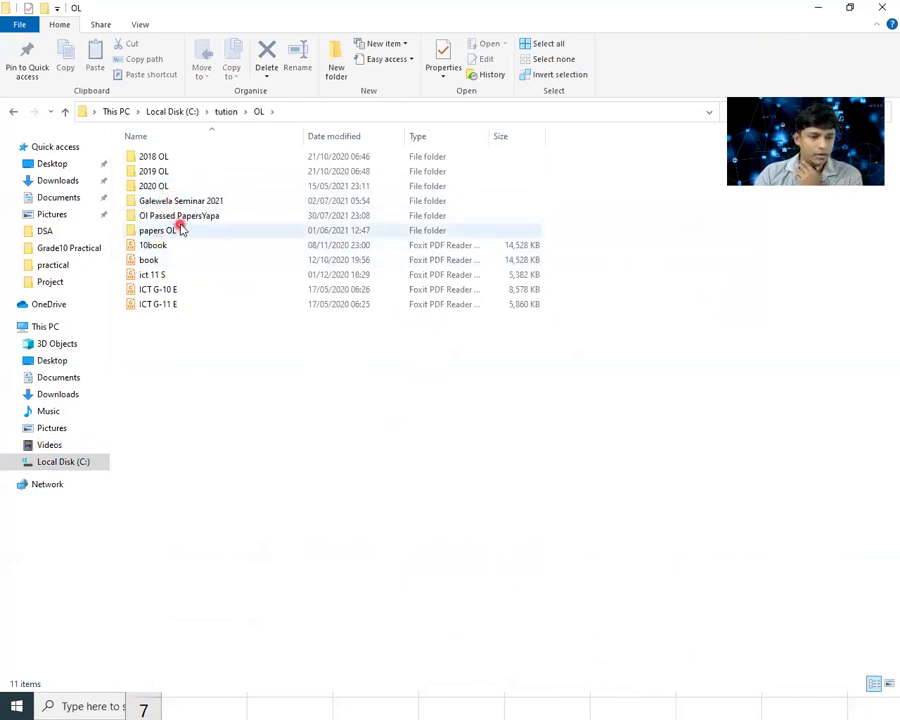
double_click(183, 215)
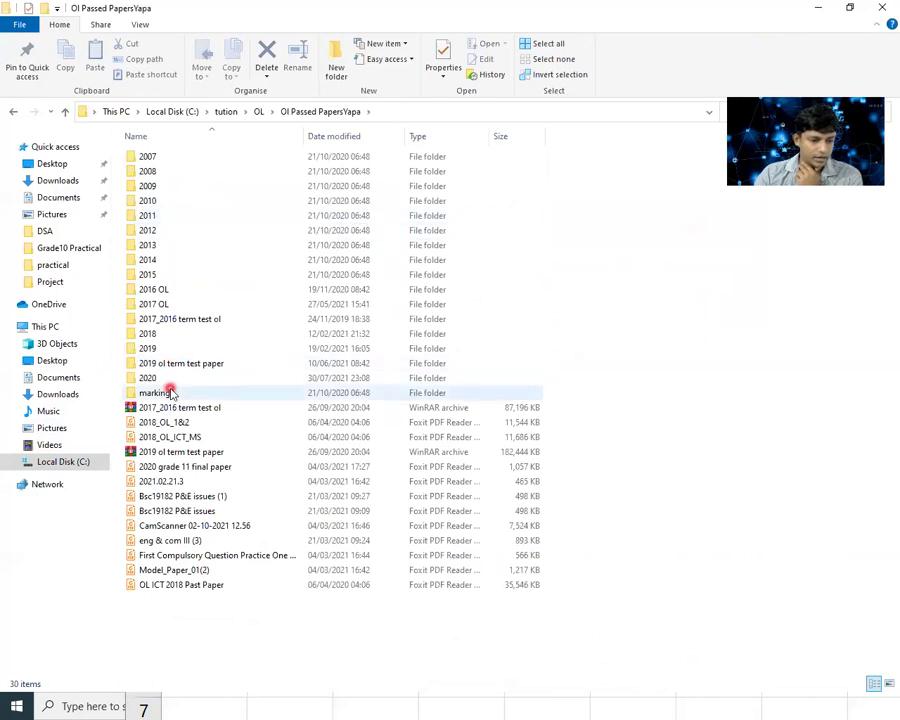
double_click(170, 392)
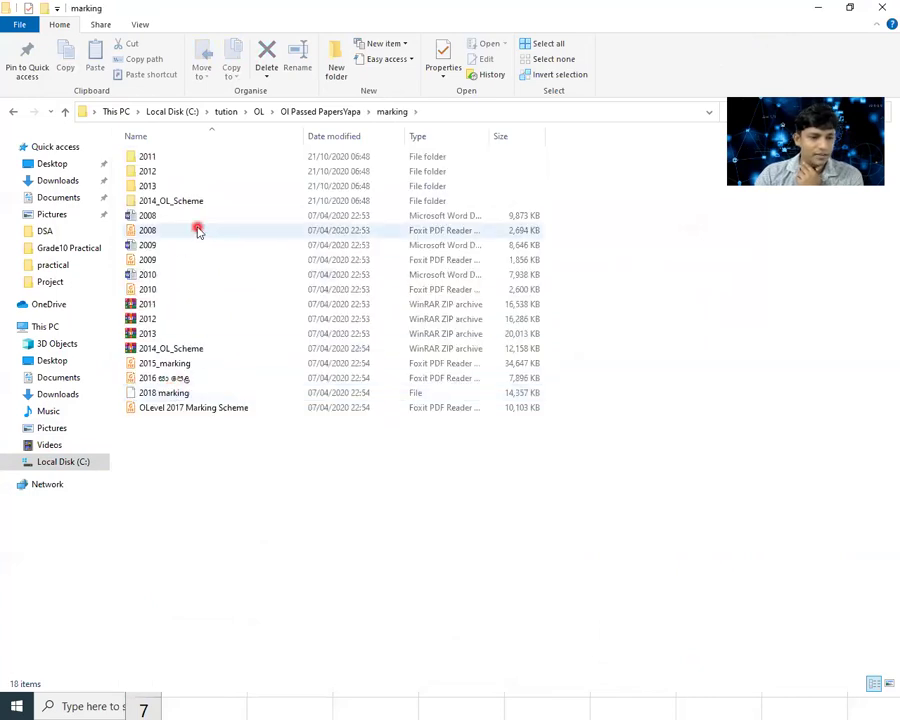
double_click(173, 289)
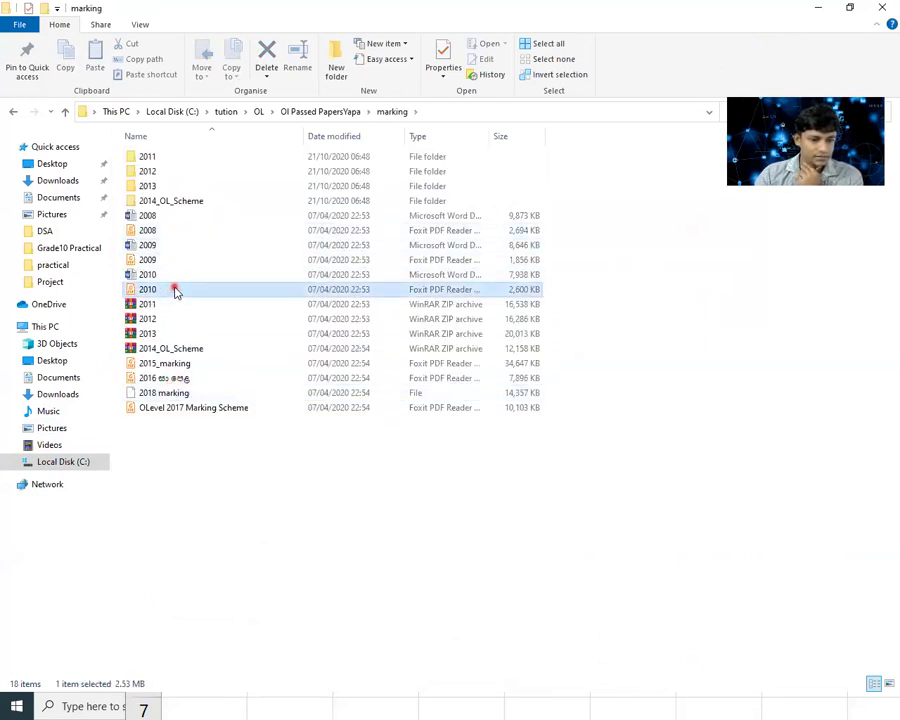
Step: Scroll through the 2010 marking scheme, then close only that document tab
scroll(274, 250, "down", 3)
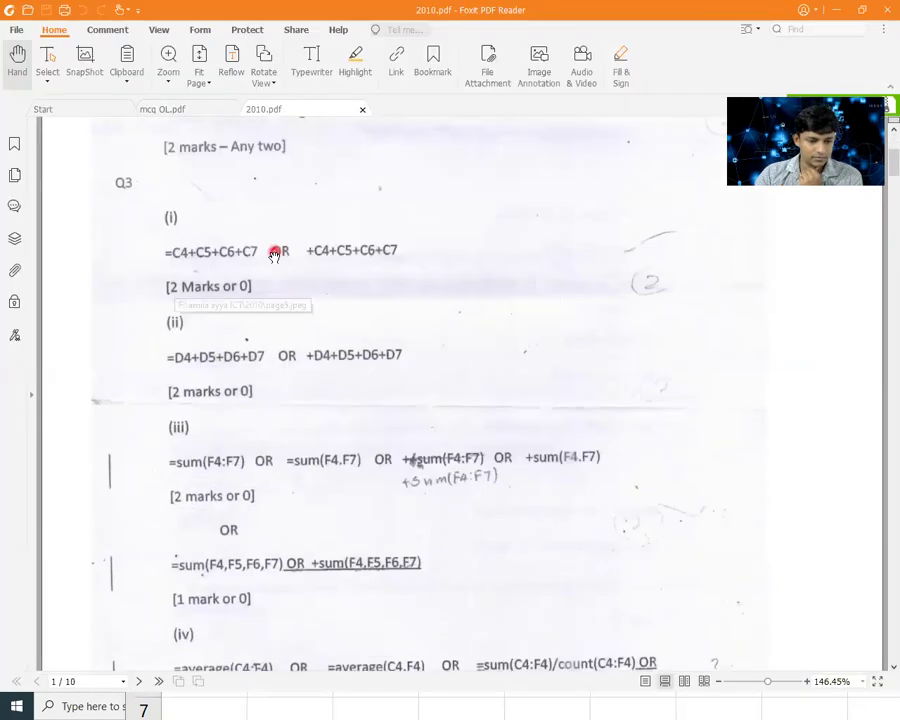
scroll(288, 258, "up", 3)
scroll(288, 258, "down", 3)
scroll(286, 256, "down", 8)
scroll(284, 254, "down", 4)
scroll(284, 254, "down", 5)
scroll(284, 254, "down", 4)
scroll(284, 254, "down", 8)
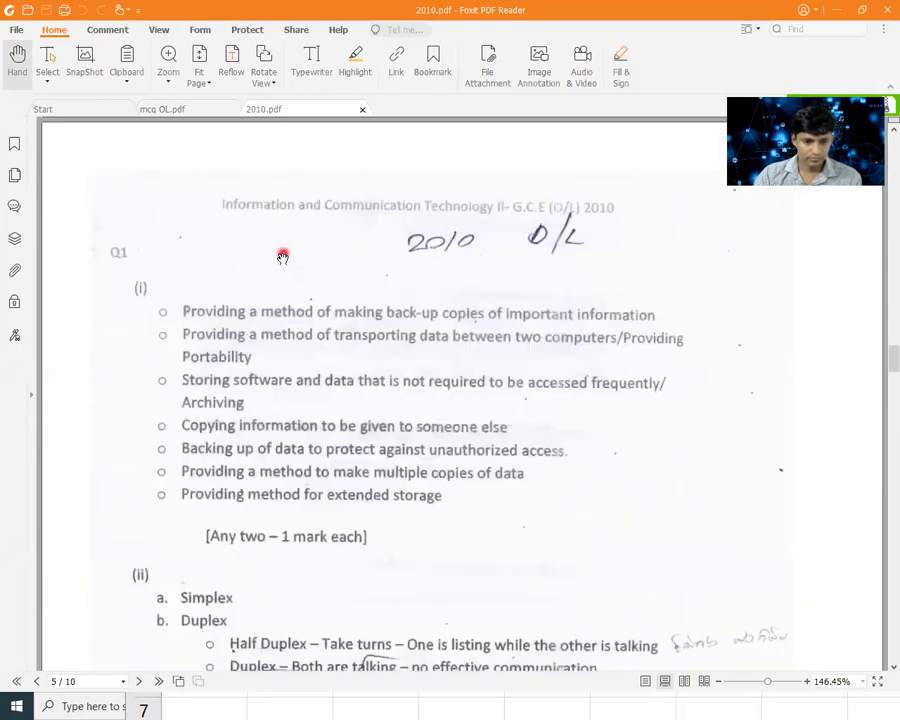
scroll(283, 257, "down", 15)
scroll(283, 257, "down", 15)
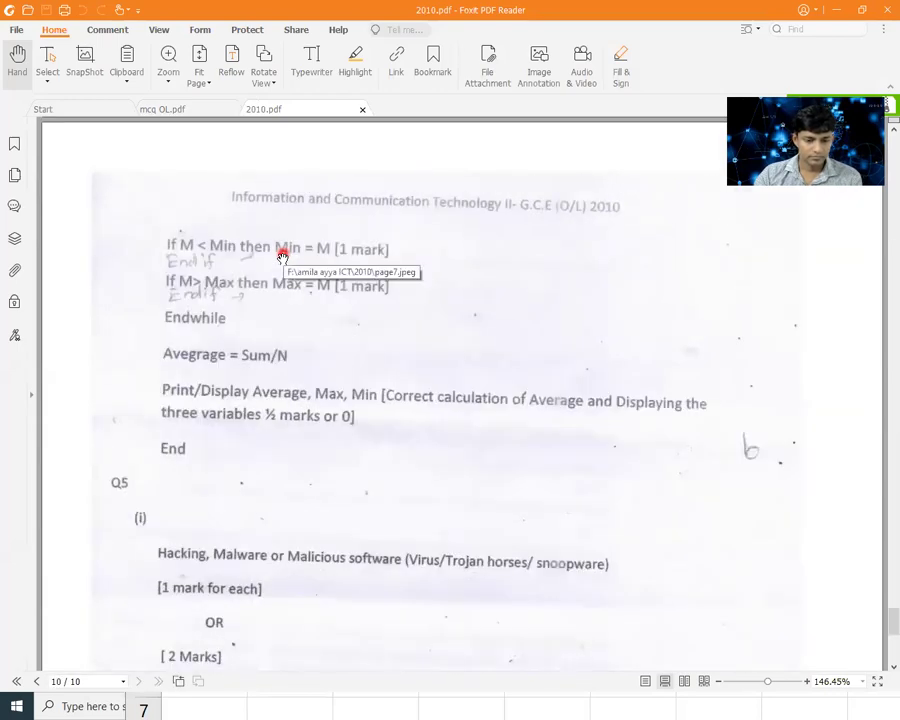
scroll(390, 320, "down", 5)
scroll(374, 312, "down", 8)
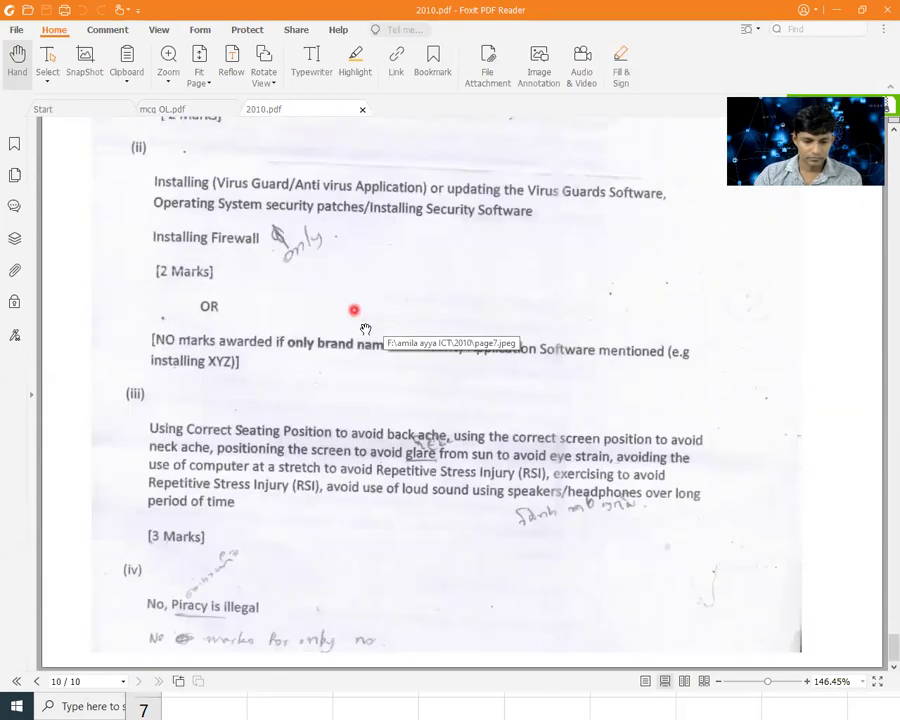
scroll(385, 318, "up", 7)
scroll(385, 318, "up", 3)
scroll(370, 243, "up", 10)
scroll(370, 294, "up", 6)
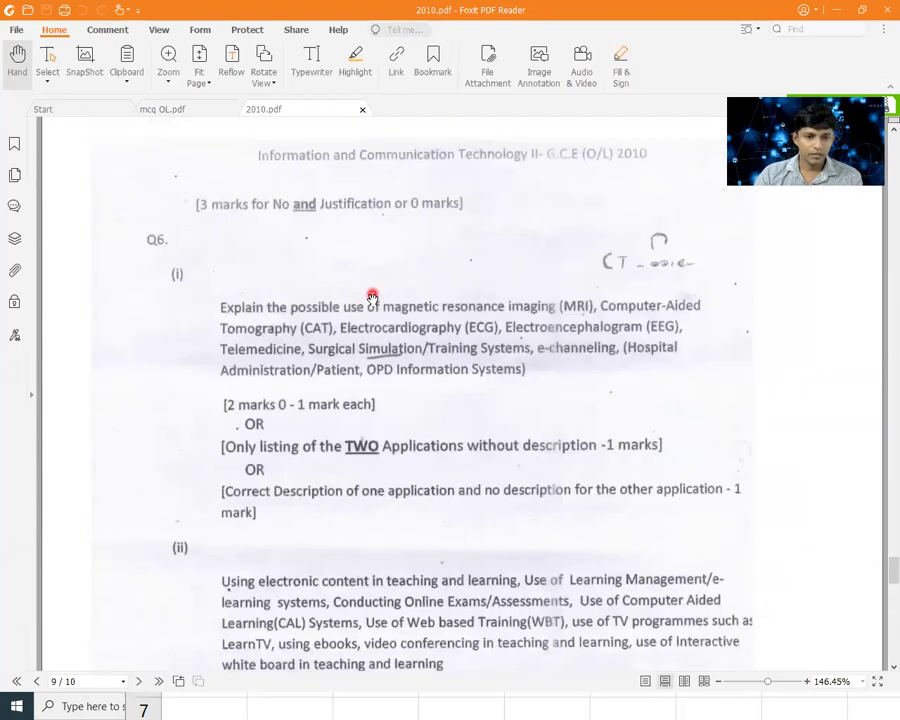
scroll(372, 292, "up", 10)
scroll(372, 297, "up", 3)
scroll(372, 297, "up", 8)
scroll(372, 297, "up", 5)
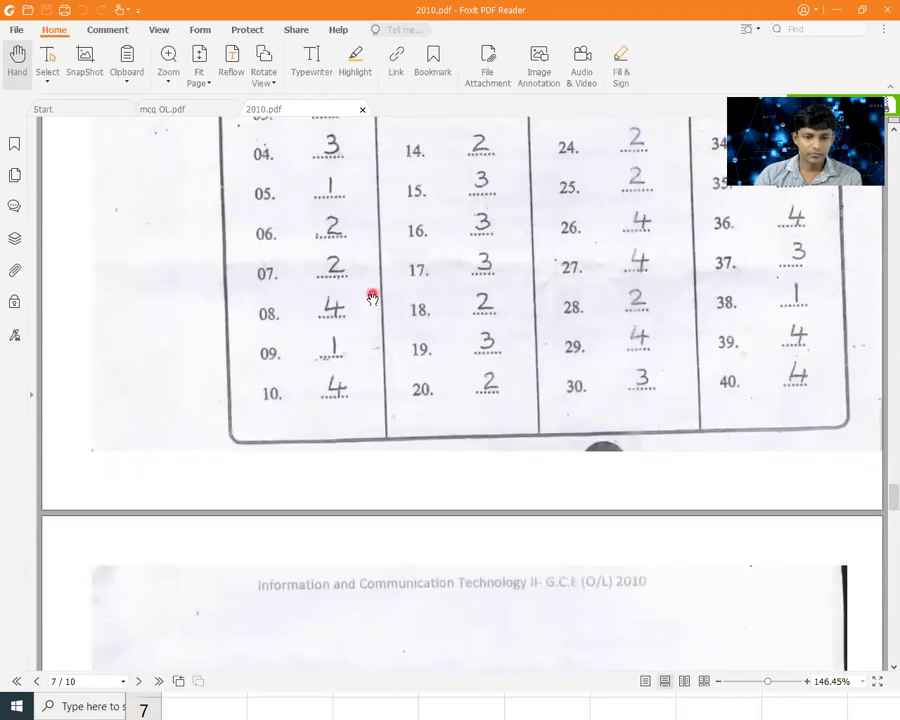
scroll(372, 297, "up", 2)
scroll(372, 297, "up", 1)
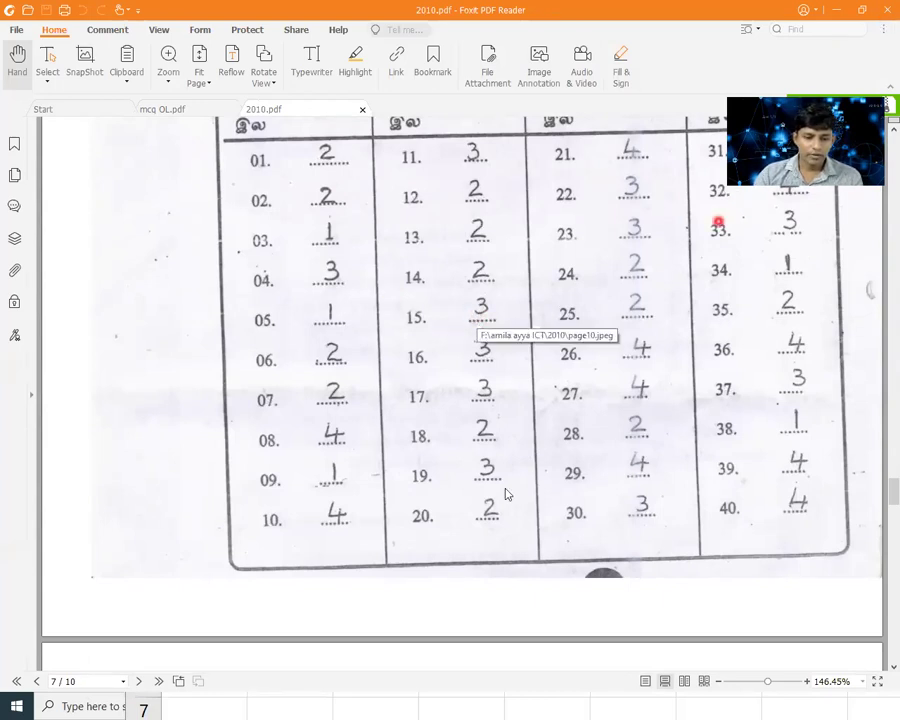
key("alt+F4")
left_click(520, 363)
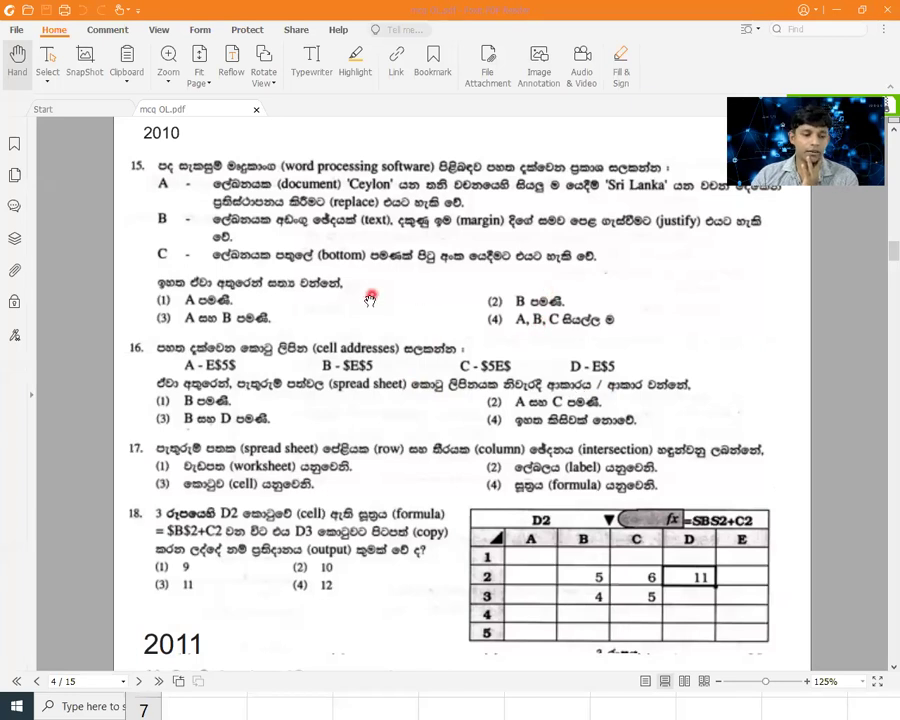
scroll(380, 255, "down", 2)
scroll(458, 262, "up", 1)
scroll(457, 265, "up", 1)
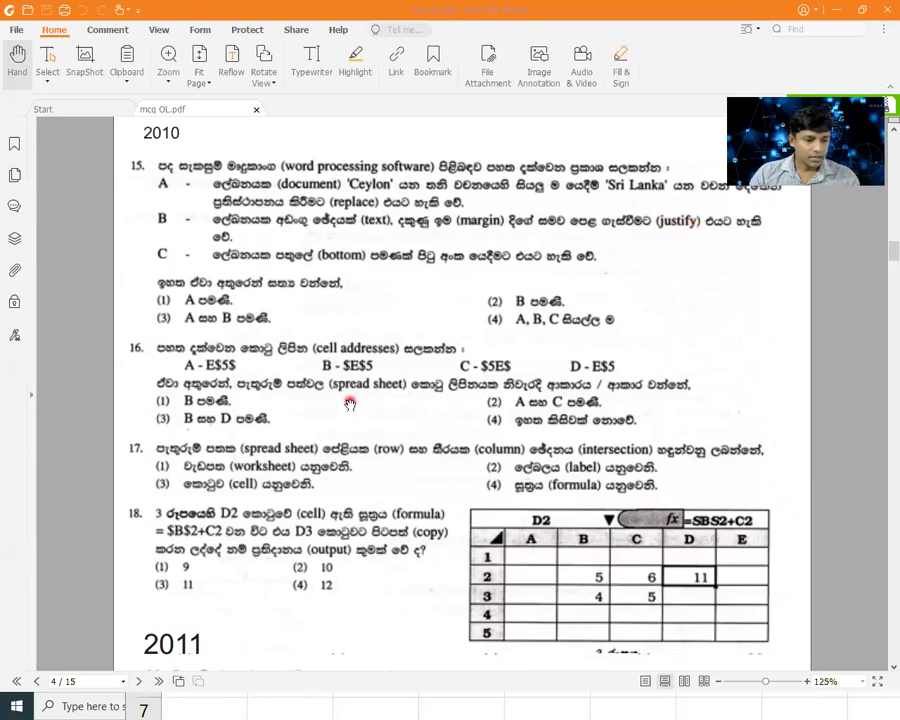
scroll(326, 264, "down", 1)
scroll(298, 394, "down", 2)
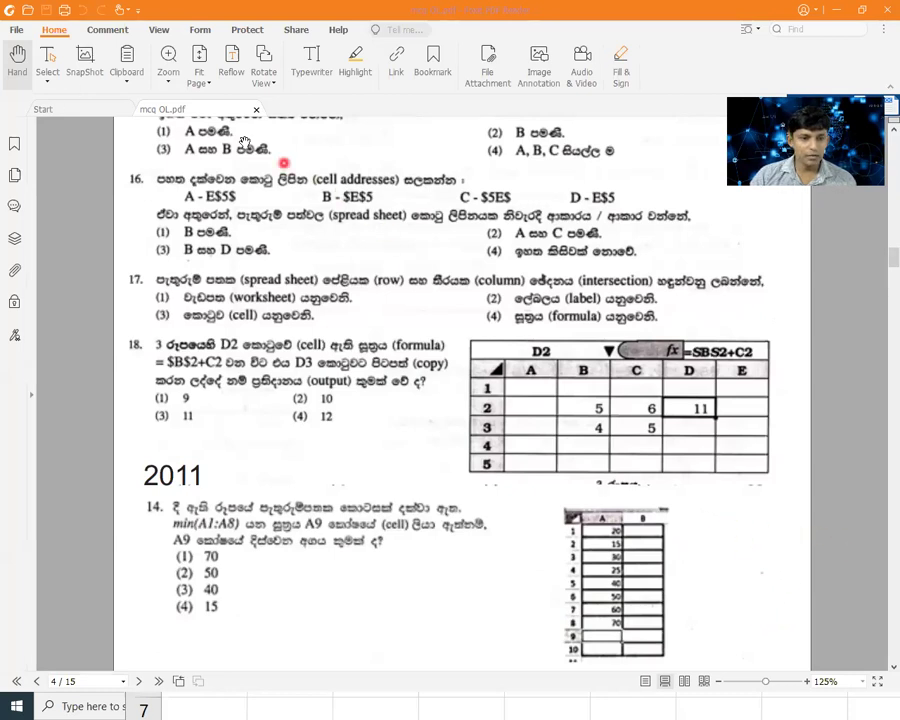
left_click(216, 96)
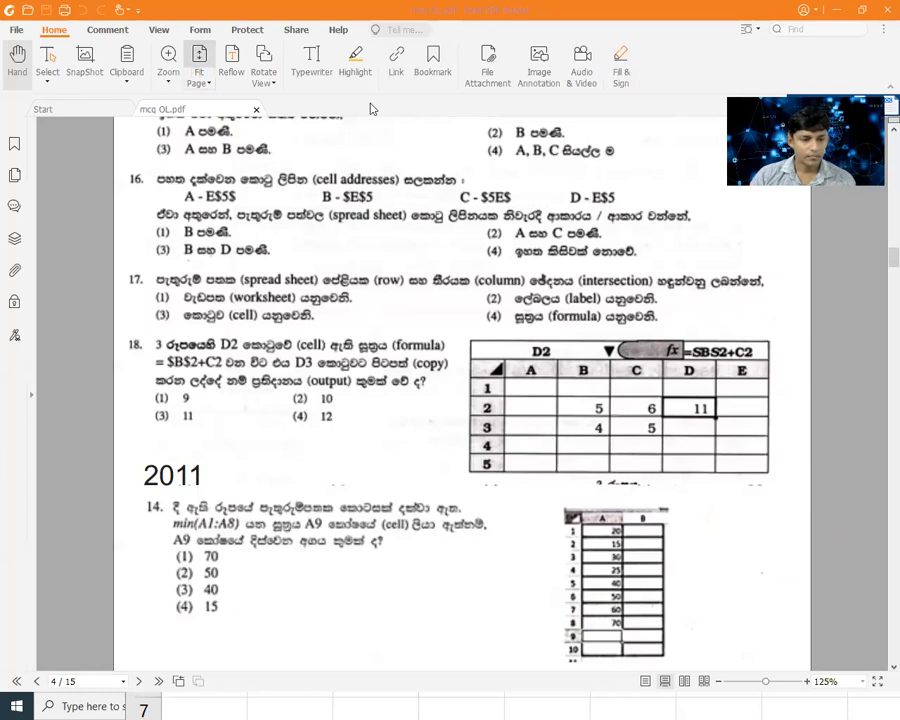
left_click_drag(140, 267, 255, 270)
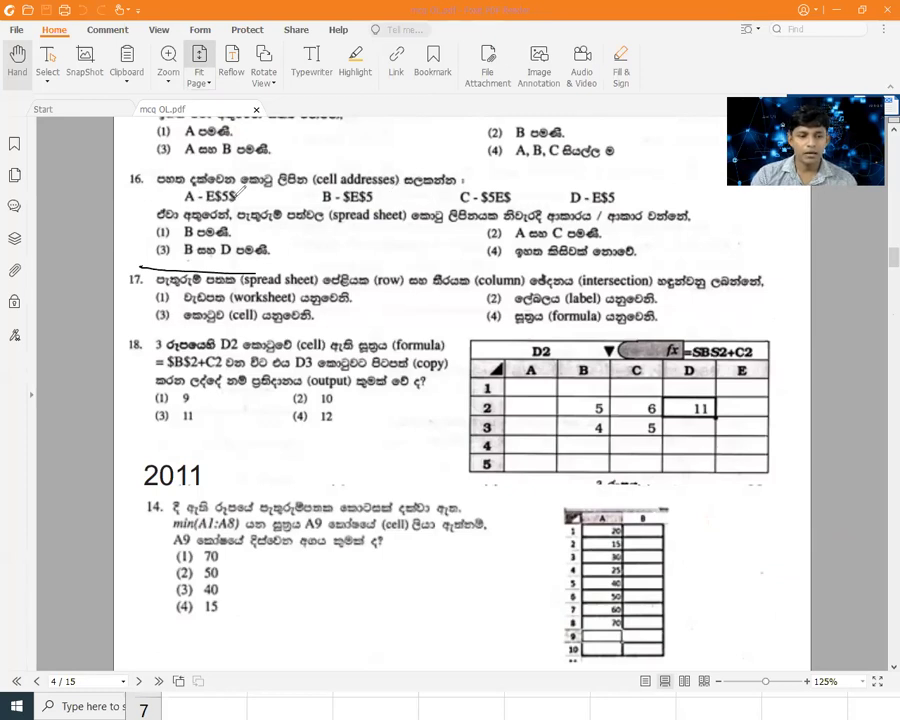
mouse_move(249, 192)
left_mouse_down()
mouse_move(237, 206)
mouse_move(250, 206)
left_mouse_up()
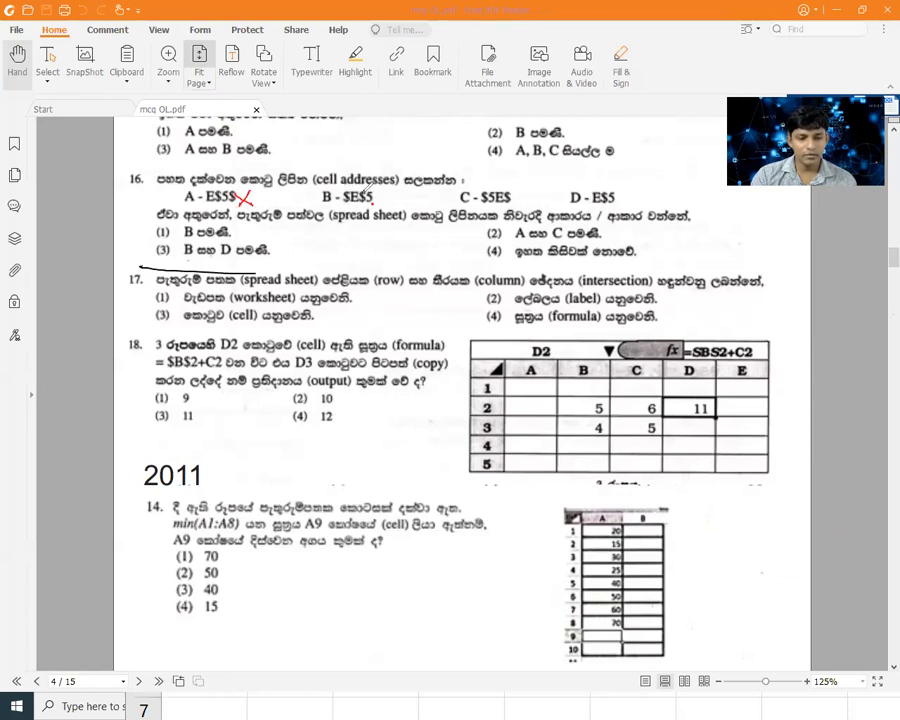
left_click_drag(316, 203, 368, 186)
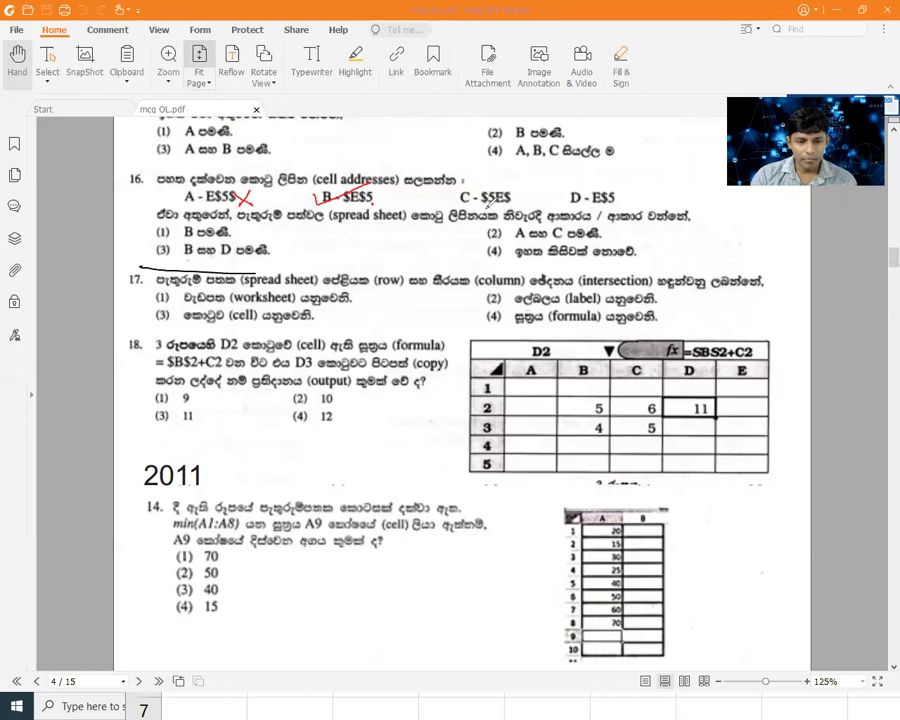
mouse_move(460, 193)
left_mouse_down()
mouse_move(478, 185)
mouse_move(474, 193)
left_mouse_up()
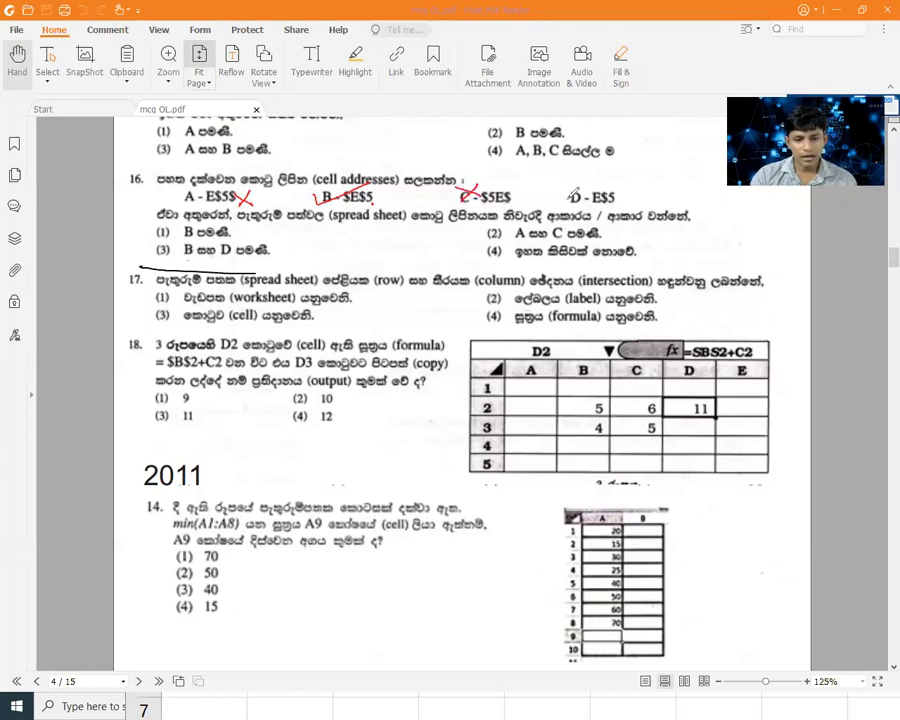
left_click_drag(562, 193, 604, 186)
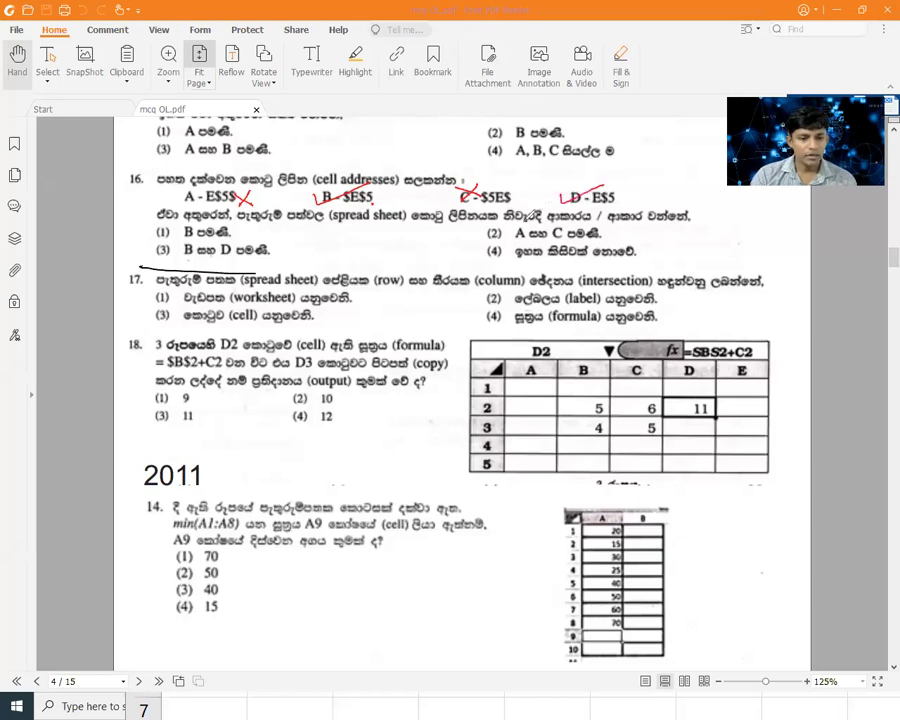
left_click_drag(170, 242, 278, 257)
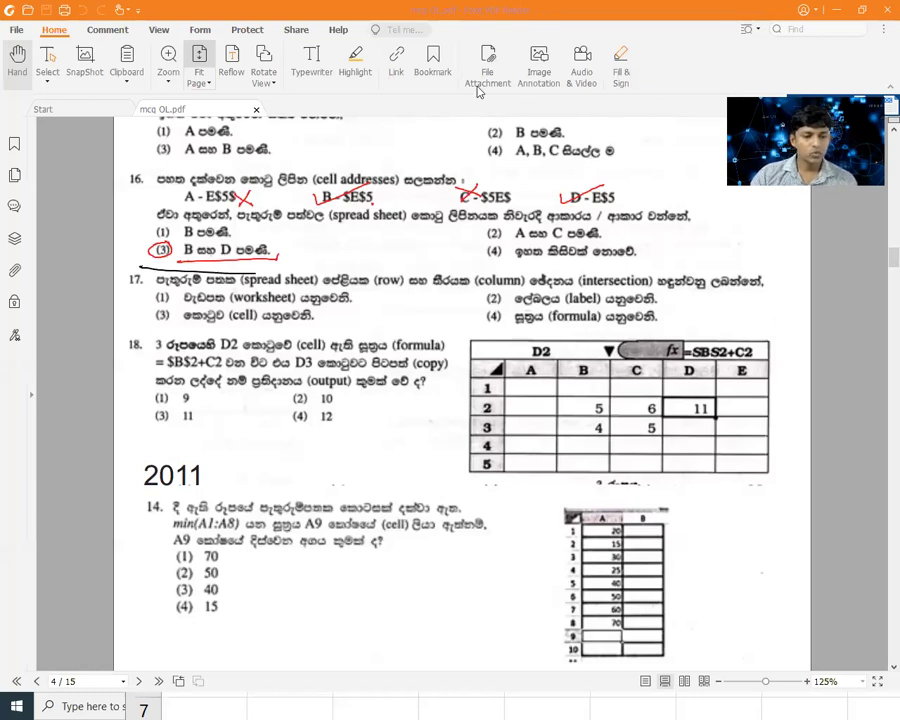
key("e")
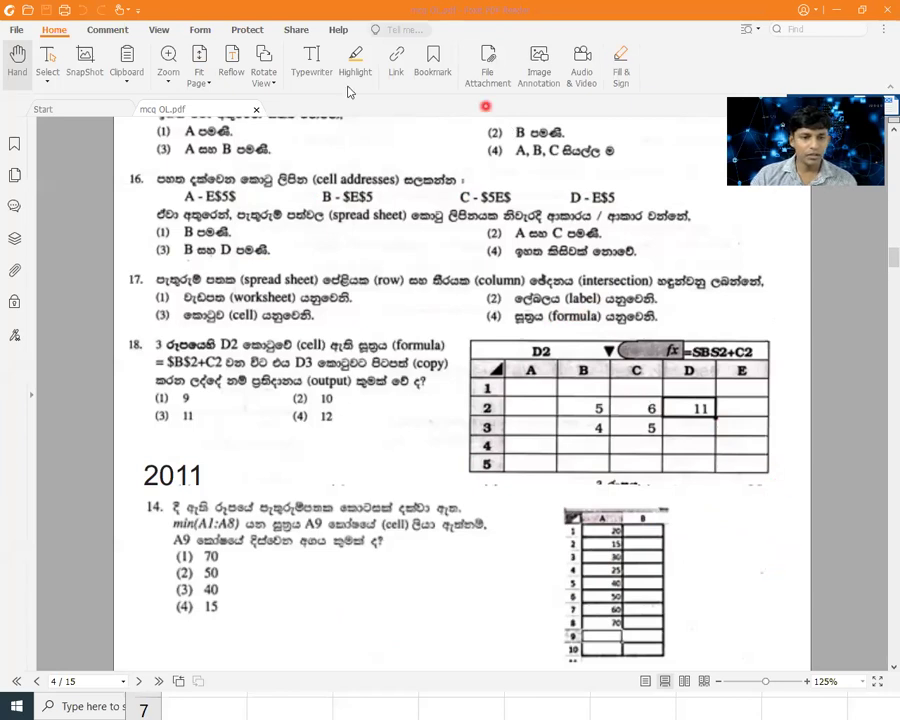
Step: Underline and circle option (3) of question 17, sketch crossing lines over questions 15–16, then erase all ink
key("Escape")
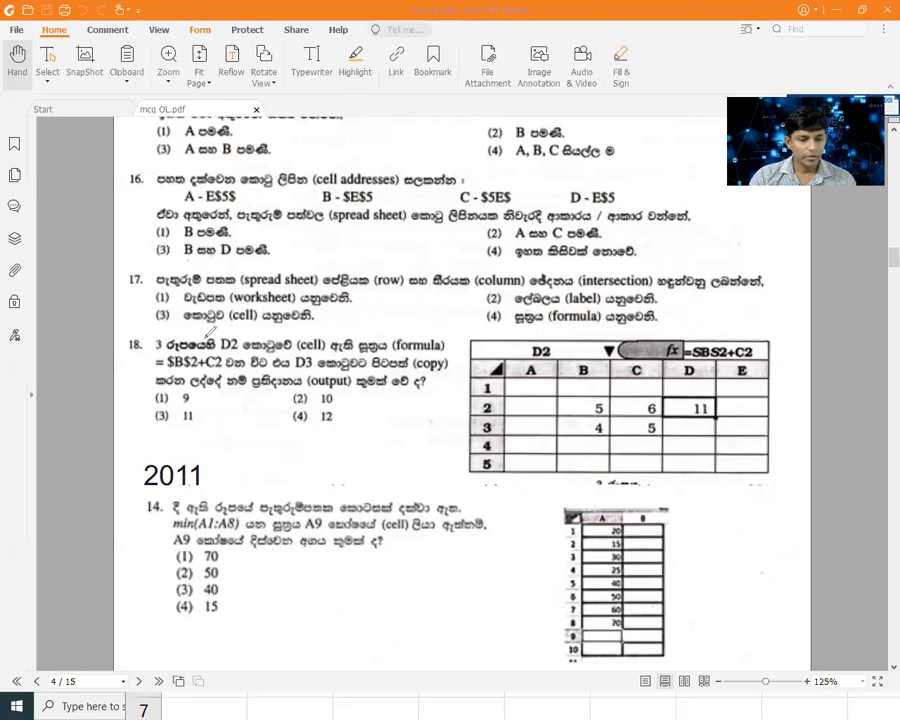
left_click_drag(183, 331, 272, 330)
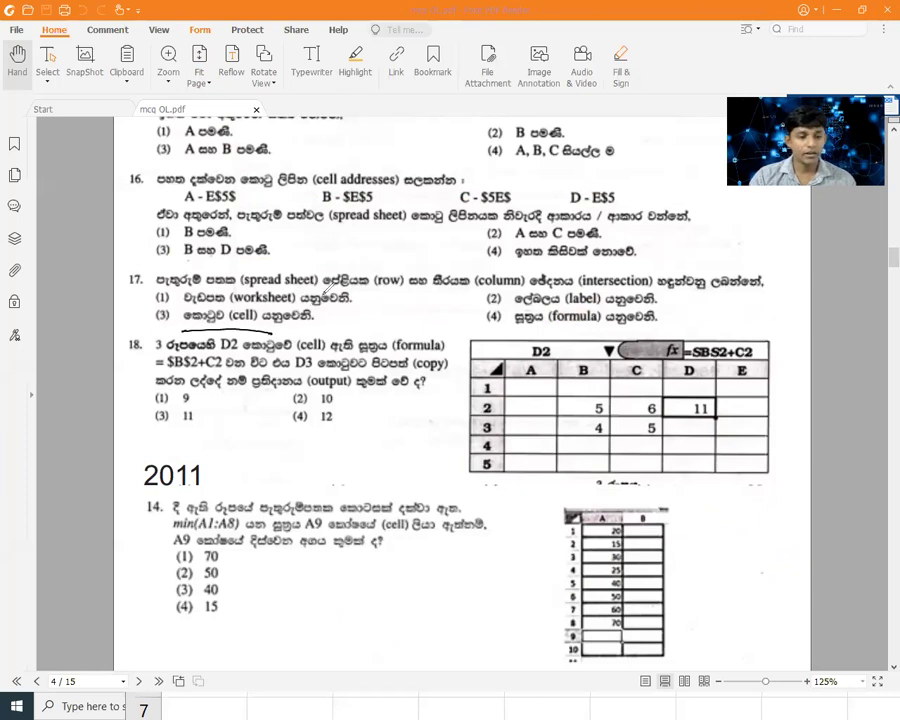
left_click_drag(310, 144, 520, 144)
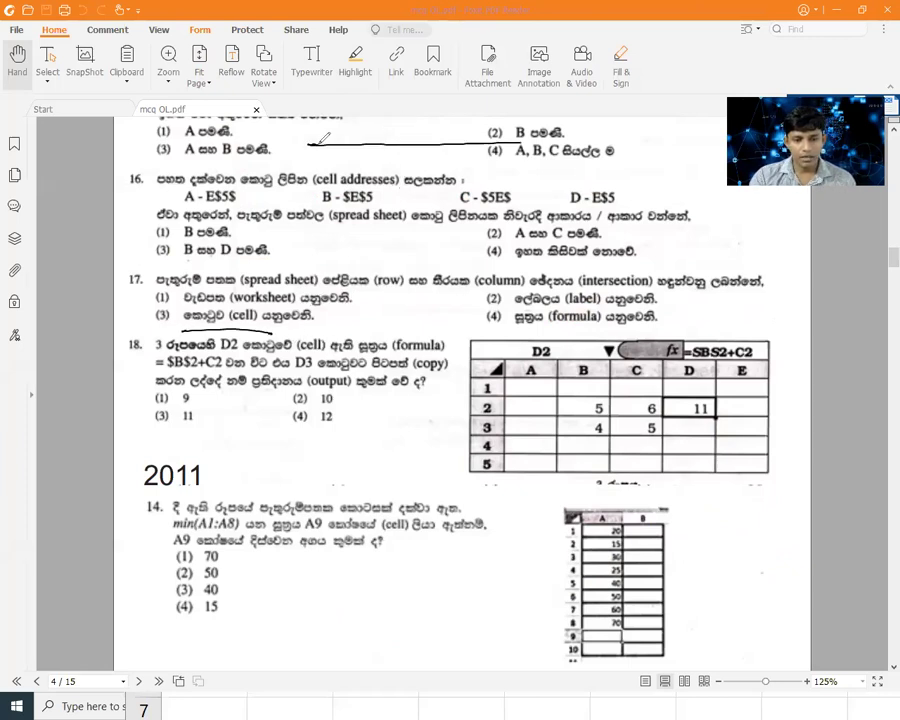
left_click_drag(312, 150, 565, 160)
left_click_drag(354, 110, 357, 255)
left_click_drag(396, 112, 405, 258)
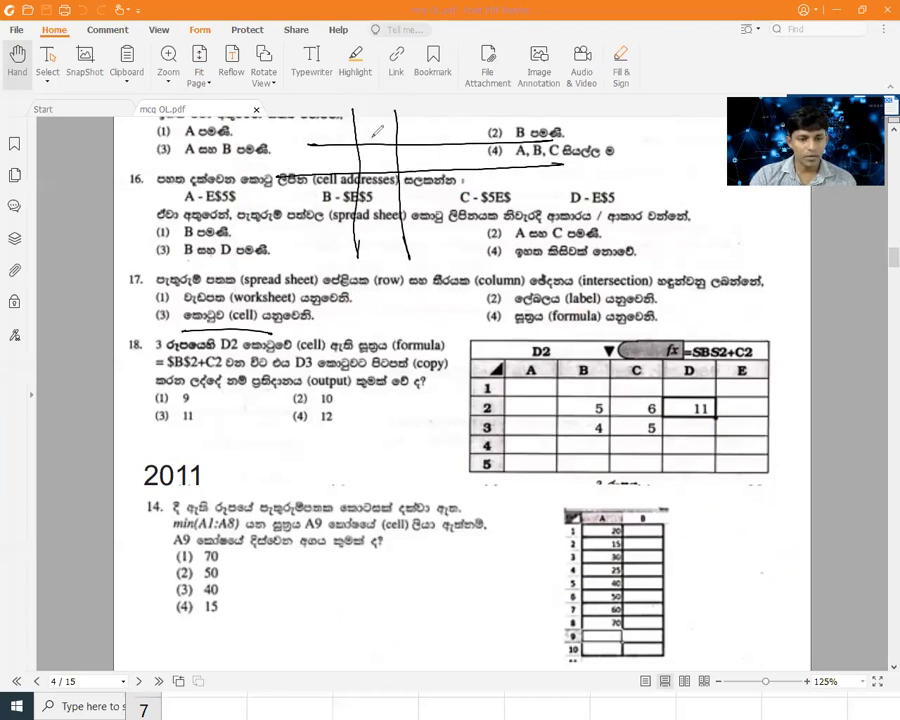
mouse_move(358, 170)
left_mouse_down()
mouse_move(388, 140)
mouse_move(393, 148)
left_mouse_up()
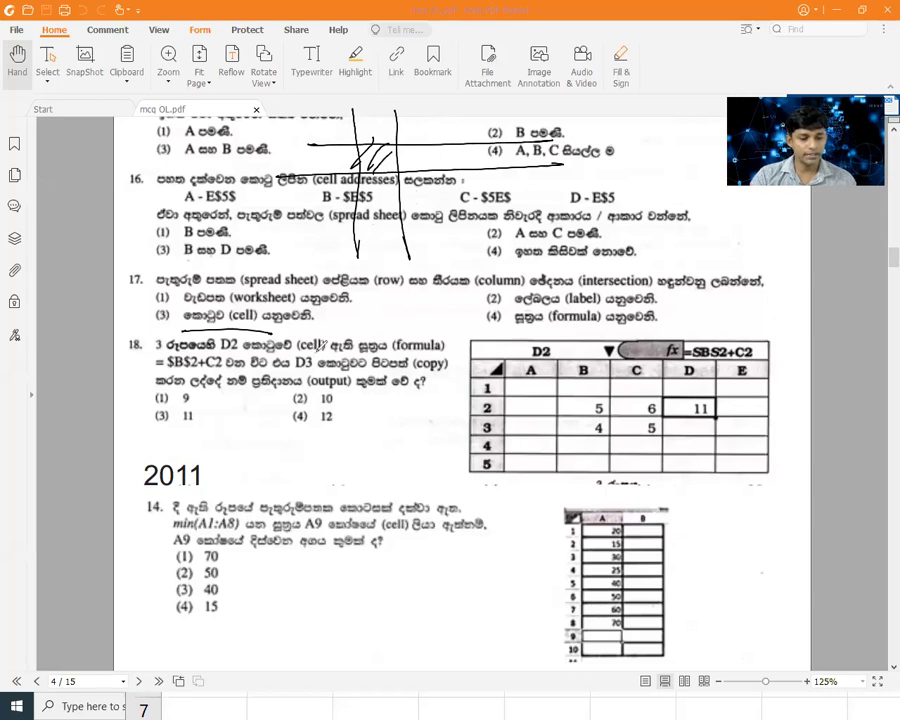
mouse_move(172, 303)
left_mouse_down()
mouse_move(178, 332)
mouse_move(298, 329)
left_mouse_up()
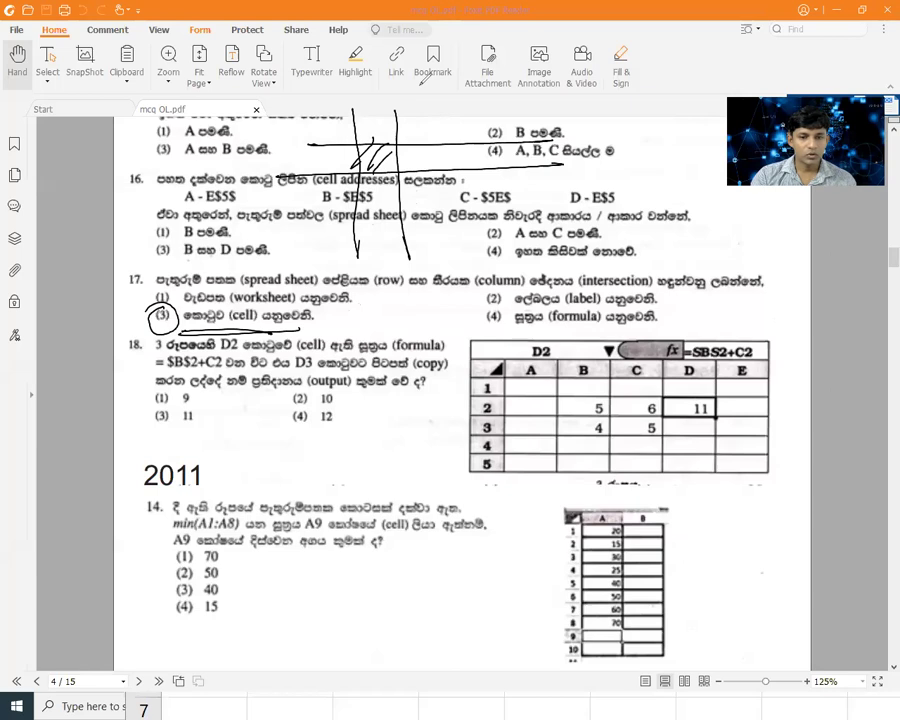
key("e")
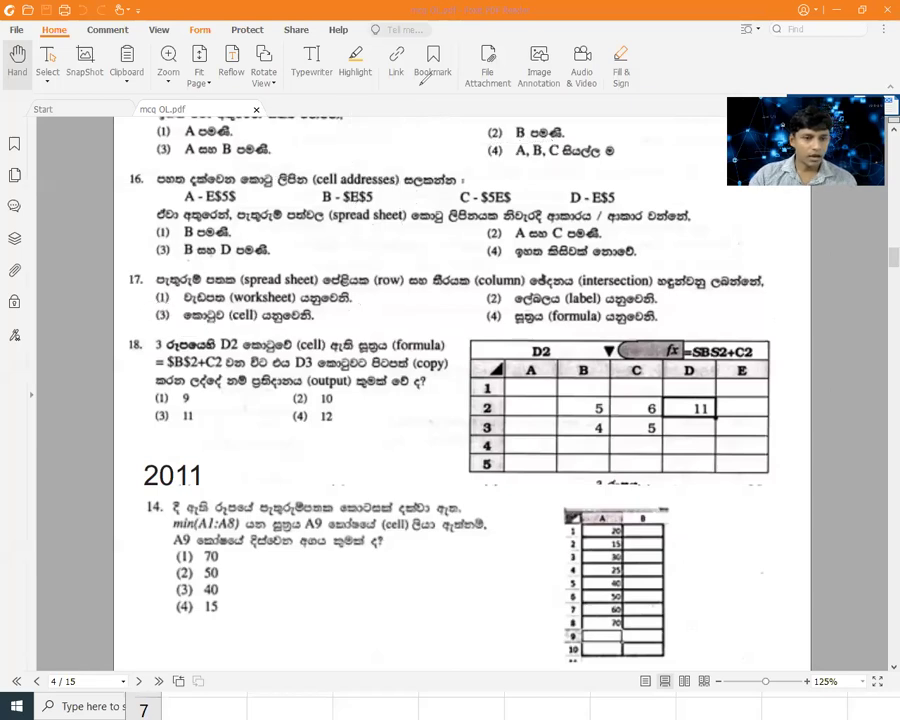
Step: Underline question 18's option (2) and write the formula =$B$2+C2 in red ink
scroll(370, 313, "down", 3)
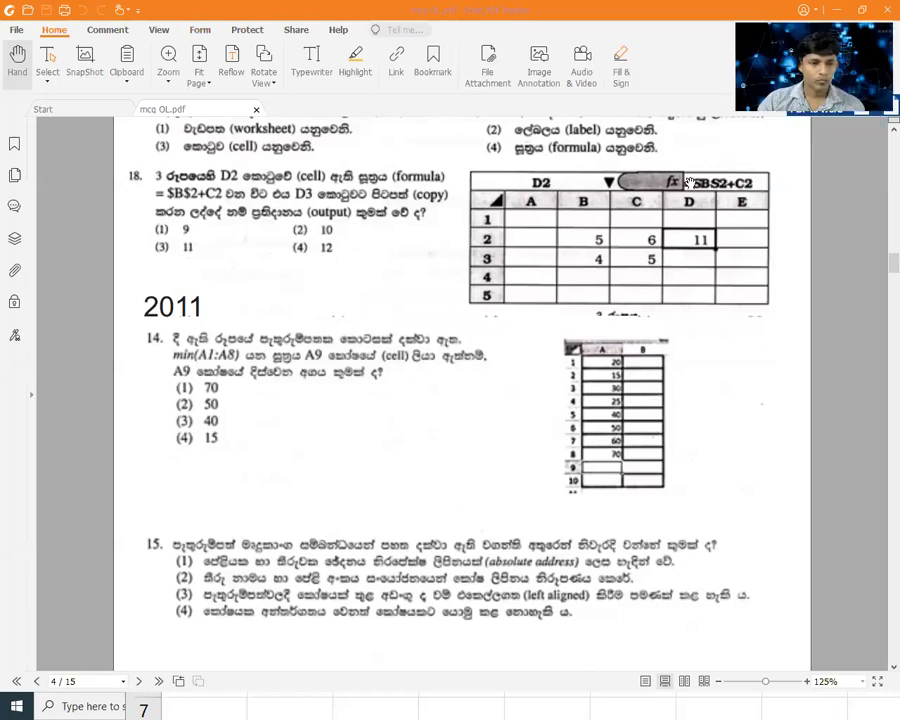
left_click(168, 55)
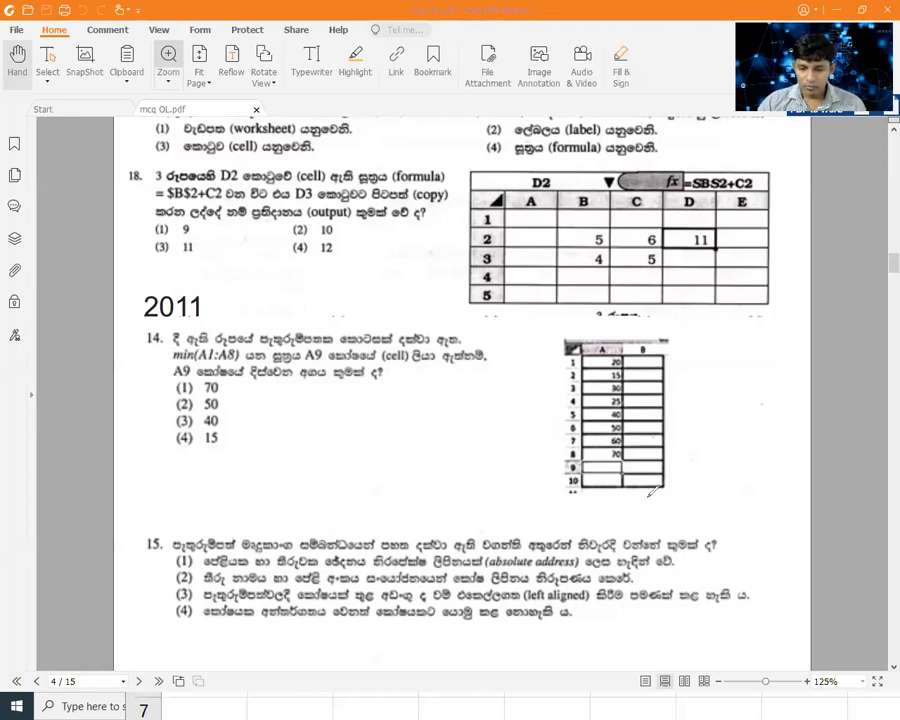
left_click_drag(208, 421, 216, 416)
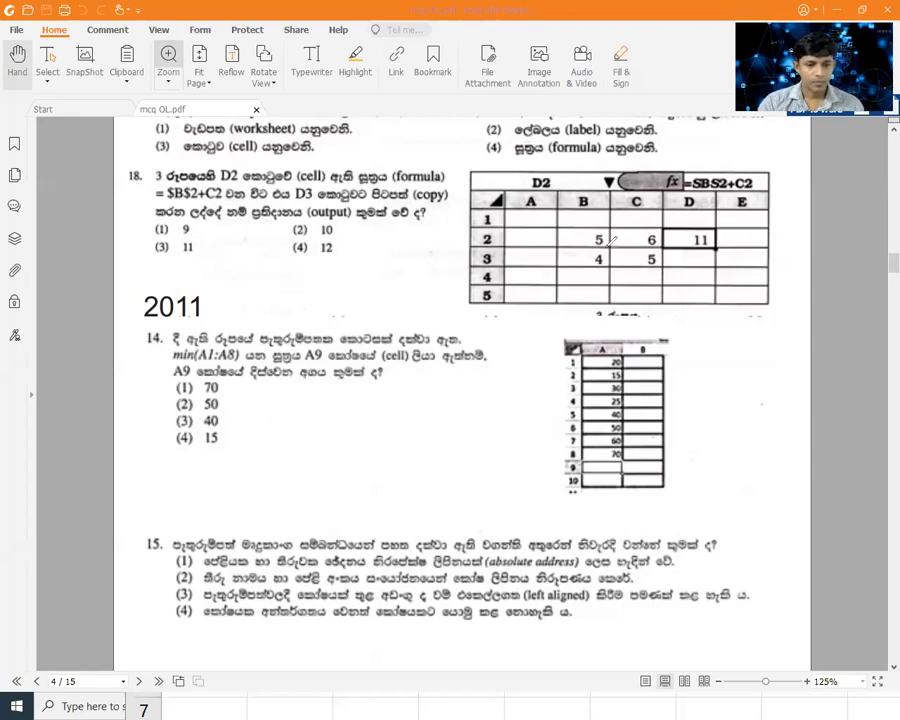
left_click_drag(277, 241, 333, 237)
mouse_move(230, 283)
left_mouse_down()
mouse_move(244, 281)
mouse_move(261, 297)
mouse_move(380, 283)
left_mouse_up()
mouse_move(371, 276)
left_mouse_down()
mouse_move(371, 292)
mouse_move(408, 281)
left_mouse_up()
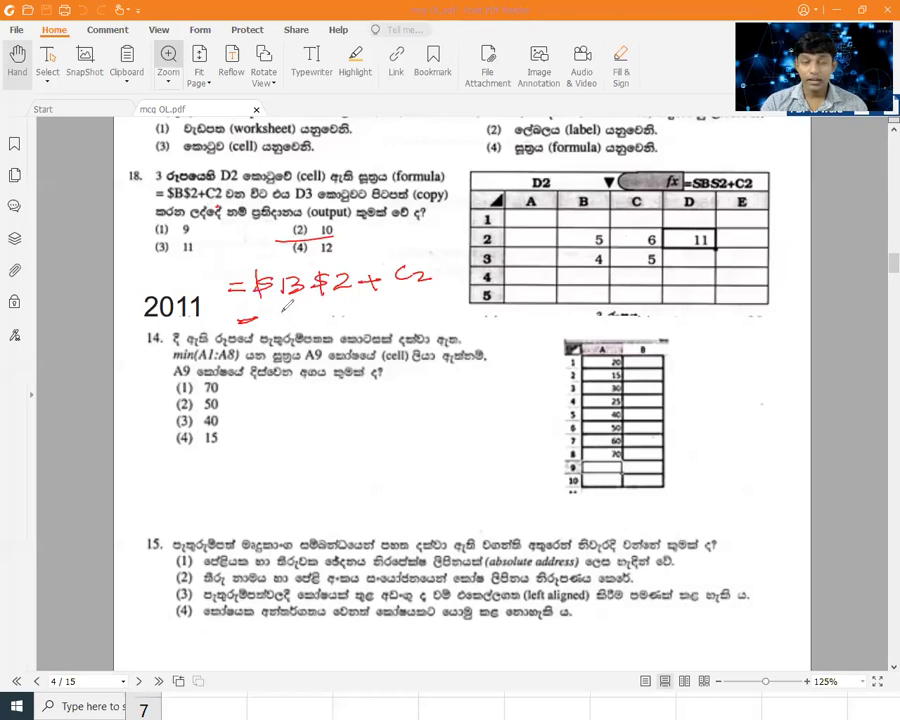
Step: Write the copied formula ending in C3, mark cells C3 and D3, and arrow C2 to C3
mouse_move(287, 311)
left_mouse_down()
mouse_move(280, 333)
mouse_move(390, 318)
mouse_move(380, 328)
mouse_move(412, 315)
left_mouse_up()
mouse_move(424, 298)
left_mouse_down()
mouse_move(438, 310)
mouse_move(430, 316)
left_mouse_up()
left_click_drag(260, 388, 464, 346)
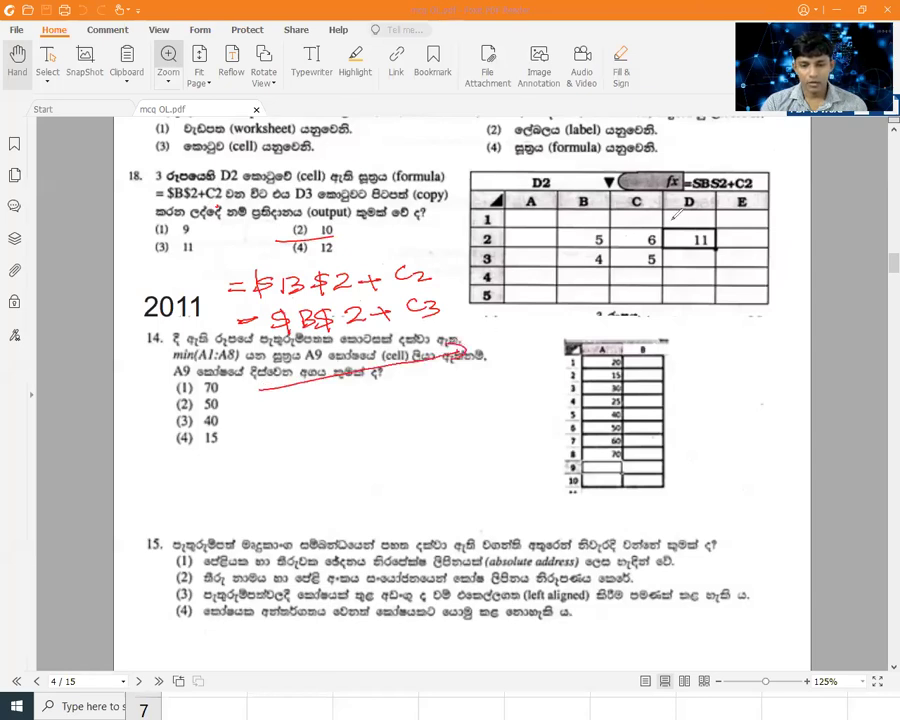
left_click_drag(642, 260, 699, 255)
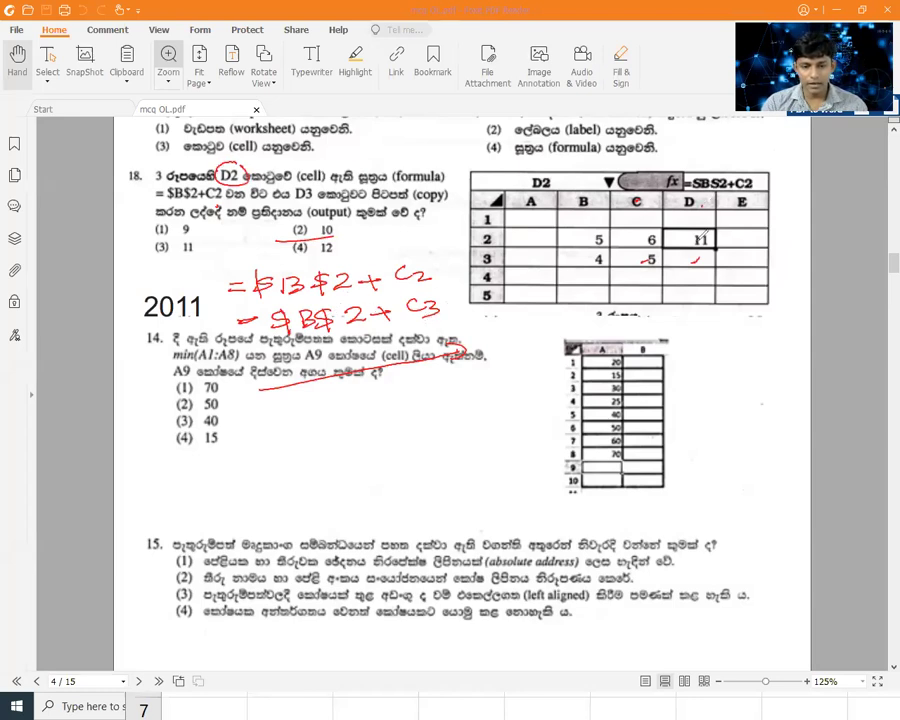
left_click_drag(700, 259, 711, 257)
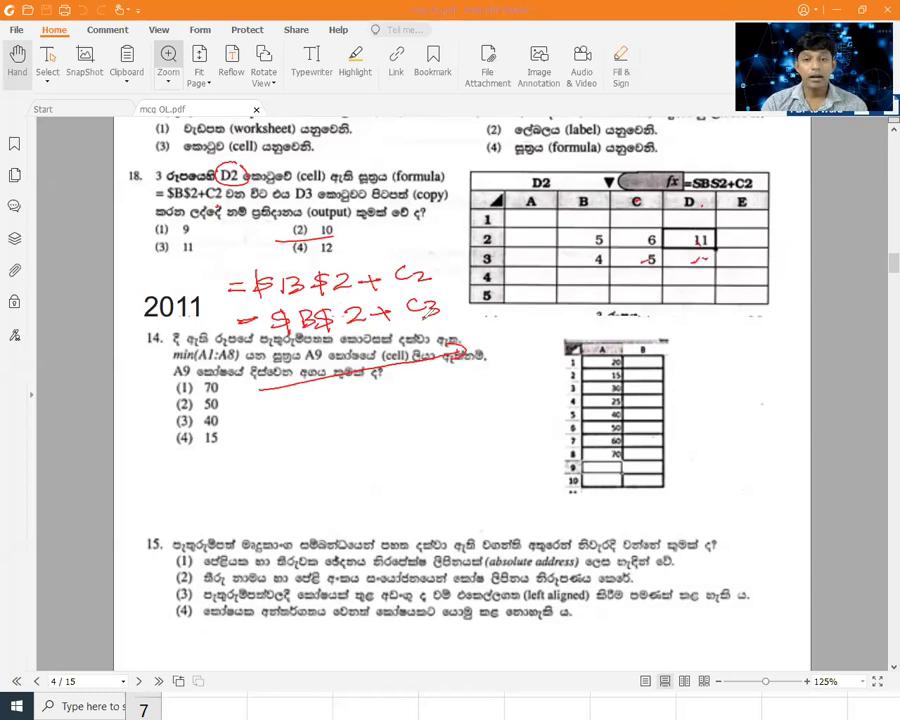
left_click_drag(436, 248, 440, 296)
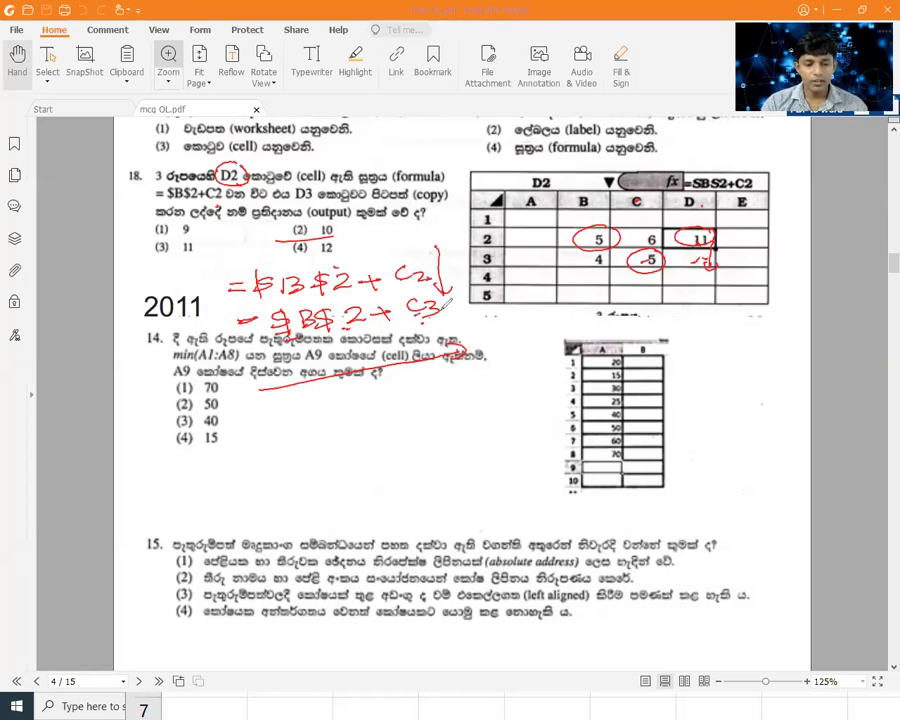
Step: Circle C3, $B$2, the D3 result and option (2), then erase all ink and scroll to question 14
left_click_drag(446, 302, 442, 296)
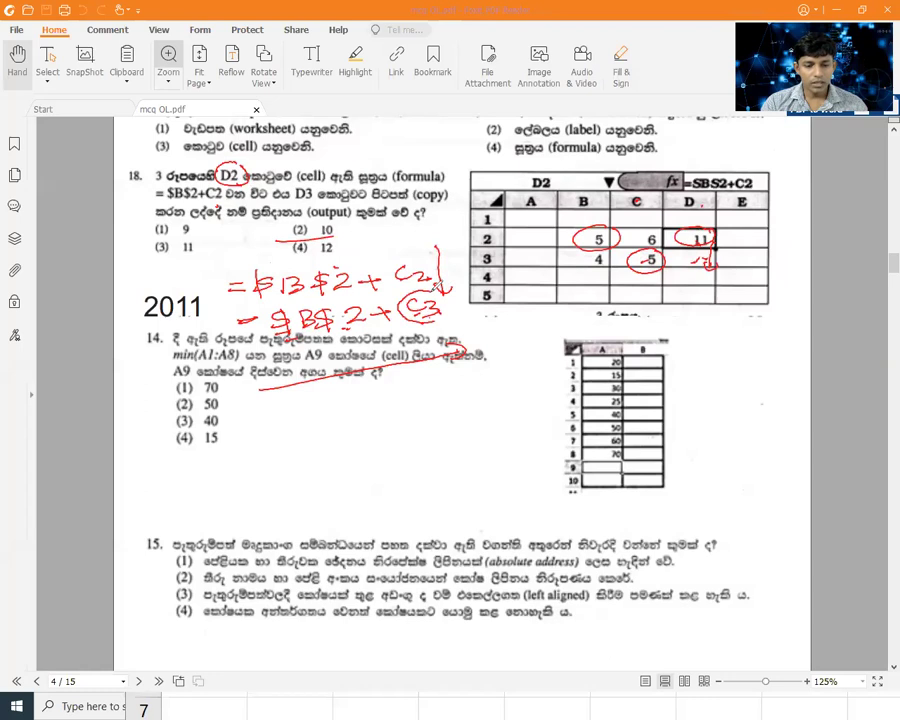
left_click_drag(365, 306, 350, 303)
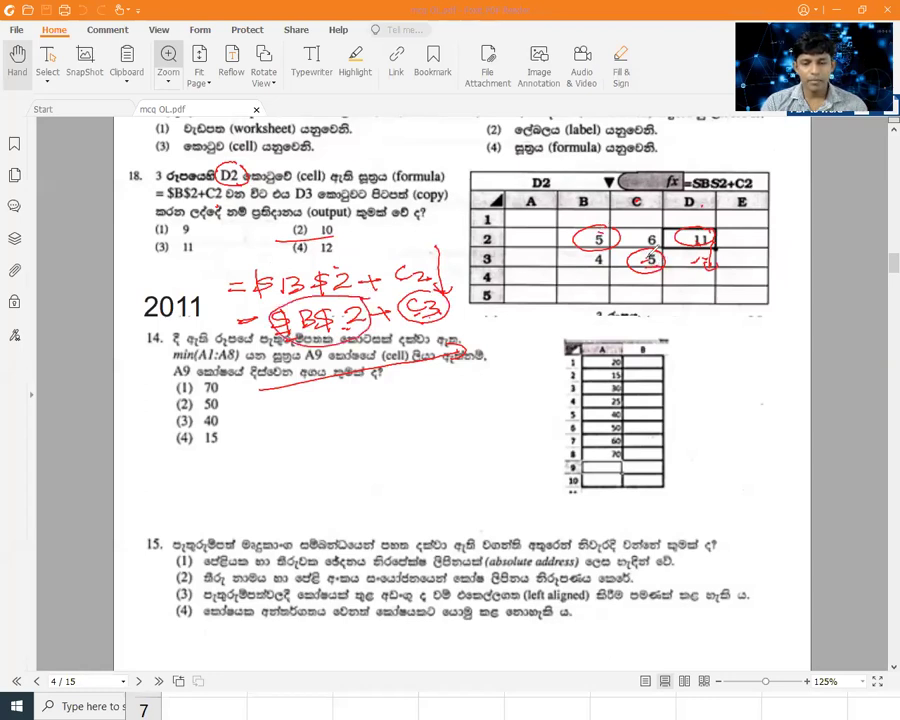
left_click_drag(706, 256, 700, 258)
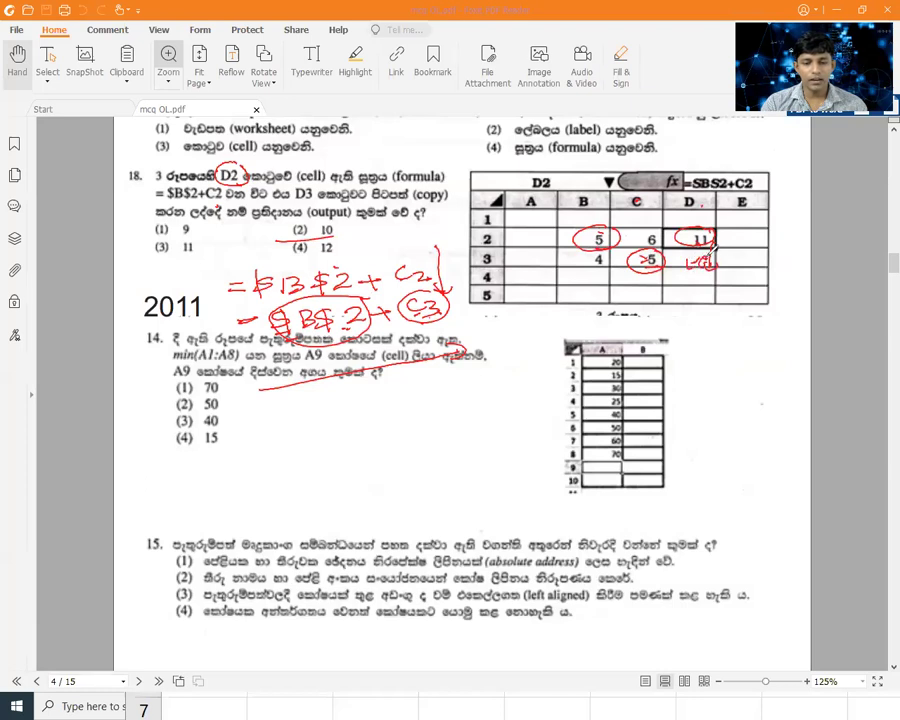
left_click_drag(303, 229, 299, 227)
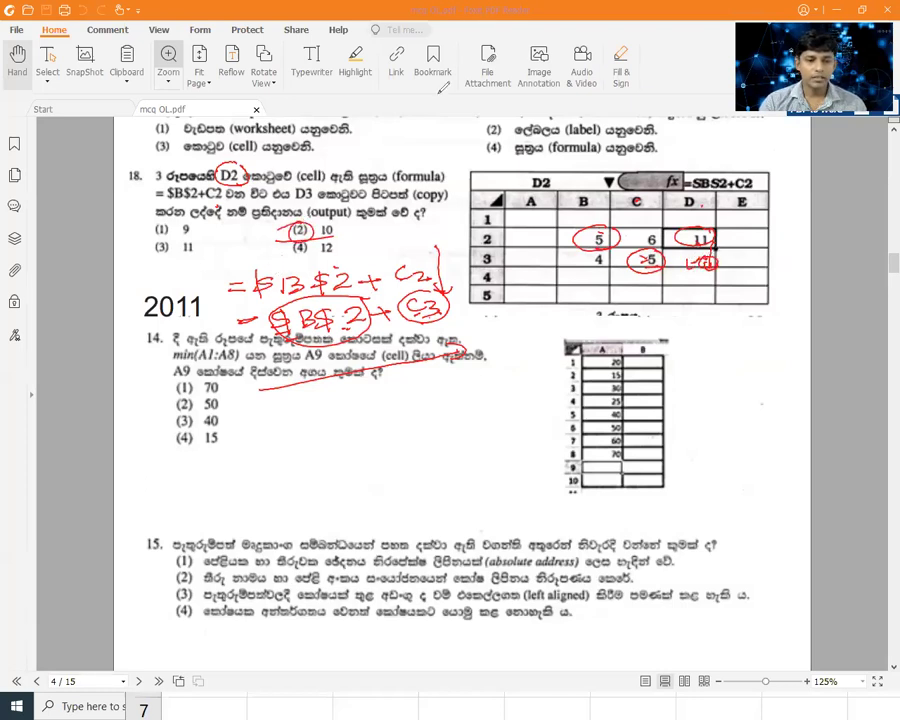
key("e")
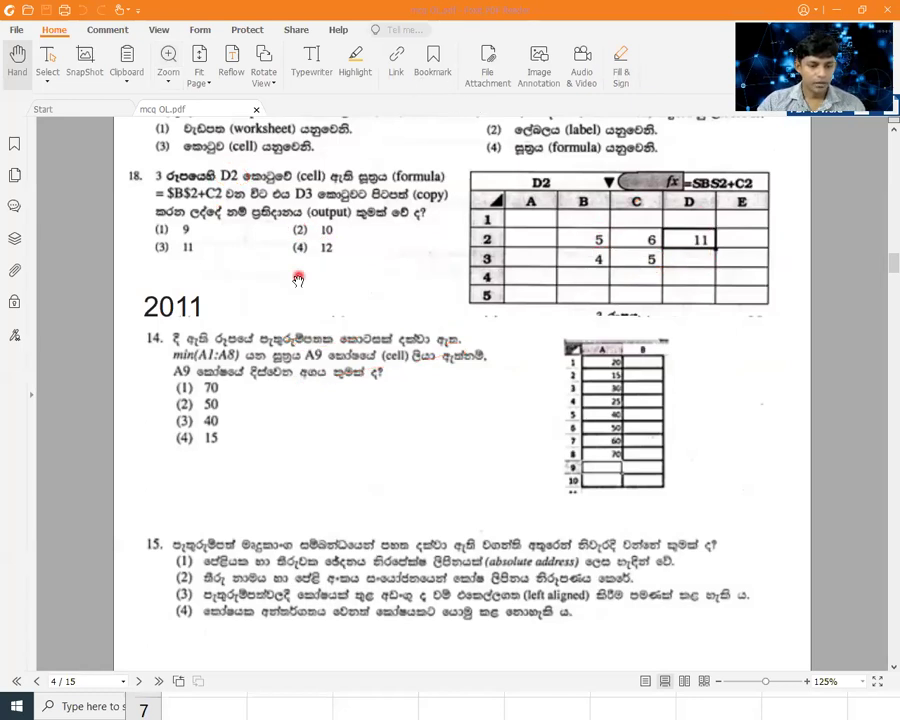
scroll(294, 280, "down", 3)
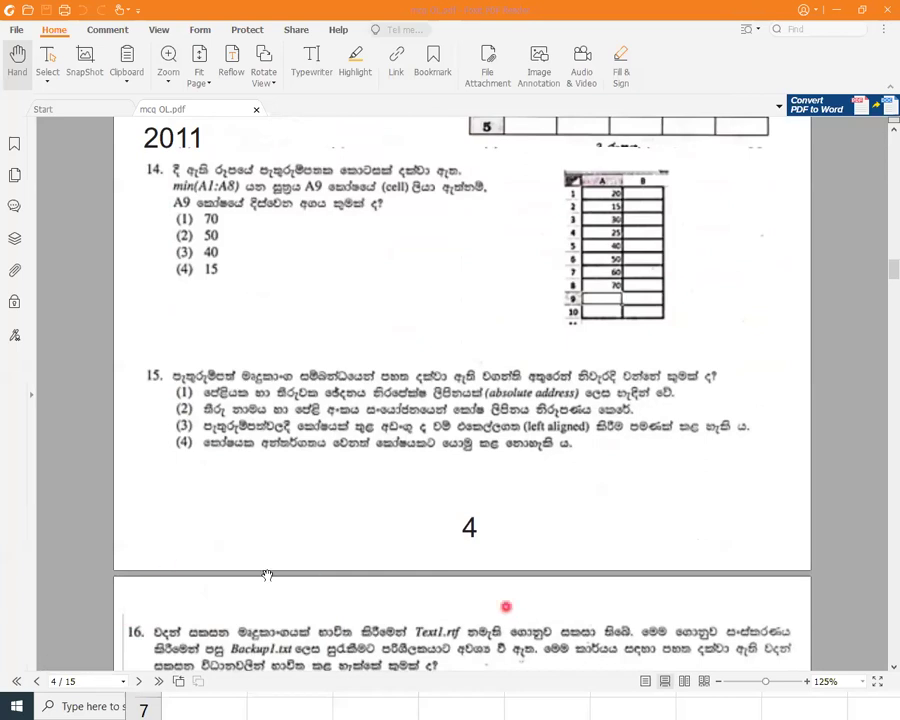
Step: Zoom the page from 125% to about 151% so questions 14 and 15 fill the window
scroll(548, 317, "up", 1, "ctrl")
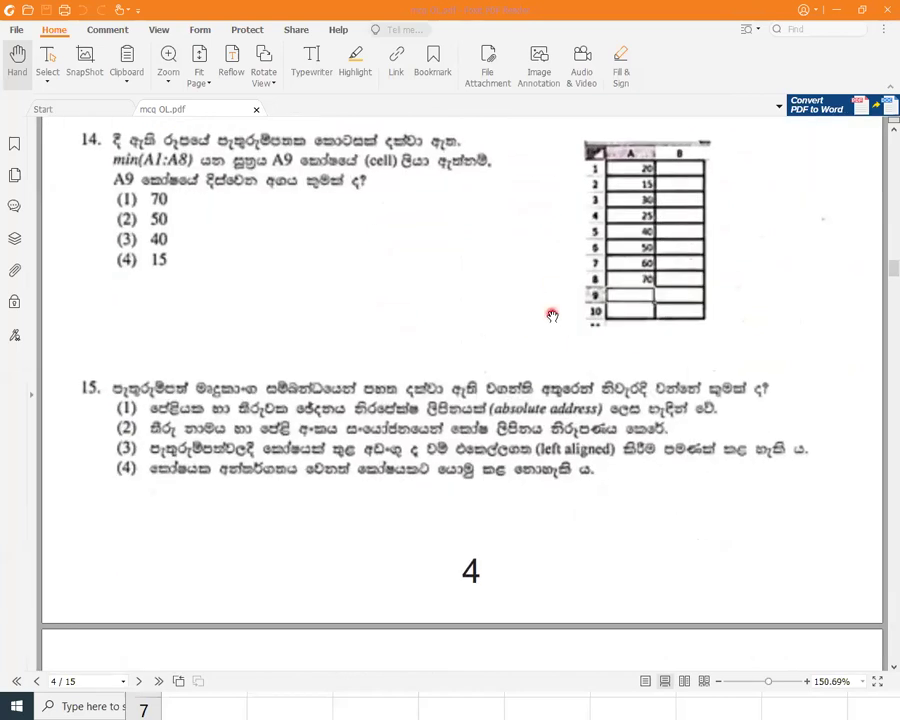
scroll(550, 316, "up", 1, "ctrl")
scroll(558, 315, "up", 1, "ctrl")
scroll(558, 315, "down", 1, "ctrl")
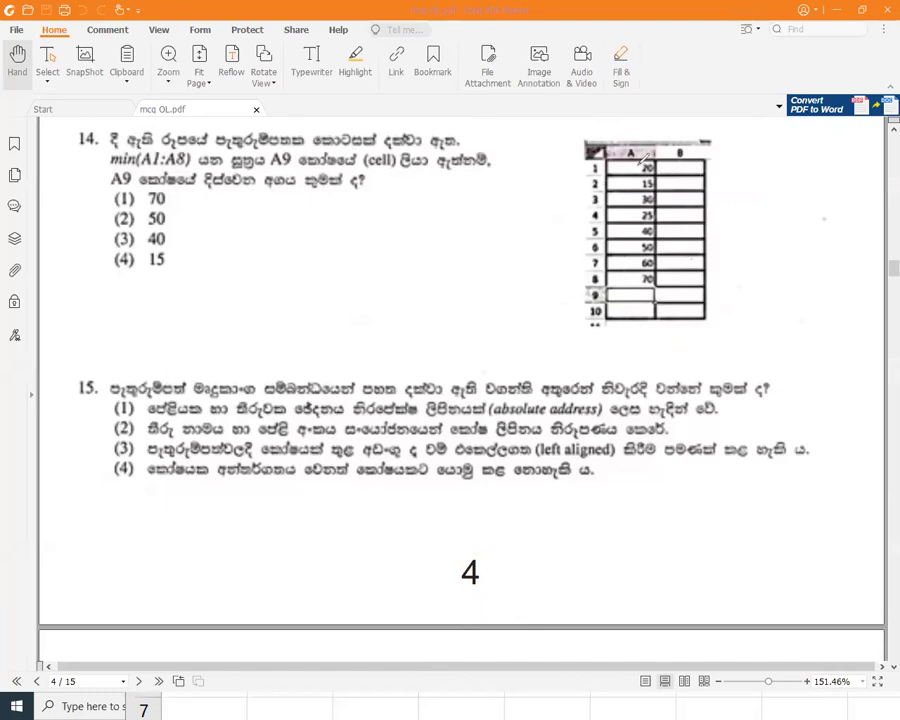
Step: List the column A values (15, 30, 25 … 70) beside the table and underline options in questions 14 and 15
mouse_move(735, 170)
left_mouse_down()
mouse_move(760, 160)
mouse_move(745, 181)
mouse_move(755, 191)
mouse_move(742, 215)
left_mouse_up()
mouse_move(760, 205)
left_mouse_down()
mouse_move(772, 210)
mouse_move(768, 256)
mouse_move(786, 246)
mouse_move(760, 284)
mouse_move(795, 272)
mouse_move(763, 309)
mouse_move(797, 299)
left_mouse_up()
mouse_move(766, 321)
left_mouse_down()
mouse_move(773, 338)
mouse_move(808, 316)
mouse_move(800, 322)
left_mouse_up()
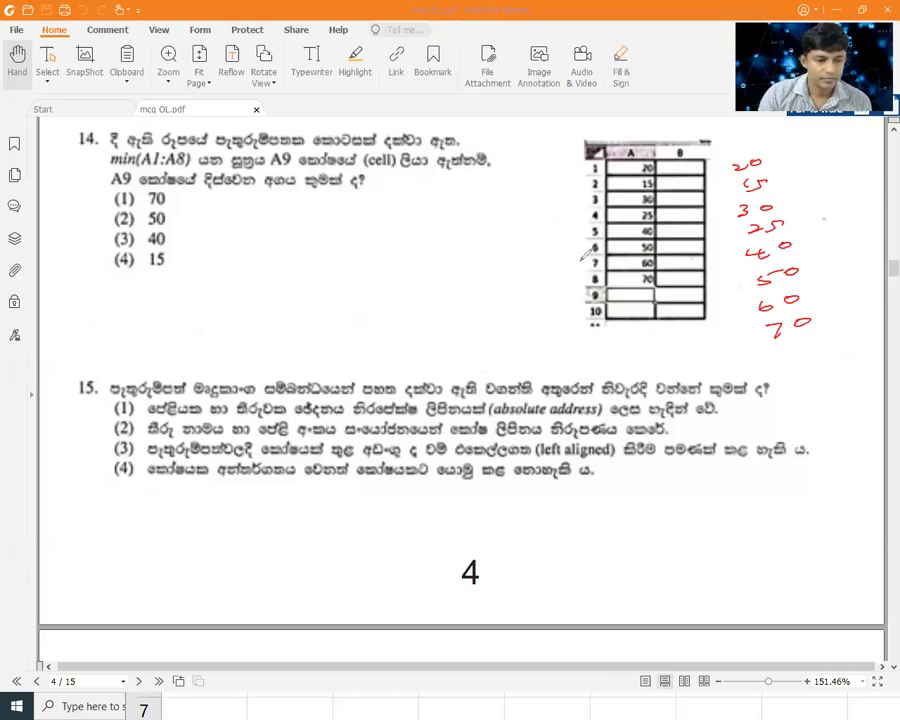
left_click_drag(111, 250, 171, 252)
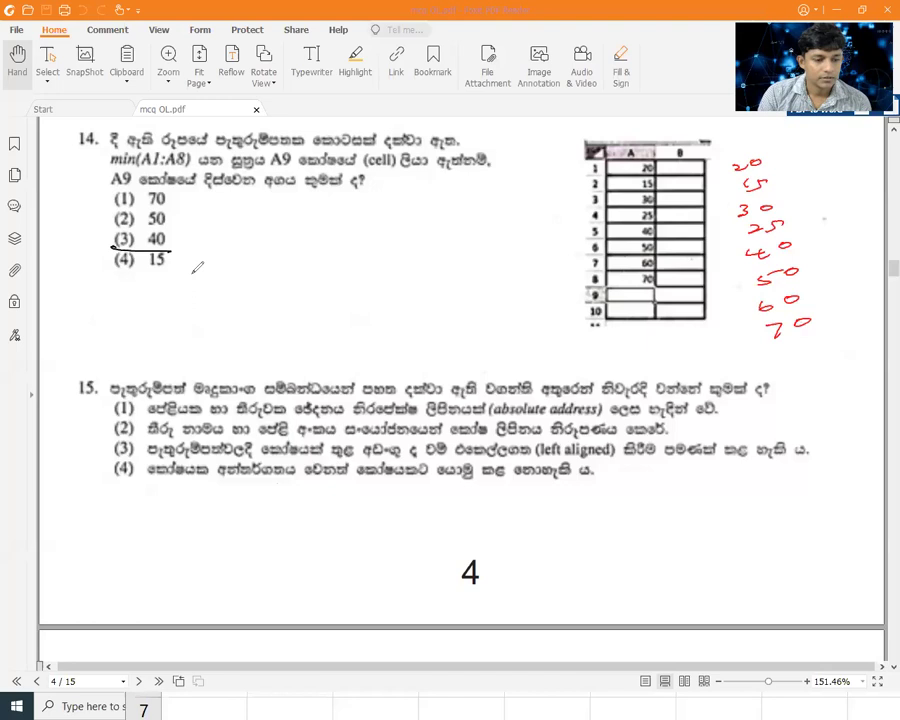
left_click_drag(99, 441, 181, 436)
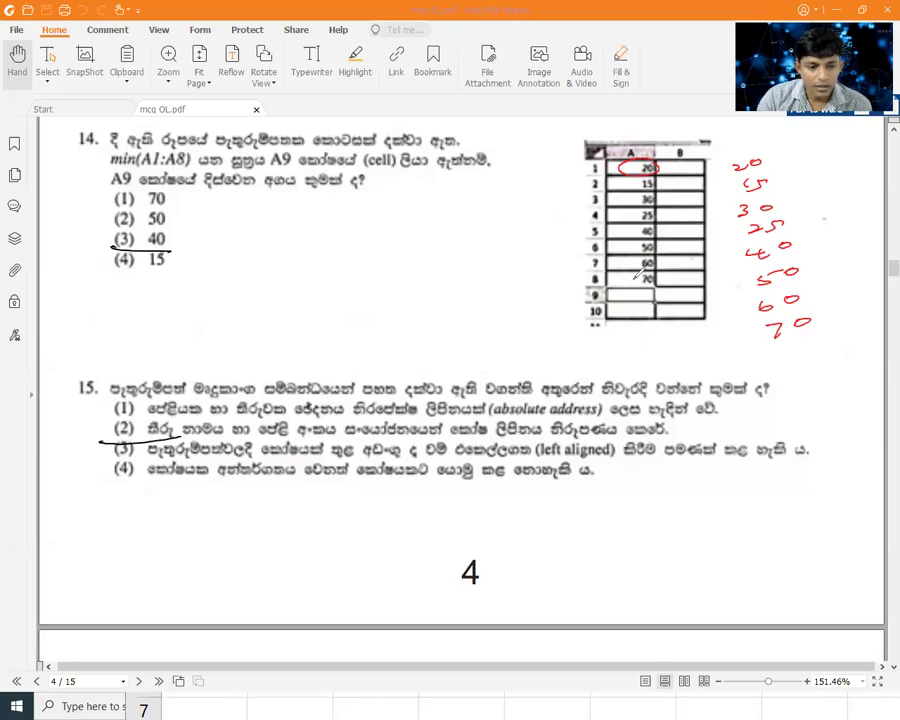
Step: Circle 70 in the table, the listed values, the minimum 15, and option (4) 15 as the answer
left_click_drag(665, 265, 635, 288)
mouse_move(742, 147)
left_mouse_down()
mouse_move(795, 155)
mouse_move(723, 230)
mouse_move(746, 321)
mouse_move(846, 355)
mouse_move(852, 237)
mouse_move(790, 153)
left_mouse_up()
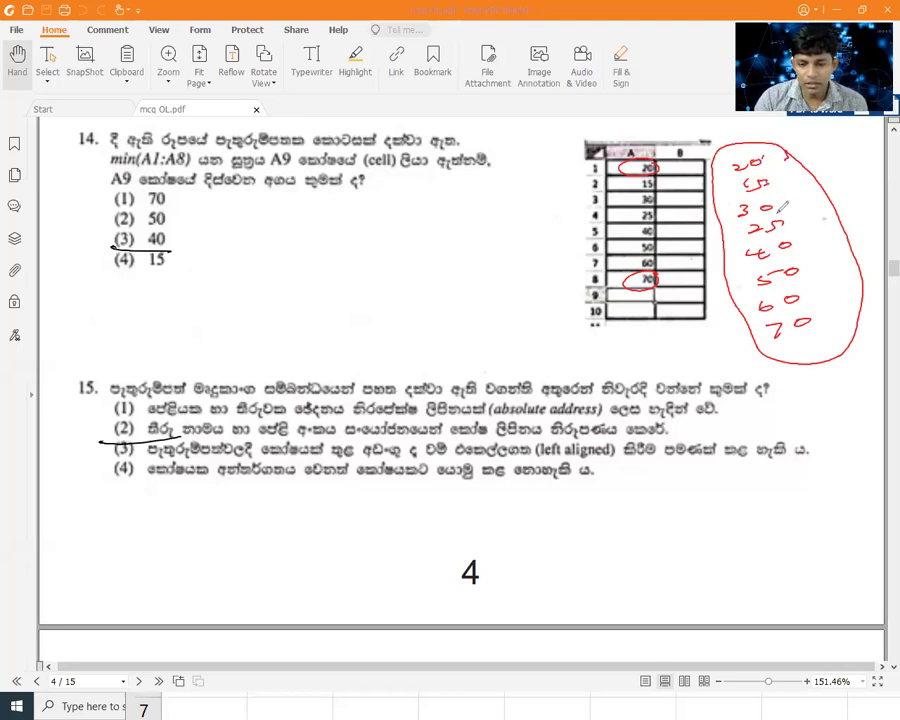
mouse_move(784, 172)
left_mouse_down()
mouse_move(733, 196)
mouse_move(752, 197)
left_mouse_up()
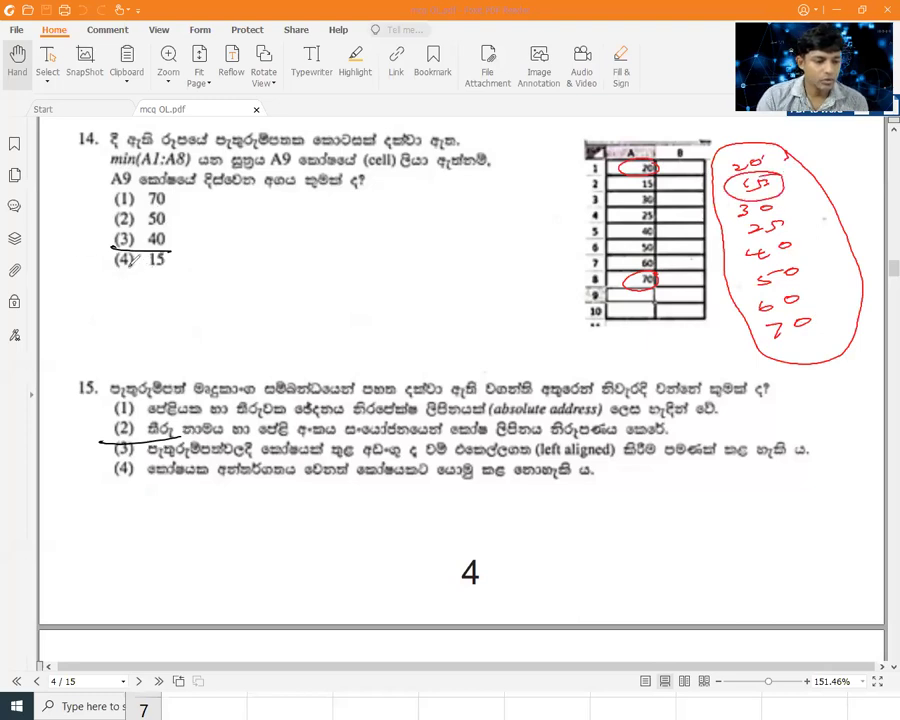
mouse_move(138, 254)
left_mouse_down()
mouse_move(128, 250)
mouse_move(198, 282)
left_mouse_up()
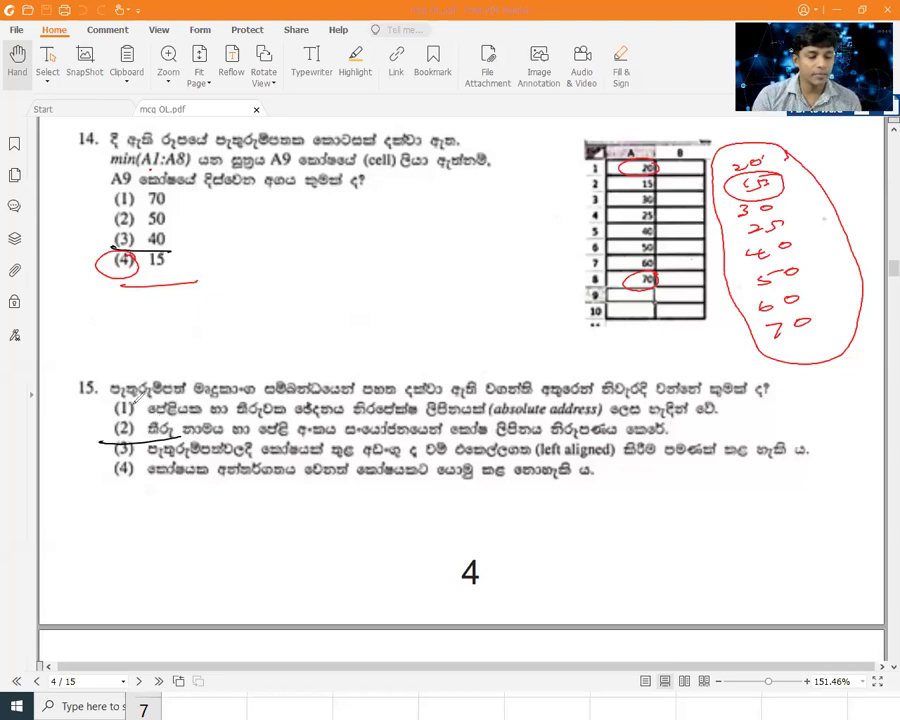
Step: Cross out question 15's option (1), underline its stem's key word, and write A5 beside question 14
mouse_move(135, 403)
left_mouse_down()
mouse_move(105, 413)
mouse_move(136, 412)
left_mouse_up()
left_click_drag(640, 391, 592, 399)
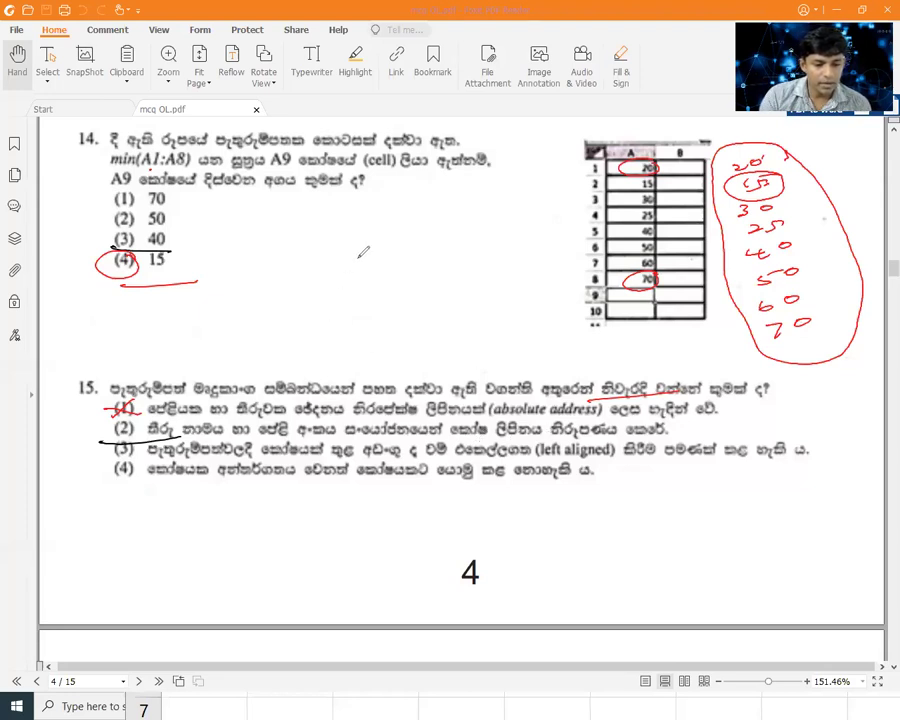
left_click_drag(349, 281, 375, 281)
mouse_move(352, 271)
left_mouse_down()
mouse_move(408, 243)
mouse_move(402, 252)
left_mouse_up()
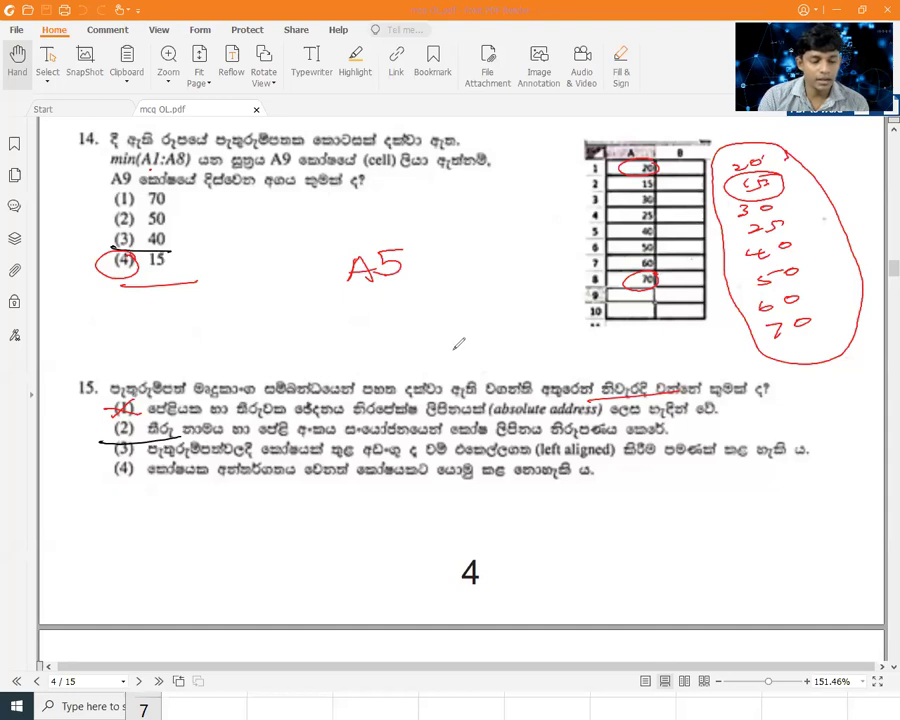
Step: Mark question 15's option (2), cross out options (3) and (4), then erase all the ink
left_click_drag(112, 433, 135, 424)
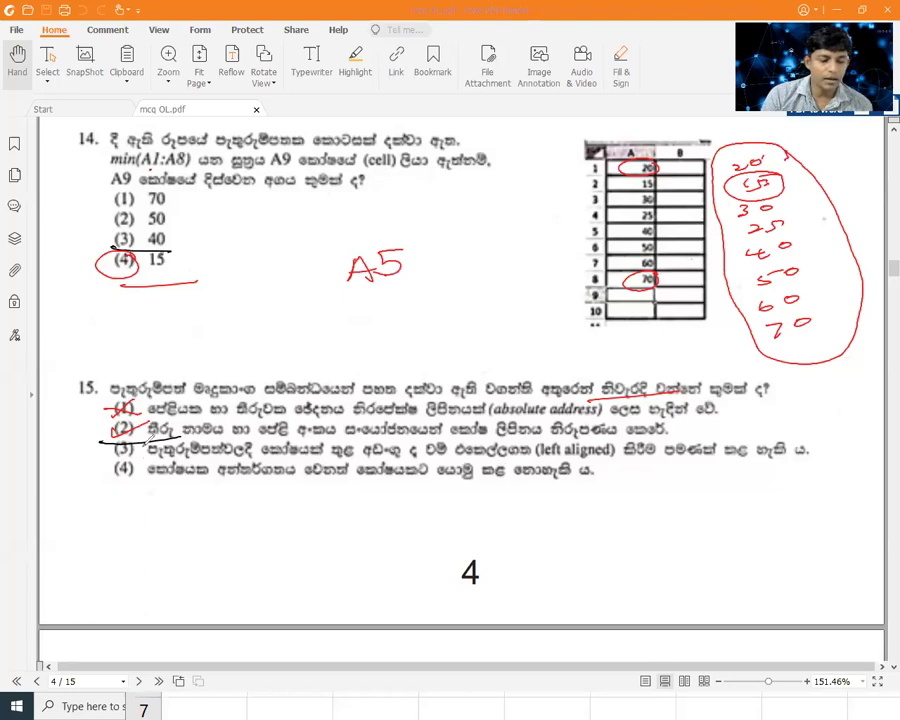
left_click_drag(112, 453, 136, 446)
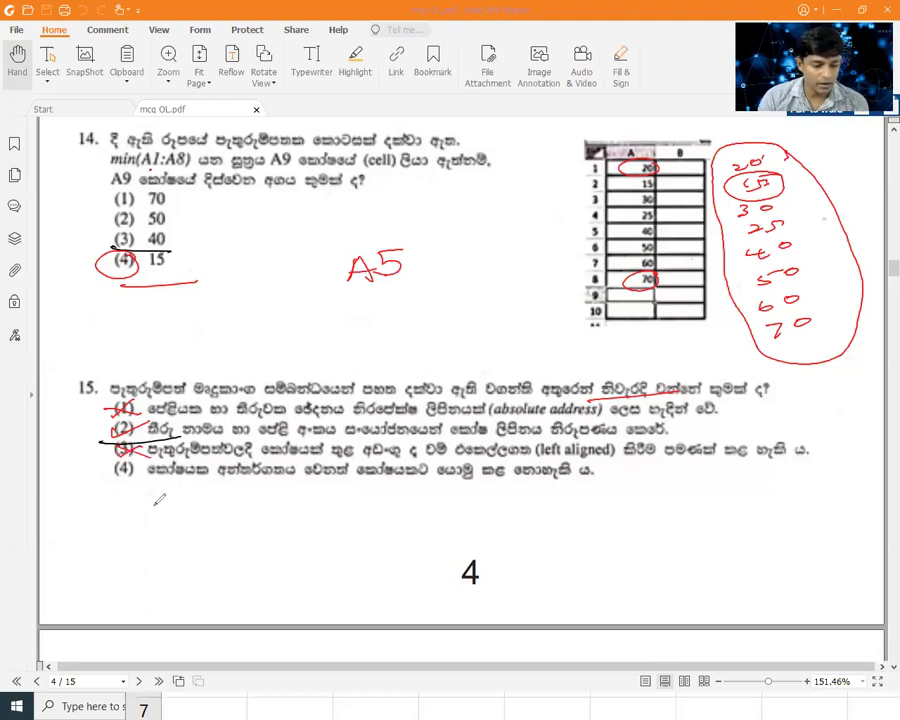
left_click_drag(209, 480, 222, 479)
left_click_drag(334, 478, 346, 477)
left_click_drag(113, 485, 166, 476)
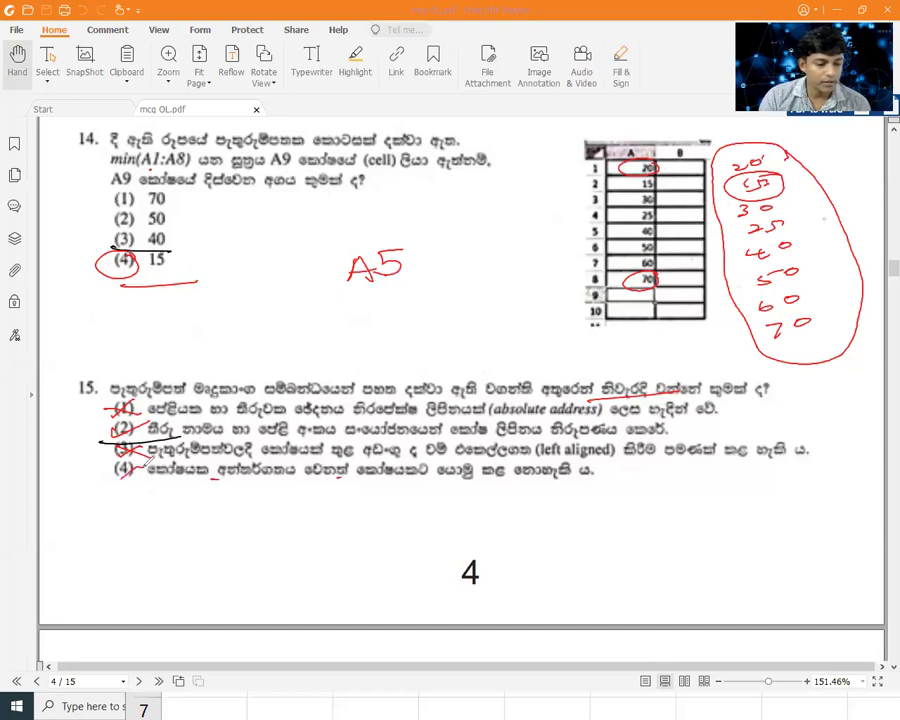
left_click_drag(141, 429, 515, 428)
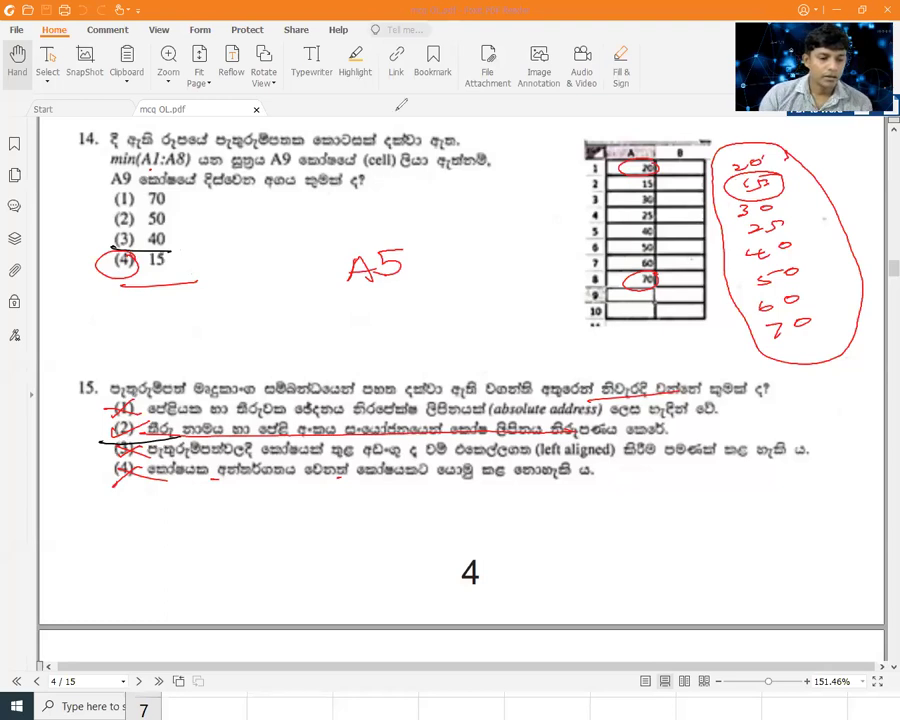
key("e")
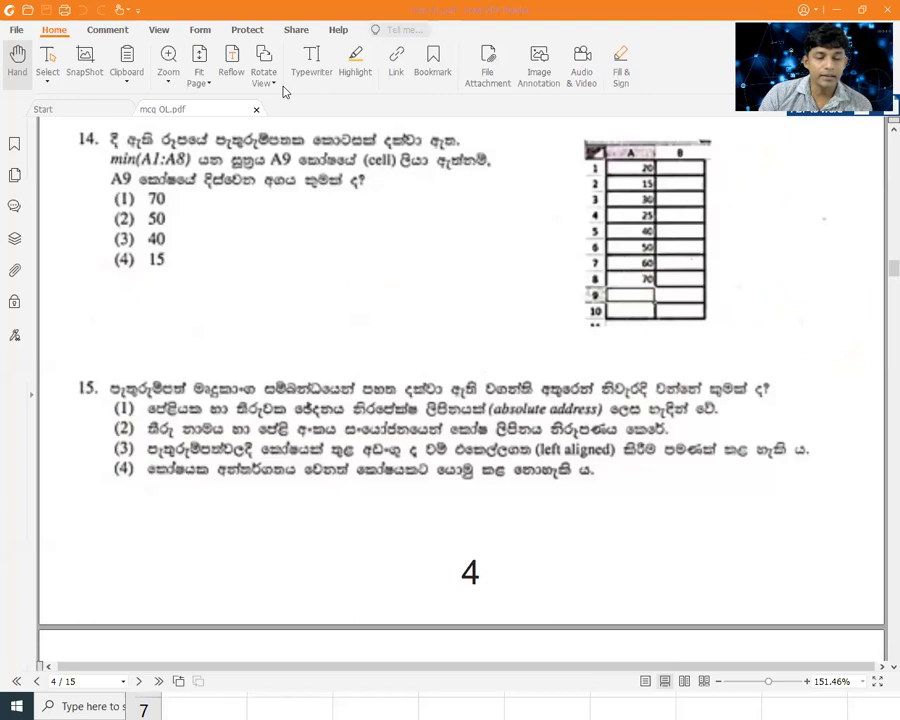
Step: Scroll to page 5's questions 16–18 and switch from the Typewriter to the Highlight tool
scroll(460, 402, "down", 1)
scroll(465, 408, "down", 3)
scroll(465, 408, "down", 3)
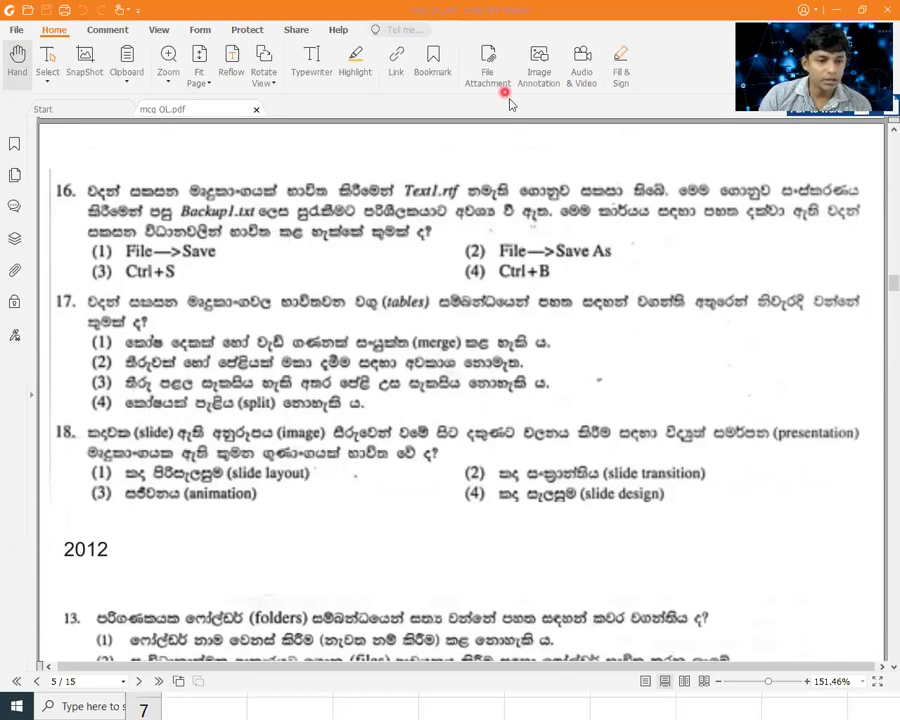
left_click(311, 60)
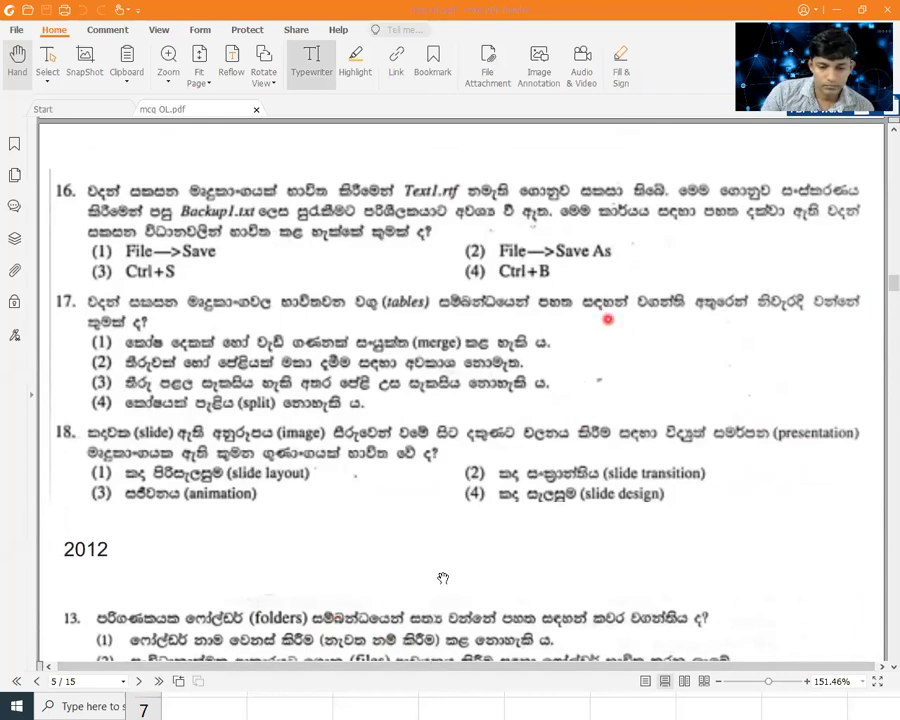
left_click(343, 86)
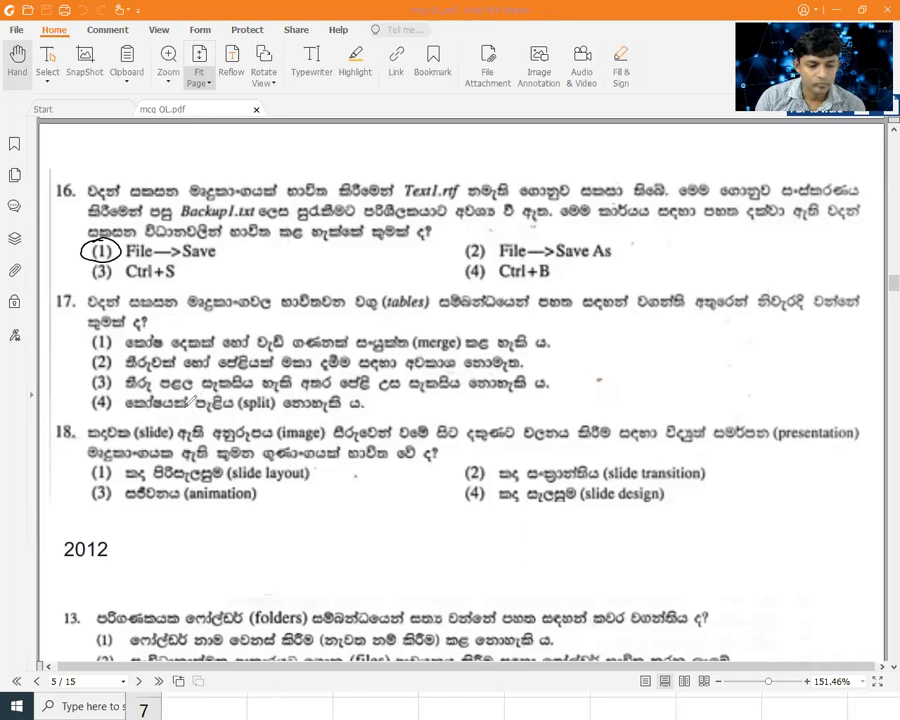
Step: Undo the old circle, then circle question 16's option (2), question 17's option (1) and question 18's option (3)
key("ctrl+z")
left_click_drag(76, 350, 125, 342)
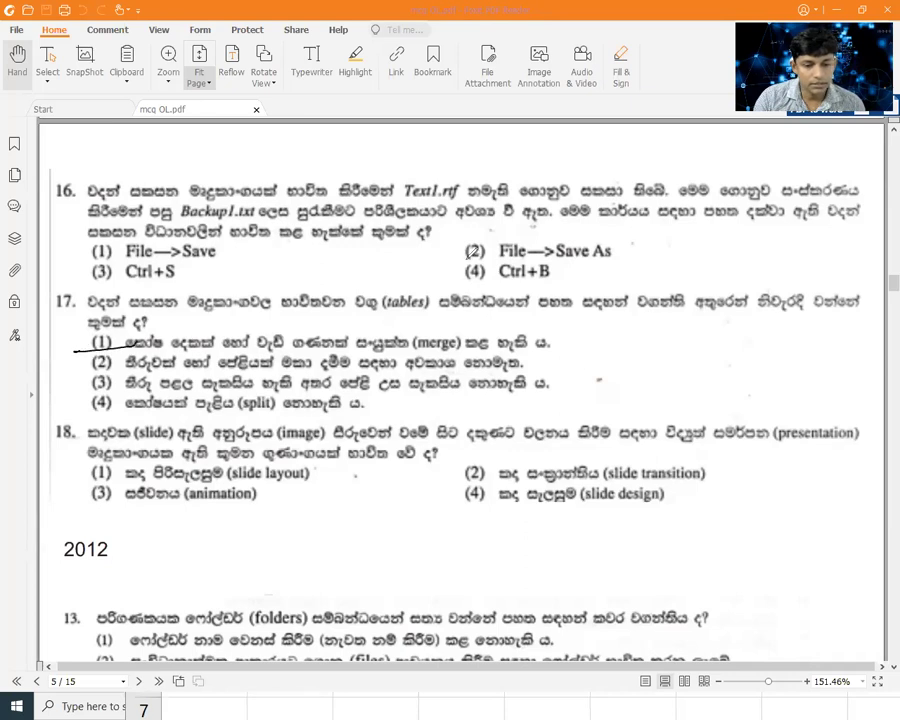
left_click_drag(495, 240, 497, 230)
left_click_drag(110, 327, 112, 326)
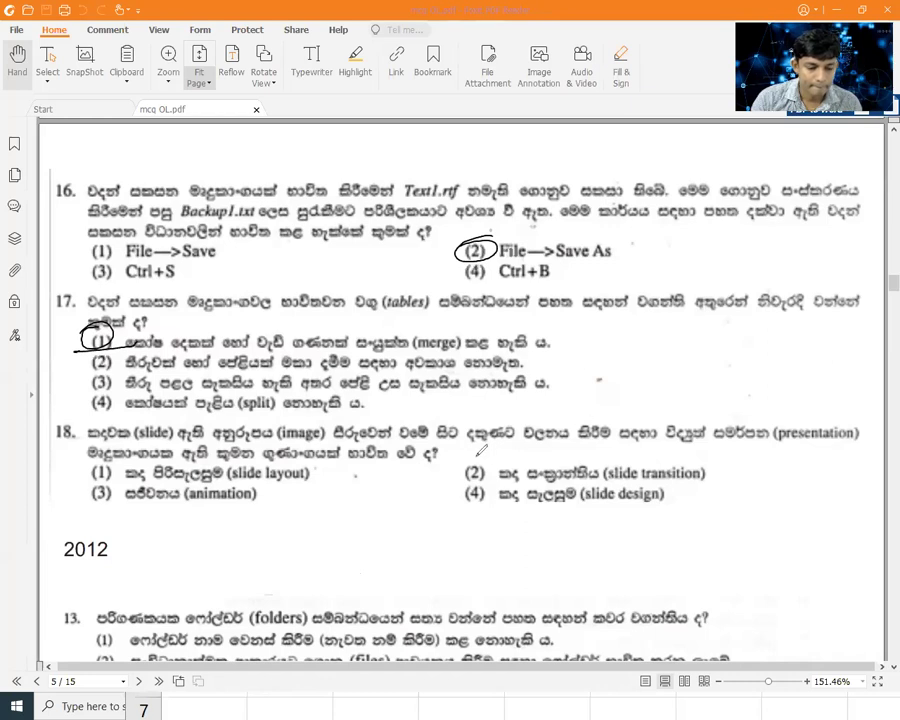
left_click_drag(483, 466, 471, 479)
left_click_drag(112, 478, 88, 490)
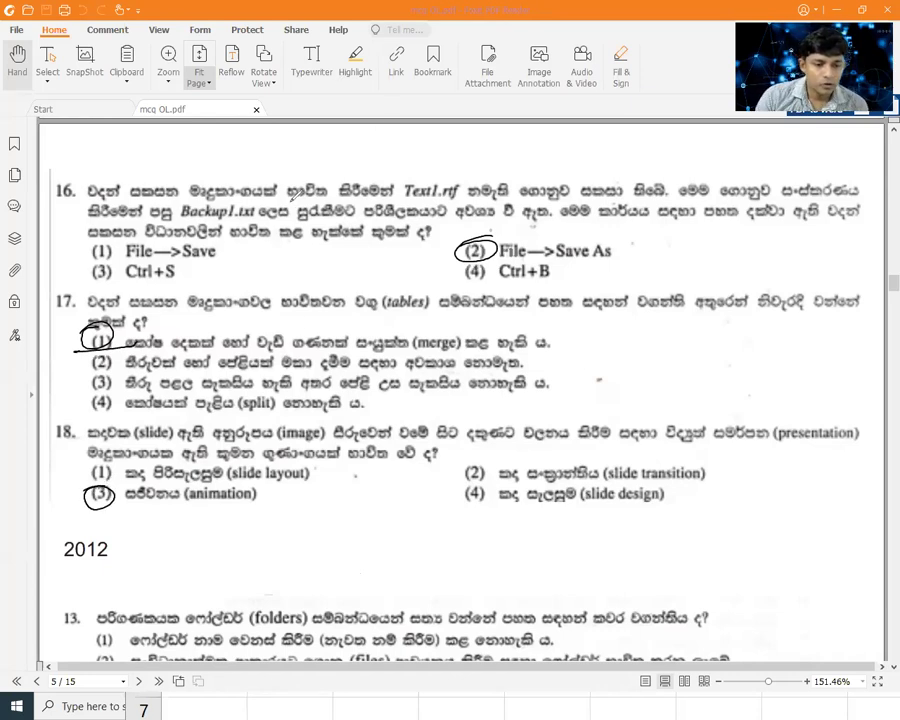
Step: Circle Text1.rtf, underline and tick File—>Save As, and mark words in questions 17 and 18
left_click_drag(404, 180, 454, 170)
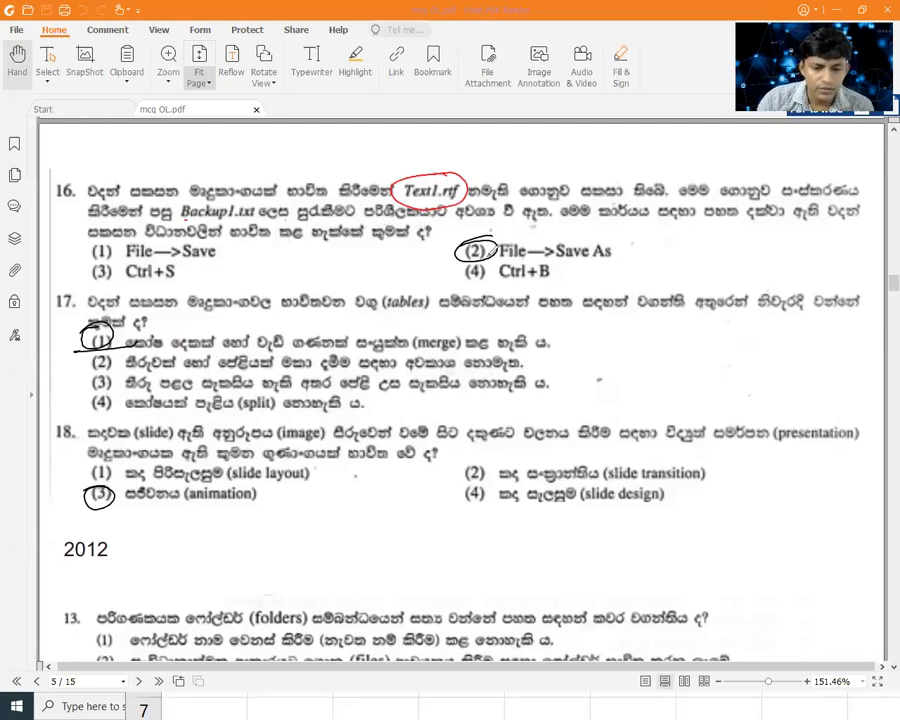
left_click_drag(446, 257, 610, 255)
left_click_drag(444, 250, 578, 212)
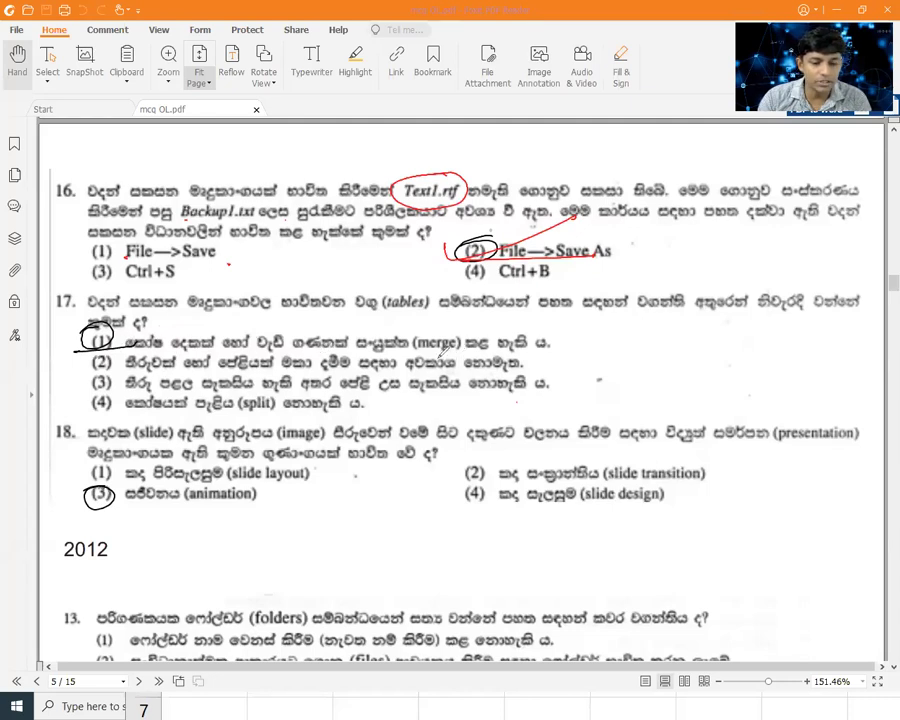
left_click_drag(378, 352, 450, 335)
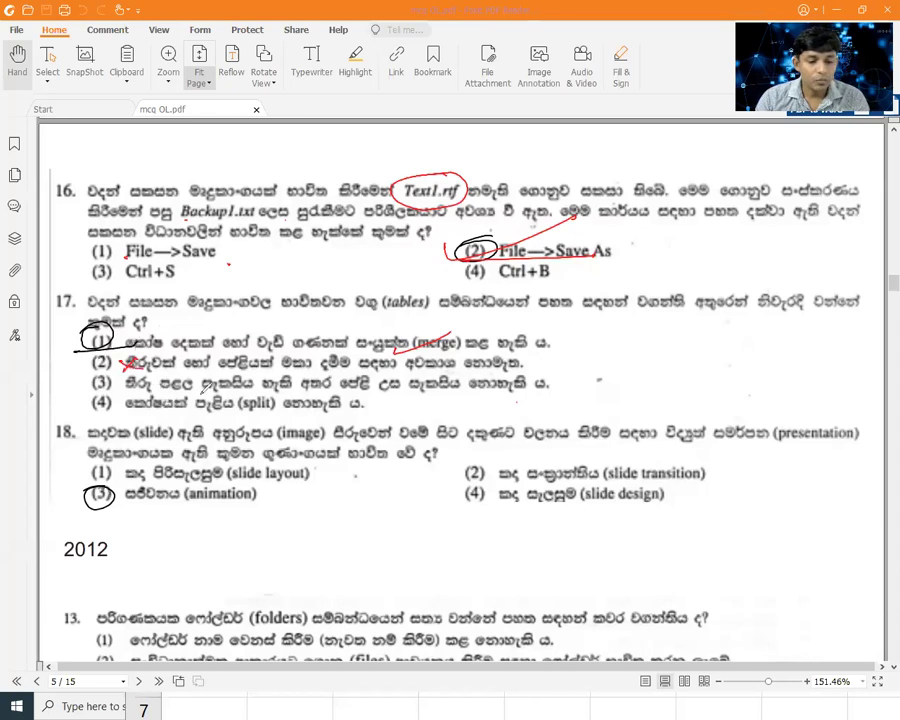
left_click_drag(160, 381, 191, 389)
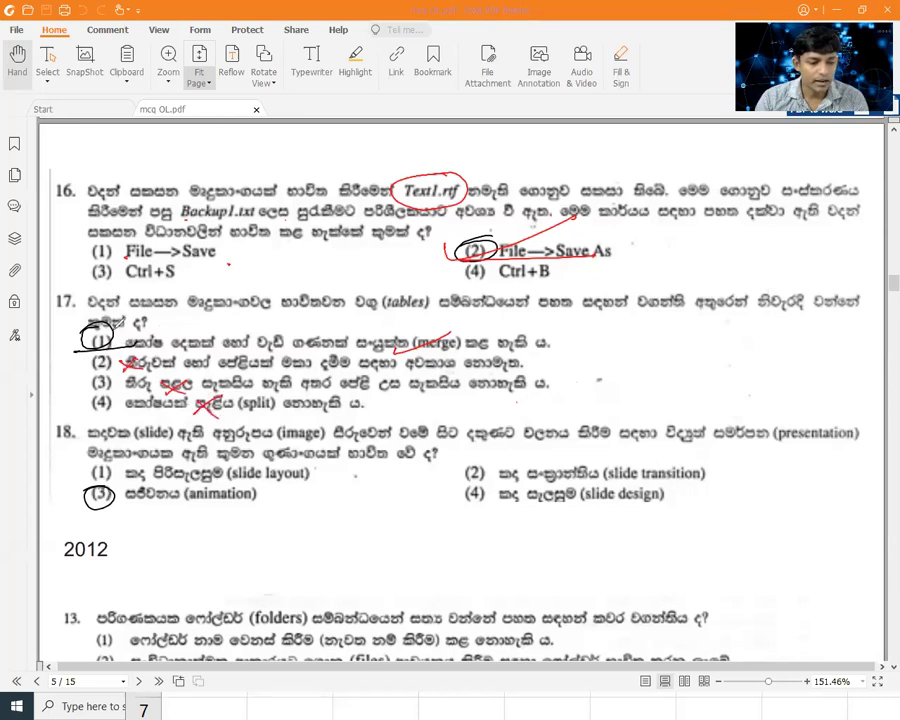
left_click_drag(93, 355, 578, 343)
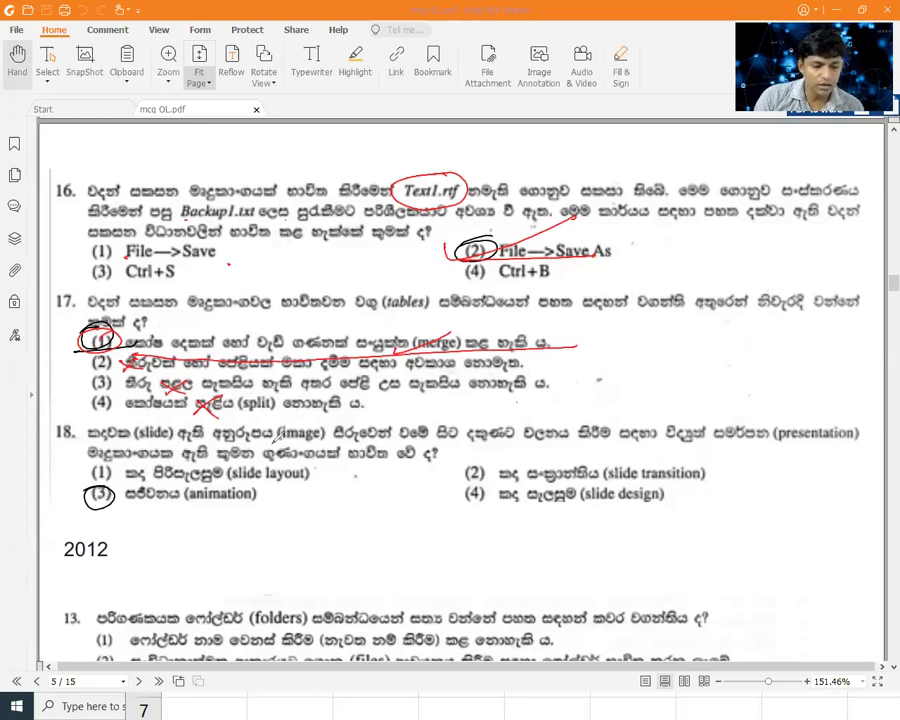
left_click_drag(389, 437, 397, 437)
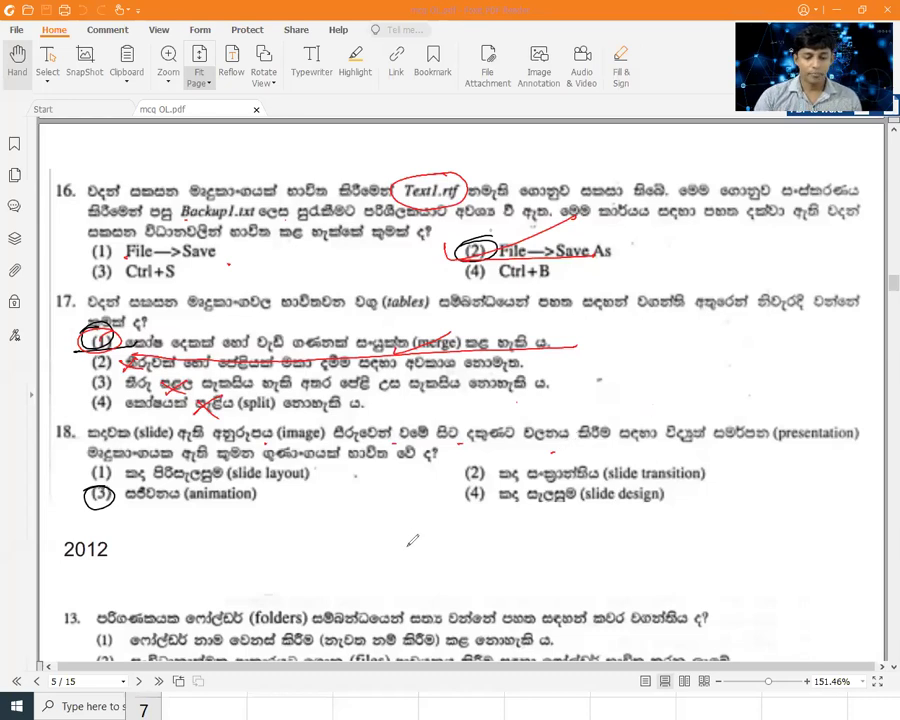
Step: Sketch a box, underline animation and design, circle option (3) and 'image', then undo all the ink
left_click_drag(335, 536, 655, 532)
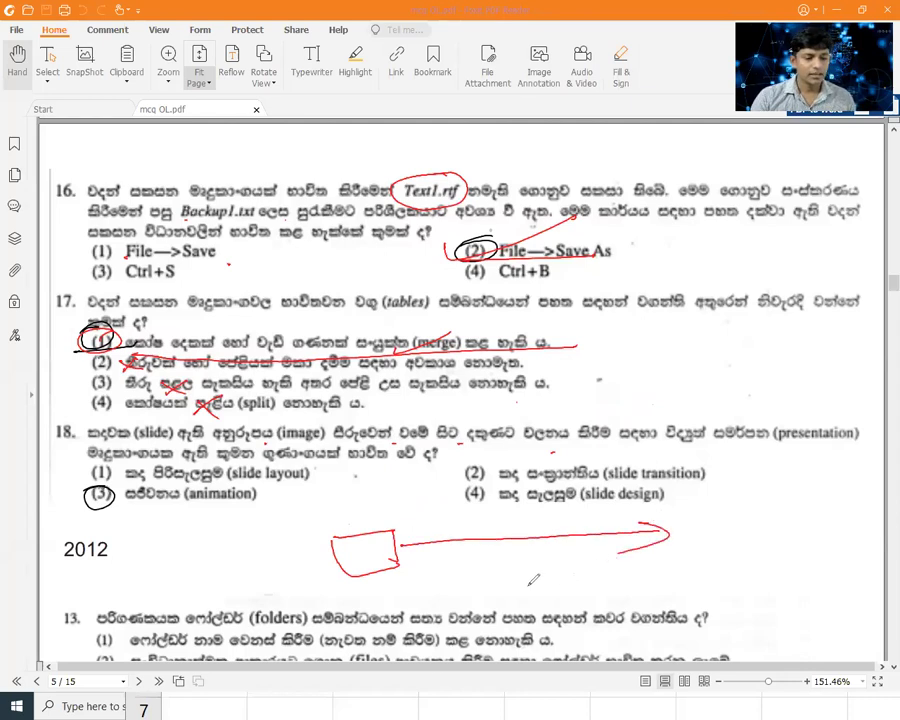
left_click_drag(110, 518, 246, 511)
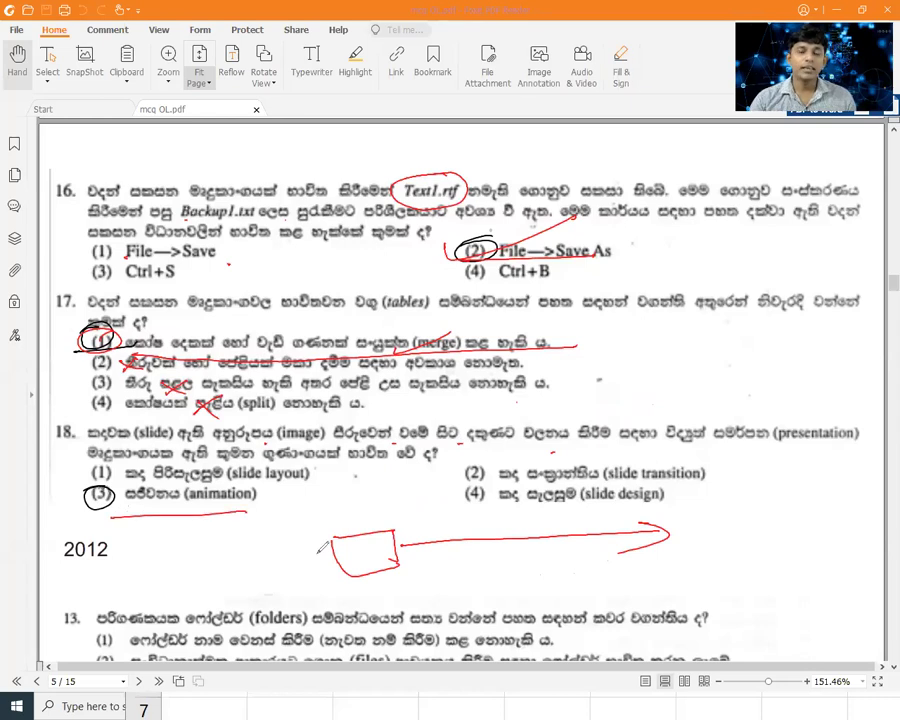
left_click_drag(326, 508, 350, 506)
left_click_drag(648, 497, 663, 494)
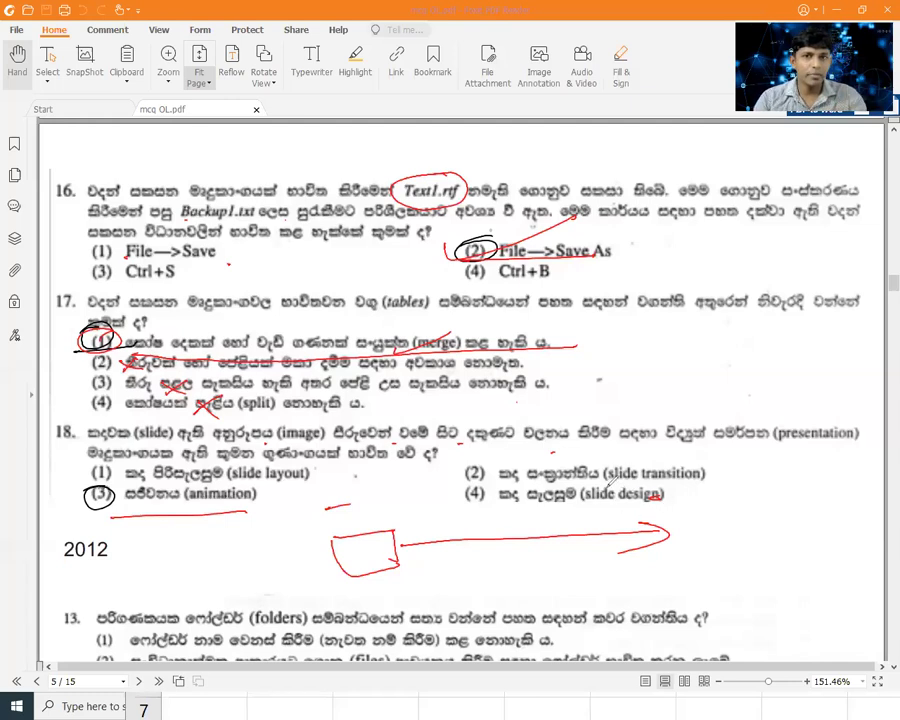
left_click_drag(108, 482, 298, 499)
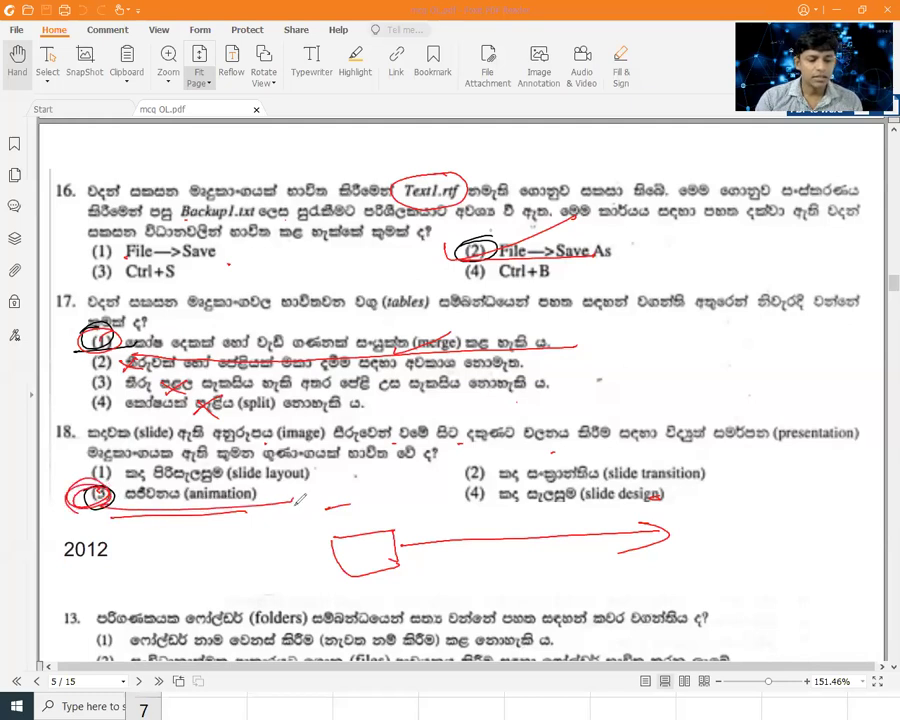
left_click_drag(297, 409, 345, 418)
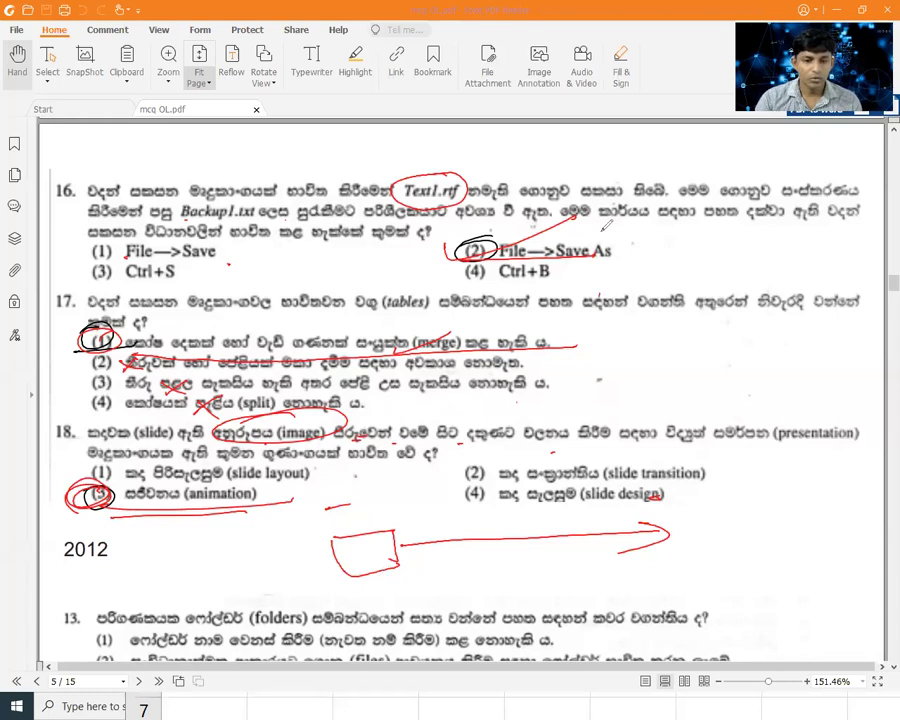
key("ctrl+z")
key("ctrl+z")
key("ctrl+z")
key("ctrl+z")
key("ctrl+z")
key("ctrl+z")
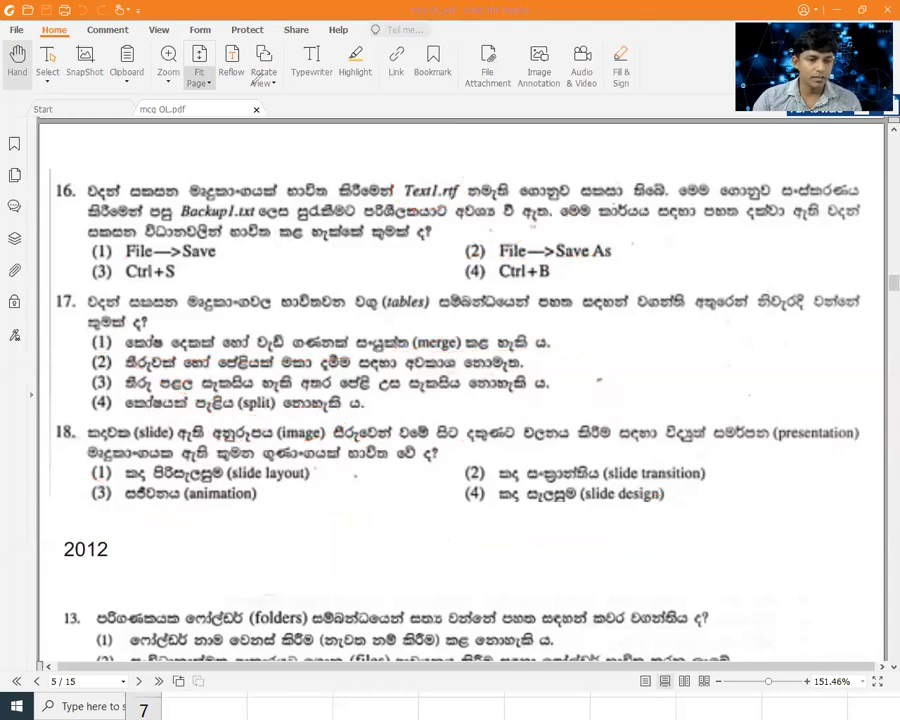
Step: Scroll down to page 5 showing questions 13–16
scroll(330, 350, "down", 5)
scroll(330, 350, "down", 4)
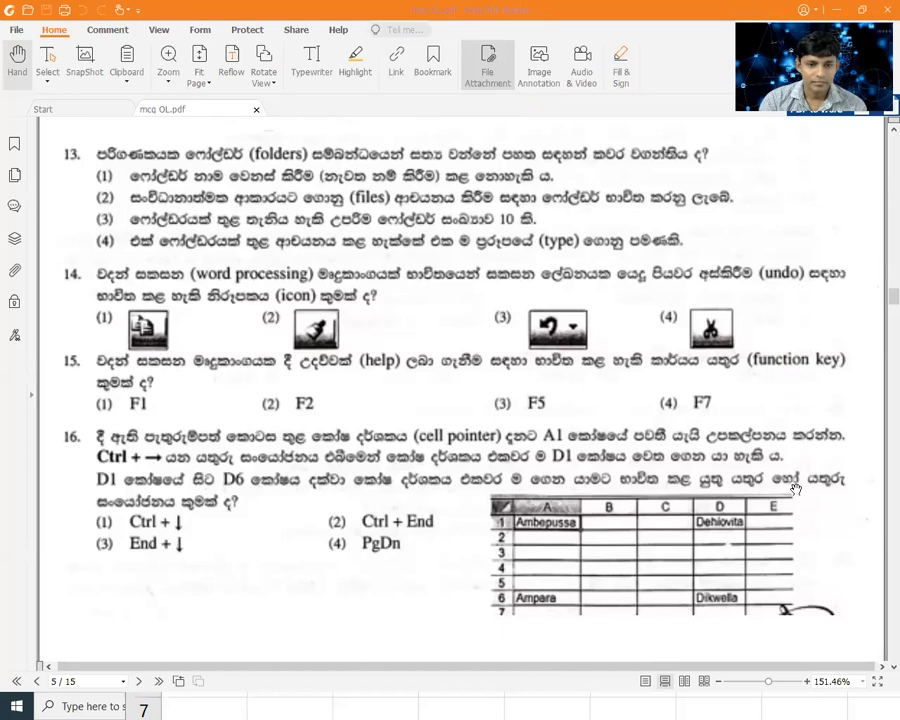
Step: Underline the answers: question 13 option (2), 14's undo icon, 15's F1, 16's Ctrl+↓
left_click_drag(90, 211, 136, 209)
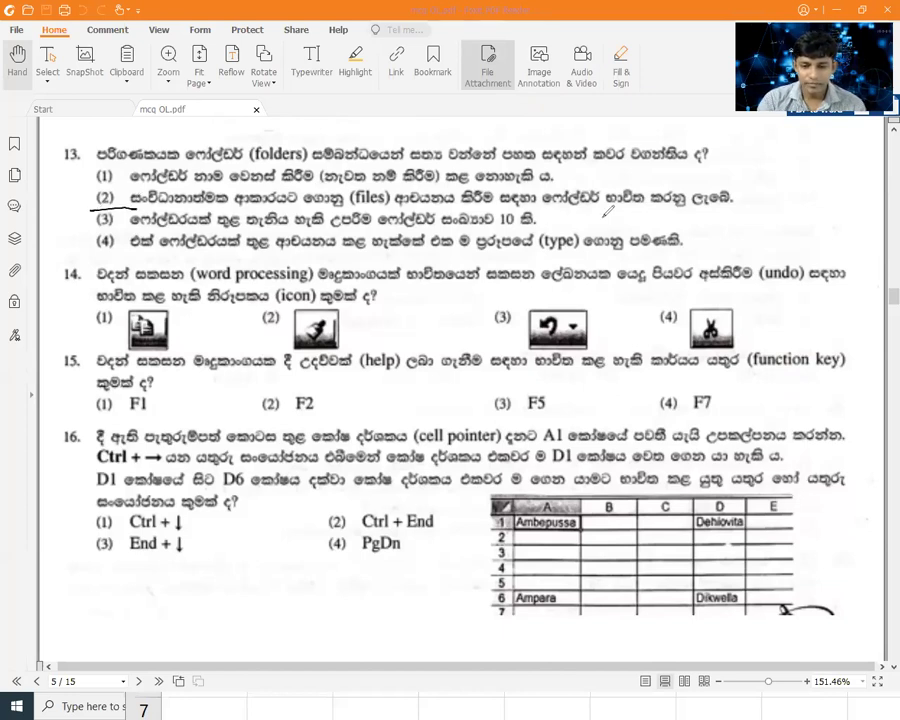
left_click_drag(472, 333, 548, 322)
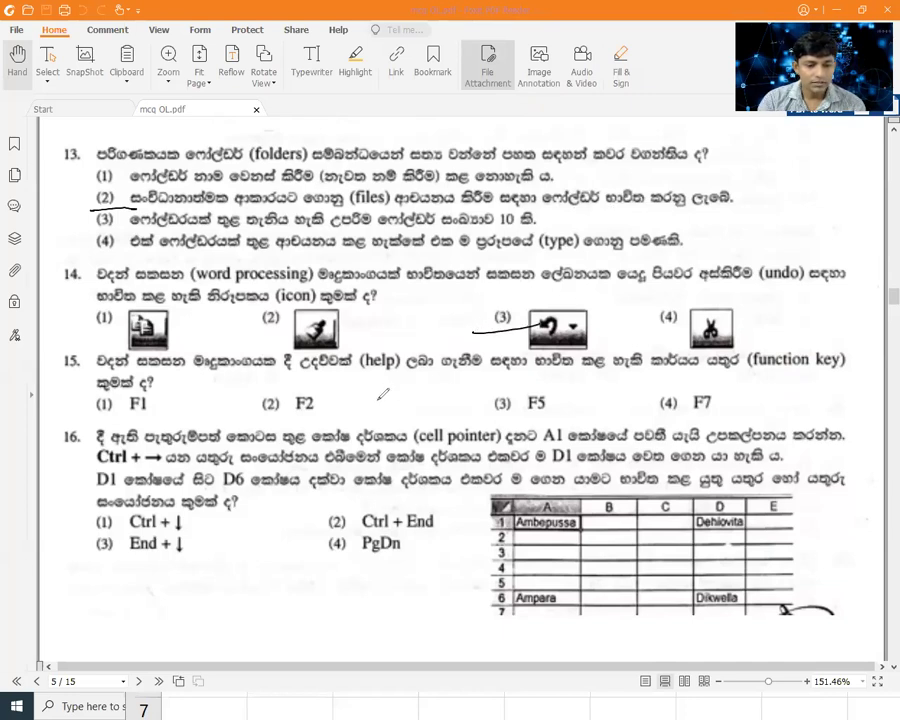
left_click_drag(87, 416, 196, 402)
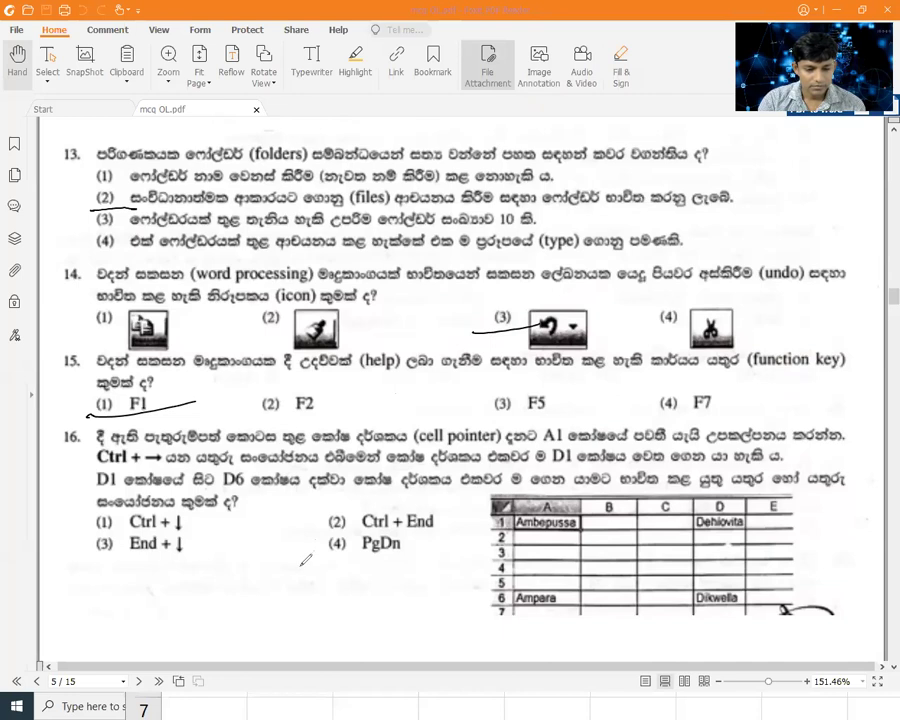
left_click_drag(88, 525, 160, 519)
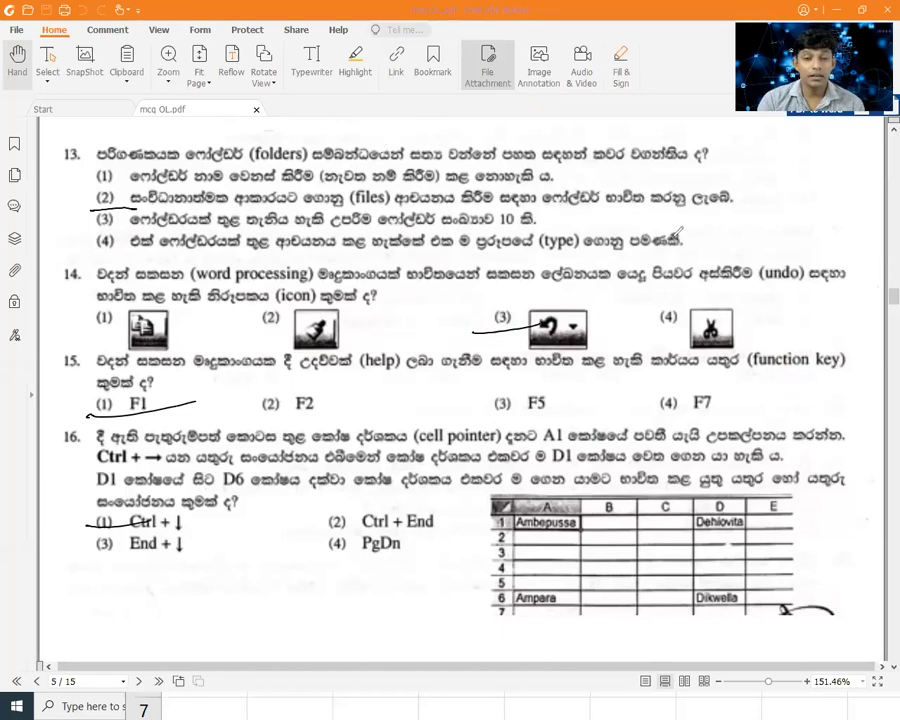
left_click_drag(406, 163, 466, 162)
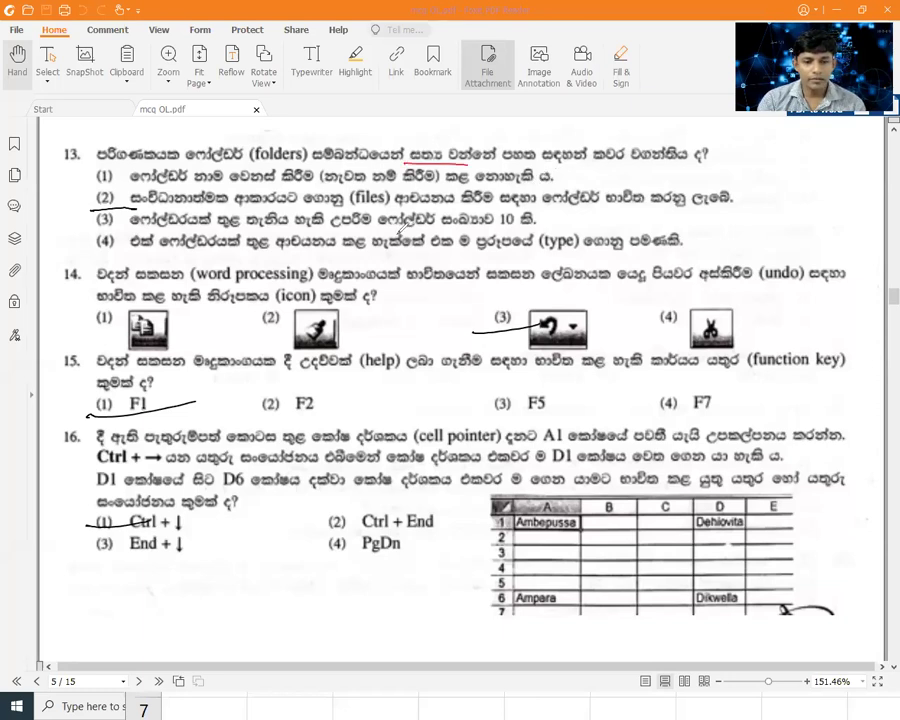
Step: Cross out question 13's options (1), (3), (4), circle (2), and circle question 14's option (3)
mouse_move(80, 172)
left_mouse_down()
mouse_move(118, 182)
mouse_move(112, 166)
left_mouse_up()
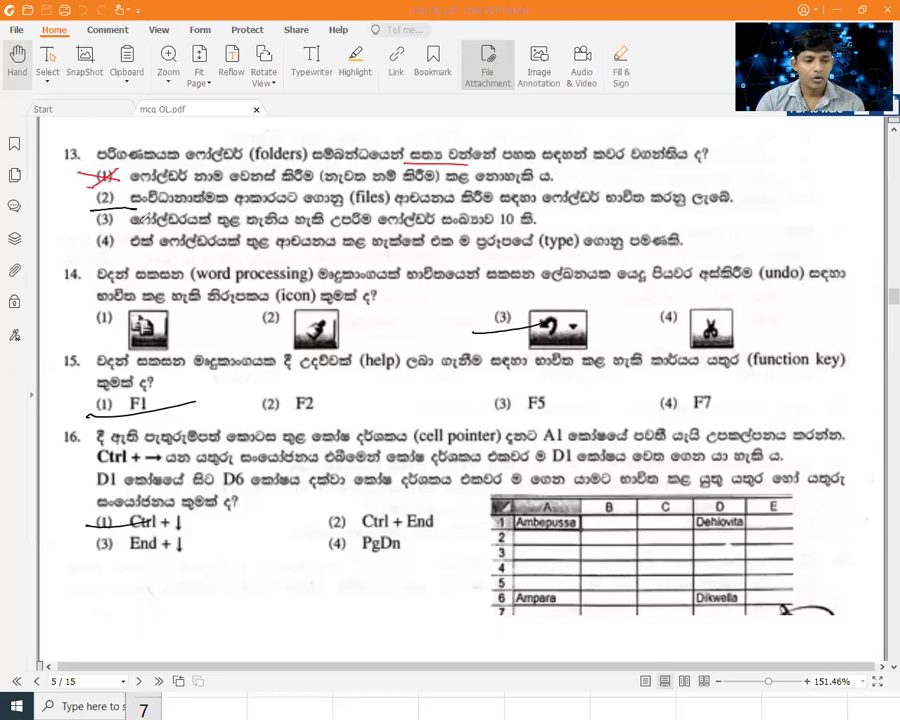
mouse_move(90, 212)
left_mouse_down()
mouse_move(135, 222)
mouse_move(130, 213)
left_mouse_up()
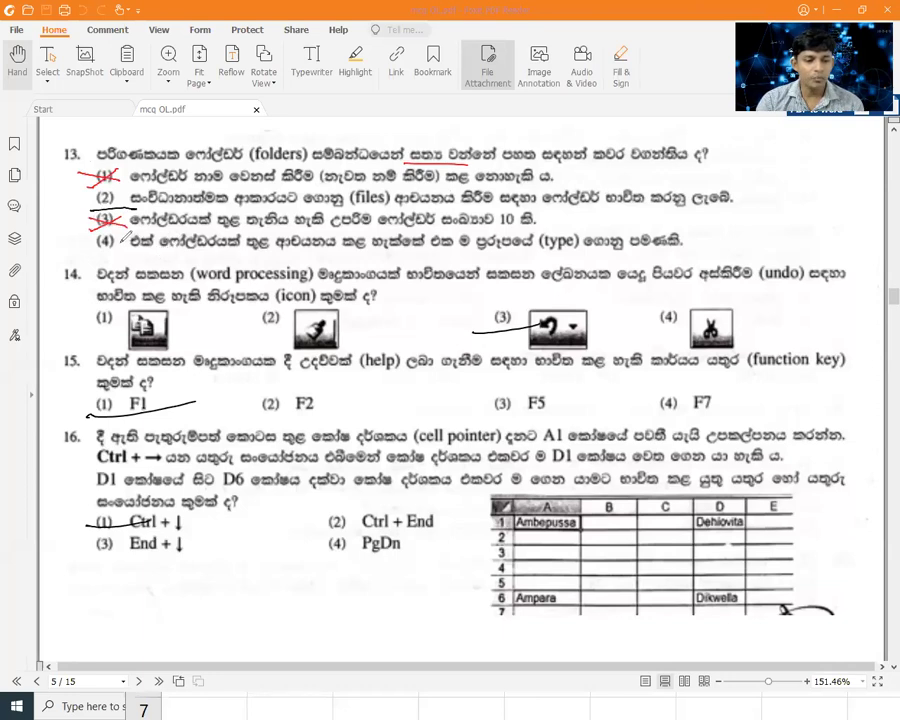
mouse_move(98, 233)
left_mouse_down()
mouse_move(122, 249)
mouse_move(100, 250)
left_mouse_up()
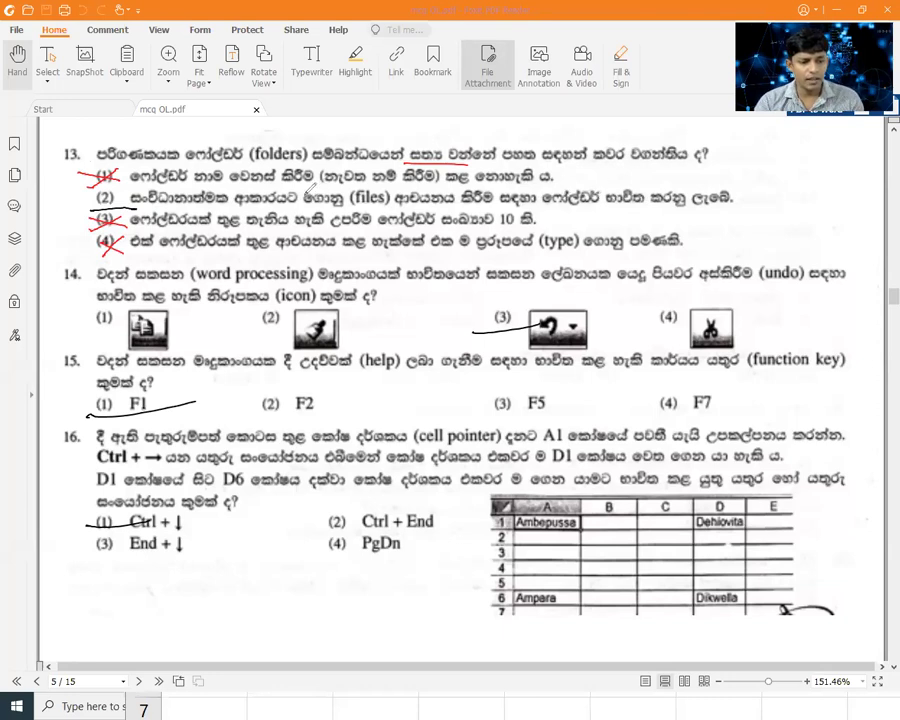
mouse_move(124, 188)
left_mouse_down()
mouse_move(84, 198)
mouse_move(123, 184)
mouse_move(362, 206)
mouse_move(775, 209)
left_mouse_up()
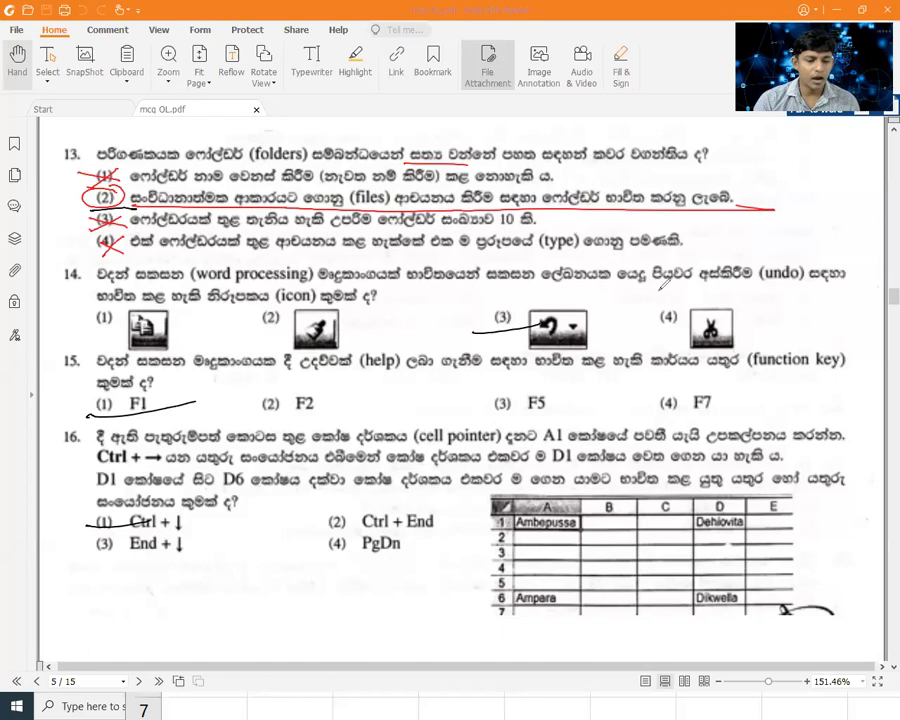
left_click_drag(500, 302, 537, 305)
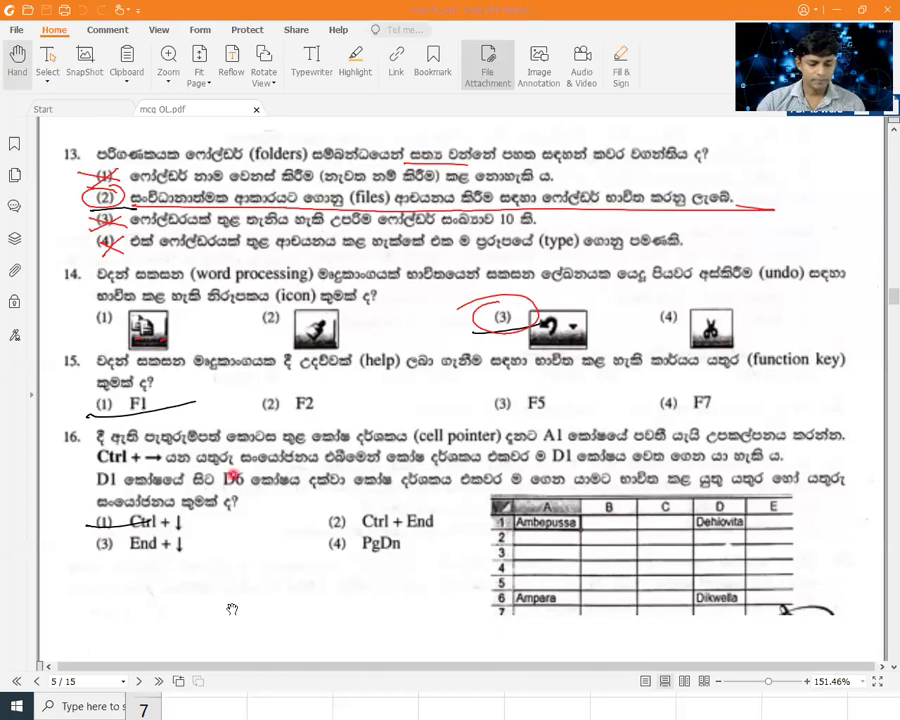
Step: Launch Word 2016 with a new blank document maximized to fill the screen
left_click(100, 706)
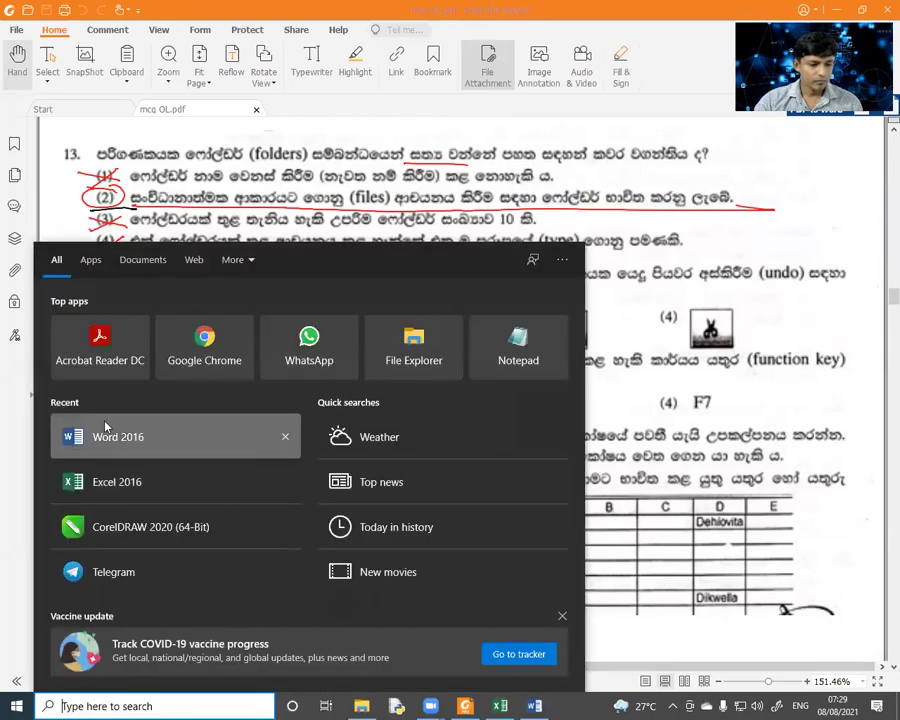
left_click(103, 426)
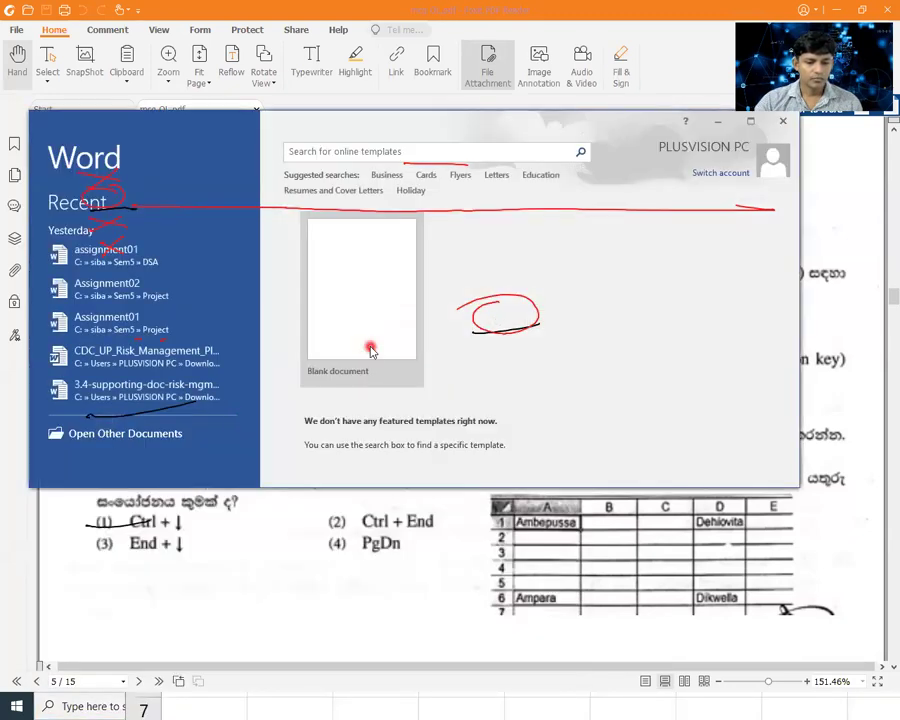
left_click(369, 345)
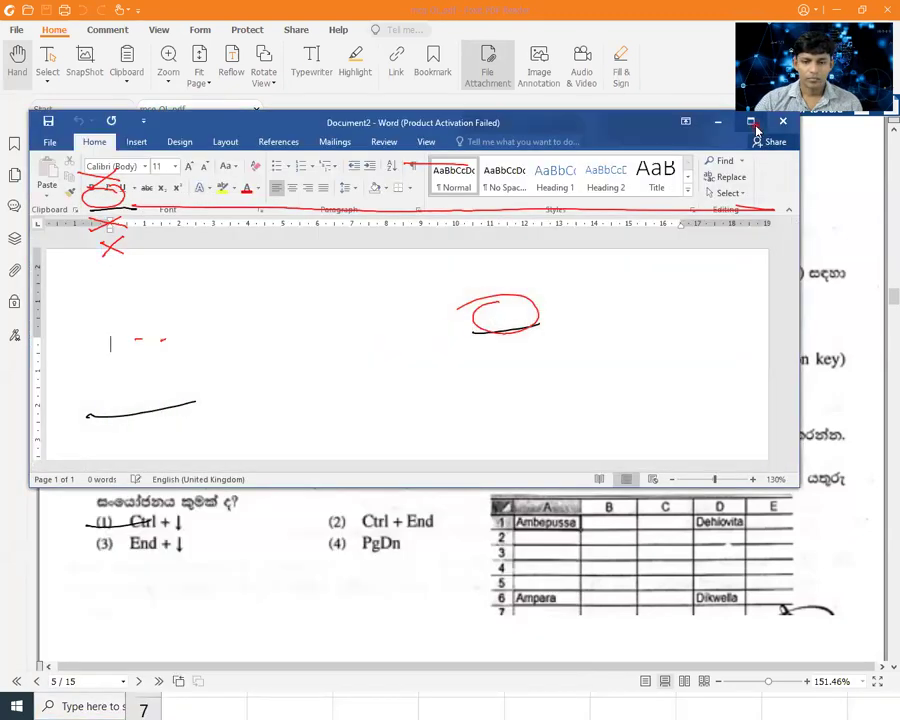
left_click(750, 121)
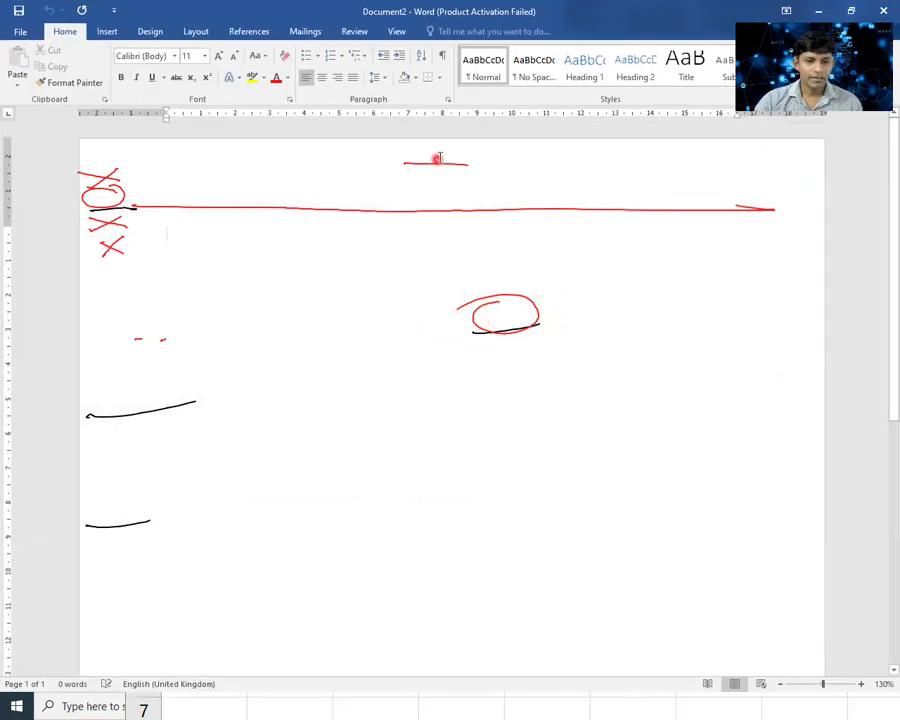
key("ctrl+2")
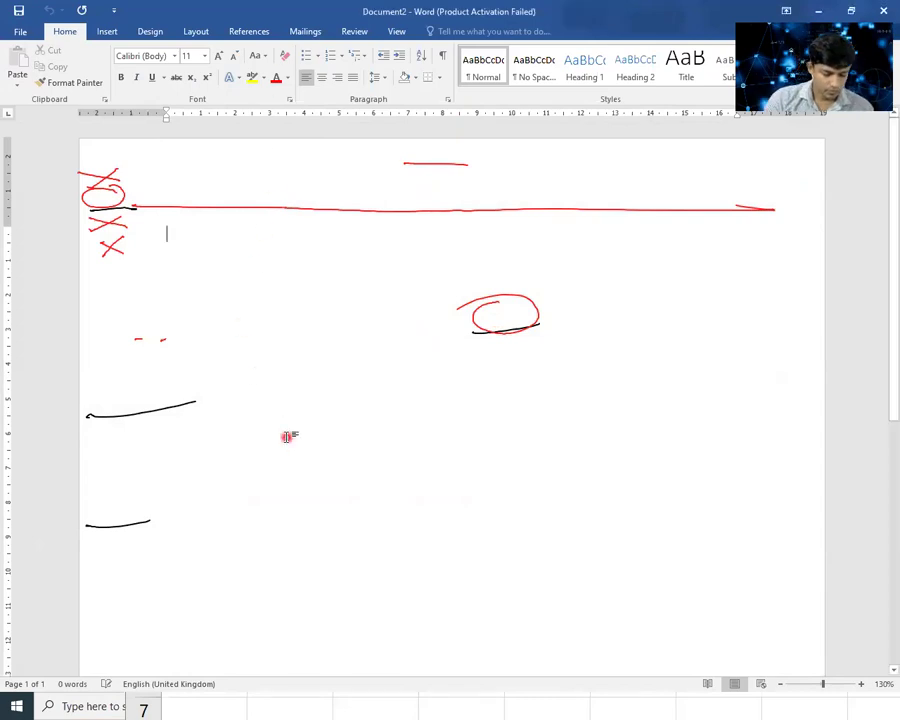
Step: Type a first name and a surname on separate lines, fixing the surname's extra letter
type("Damith")
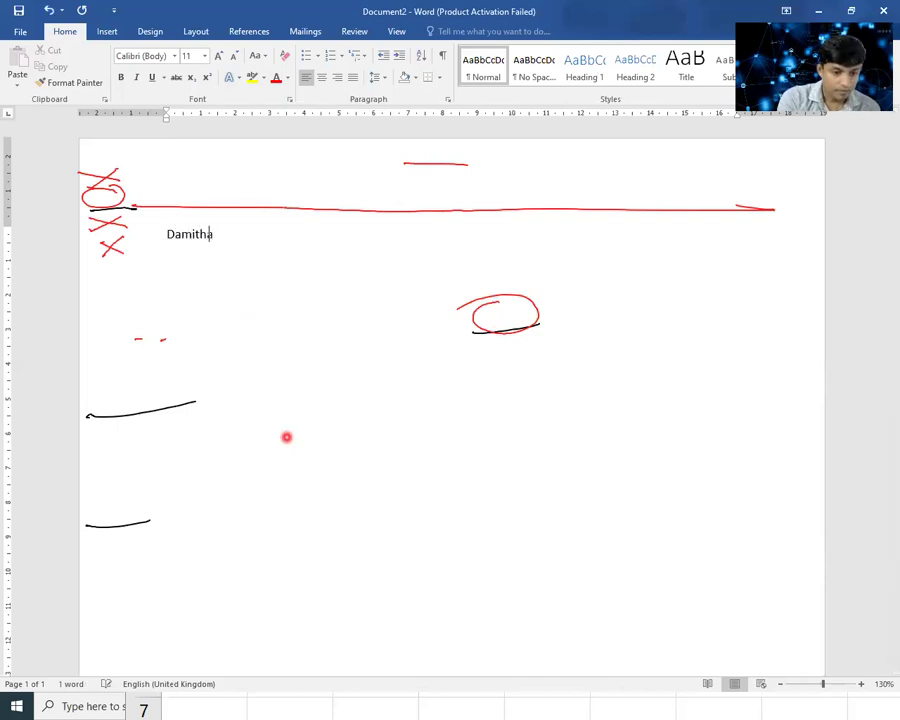
type("a")
key("Return")
key("Return")
type("Banadara")
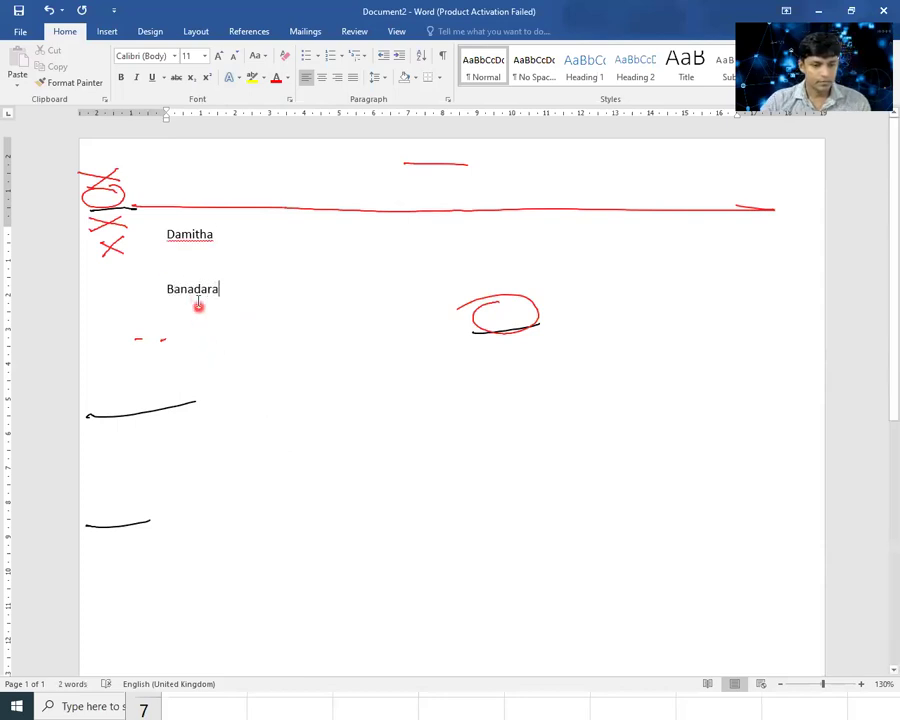
left_click(194, 290)
key("BackSpace")
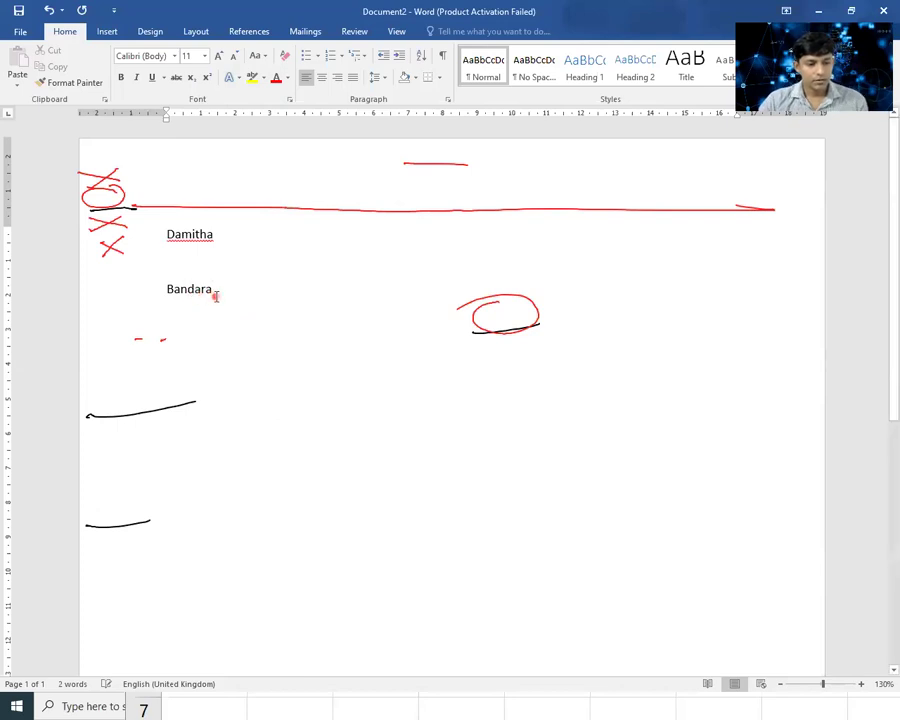
Step: Make the word Damitha bold, underlined and red
left_click_drag(196, 236, 218, 236)
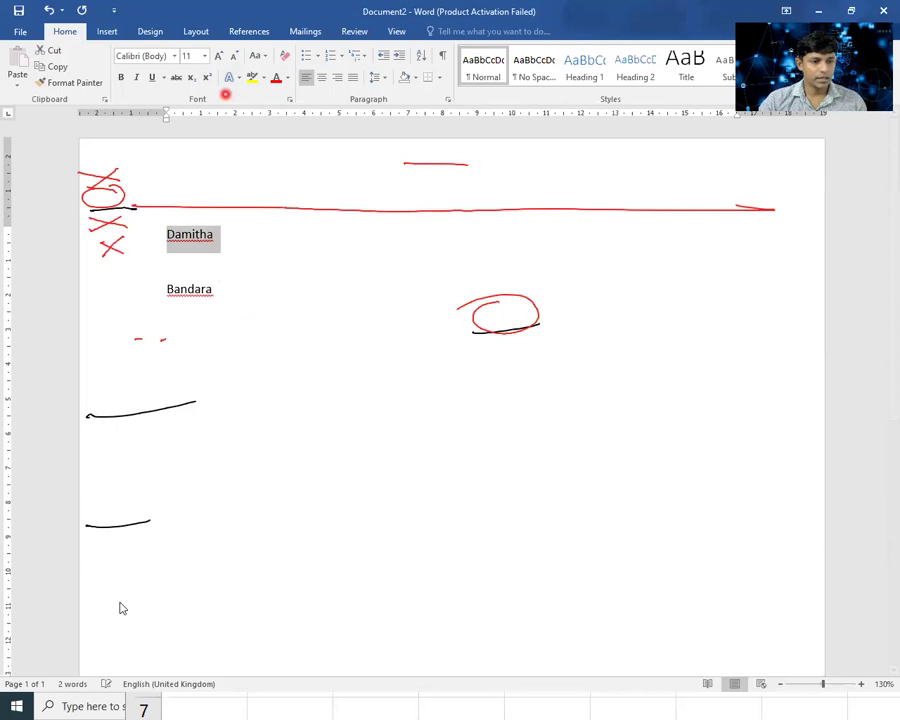
double_click(218, 240)
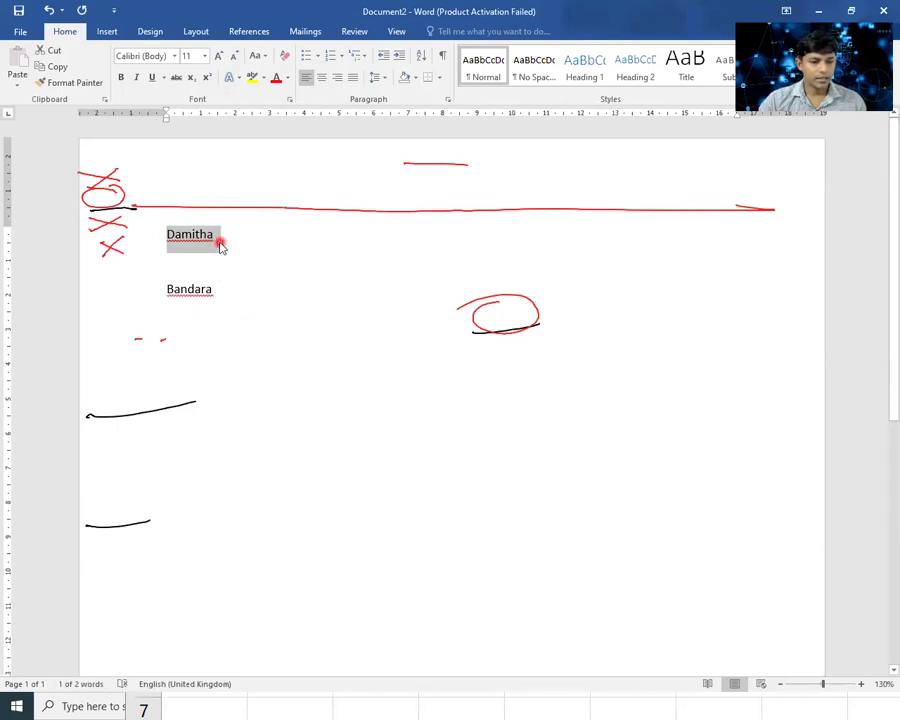
left_click(119, 77)
left_click(152, 77)
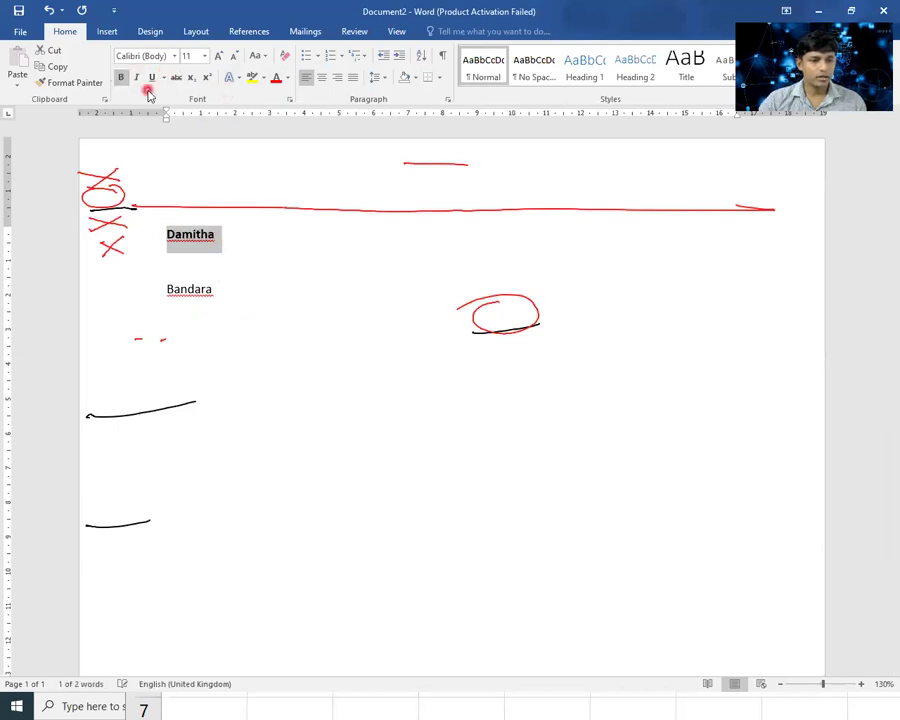
left_click(277, 82)
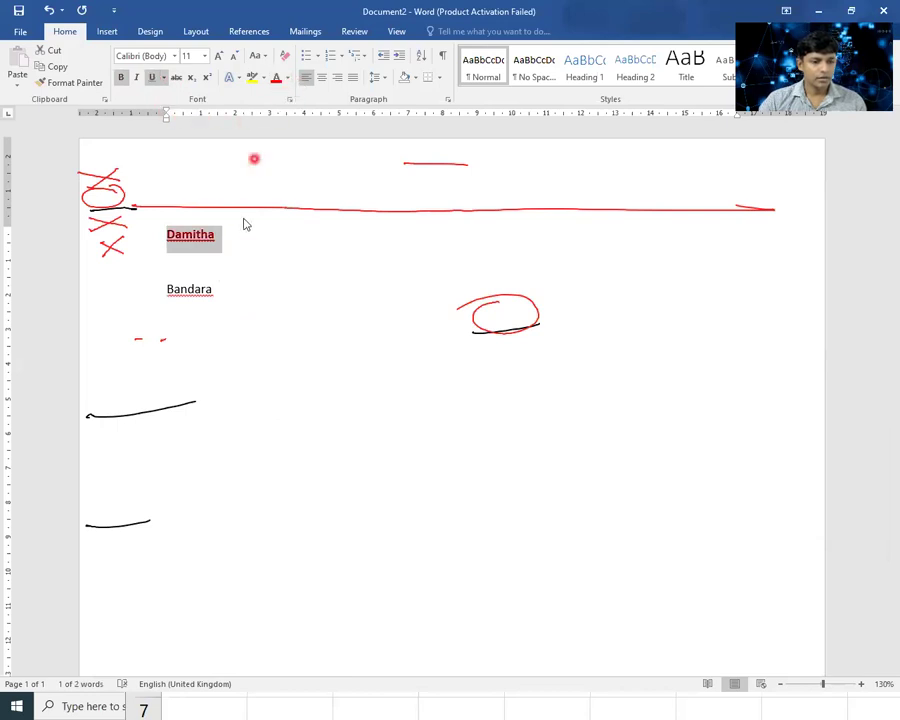
Step: Zoom in and use Format Painter to copy an empty line's formatting onto Damitha, making it plain black
scroll(271, 352, "up", 2, "ctrl")
scroll(271, 352, "up", 4, "ctrl")
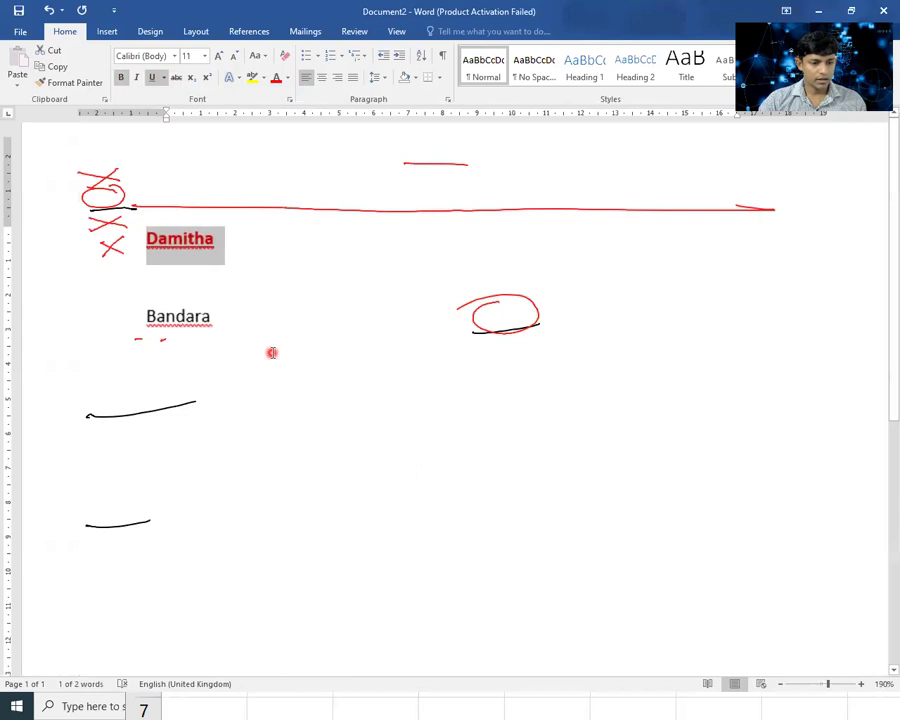
scroll(271, 352, "up", 6, "ctrl")
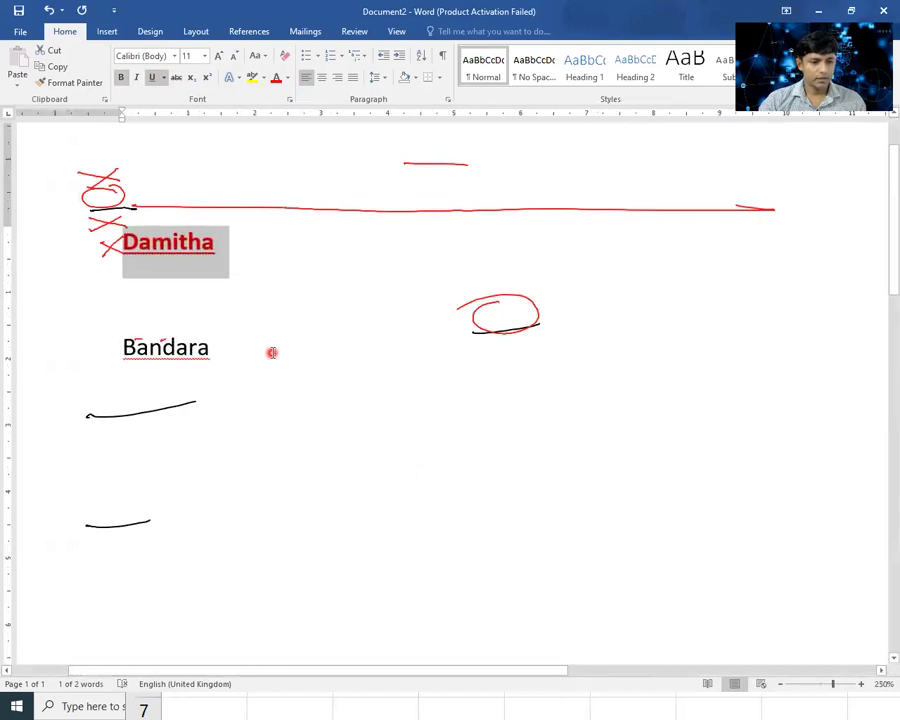
left_click(266, 324)
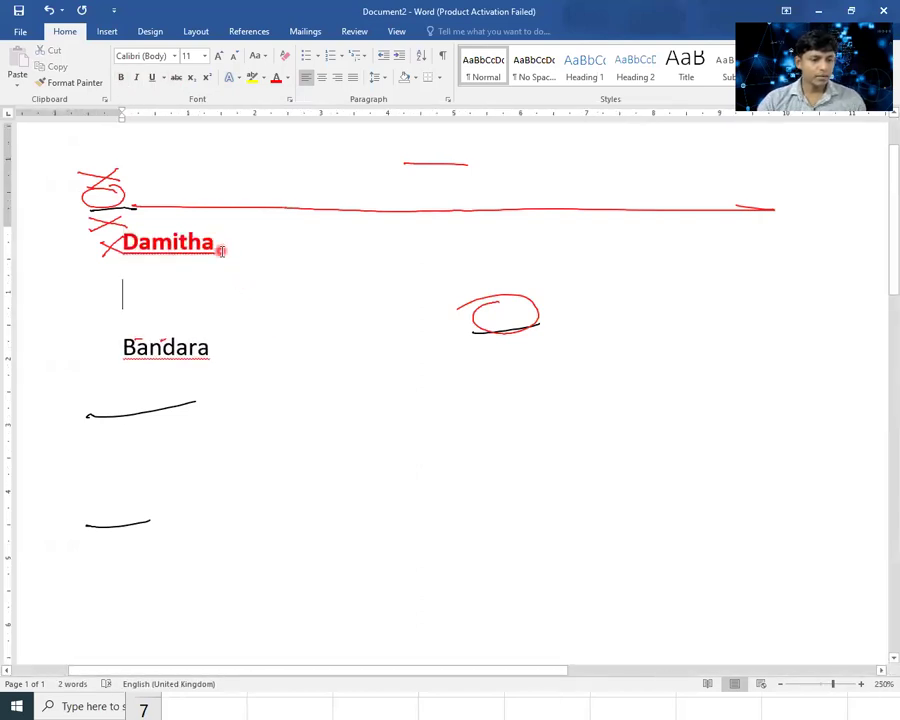
left_click(55, 83)
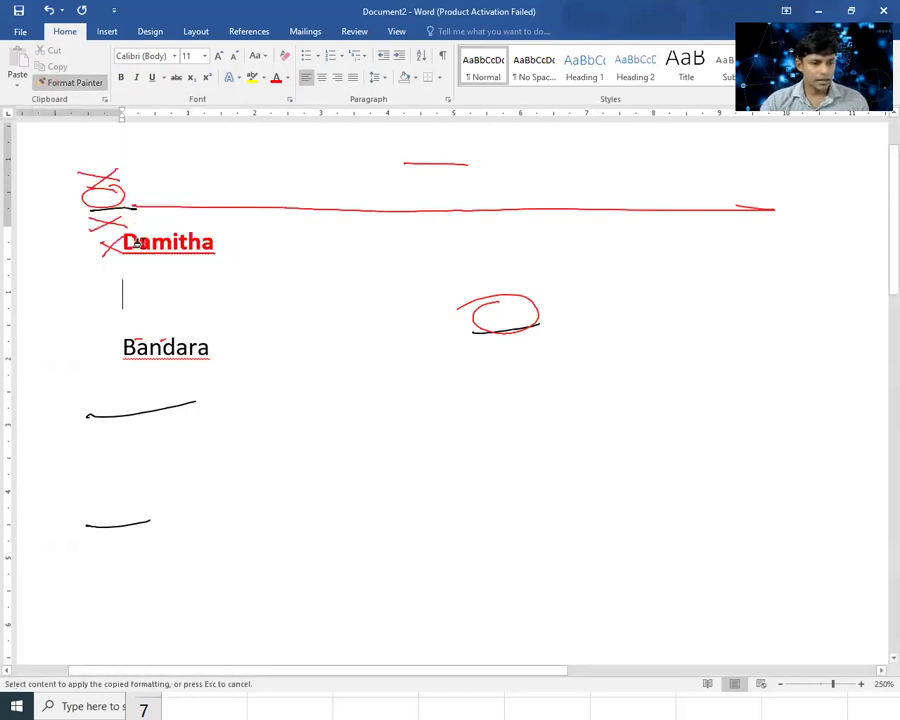
left_click(141, 242)
left_click(324, 334)
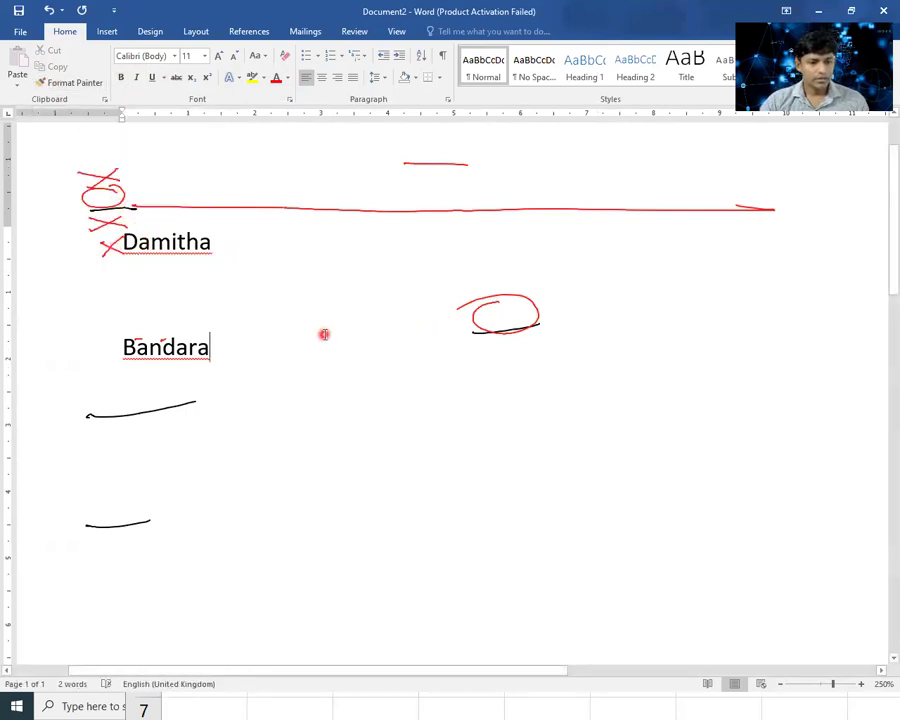
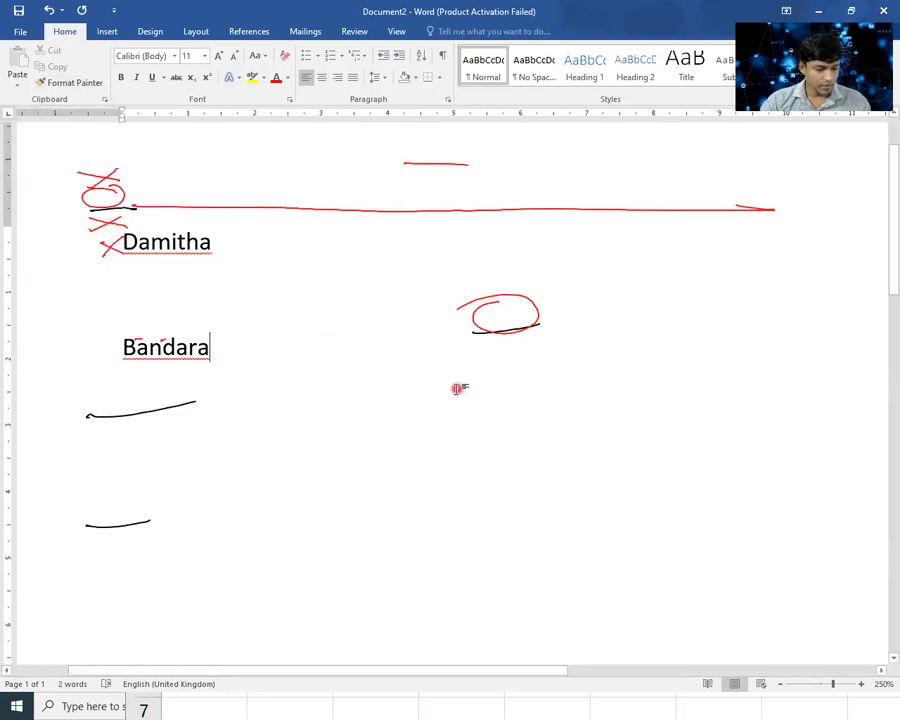
key("ctrl+y")
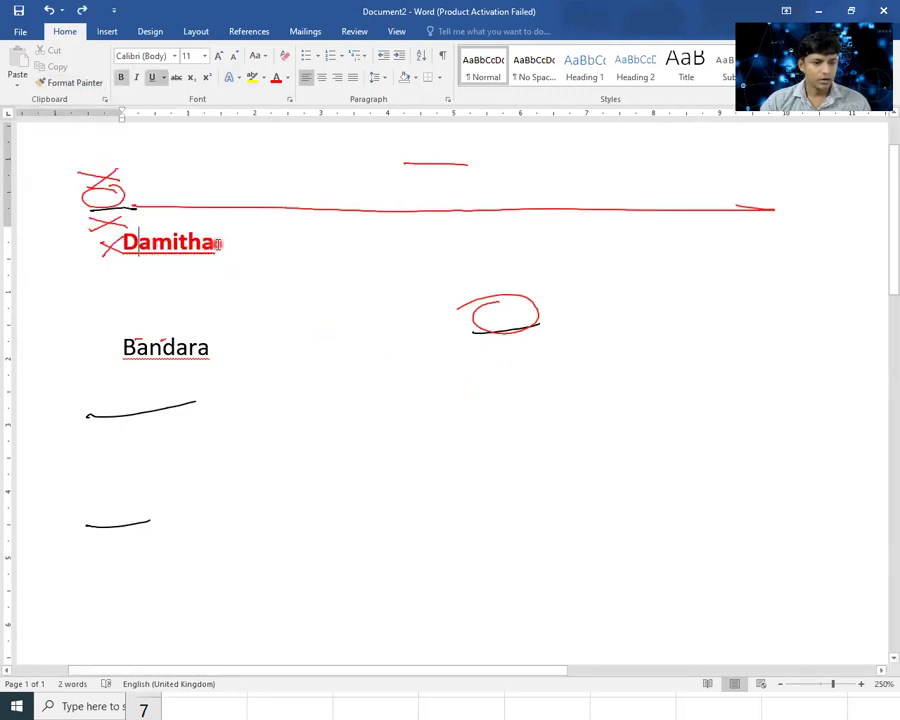
left_click_drag(218, 244, 122, 244)
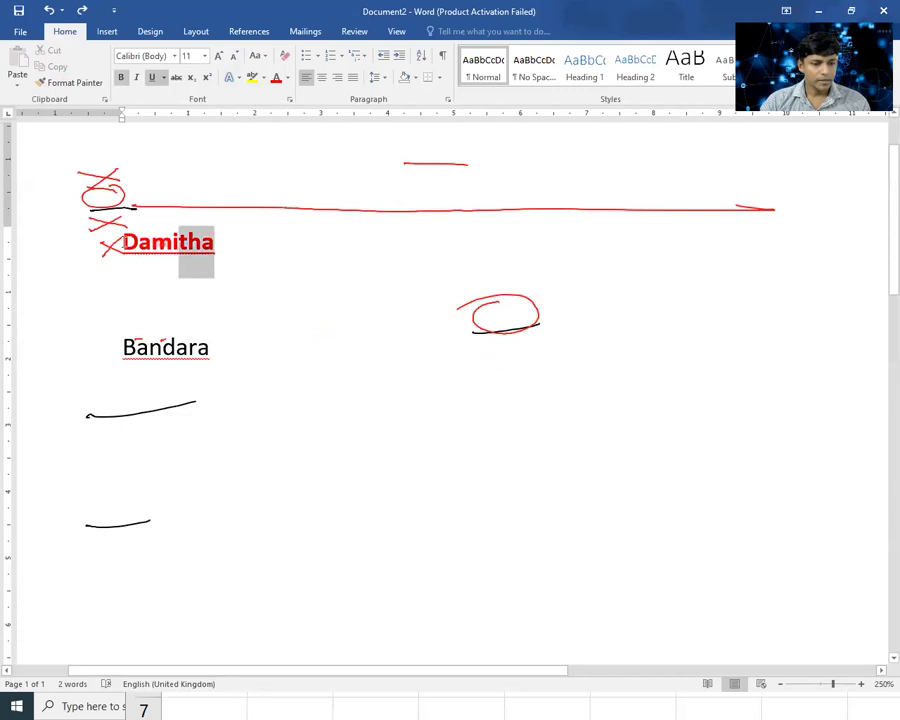
left_click(44, 82)
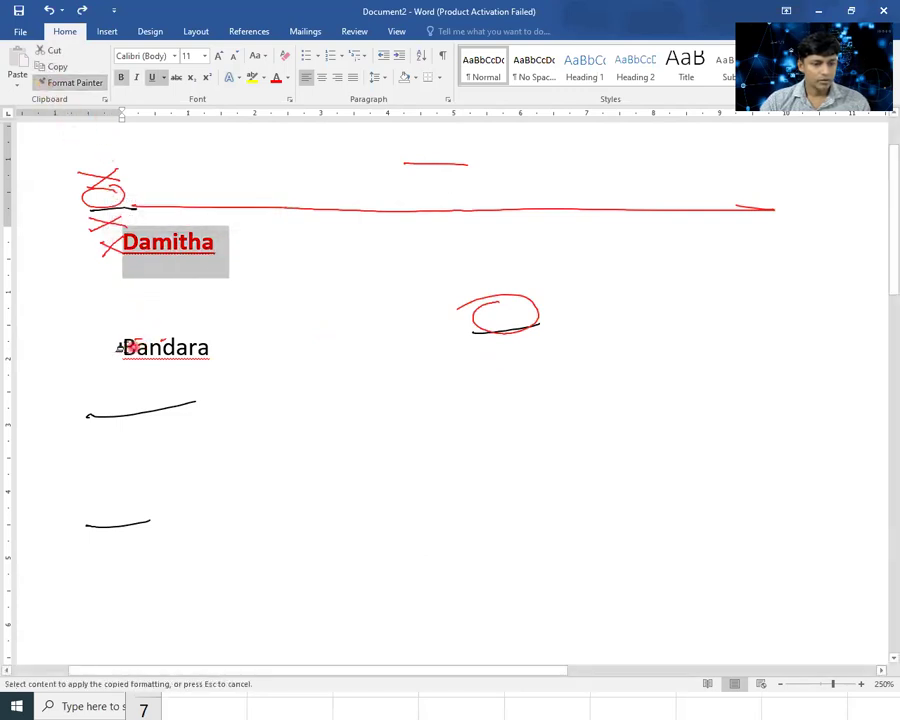
left_click_drag(122, 347, 212, 347)
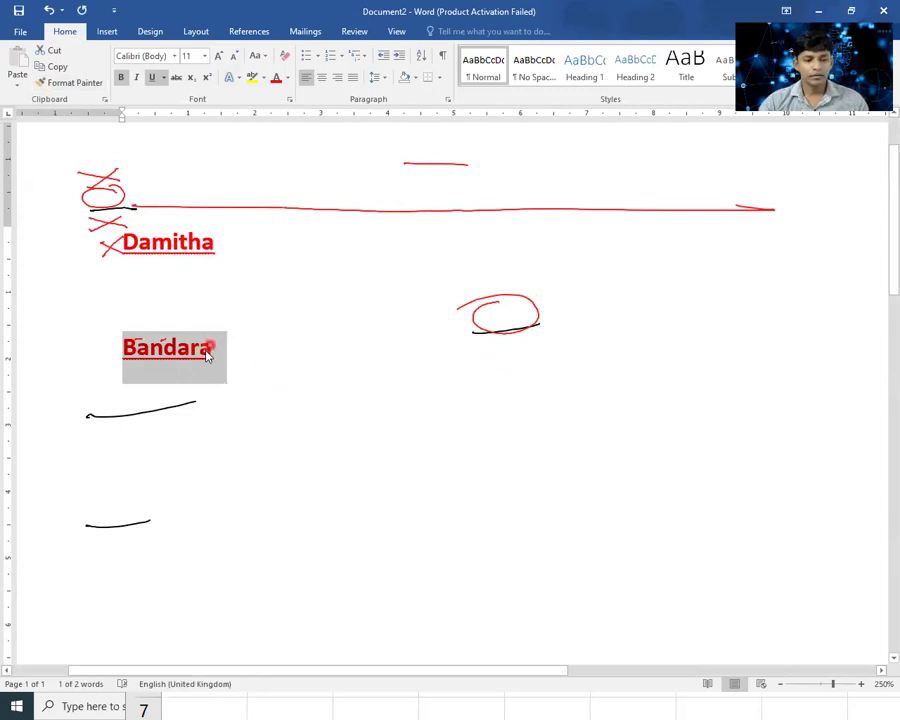
left_click(292, 382)
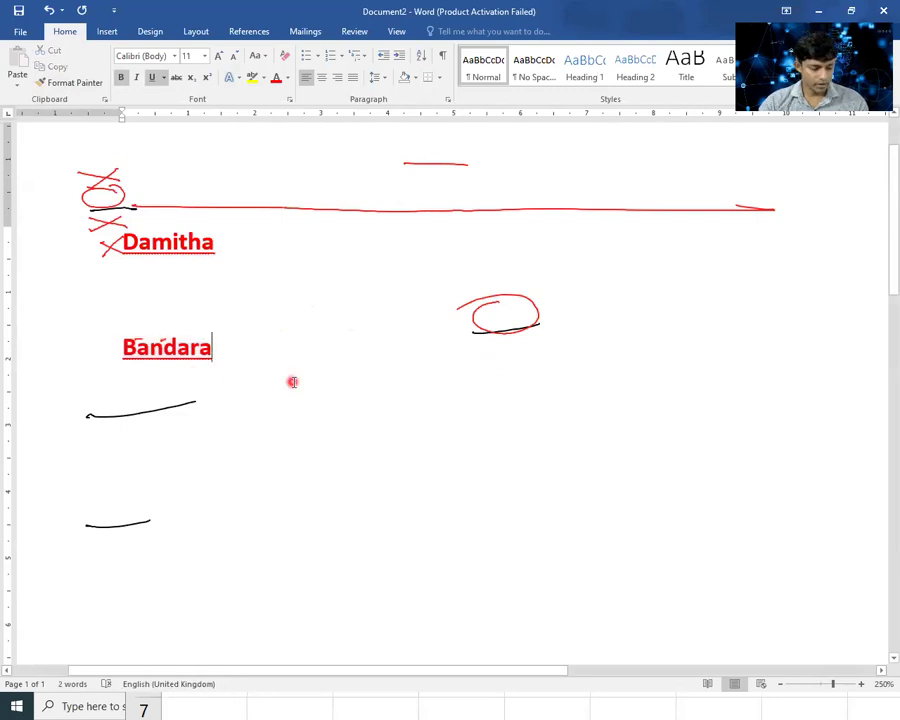
key("ctrl+z")
key("ctrl+z")
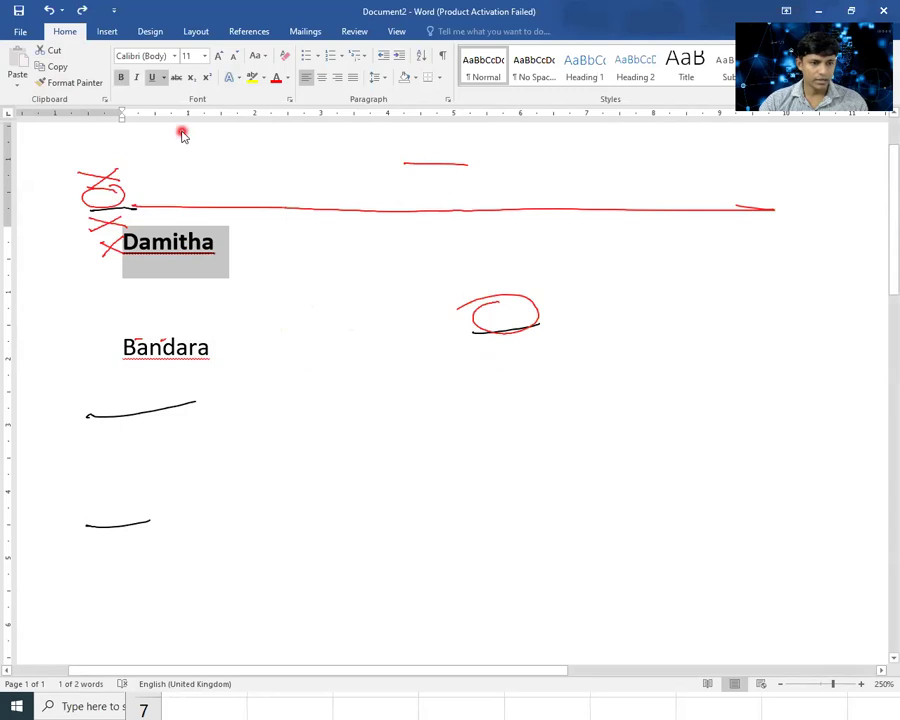
Step: Make Damitha italic and change its font colour from red to green
left_click(137, 78)
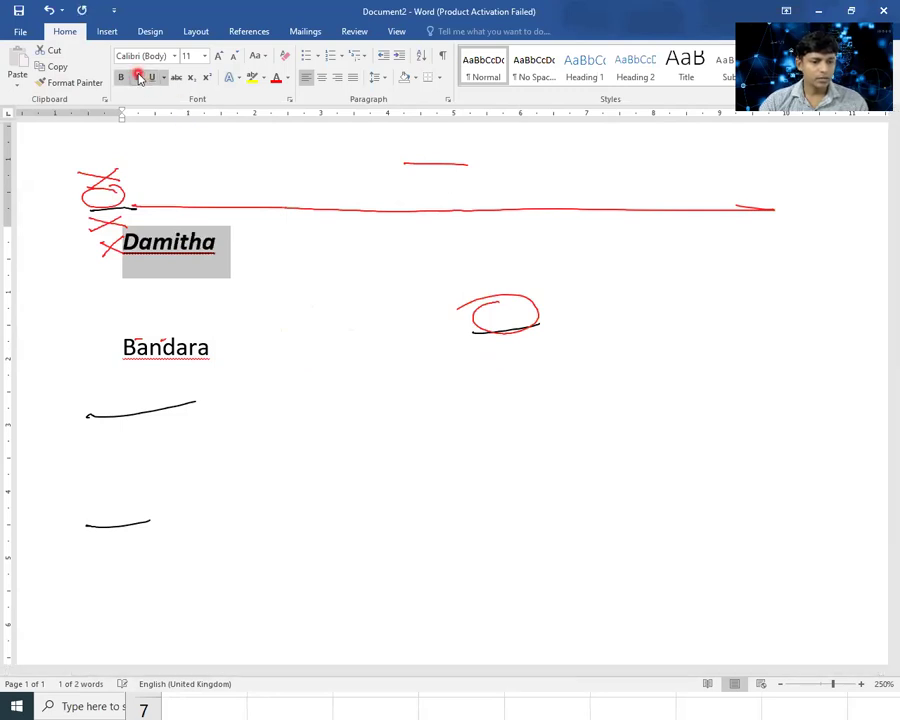
left_click(297, 348)
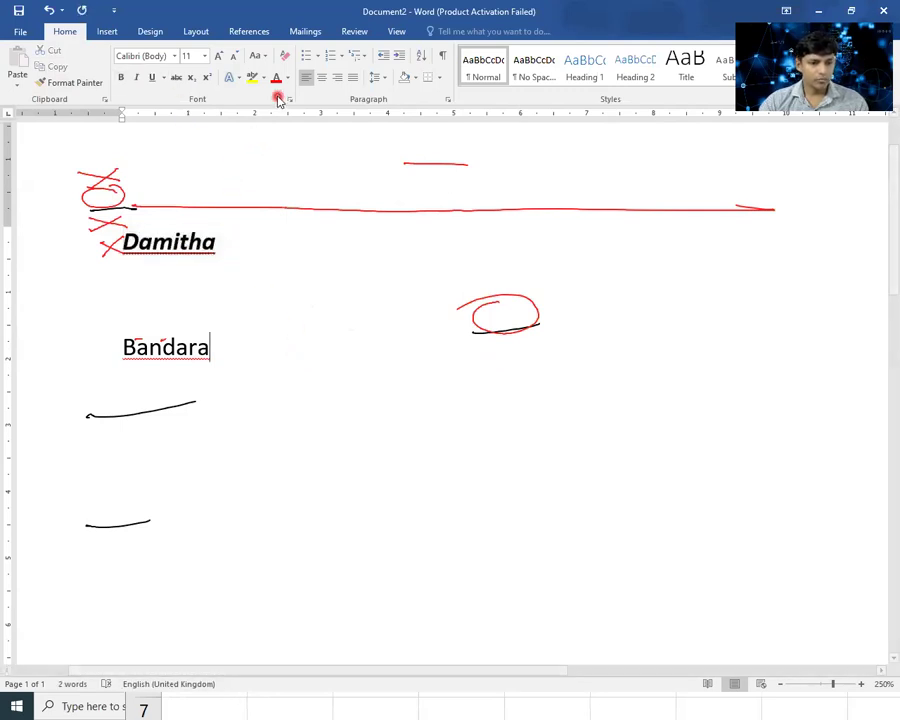
left_click_drag(216, 248, 88, 248)
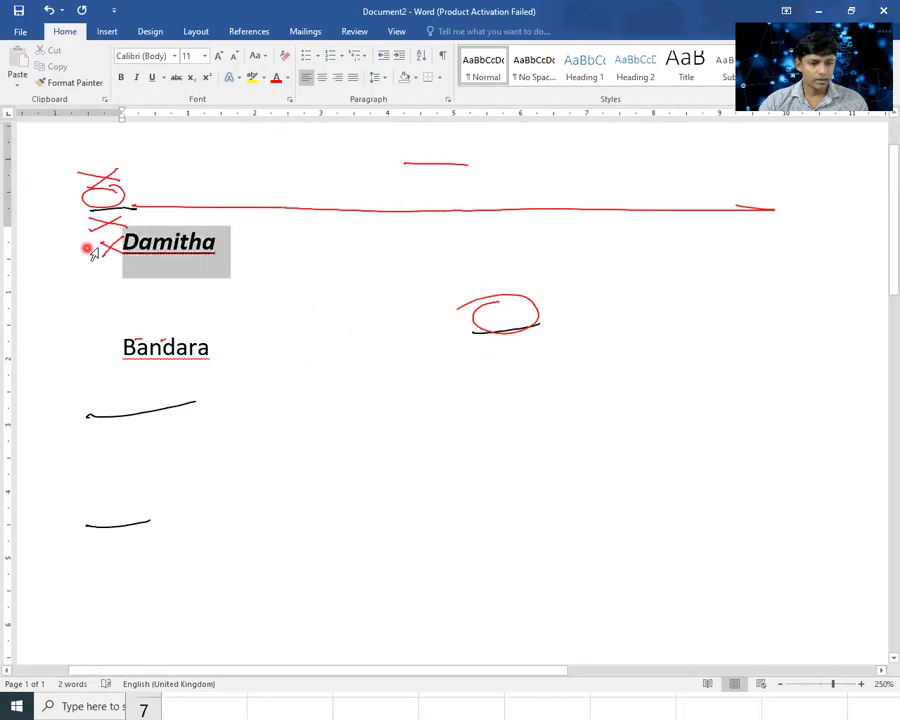
left_click(275, 83)
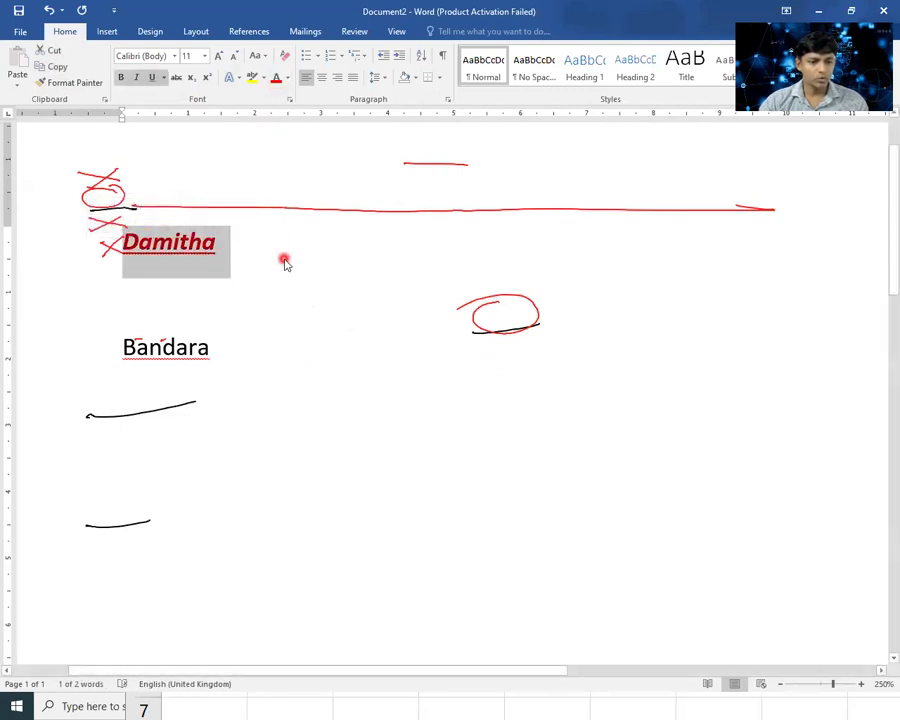
left_click(286, 80)
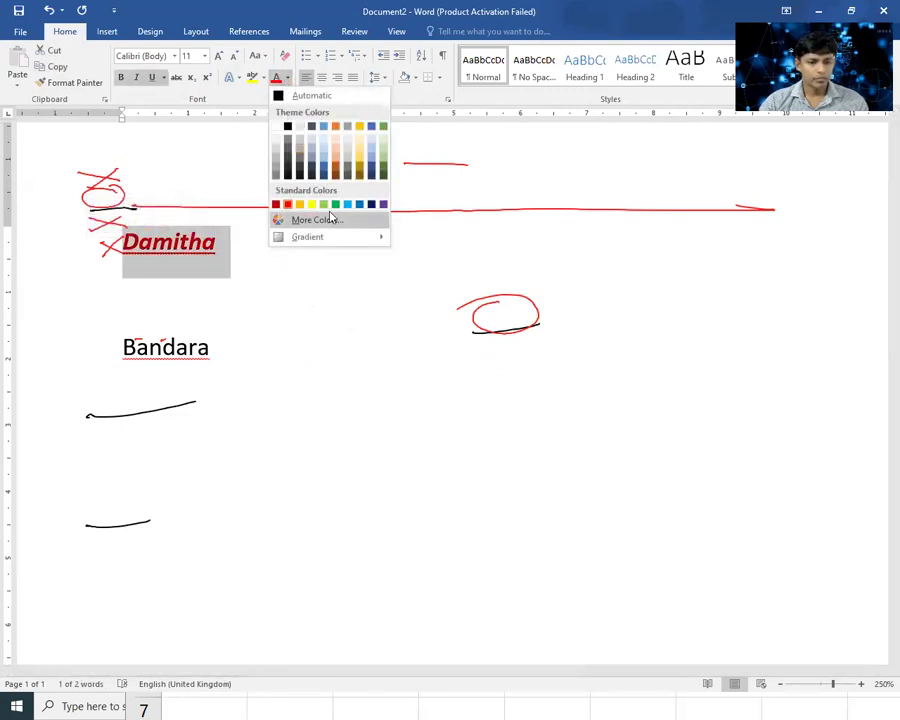
left_click(331, 202)
left_click(293, 291)
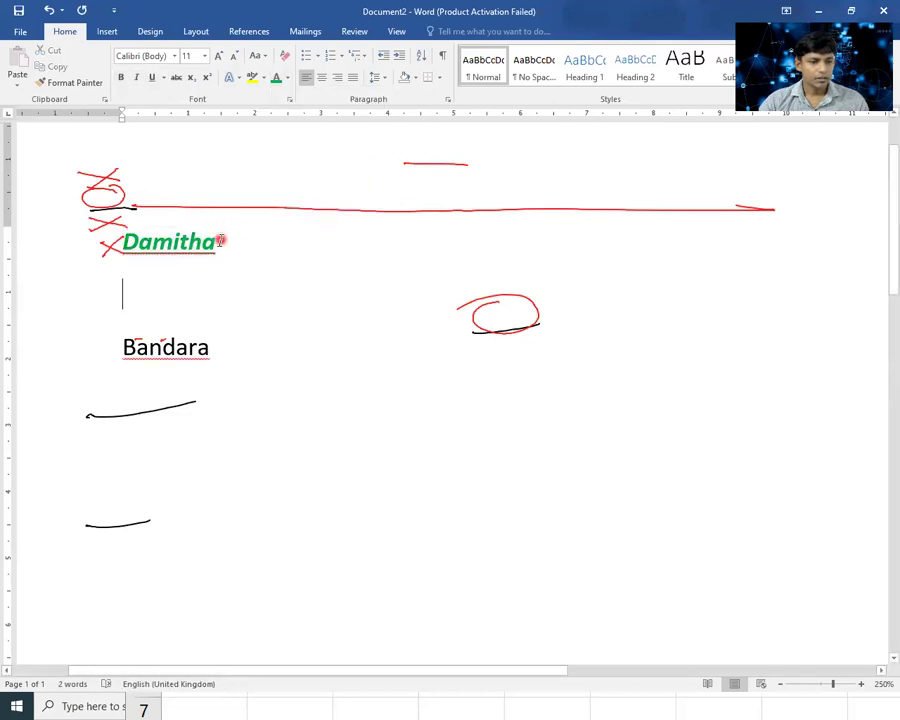
left_click(68, 83)
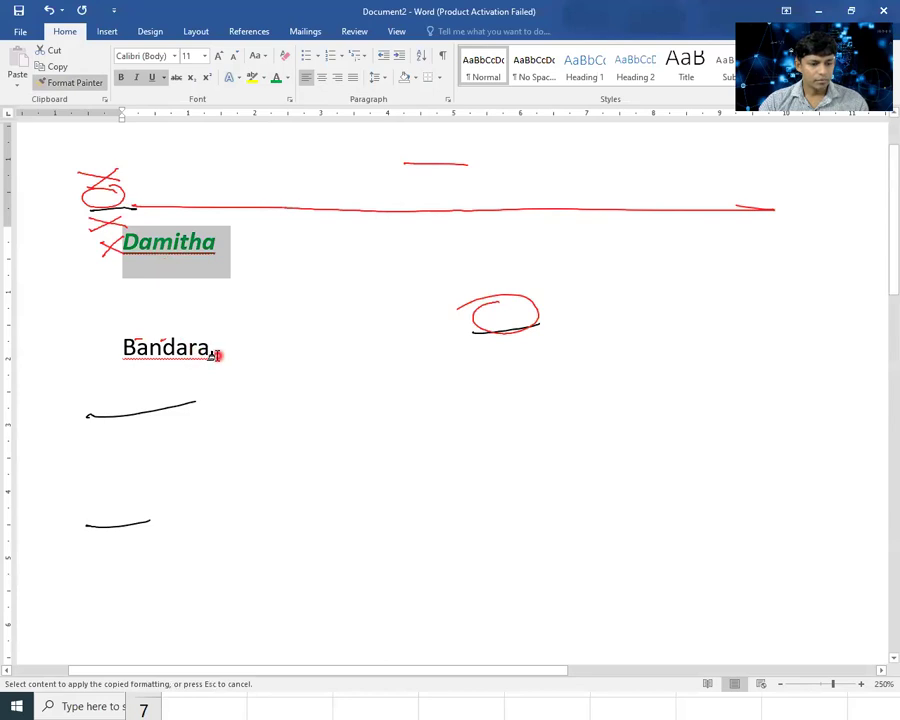
left_click_drag(213, 353, 120, 357)
left_click(378, 510)
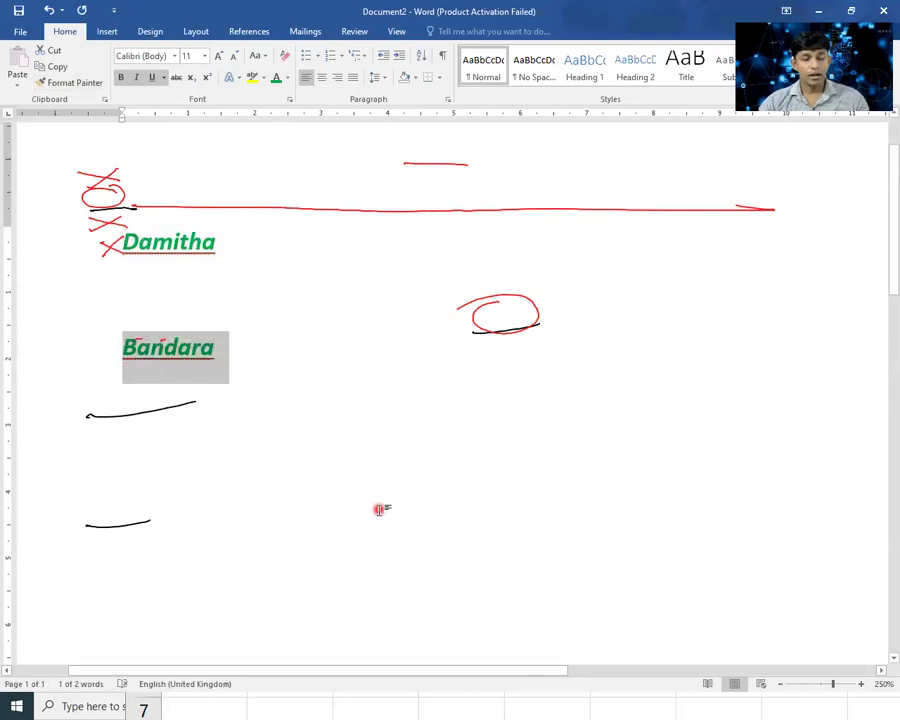
left_click(166, 238)
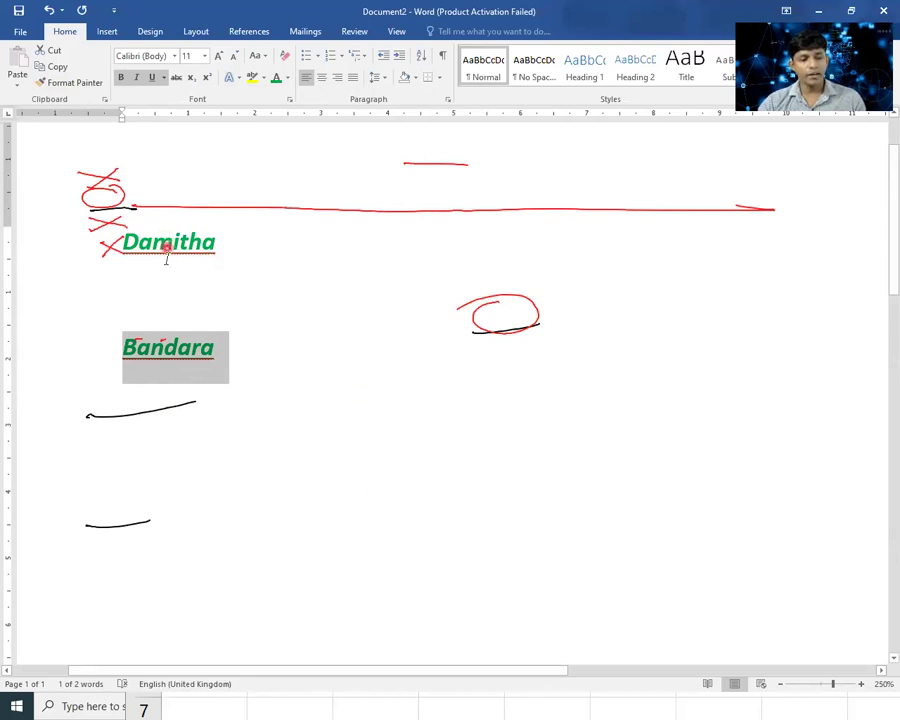
left_click(76, 83)
left_click(143, 243)
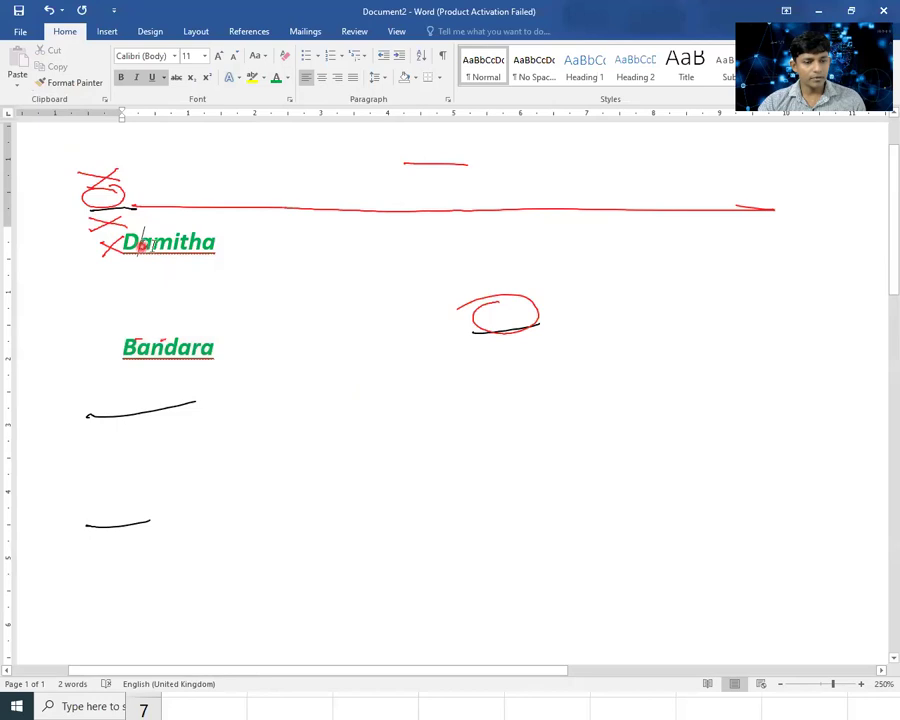
double_click(216, 242)
left_click(82, 86)
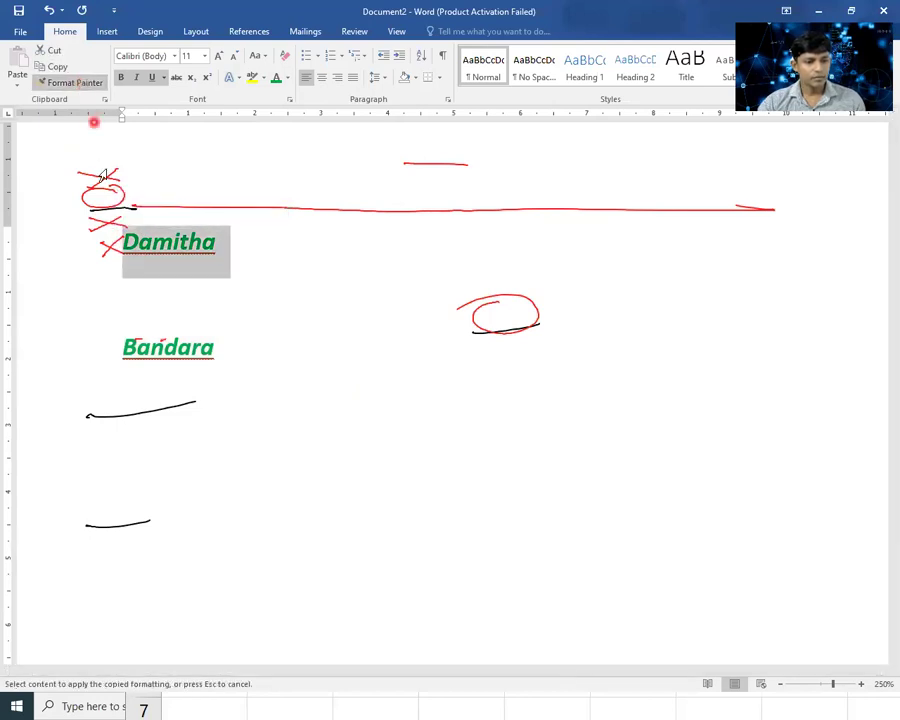
left_click(198, 316)
left_click_drag(213, 350, 128, 352)
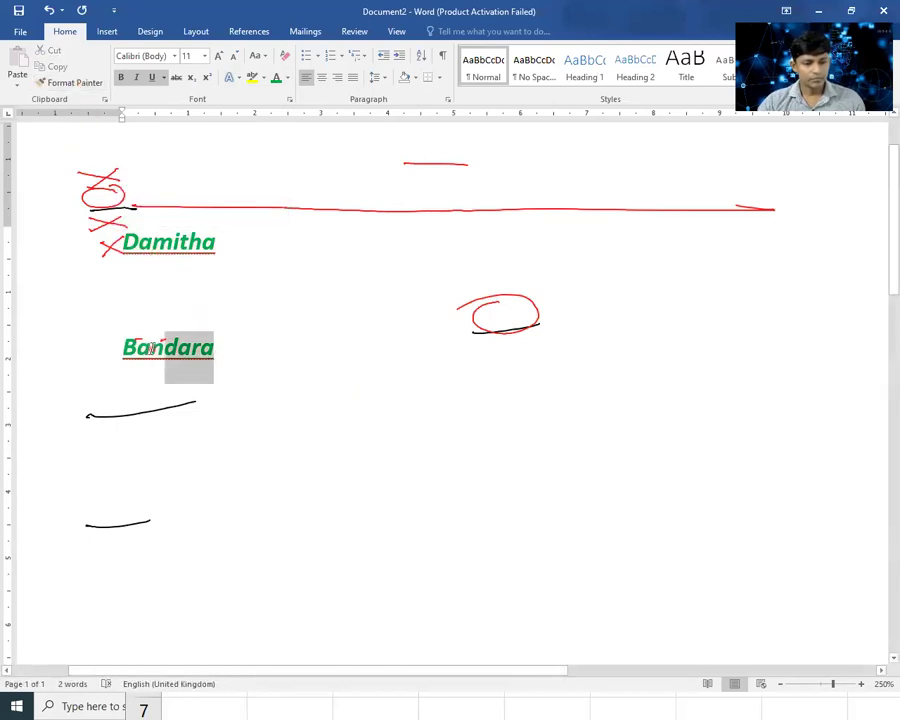
left_click(393, 325)
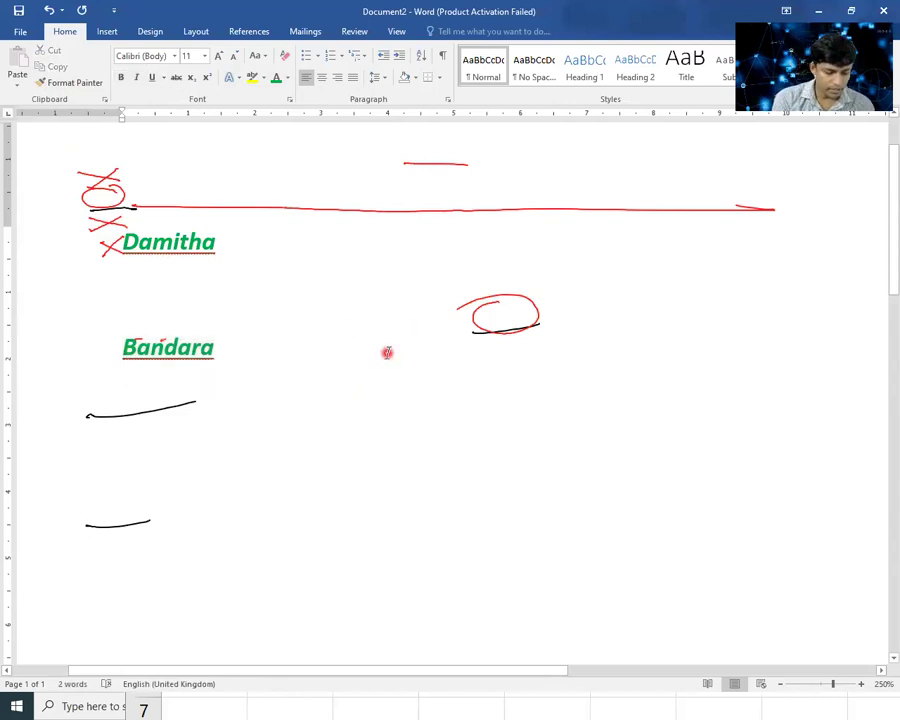
type("Gayan")
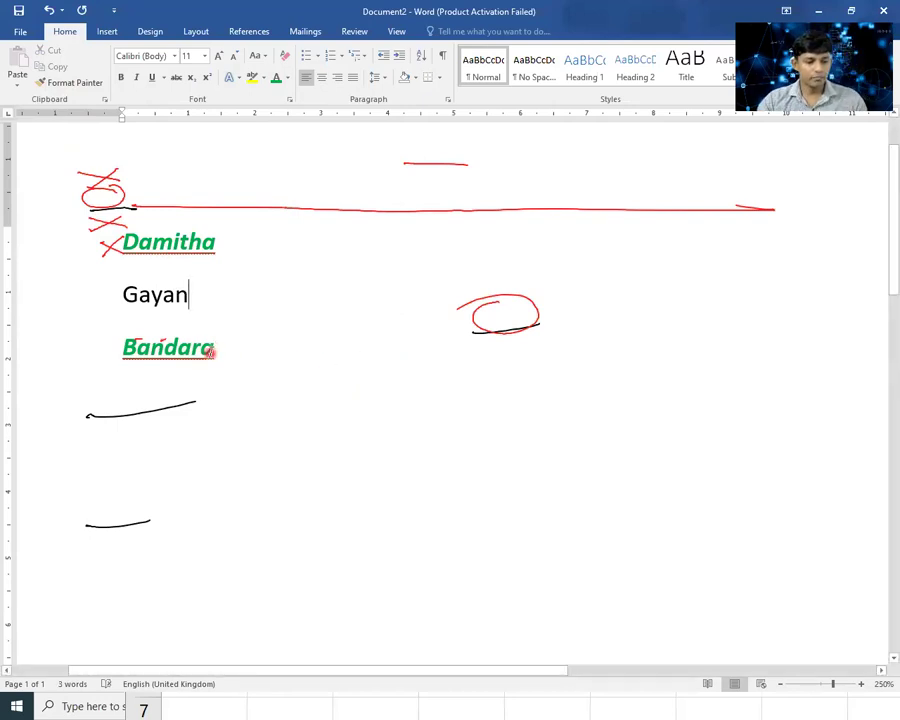
left_click(118, 293)
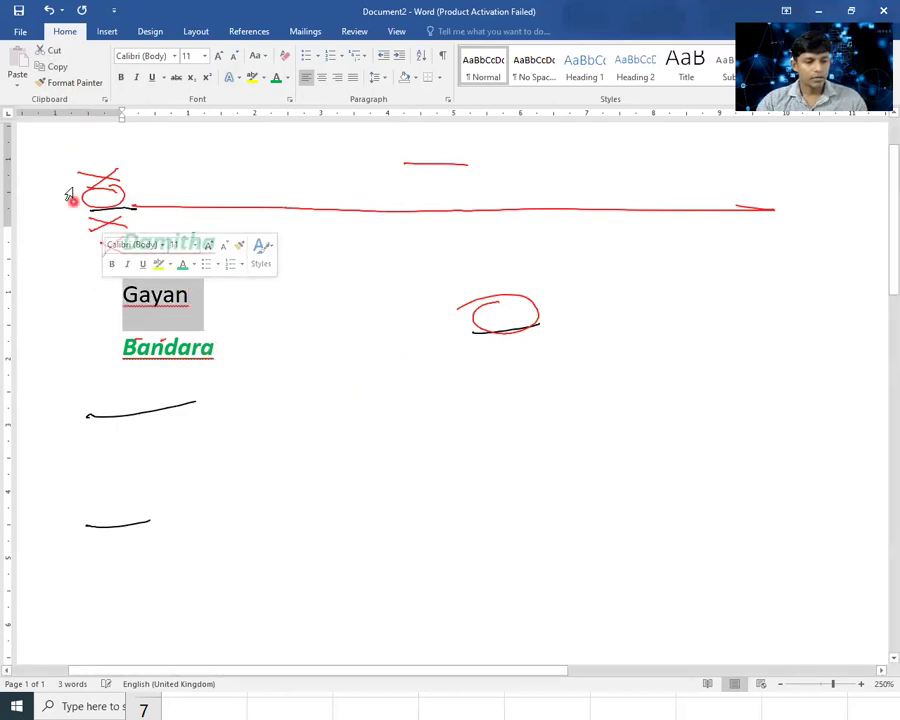
left_click(62, 84)
left_click(214, 246)
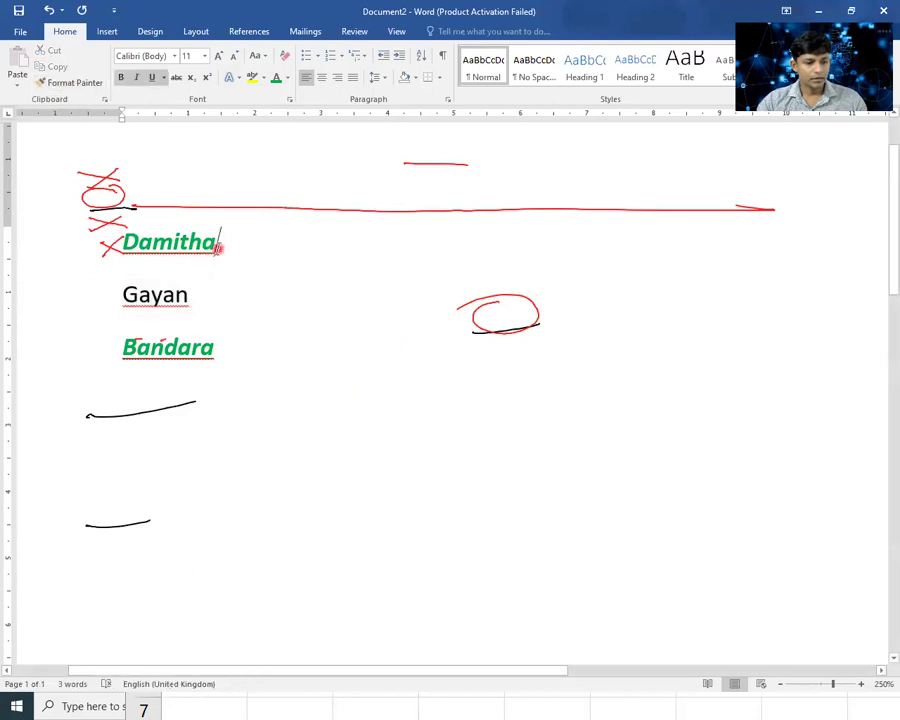
triple_click(184, 243)
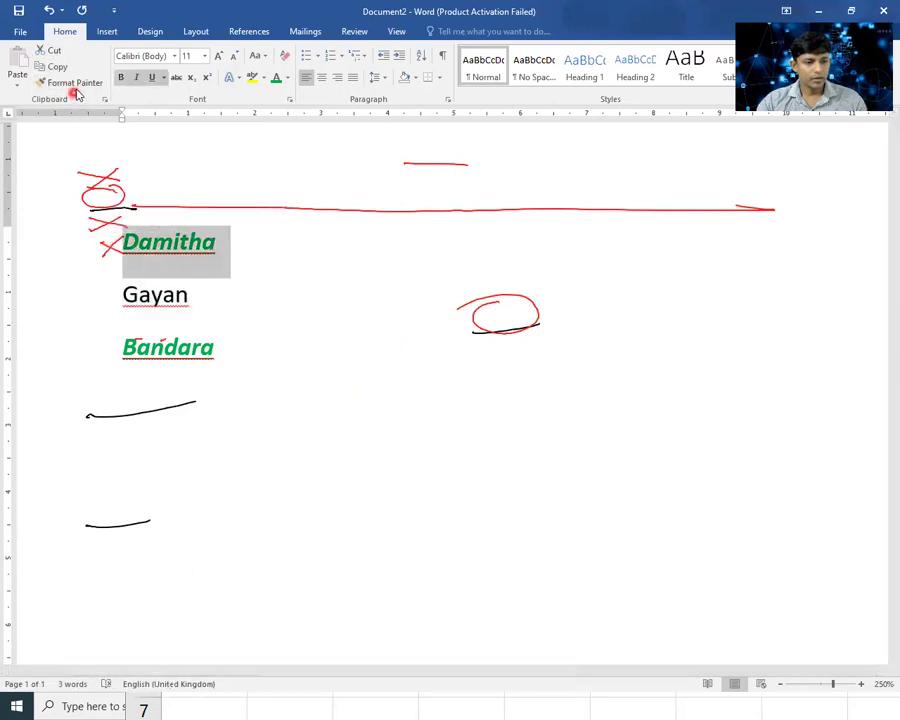
left_click(74, 84)
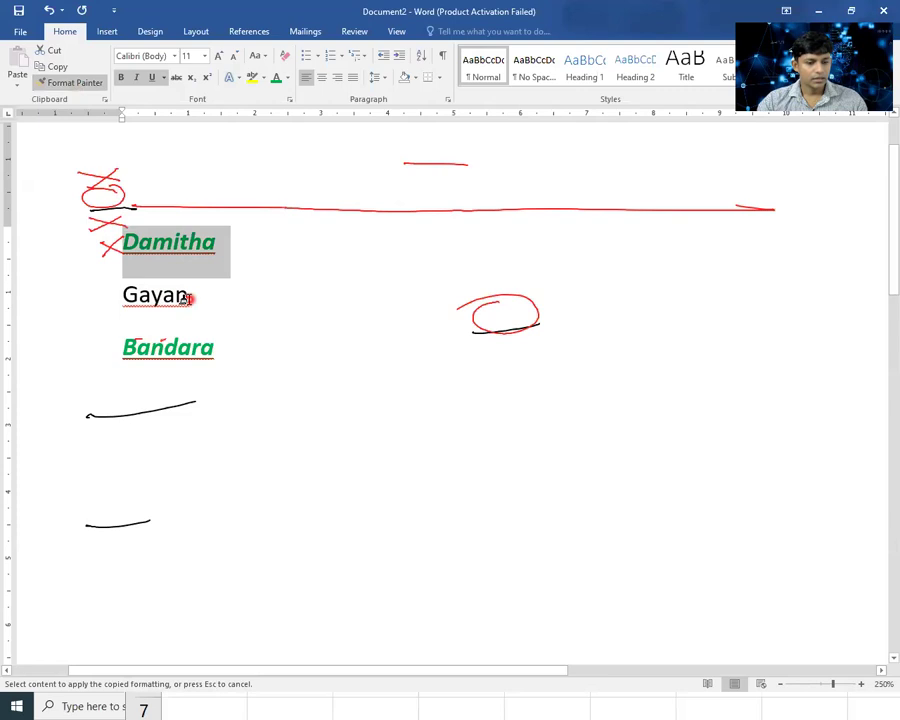
left_click_drag(187, 298, 112, 294)
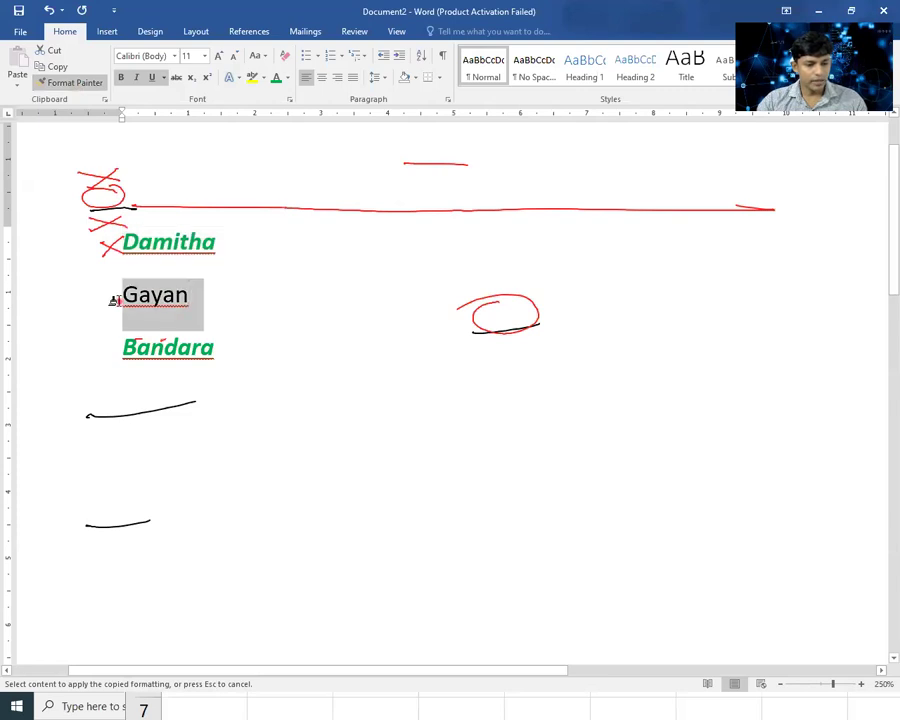
left_click(253, 377)
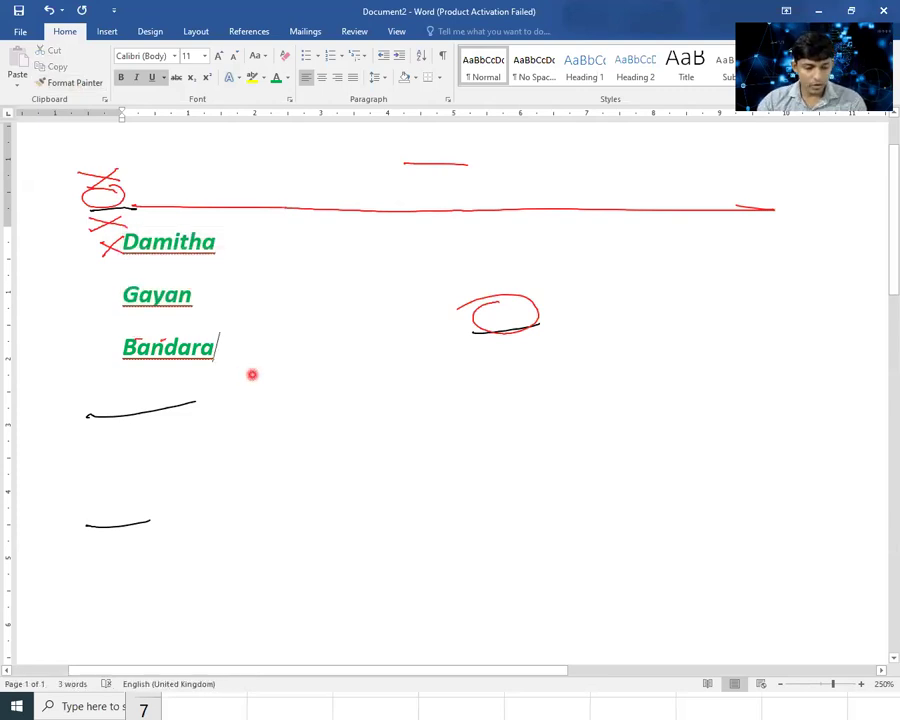
key("Return")
type("Hashan")
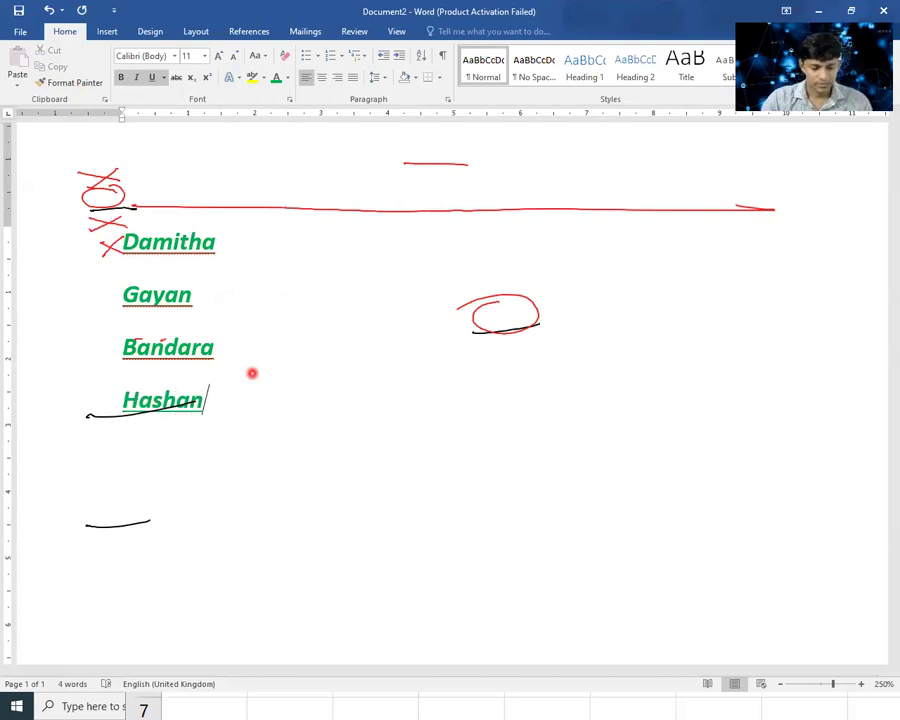
key("ctrl+z")
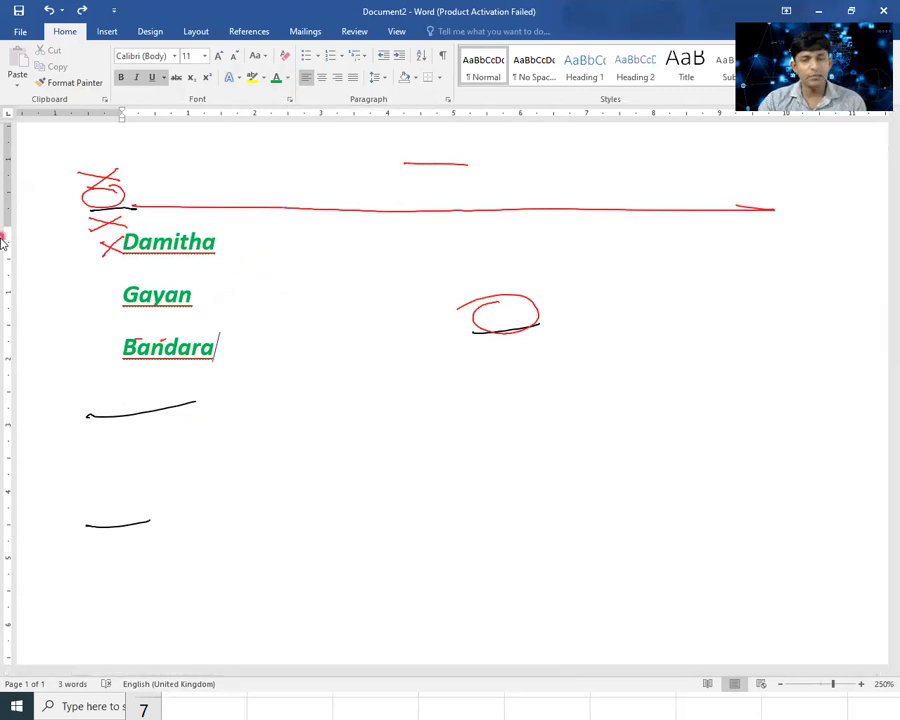
Step: Cancel a font colour change and type 123 on the selected lower line
left_click_drag(128, 385, 123, 414)
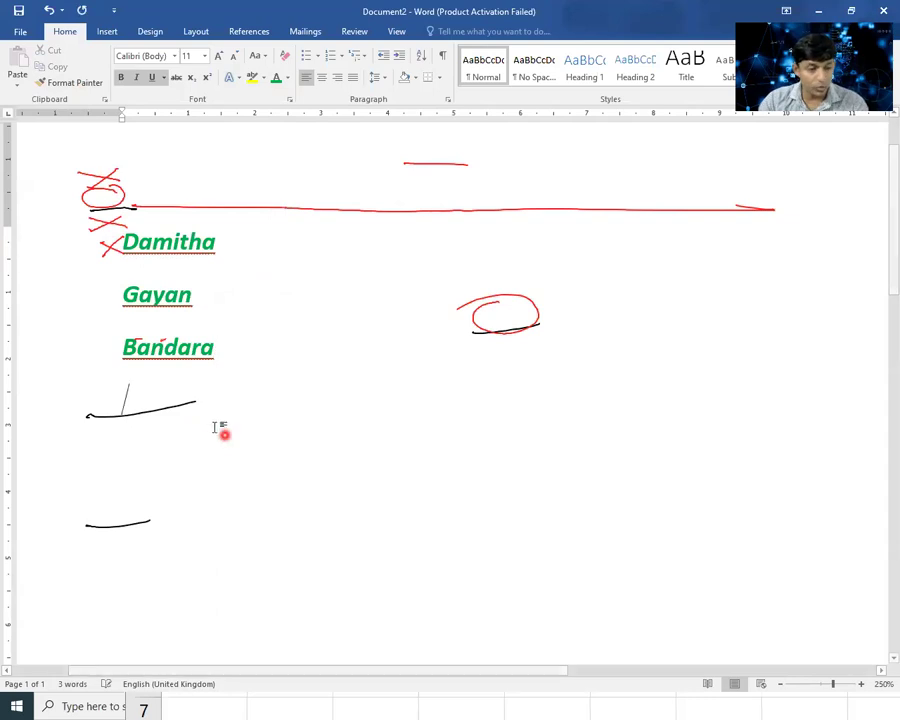
left_click(288, 78)
key("ctrl+z")
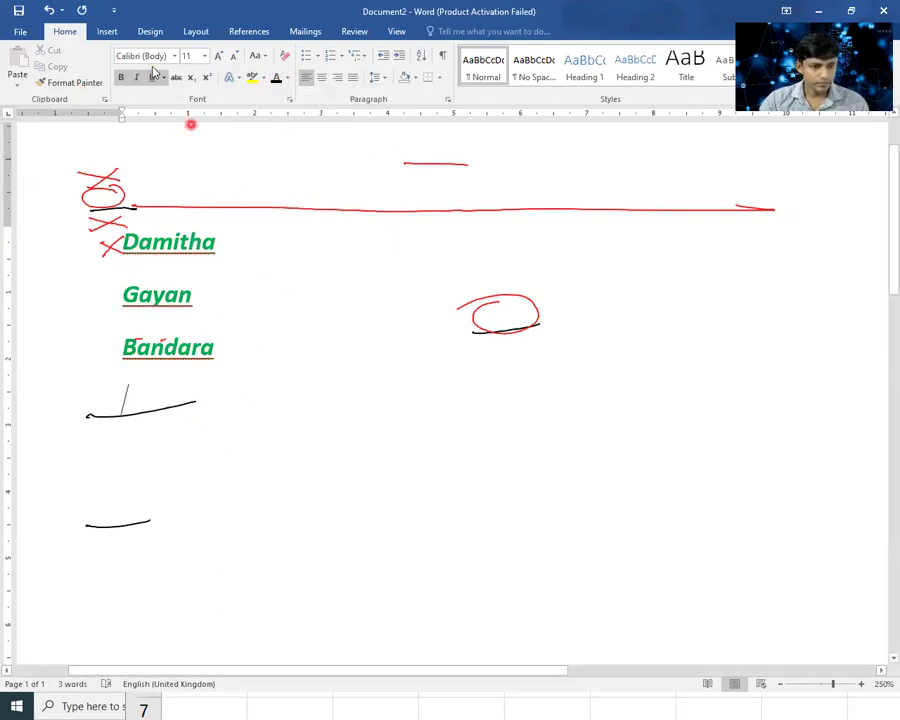
key("ctrl+y")
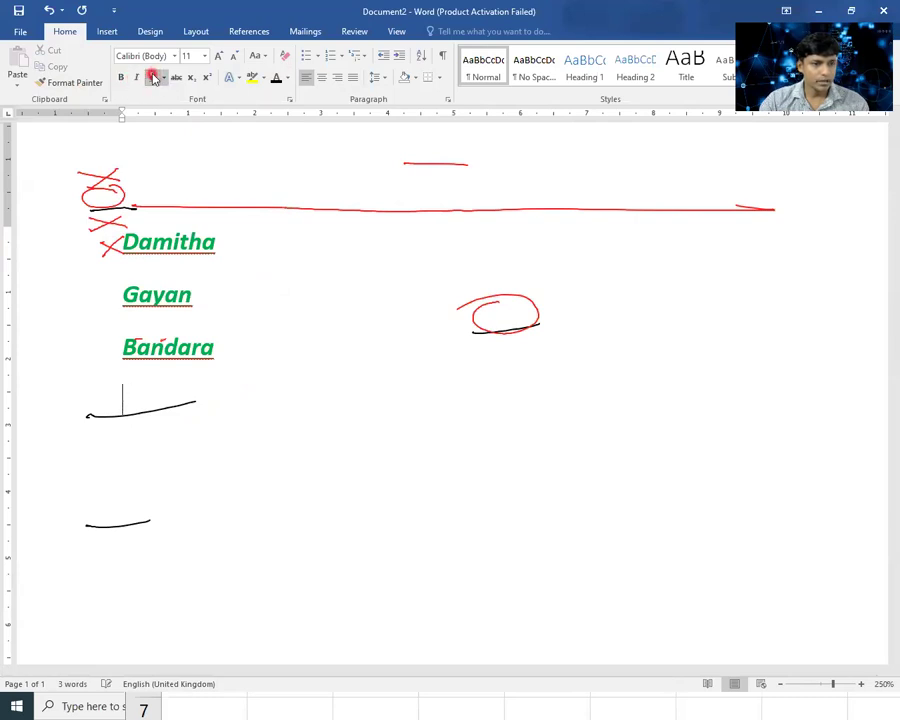
type("123")
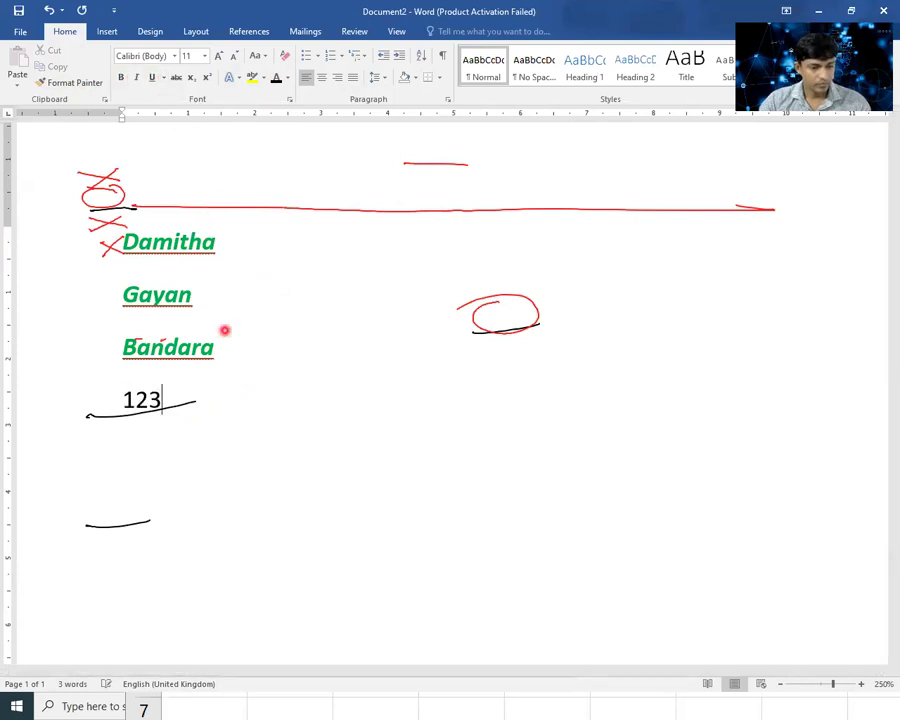
Step: Copy 123's plain black formatting onto Bandara, select Gayan, and switch back to Foxit
left_click_drag(164, 398, 118, 394)
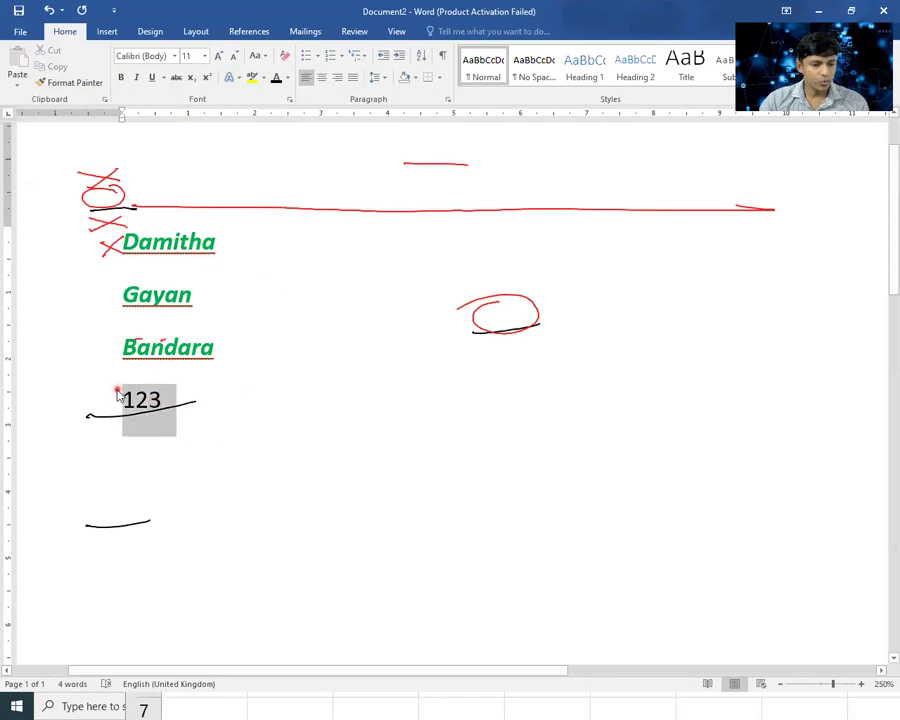
left_click(74, 82)
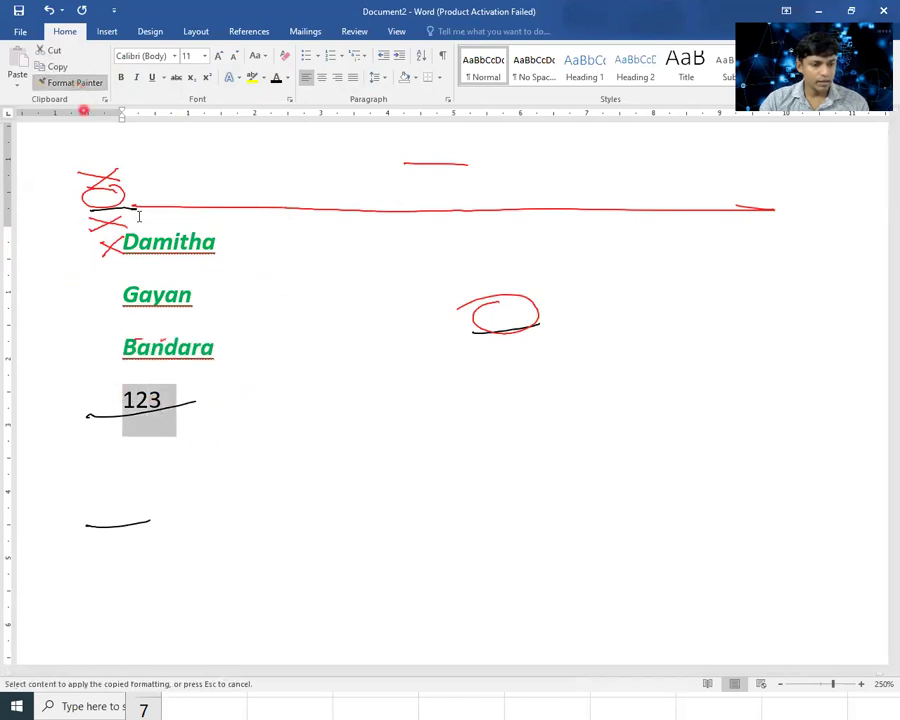
left_click(186, 352)
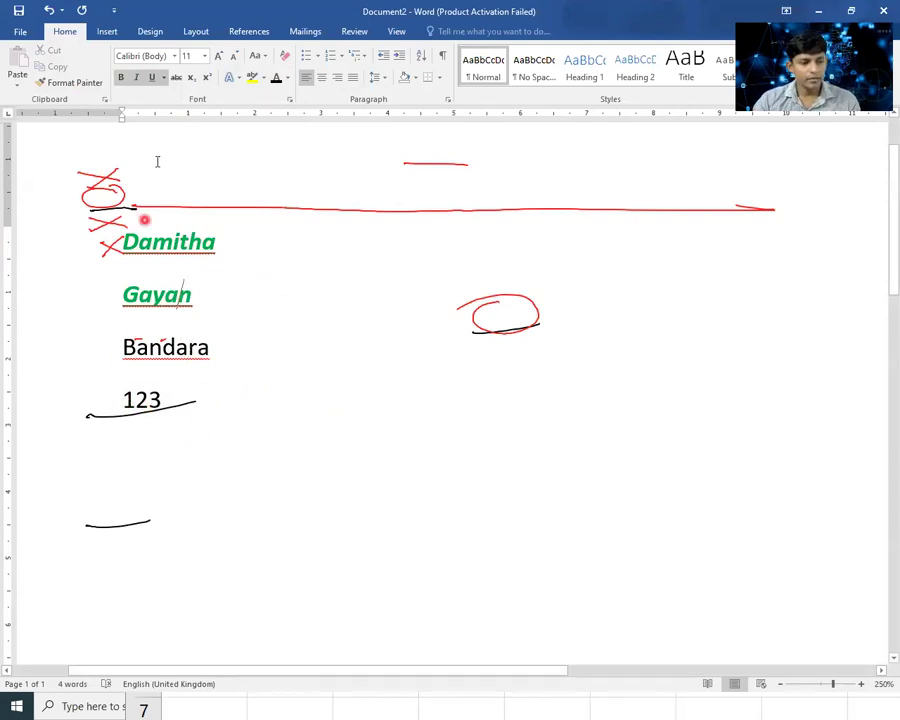
left_click(62, 83)
left_click(153, 295)
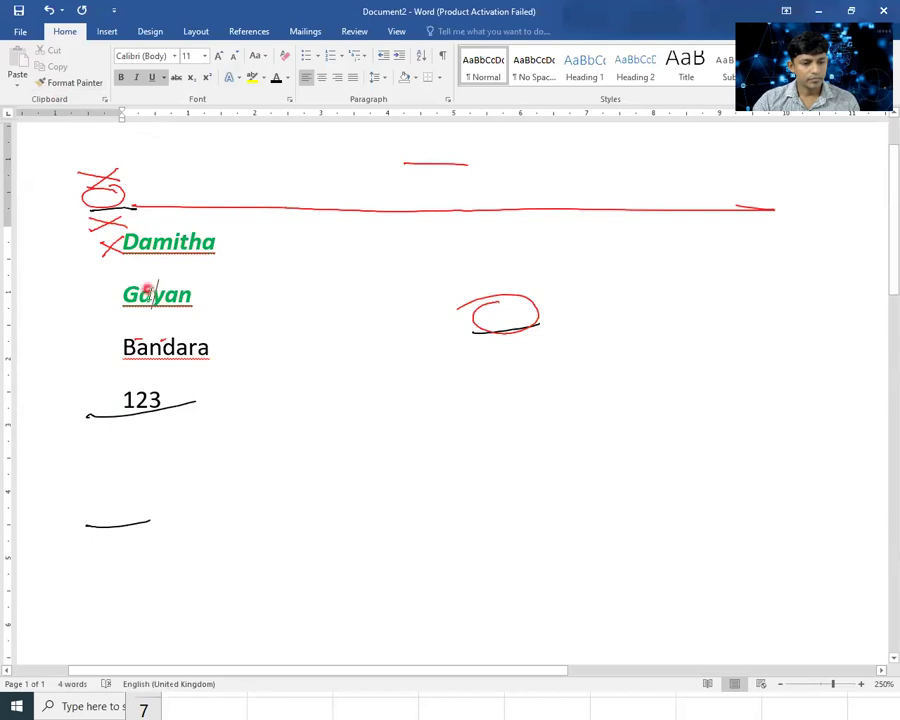
left_click_drag(189, 295, 120, 302)
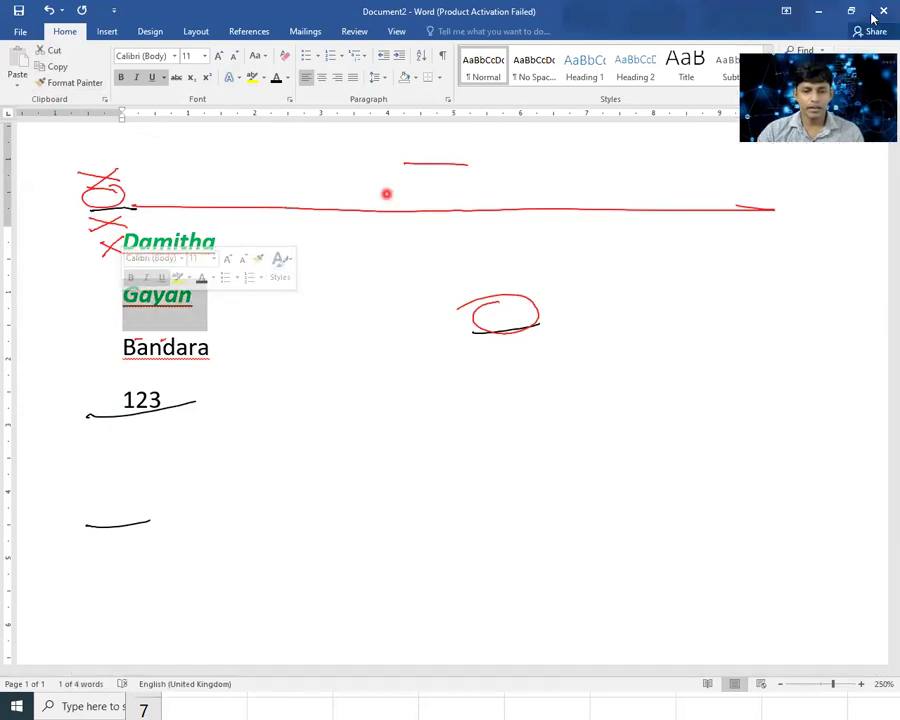
key("alt+Tab")
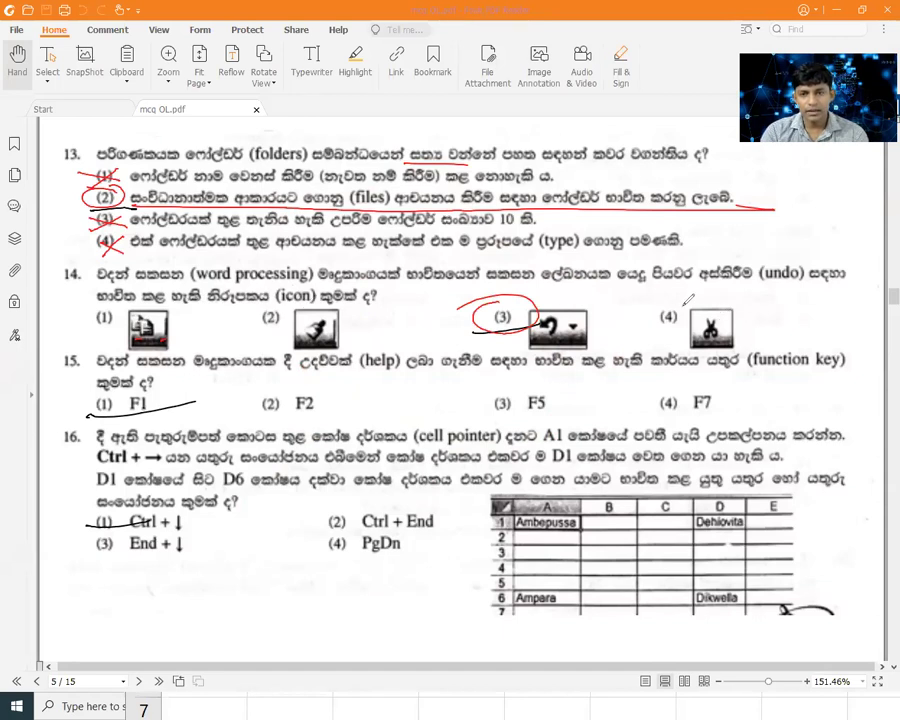
Step: Complete the red circle around Q14 option (3) and circle Q15 option (1) F1
left_click_drag(517, 287, 480, 300)
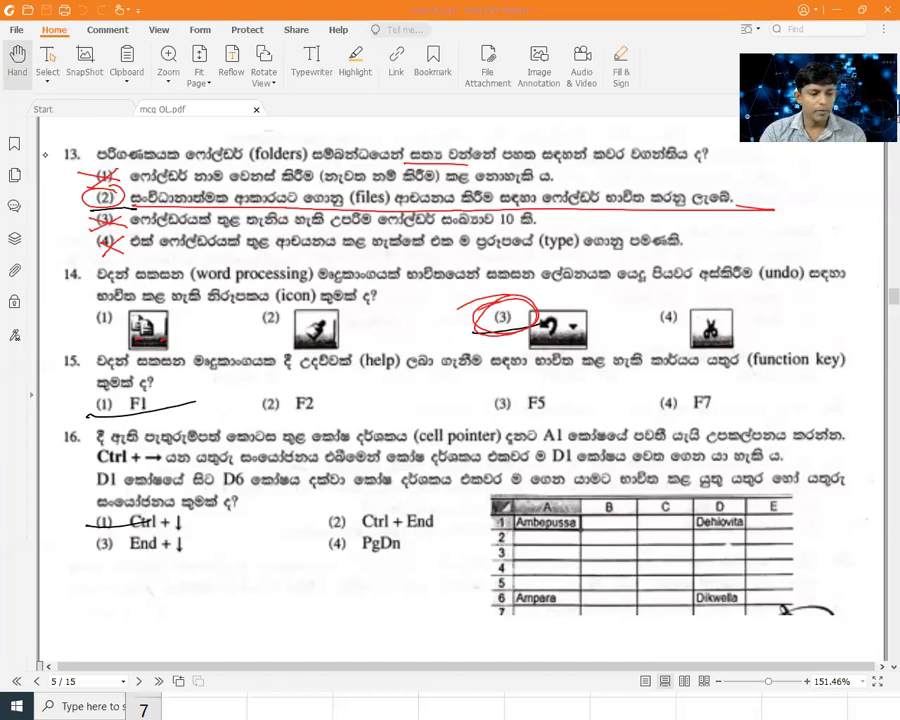
left_click_drag(205, 366, 150, 392)
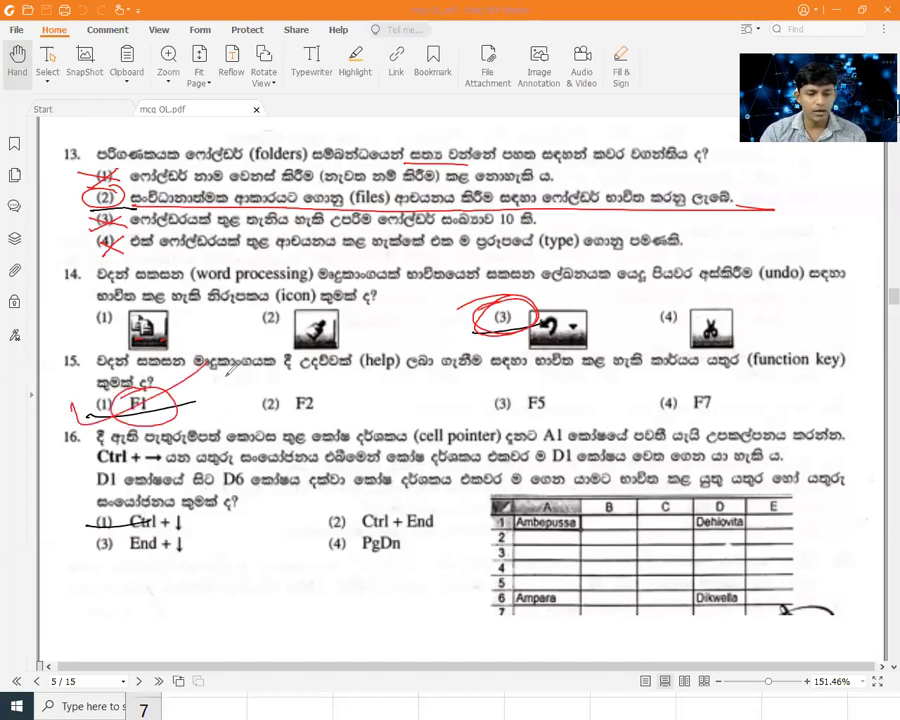
left_click_drag(484, 317, 645, 262)
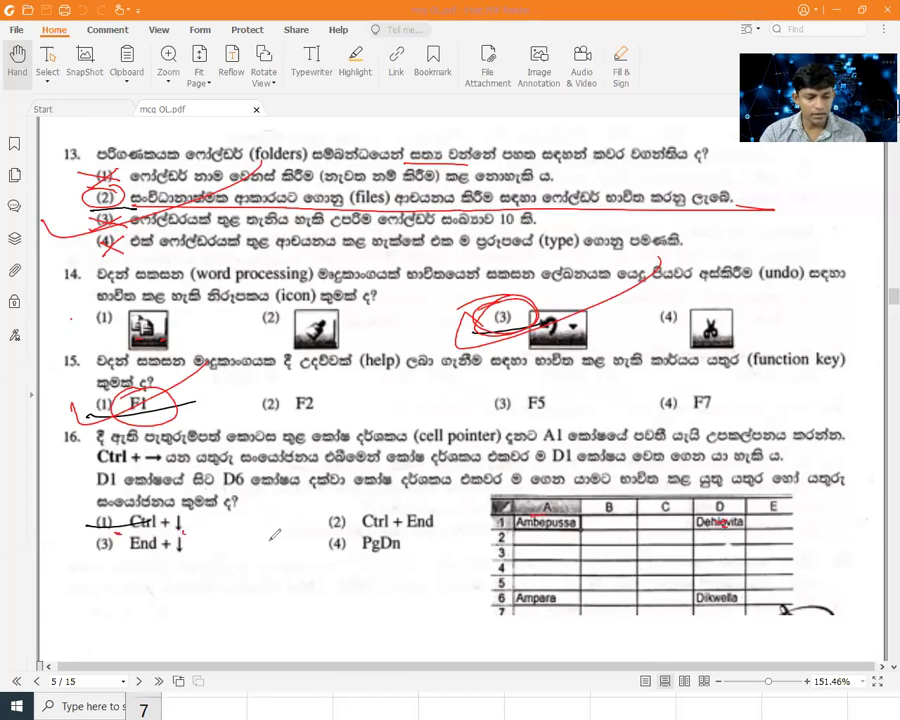
Step: Circle Q16 option (1) Ctrl + ↓ and trace A1 to D1 and down column D in red
left_click_drag(115, 510, 105, 508)
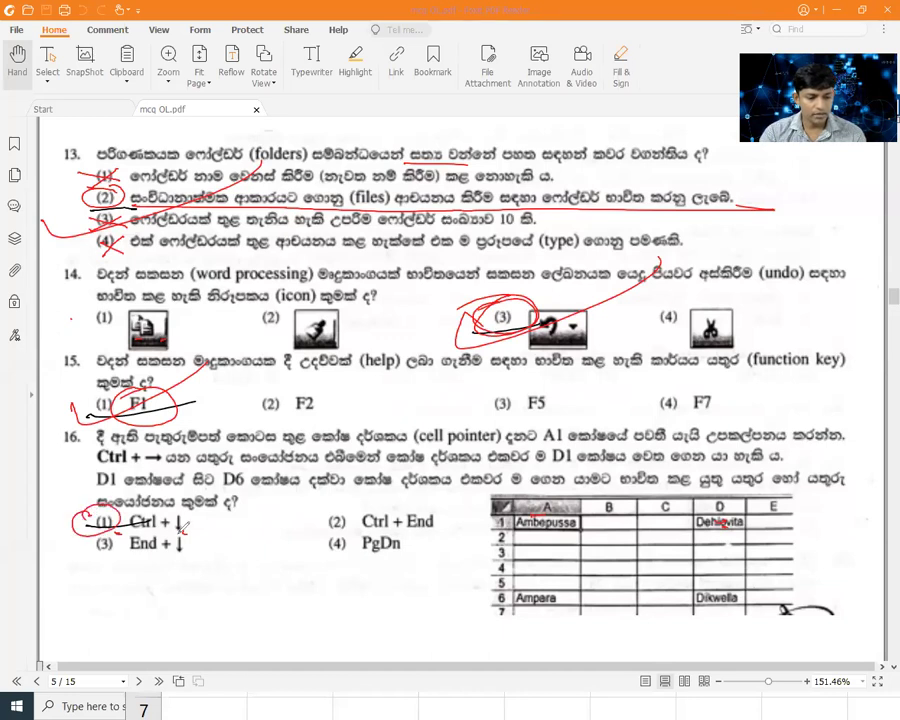
mouse_move(505, 520)
left_mouse_down()
mouse_move(745, 521)
mouse_move(731, 552)
mouse_move(730, 596)
mouse_move(526, 601)
mouse_move(538, 522)
mouse_move(674, 521)
left_mouse_up()
left_click_drag(737, 527, 703, 595)
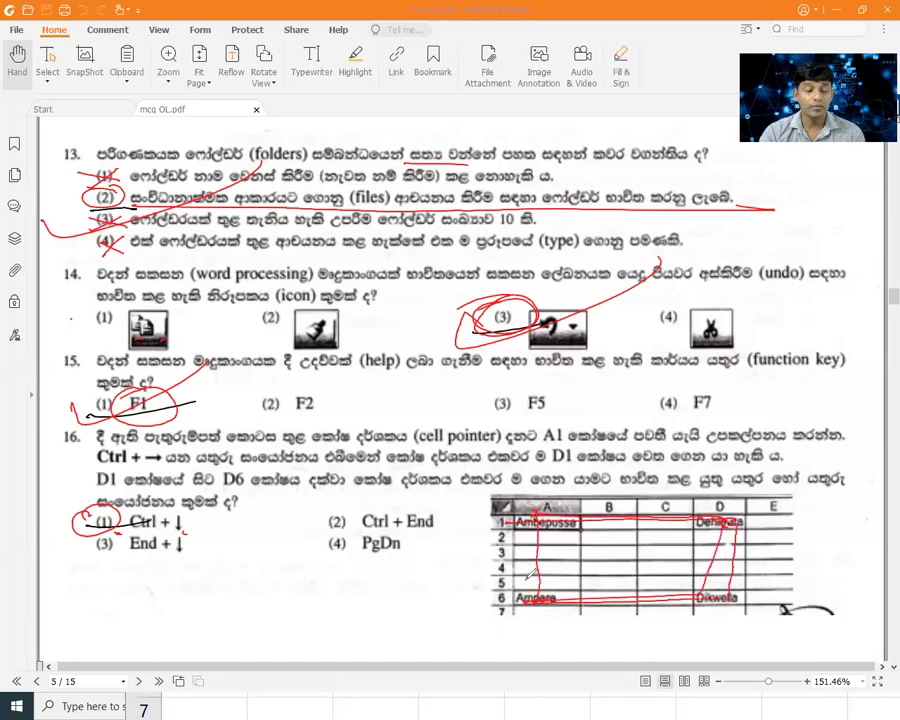
mouse_move(120, 510)
left_mouse_down()
mouse_move(75, 530)
mouse_move(220, 531)
left_mouse_up()
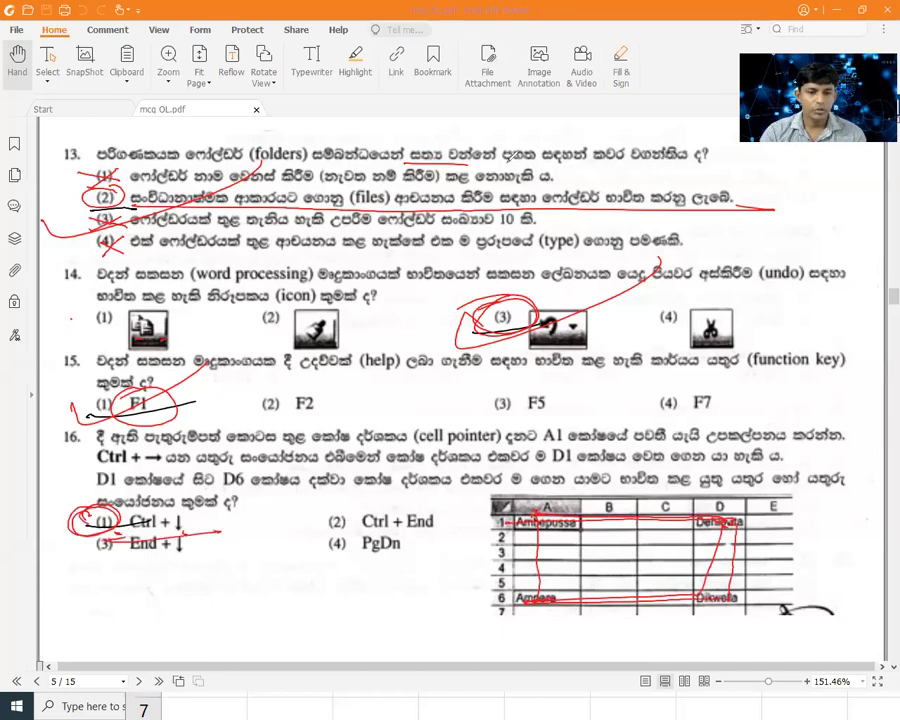
Step: Erase the red ink on questions 13–16 and scroll to page 6's questions 17–20
key("Escape")
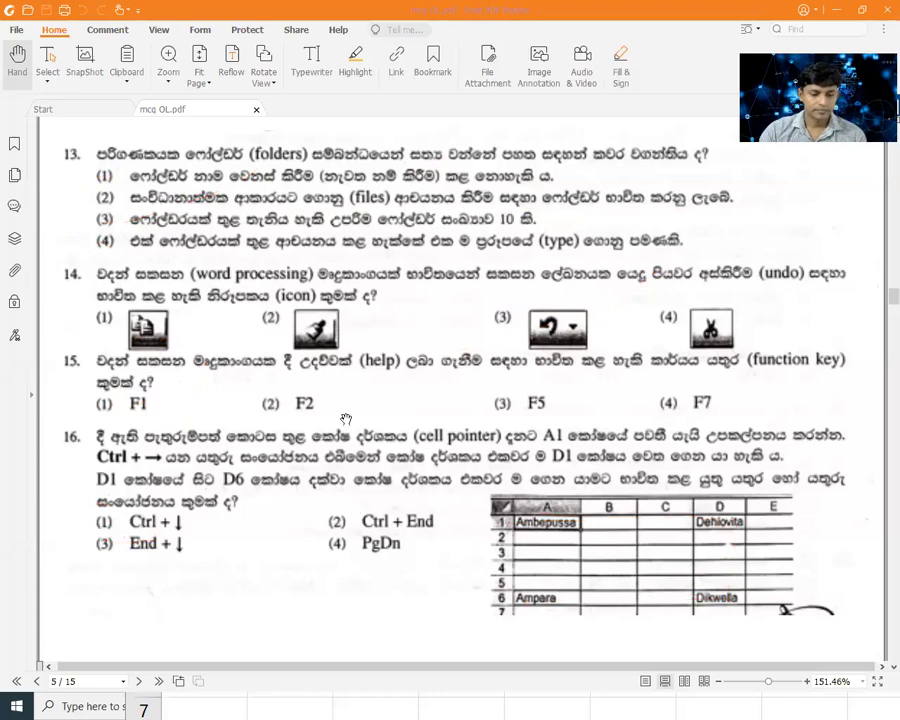
scroll(412, 405, "down", 5)
scroll(419, 403, "down", 3)
scroll(419, 403, "up", 1)
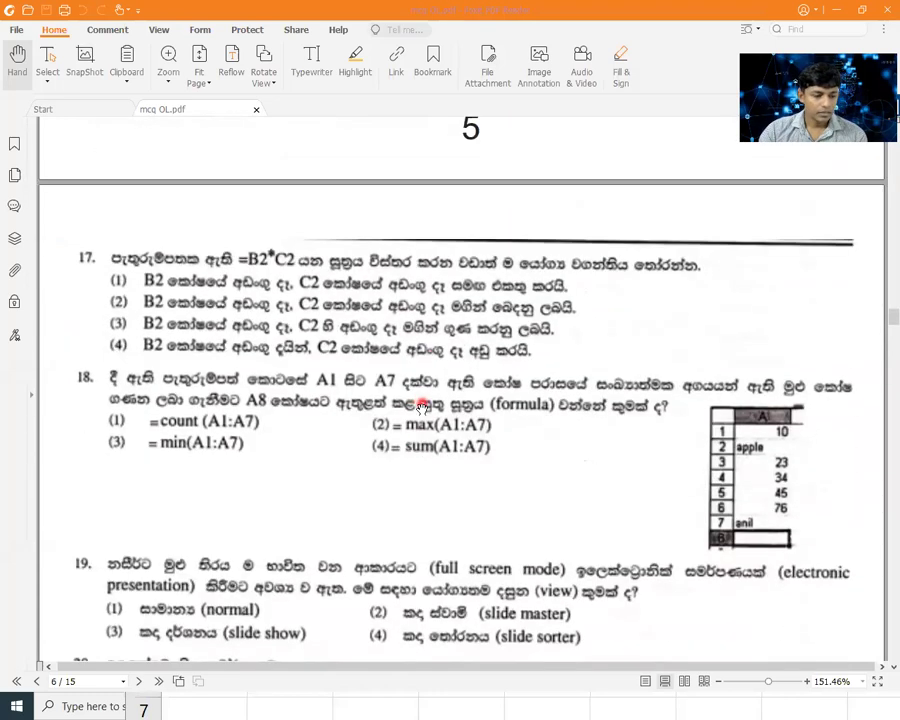
scroll(420, 396, "down", 1)
scroll(420, 394, "up", 1)
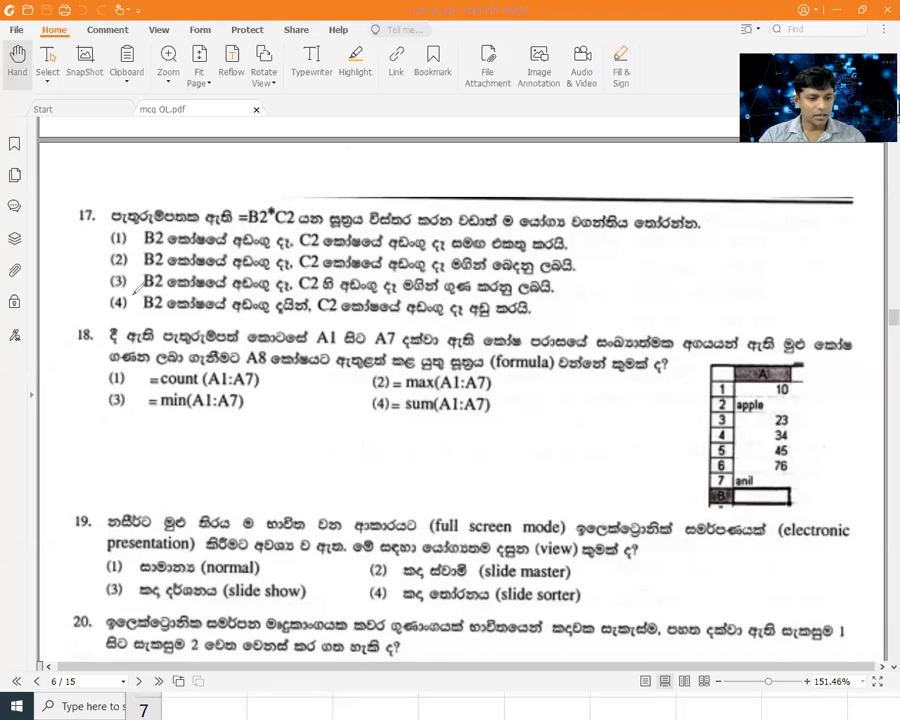
Step: Underline answers (3) for Q17, (1) for Q18 and slide show for Q19
left_click_drag(103, 294, 158, 291)
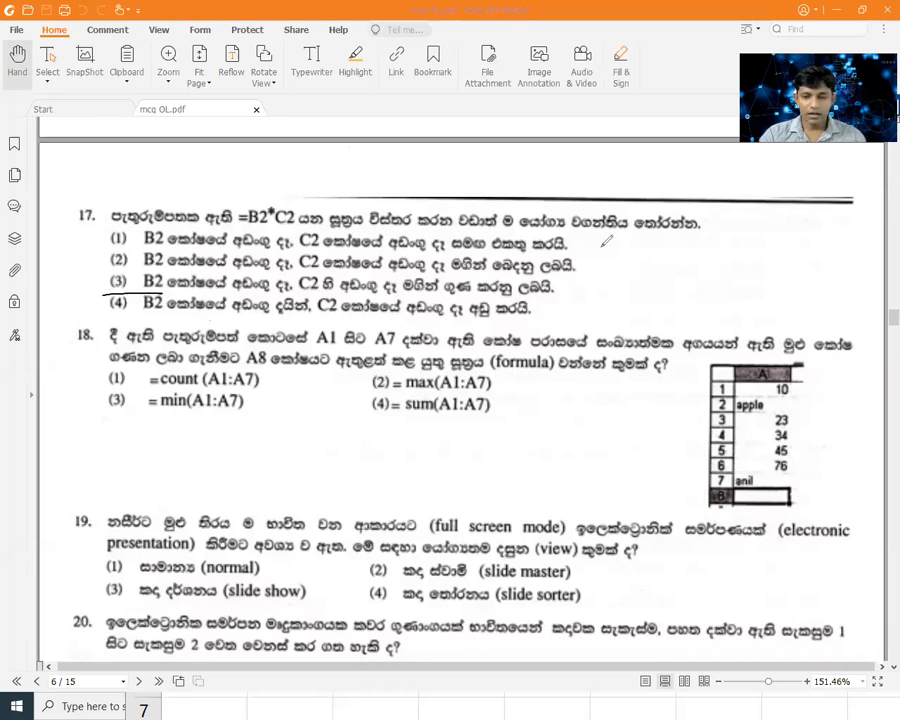
left_click_drag(104, 386, 146, 385)
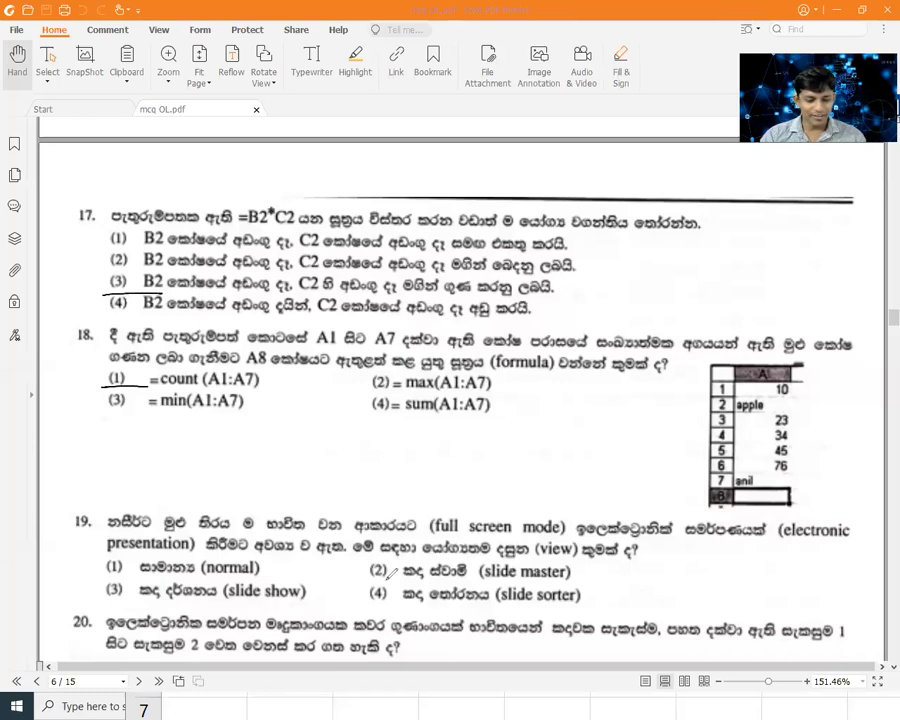
left_click_drag(130, 605, 240, 601)
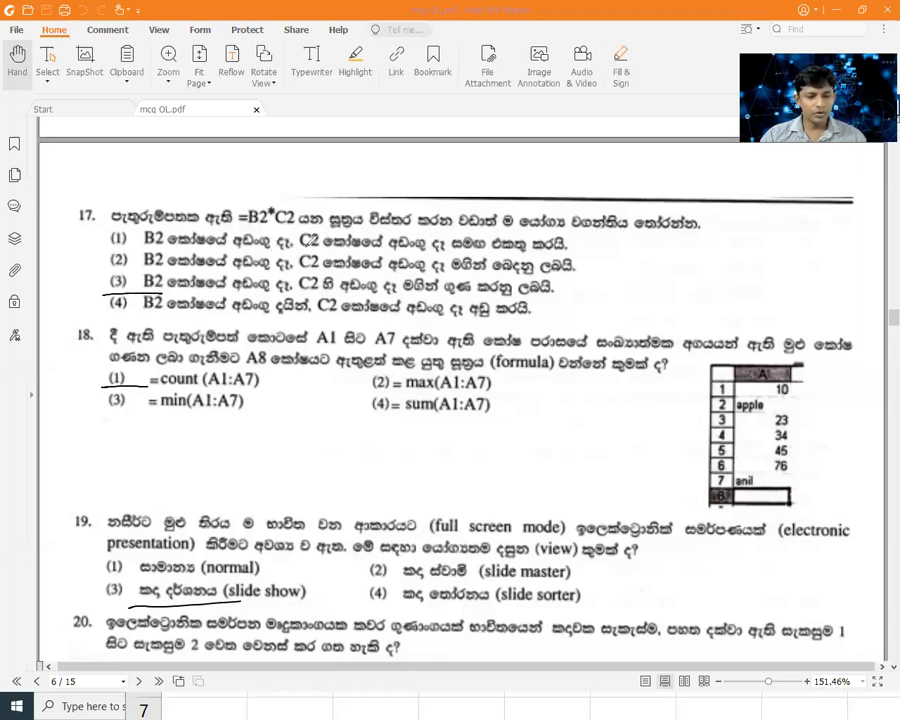
Step: Mark Q17's options, circle (3), (1) and (3) for Q17–19, then erase all the ink
left_click_drag(107, 229, 128, 225)
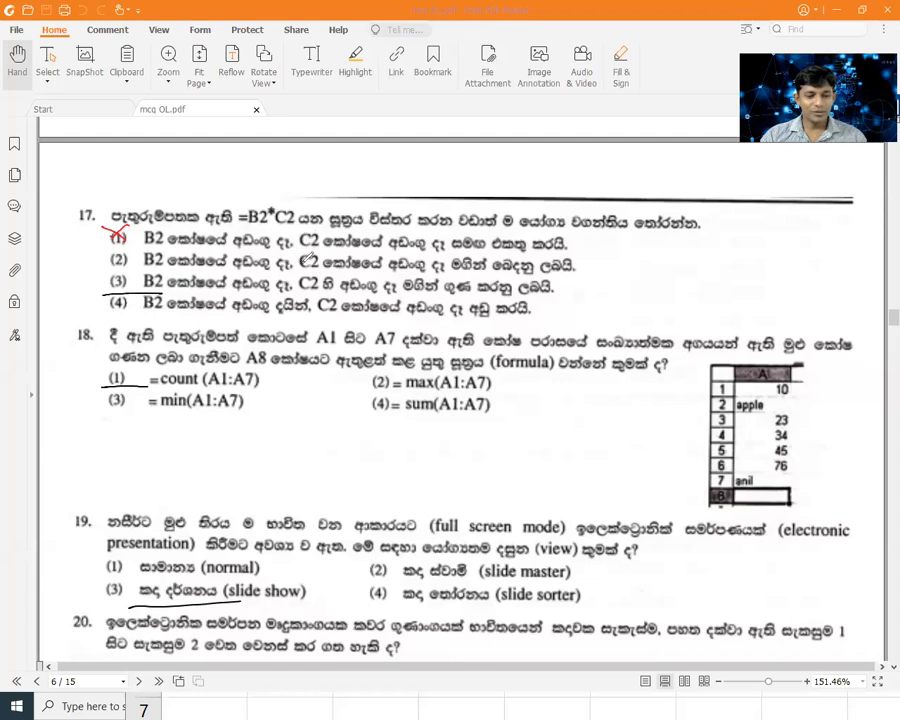
mouse_move(103, 256)
left_mouse_down()
mouse_move(134, 268)
mouse_move(131, 252)
left_mouse_up()
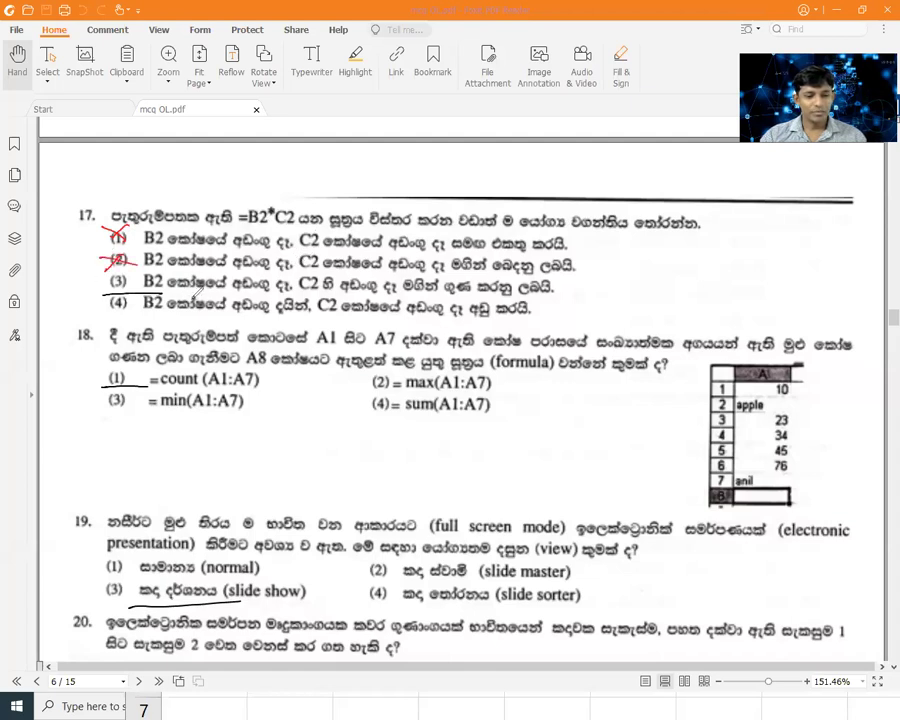
left_click_drag(128, 272, 126, 274)
mouse_move(278, 258)
left_mouse_down()
mouse_move(145, 296)
mouse_move(124, 316)
left_mouse_up()
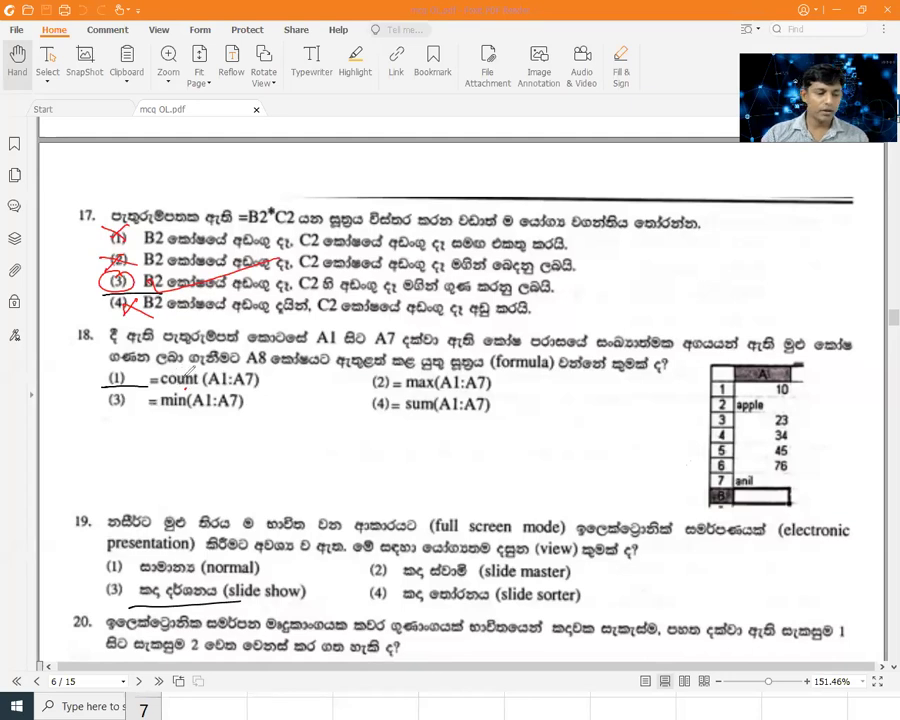
left_click_drag(148, 366, 146, 364)
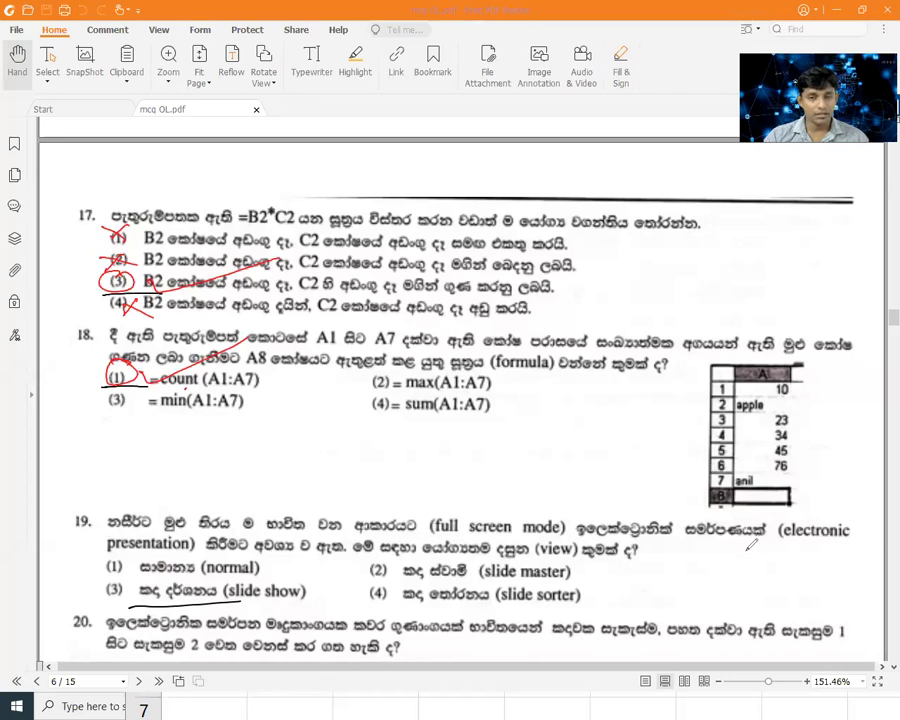
left_click_drag(120, 579, 309, 591)
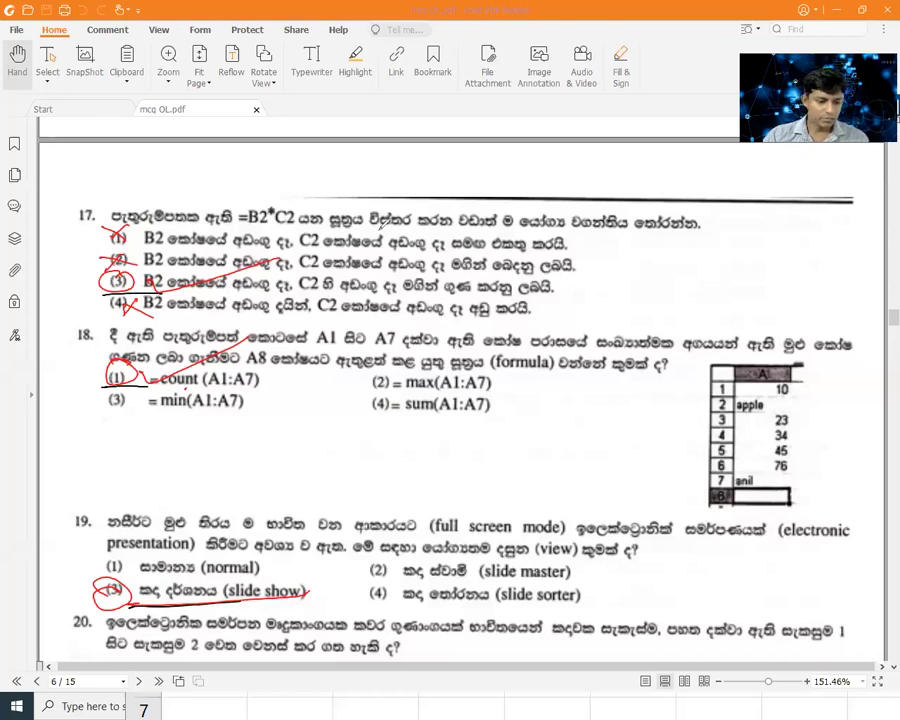
key("Escape")
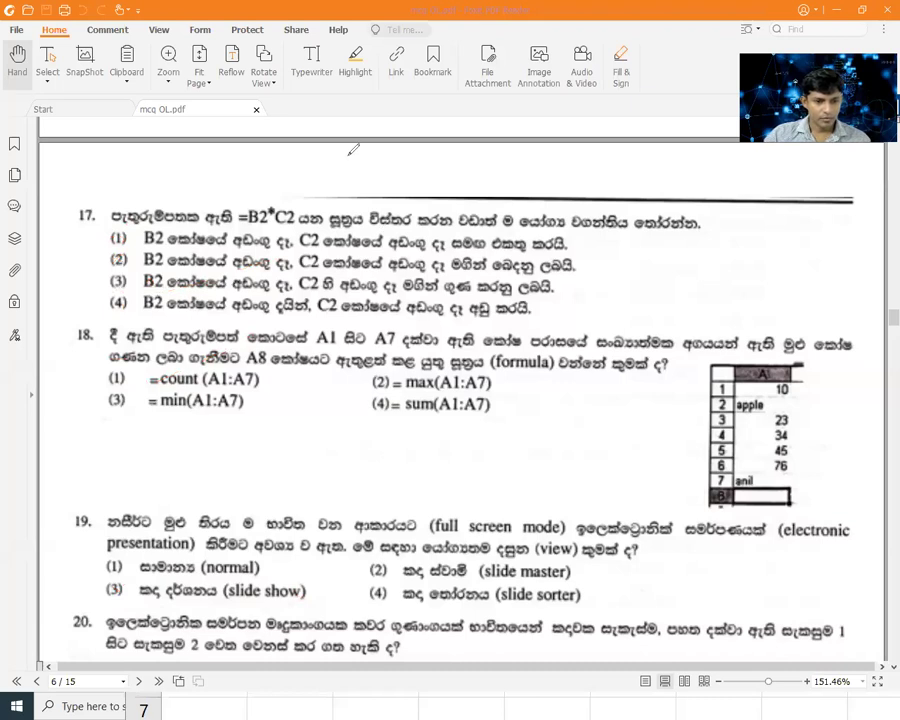
Step: Scroll to question 20, circle answer (2) slide layout and mark options (1) and (3) wrong
scroll(395, 372, "down", 2)
scroll(403, 392, "down", 3)
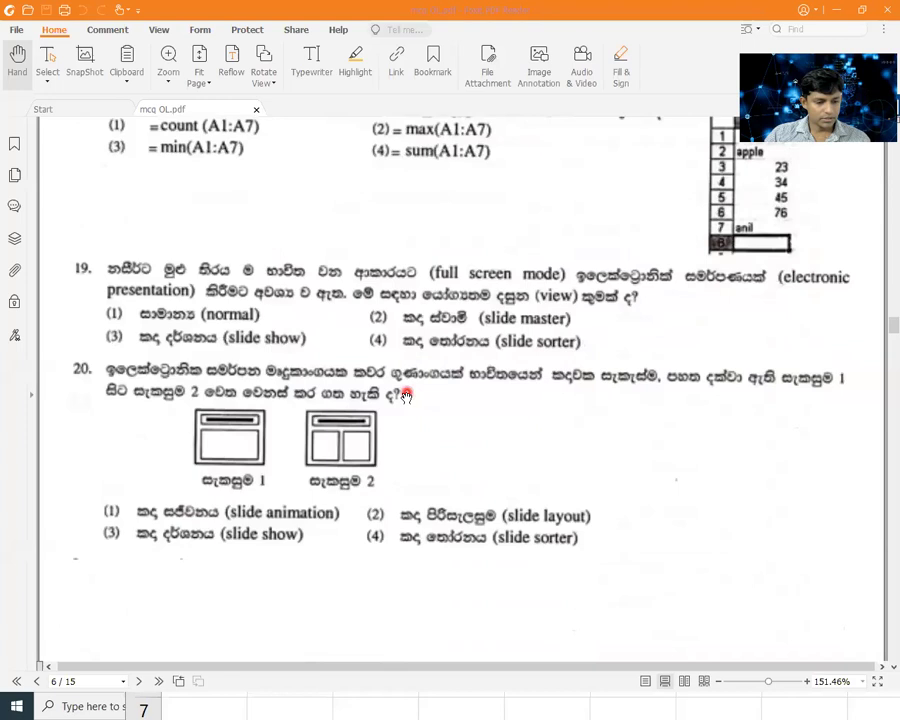
scroll(415, 392, "down", 1)
scroll(413, 392, "down", 1)
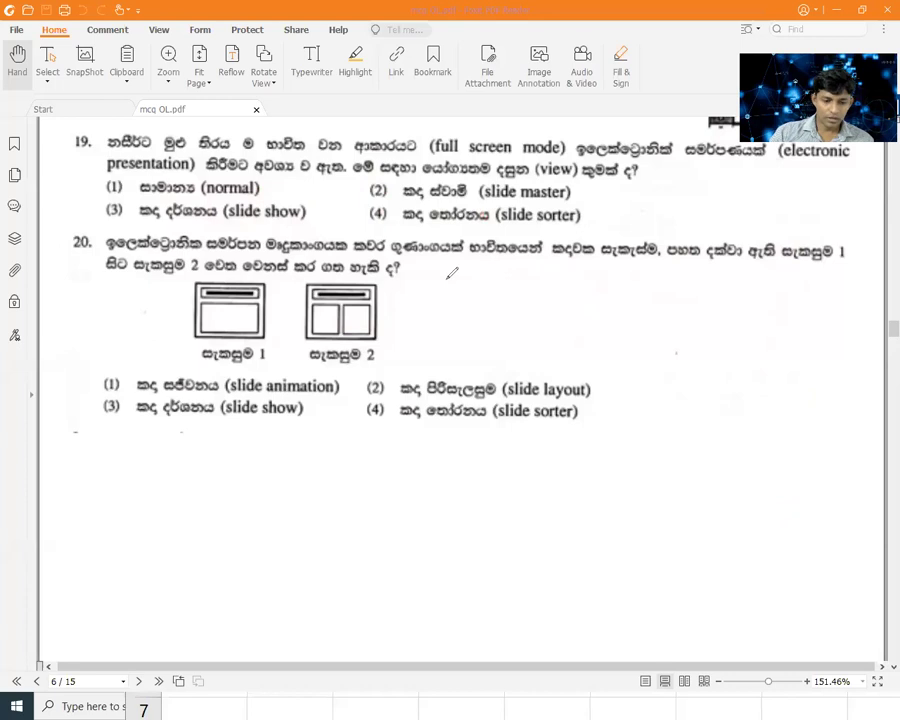
mouse_move(389, 377)
left_mouse_down()
mouse_move(360, 398)
mouse_move(400, 384)
mouse_move(655, 396)
left_mouse_up()
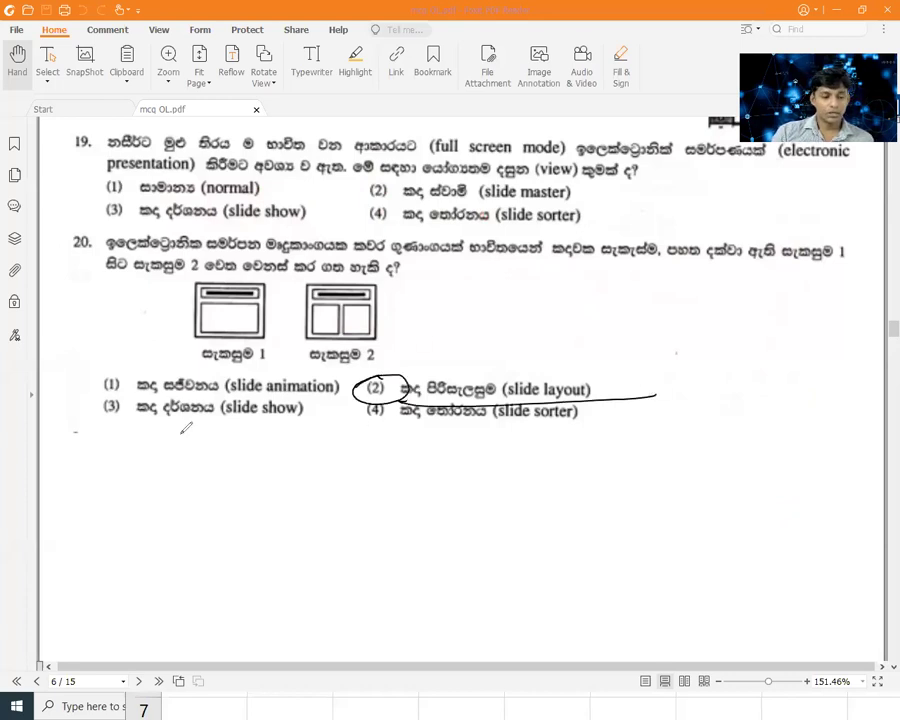
mouse_move(146, 368)
left_mouse_down()
mouse_move(148, 398)
mouse_move(258, 444)
left_mouse_up()
Step: Cross out option (4), extend the slide layout marks, then erase all ink on question 20
left_click_drag(438, 452, 474, 432)
left_click_drag(455, 440, 485, 457)
left_click_drag(390, 373, 415, 385)
left_click_drag(615, 396, 415, 398)
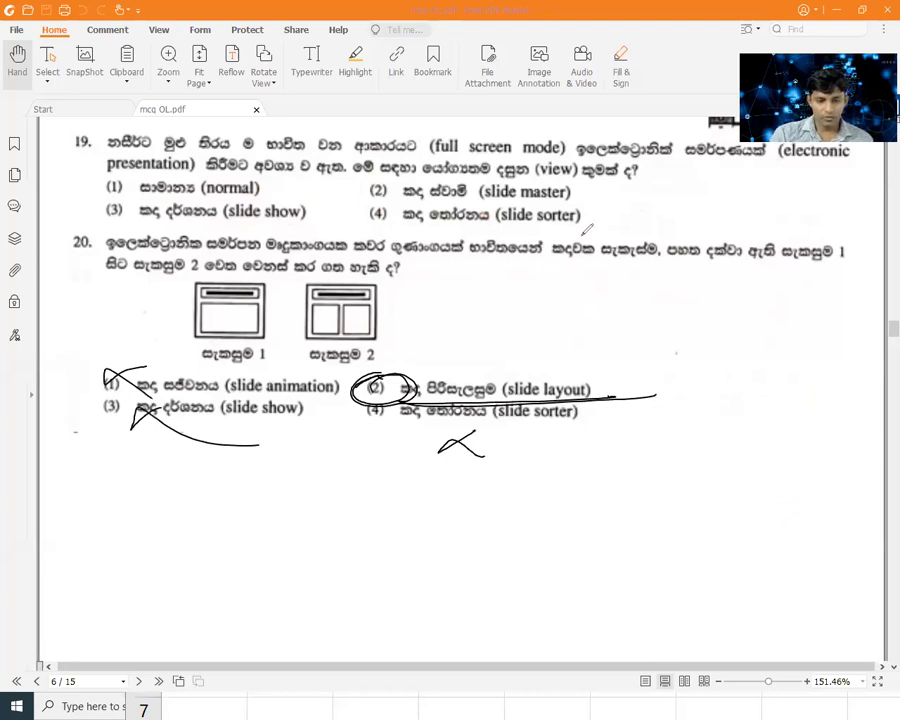
key("Escape")
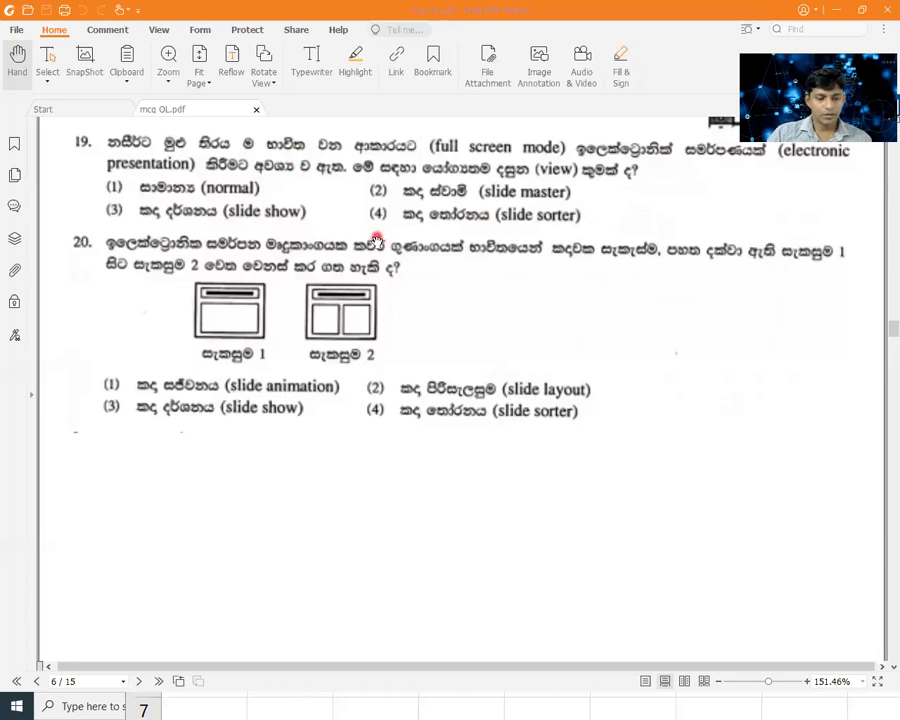
scroll(385, 245, "down", 5)
Step: Scroll down past page 6 to page 7's 2013 questions 14–17
scroll(410, 255, "down", 3)
scroll(422, 257, "down", 3)
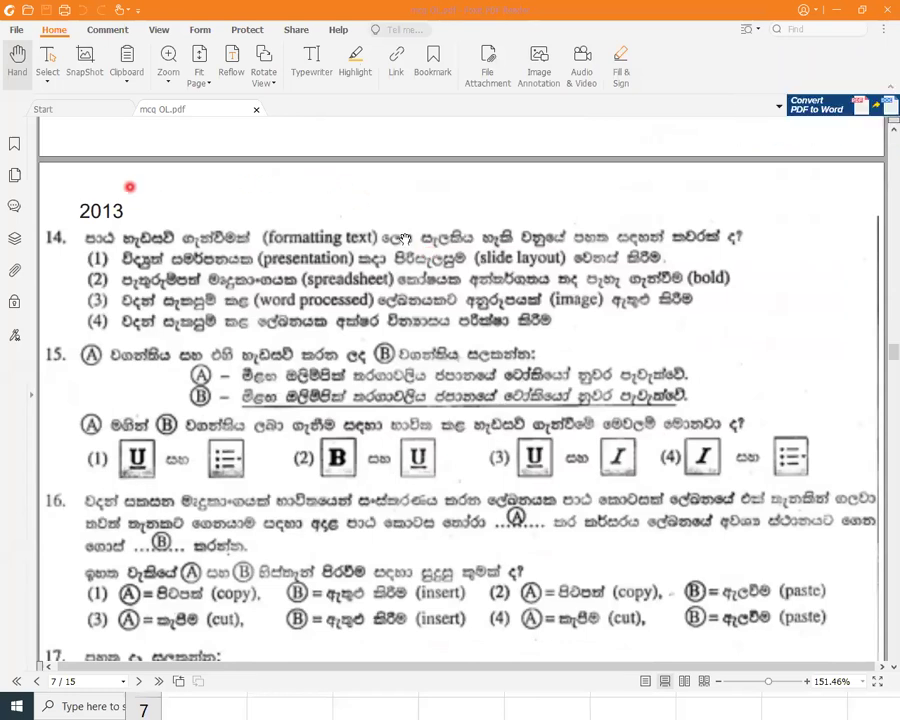
scroll(560, 220, "down", 1)
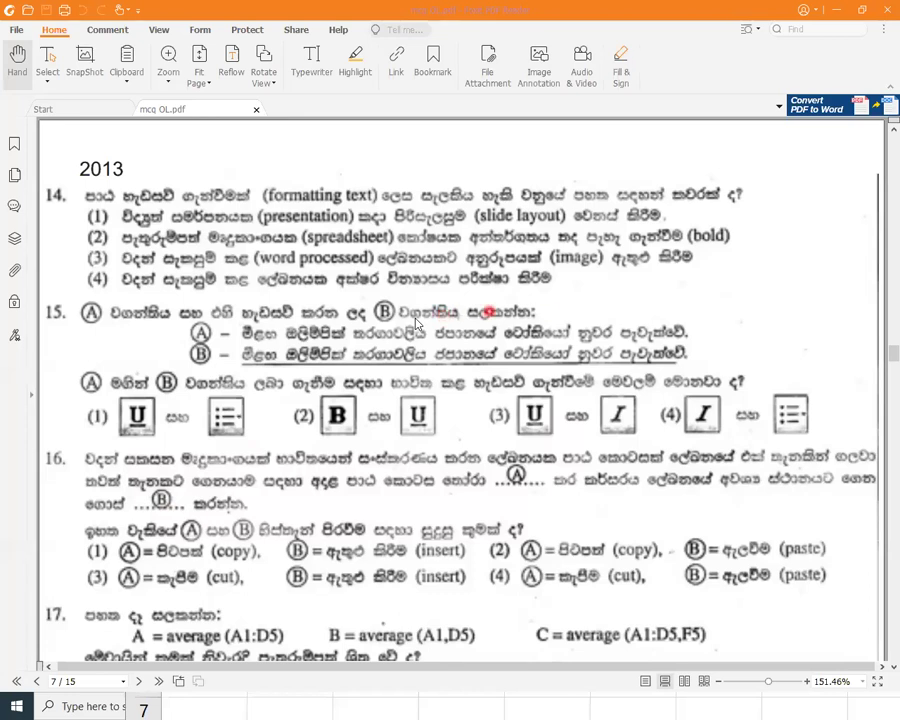
left_click(311, 60)
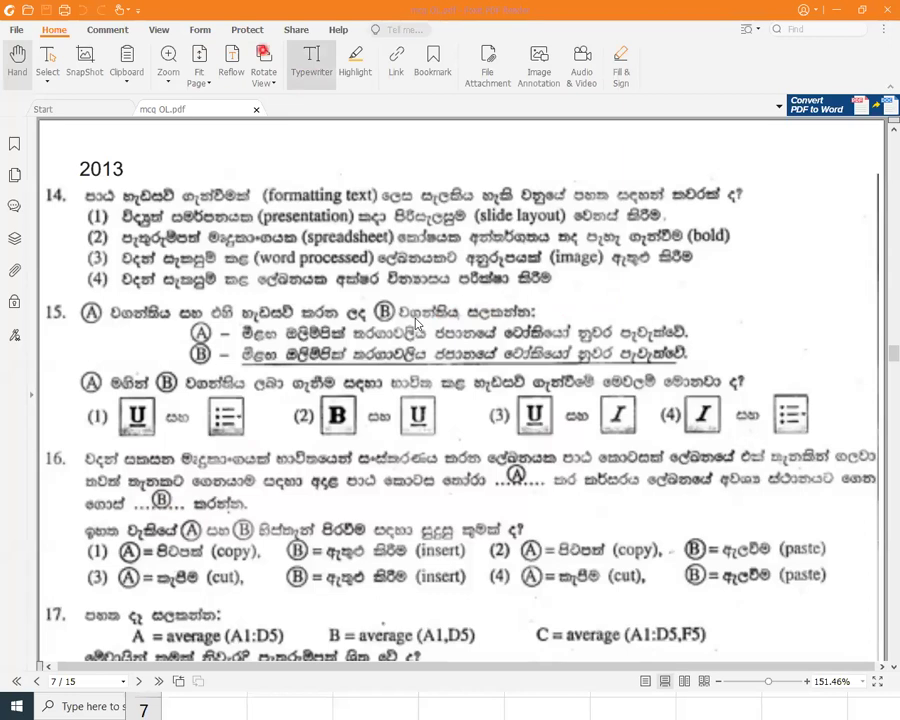
key("Escape")
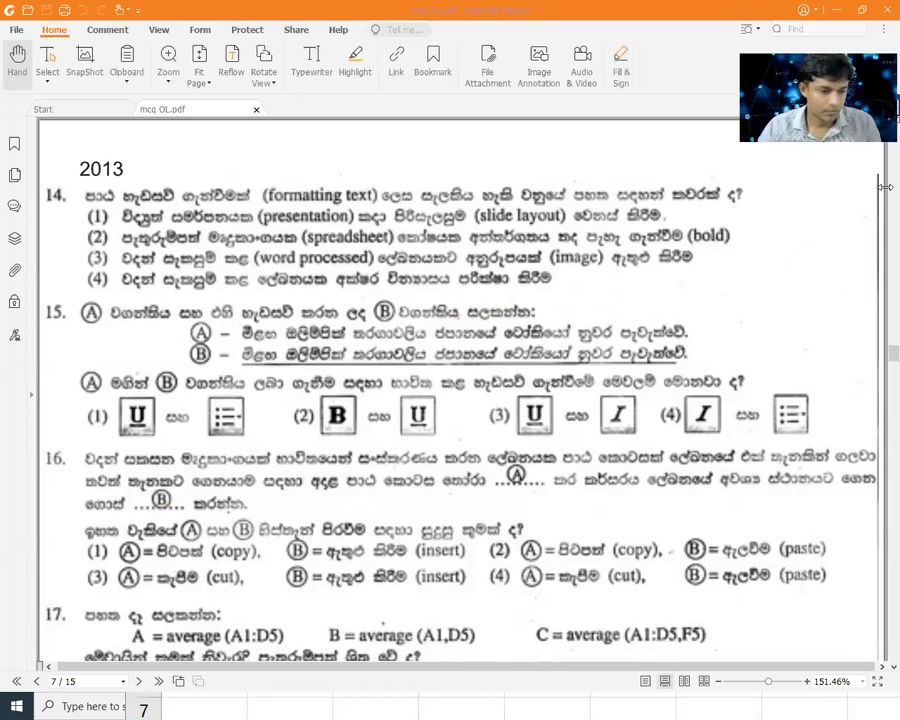
Step: Underline answers (2) for Q14, (3) for Q15 and (4) for Q16 in red
left_click_drag(84, 243, 137, 243)
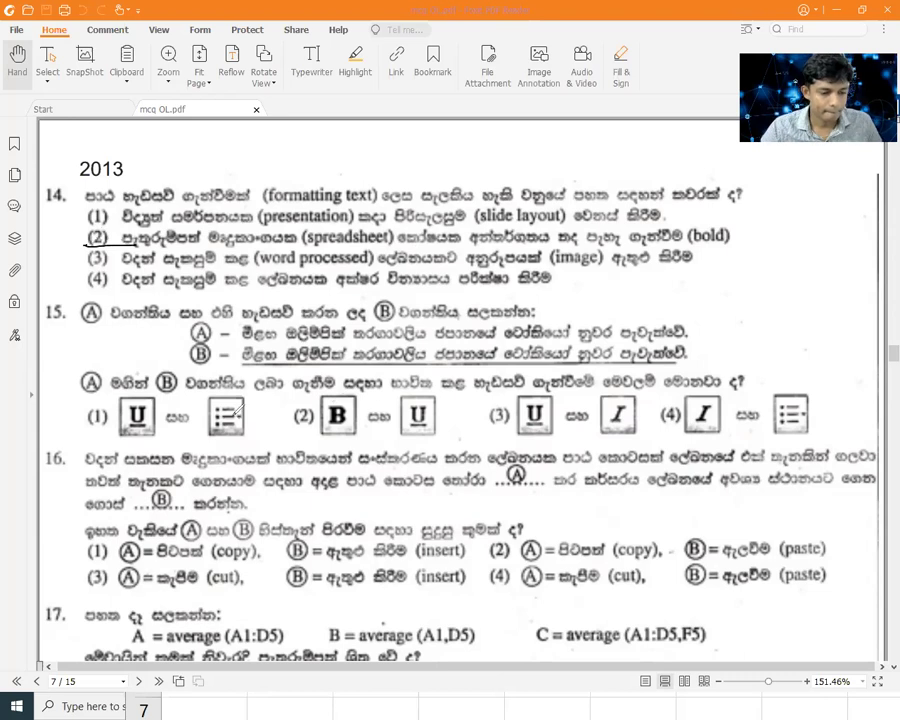
left_click_drag(493, 434, 565, 427)
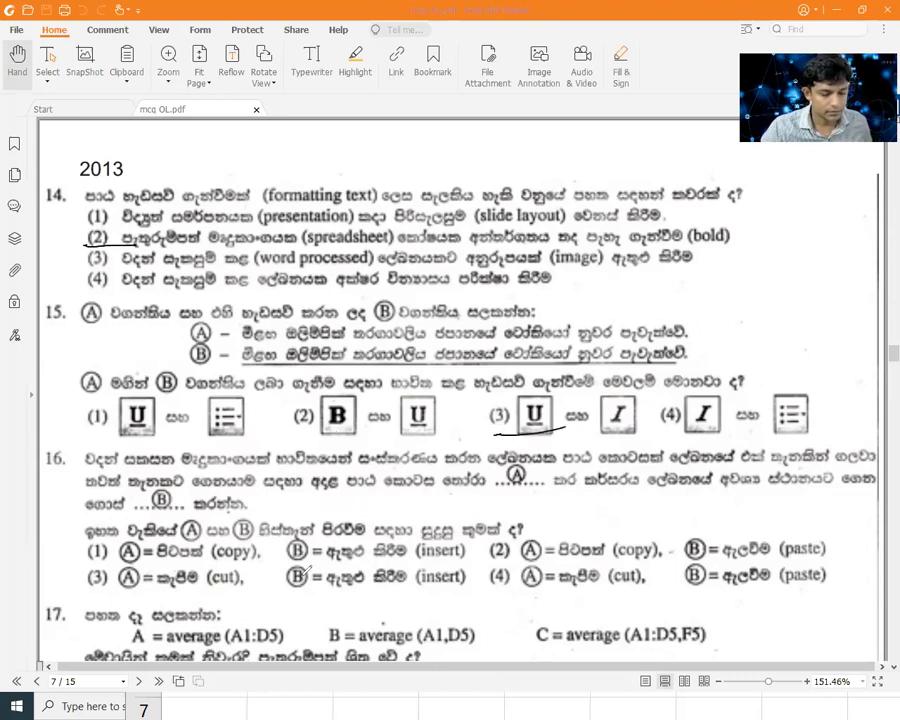
left_click_drag(503, 594, 630, 588)
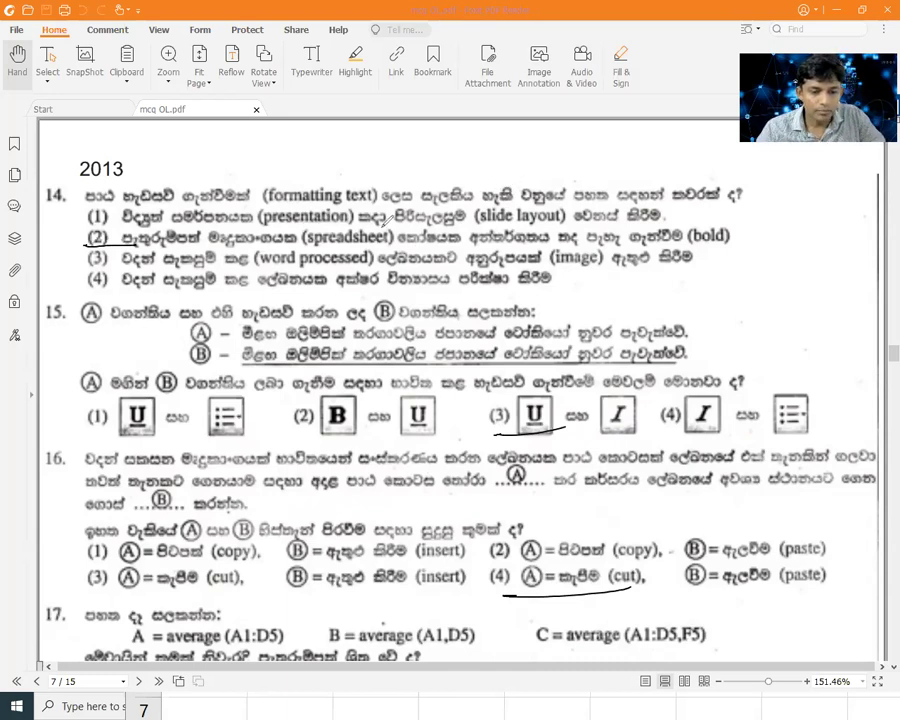
Step: Draw red crosses over options (1) to (4) of question 14
mouse_move(90, 207)
left_mouse_down()
mouse_move(120, 222)
mouse_move(90, 222)
left_mouse_up()
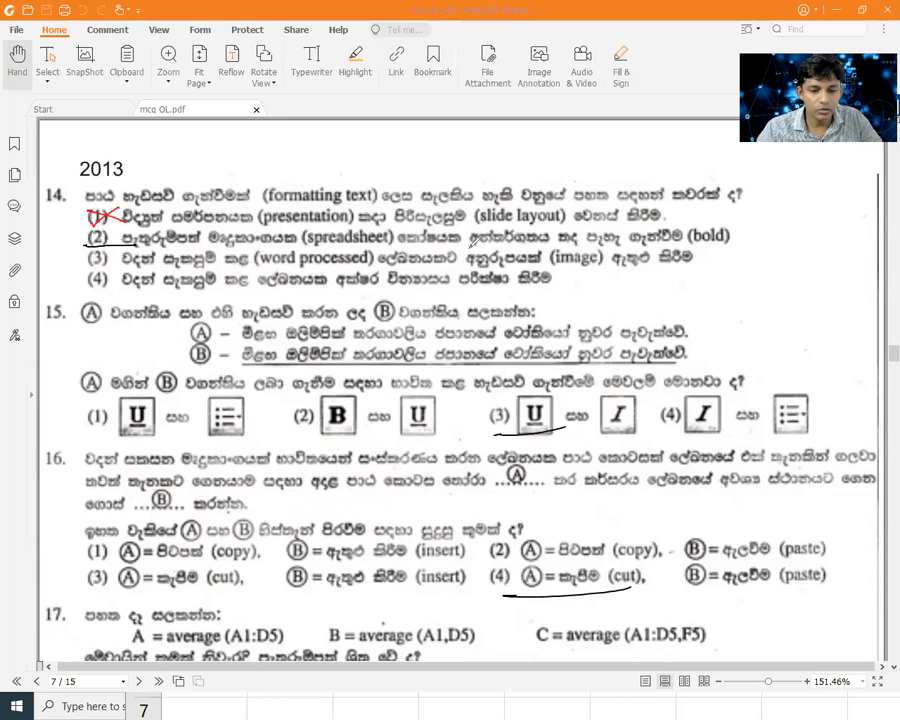
left_click_drag(84, 245, 150, 212)
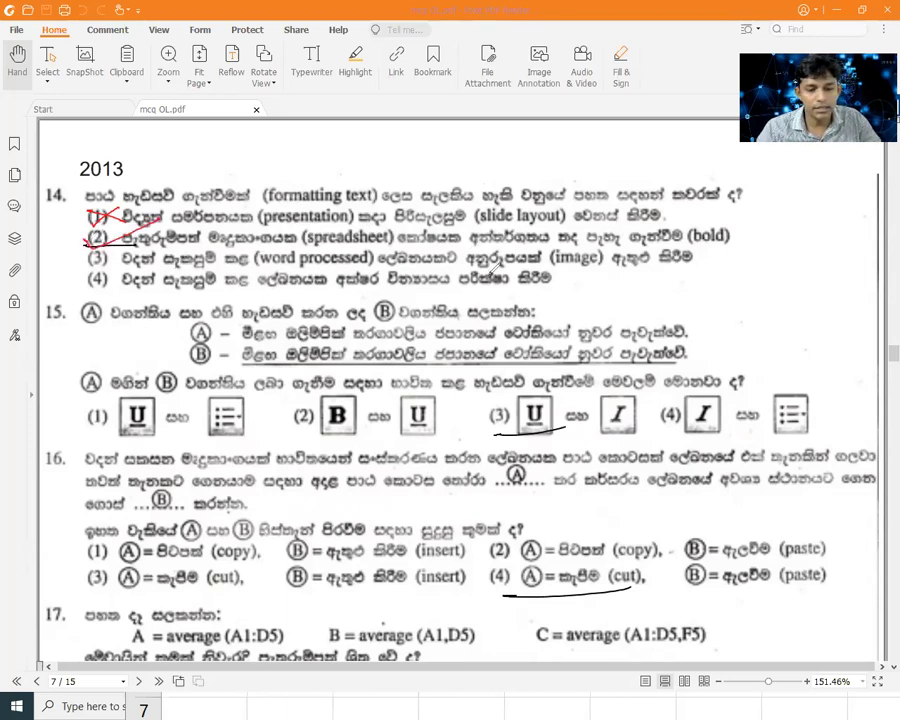
mouse_move(90, 266)
left_mouse_down()
mouse_move(112, 252)
mouse_move(110, 268)
left_mouse_up()
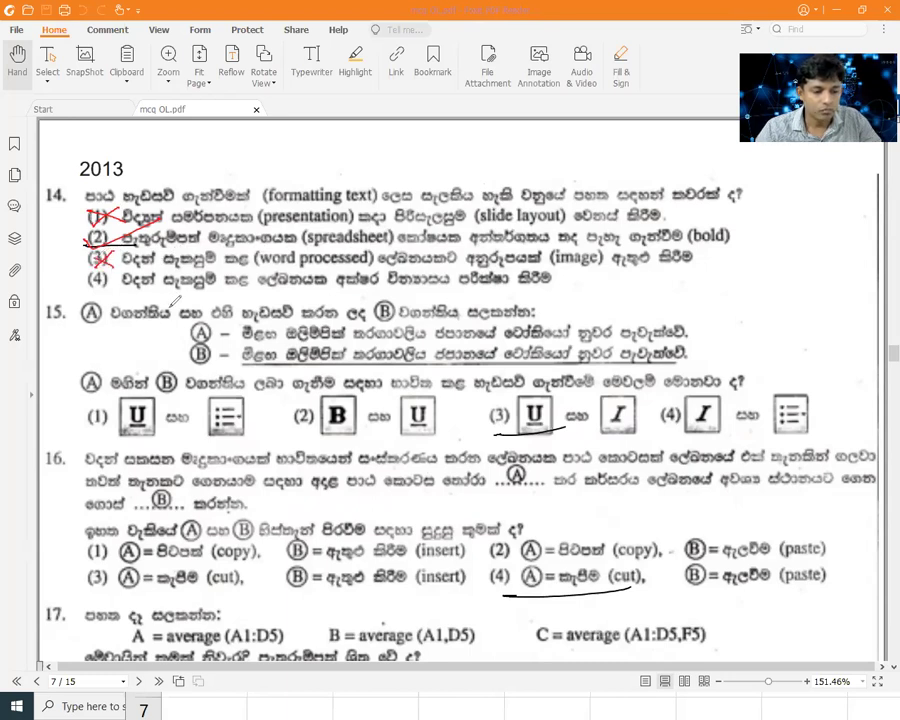
left_click_drag(88, 286, 112, 272)
left_click_drag(90, 272, 110, 290)
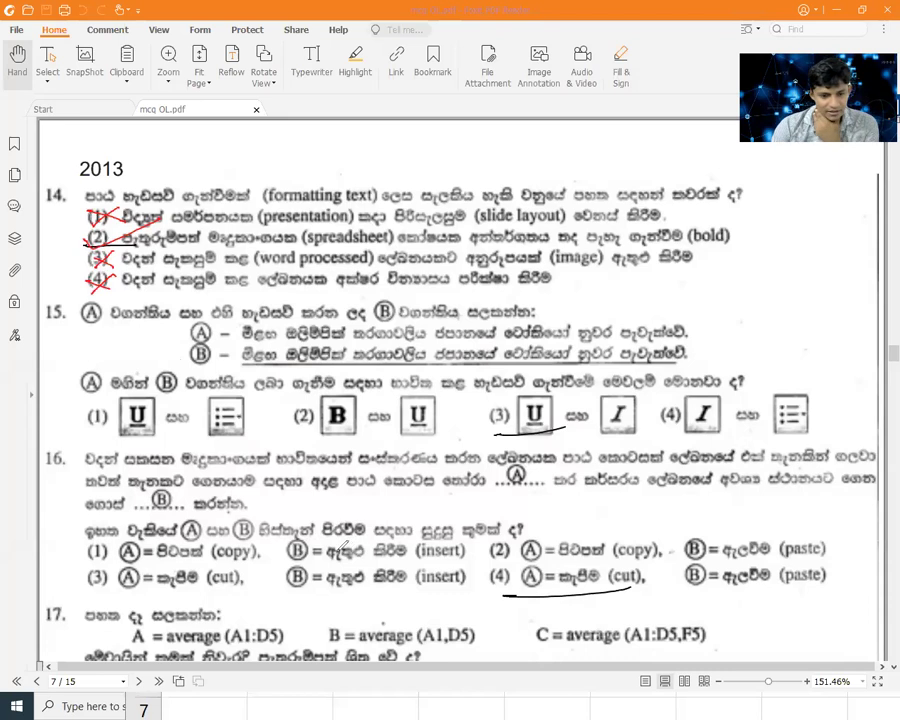
Step: Circle Q15 option (3) and put a small red mark on its italic icon
left_click_drag(521, 403, 510, 404)
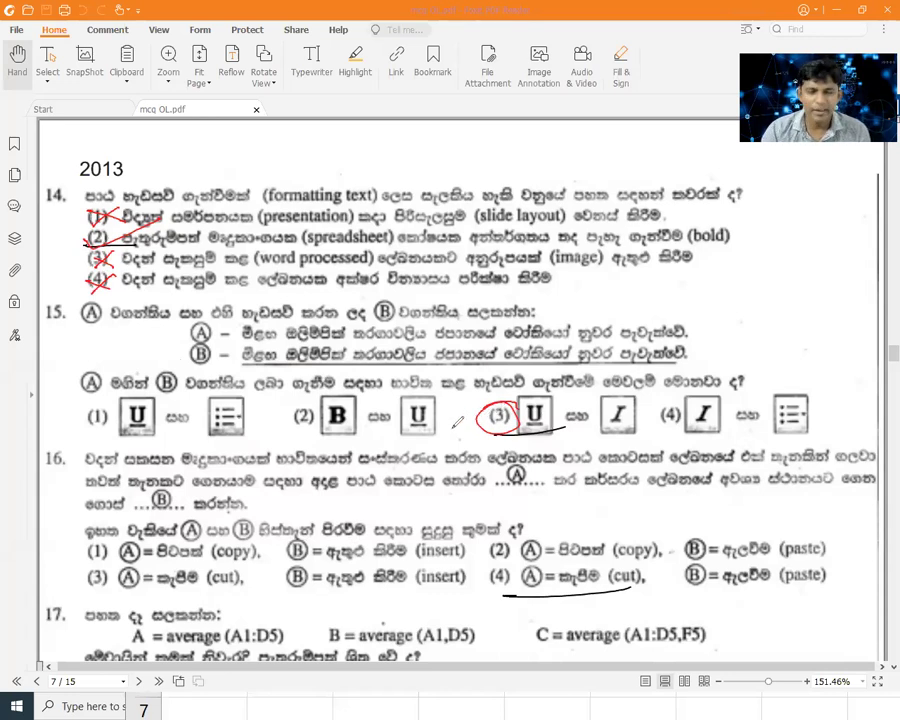
left_click(619, 427)
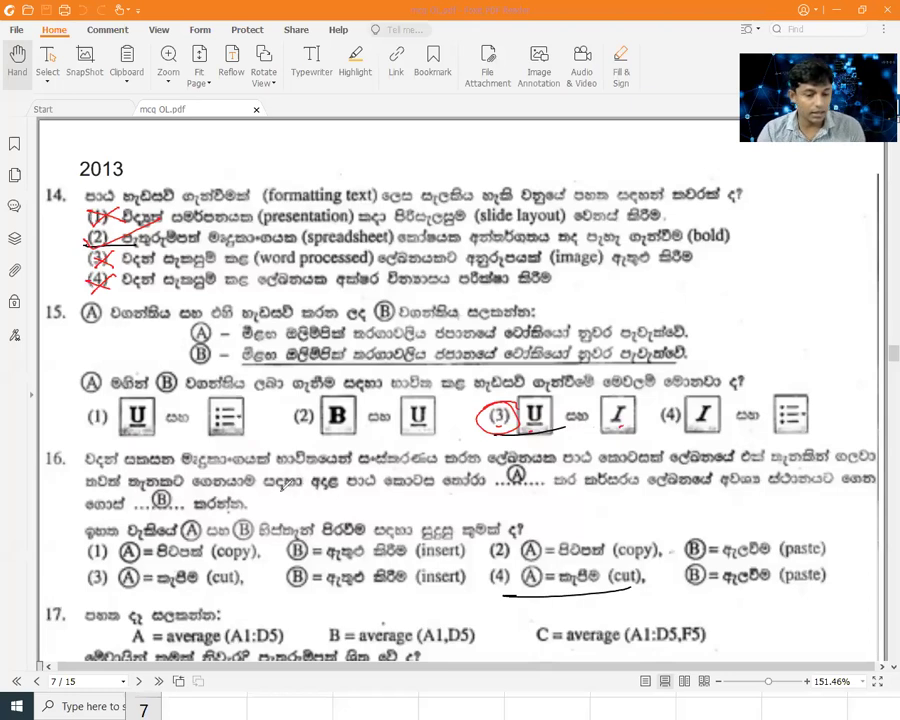
Step: Underline question 16's option (4) row in red and circle the answer (4)
mouse_move(526, 584)
left_mouse_down()
mouse_move(539, 568)
mouse_move(522, 596)
mouse_move(830, 597)
left_mouse_up()
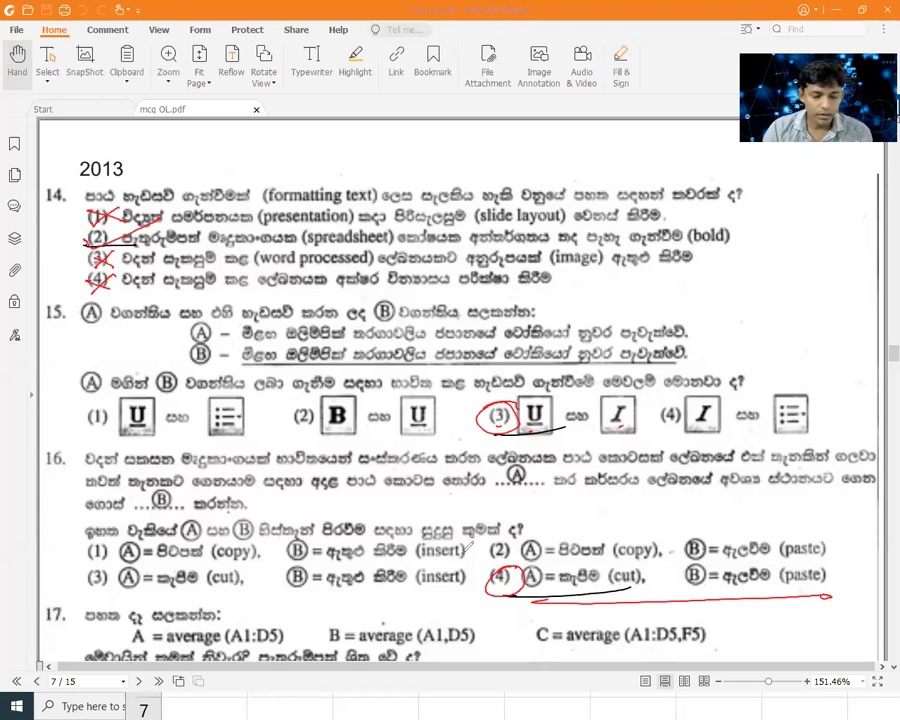
left_click_drag(517, 568, 516, 594)
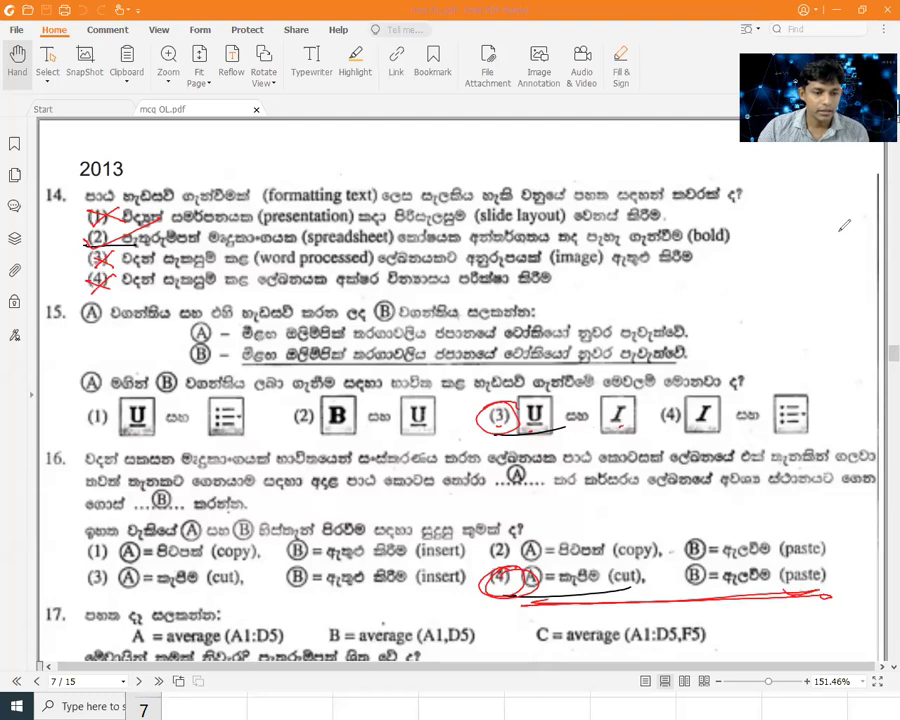
Step: Scroll down to page 7's questions 17–18 and switch to the highlight tool
scroll(293, 480, "down", 2)
scroll(302, 311, "down", 1)
scroll(302, 311, "down", 2)
scroll(304, 315, "down", 1)
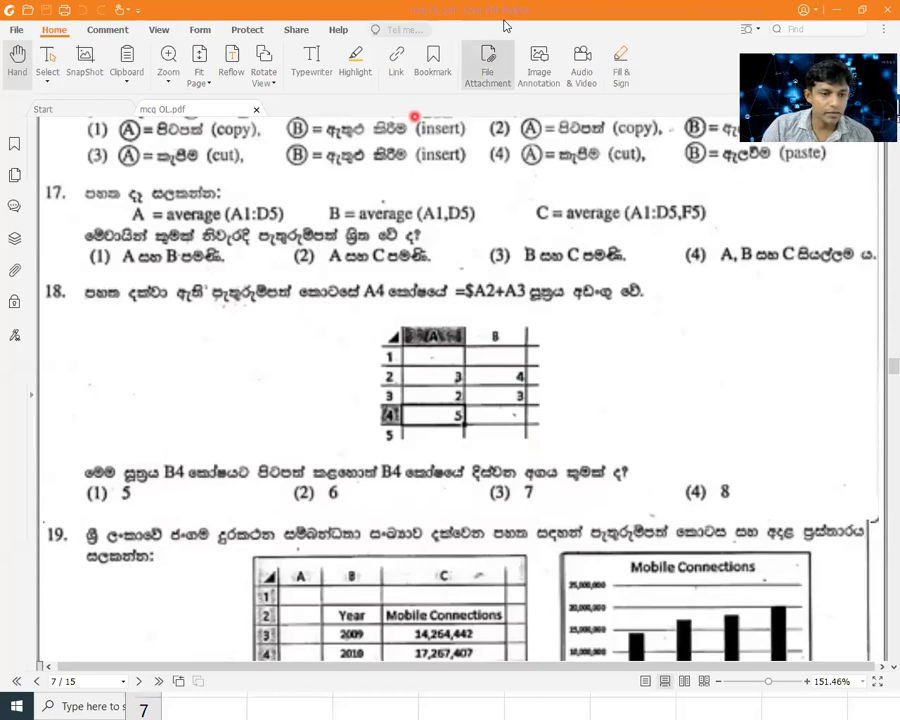
key("u")
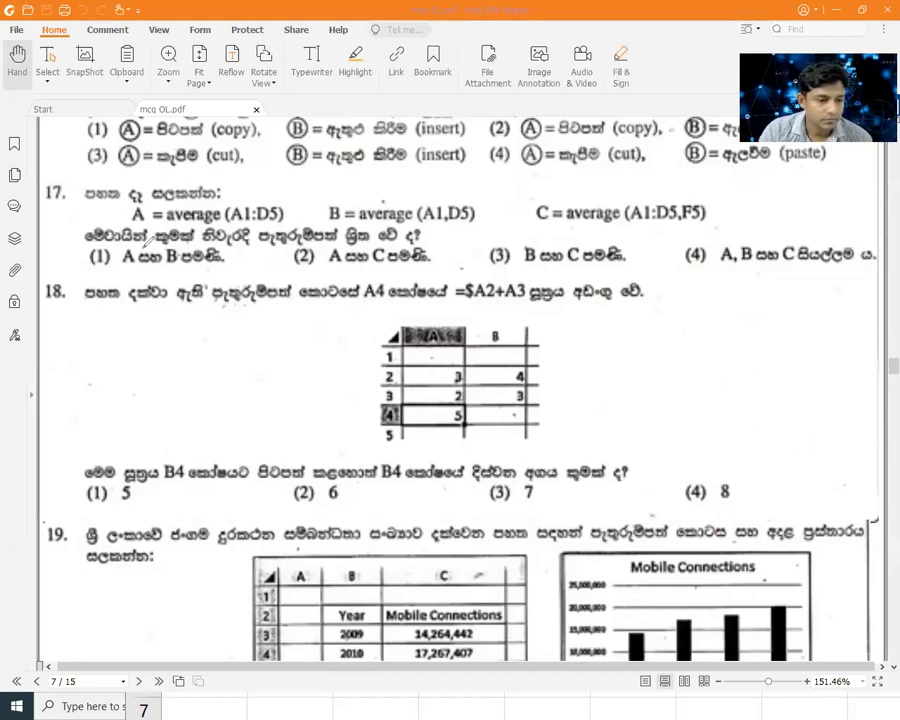
Step: Underline Q17 (2) and Q18 (1) 5, strike through A, B, C, then underline and circle (4)
left_click_drag(295, 274, 401, 267)
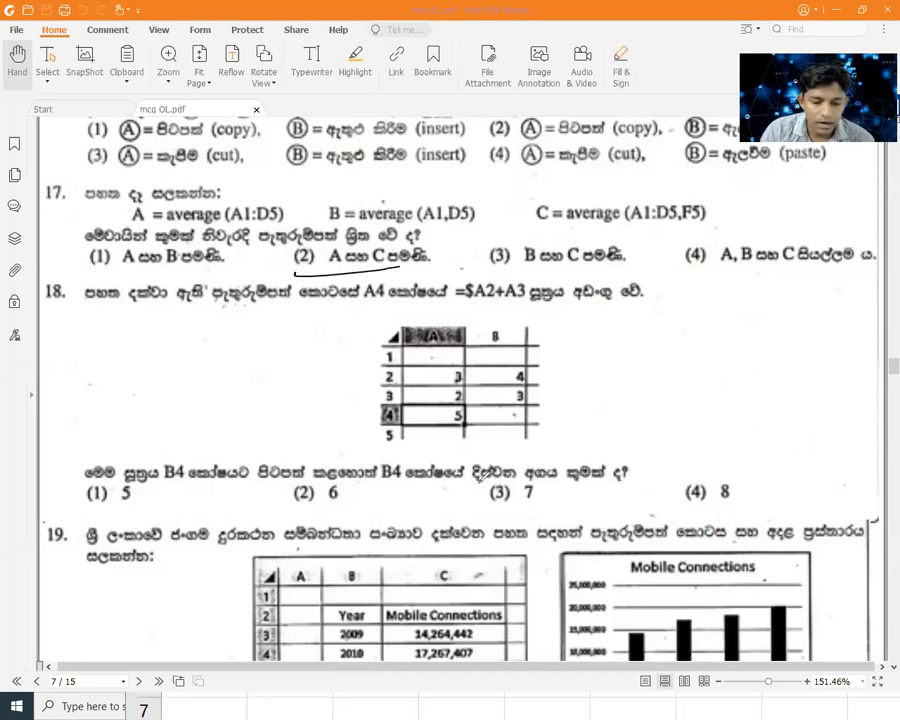
left_click_drag(85, 508, 171, 496)
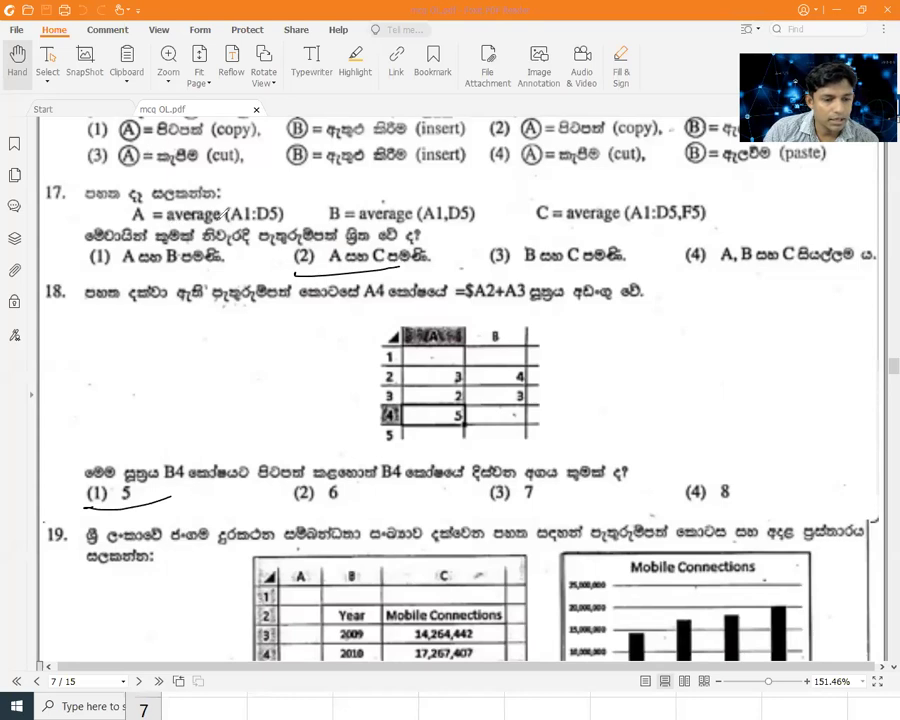
left_click_drag(119, 219, 181, 204)
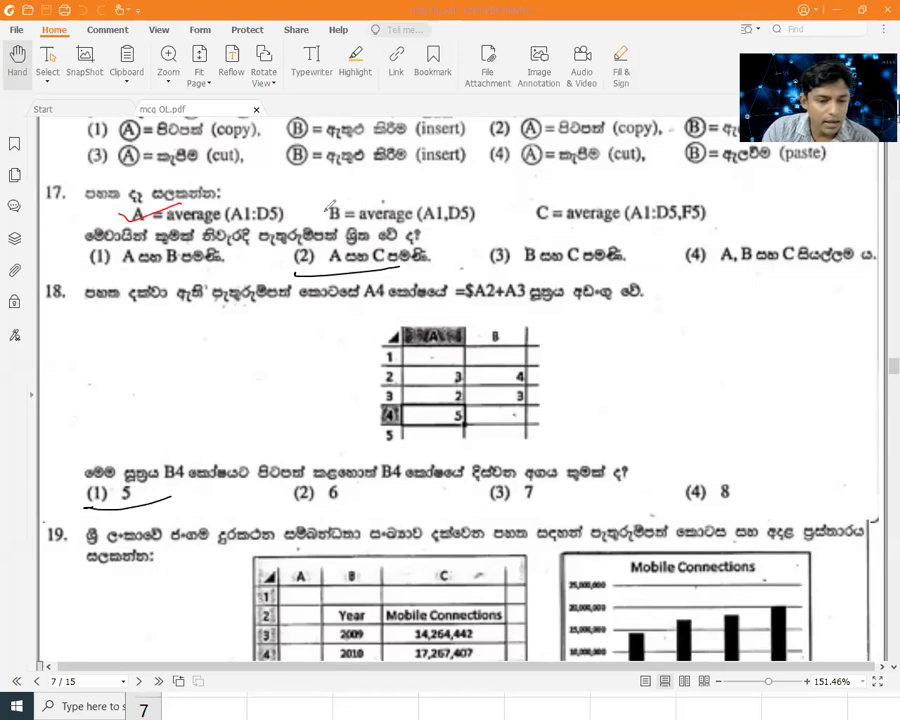
left_click_drag(329, 218, 395, 197)
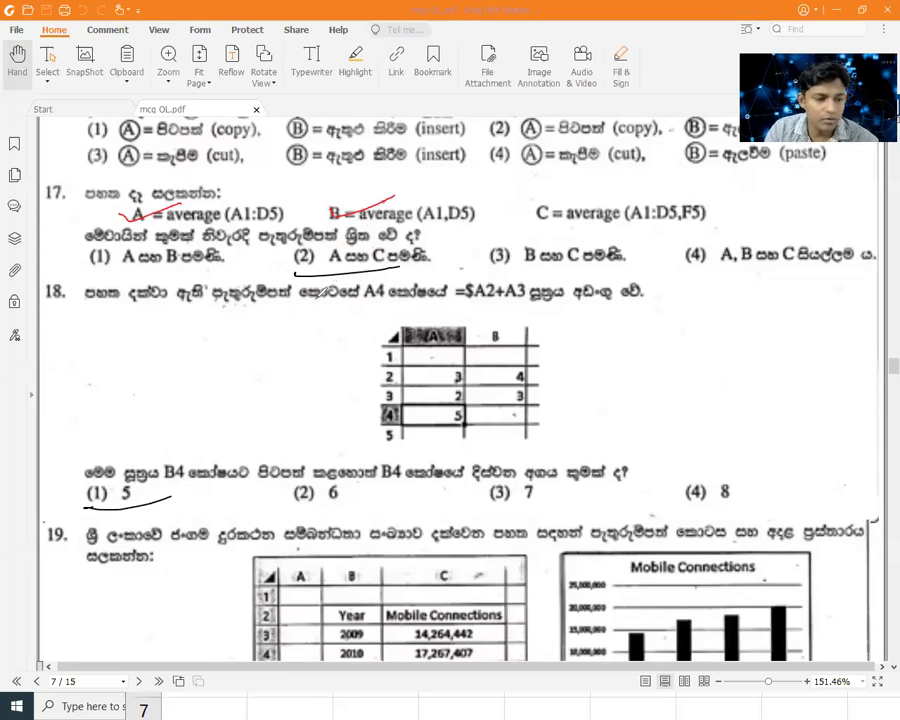
left_click_drag(540, 204, 617, 194)
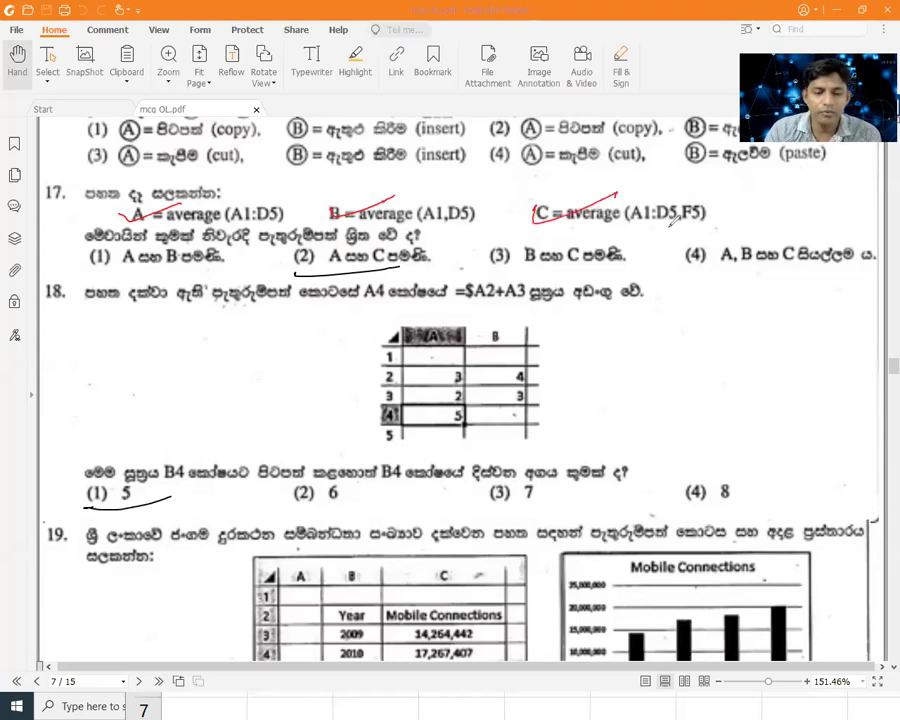
left_click_drag(668, 287, 865, 267)
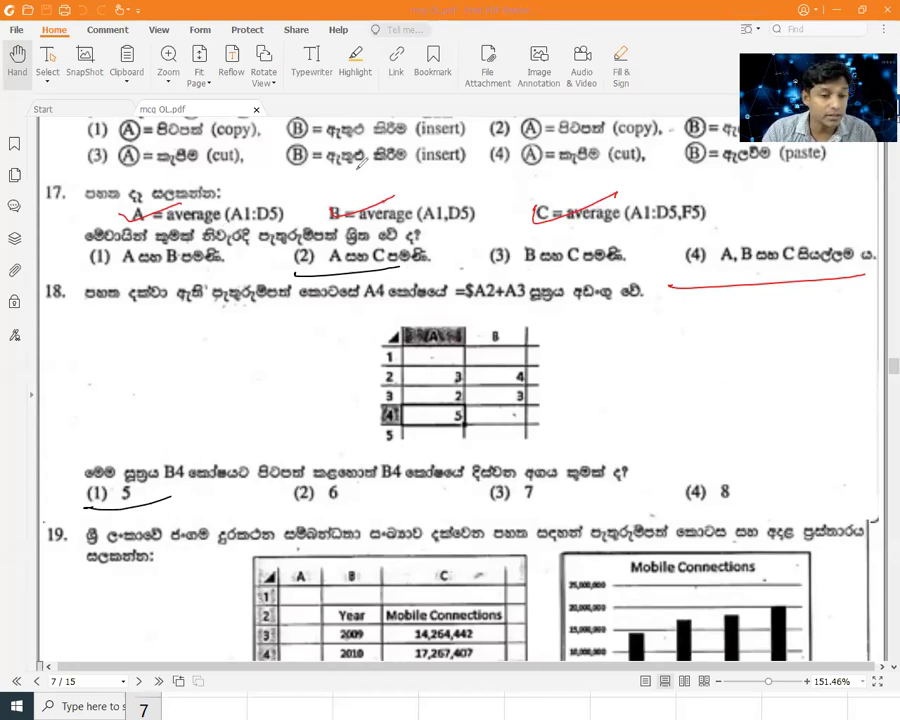
left_click_drag(705, 237, 718, 250)
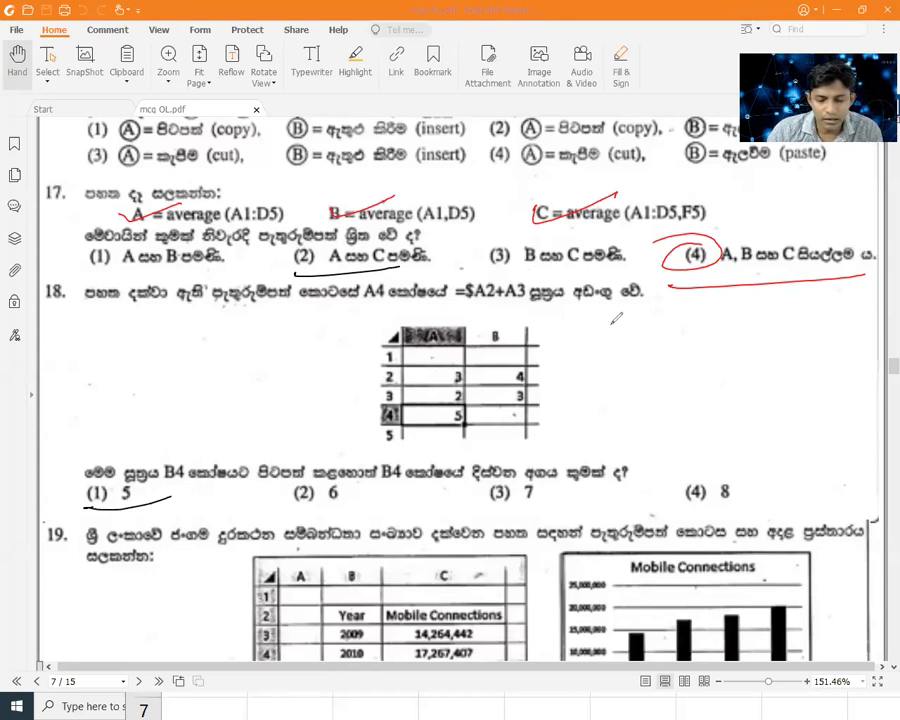
Step: Draw a red arrow under question 18's formula and handwrite =$A2+A3 below it
left_click_drag(682, 320, 697, 316)
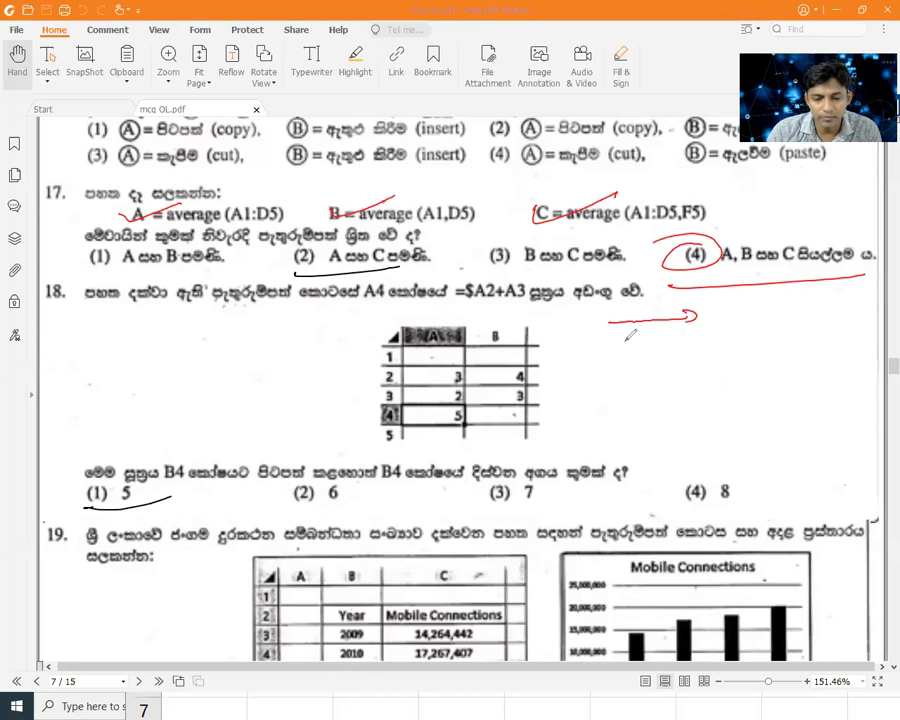
left_click_drag(586, 352, 612, 350)
left_click_drag(586, 358, 630, 360)
mouse_move(636, 338)
left_mouse_down()
mouse_move(634, 364)
mouse_move(668, 360)
mouse_move(666, 352)
mouse_move(690, 358)
left_mouse_up()
left_click_drag(692, 352, 736, 355)
left_click_drag(717, 349, 748, 355)
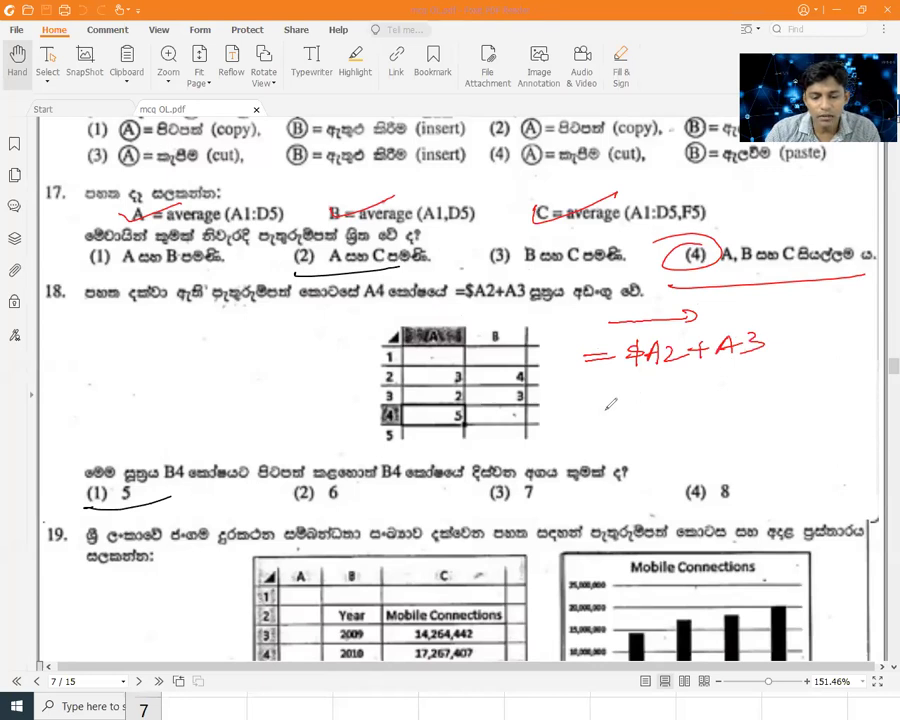
Step: Handwrite the second formula line =$A2+B3 and circle option (2) 6 as the answer
left_click_drag(594, 411, 616, 409)
left_click_drag(594, 418, 618, 416)
mouse_move(652, 400)
left_mouse_down()
mouse_move(636, 418)
mouse_move(644, 423)
mouse_move(682, 390)
mouse_move(686, 410)
left_mouse_up()
mouse_move(668, 405)
left_mouse_down()
mouse_move(722, 394)
mouse_move(714, 404)
mouse_move(774, 385)
left_mouse_up()
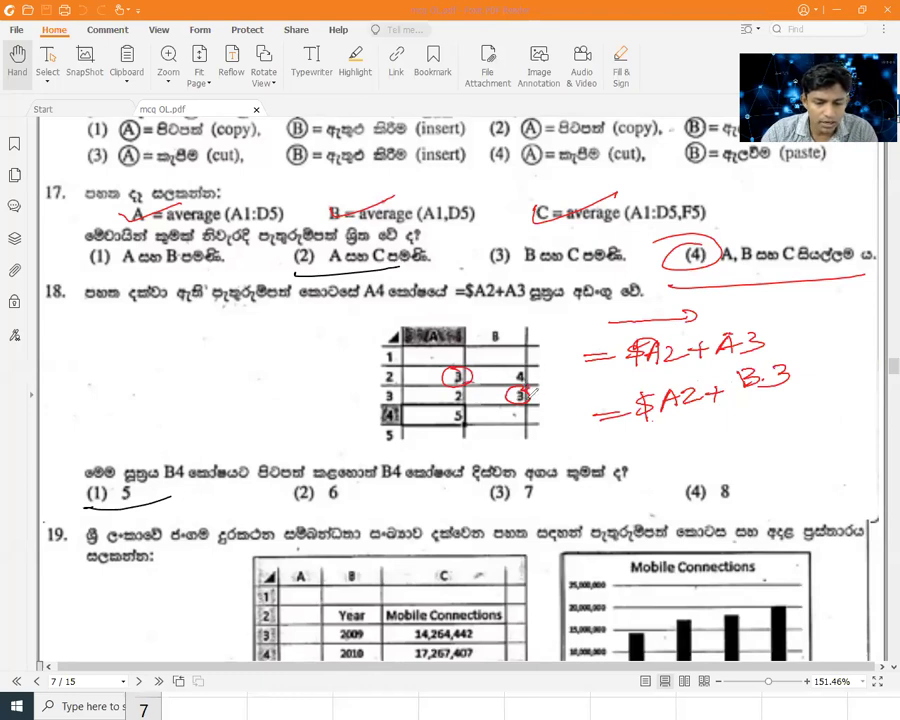
left_click_drag(318, 481, 358, 517)
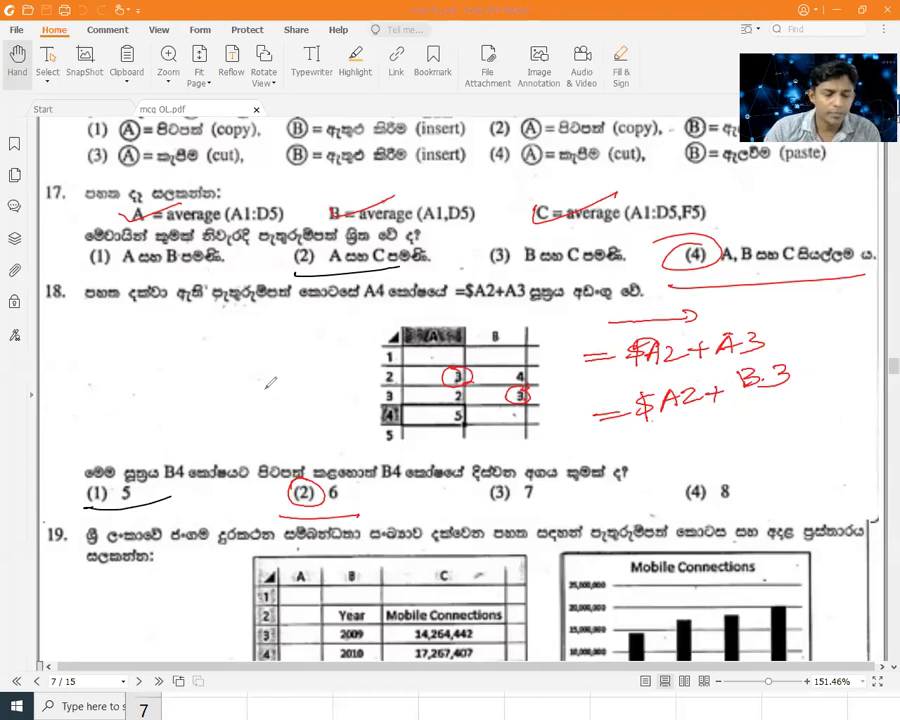
Step: Handwrite =$A$ left of question 18's table, retrace the arrow, and arrow-underline option (2) 6
left_click_drag(77, 354, 111, 352)
mouse_move(76, 363)
left_mouse_down()
mouse_move(148, 360)
mouse_move(146, 352)
mouse_move(104, 368)
mouse_move(110, 384)
left_mouse_up()
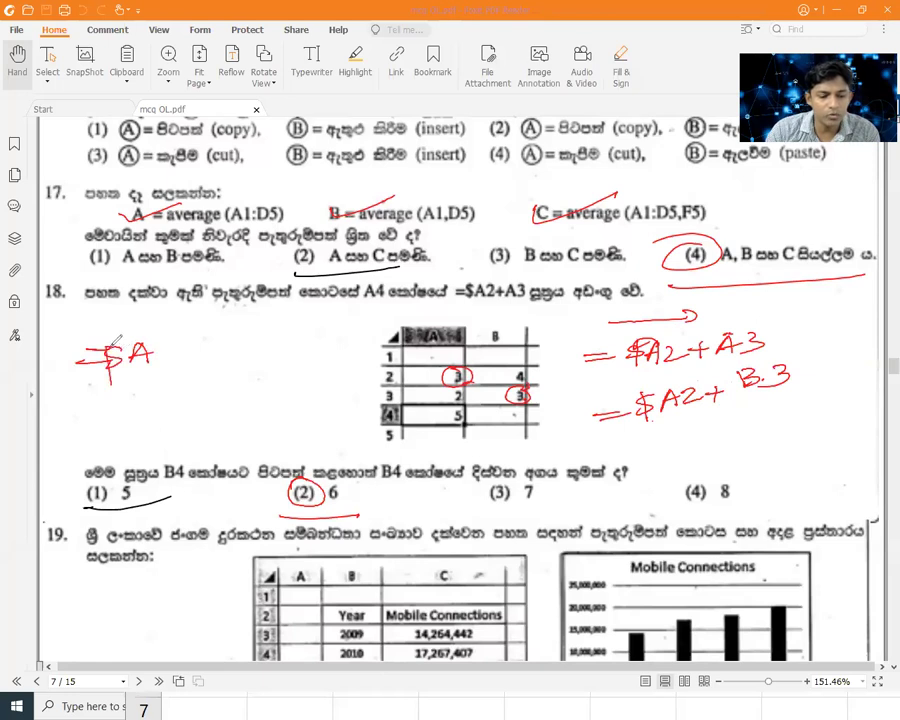
mouse_move(183, 346)
left_mouse_down()
mouse_move(163, 372)
mouse_move(174, 381)
left_mouse_up()
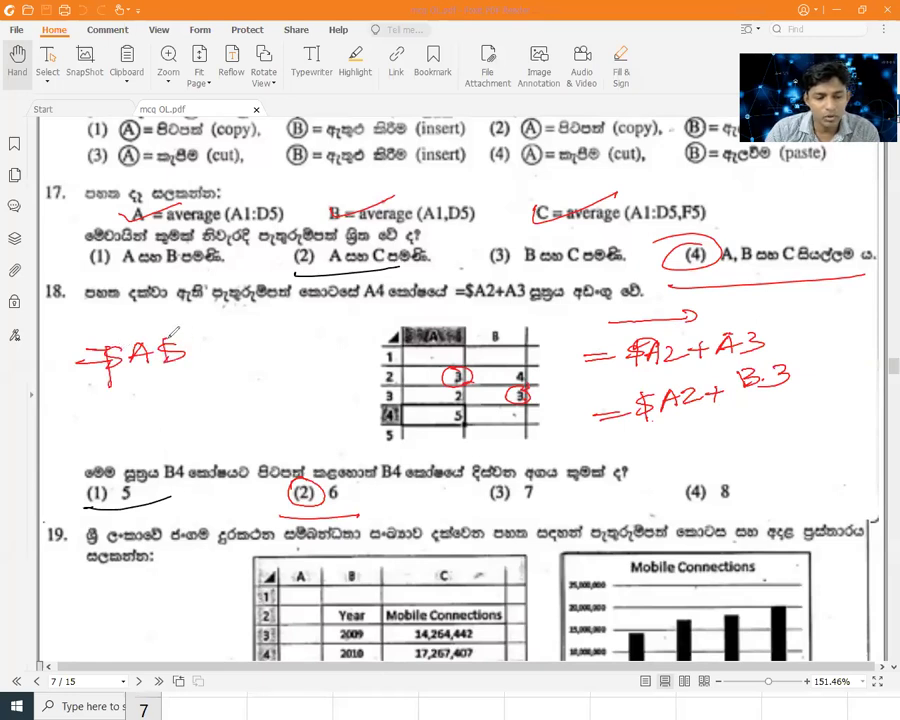
left_click_drag(203, 340, 204, 368)
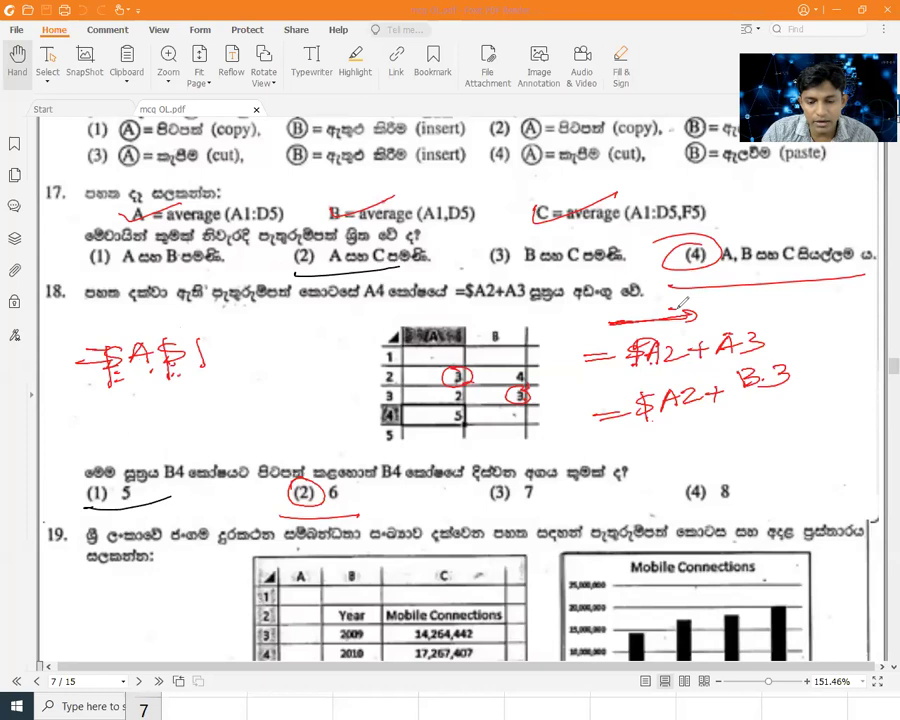
left_click_drag(610, 323, 704, 318)
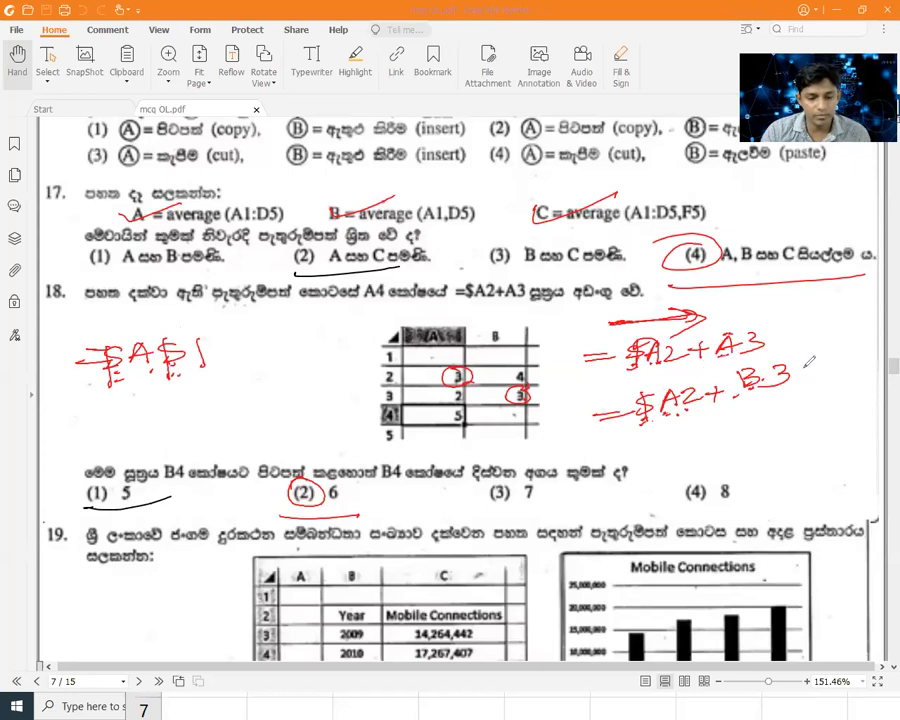
left_click_drag(288, 512, 365, 507)
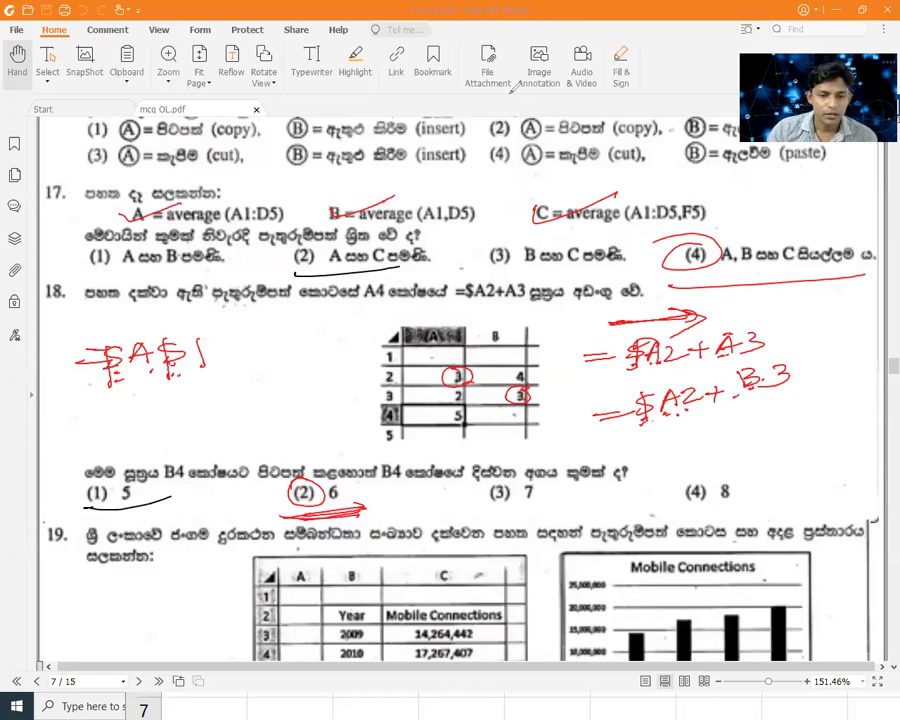
Step: Bring Excel's Book1 forward over the PDF and clear the old data from B2:D6
left_click(247, 706)
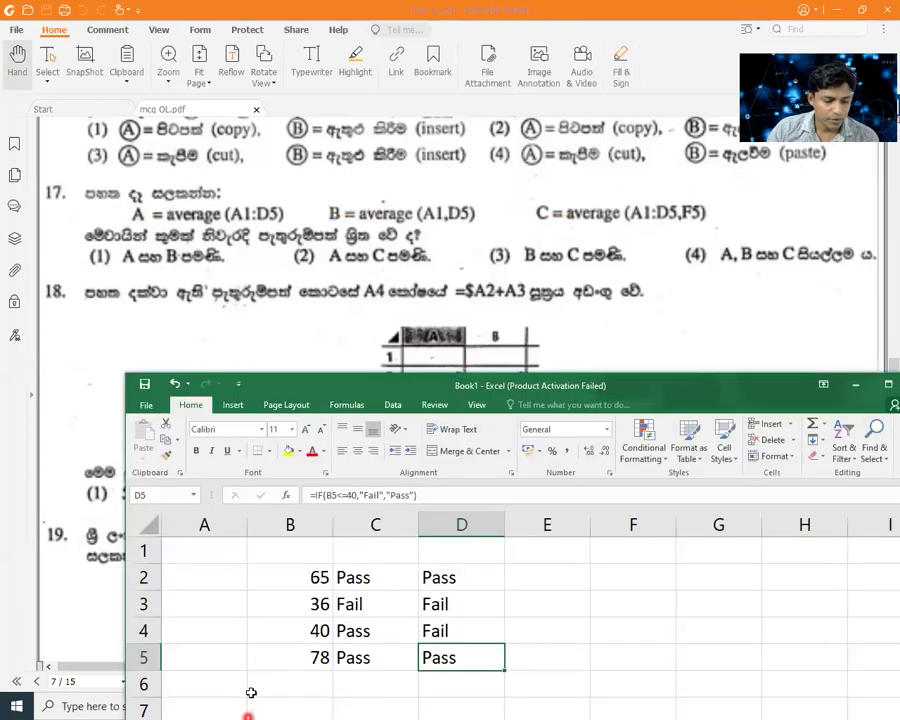
left_click_drag(265, 383, 168, 68)
left_click_drag(205, 262, 360, 352)
key("Delete")
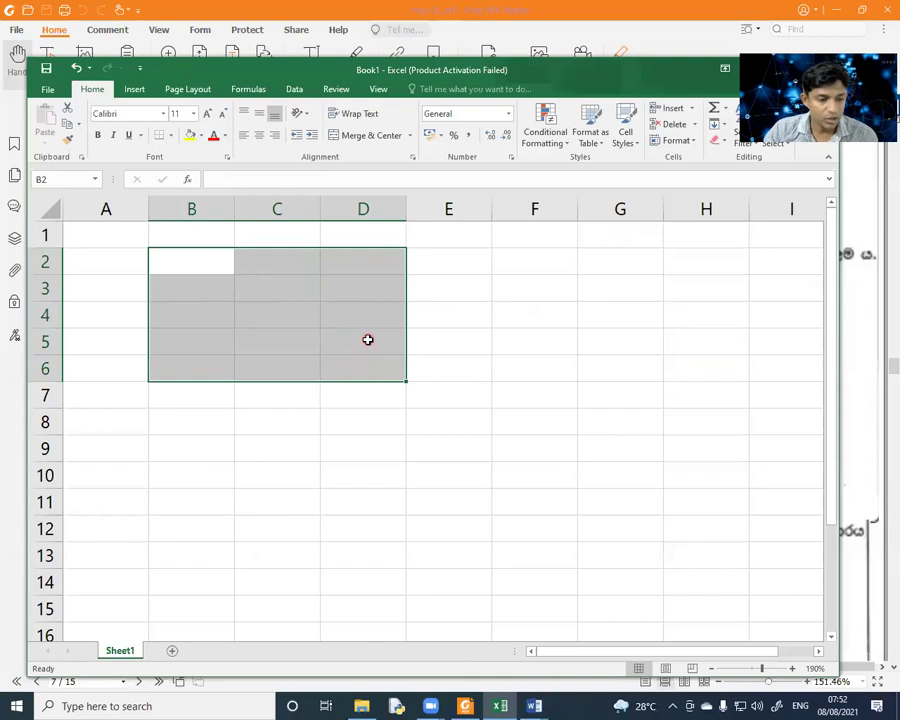
Step: Enter 4 in A1 and 5, 8, 3, 6 down B1:B4
left_click(136, 240)
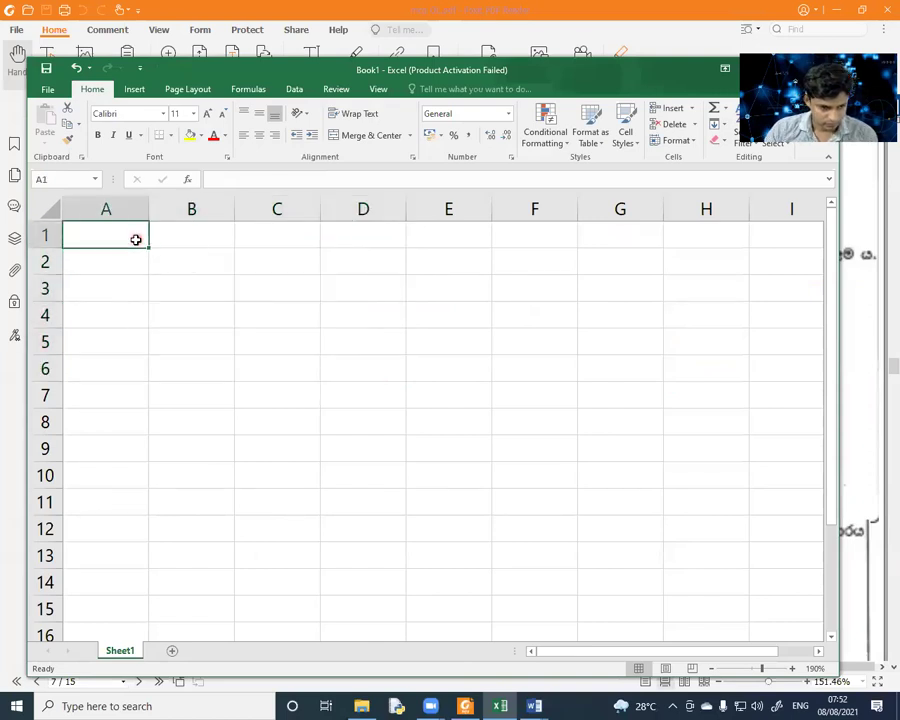
type("4")
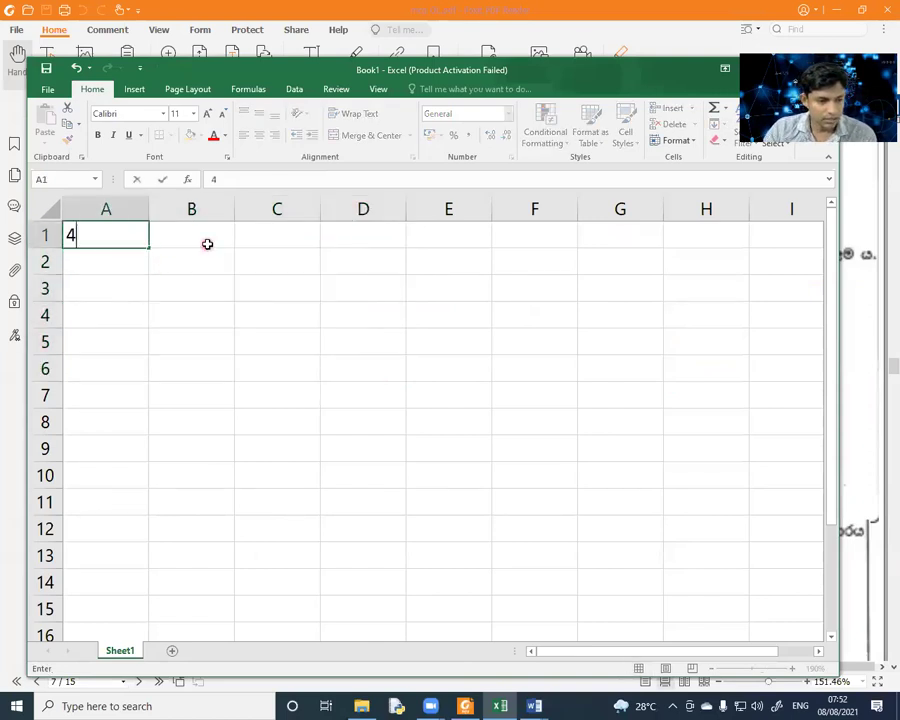
left_click(207, 240)
type("5")
left_click(210, 264)
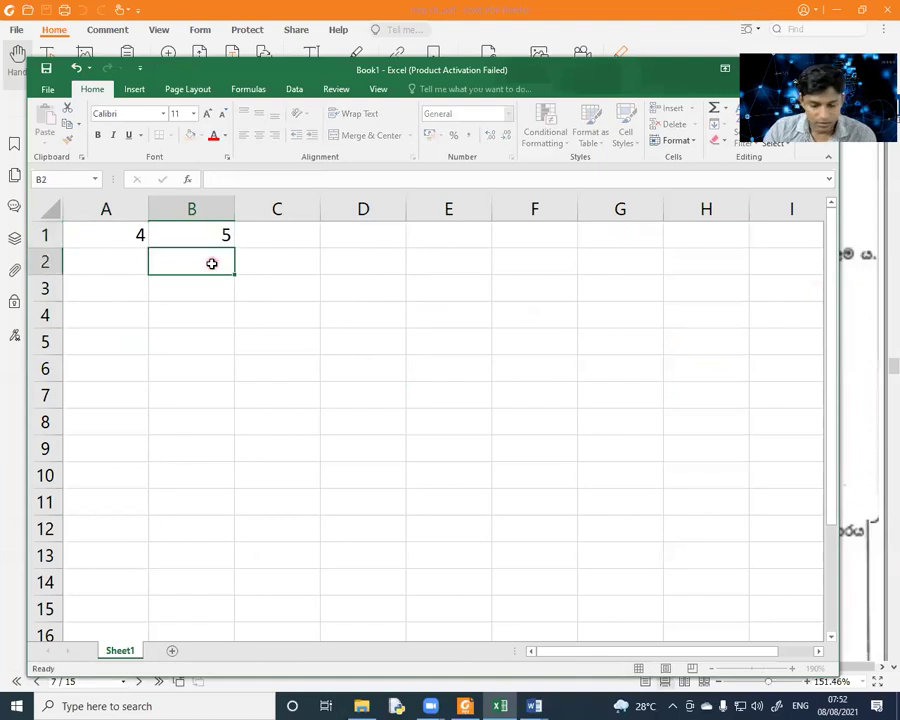
type("8")
left_click(211, 290)
type("3")
left_click(198, 316)
type("6")
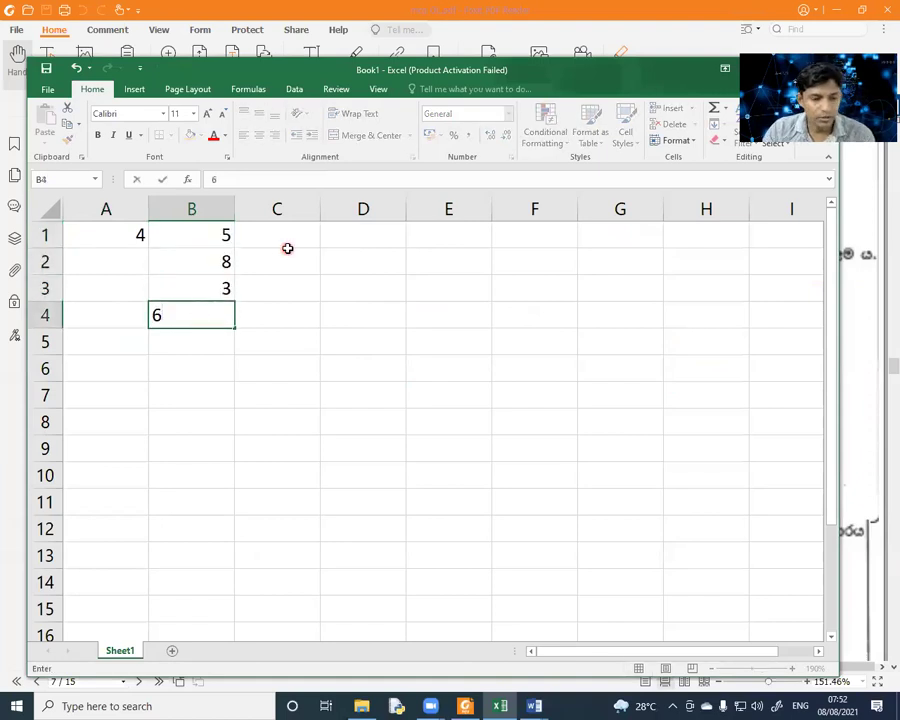
Step: Enter the formula =A1+B1 in C1 so it shows 9
left_click(304, 242)
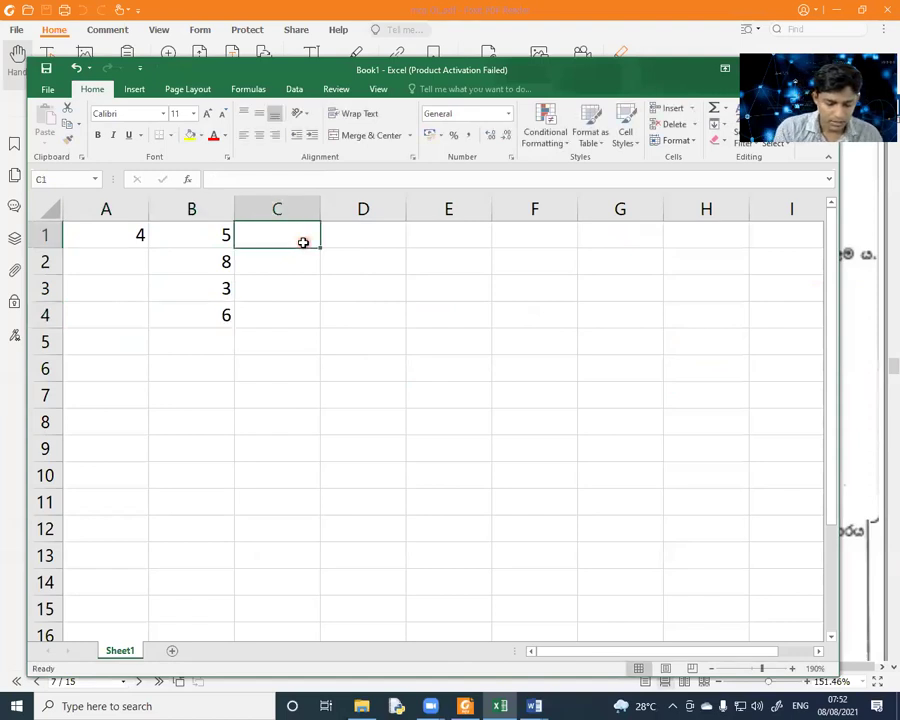
type("=")
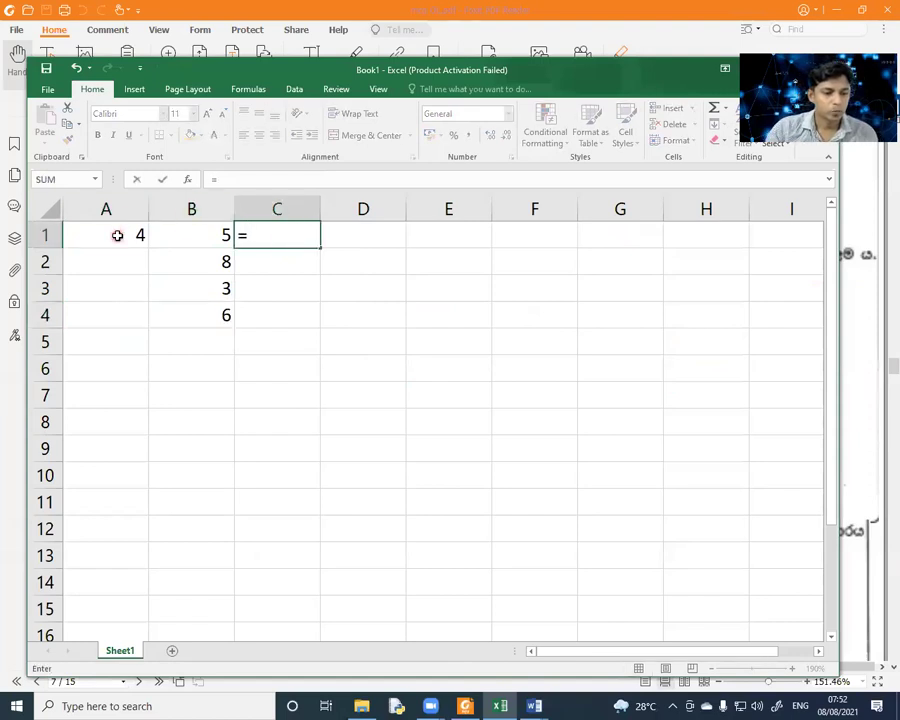
left_click(118, 233)
type("+")
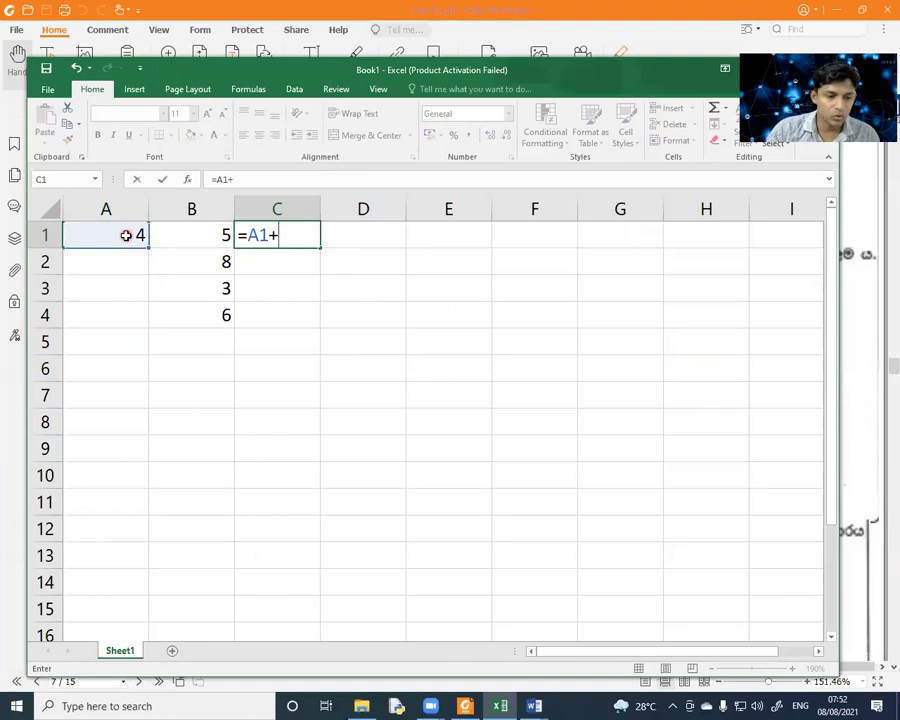
left_click(207, 236)
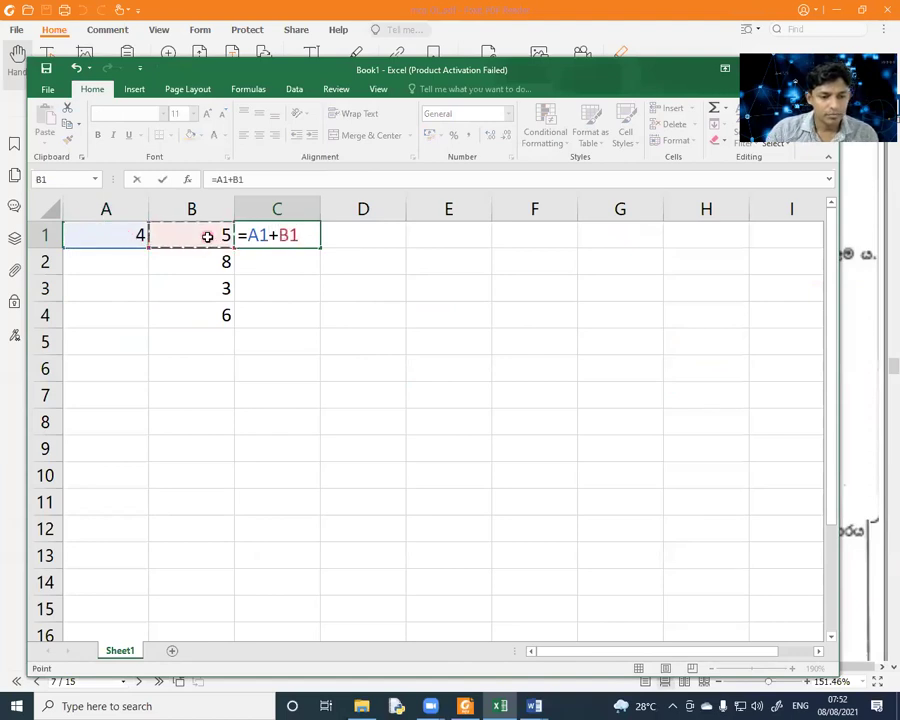
key("Return")
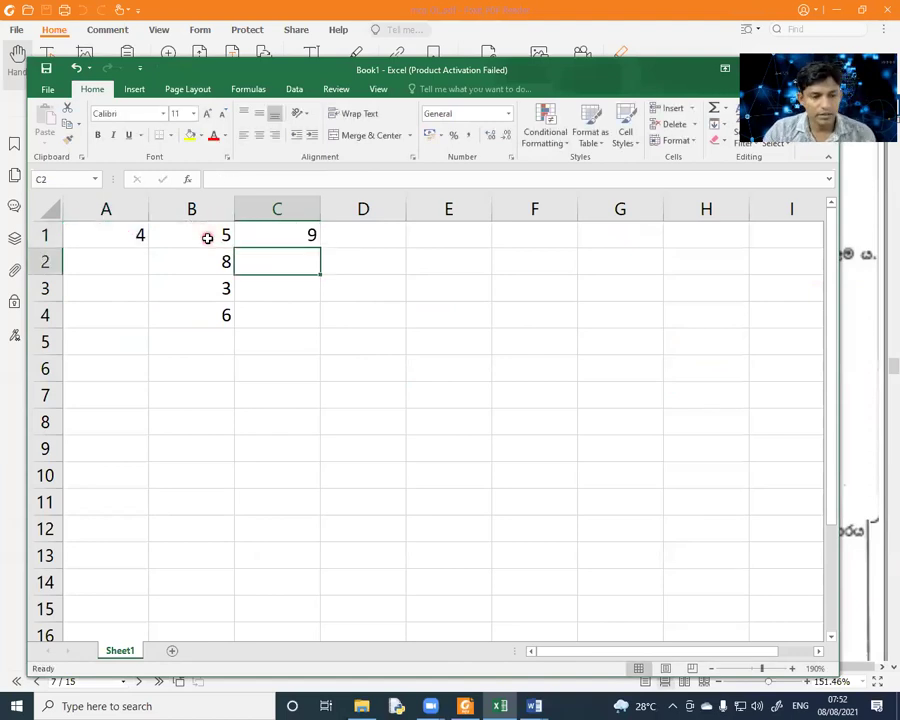
Step: Fill C1's =A1+B1 formula down to C4
left_click(308, 235)
left_click_drag(318, 247, 307, 319)
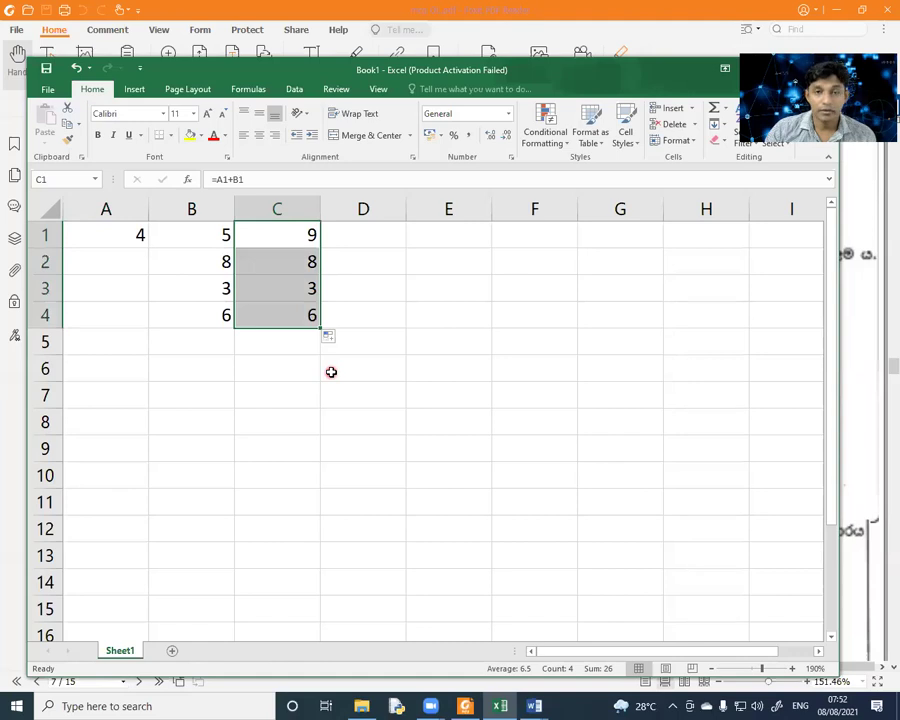
left_click(331, 371)
Step: Inspect C1 to C4 to show the references shift to =A2+B2, =A3+B3, =A4+B4
double_click(306, 235)
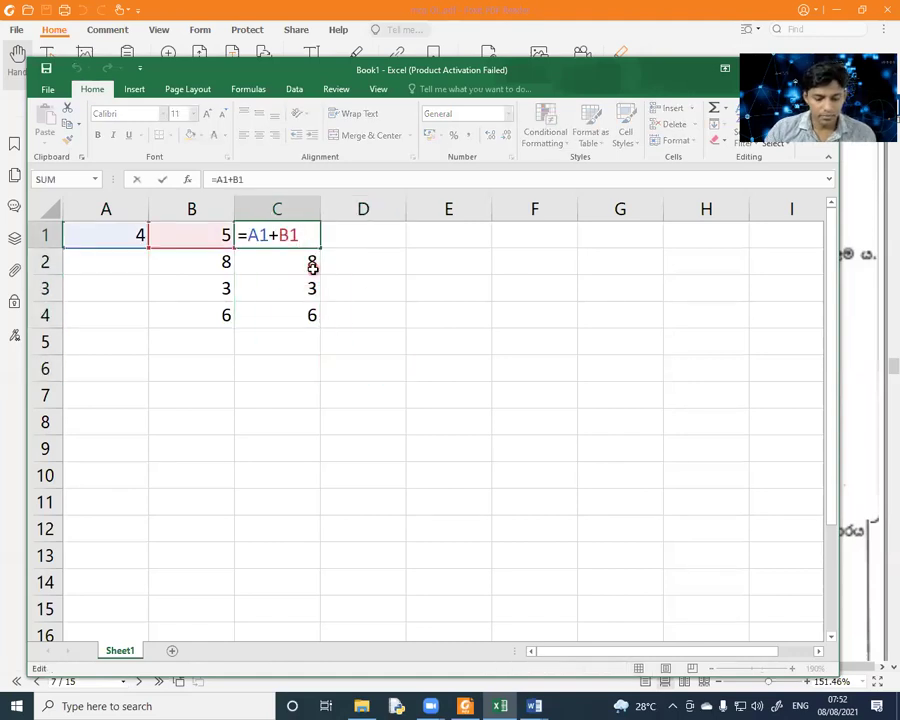
key("Return")
double_click(309, 262)
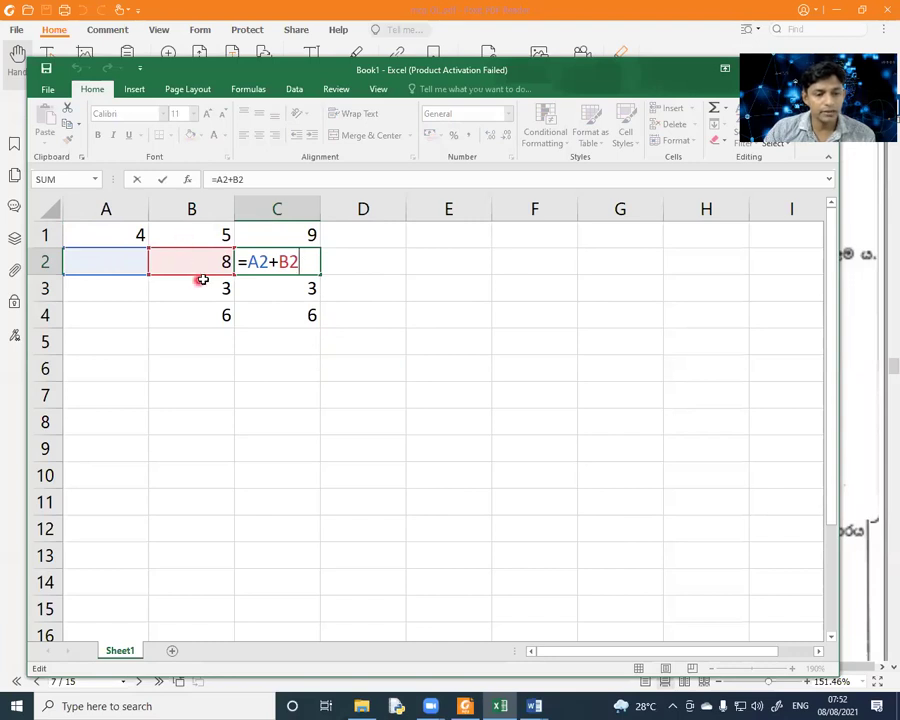
key("Return")
double_click(301, 281)
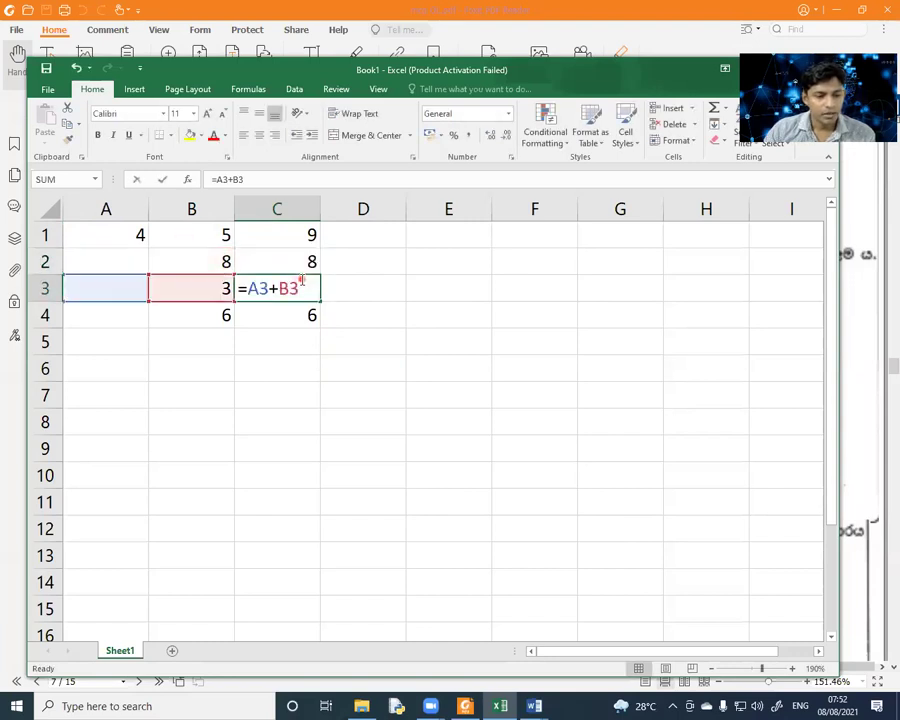
key("Return")
key("ctrl+Up")
left_click(300, 316)
double_click(300, 316)
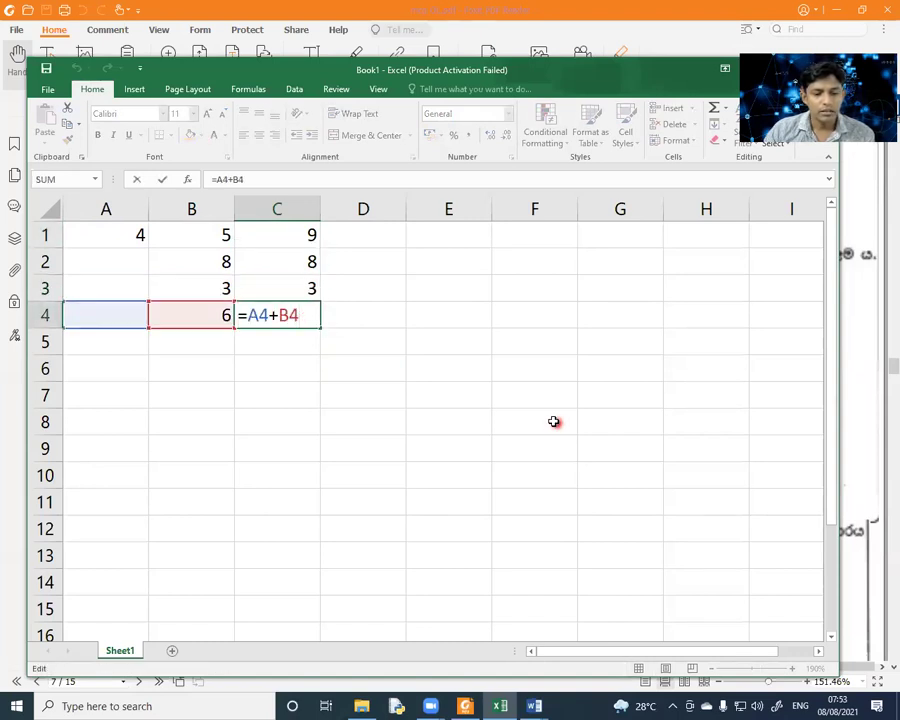
key("Return")
left_click(296, 236)
Step: Change C1's formula to =A1*B1 and fill it down to C4
double_click(288, 236)
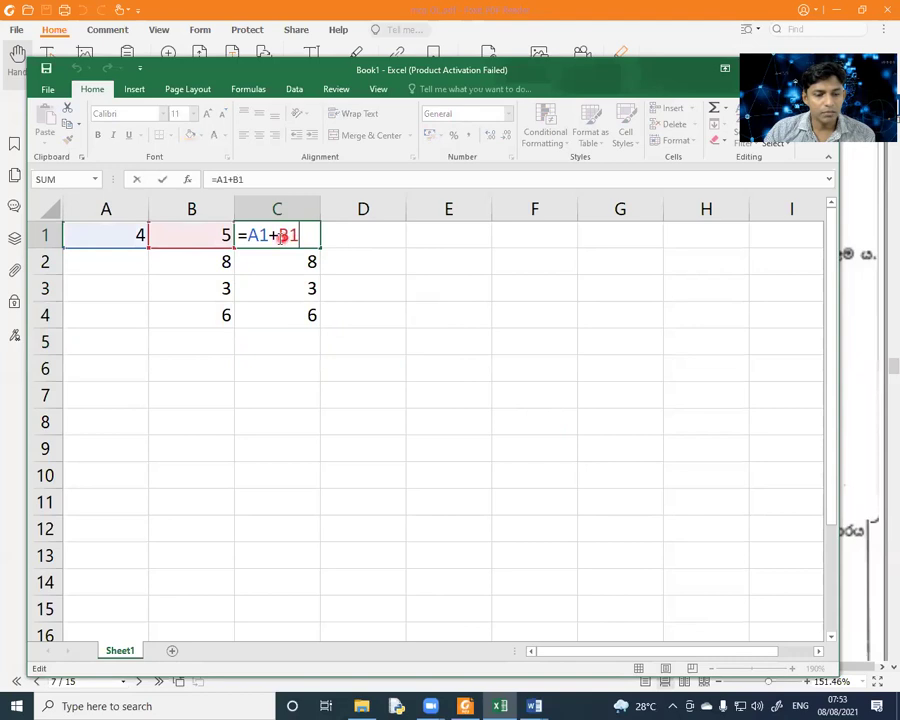
key("BackSpace")
type("*")
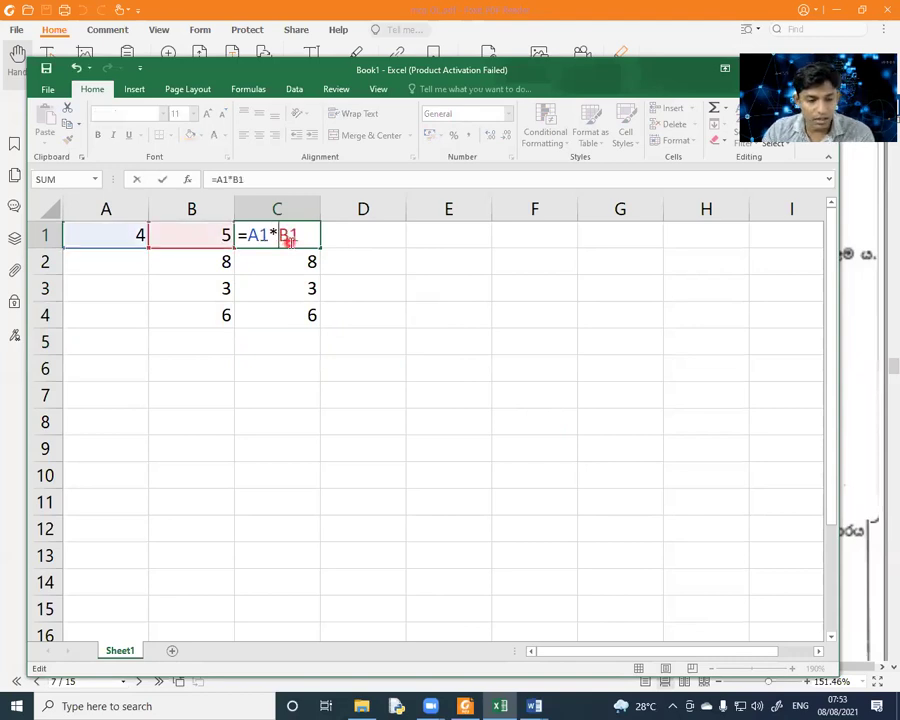
key("Return")
left_click(297, 236)
left_click_drag(319, 248, 318, 322)
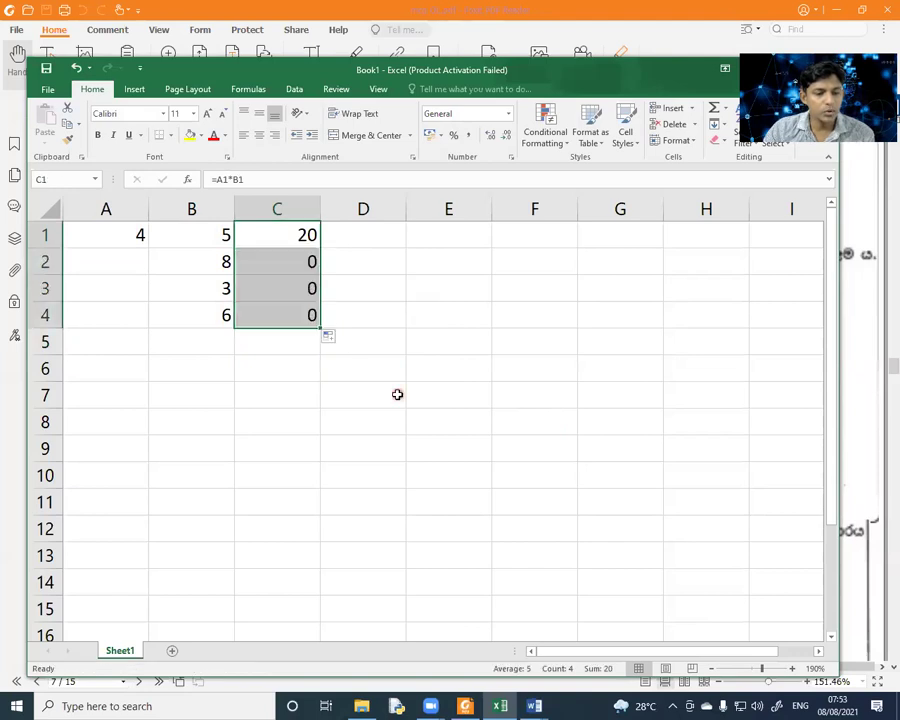
left_click(385, 393)
Step: Inspect C1:C4's multiplication formulas, then reopen C1 with the cursor between A and 1
double_click(301, 235)
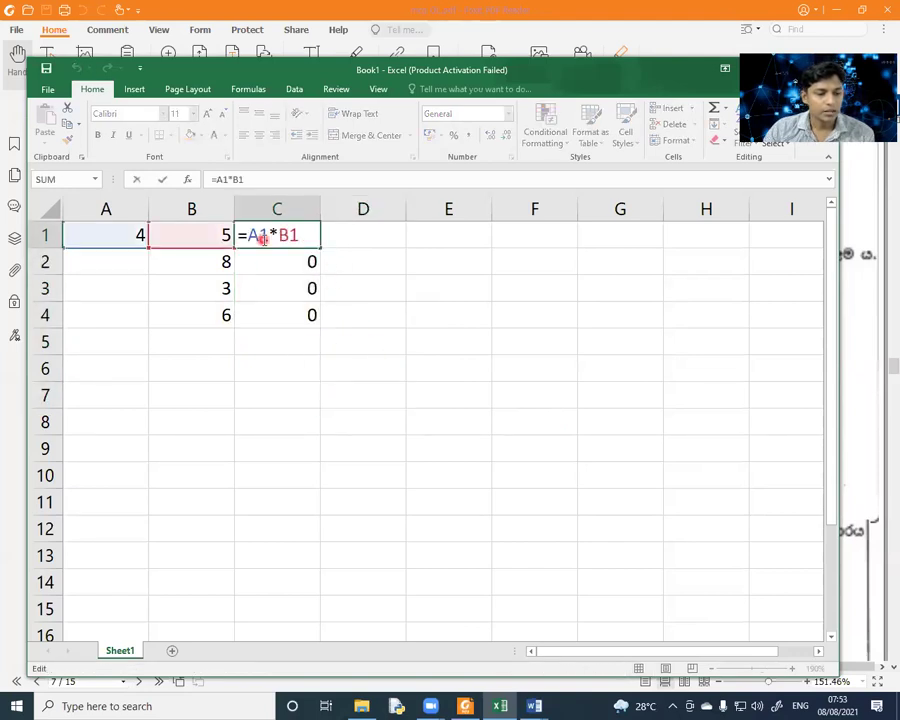
key("Return")
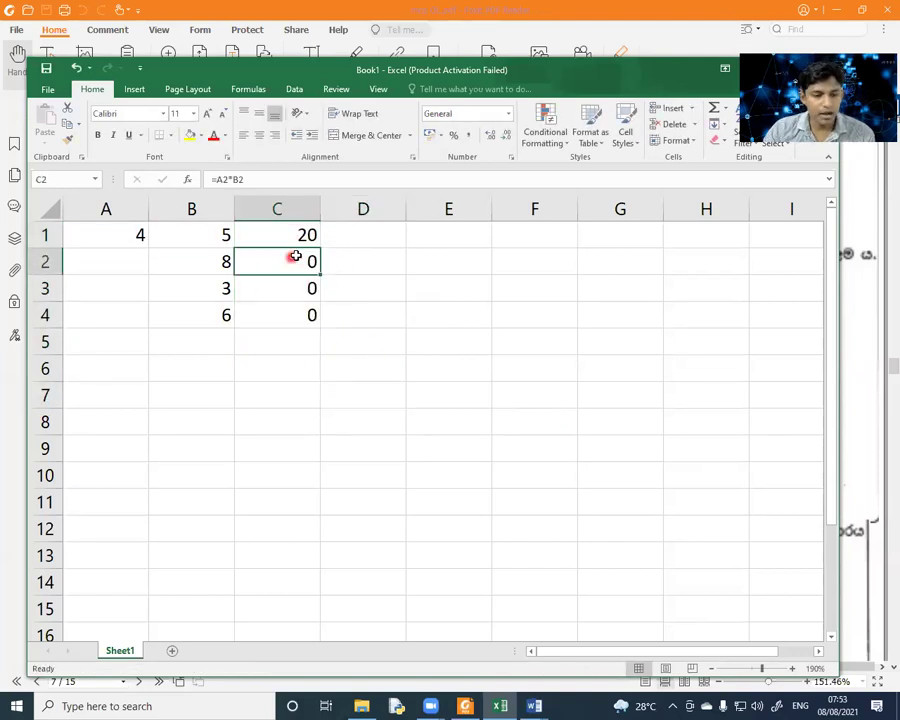
double_click(296, 257)
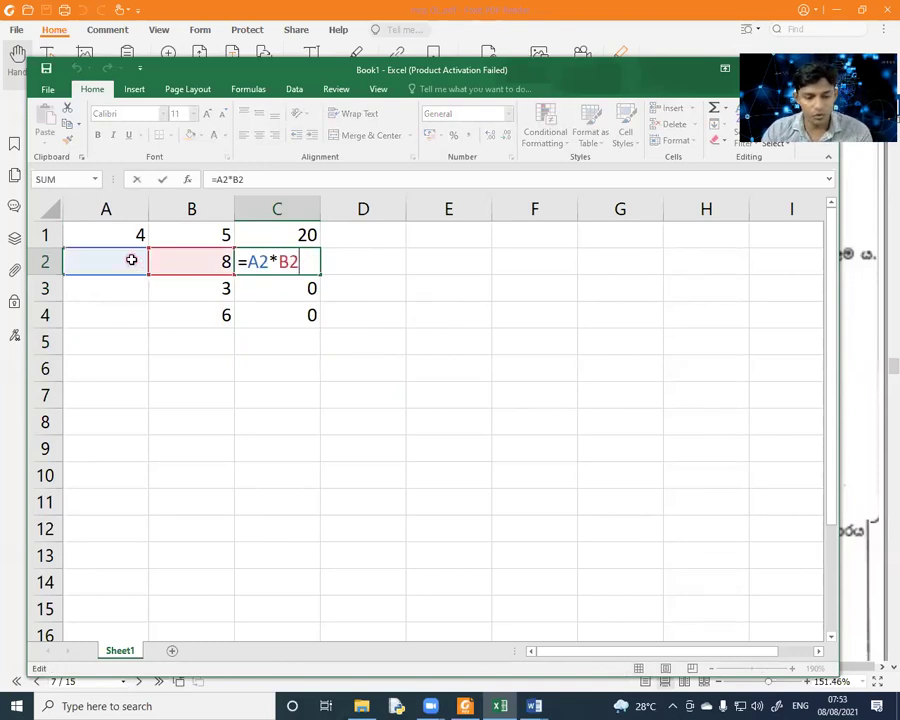
key("Return")
double_click(290, 289)
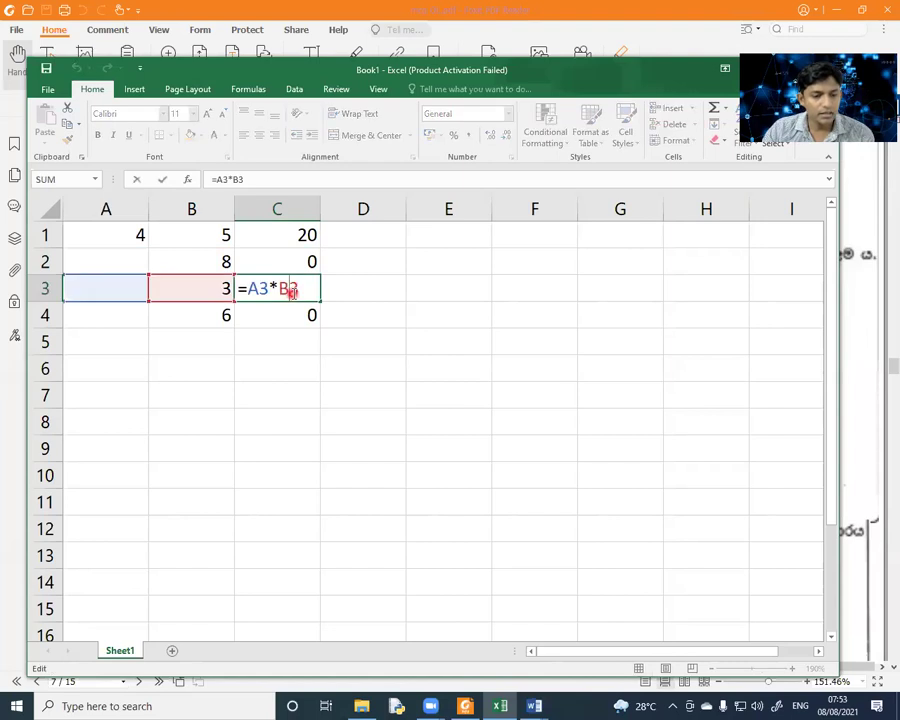
key("Return")
double_click(288, 315)
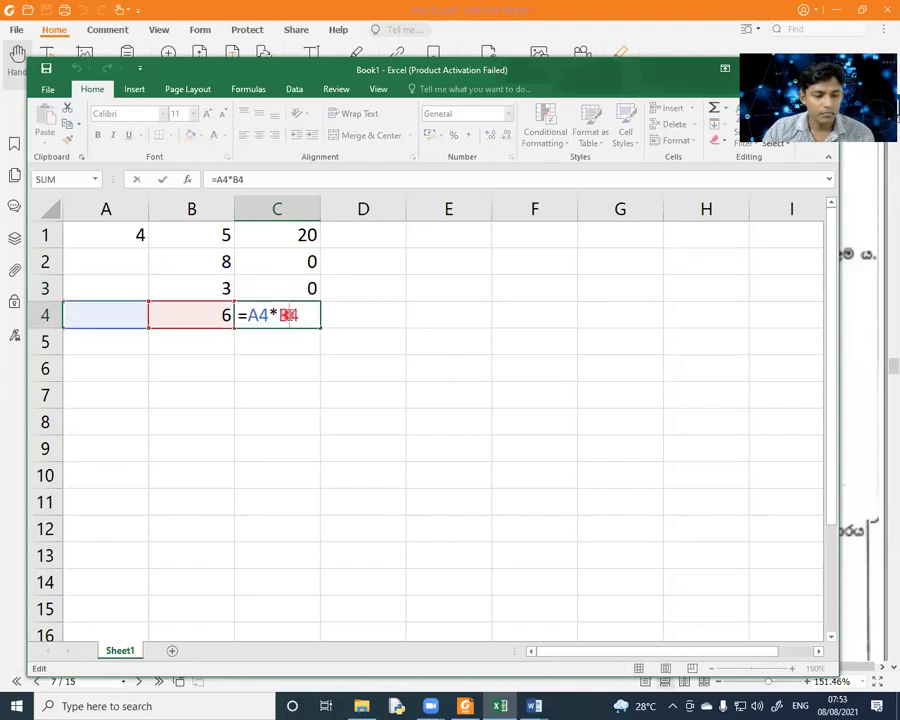
key("Return")
double_click(295, 237)
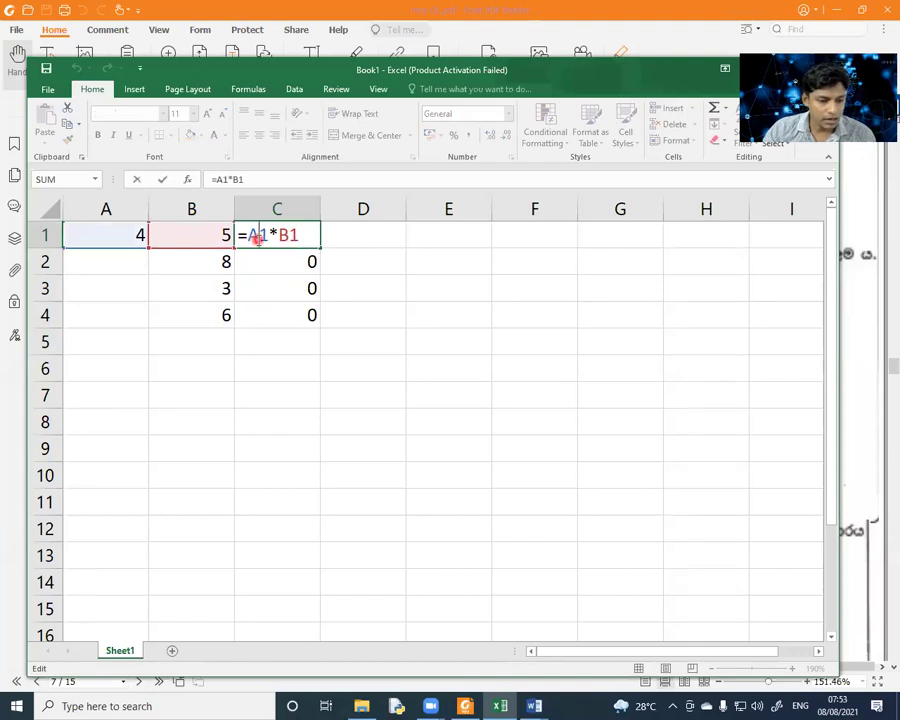
left_click(260, 237)
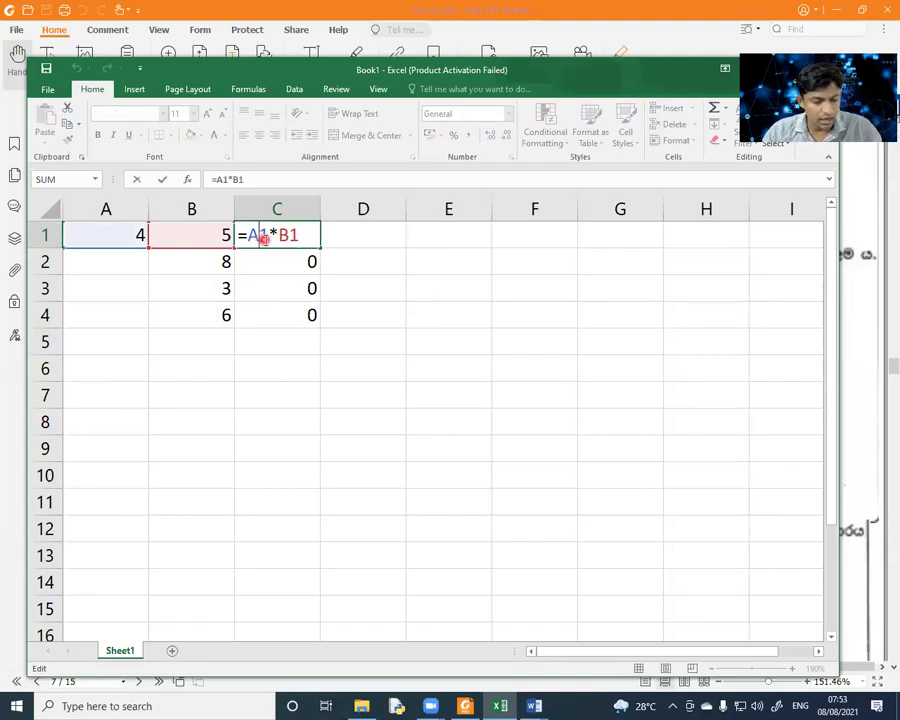
Step: Make C1 =A$1*B1 and fill it down to C4
type("$")
left_click(290, 235)
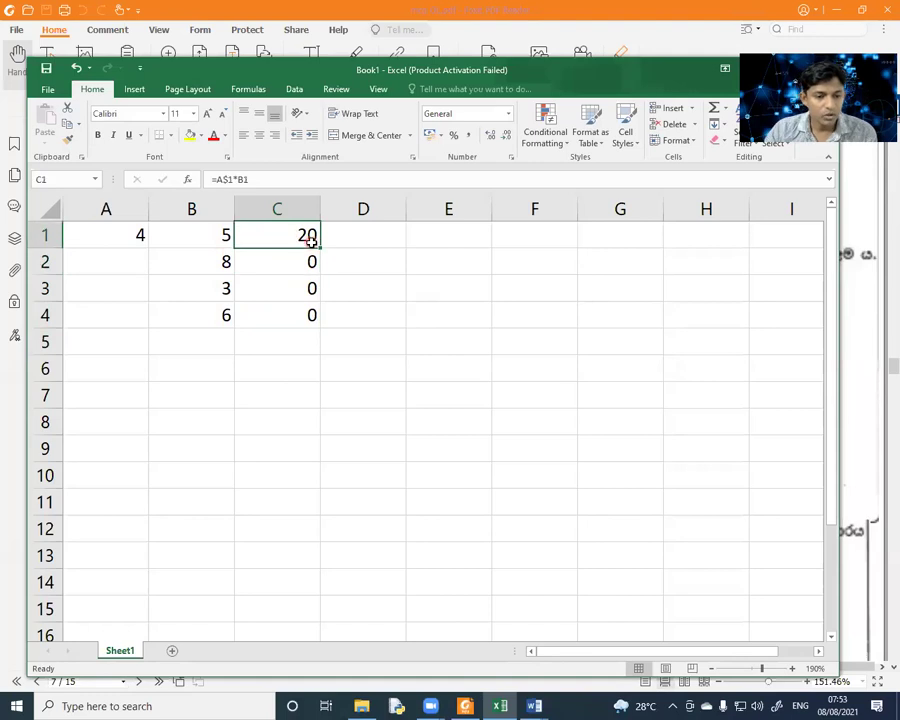
left_click_drag(320, 248, 308, 316)
left_click(413, 384)
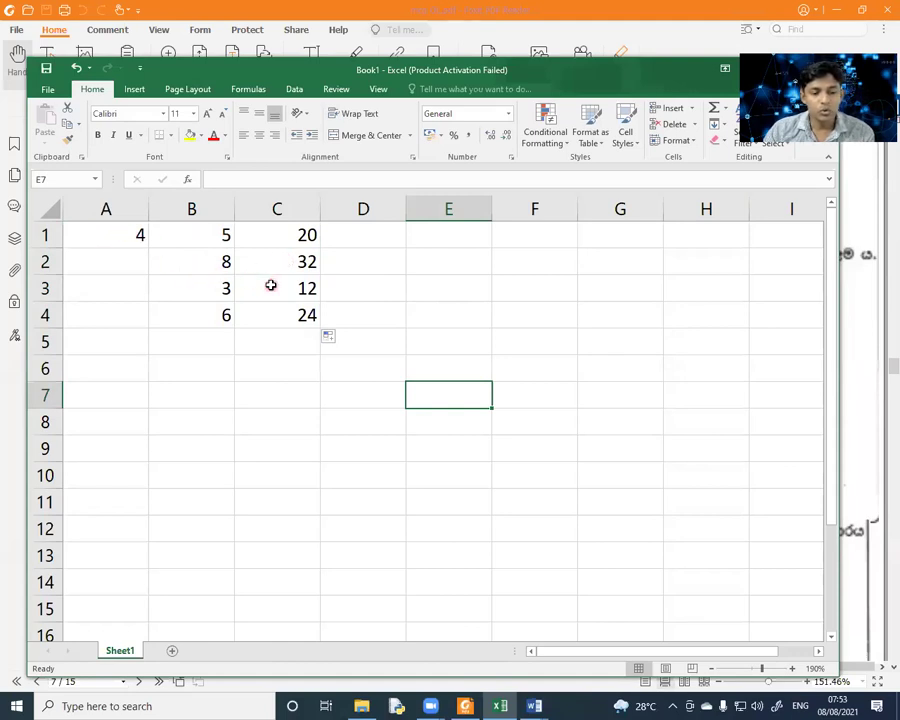
Step: Inspect C1:C4 to confirm each formula keeps A$1, =A$1*B2 through =A$1*B4
double_click(303, 236)
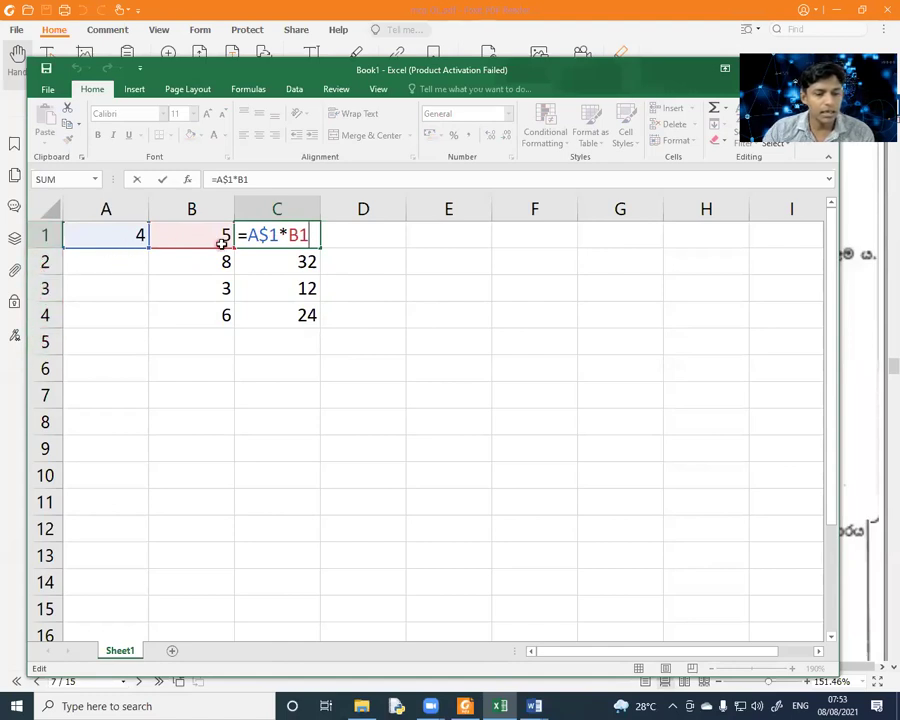
key("Return")
double_click(293, 256)
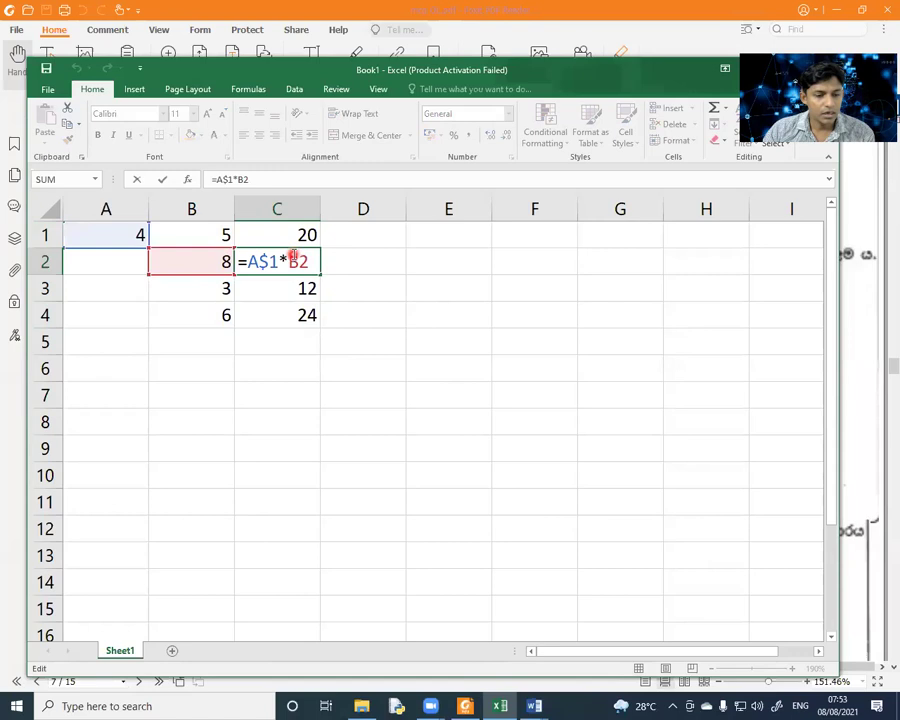
key("Return")
double_click(295, 287)
key("Return")
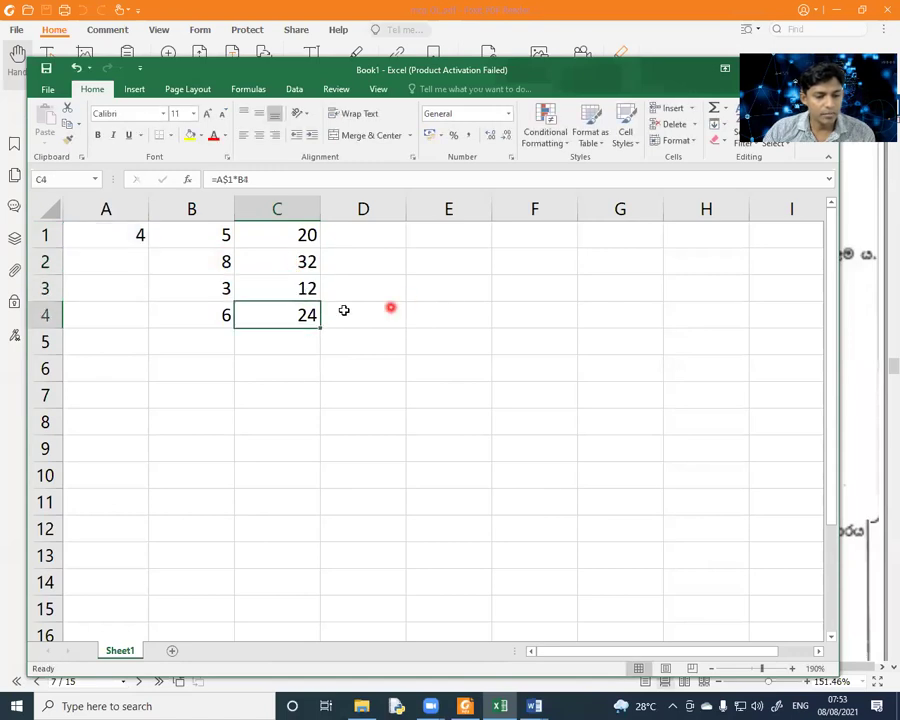
double_click(290, 315)
key("Return")
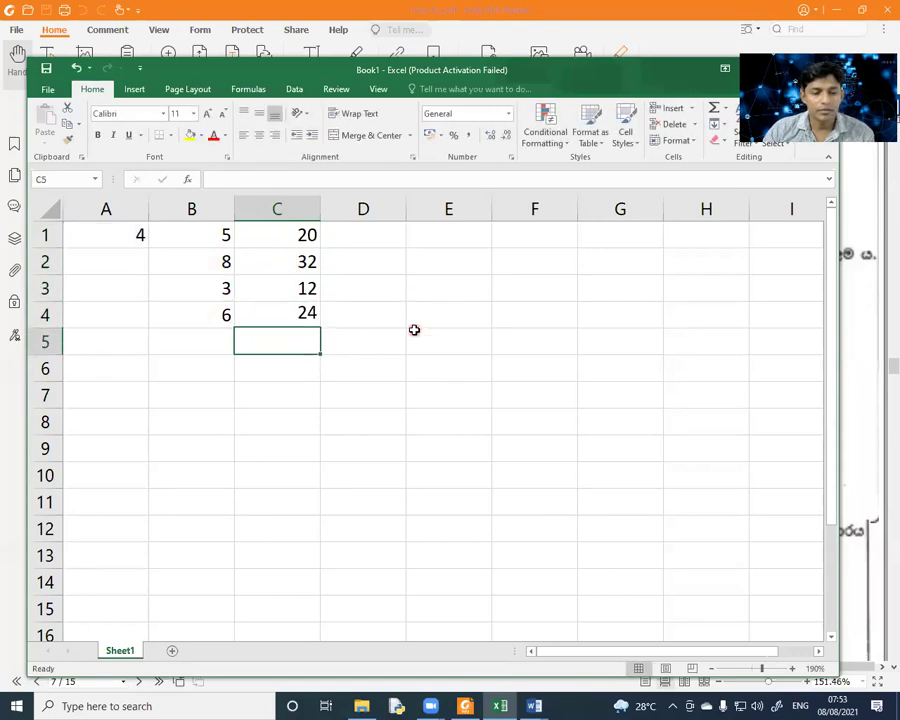
left_click(278, 234)
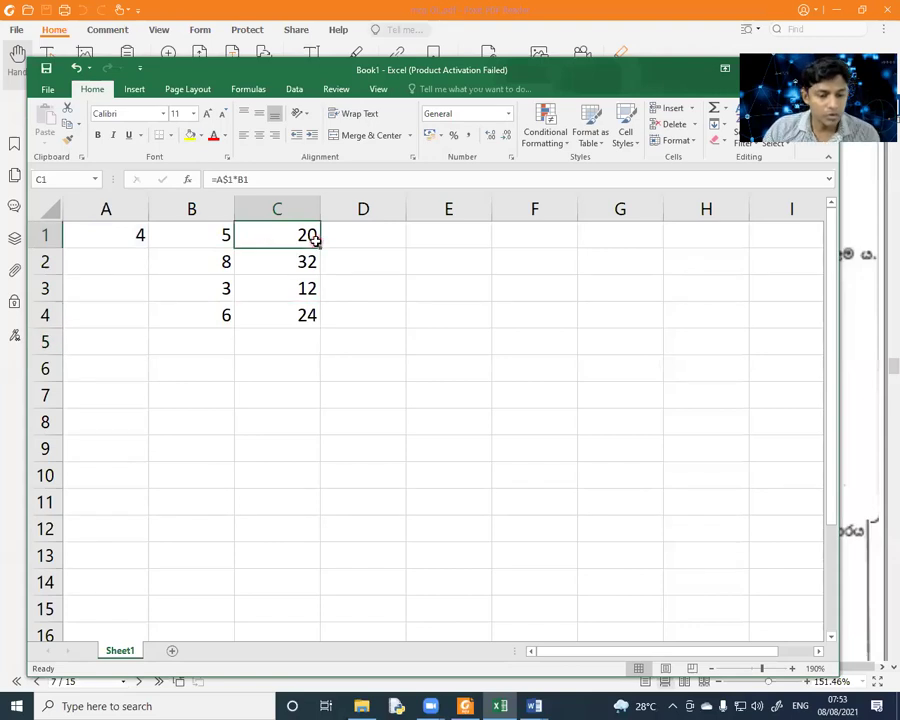
Step: Copy C1's formula across into D1, giving =B$1*C1 showing 100
left_click_drag(319, 246, 383, 244)
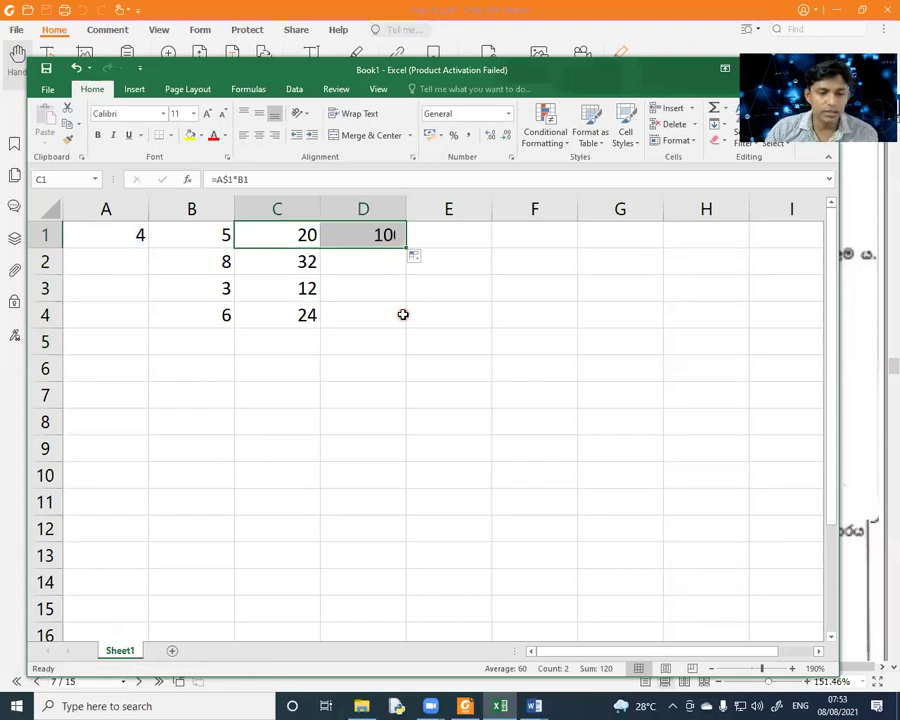
left_click(394, 234)
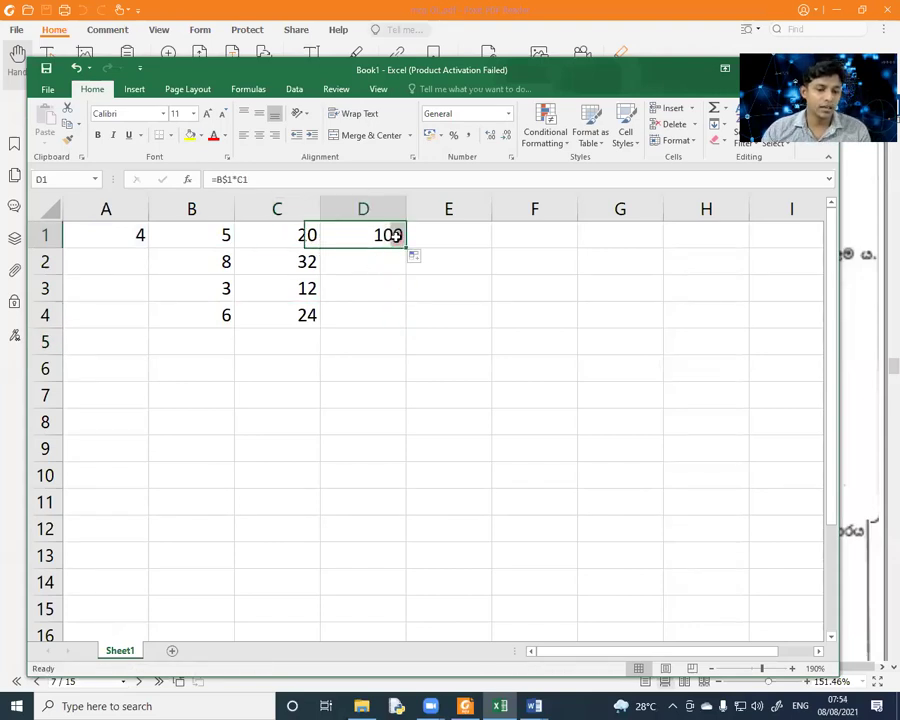
double_click(394, 234)
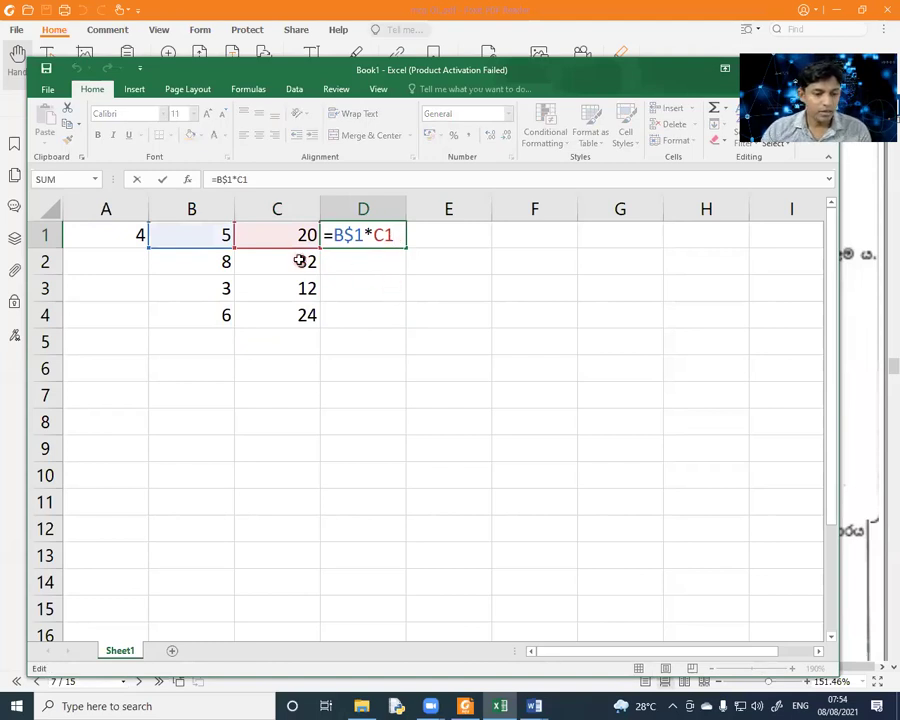
key("Return")
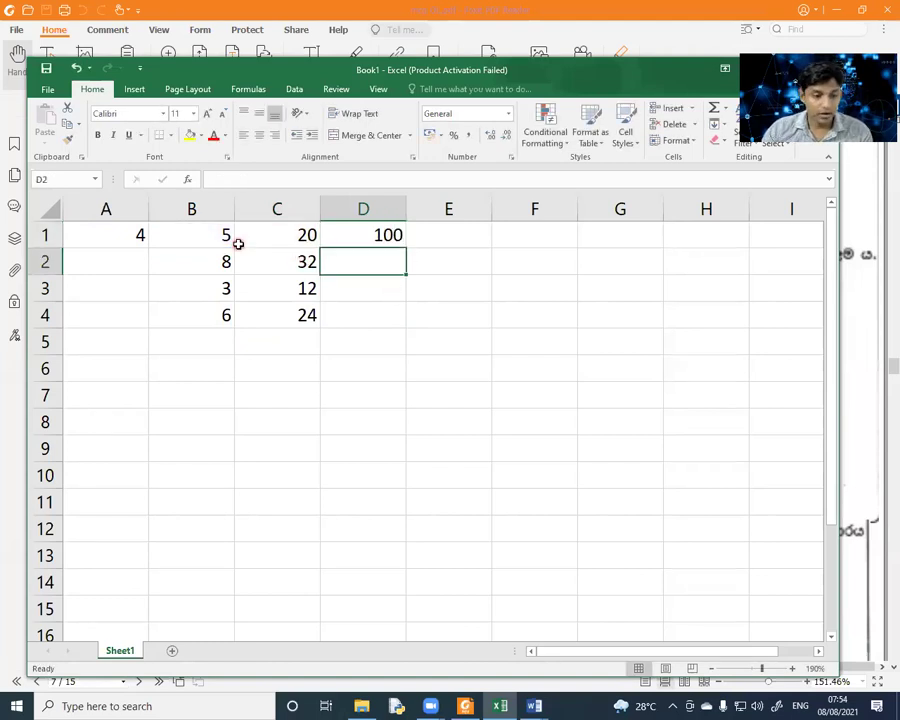
Step: Compare C1's =A$1*B1 with D1's formula, then reopen C1 for editing
left_click(240, 234)
double_click(262, 236)
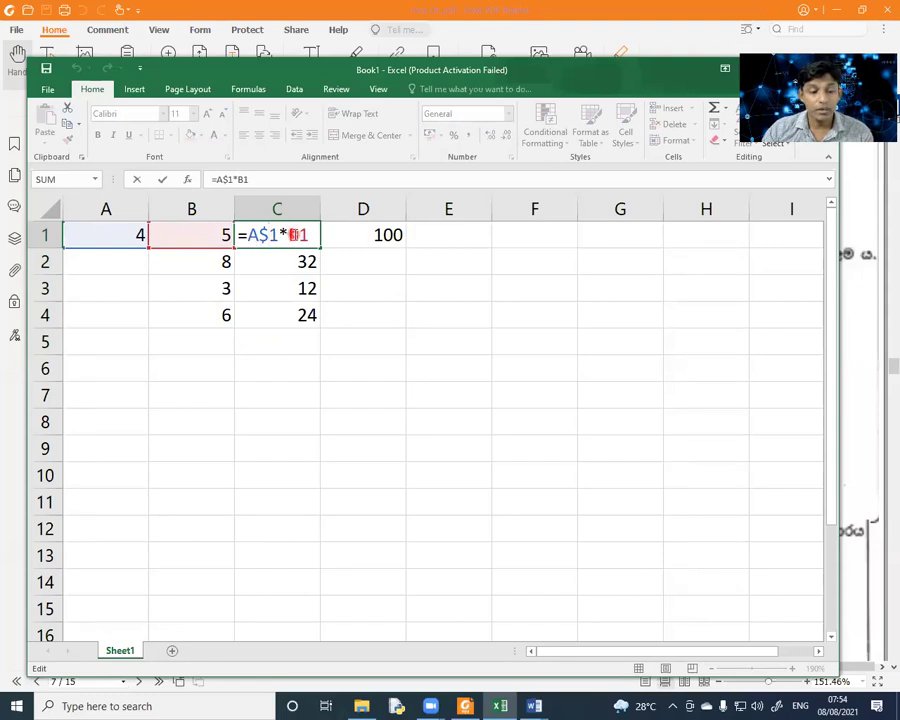
key("Return")
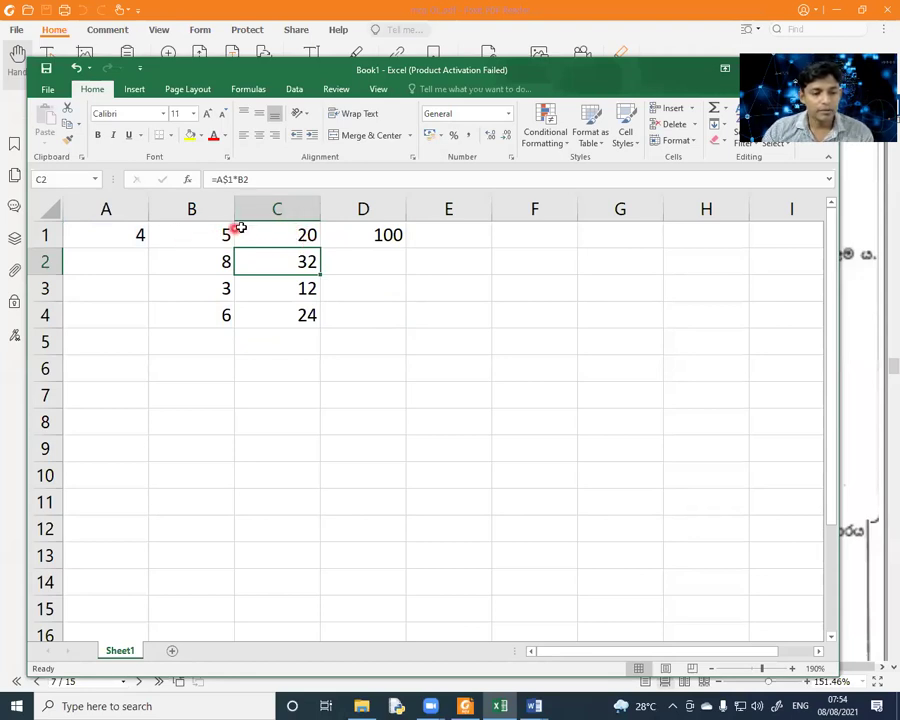
left_click(385, 237)
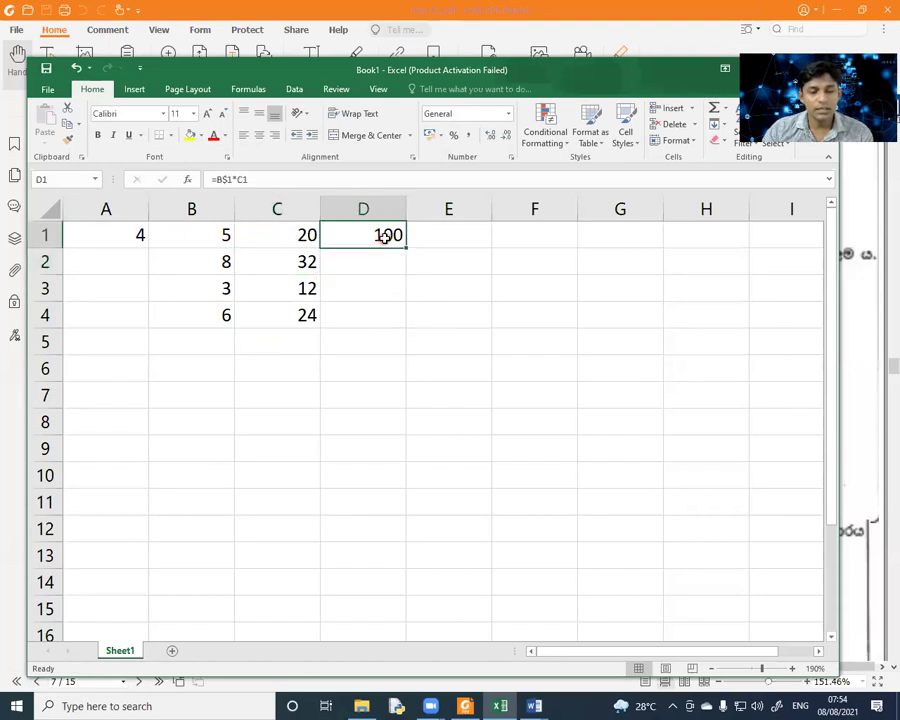
left_click(283, 235)
double_click(300, 235)
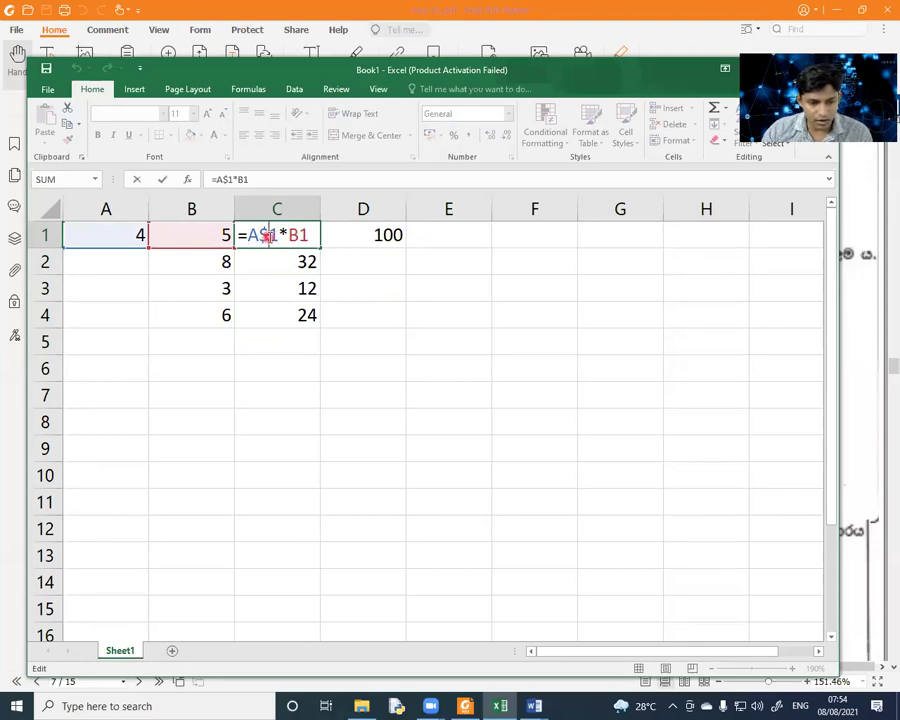
Step: Change C1's formula to the column-locked =$A1*B1
key("BackSpace")
left_click(244, 235)
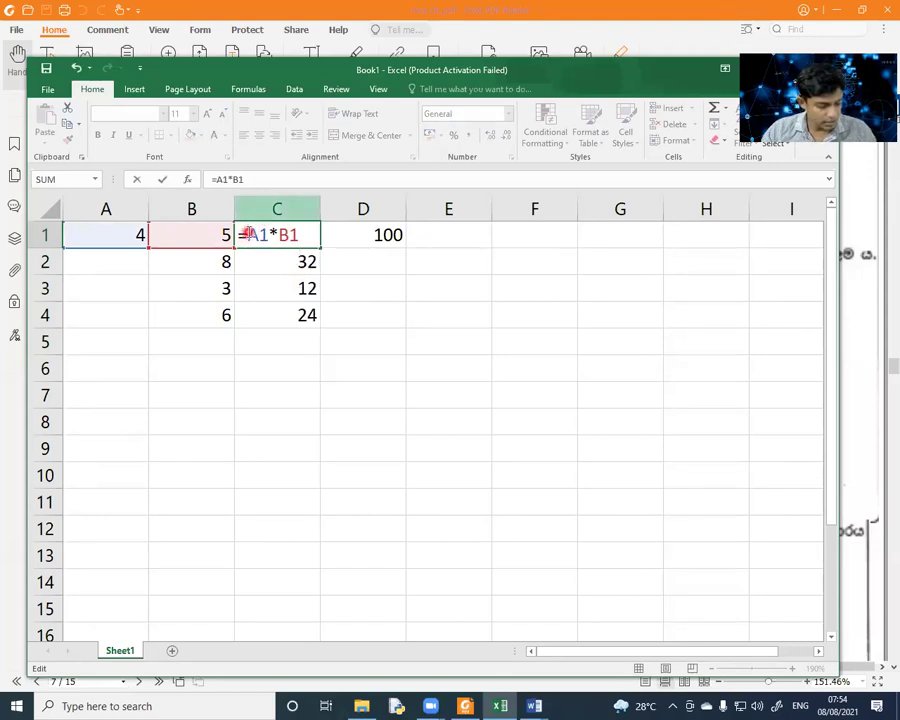
type("$")
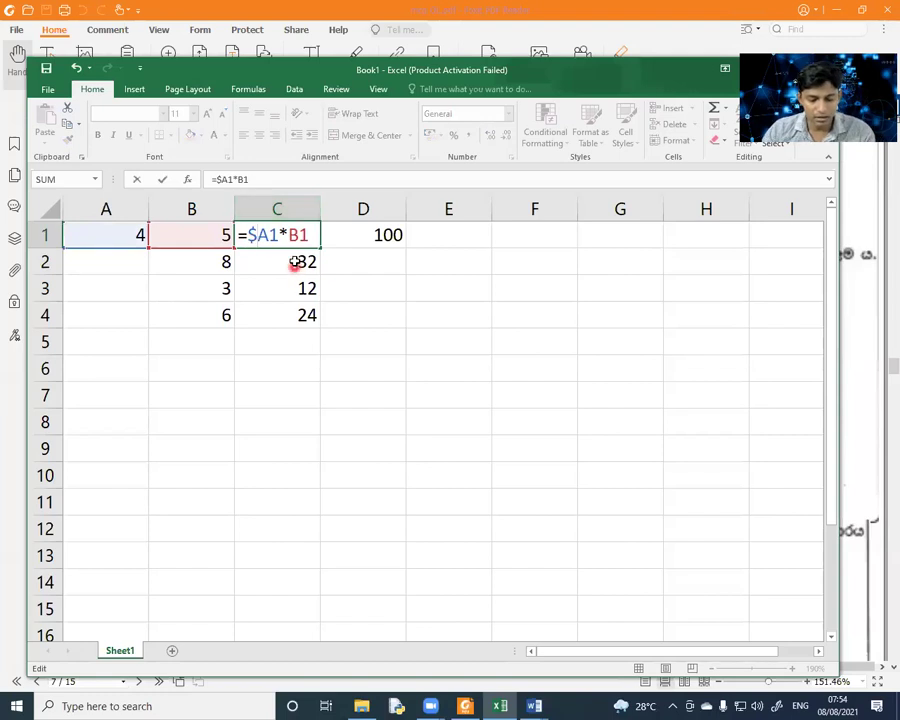
key("Return")
Step: Copy C1 into D1 and confirm it reads =$A1*C1, showing 80
left_click(303, 243)
left_click_drag(321, 248, 402, 243)
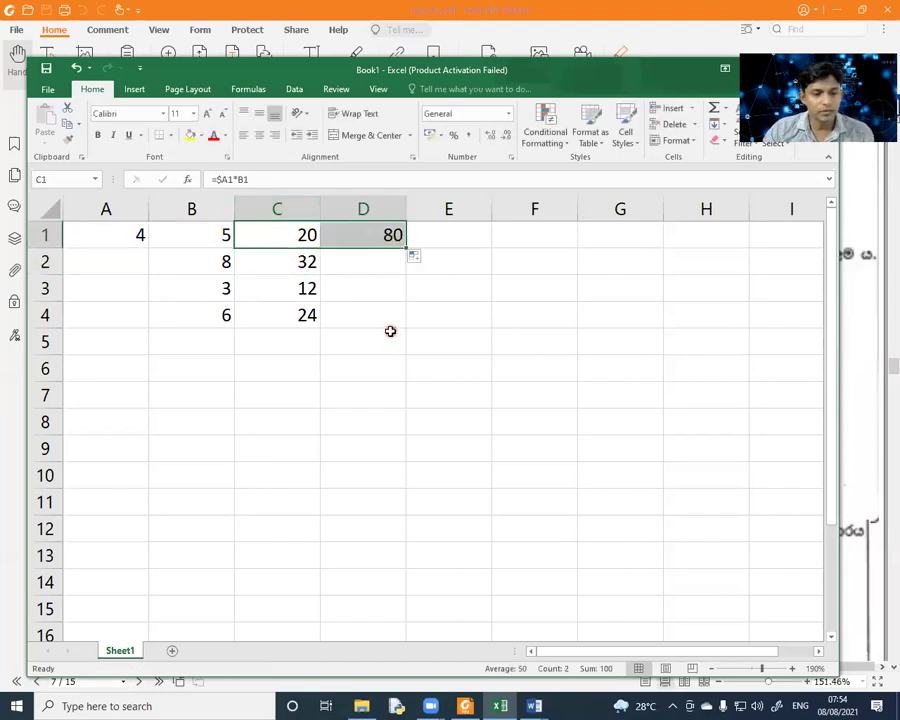
double_click(362, 235)
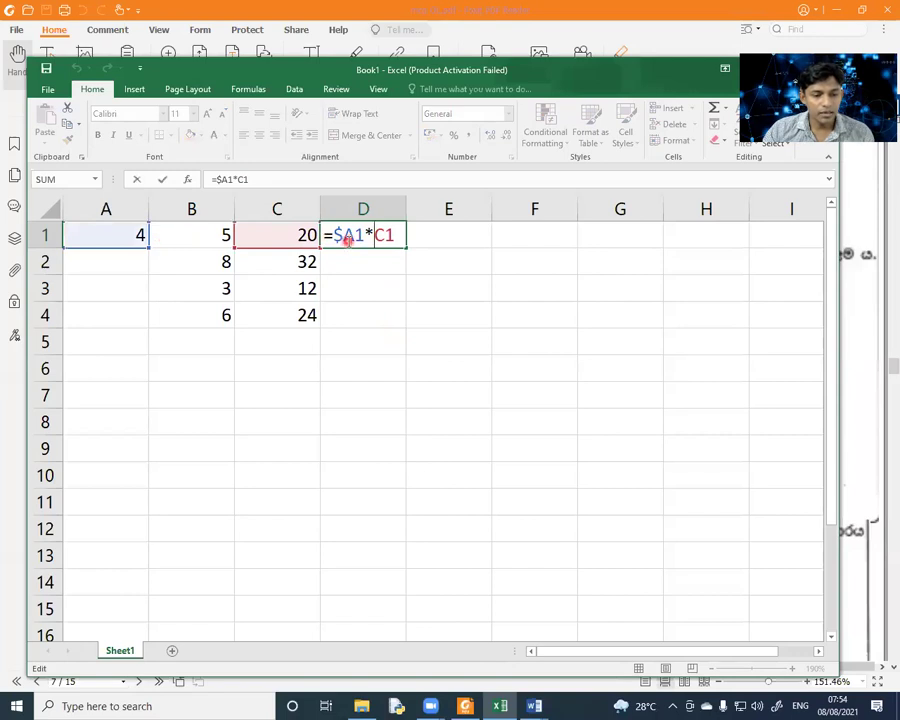
key("Return")
double_click(313, 235)
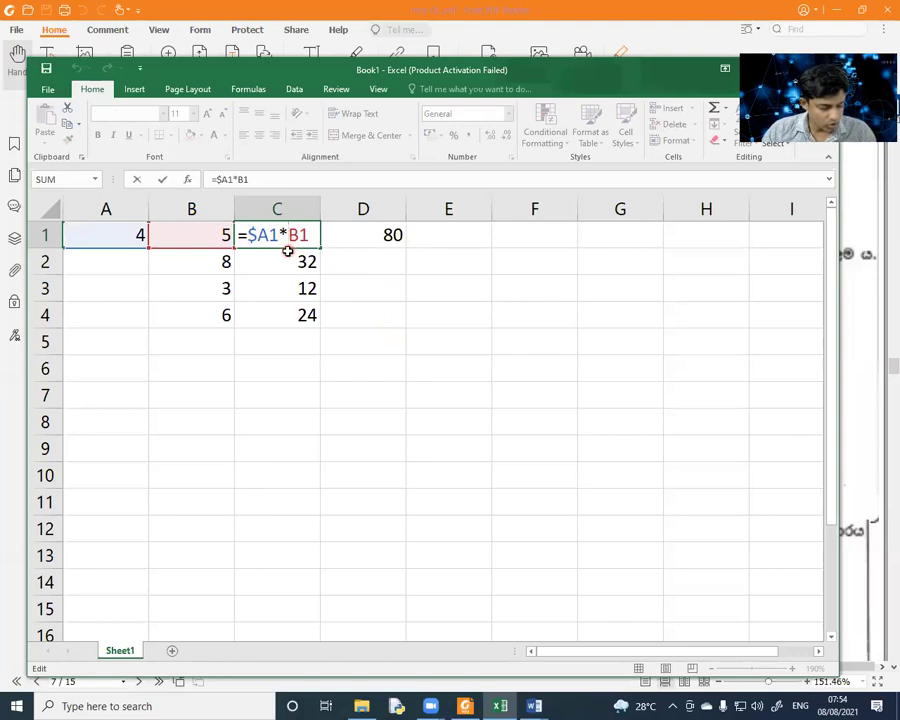
Step: Make C1 =$A1*$B1 and fill it across D1:F1, checking the copies
type("$")
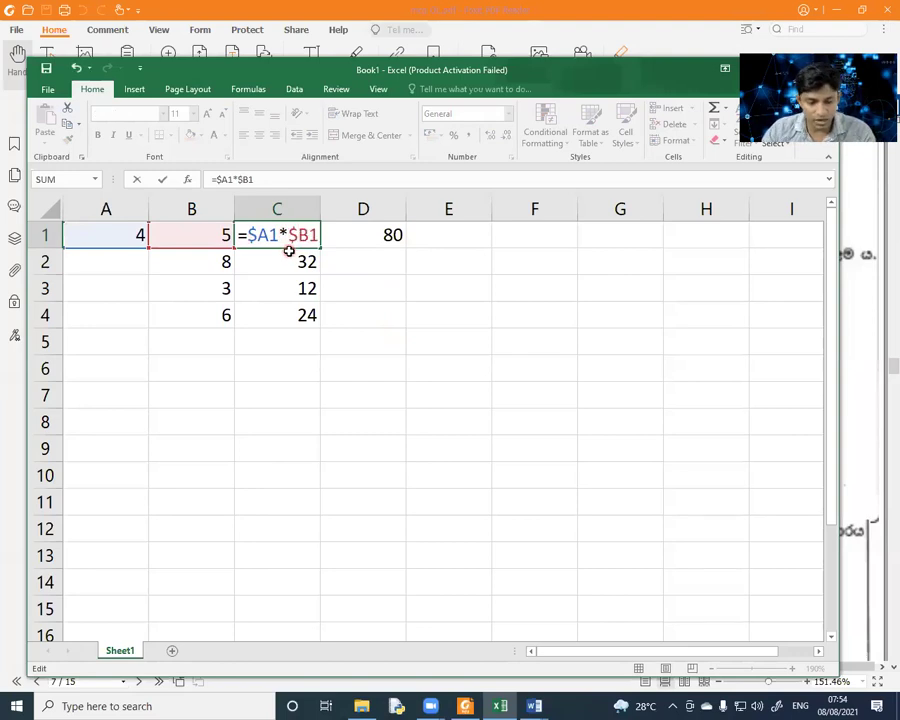
key("Return")
left_click(300, 236)
left_click_drag(321, 246, 386, 237)
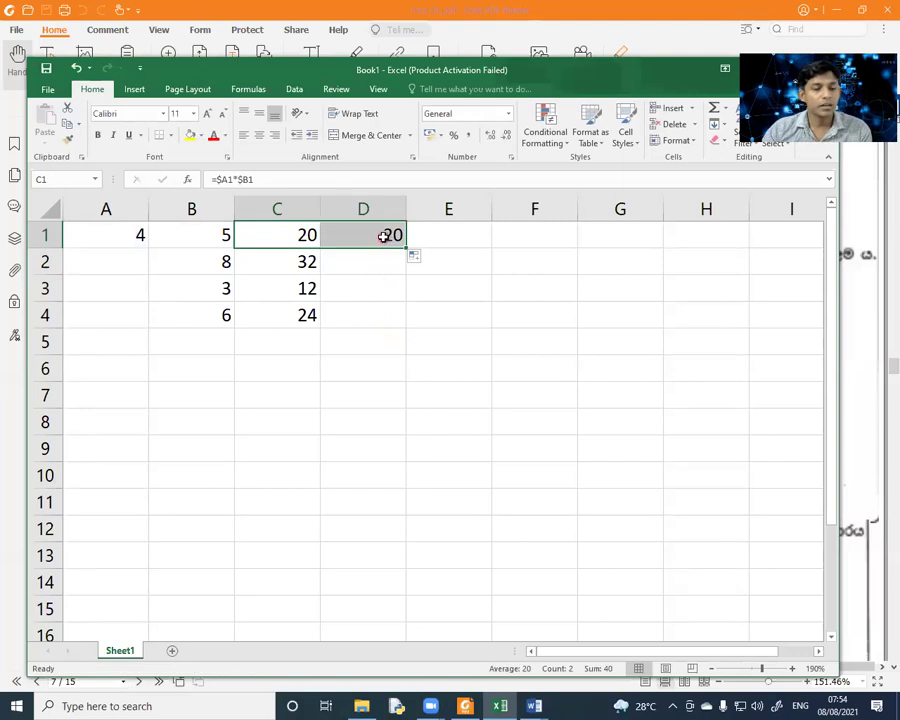
double_click(384, 236)
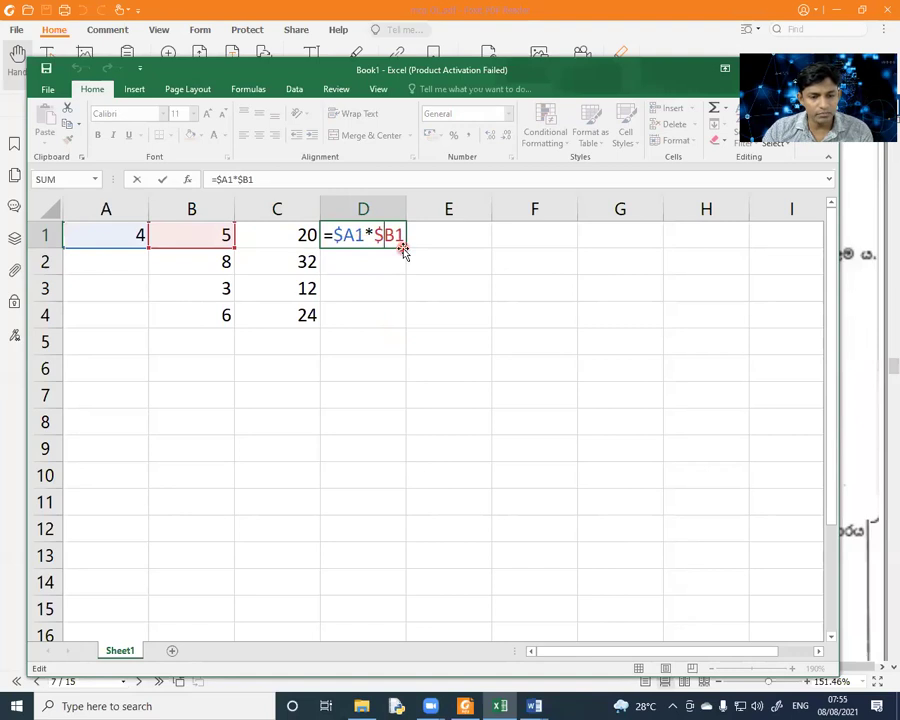
key("Escape")
left_click_drag(405, 248, 584, 258)
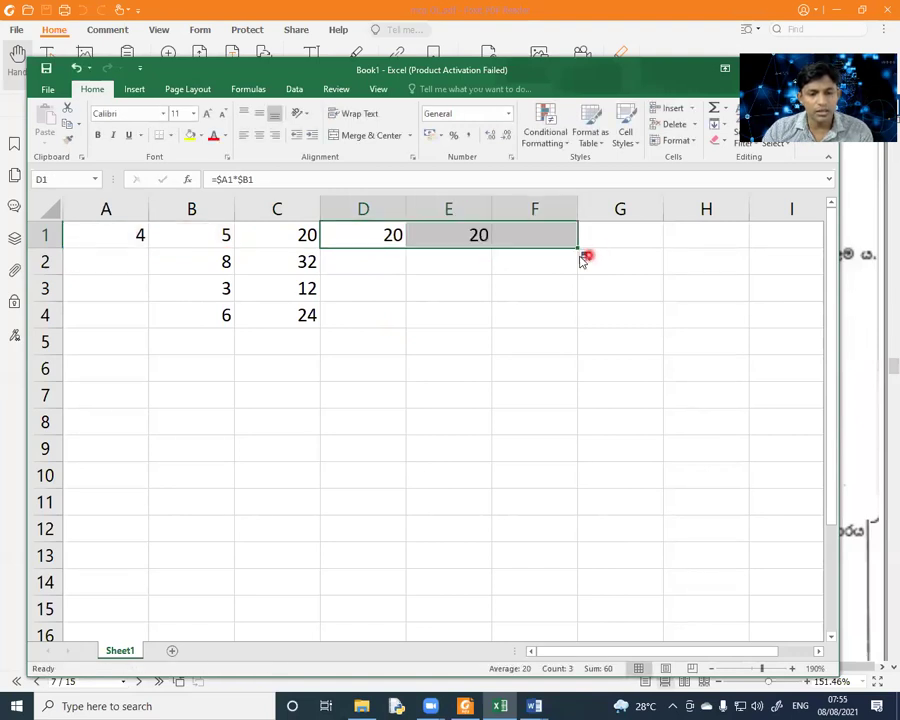
double_click(488, 236)
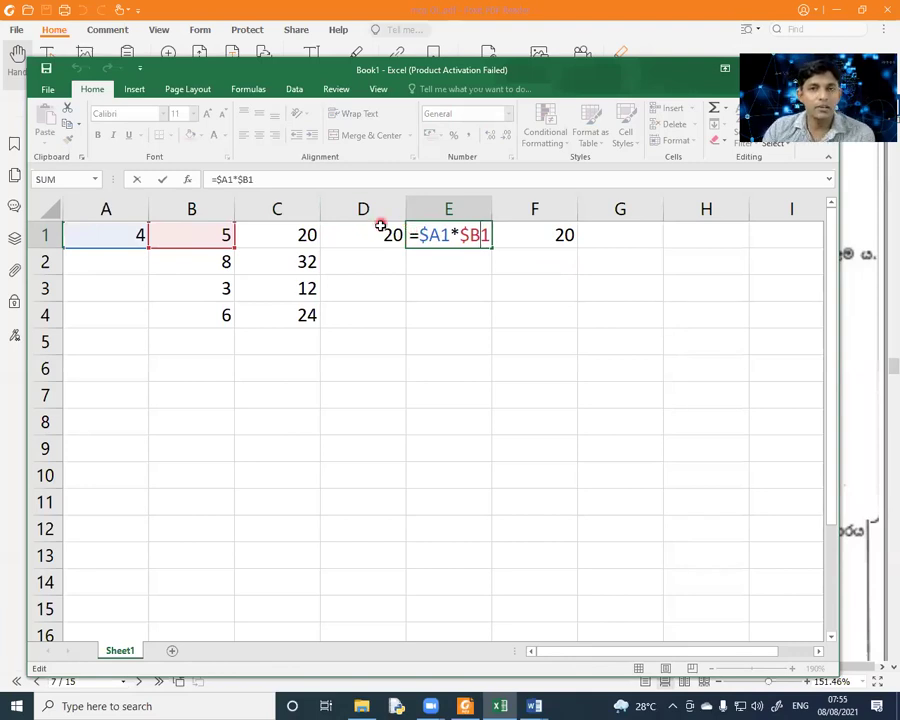
Step: Lock C1 fully as =$A$1*$B$1 and fill it down to C4
left_click(300, 236)
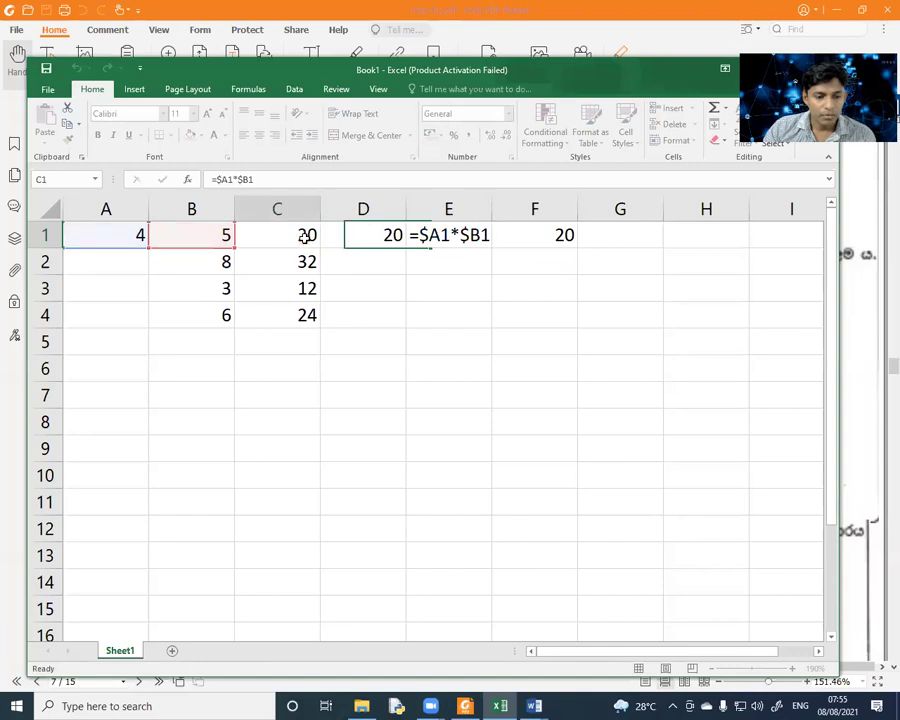
double_click(298, 235)
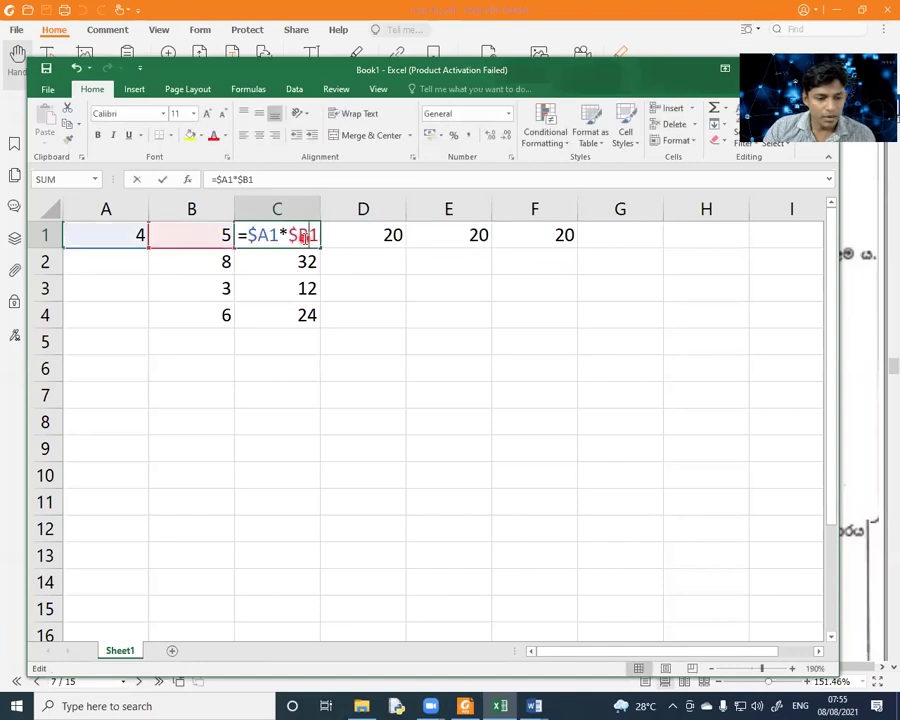
left_click(270, 236)
type("$")
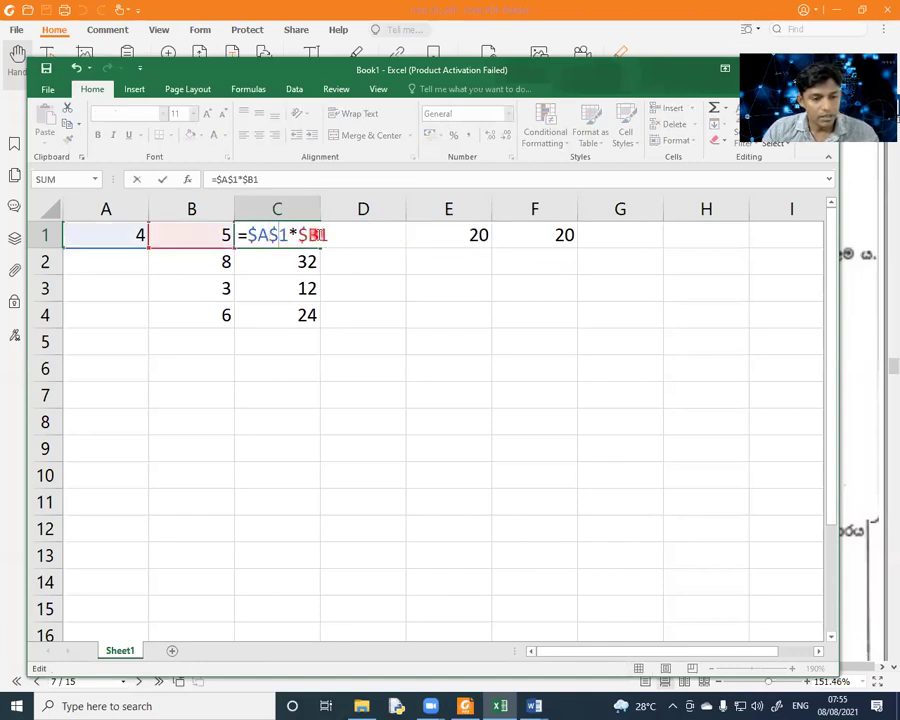
left_click(316, 235)
type("$")
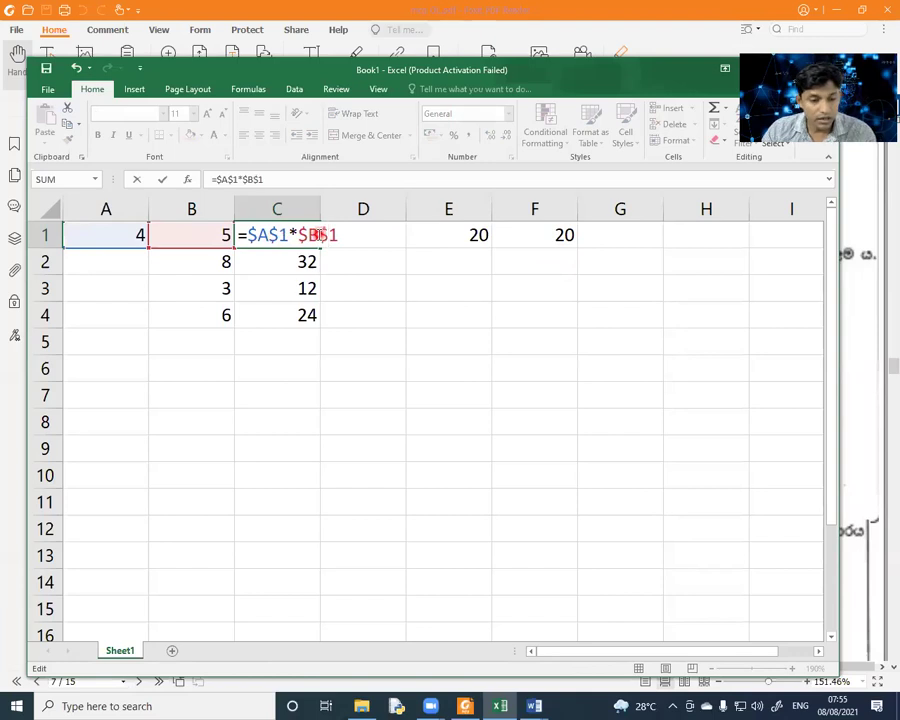
key("Return")
left_click(312, 236)
left_click_drag(318, 241, 315, 322)
left_click(371, 408)
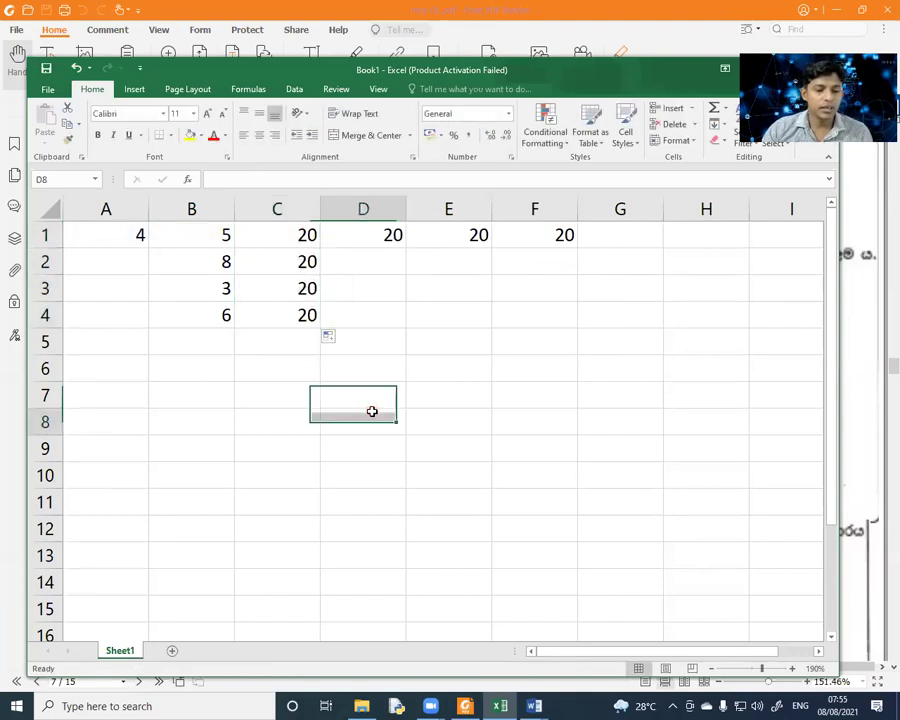
Step: Review C1's =$A$1*$B$1 formula, then bring the MCQ PDF back to the front
left_click(296, 232)
double_click(257, 233)
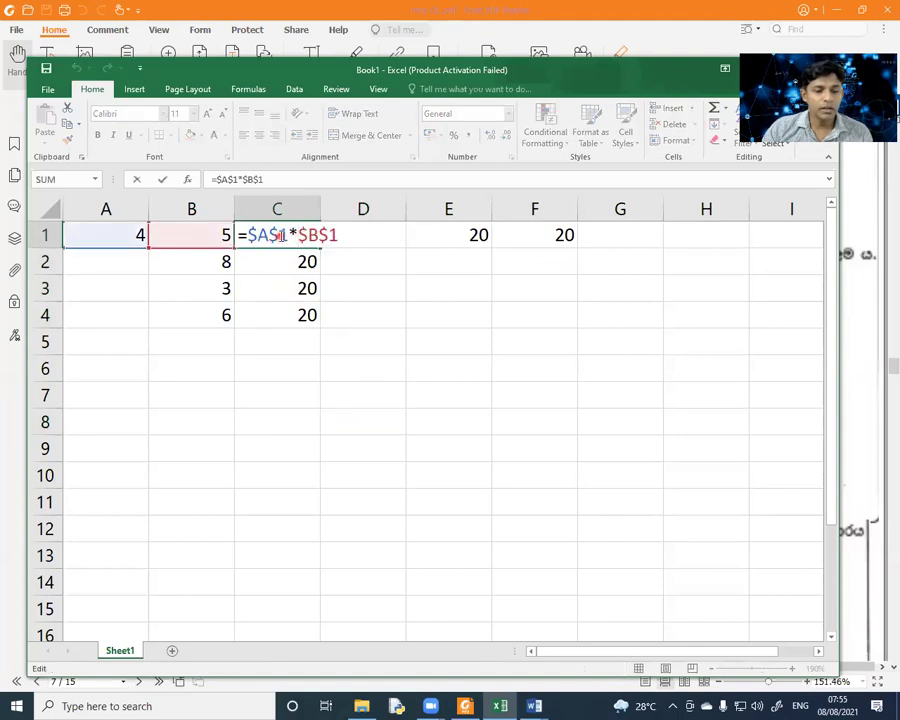
left_click(345, 238)
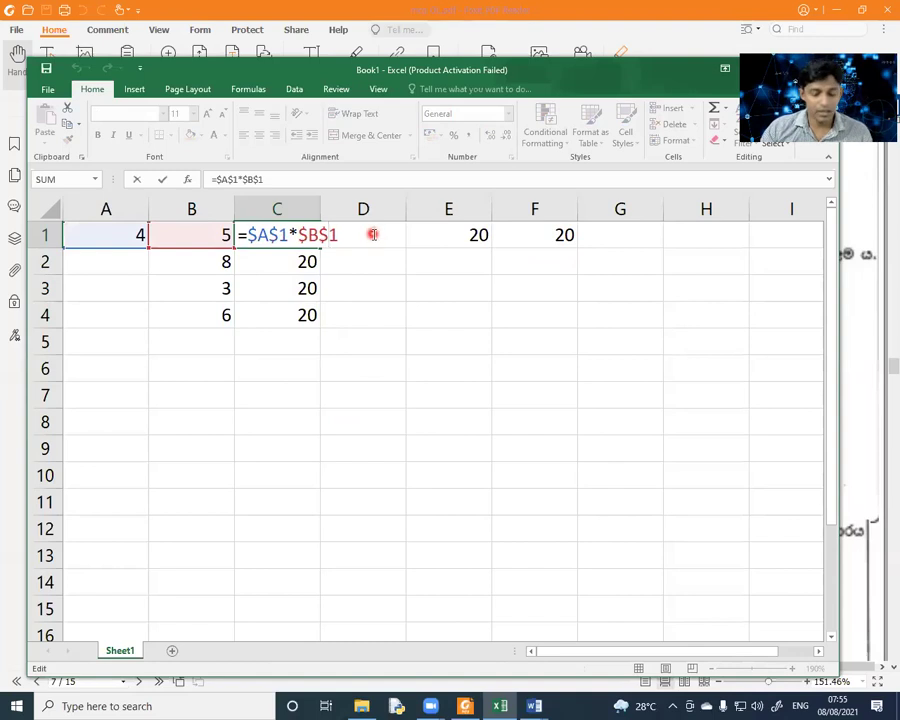
key("Return")
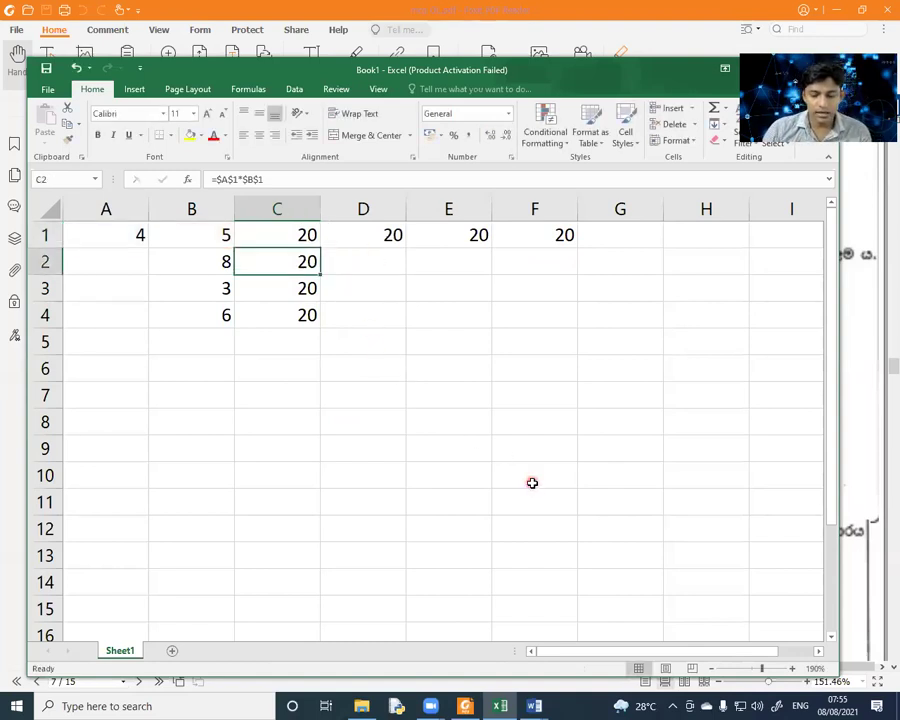
left_click(465, 706)
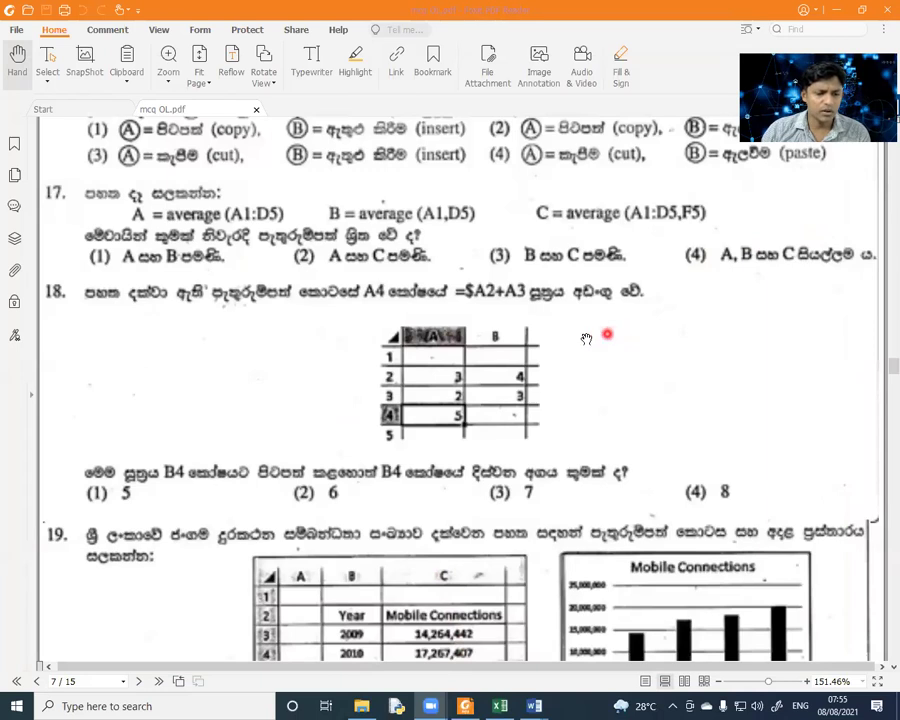
Step: Scroll mcq OL.pdf to question 19 and its Mobile Connections table on page 7
scroll(464, 330, "down", 1)
scroll(480, 335, "down", 4)
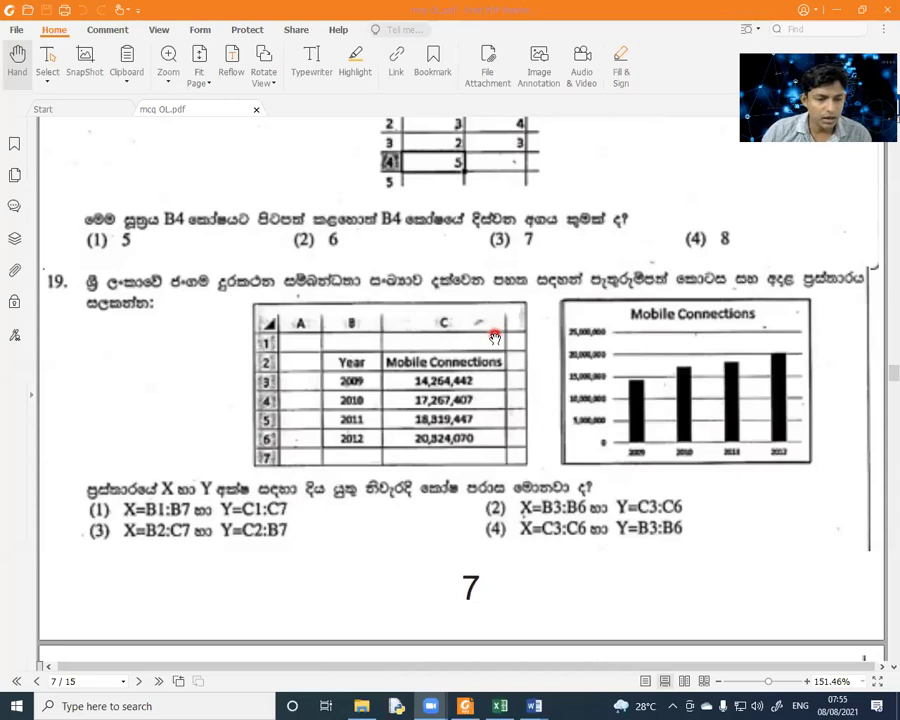
scroll(494, 337, "up", 1)
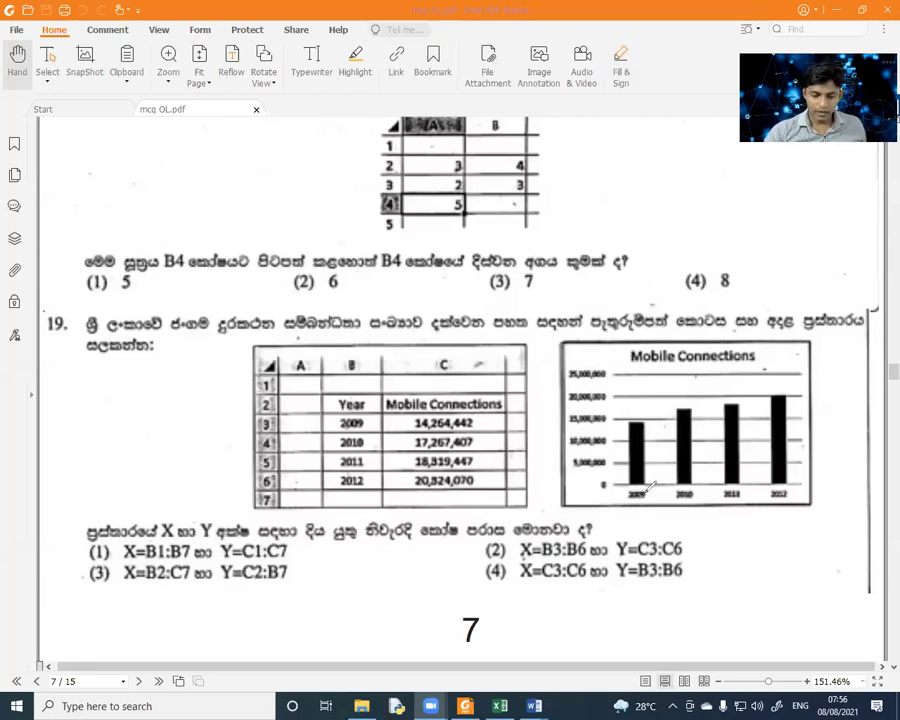
left_click_drag(488, 624, 776, 632)
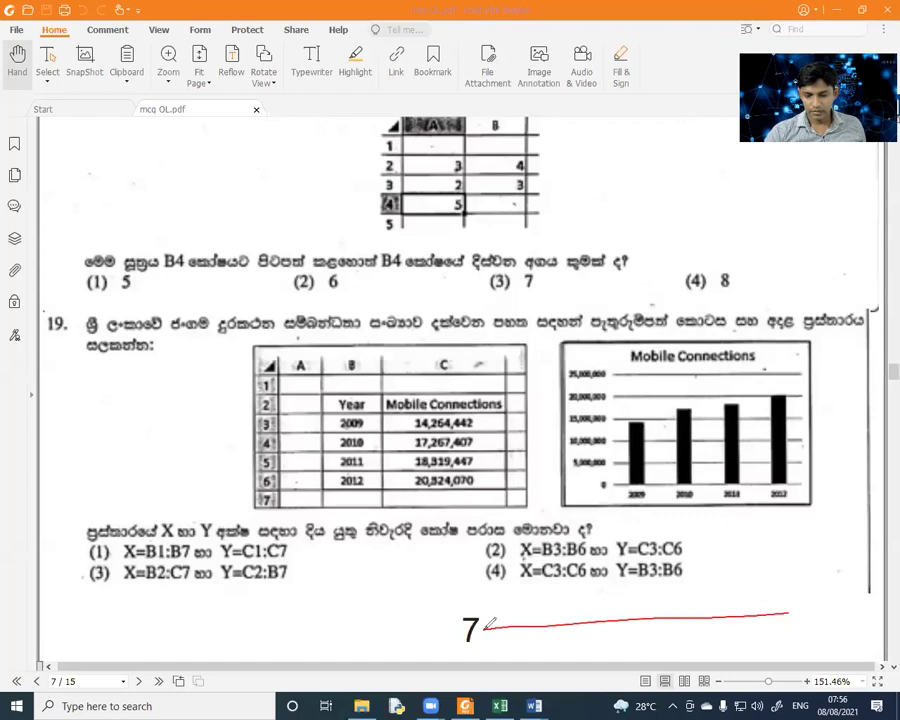
left_click_drag(742, 640, 776, 634)
left_click_drag(470, 472, 507, 655)
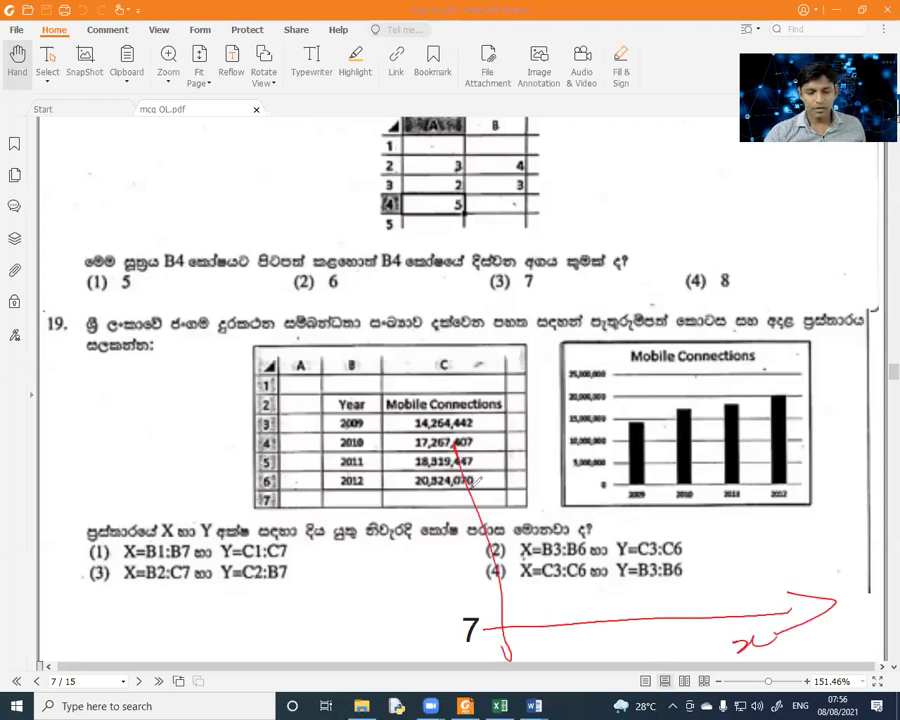
mouse_move(440, 468)
left_mouse_down()
mouse_move(462, 462)
mouse_move(506, 503)
left_mouse_up()
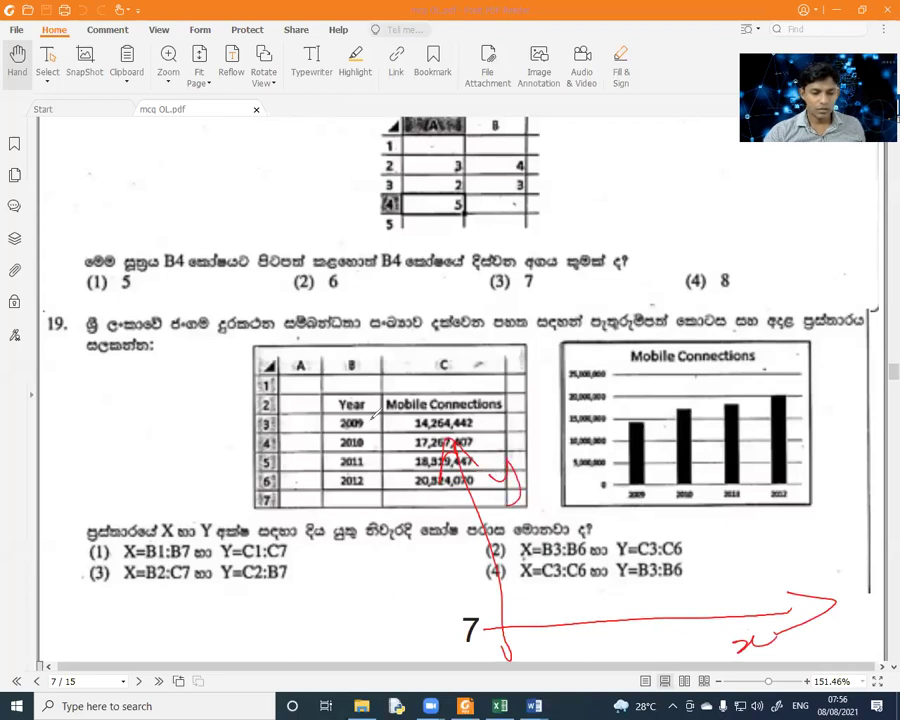
left_click_drag(374, 418, 376, 424)
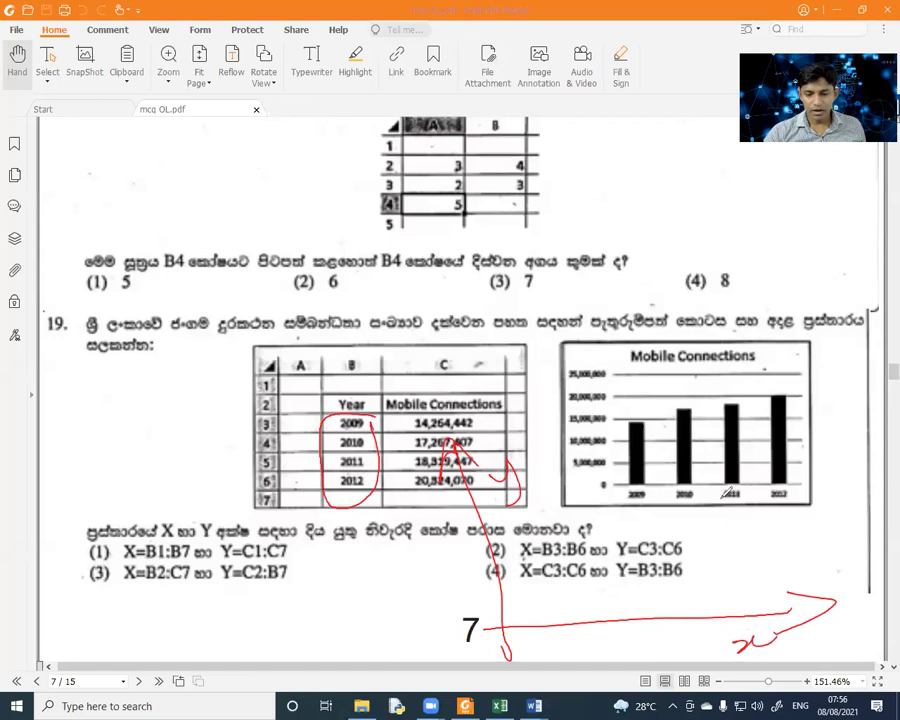
left_click_drag(814, 487, 824, 488)
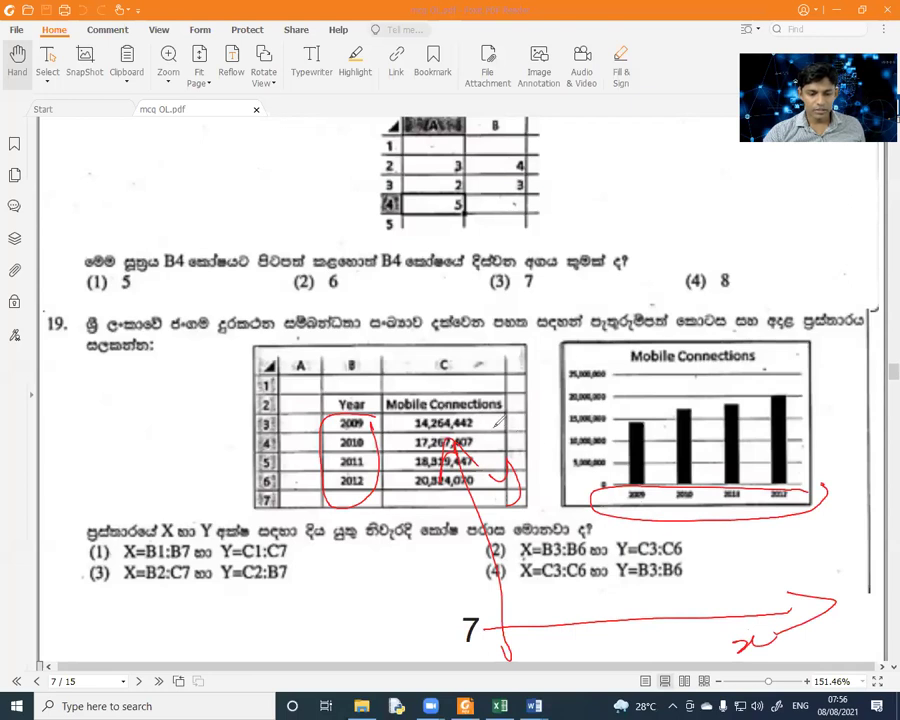
left_click_drag(496, 424, 482, 418)
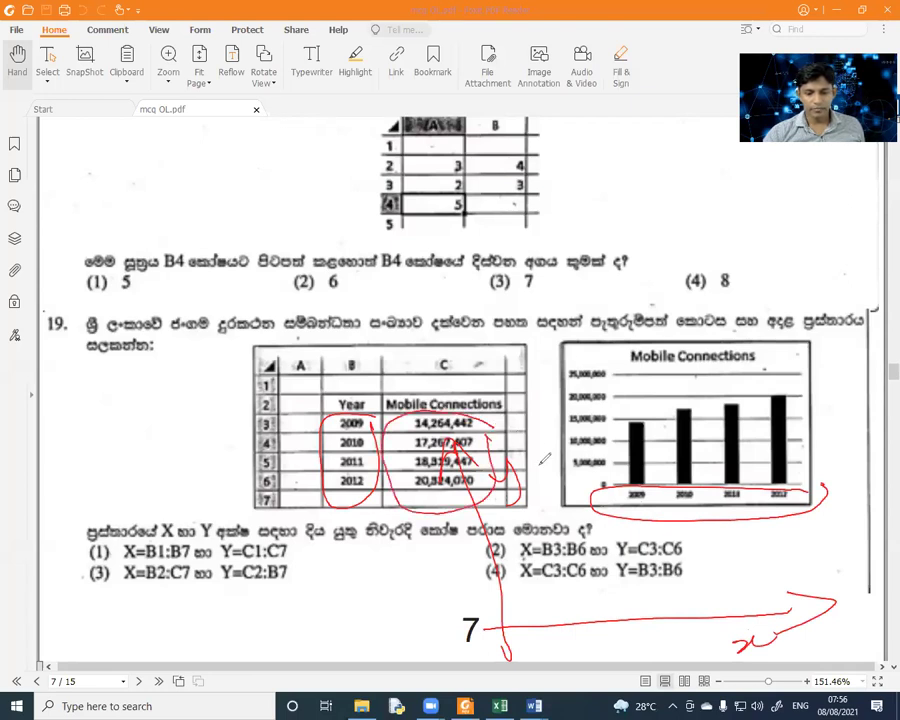
left_click_drag(616, 466, 618, 476)
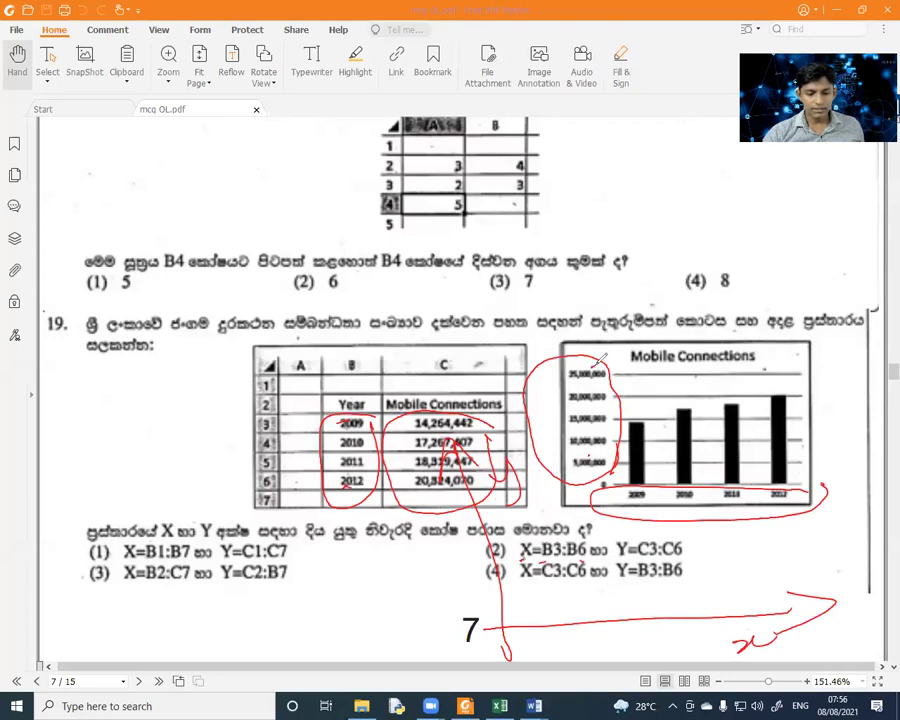
left_click_drag(590, 540, 780, 548)
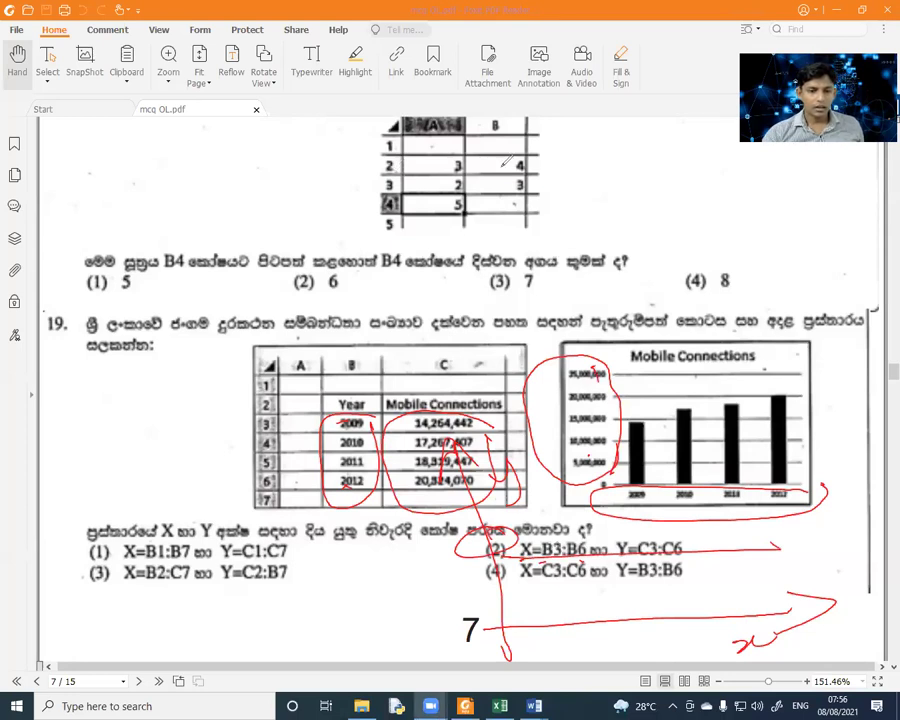
key("Escape")
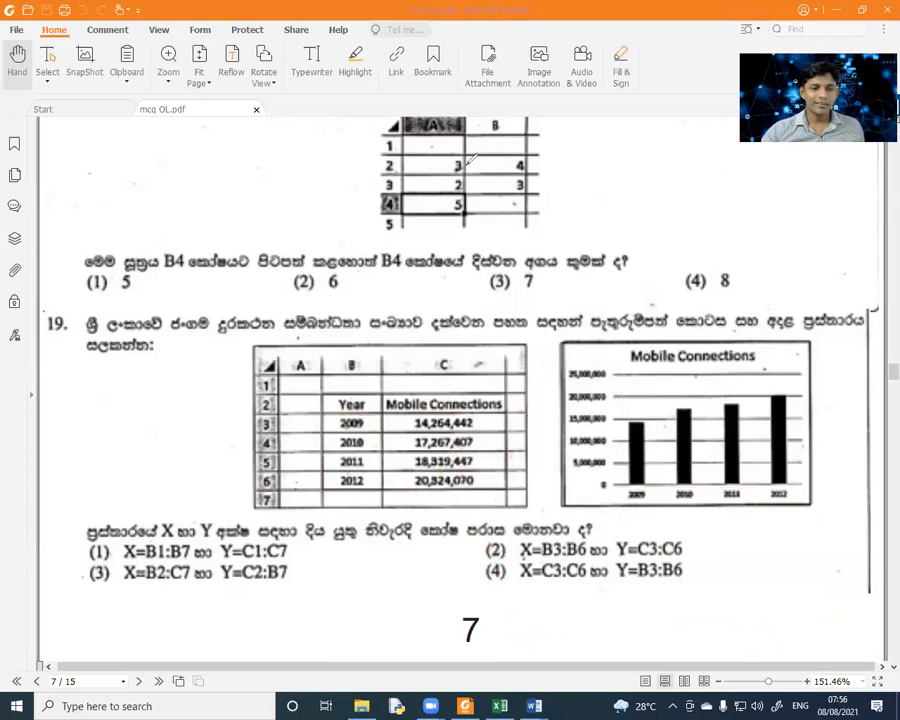
Step: Scroll the MCQ paper past questions 20–21 to page 8 with questions 13 to 15
scroll(380, 220, "down", 3)
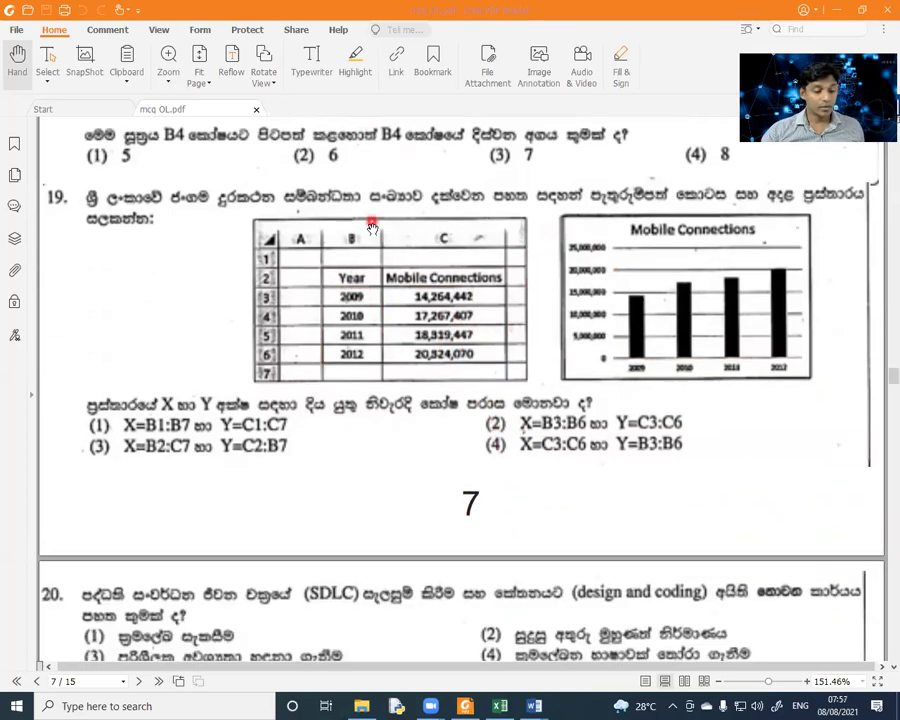
scroll(403, 263, "down", 2)
scroll(403, 263, "down", 1)
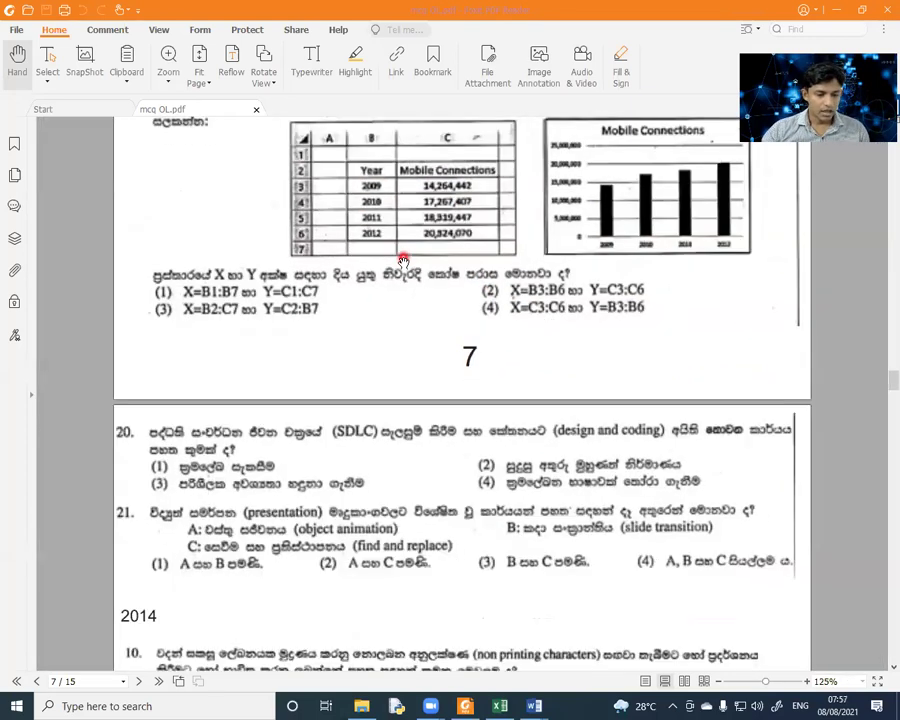
scroll(403, 260, "down", 3)
scroll(403, 260, "down", 2)
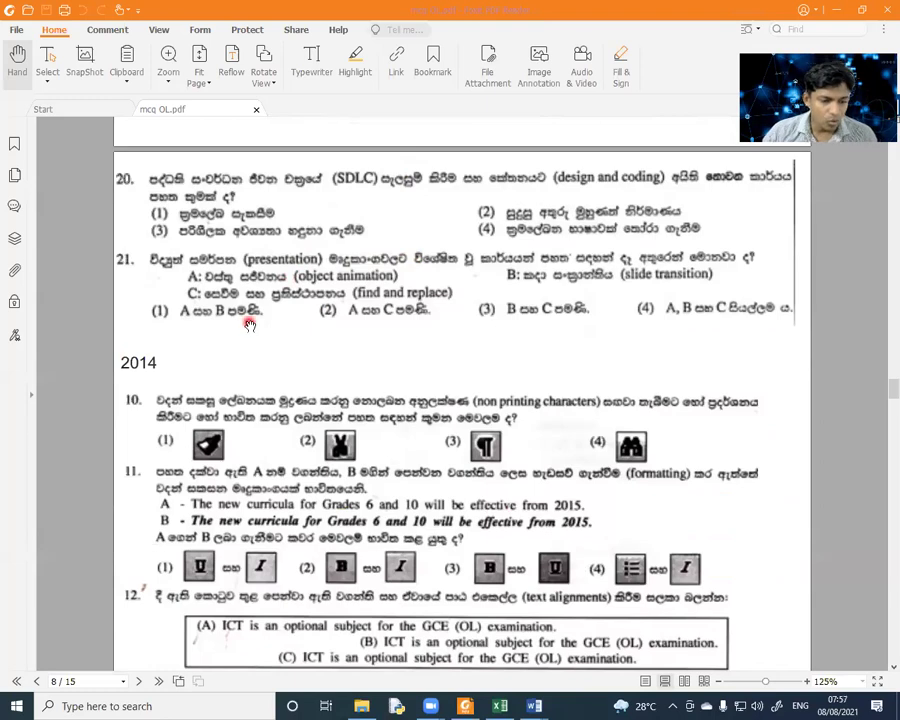
scroll(250, 325, "up", 1)
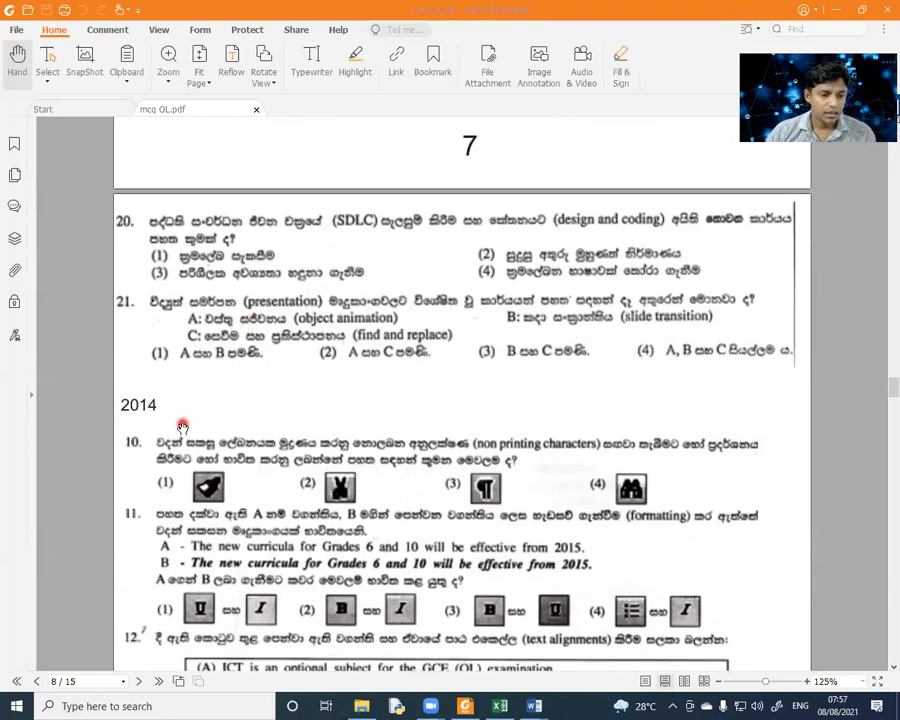
scroll(183, 427, "down", 10)
scroll(183, 427, "down", 3)
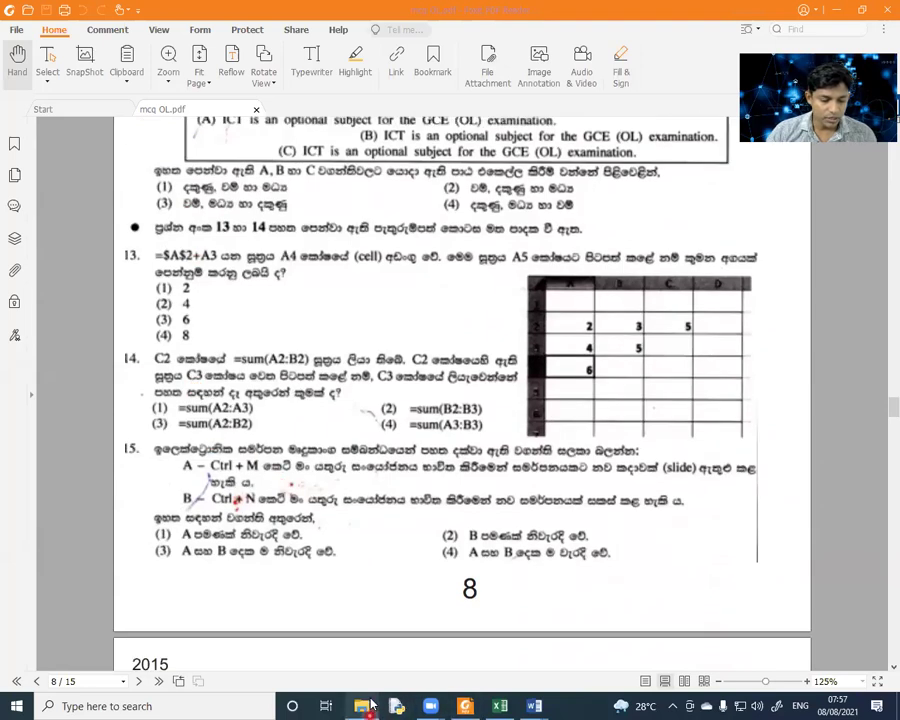
left_click(363, 706)
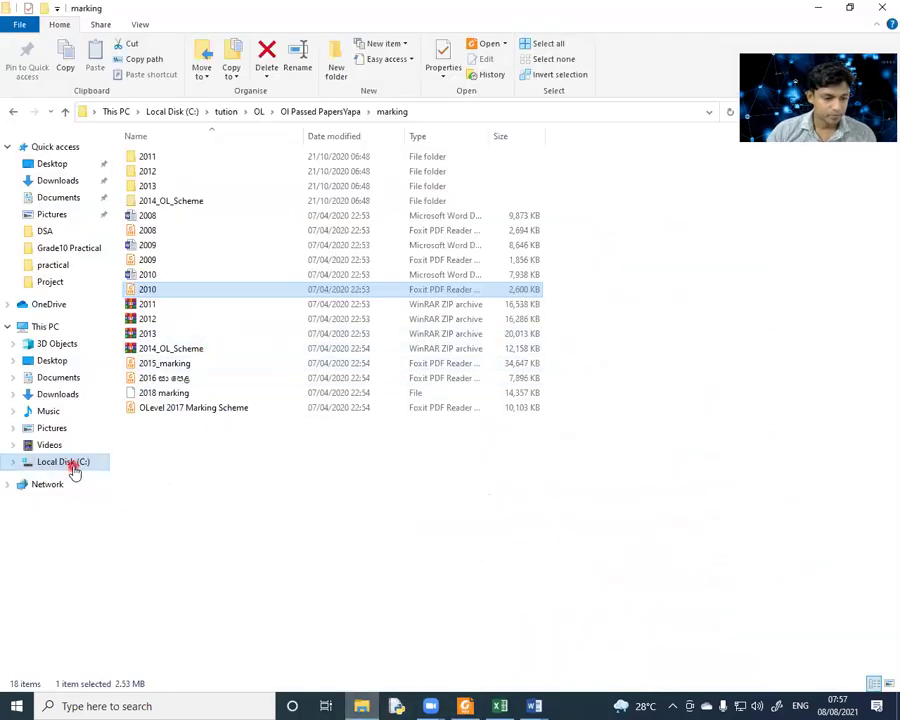
Step: Browse to C: › tuition › OL › 2020 OL › new 10 › Excell and open Essay.pdf
left_click(74, 466)
double_click(152, 404)
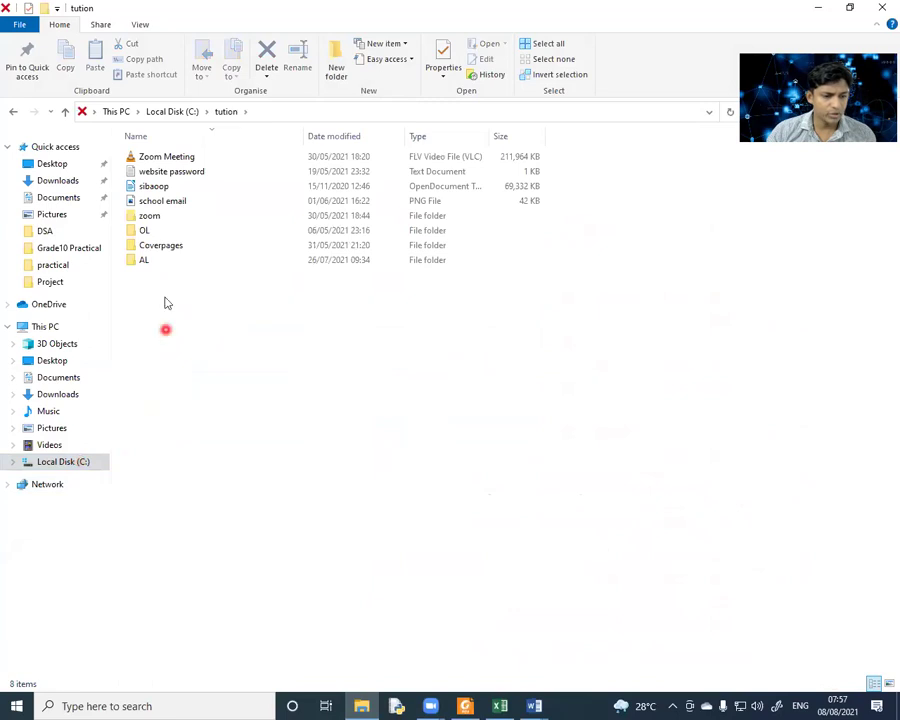
double_click(145, 232)
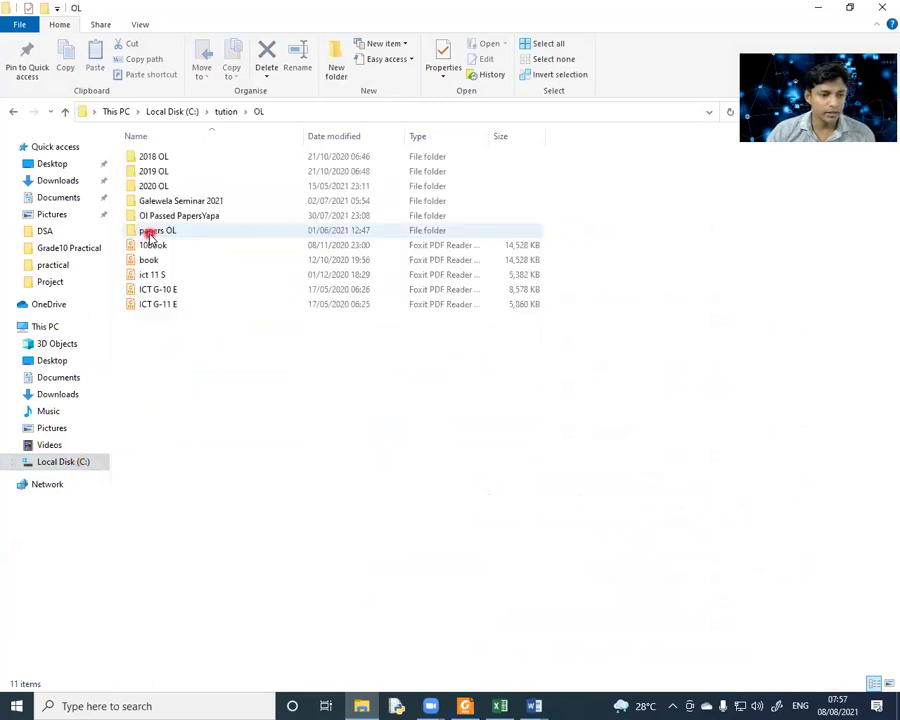
double_click(156, 186)
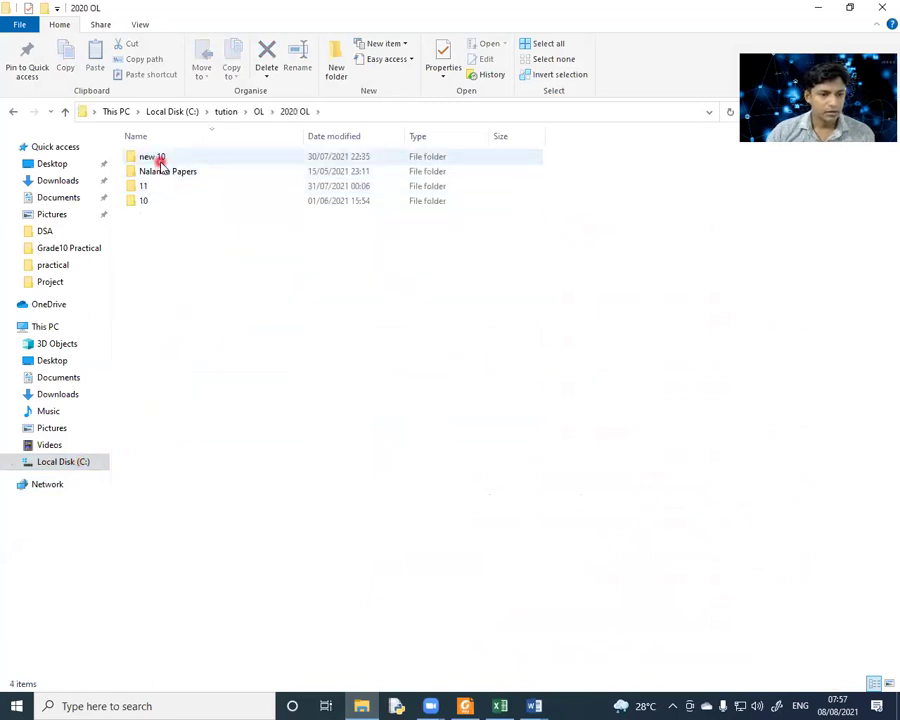
double_click(159, 160)
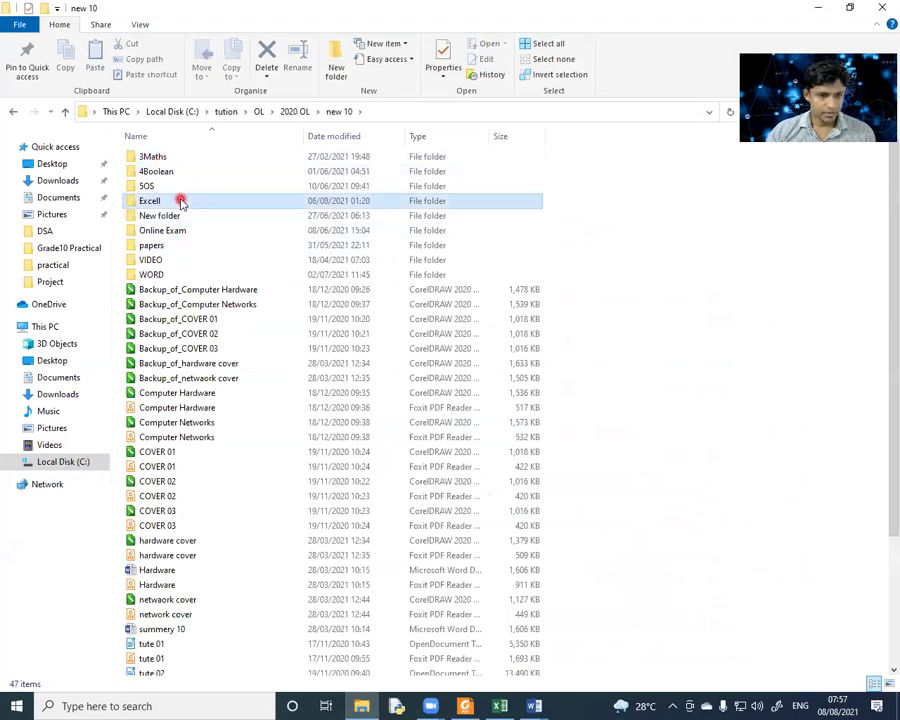
double_click(181, 202)
left_click(171, 246)
double_click(171, 246)
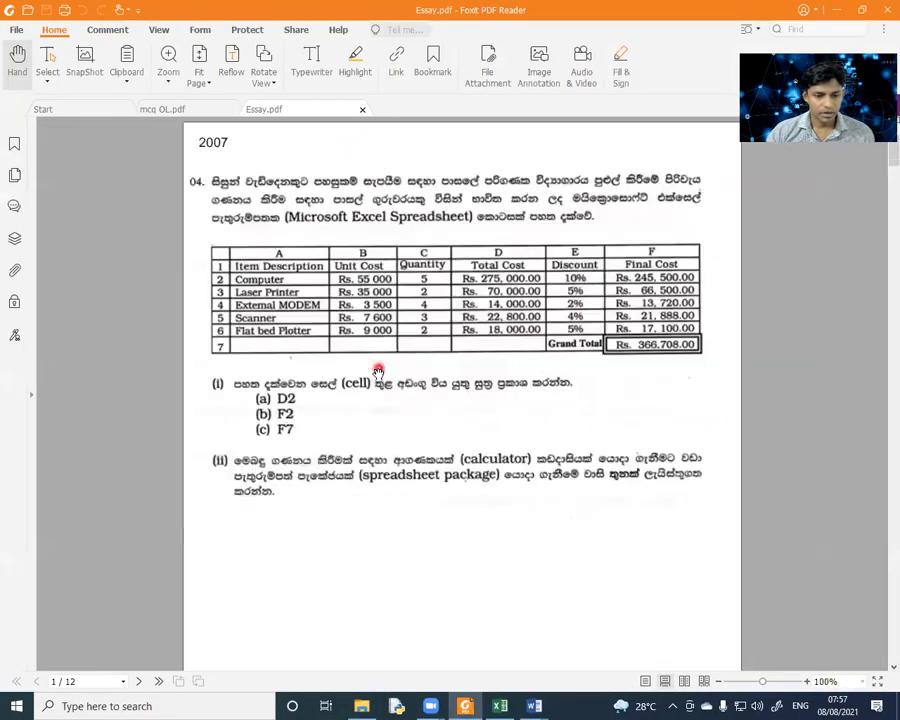
Step: Scroll Essay.pdf to page 5's 2011 question 2 with the medicine-price spreadsheet
scroll(378, 372, "up", 2)
scroll(386, 372, "down", 1)
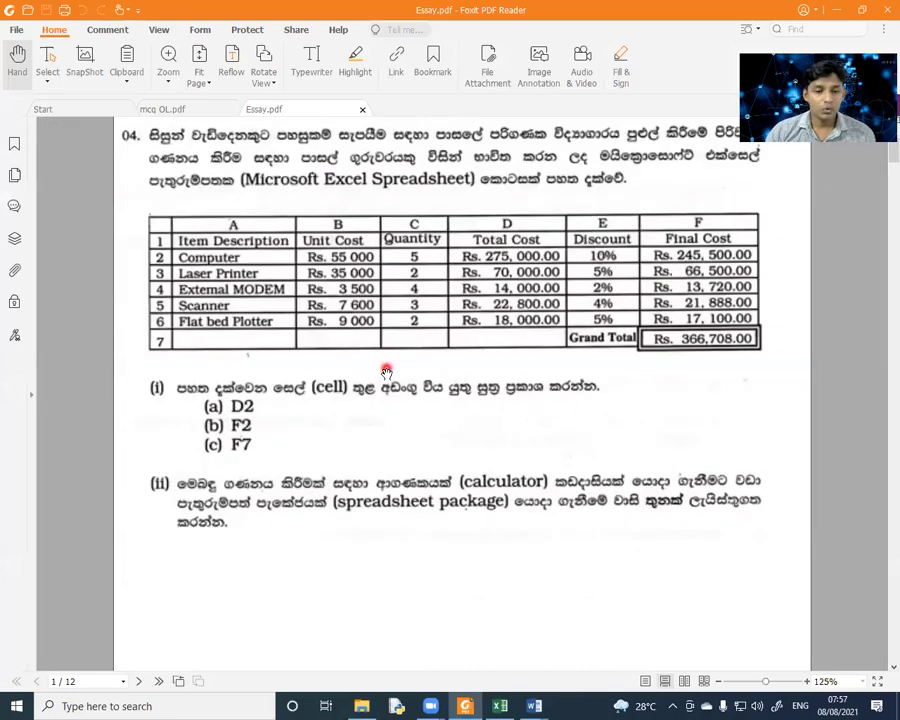
scroll(386, 372, "up", 1)
scroll(386, 372, "up", 1)
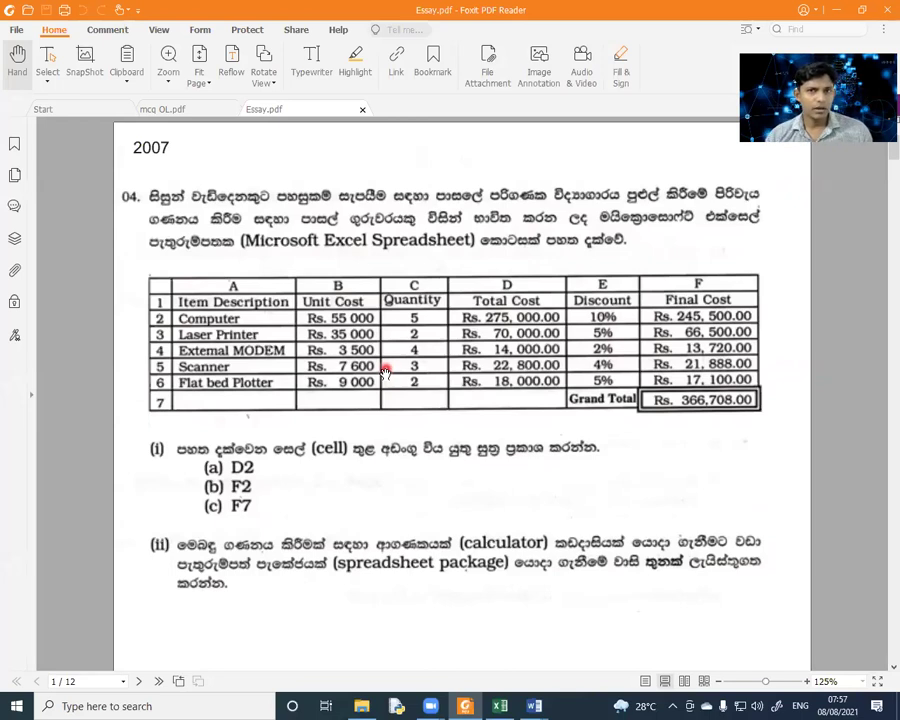
scroll(386, 372, "down", 5)
scroll(394, 376, "down", 5)
scroll(406, 394, "down", 6)
scroll(416, 404, "down", 8)
scroll(426, 415, "down", 1)
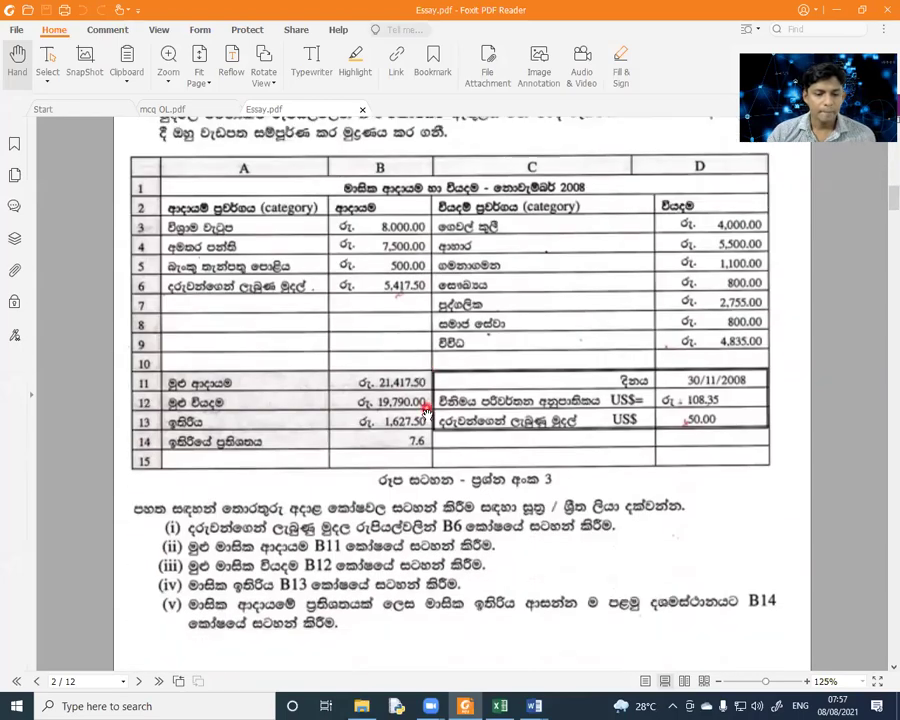
scroll(428, 410, "up", 3)
scroll(431, 392, "up", 13)
scroll(405, 396, "up", 5)
scroll(340, 401, "up", 5)
scroll(300, 402, "down", 4)
scroll(360, 406, "down", 7)
scroll(420, 440, "down", 4)
scroll(440, 475, "down", 6)
scroll(455, 460, "down", 2)
scroll(440, 480, "down", 5)
scroll(440, 494, "down", 5)
scroll(490, 500, "down", 4)
scroll(520, 550, "down", 4)
scroll(570, 540, "down", 8)
scroll(600, 511, "down", 5)
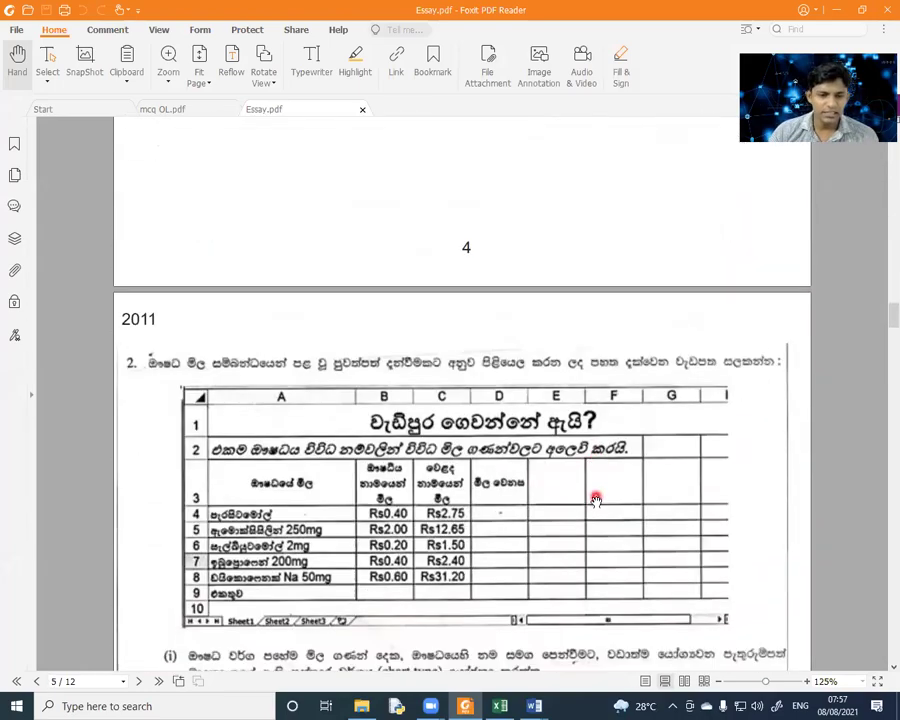